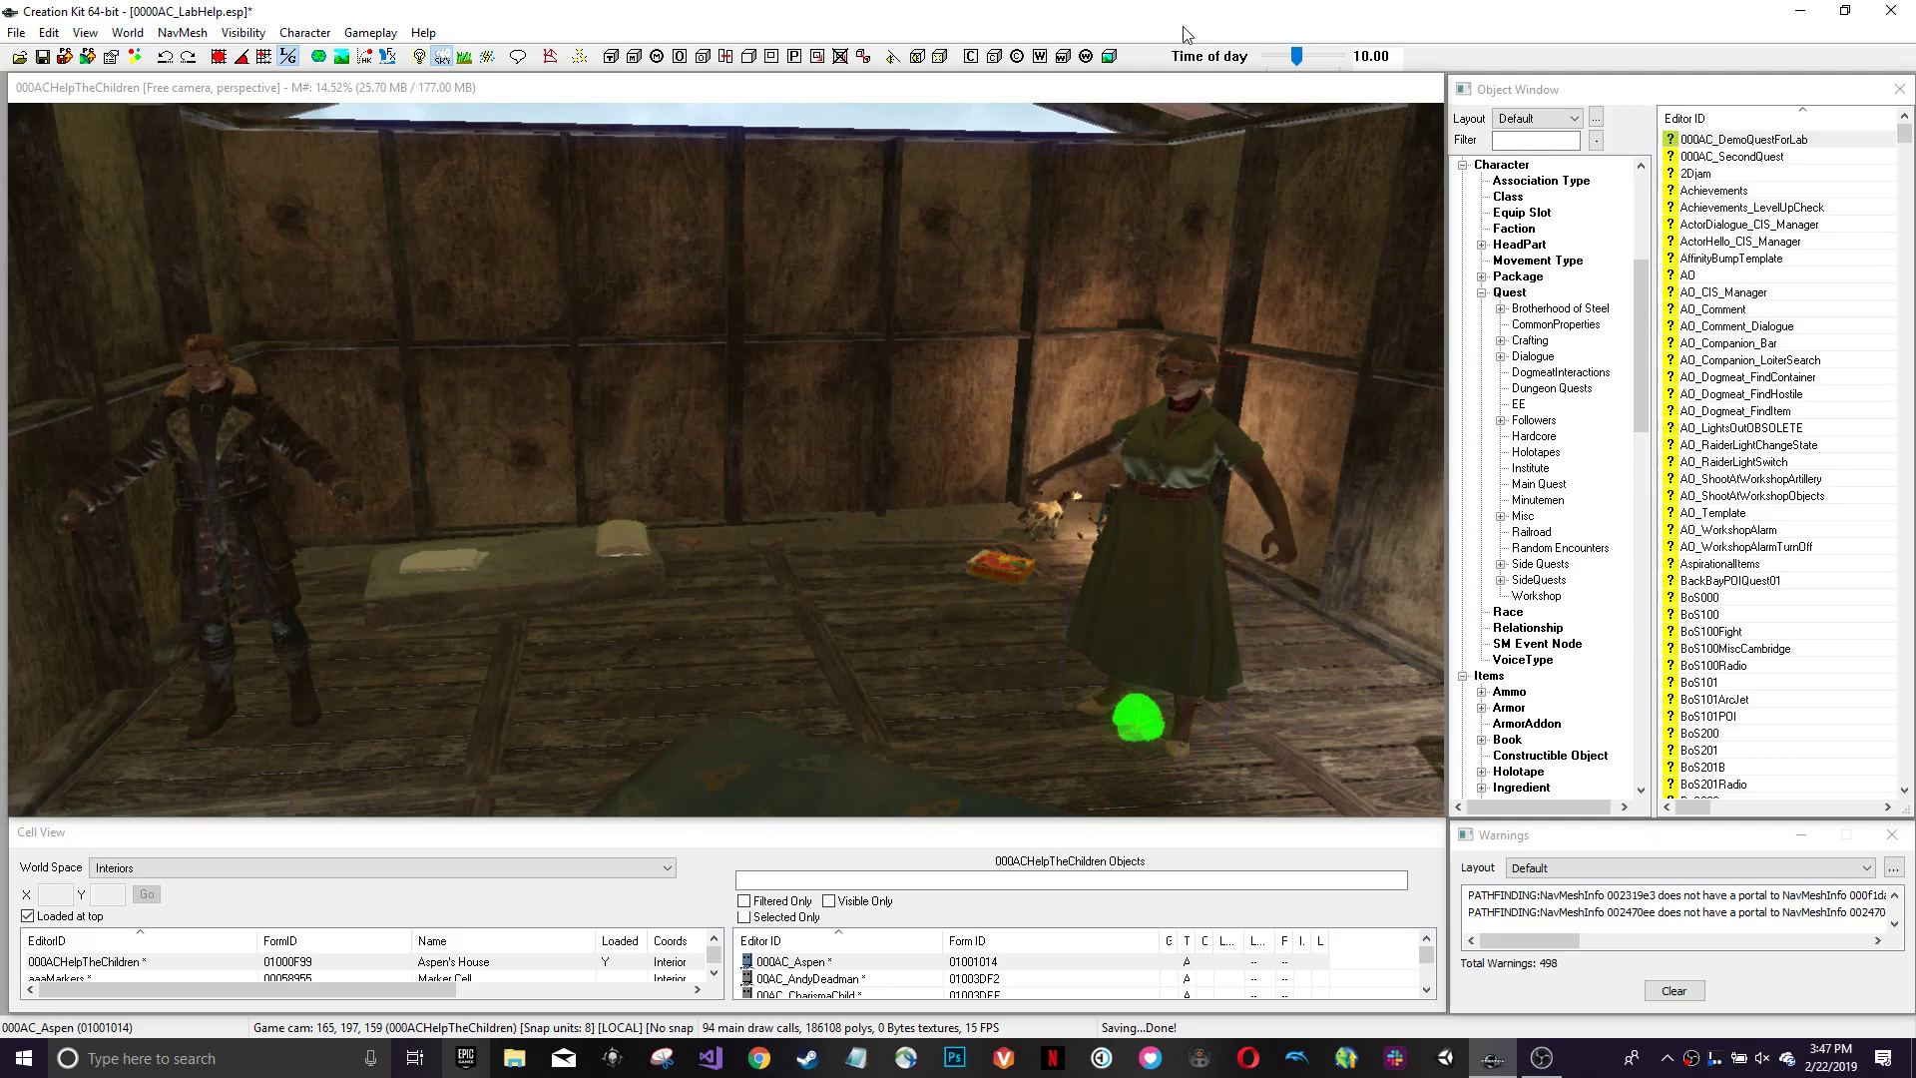
- Look around Aspen's house and select the box on the small round table
middle_click_drag(918, 499, 1027, 471)
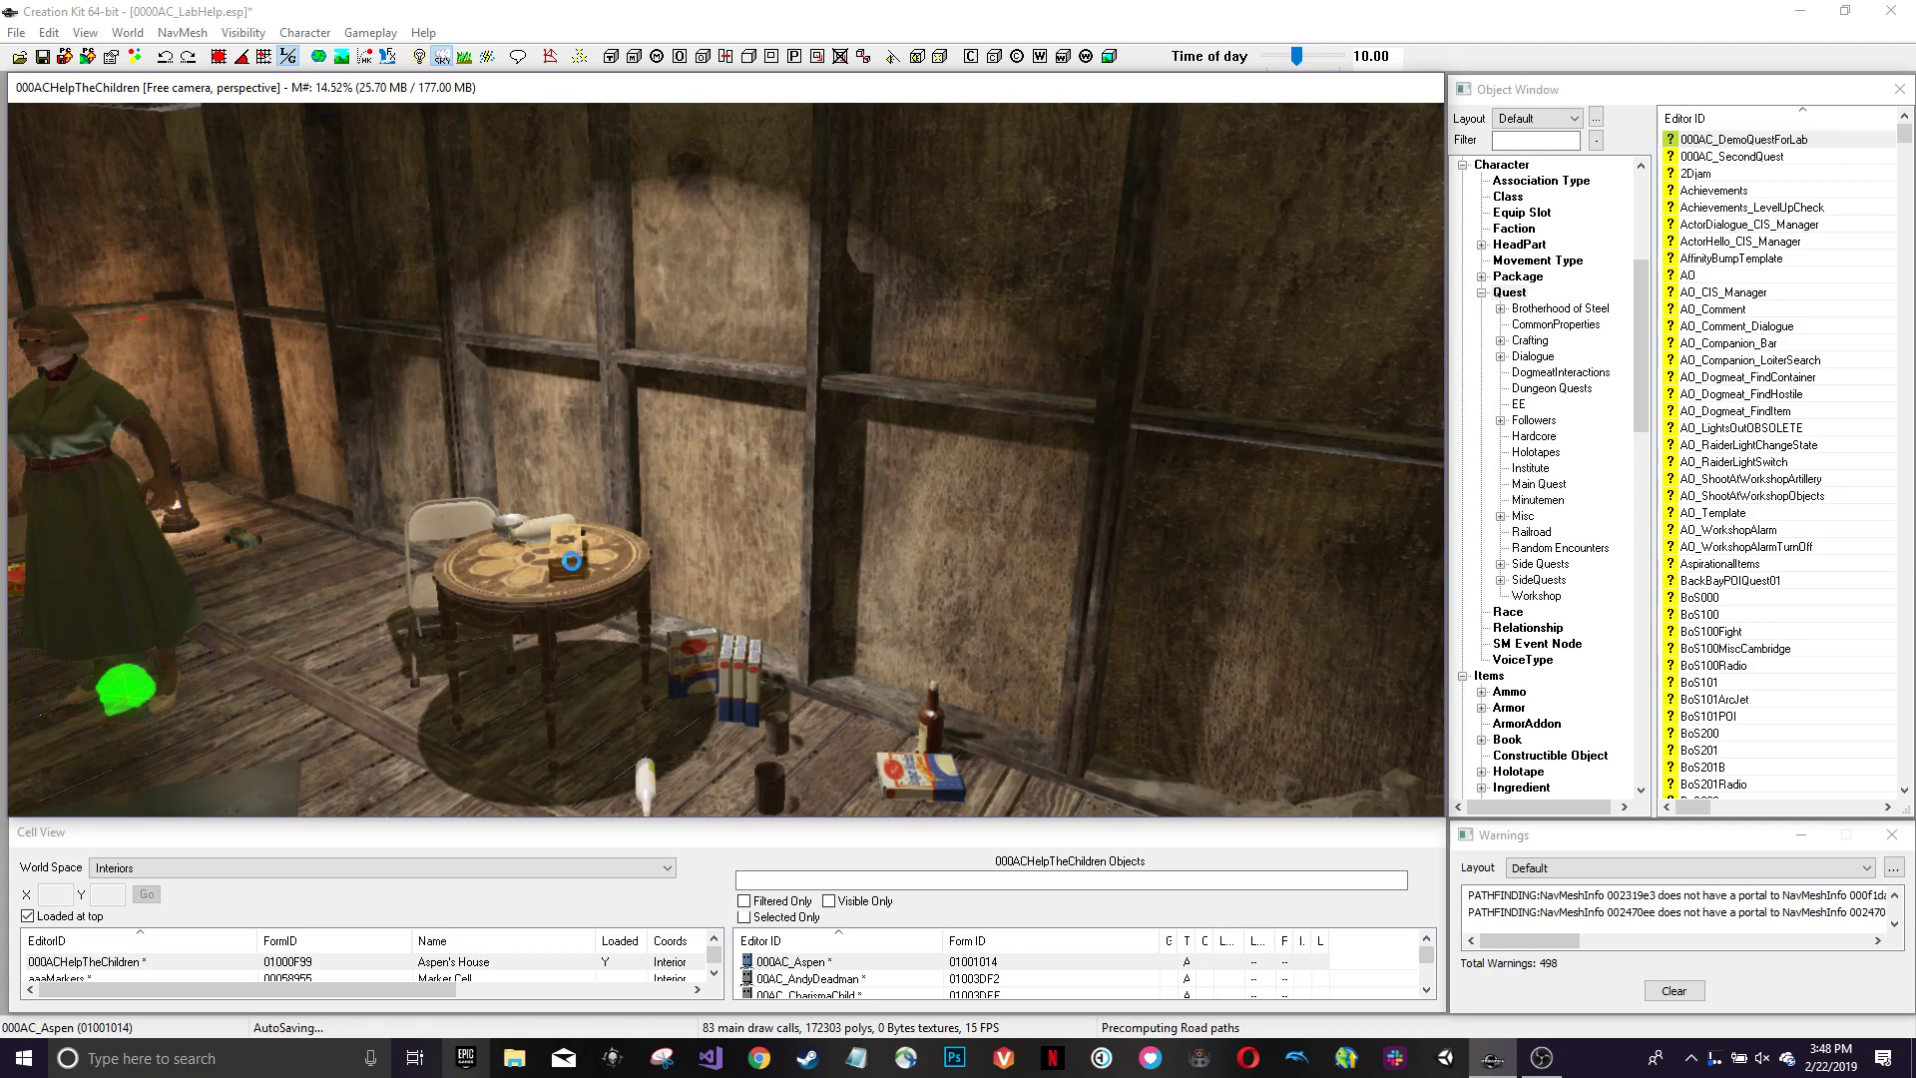
mouse_move(713, 515)
middle_mouse_down("shift")
mouse_move(725, 481)
mouse_move(740, 493)
middle_mouse_up("shift")
left_click(567, 526)
middle_click_drag(567, 526, 739, 539, "shift")
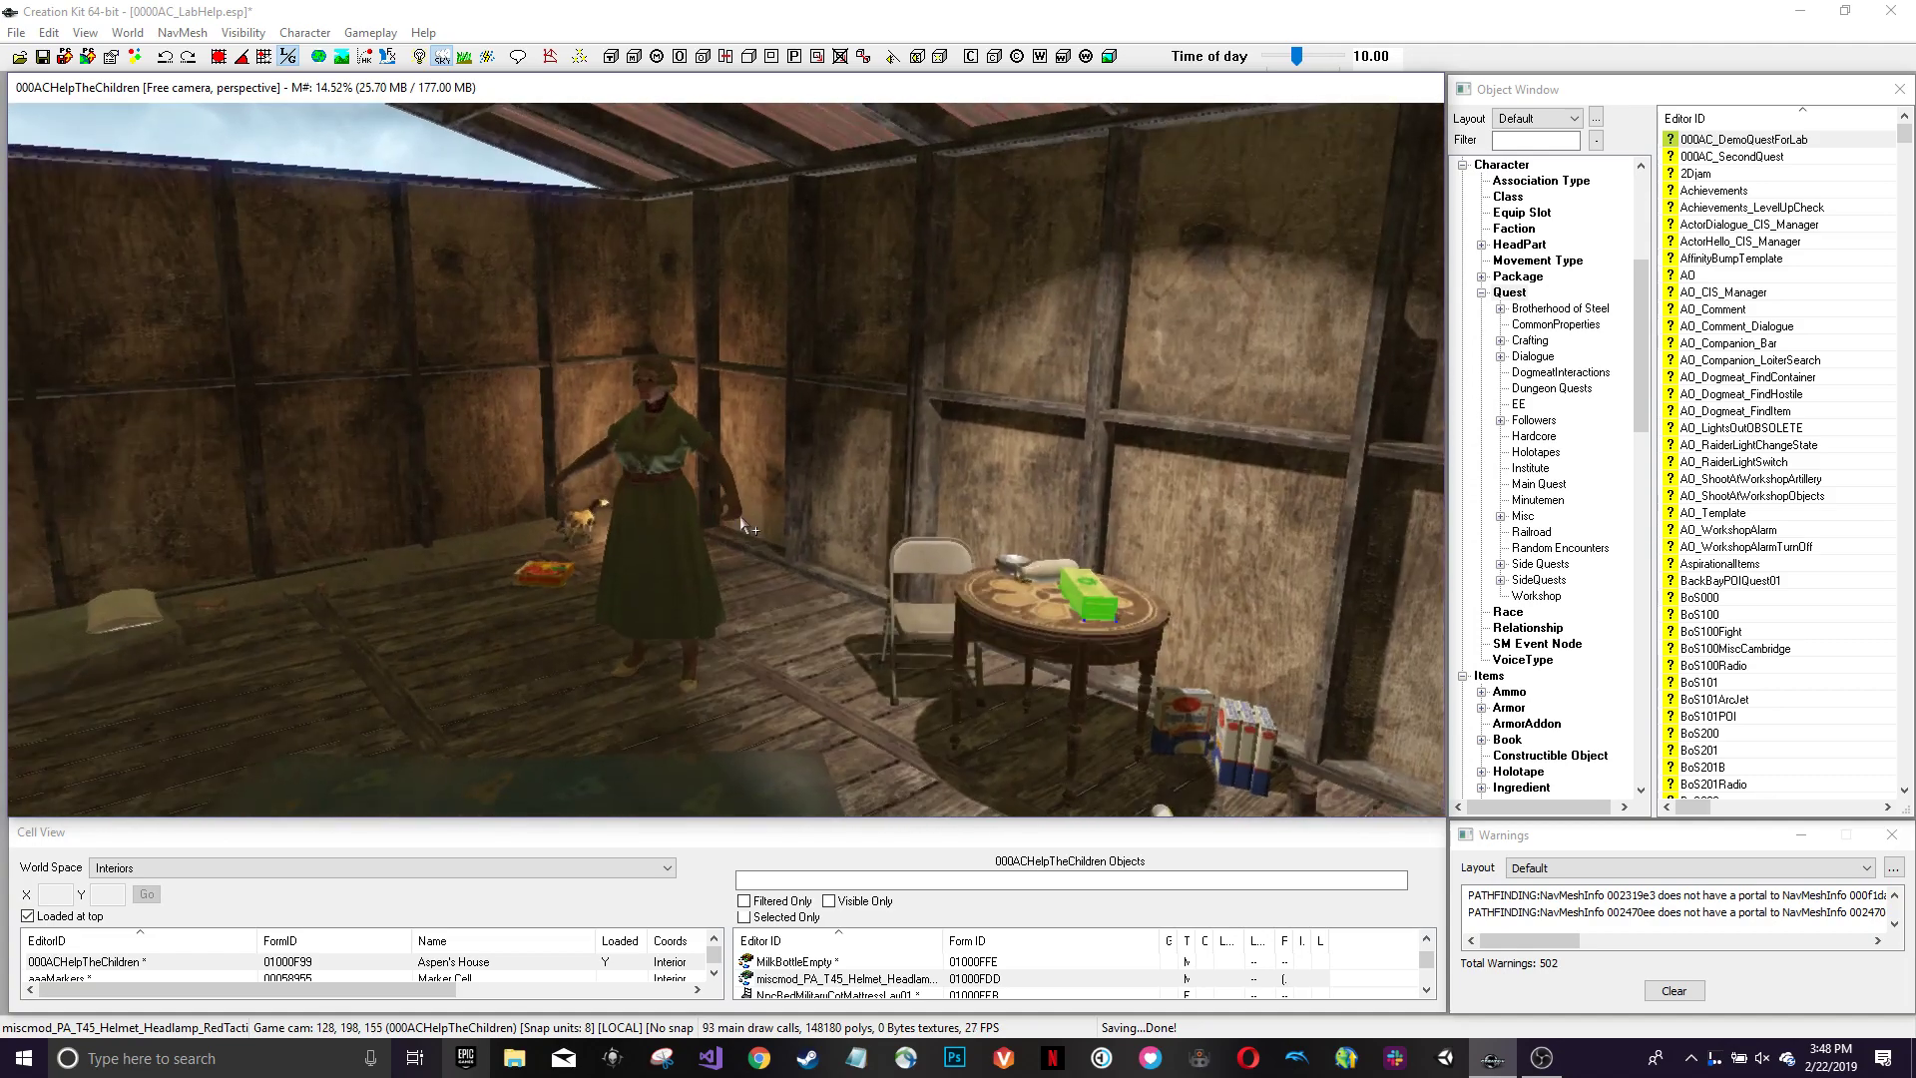
- Change the 000AC_DemoQuestForLab quest's name to "Aspen's Quest", set its priority to 60, and save the quest
left_click(1802, 158)
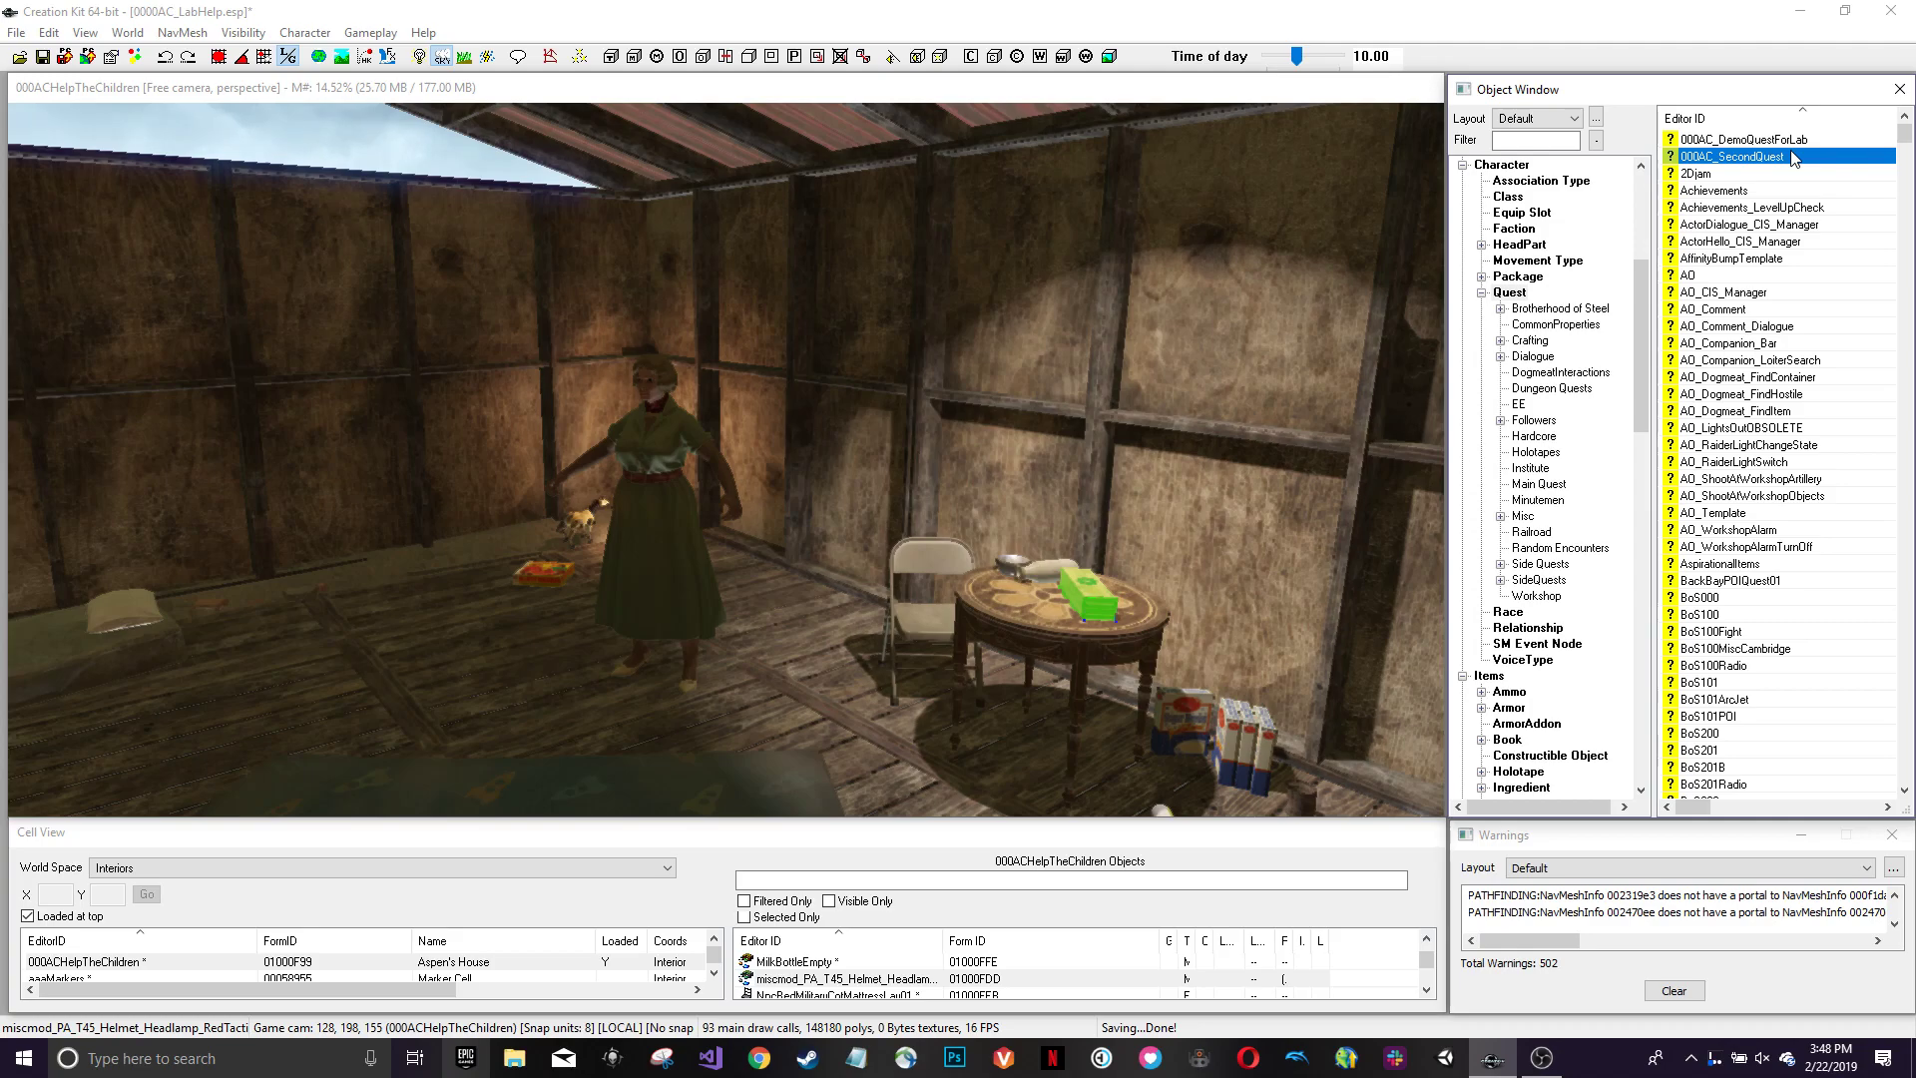
left_click(1808, 143)
double_click(1817, 137)
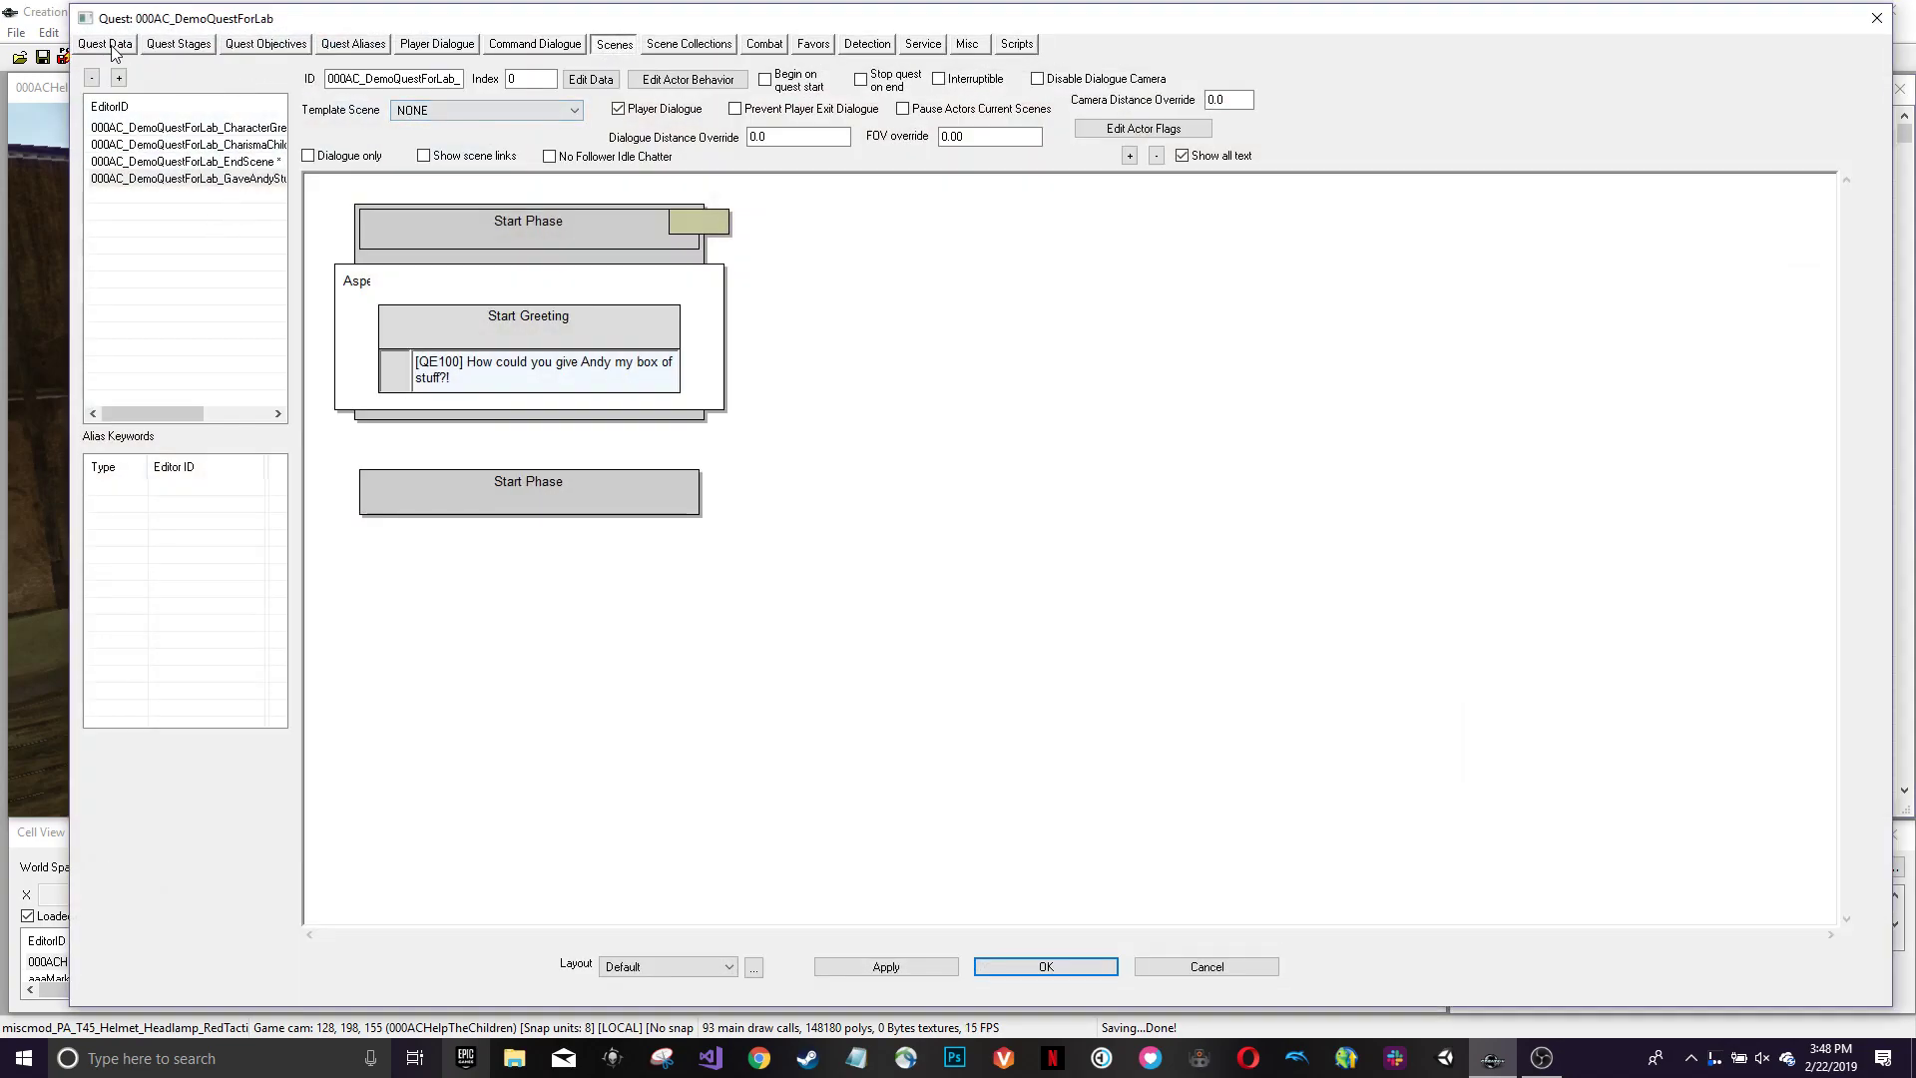
left_click(110, 45)
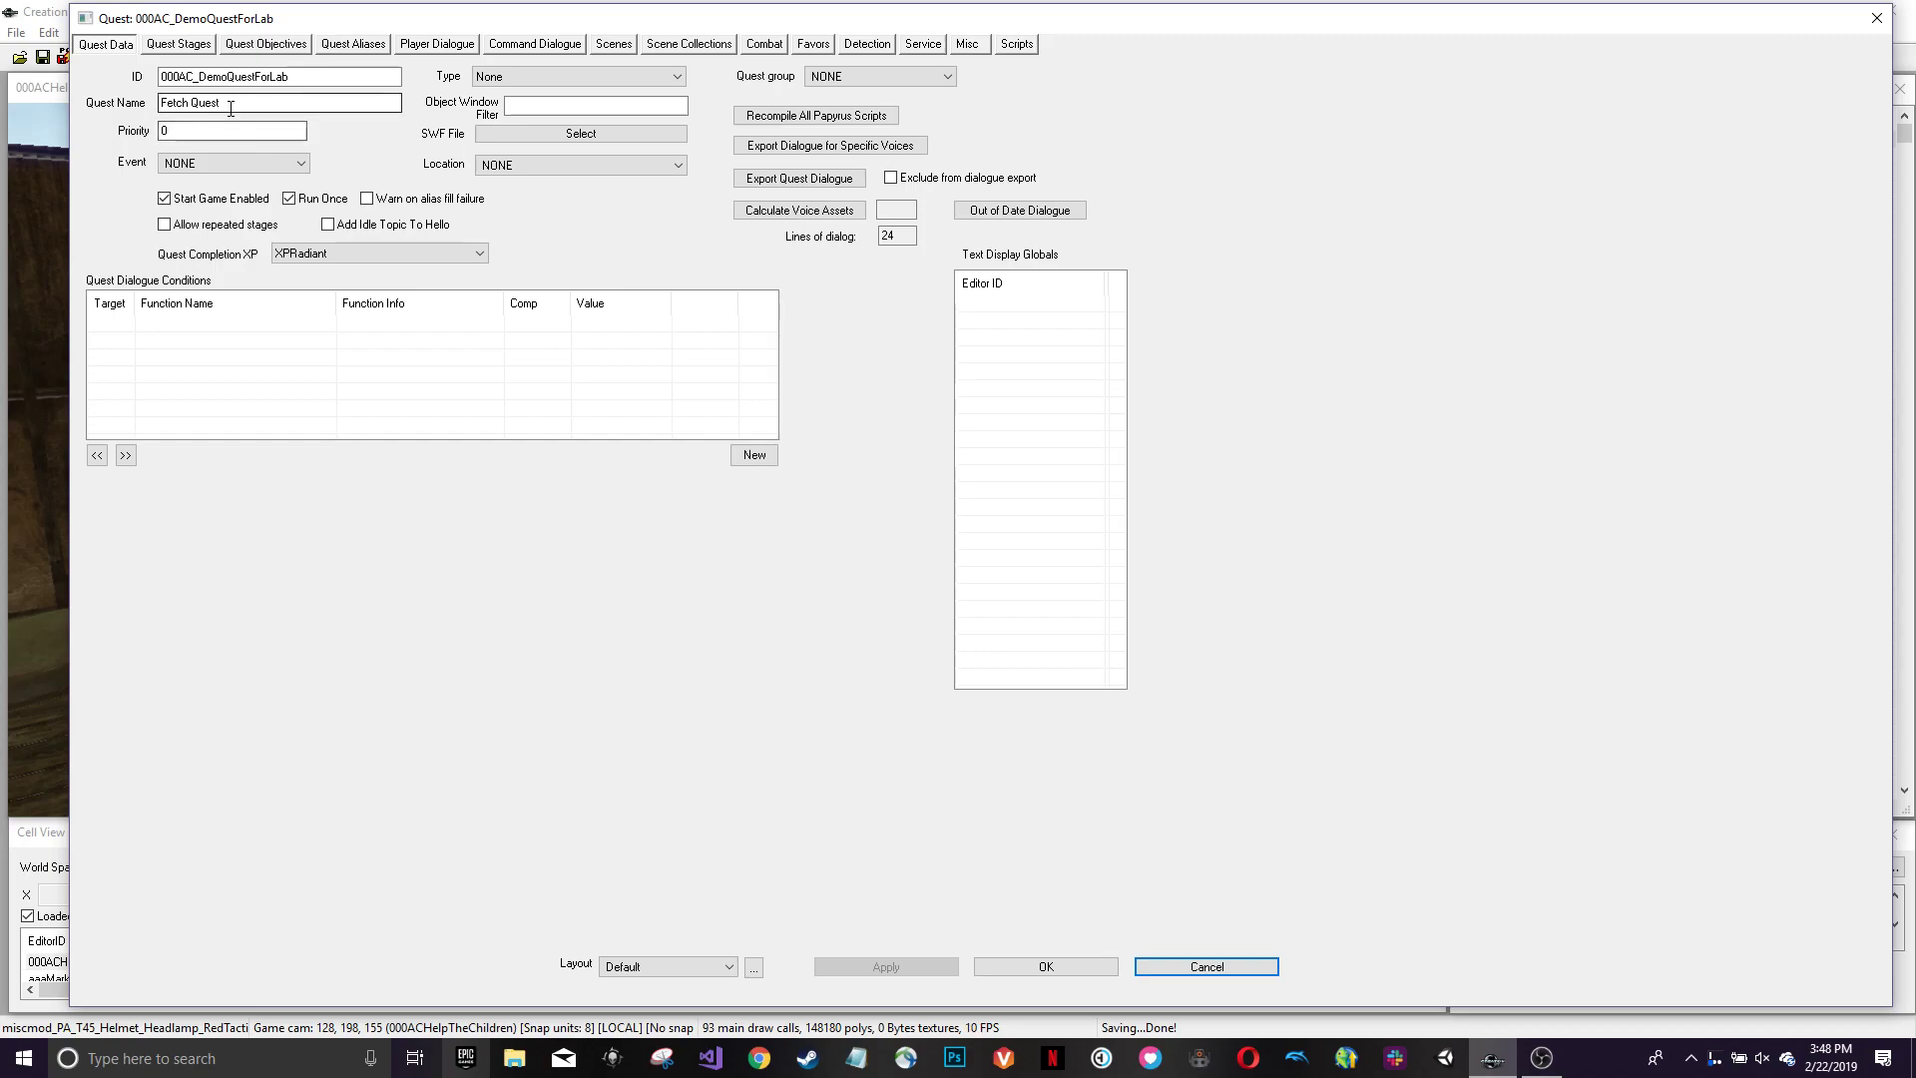
left_click(167, 106)
double_click(169, 103)
type("Aspen's")
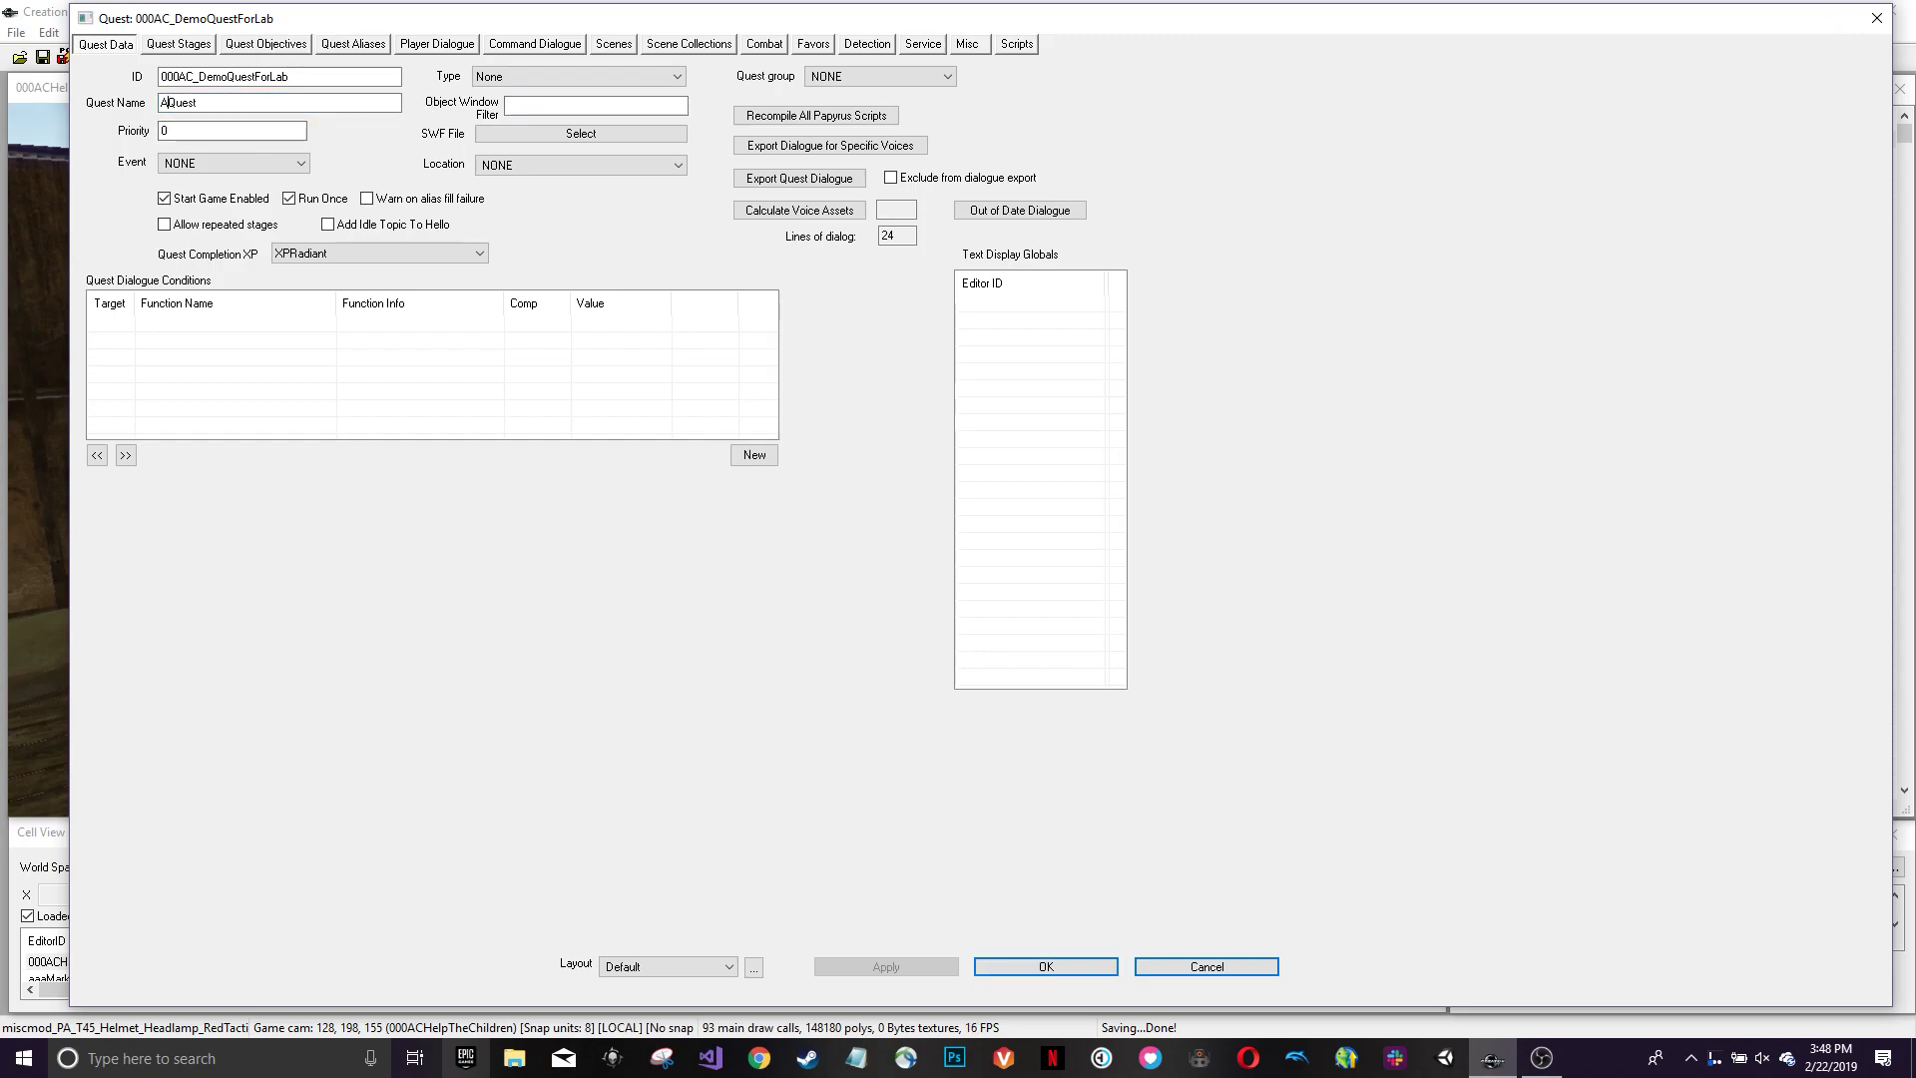
key("Tab")
type("60")
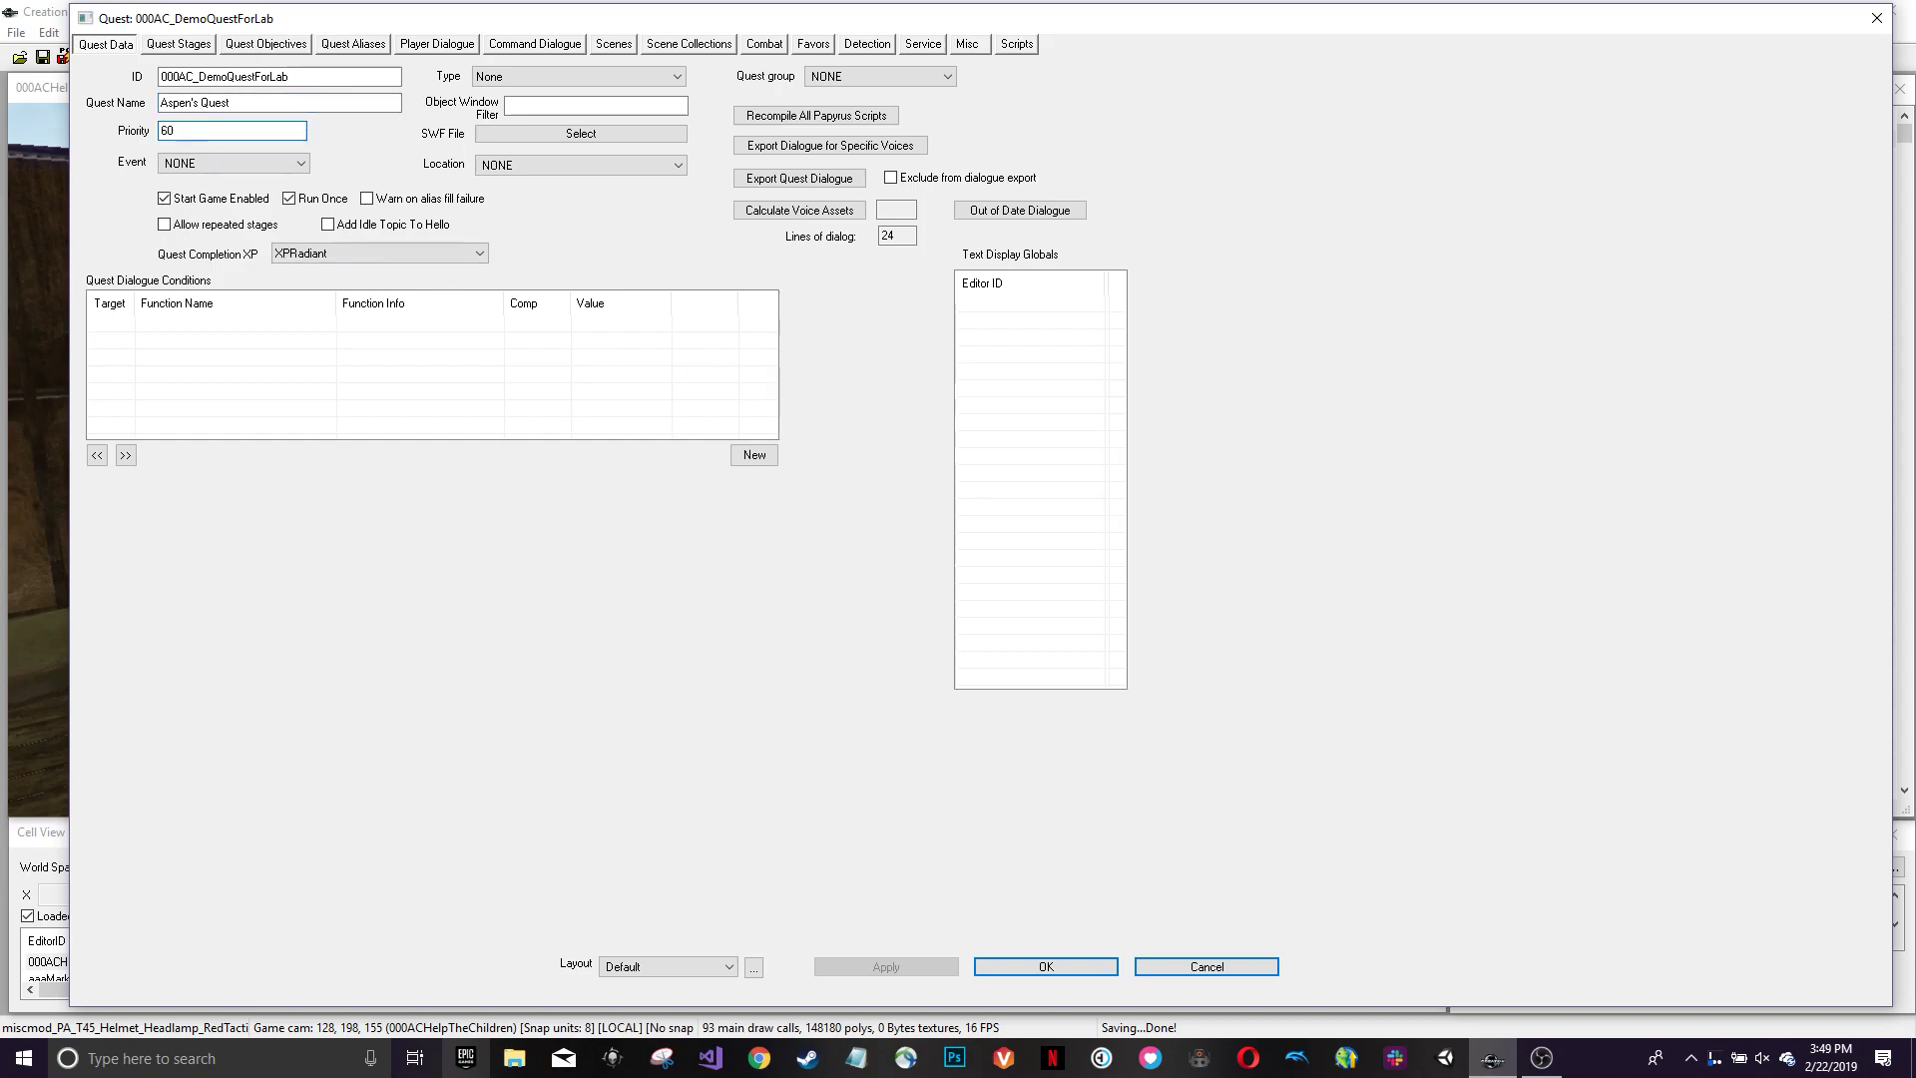
left_click(1045, 966)
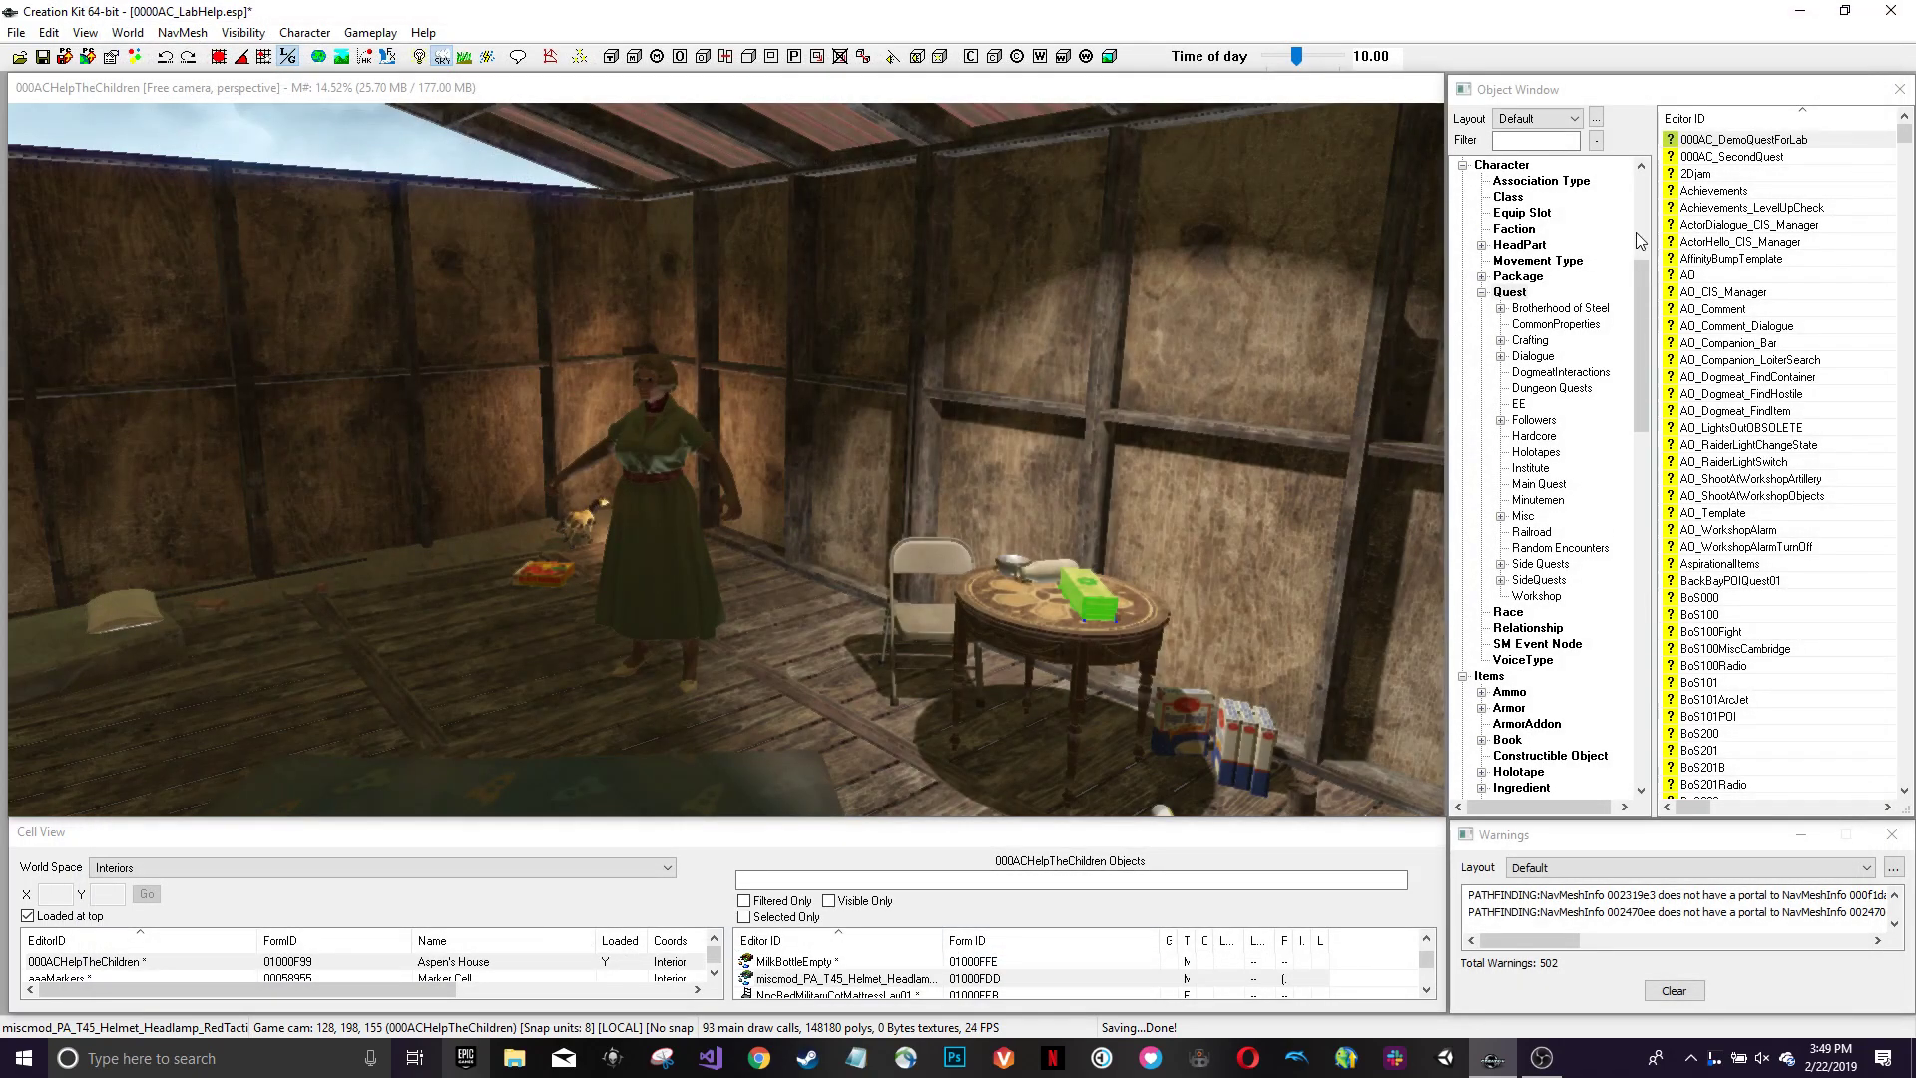
- Open the 000AC_SecondQuest quest and review its ID, quest name and priority
left_click(1803, 157)
left_click(1814, 139)
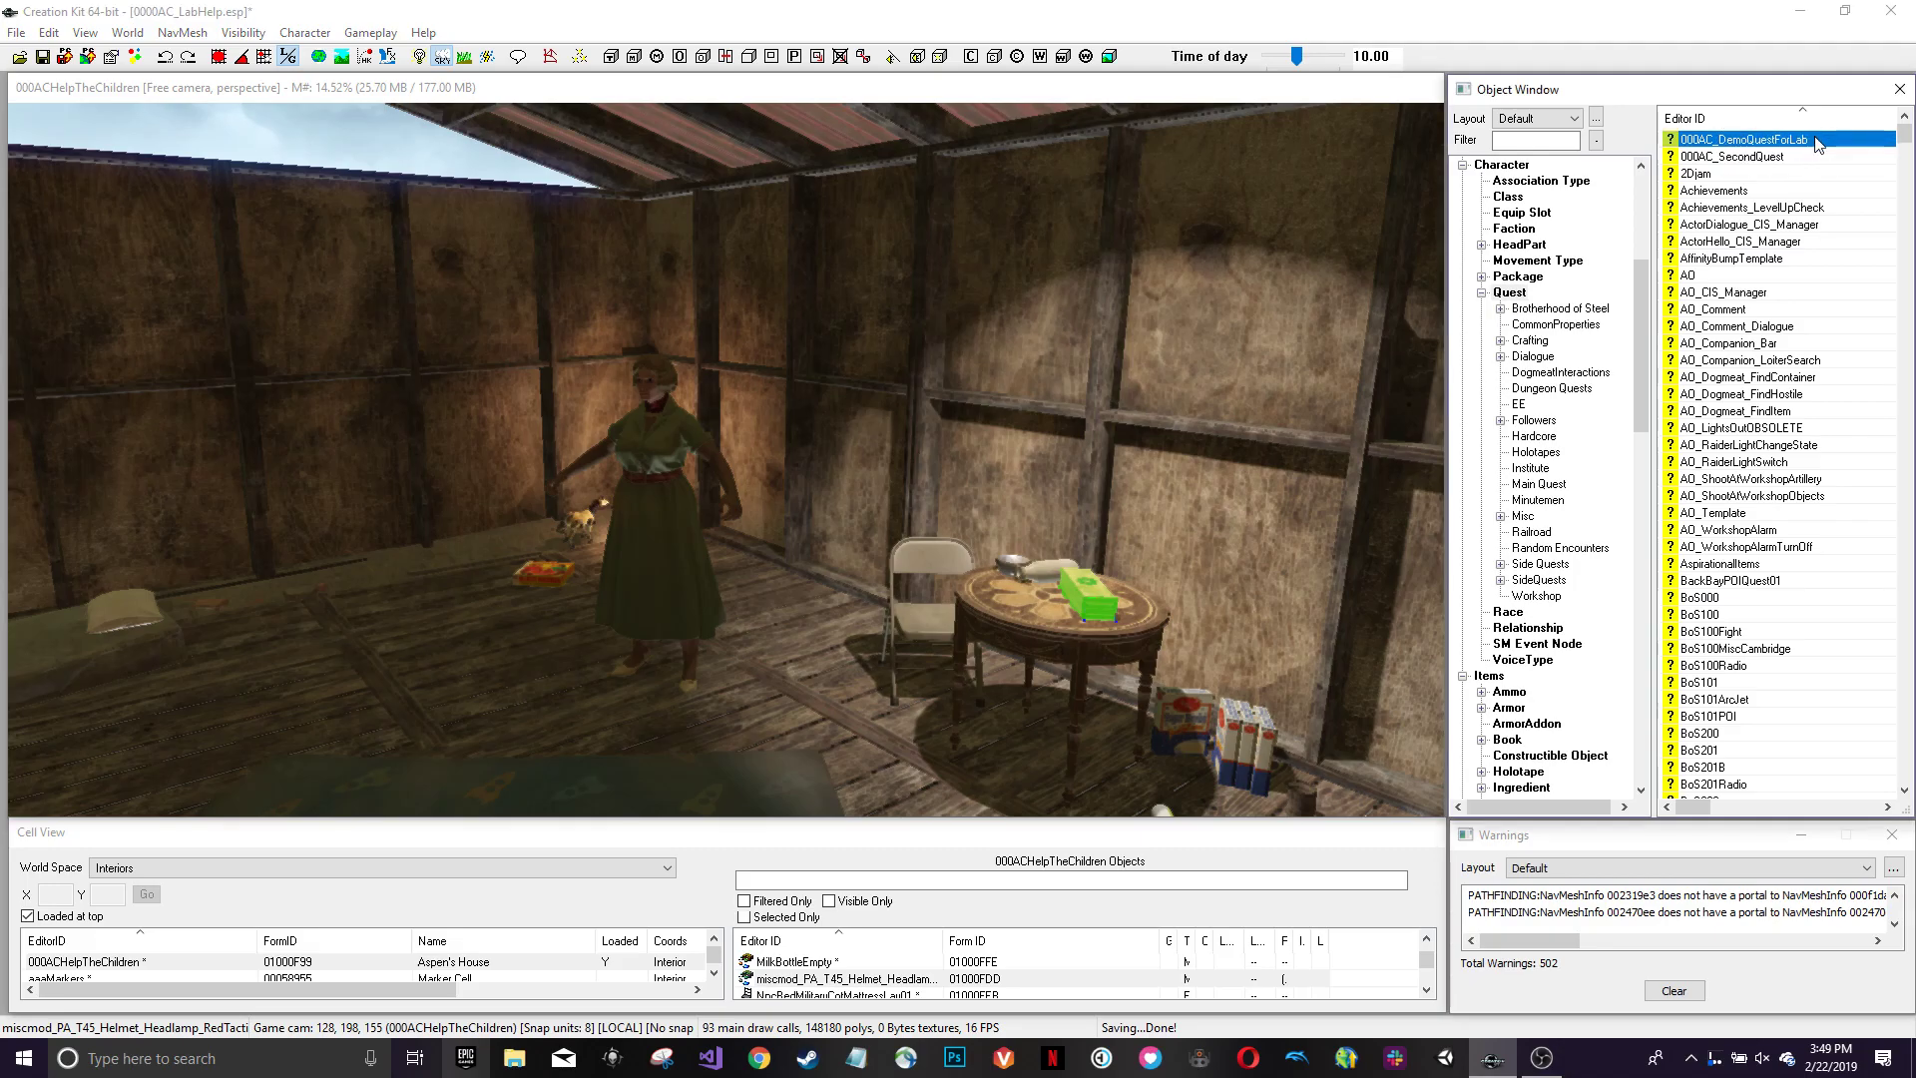
double_click(1756, 157)
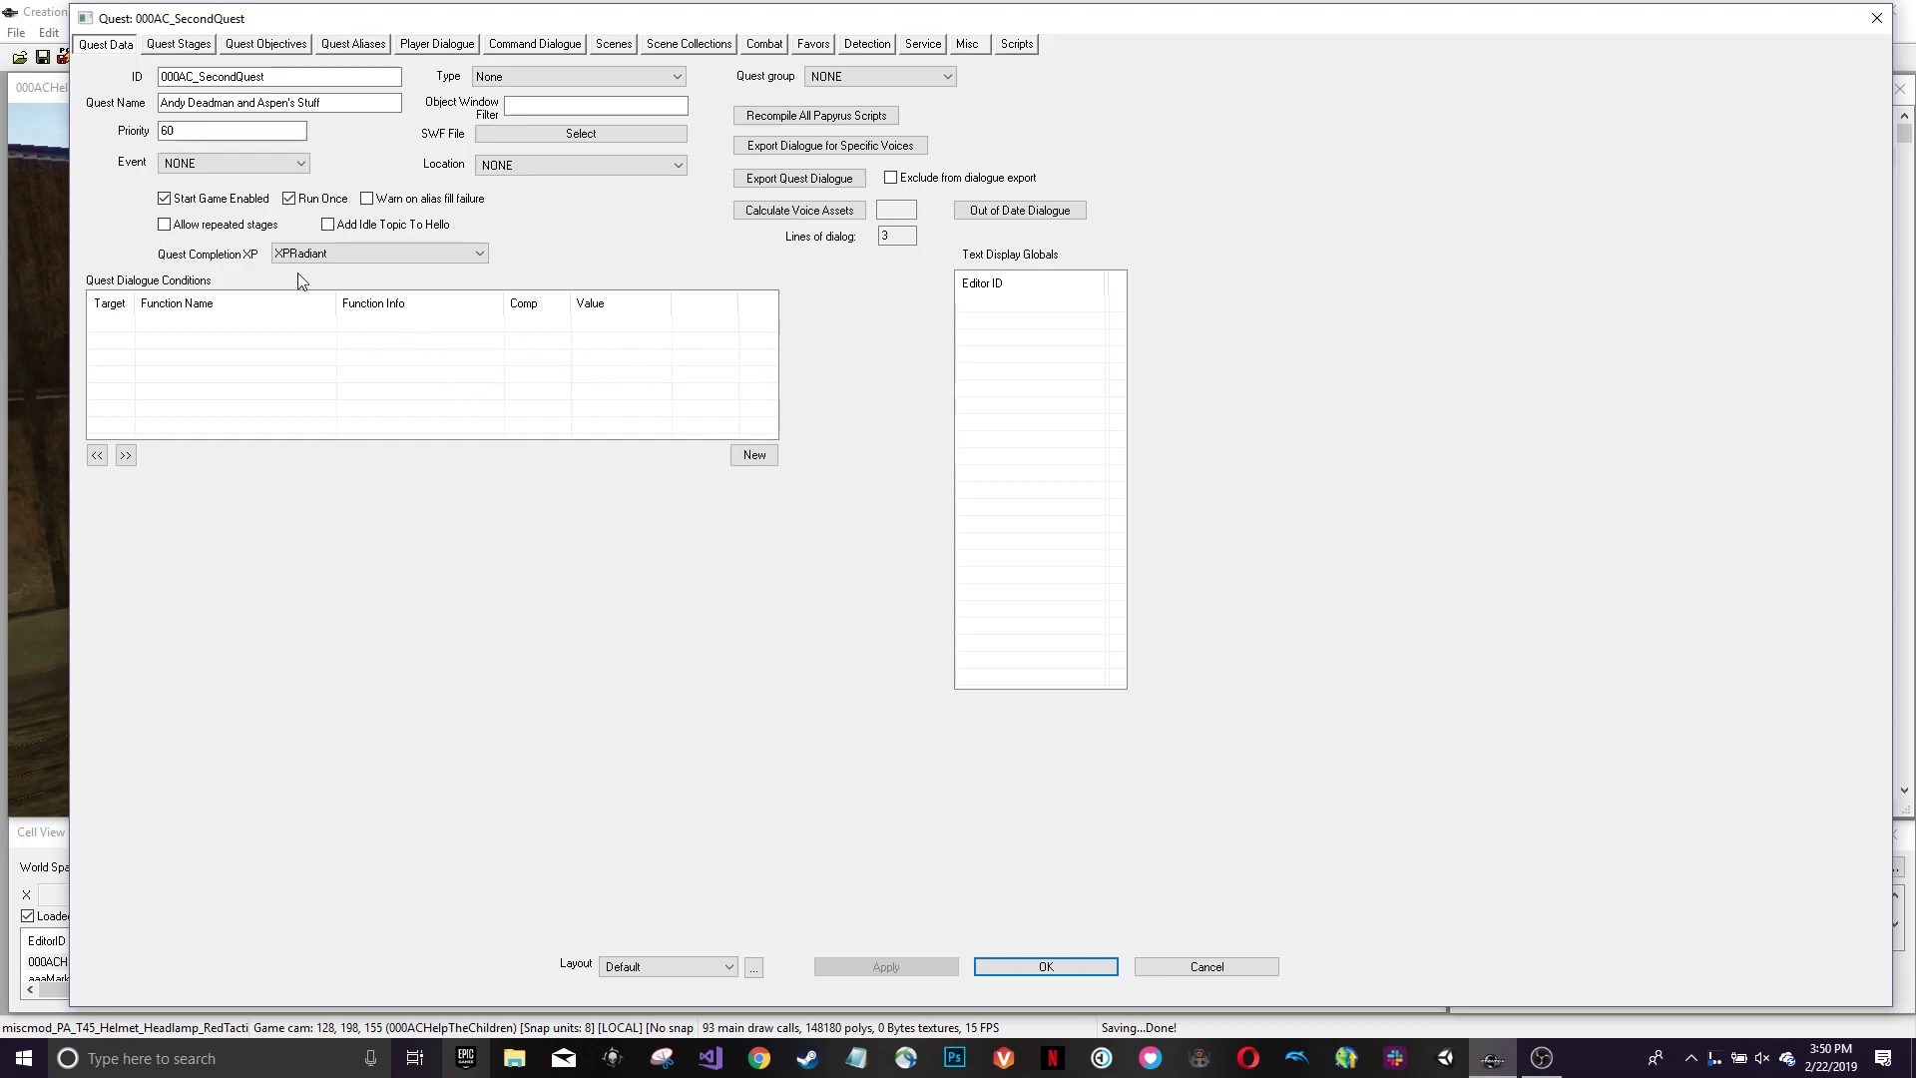
left_click(330, 102)
left_click(237, 77)
left_click_drag(162, 107, 188, 108)
left_click(190, 109)
double_click(186, 130)
- Review the second quest's AndyDeadman alias and look at the characters placed in the house
left_click(365, 48)
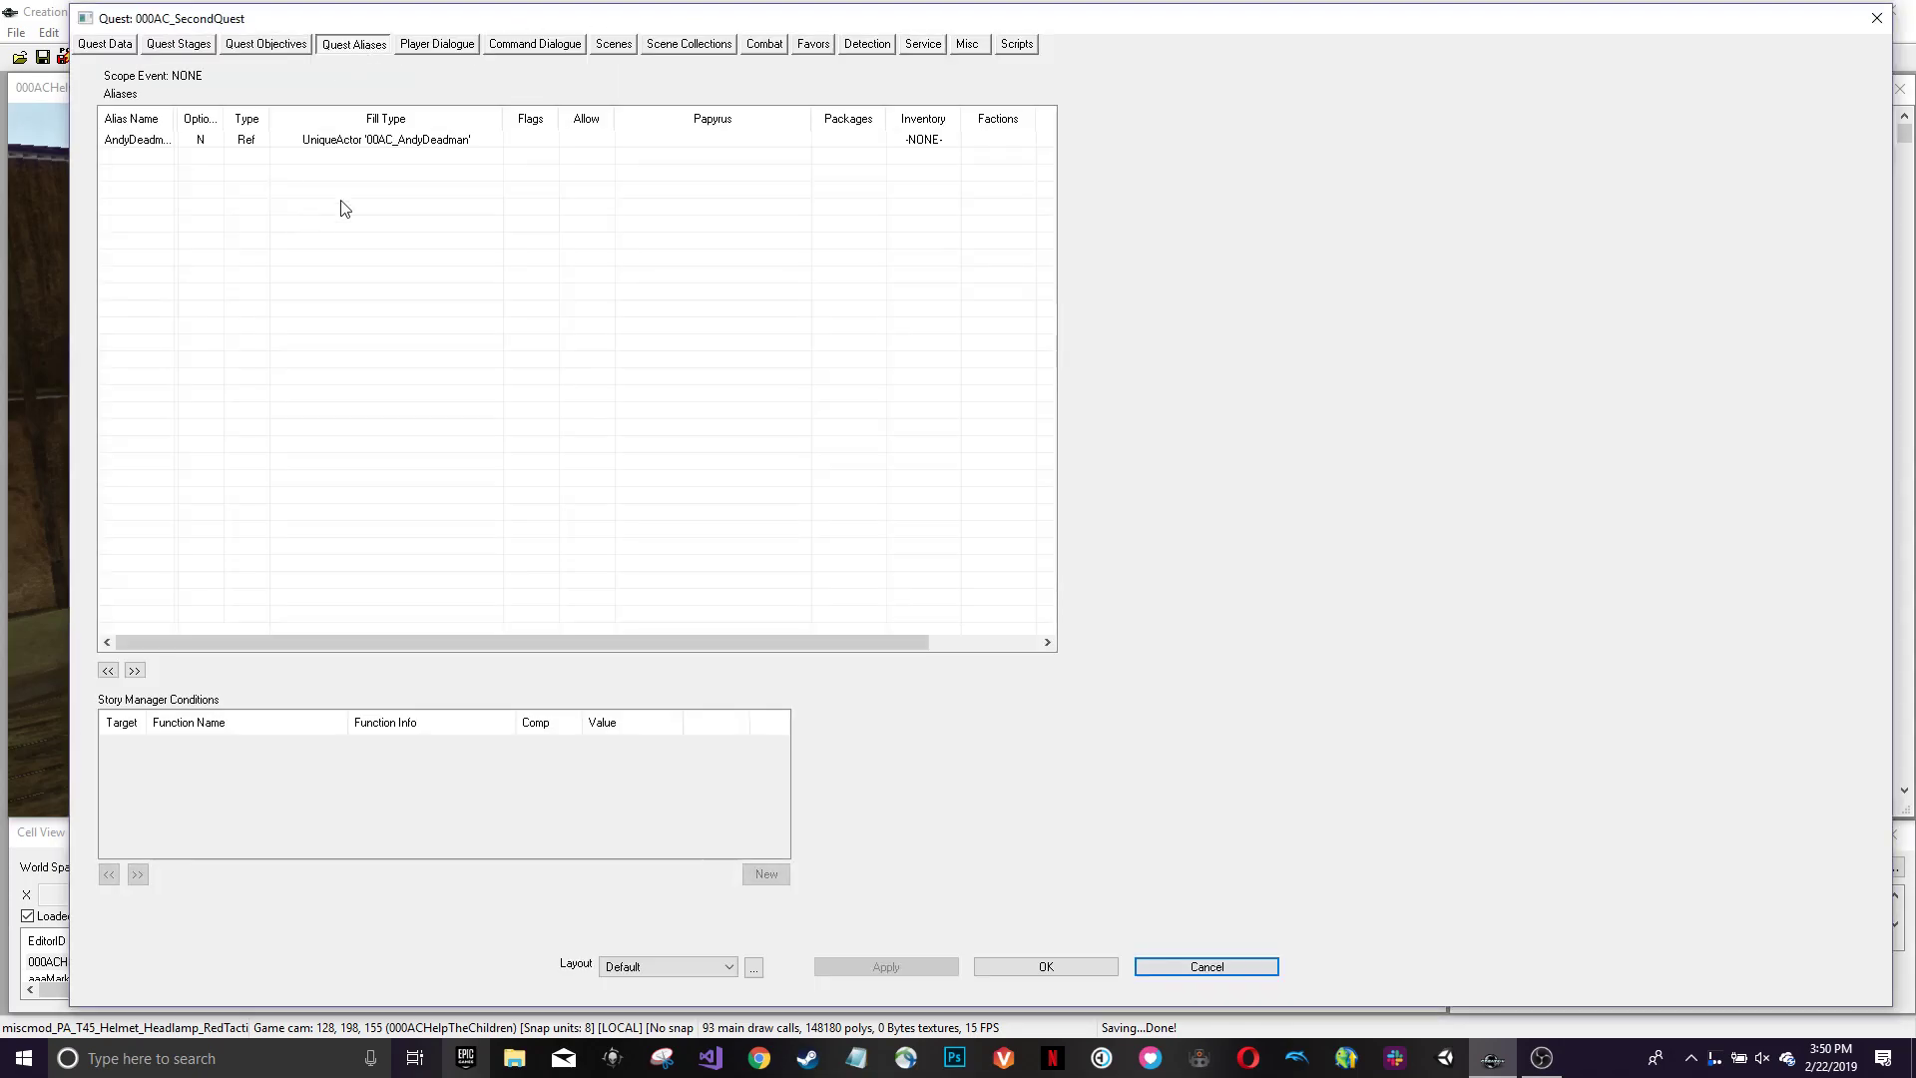
left_click(455, 146)
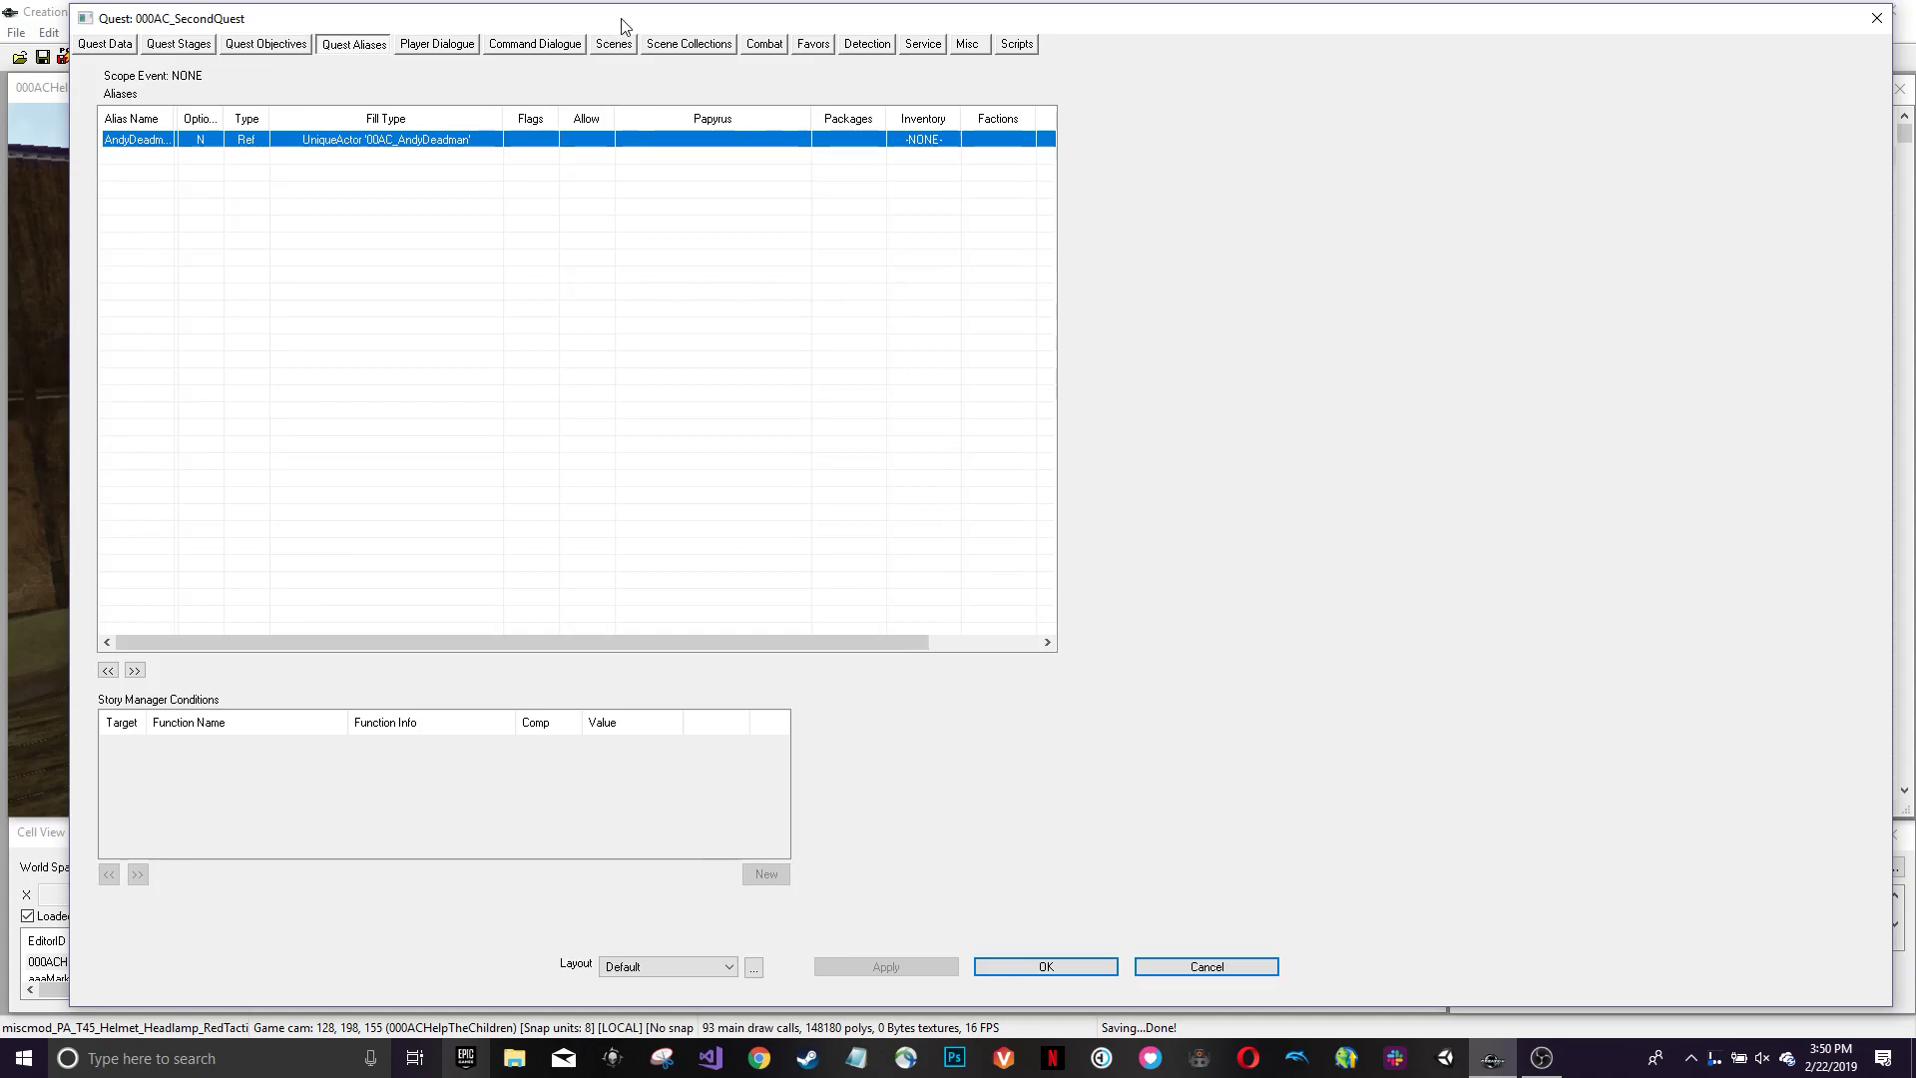
left_click_drag(622, 20, 1067, 345)
middle_click_drag(355, 367, 228, 368, "shift")
left_click(241, 382)
key("a")
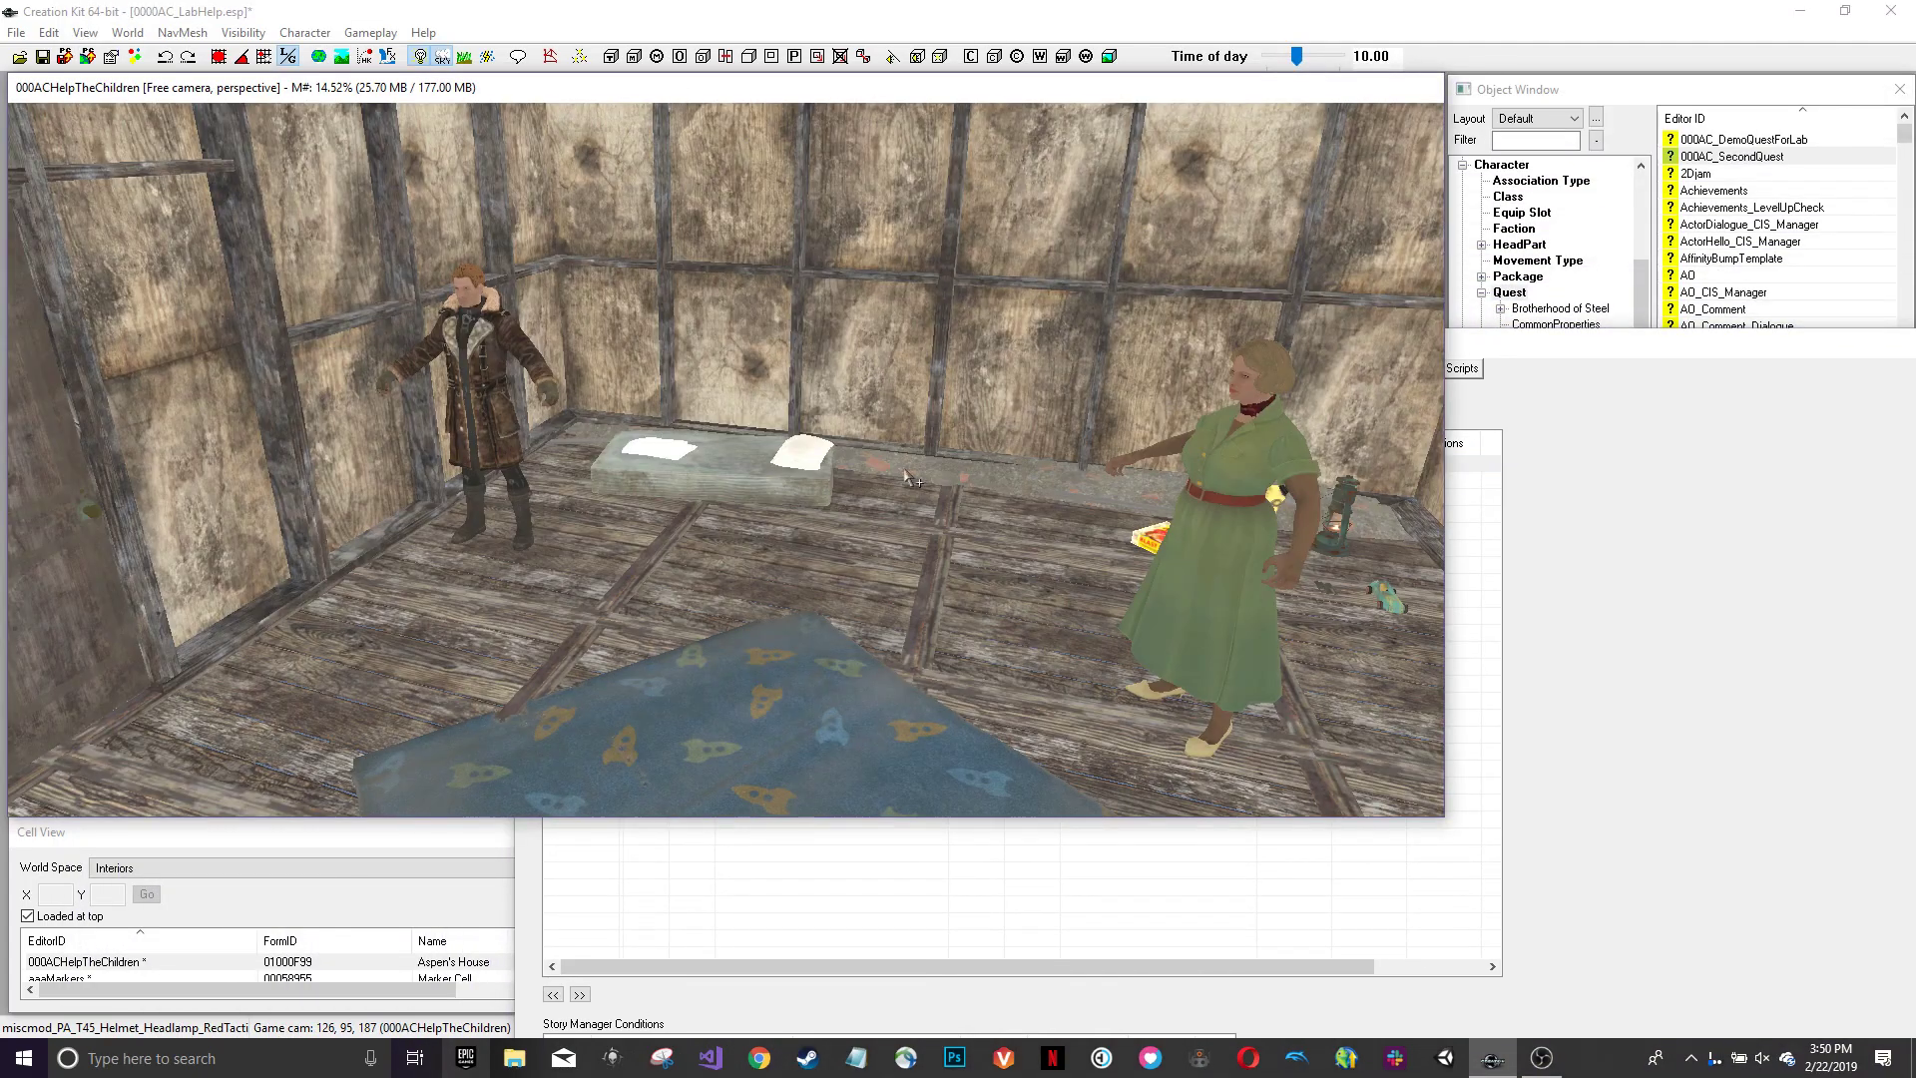
left_click(1582, 559)
left_click_drag(963, 349, 724, 197)
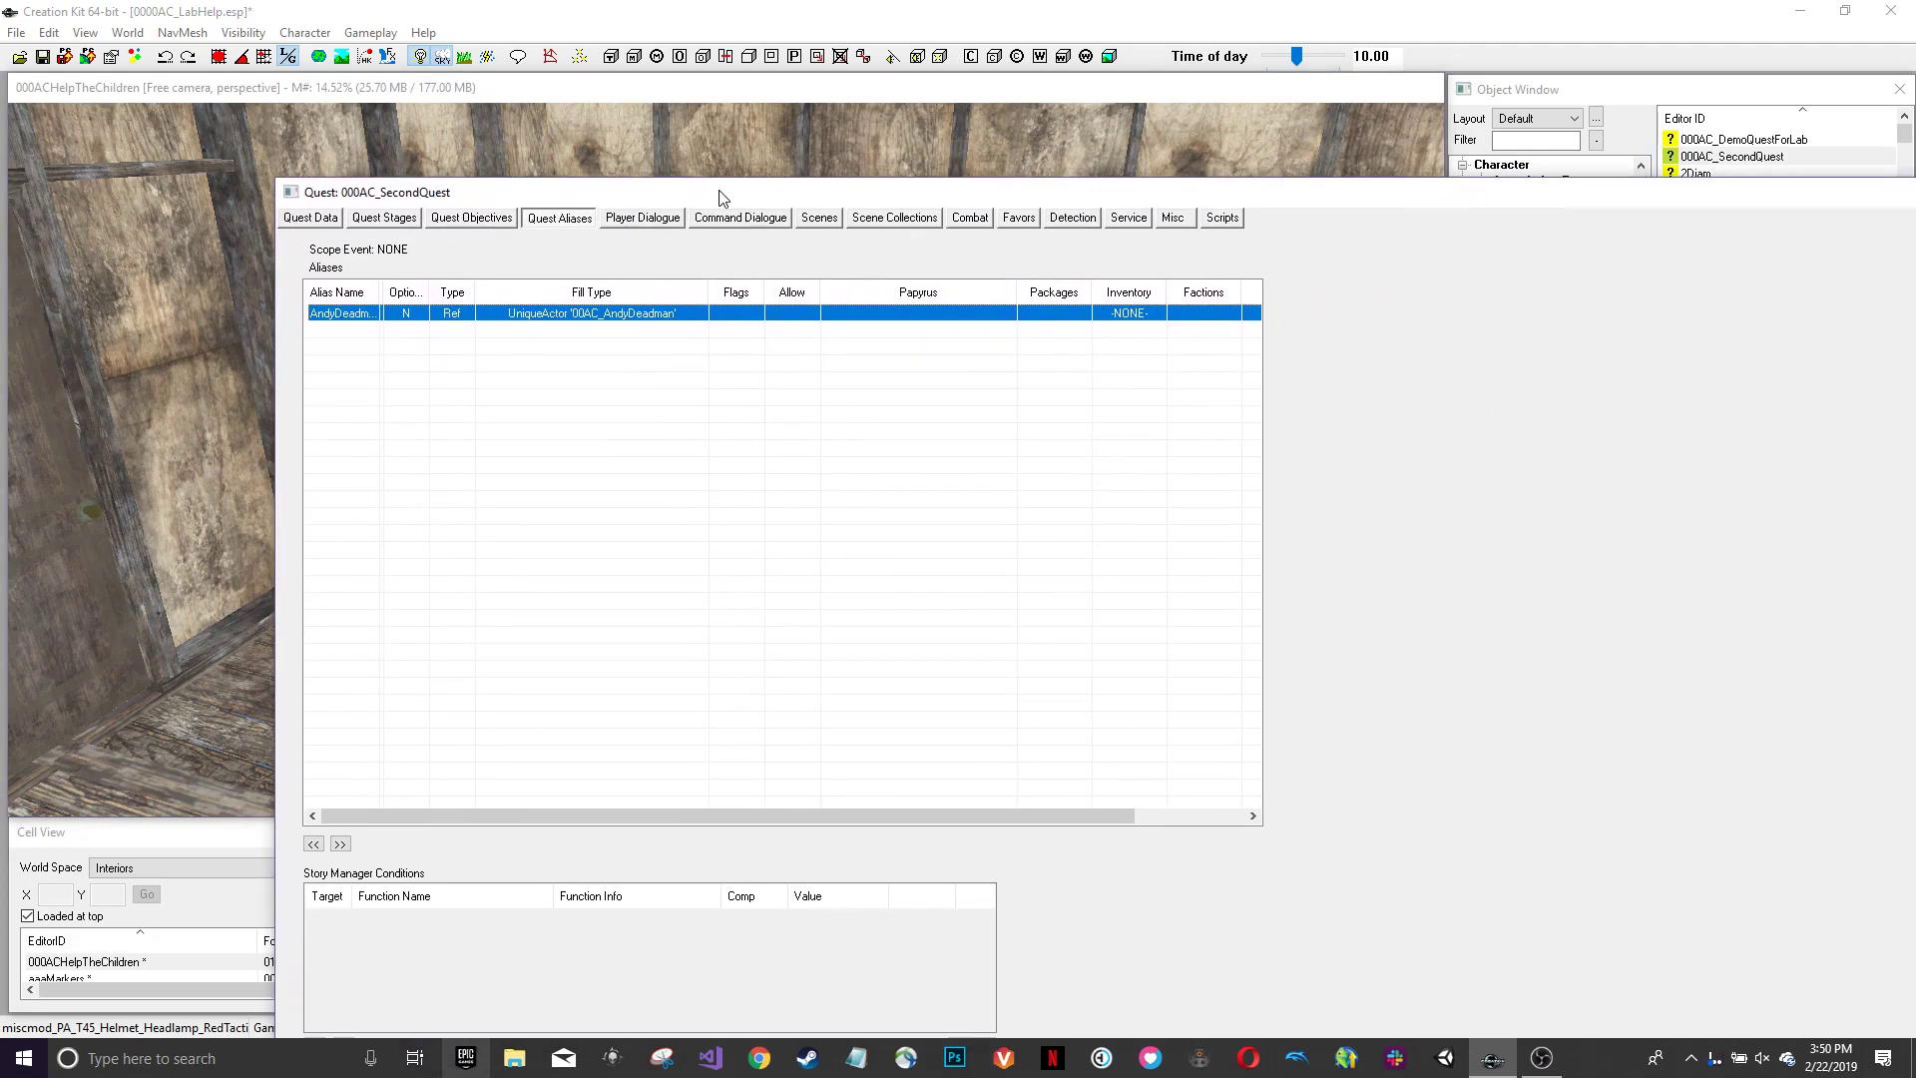
left_click_drag(729, 201, 706, 153)
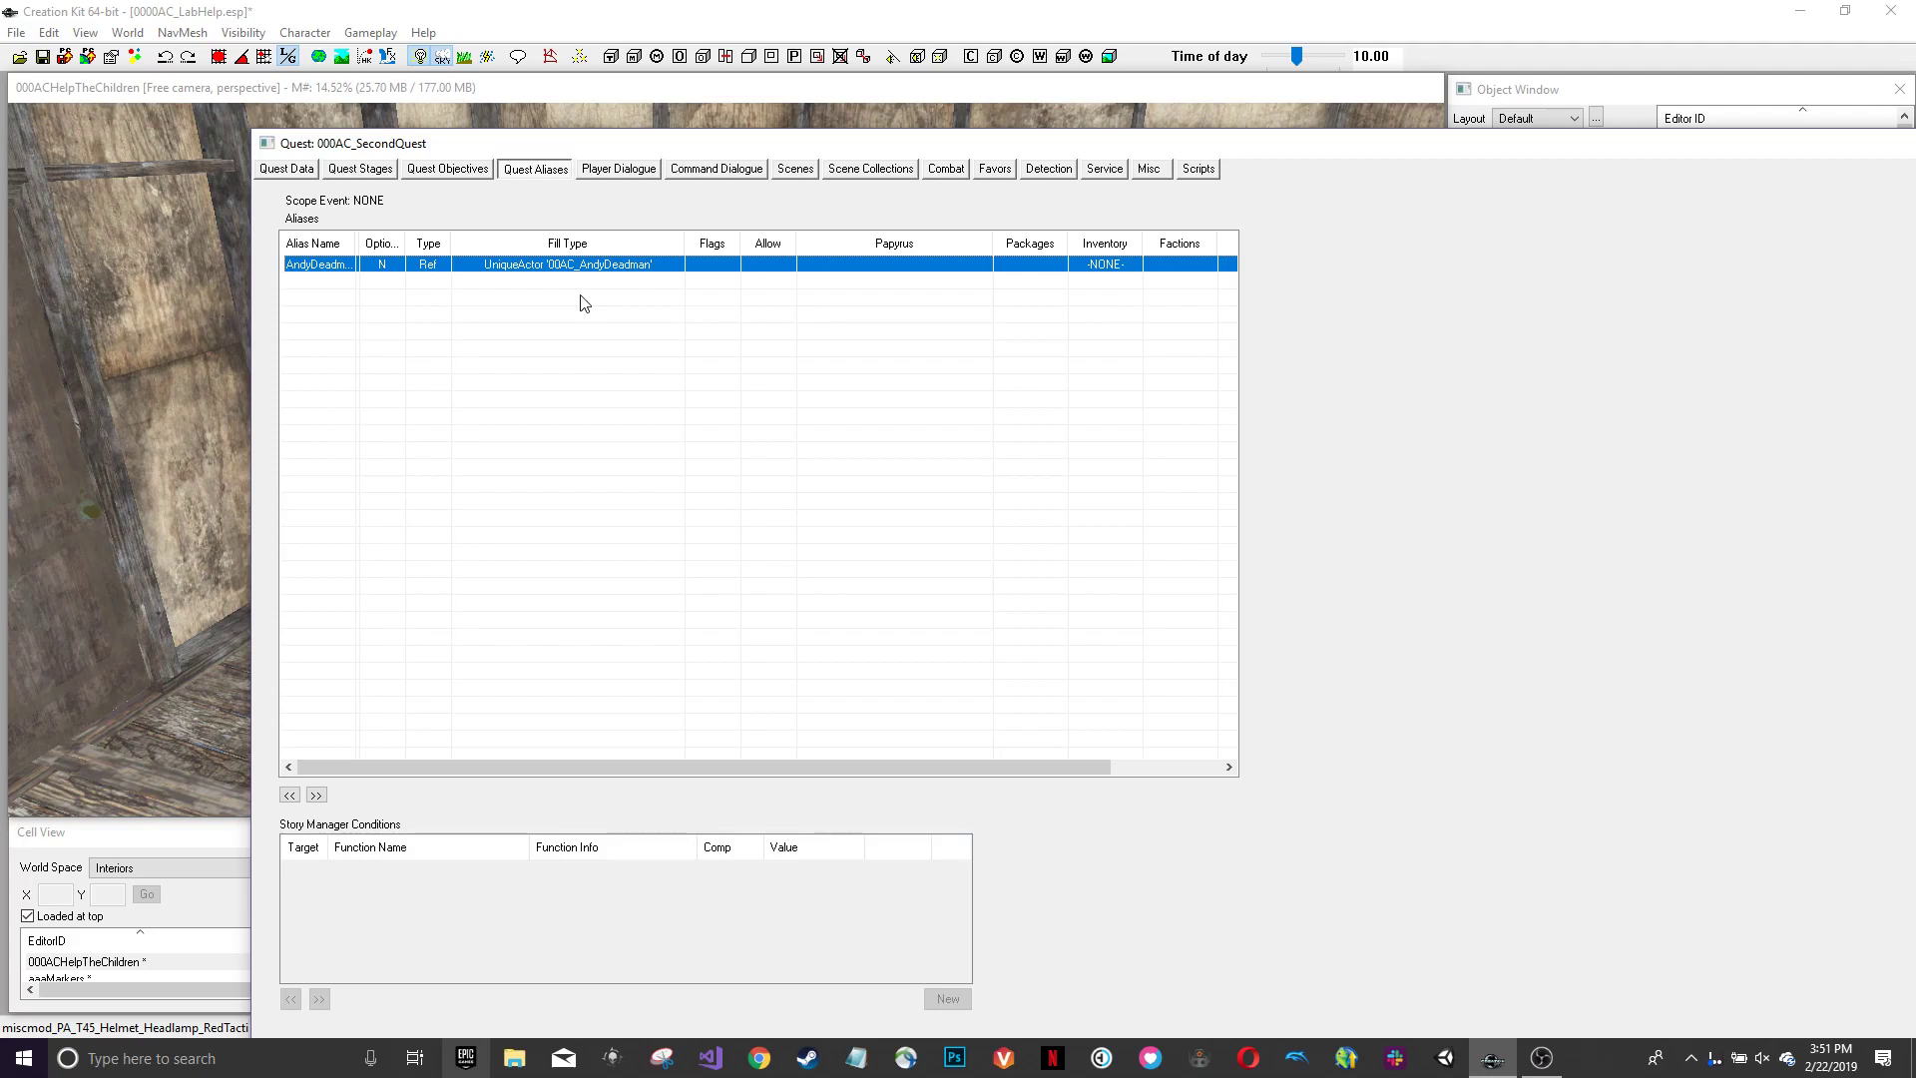
- Review the dialogue of the second quest's FAIL, START and GIVESTUFF scenes
left_click(795, 169)
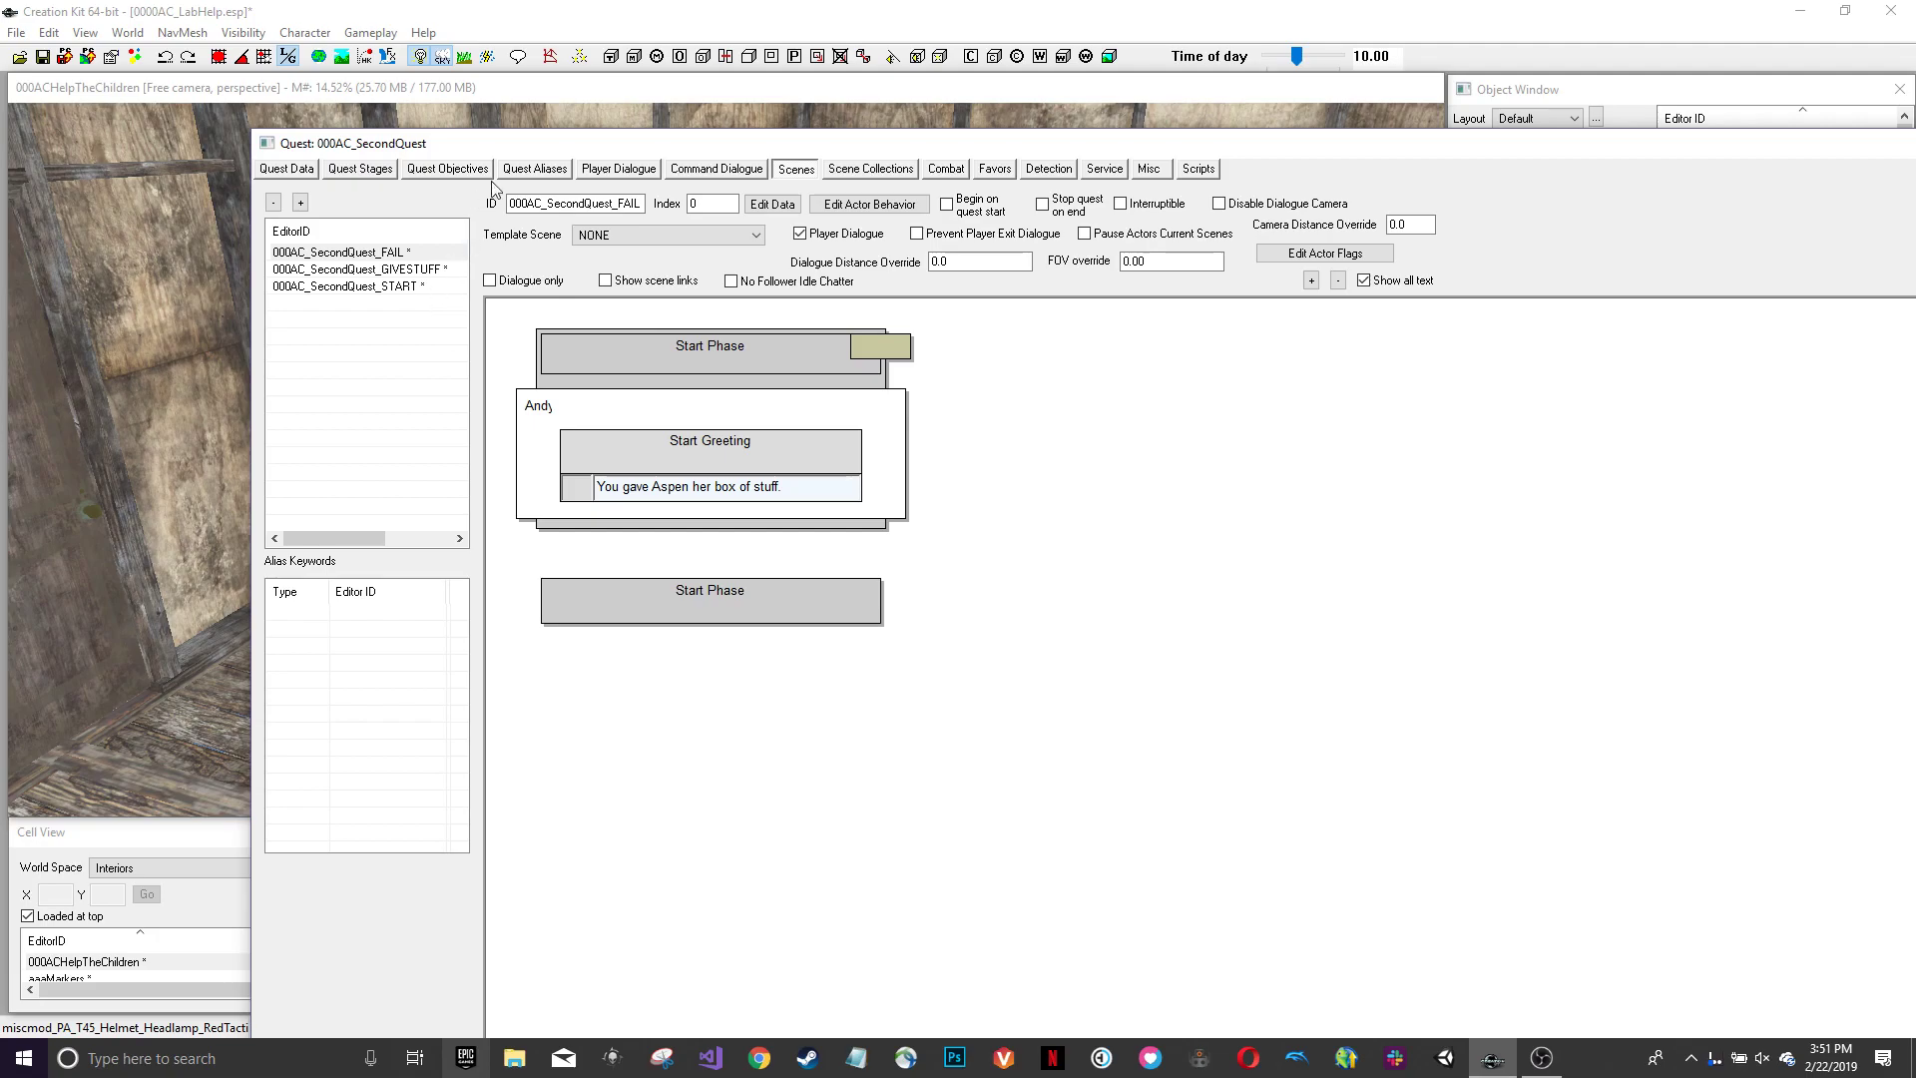
left_click_drag(579, 147, 856, 612)
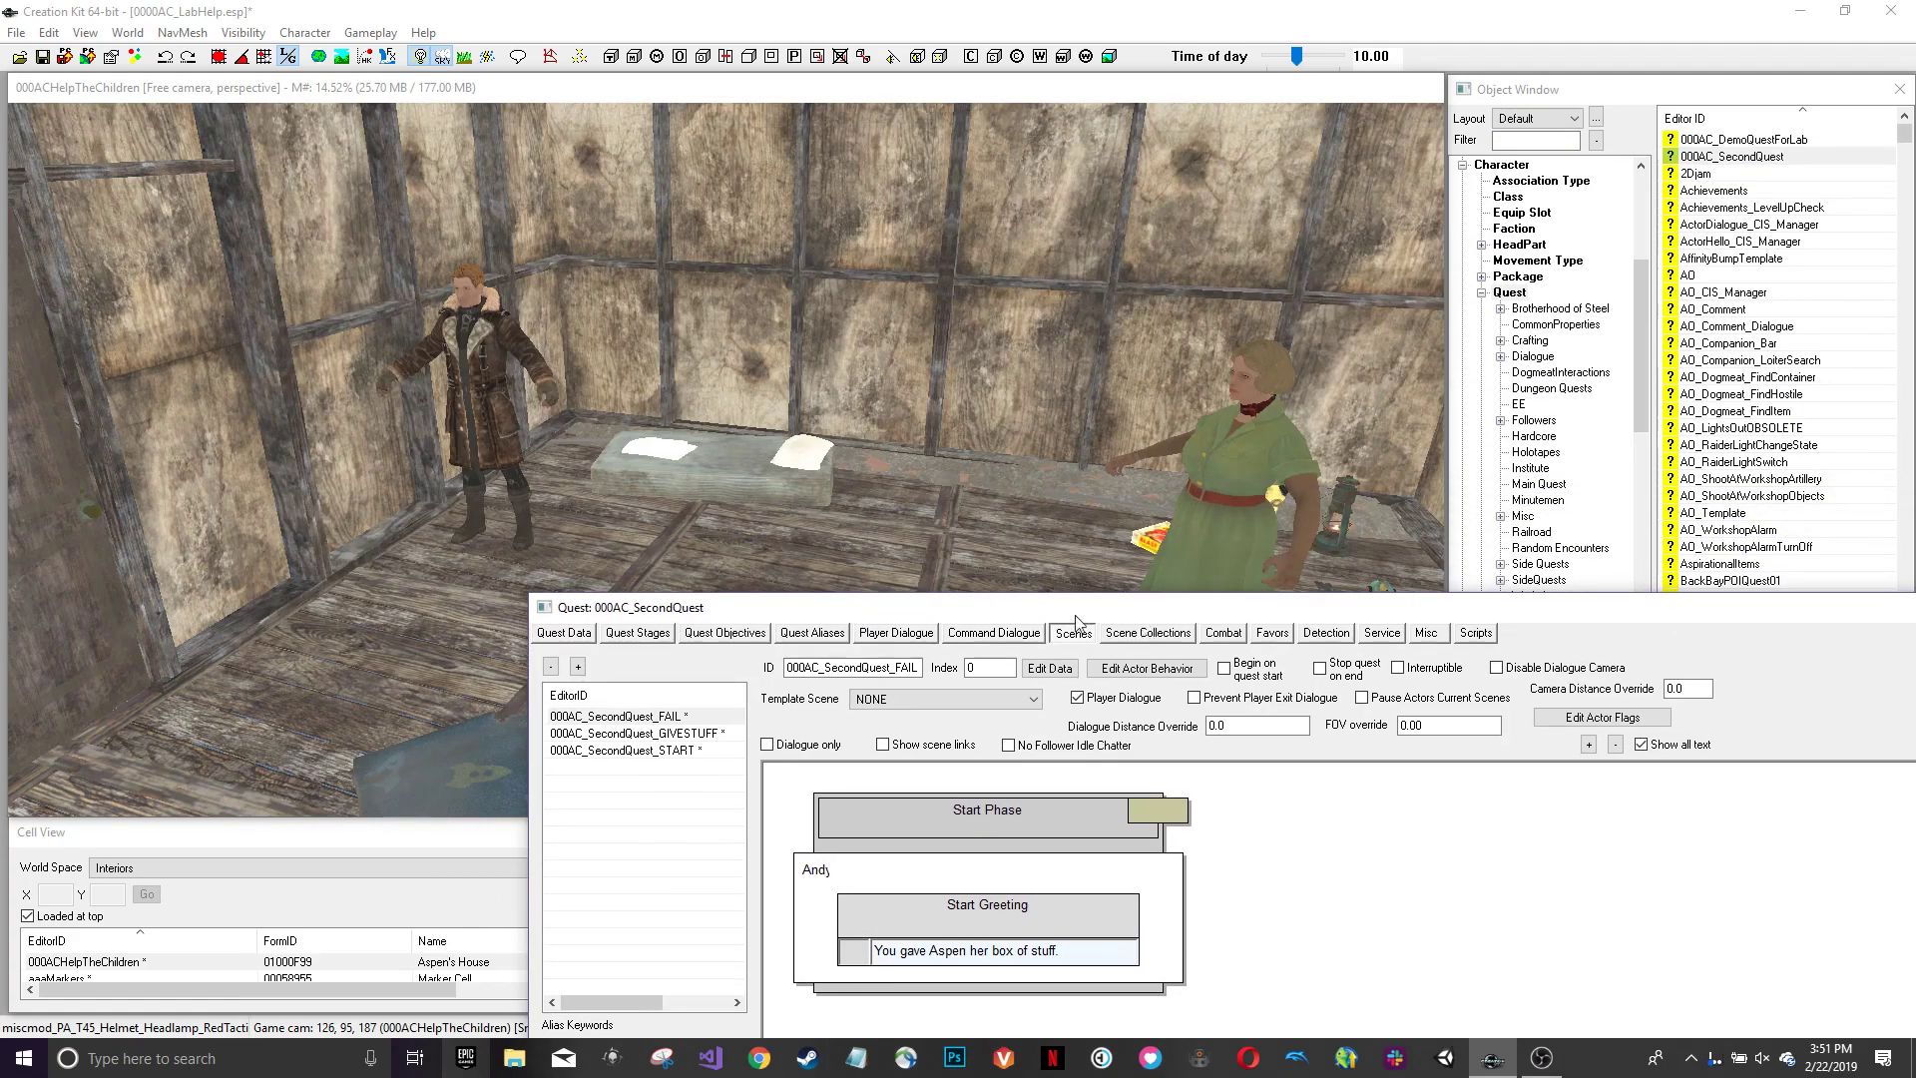
left_click_drag(1049, 612, 603, 67)
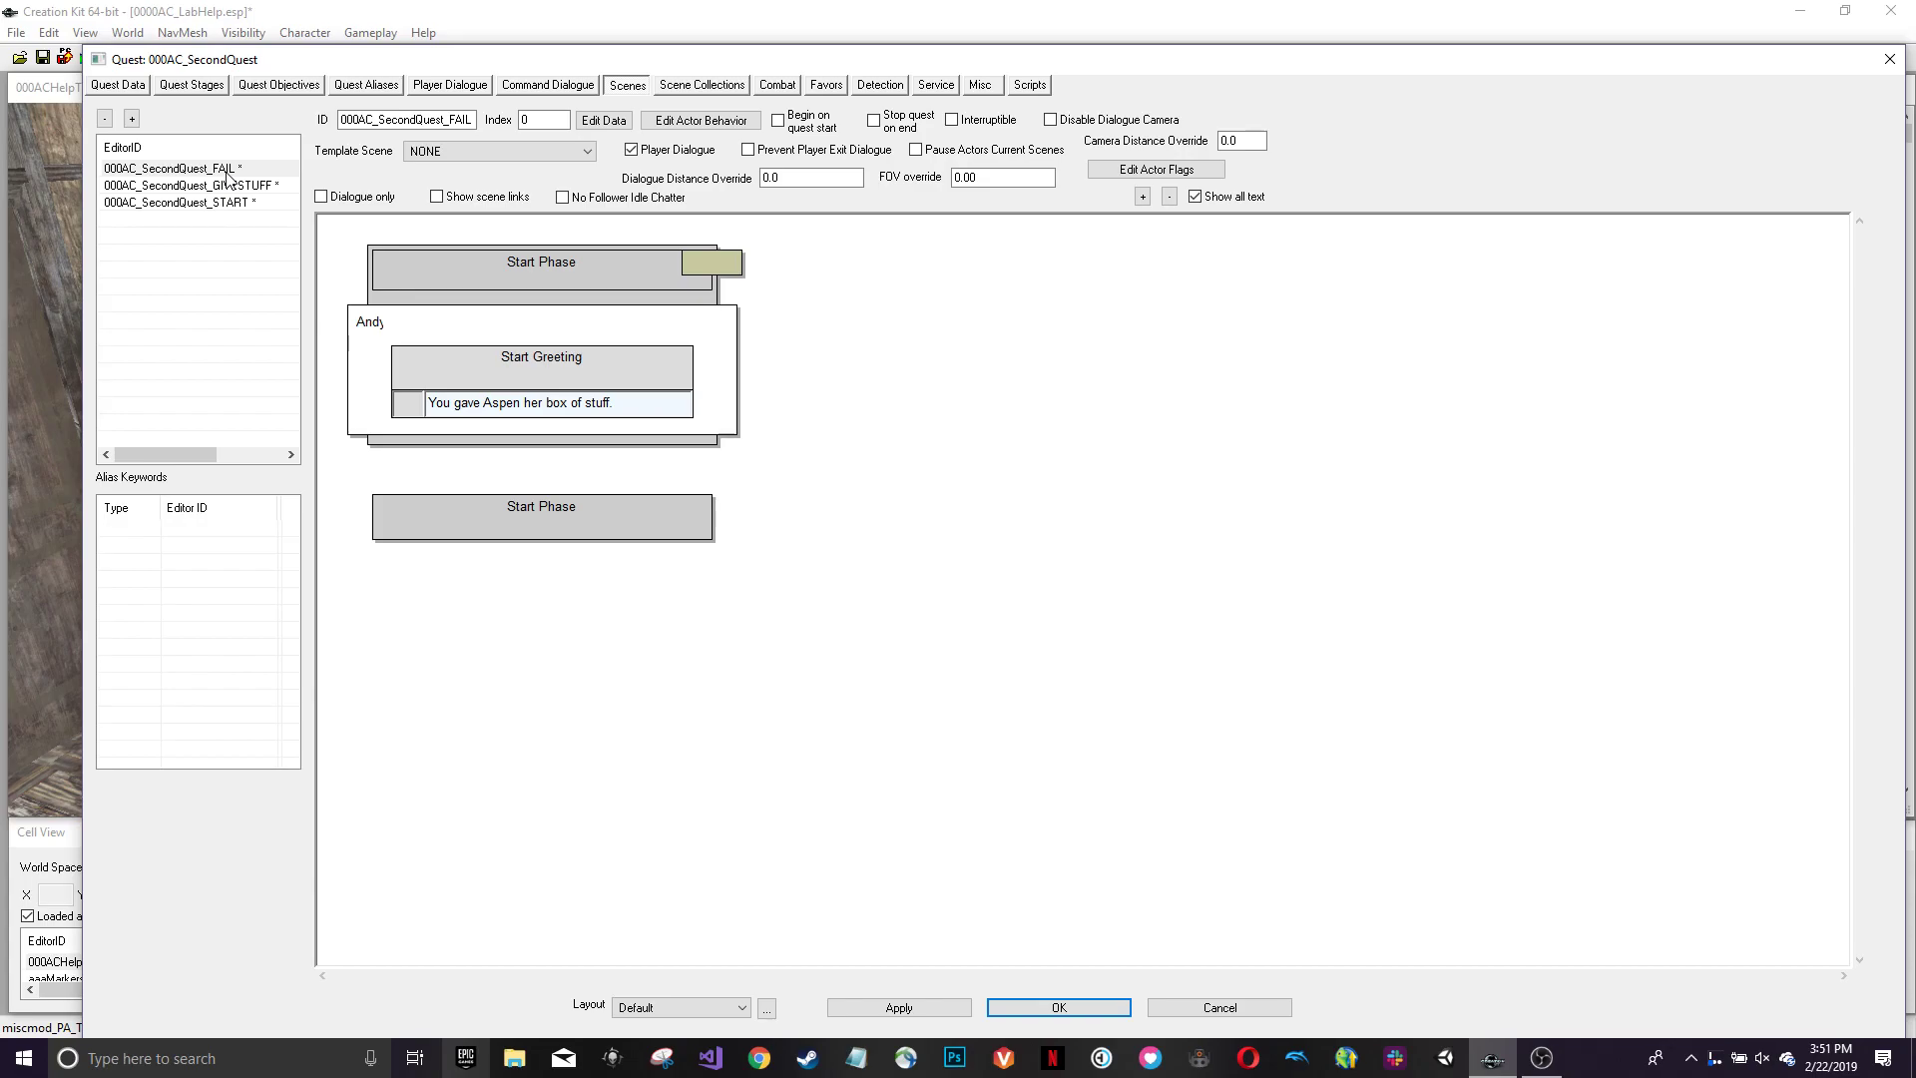
left_click(267, 203)
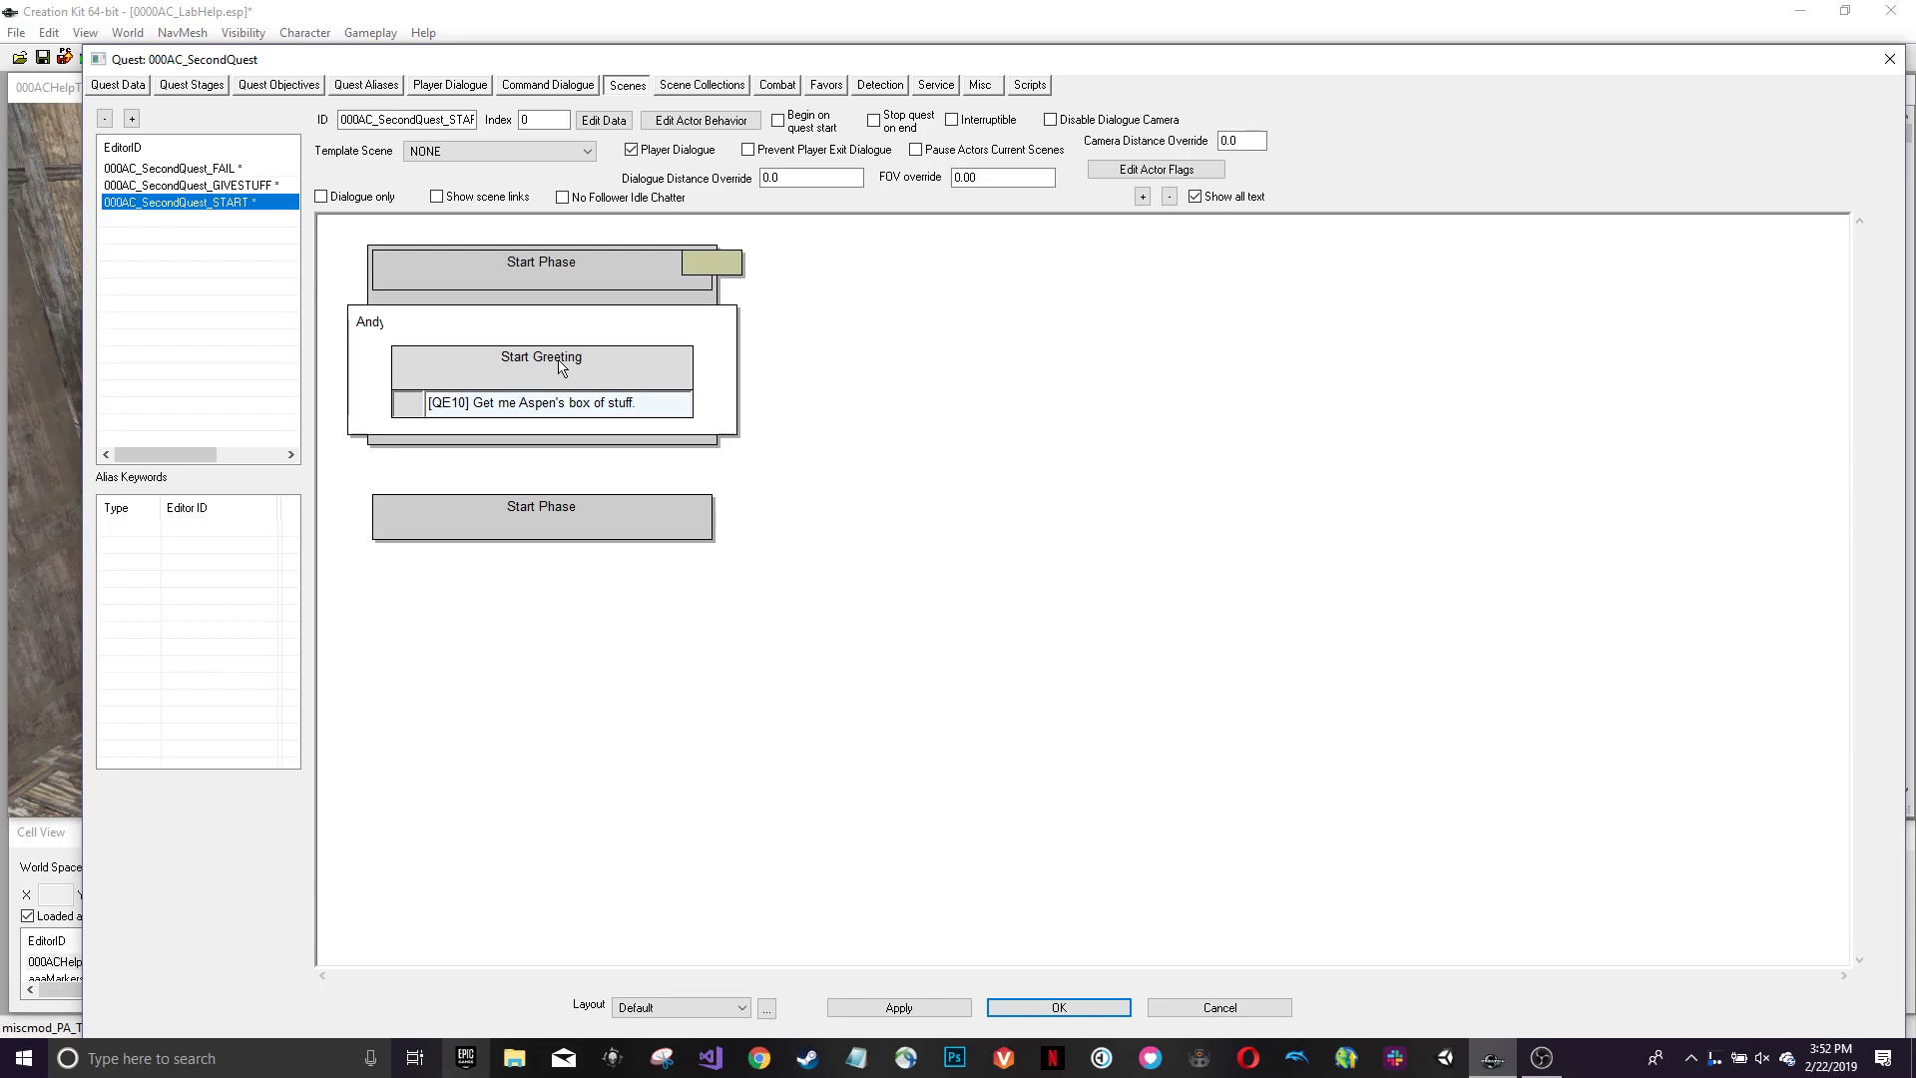
left_click(284, 184)
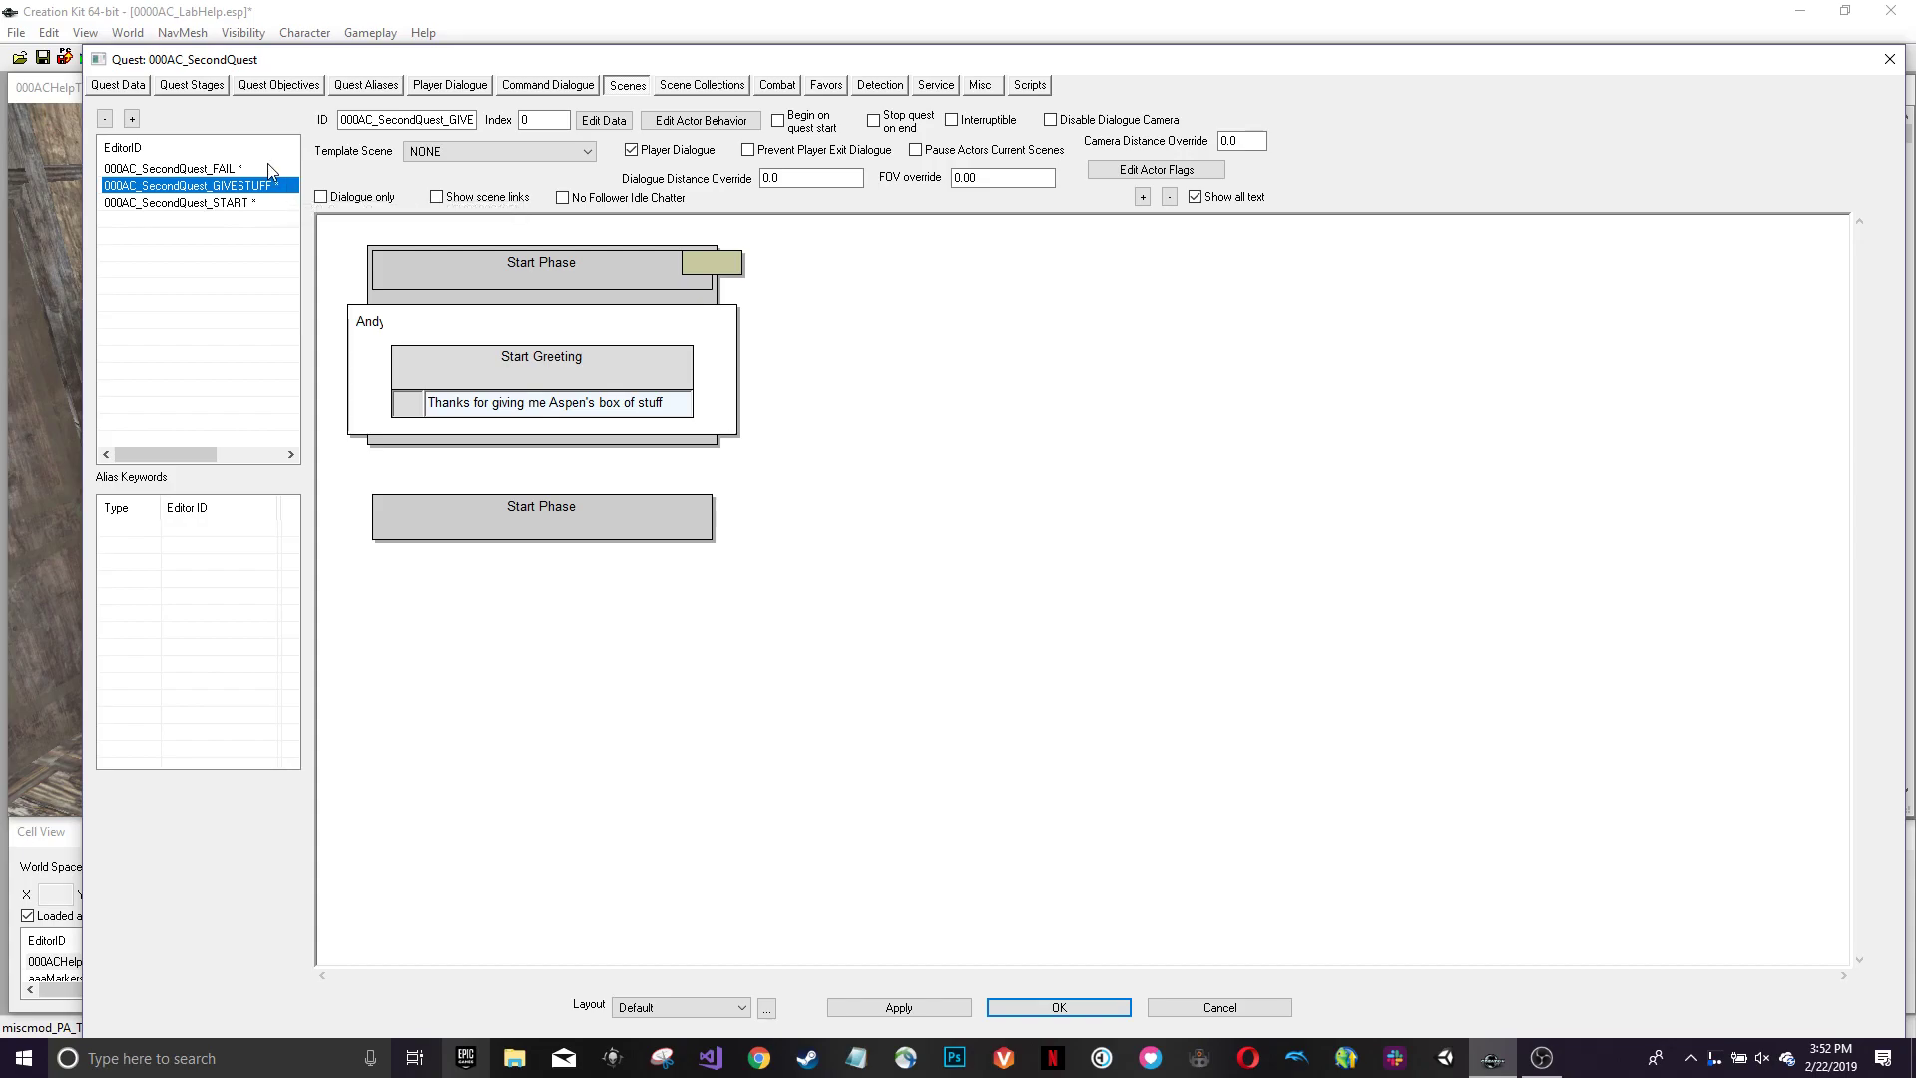
- Compare the script fragments of quest stages 10 and 20 with the quest's objectives
left_click(194, 88)
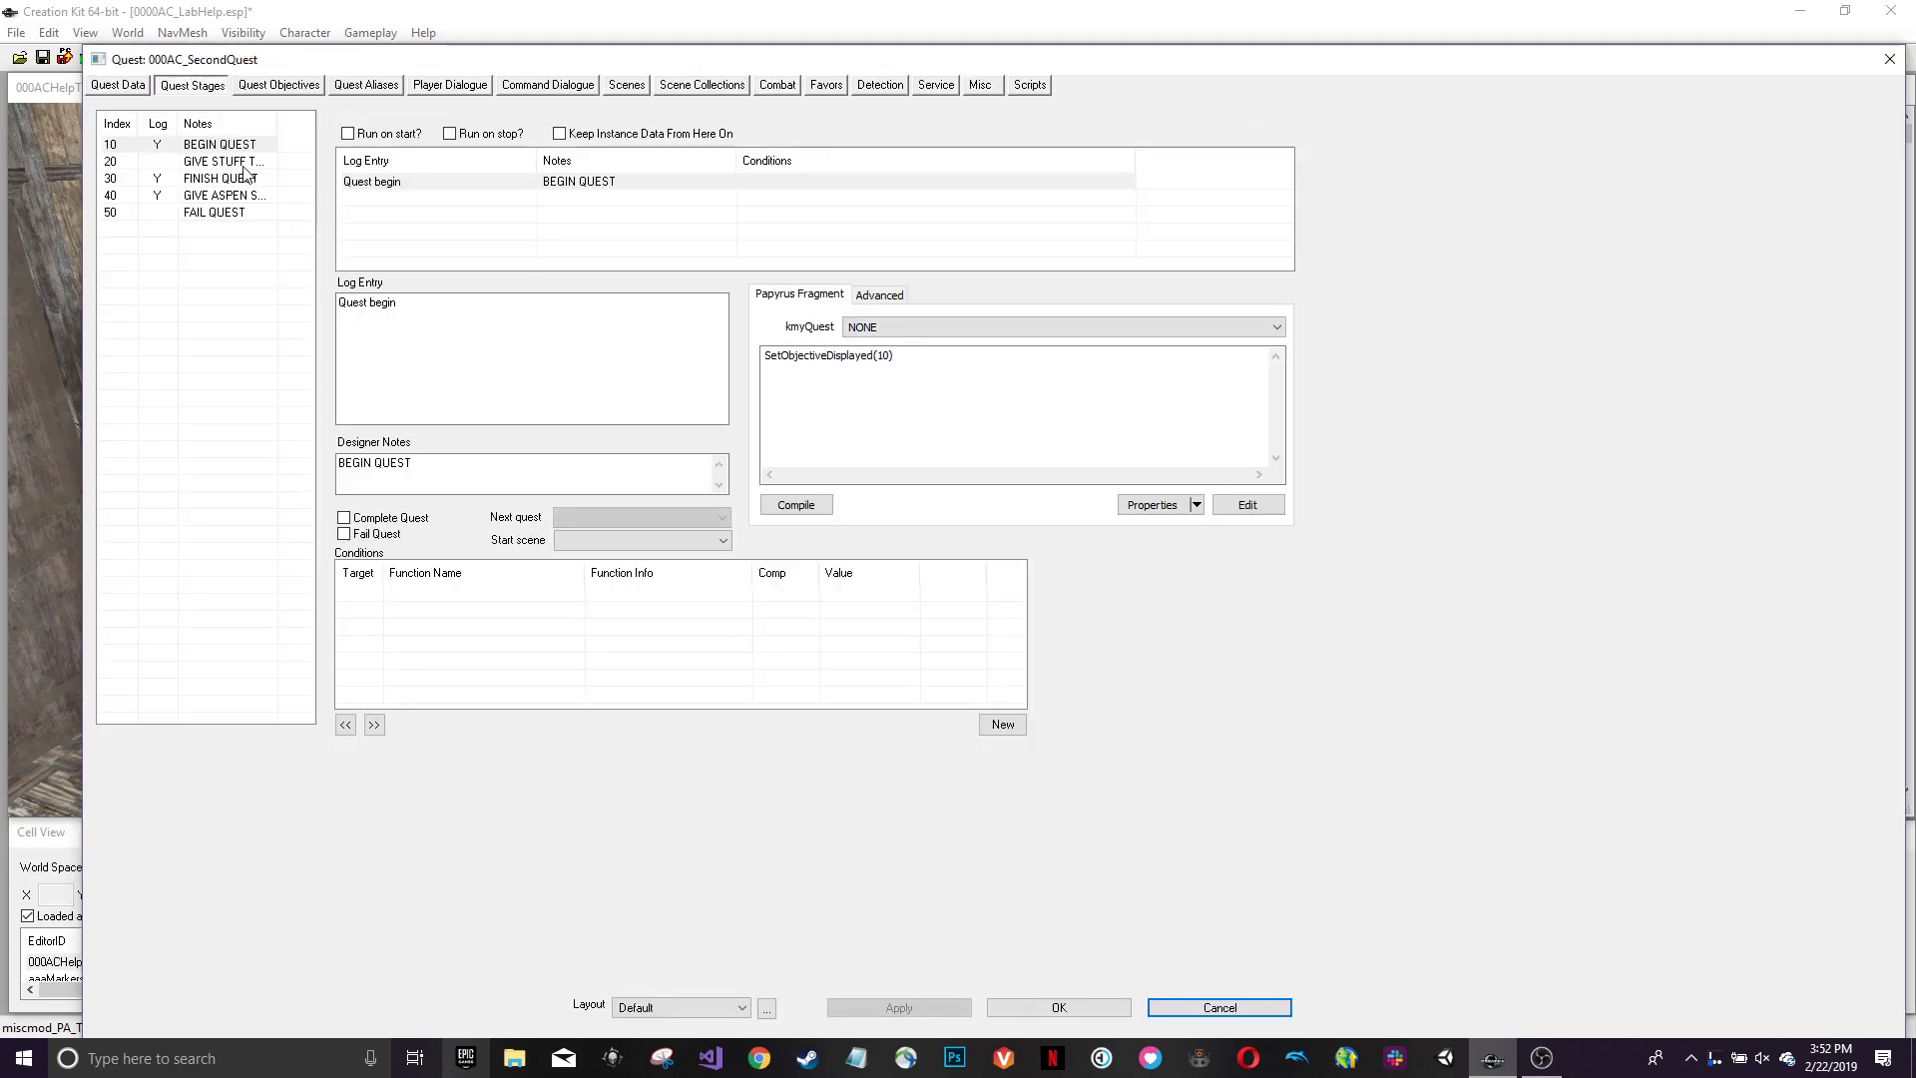
left_click(252, 162)
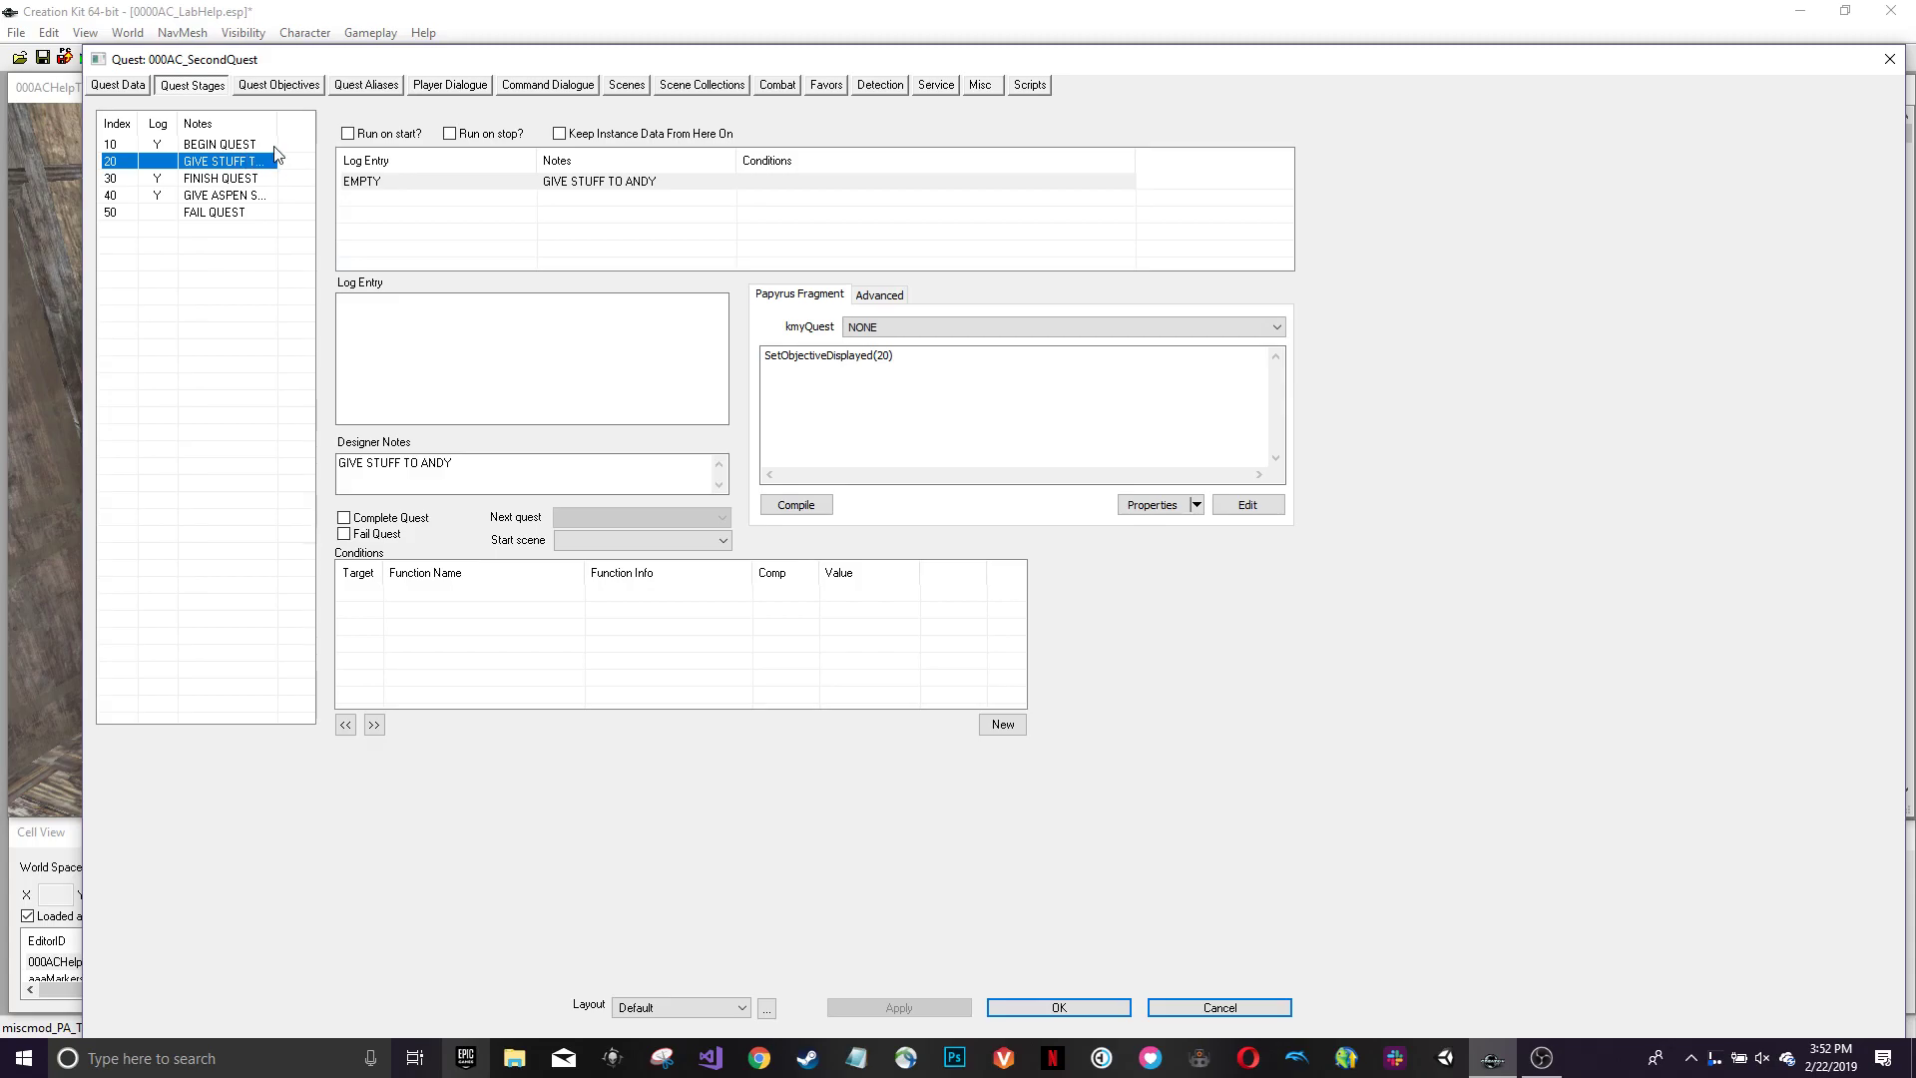
left_click(268, 147)
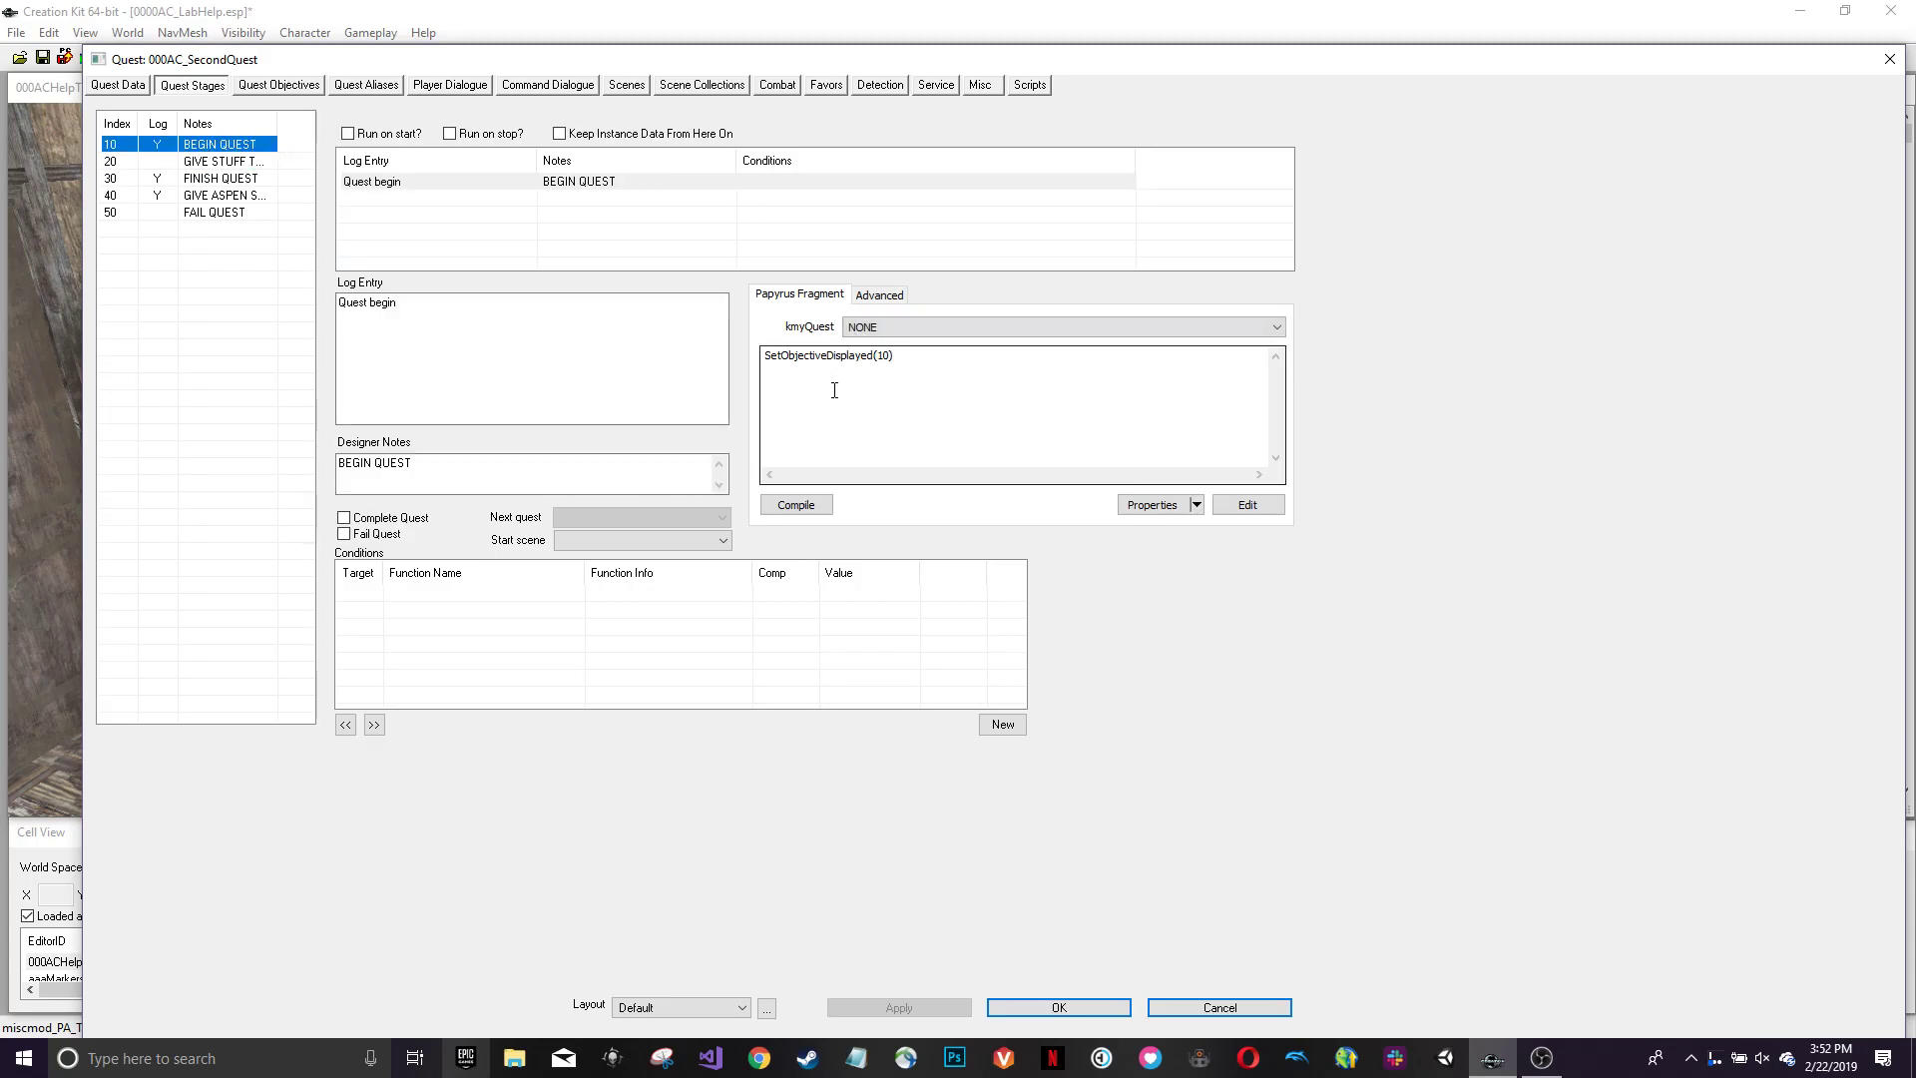
left_click(278, 84)
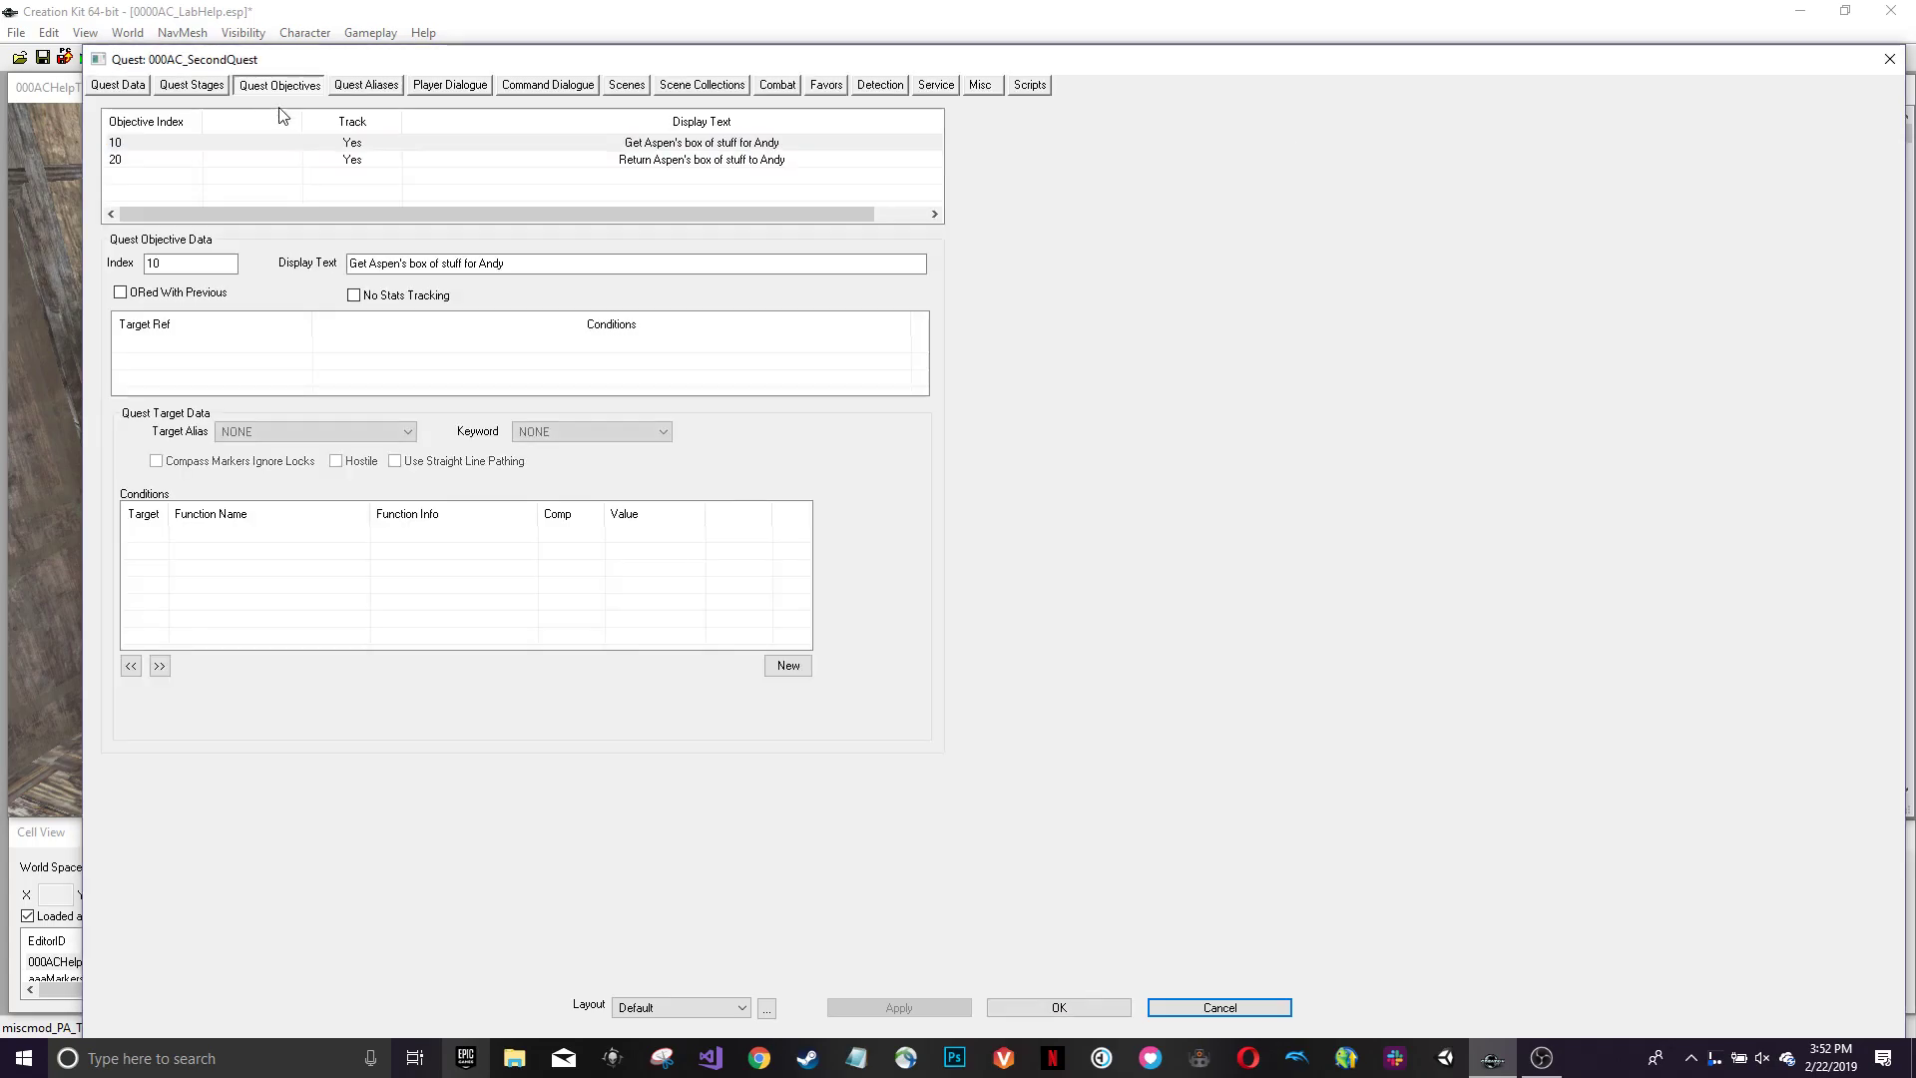
left_click(185, 145)
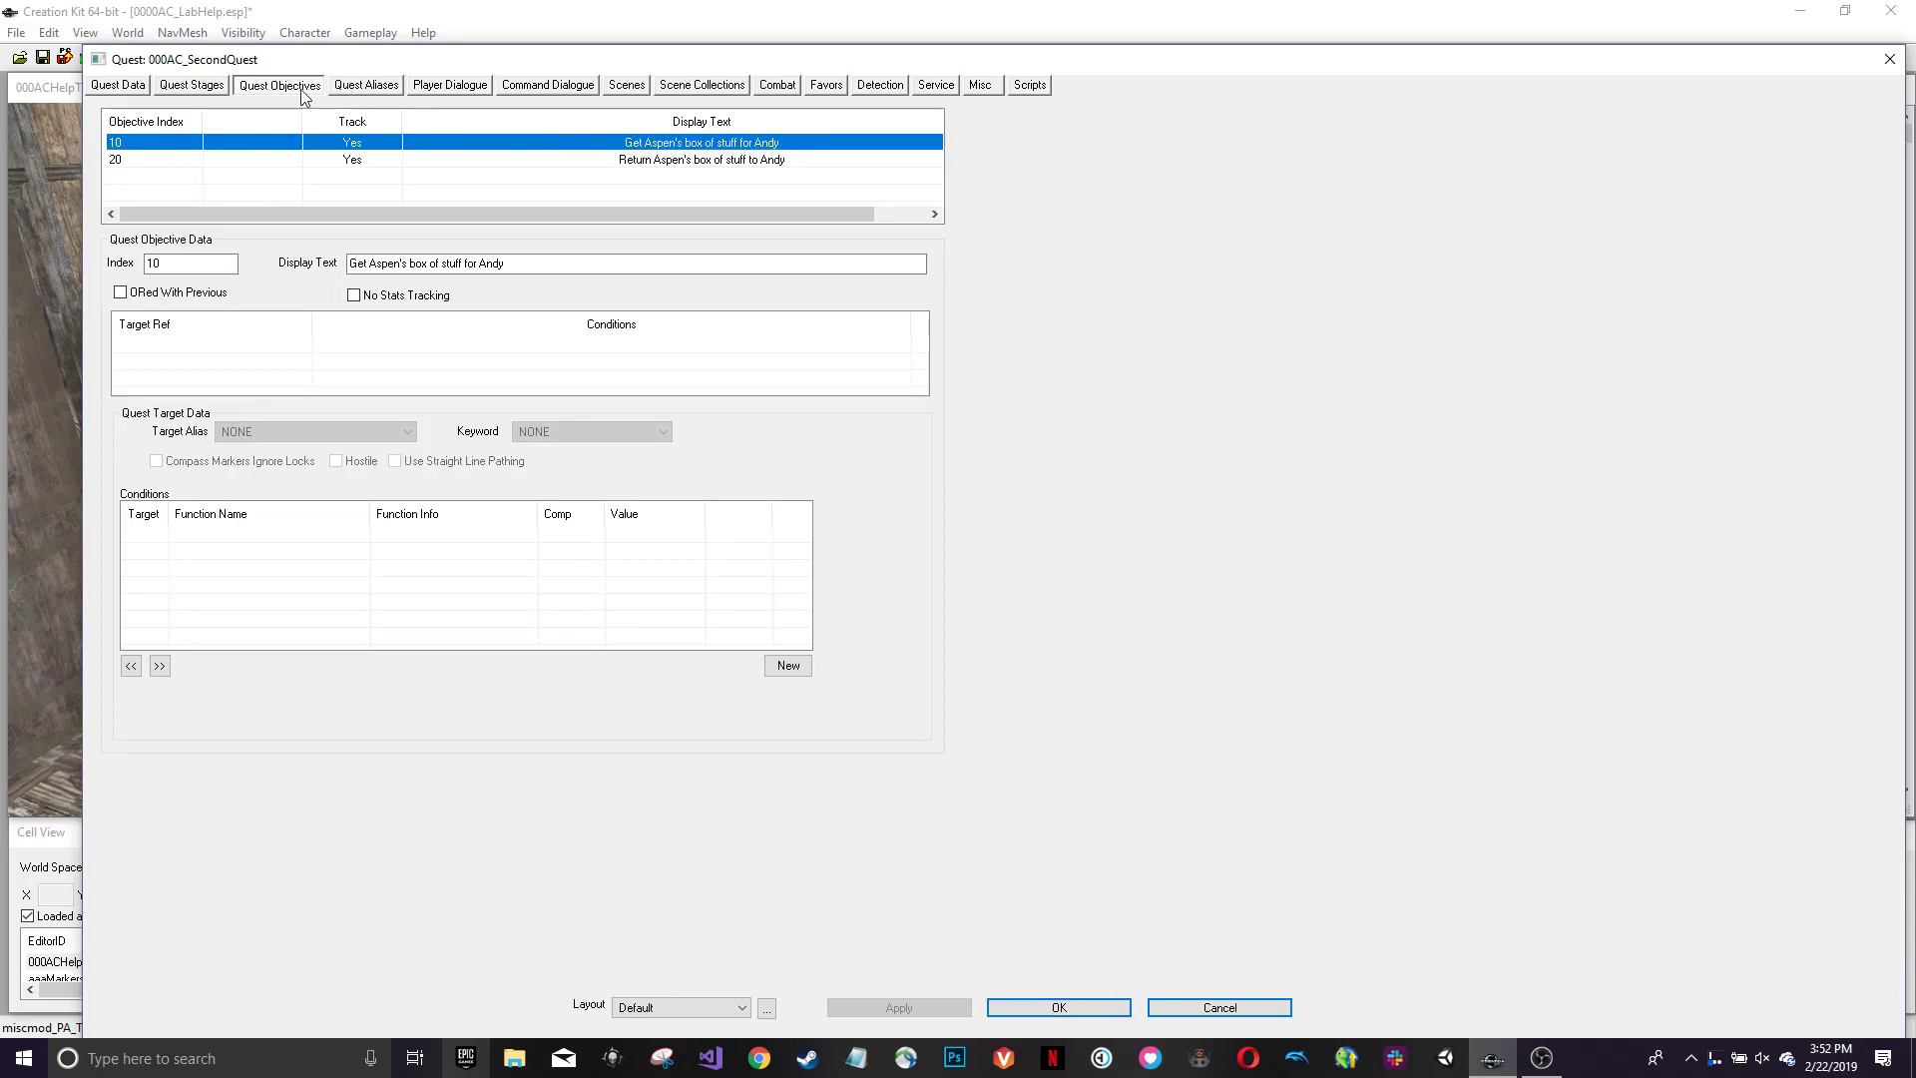
left_click(193, 85)
left_click(924, 355)
left_click(909, 381)
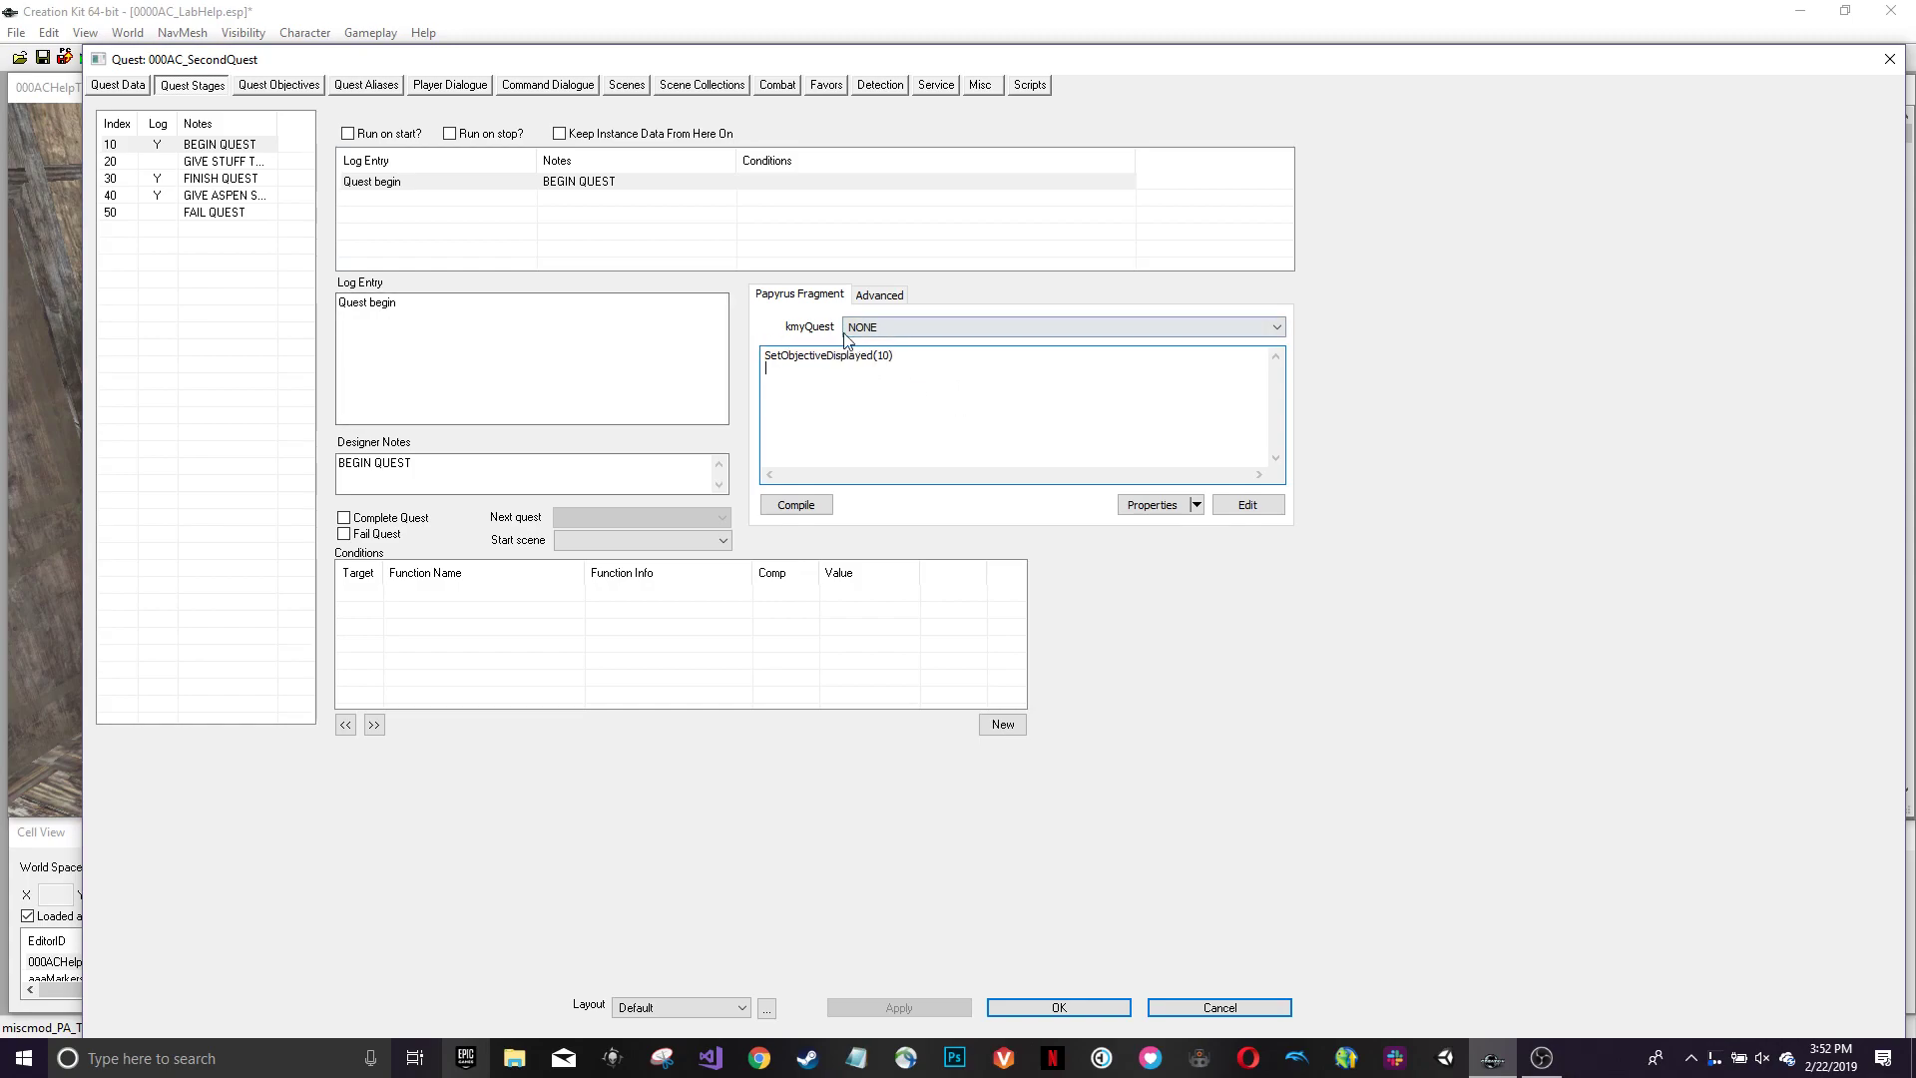
- Examine the log entries, script fragments and completion settings of quest stages 20 through 50
left_click(261, 161)
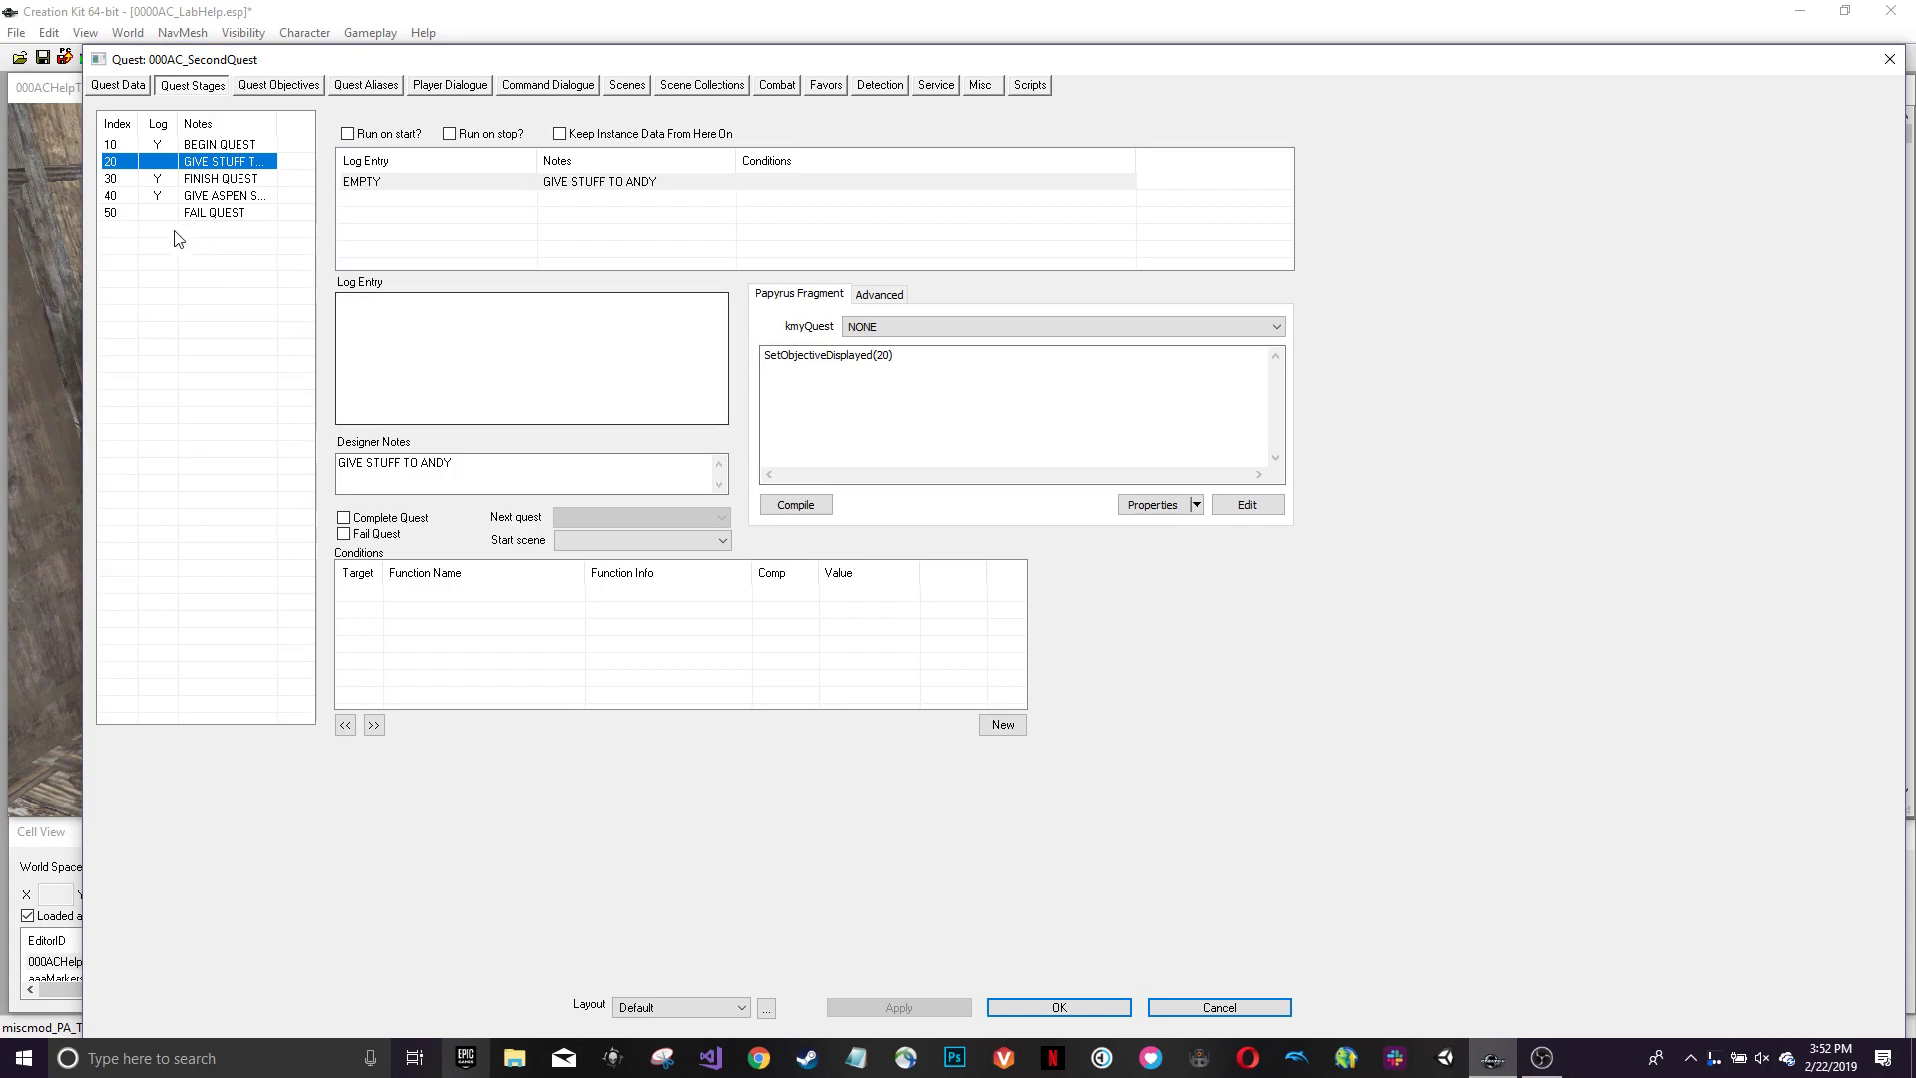
left_click(147, 179)
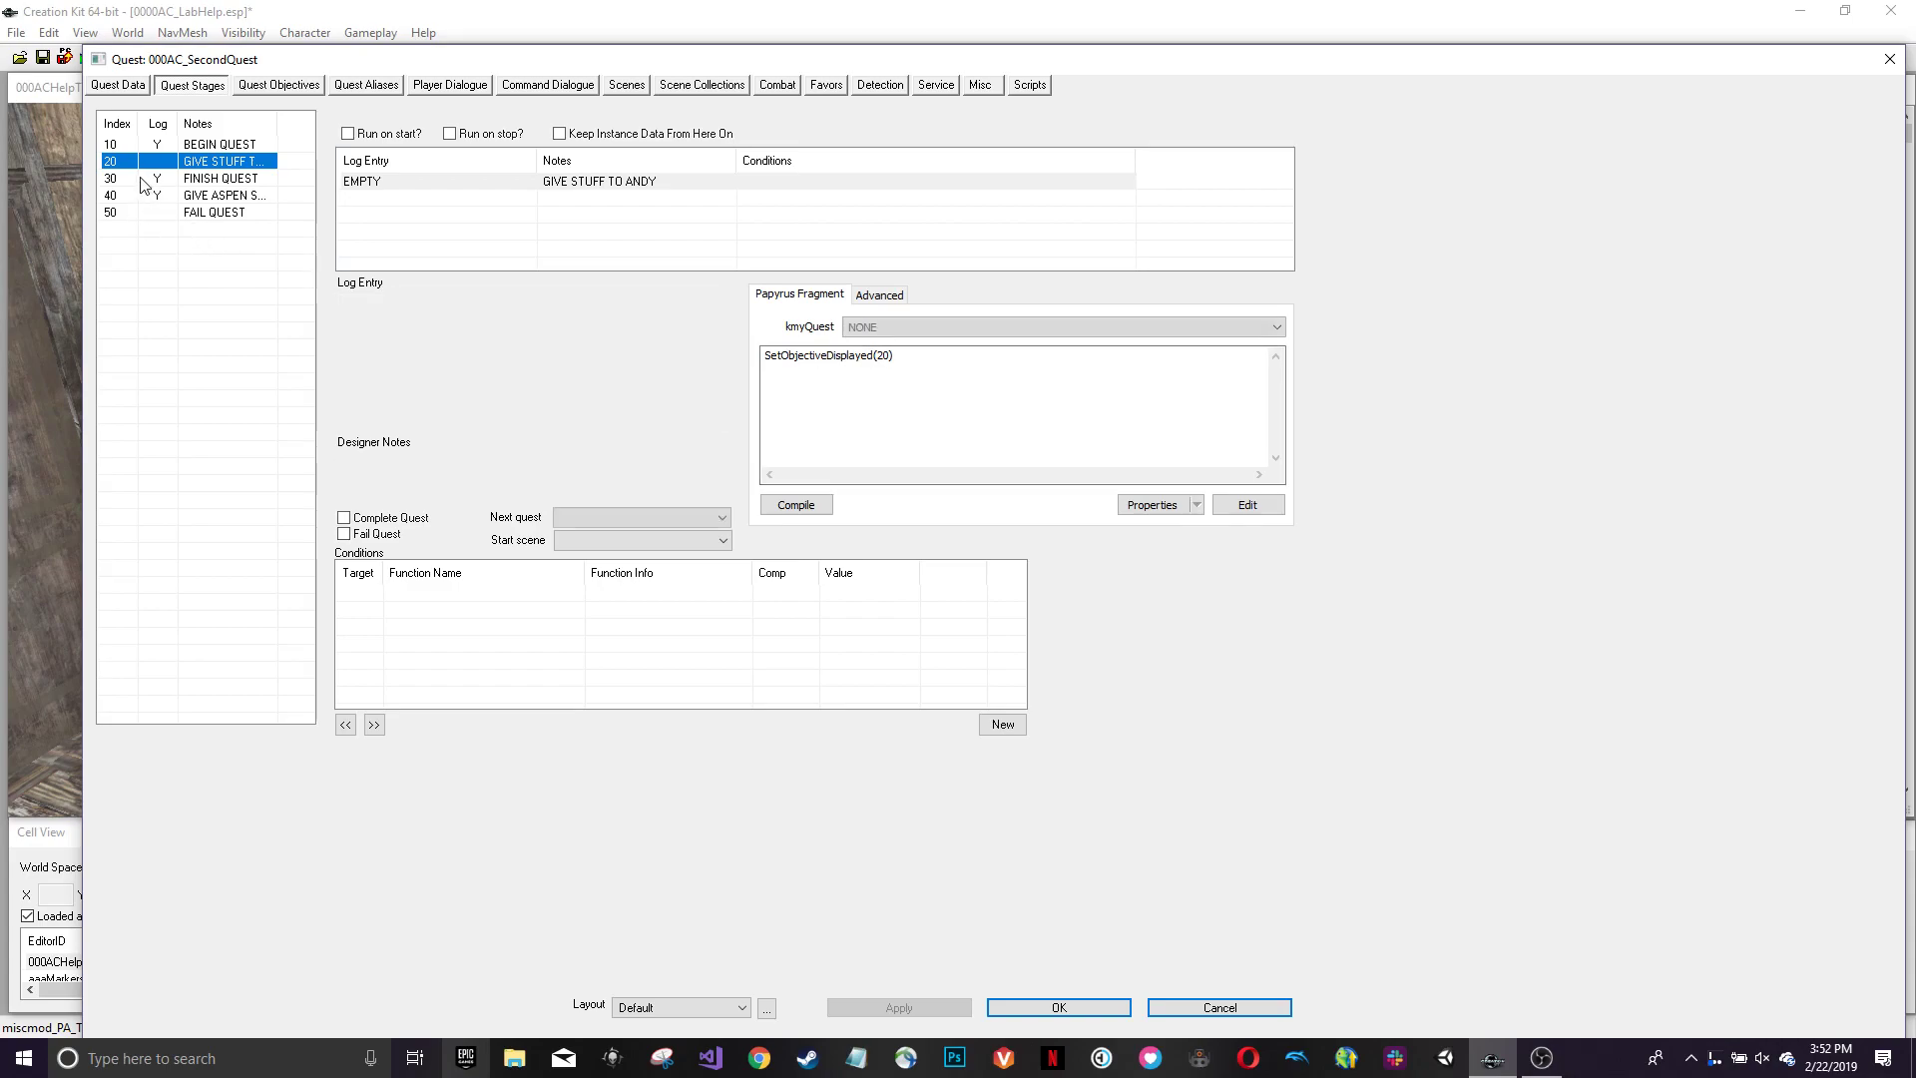
left_click(226, 197)
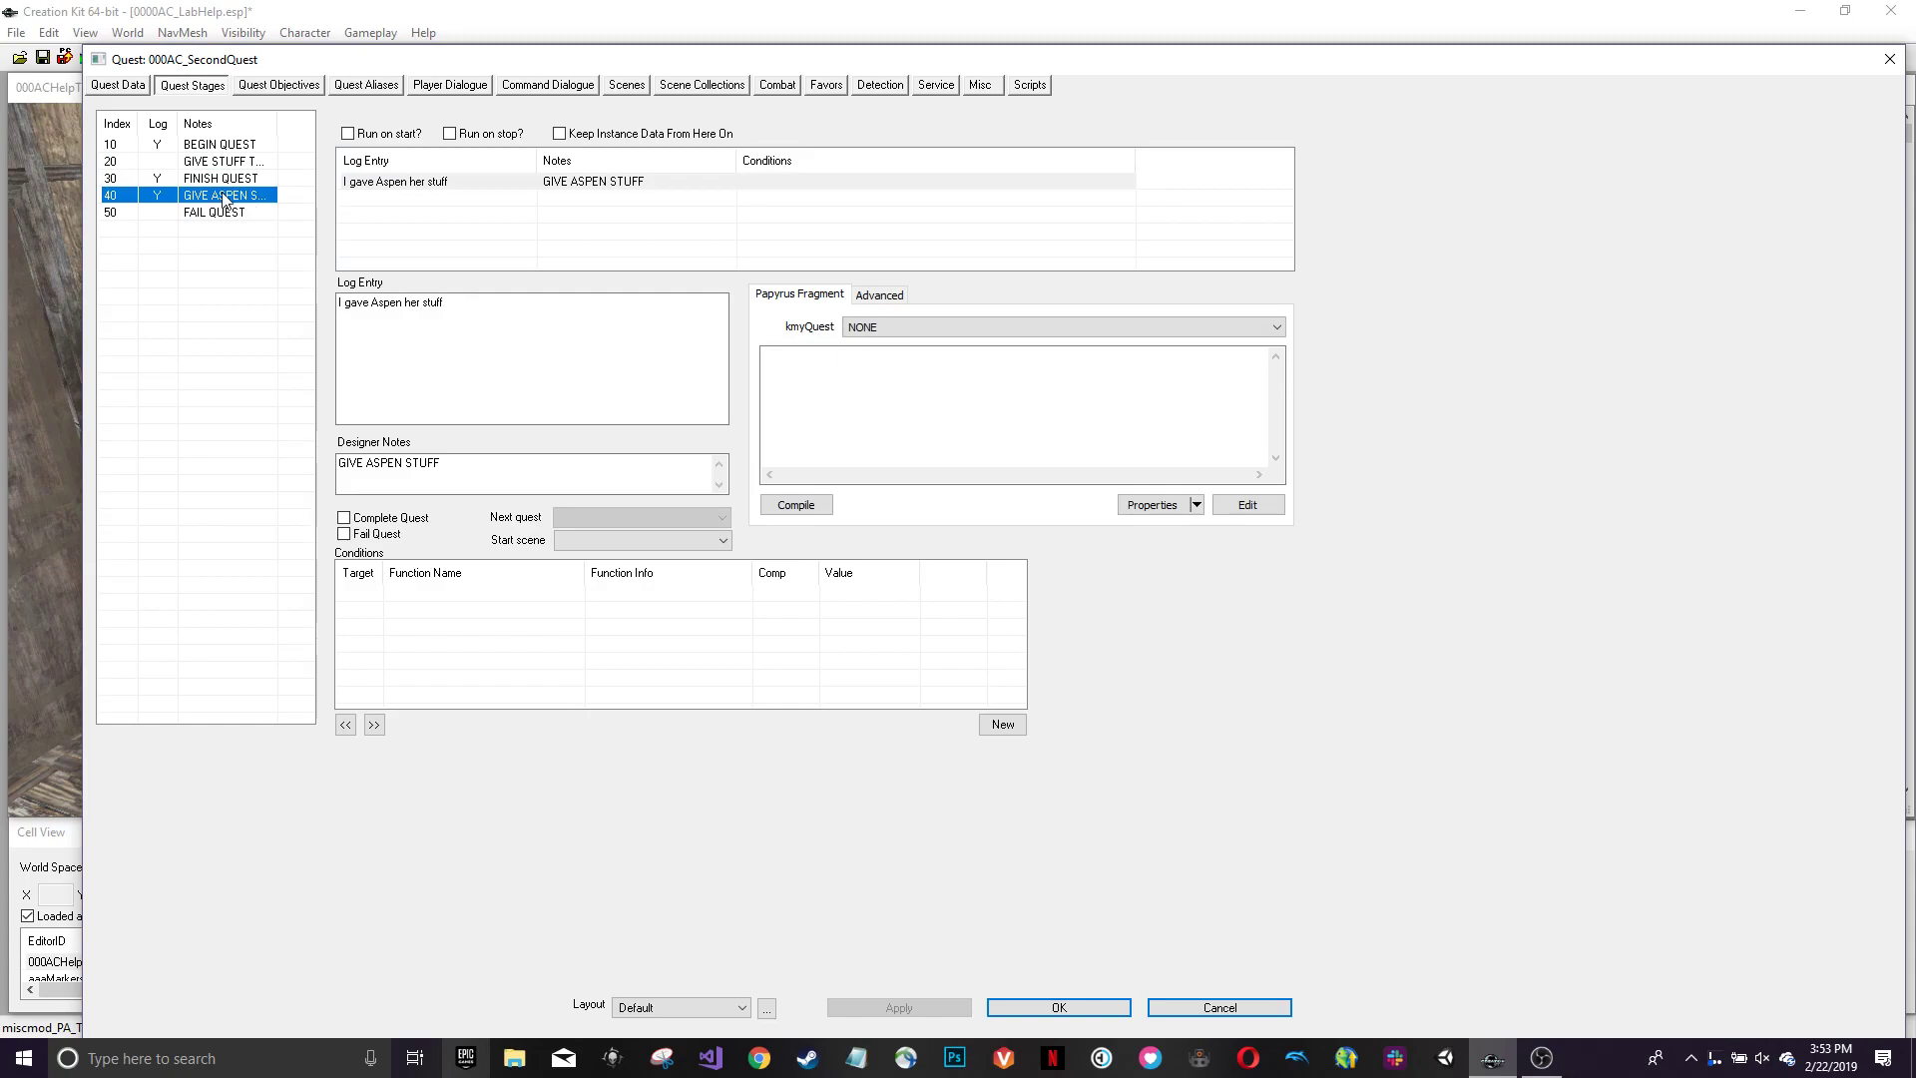
left_click(249, 212)
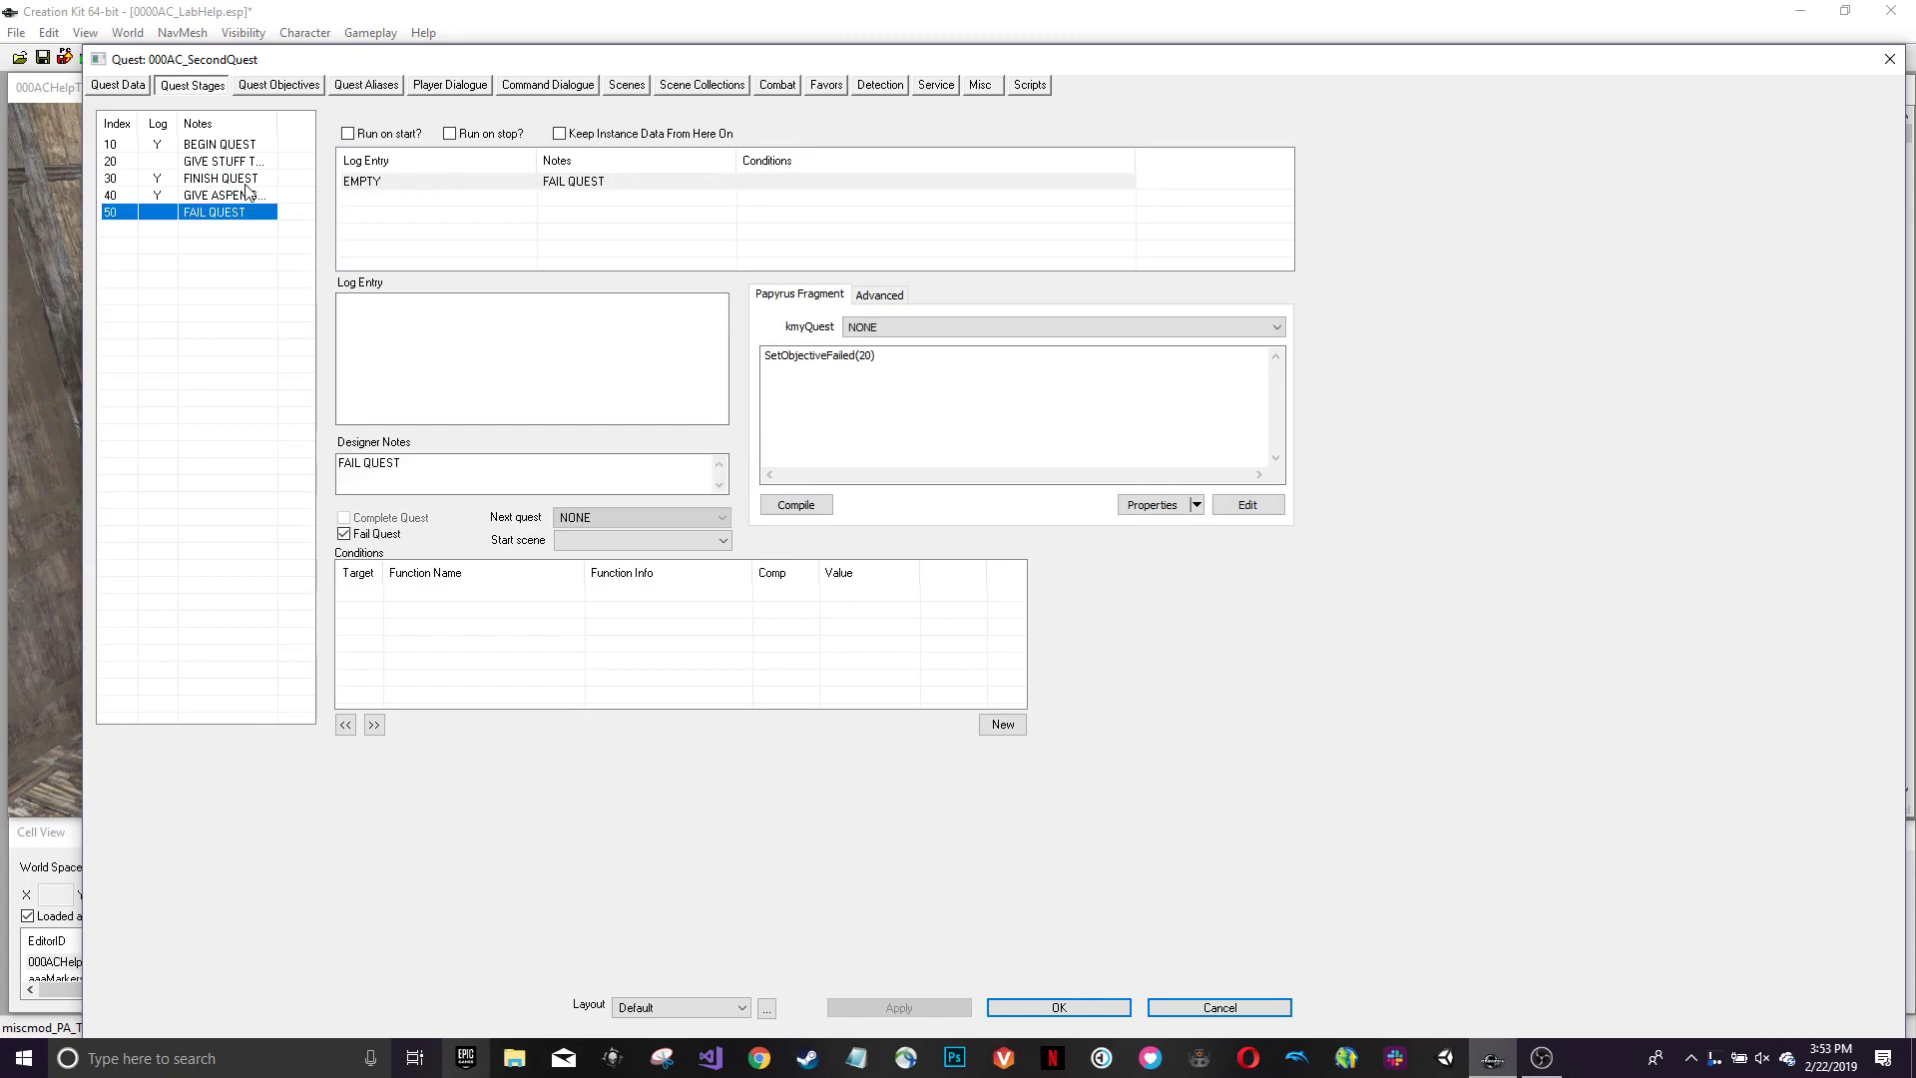
left_click(249, 179)
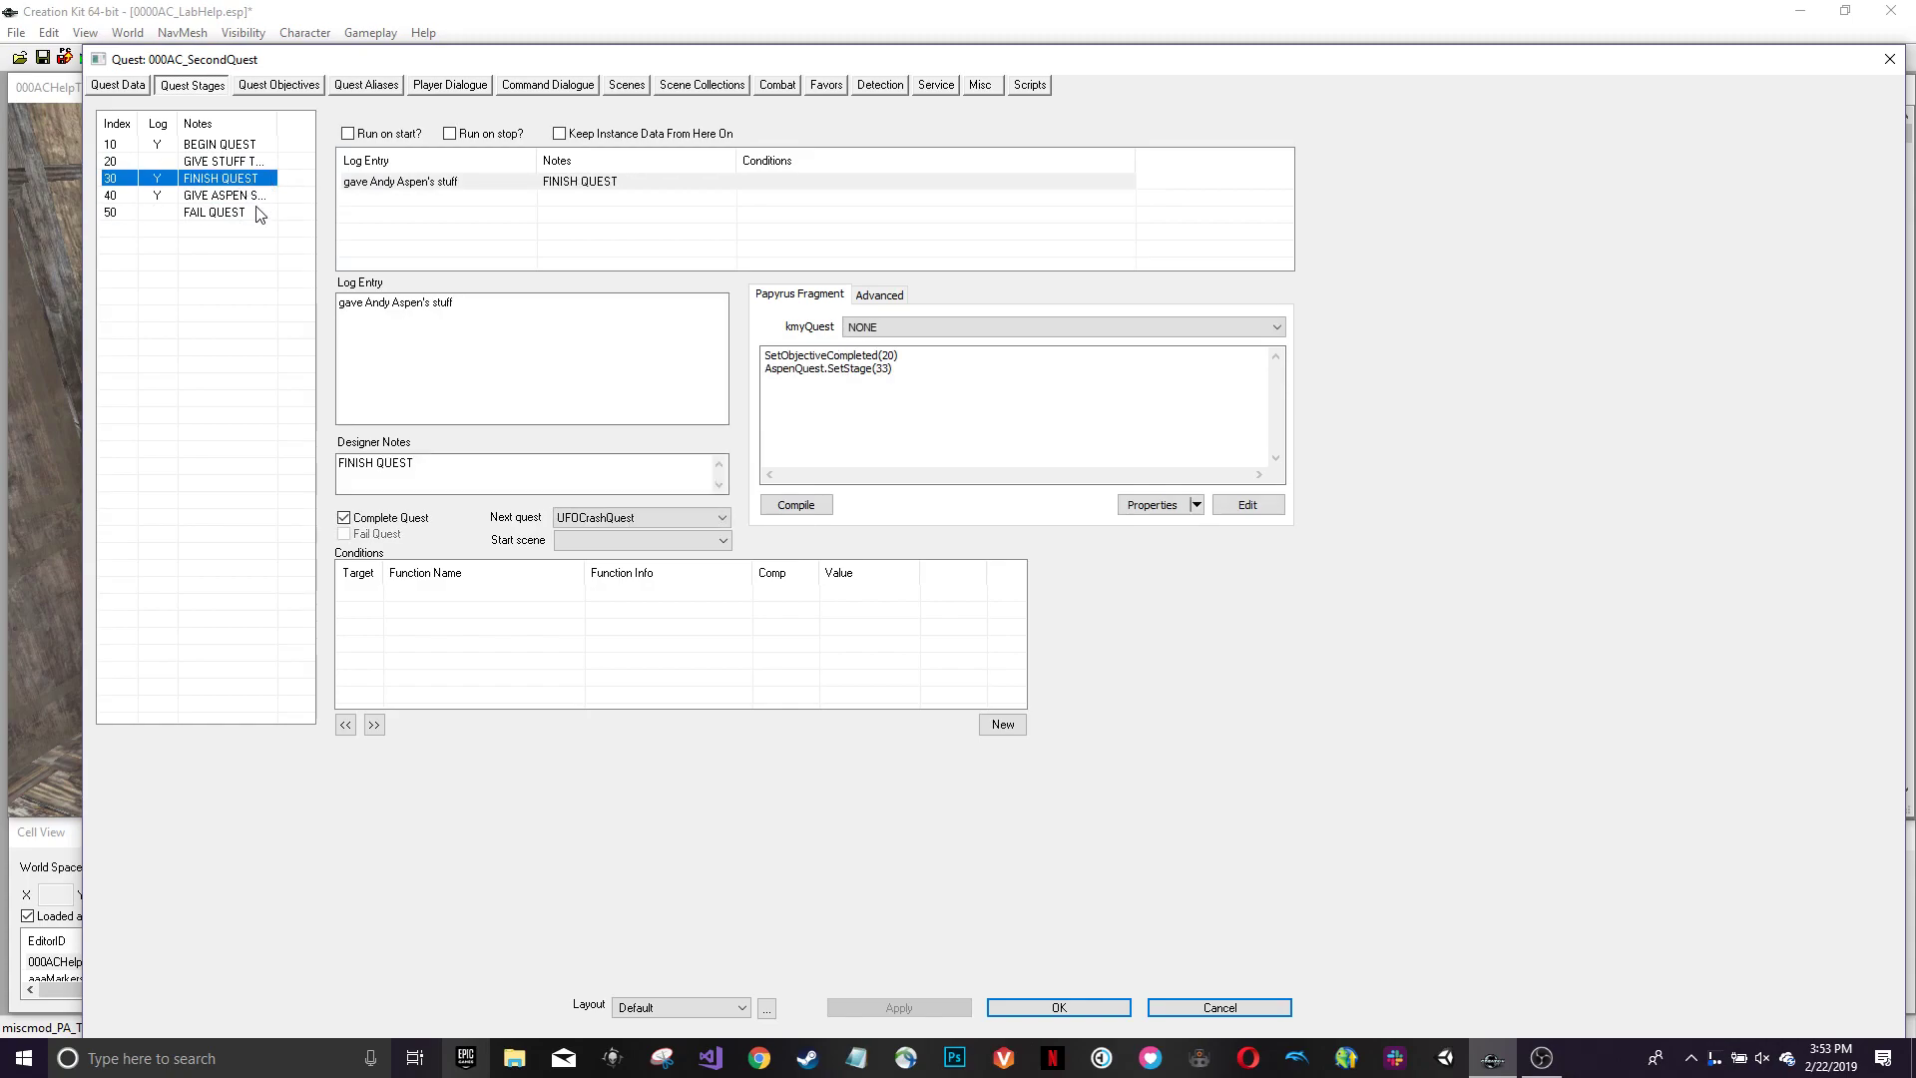
- Try adding SetObjectiveCompleted(20) below SetObjectiveFailed(20) in the FAIL QUEST stage's script fragment, and delete the added line
left_click(258, 213)
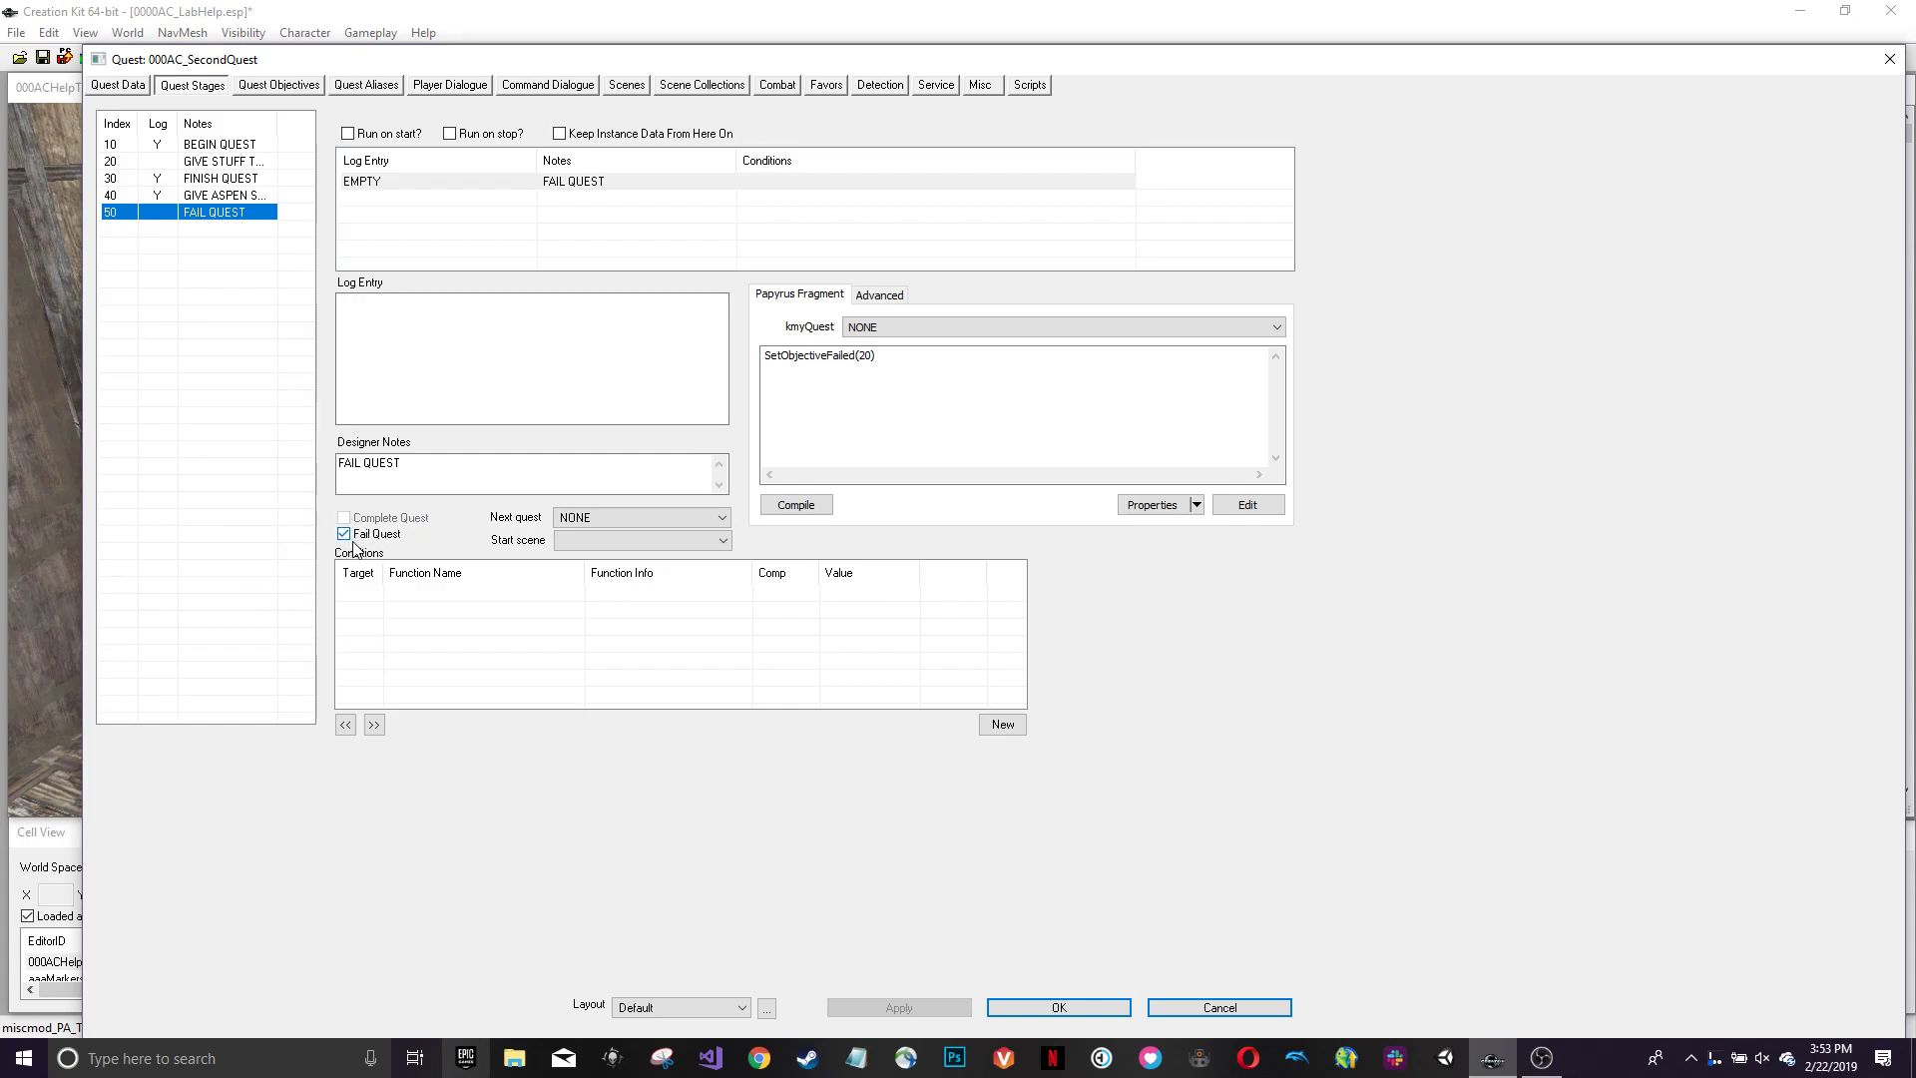
left_click_drag(907, 351, 784, 347)
left_click(917, 358)
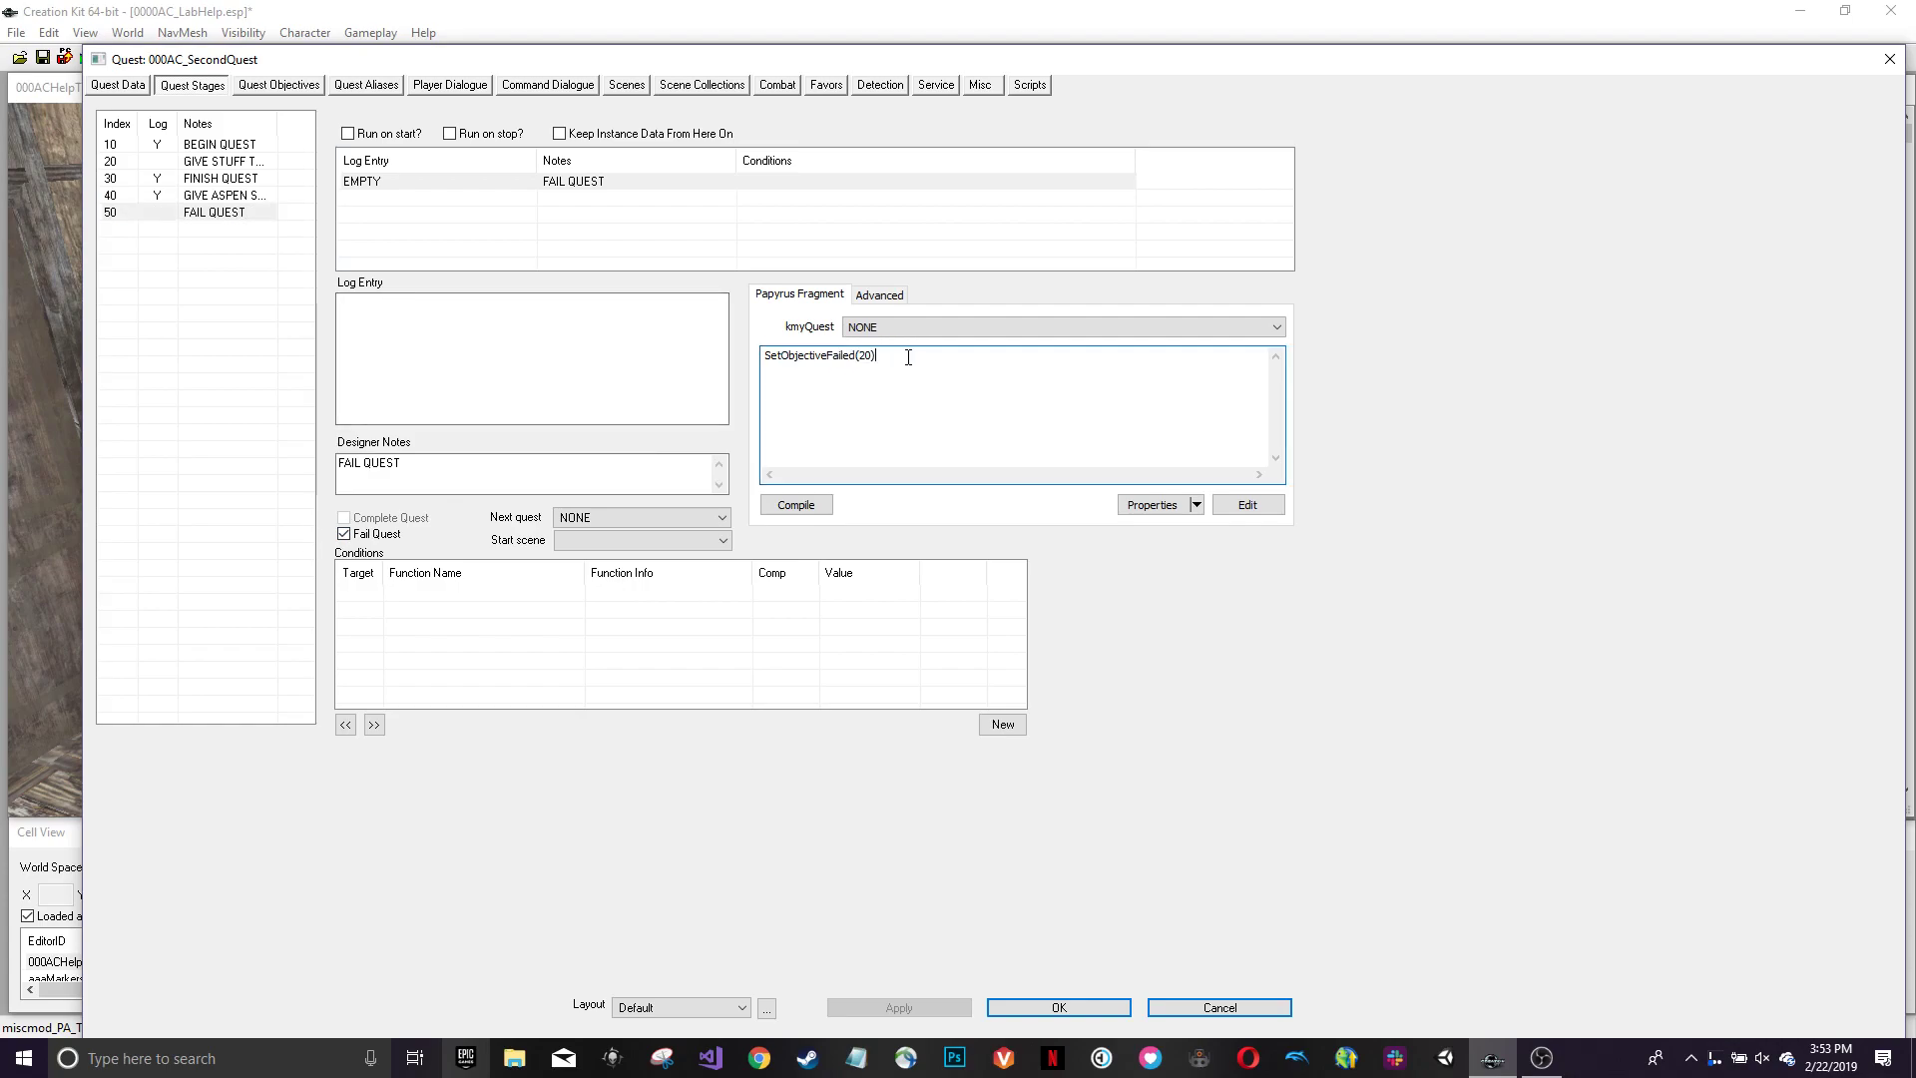
key("Return")
type("SetObjectiveComplete")
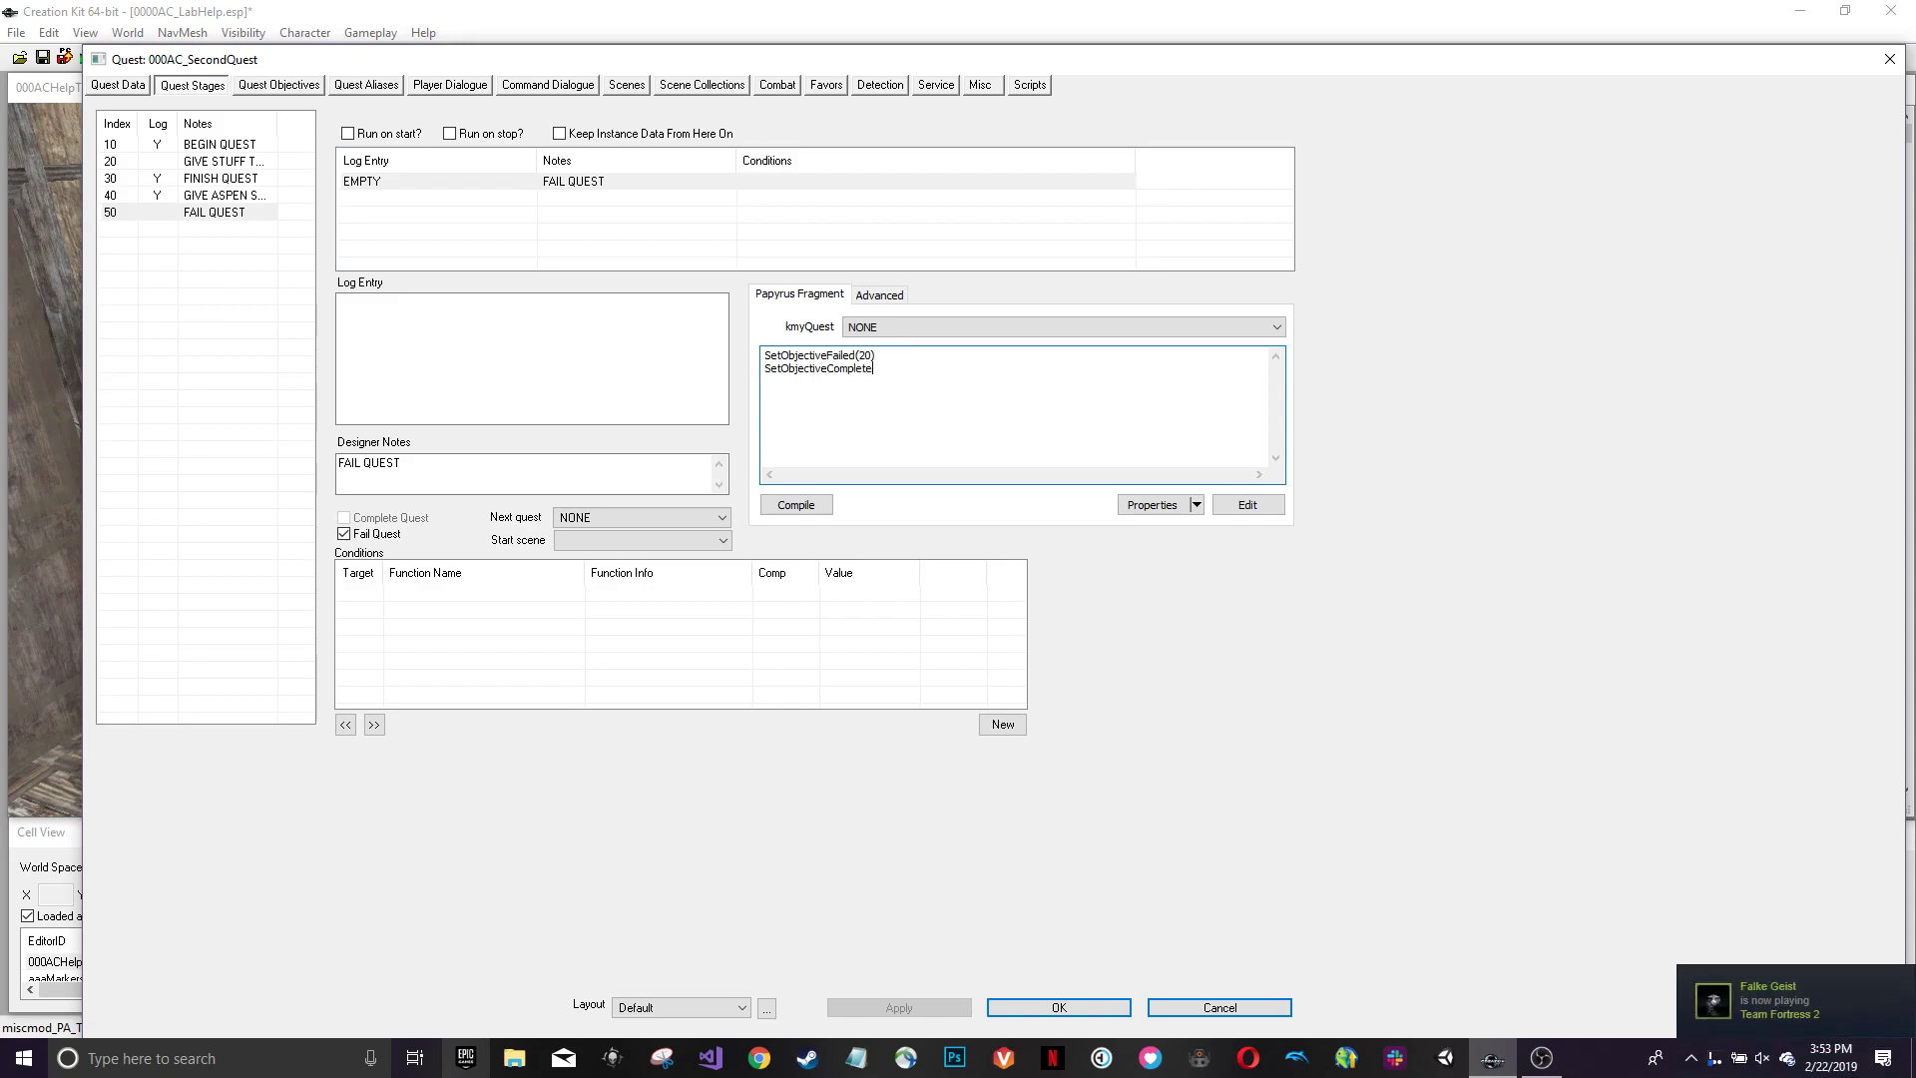
type("d(20)")
left_click_drag(903, 369, 744, 384)
key("BackSpace")
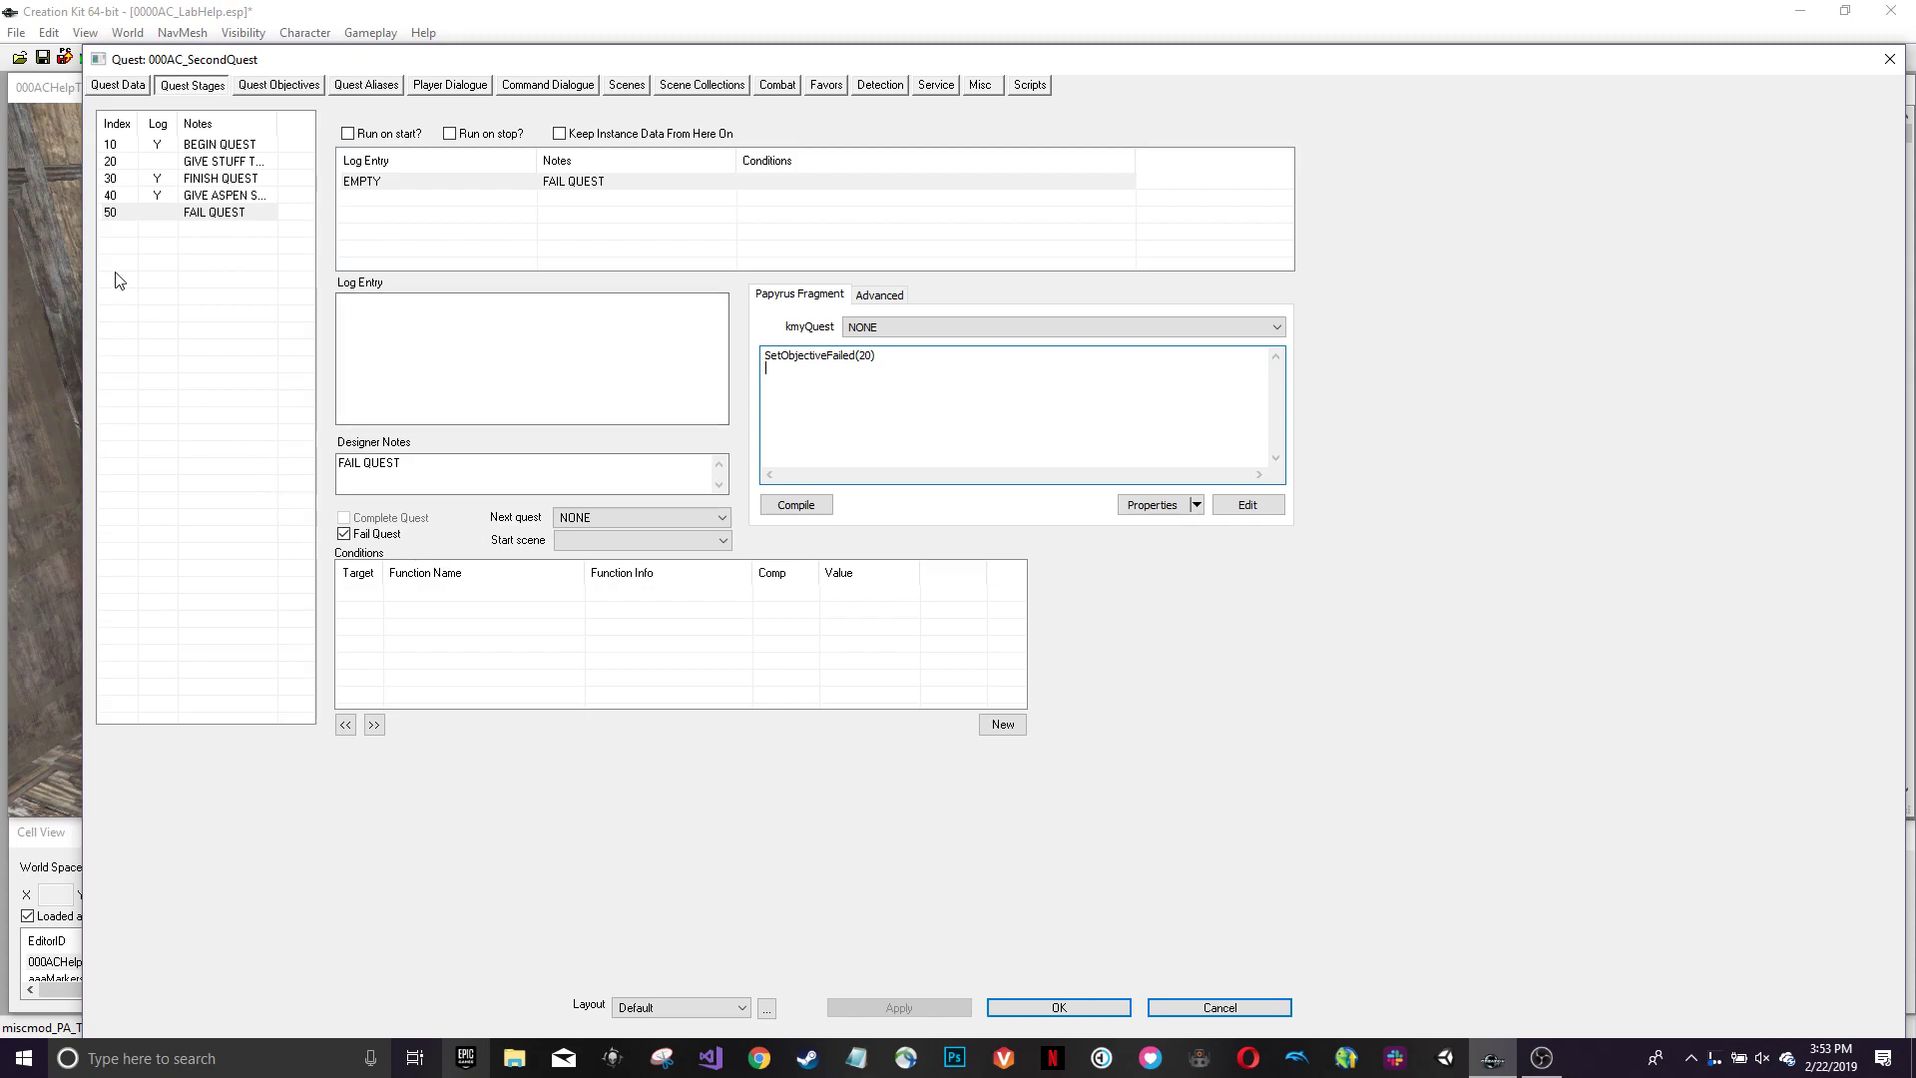
- Compare the script fragments and completion settings of the FAIL QUEST and FINISH QUEST stages, and close the quest with its changes accepted
left_click(173, 214)
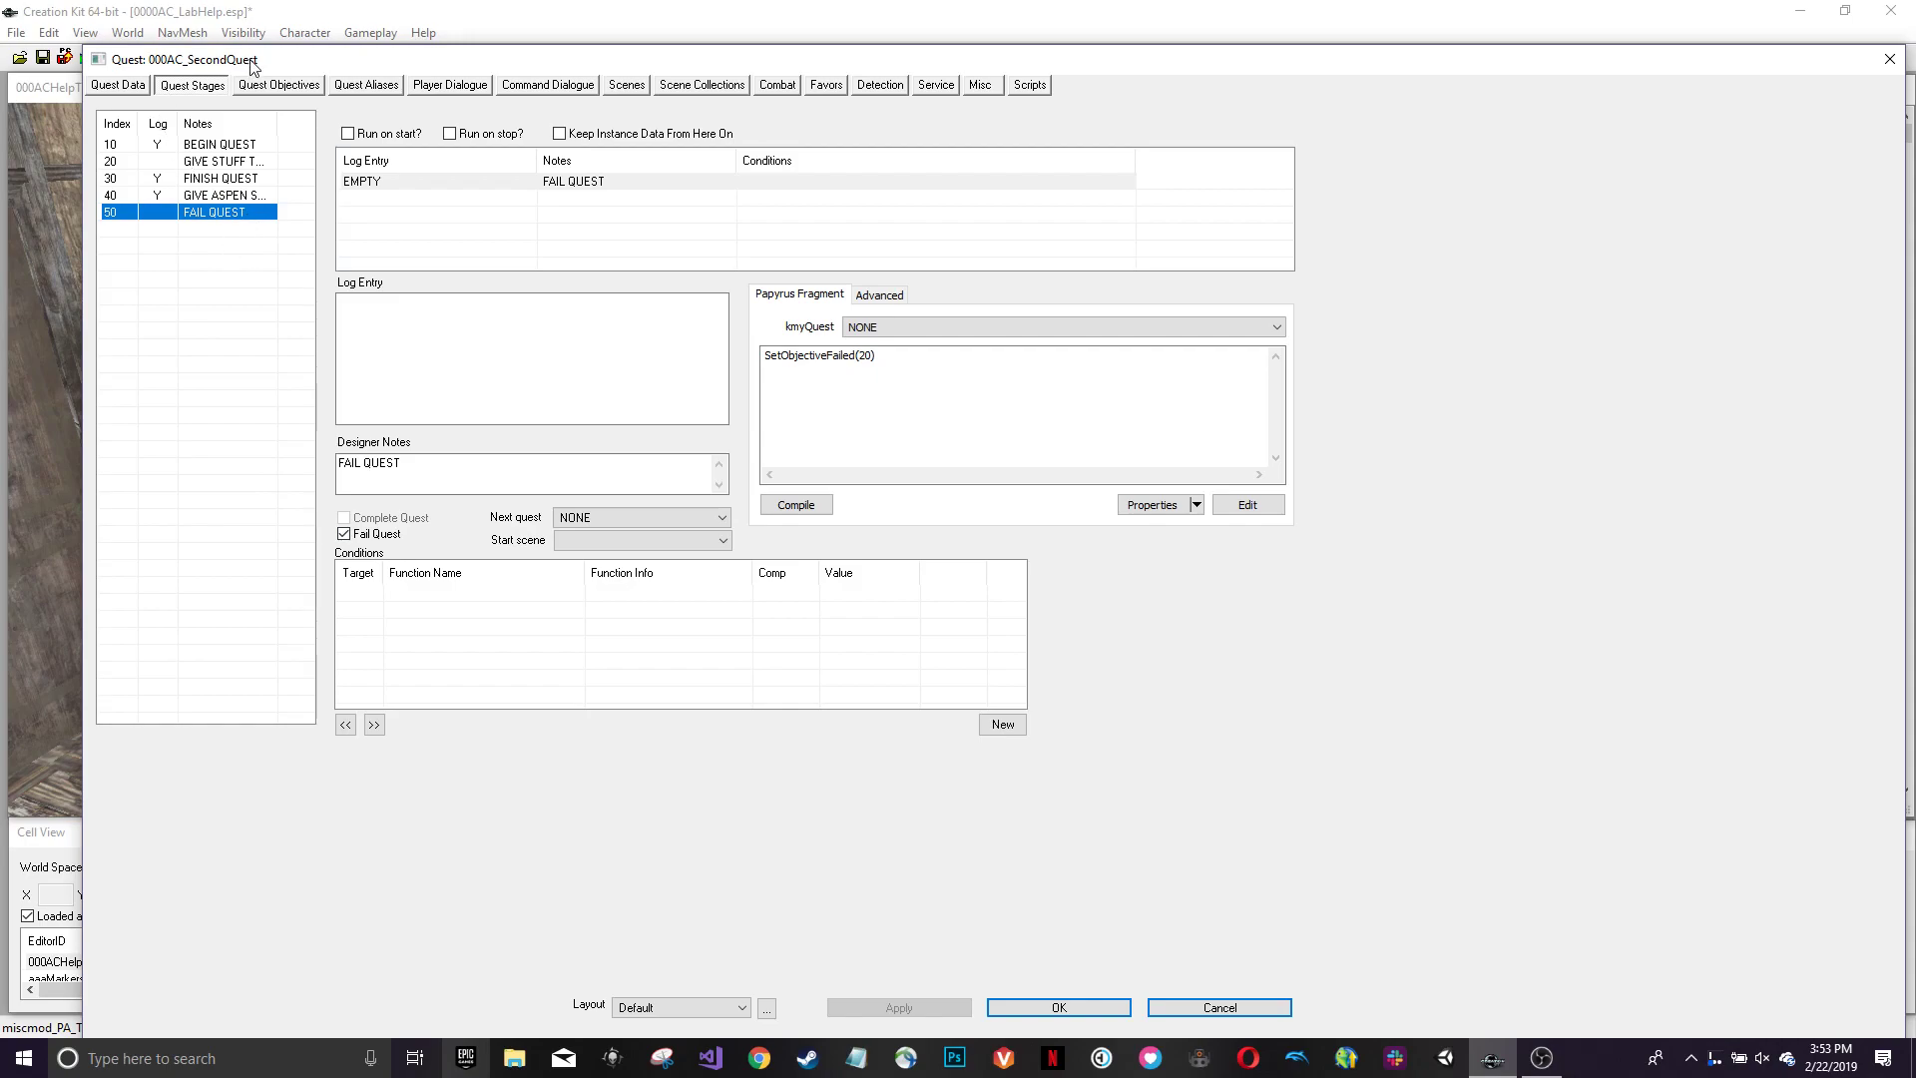
left_click(842, 440)
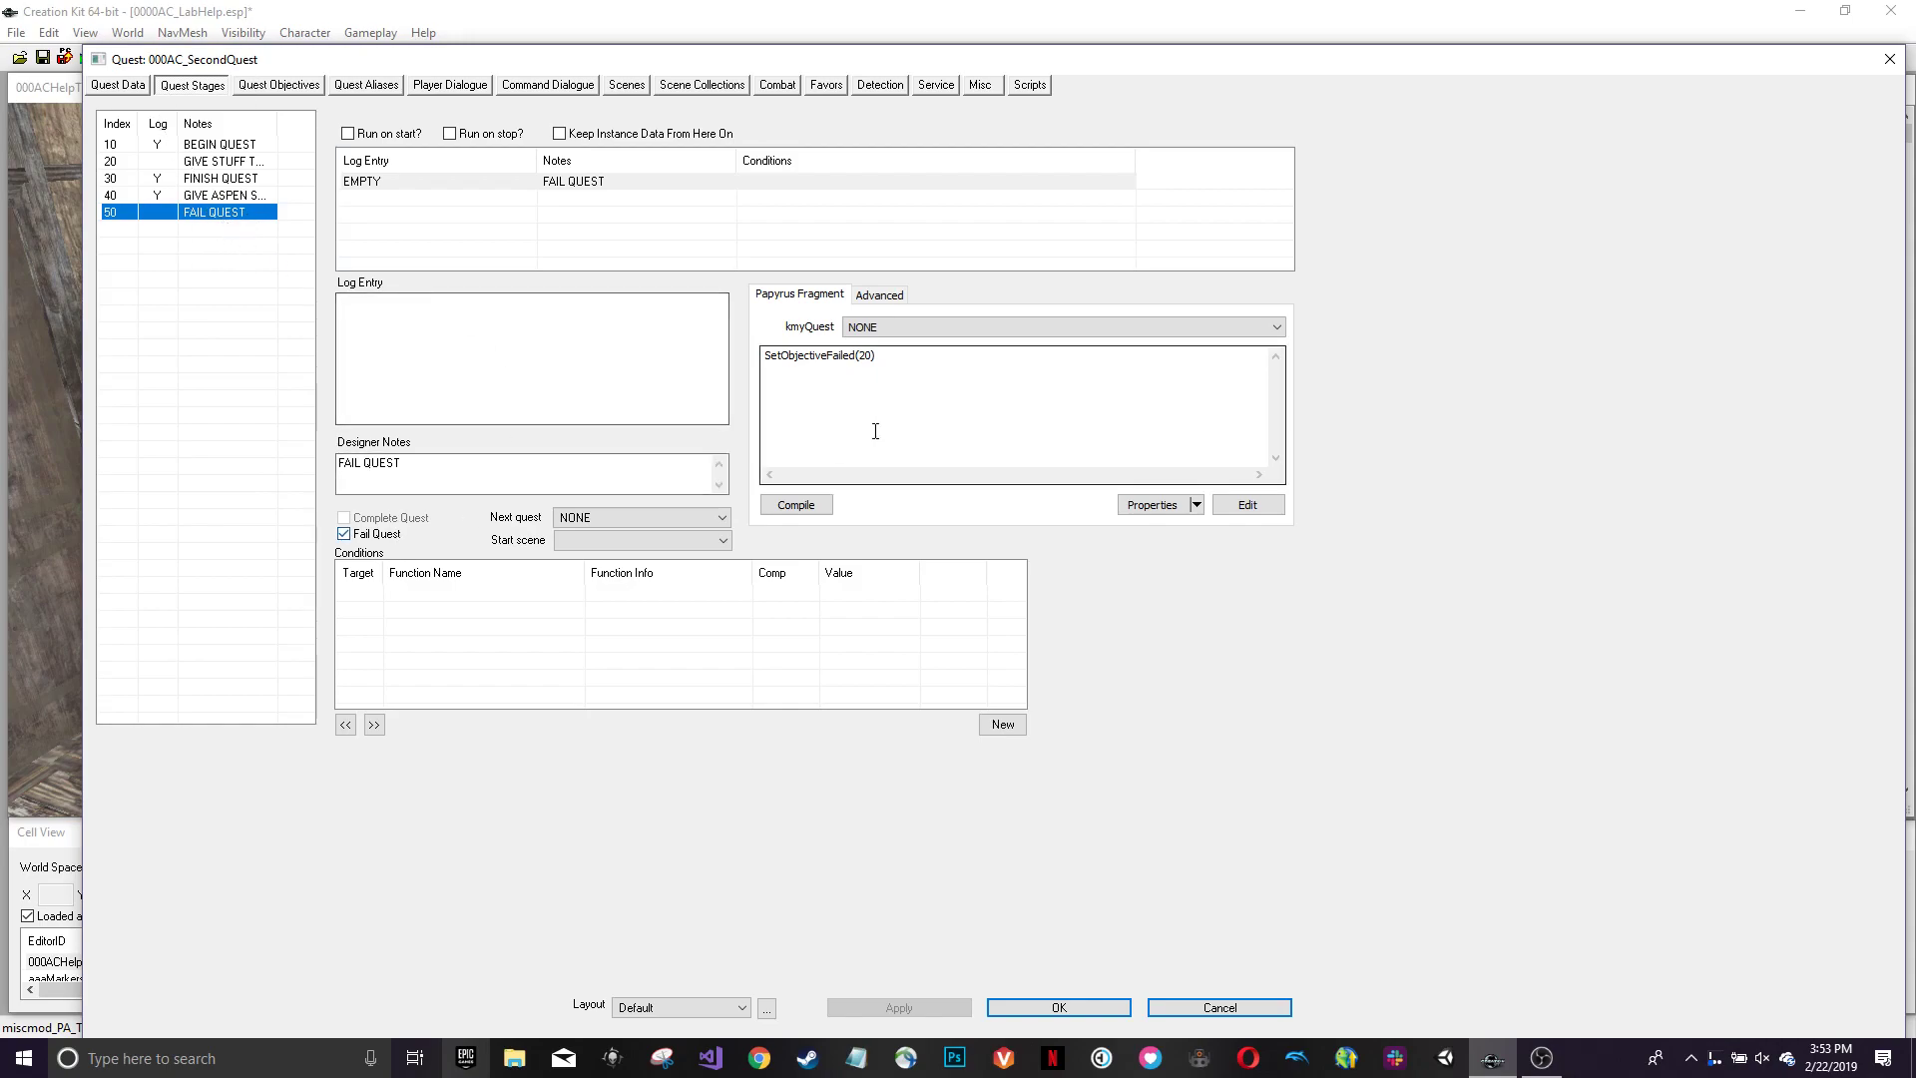
left_click(911, 362)
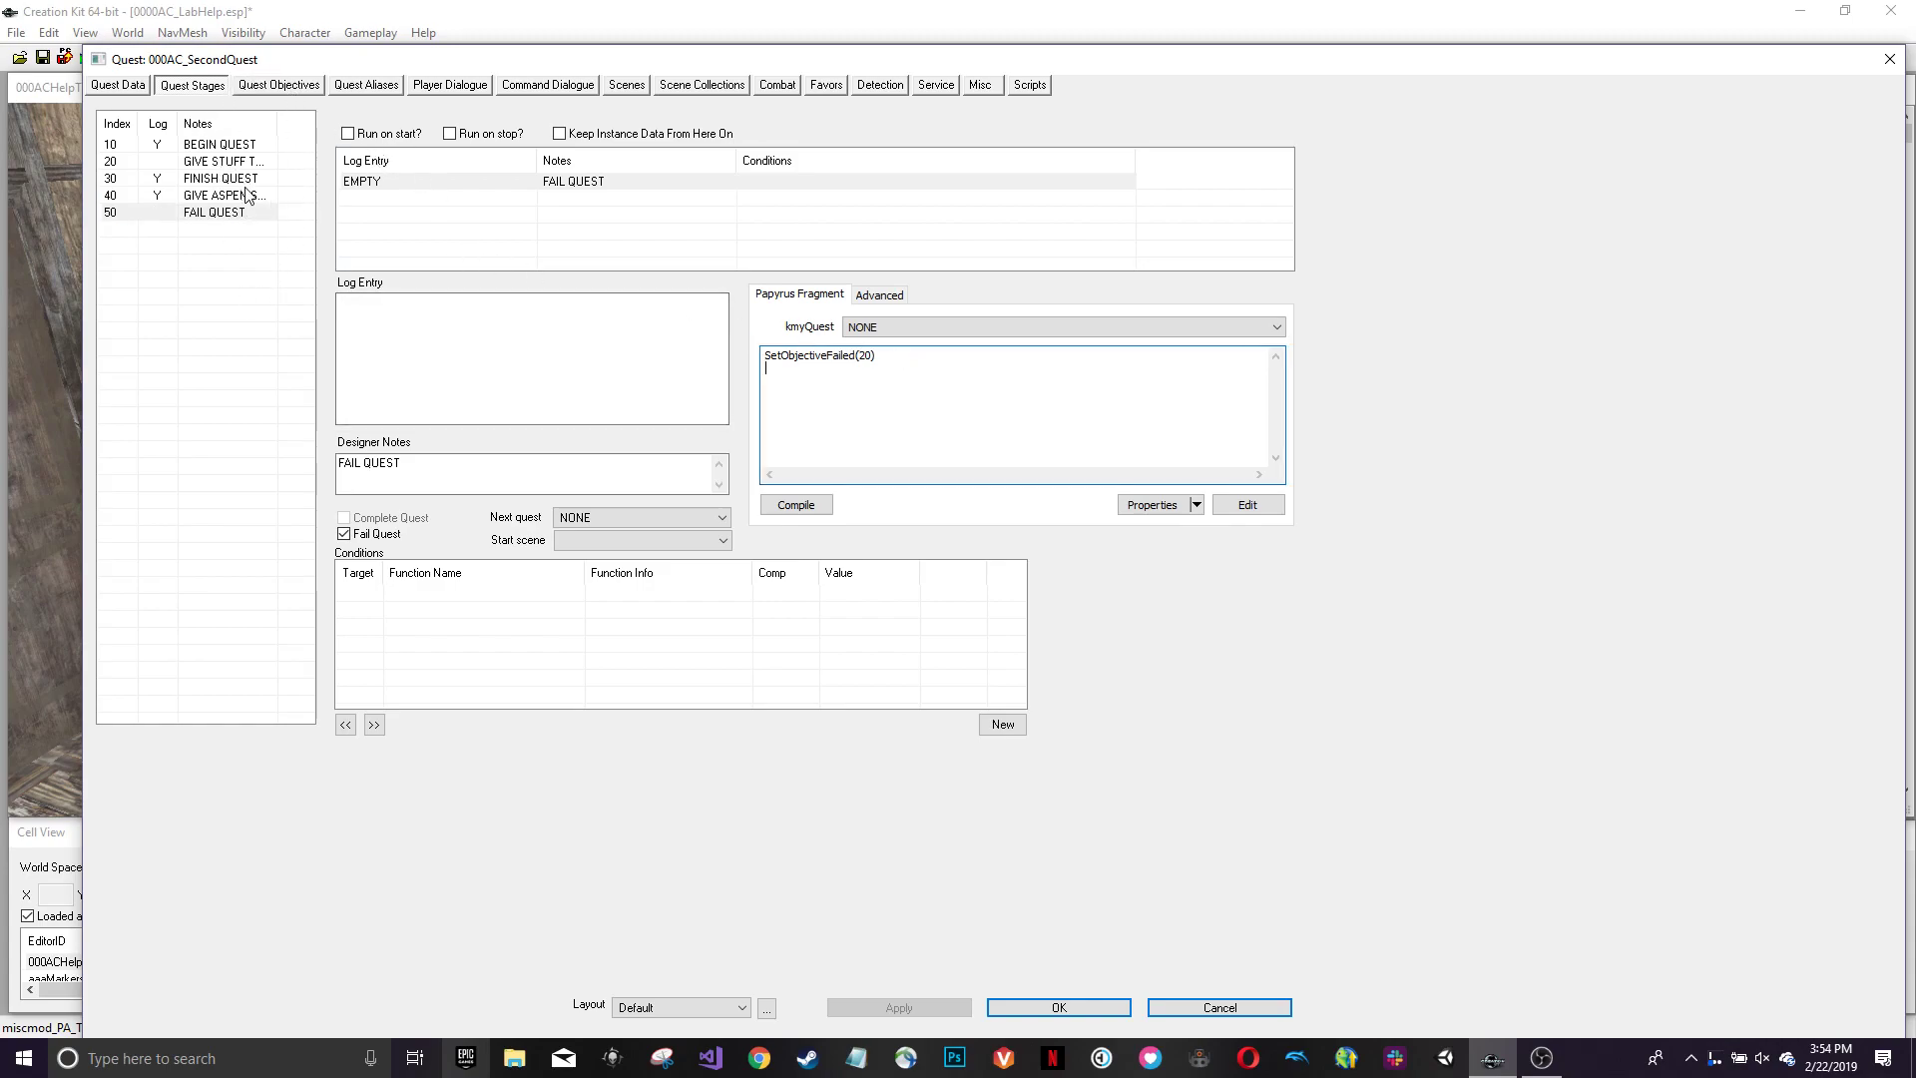
left_click(286, 185)
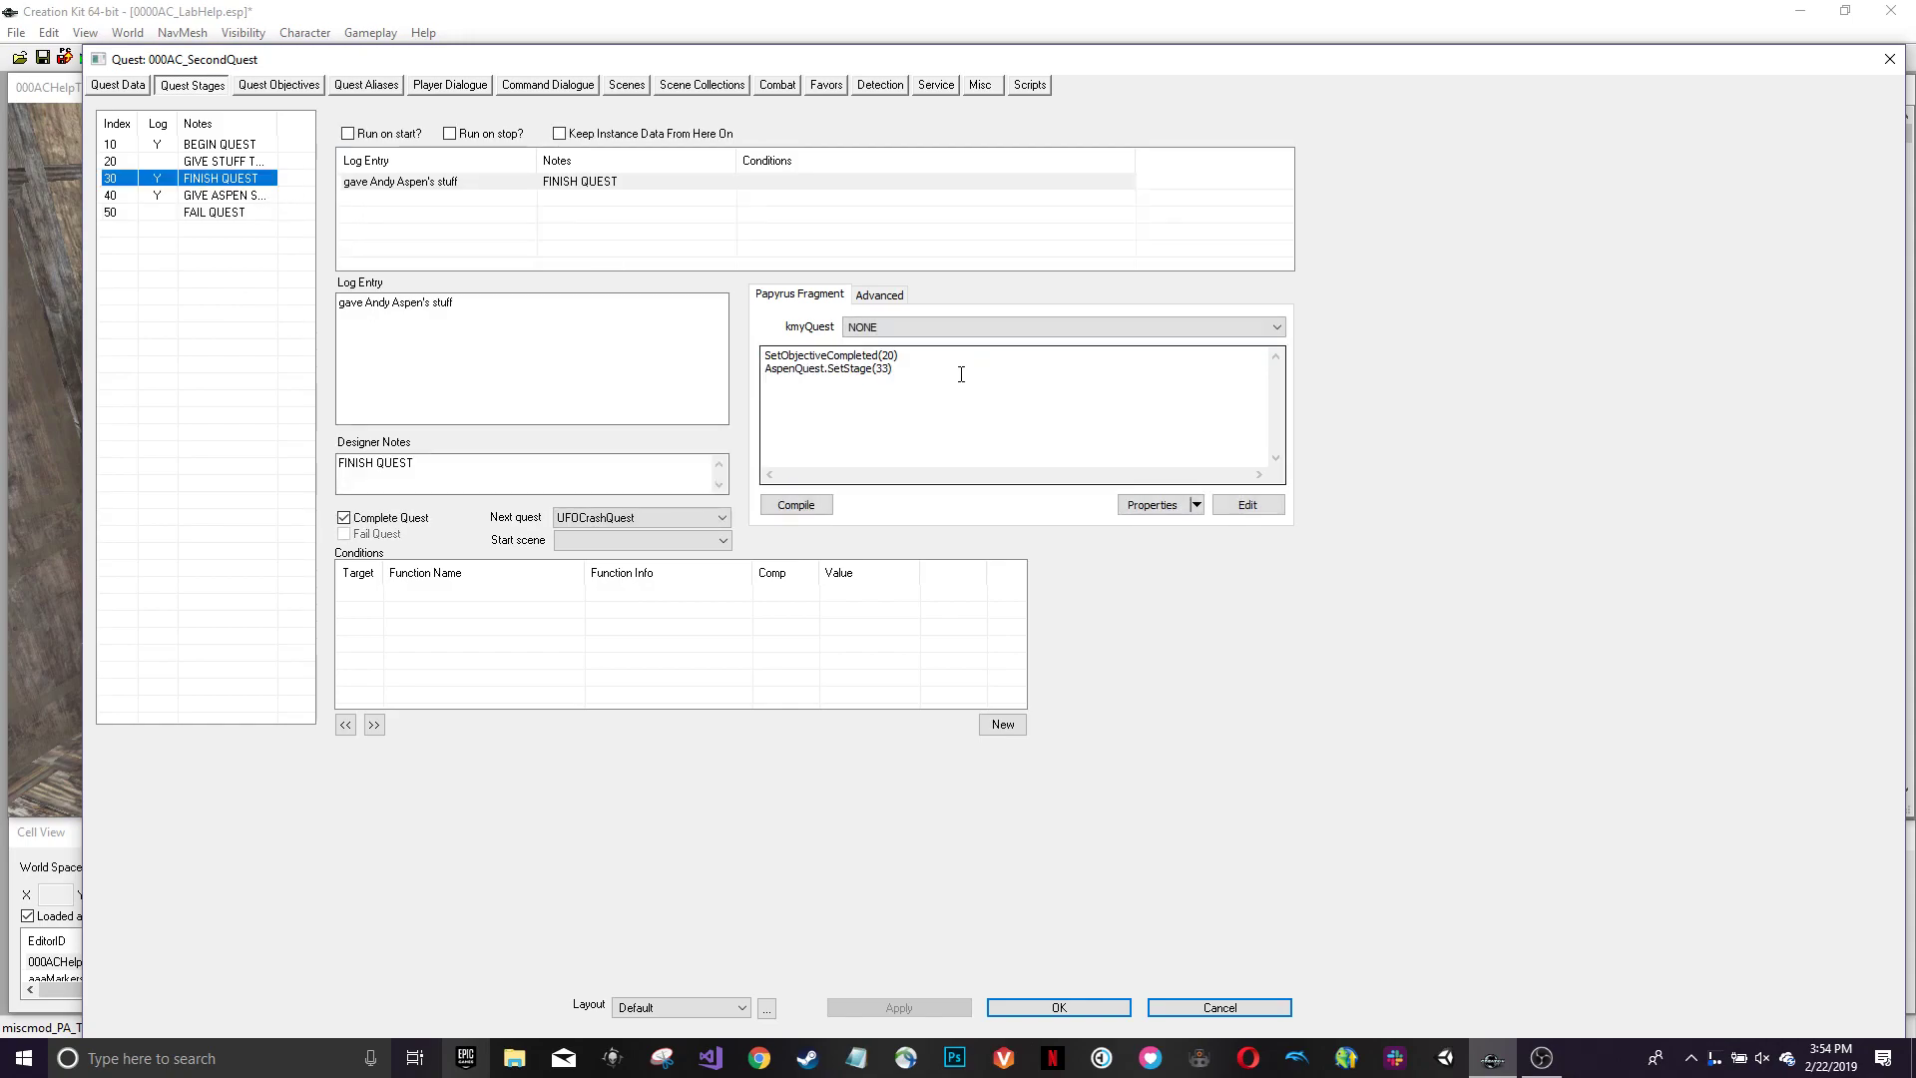
left_click(915, 360)
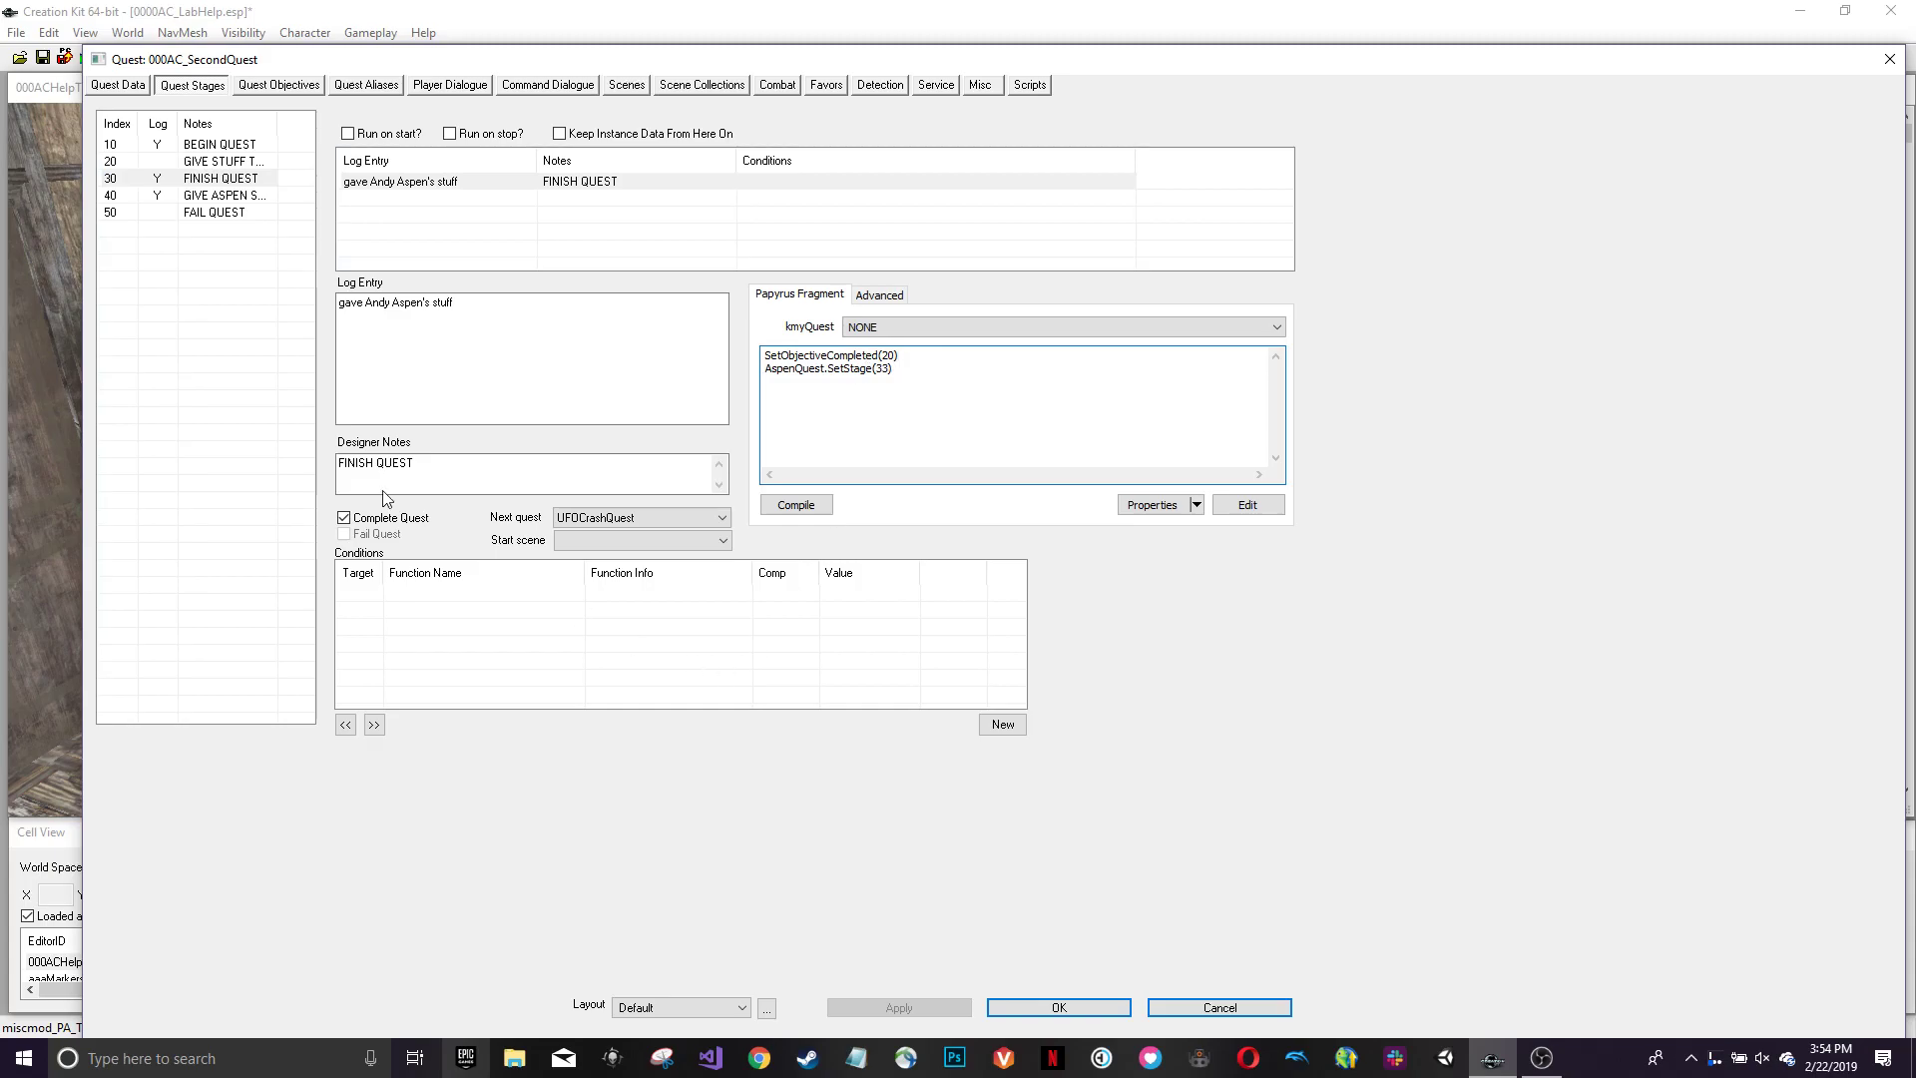
left_click(262, 218)
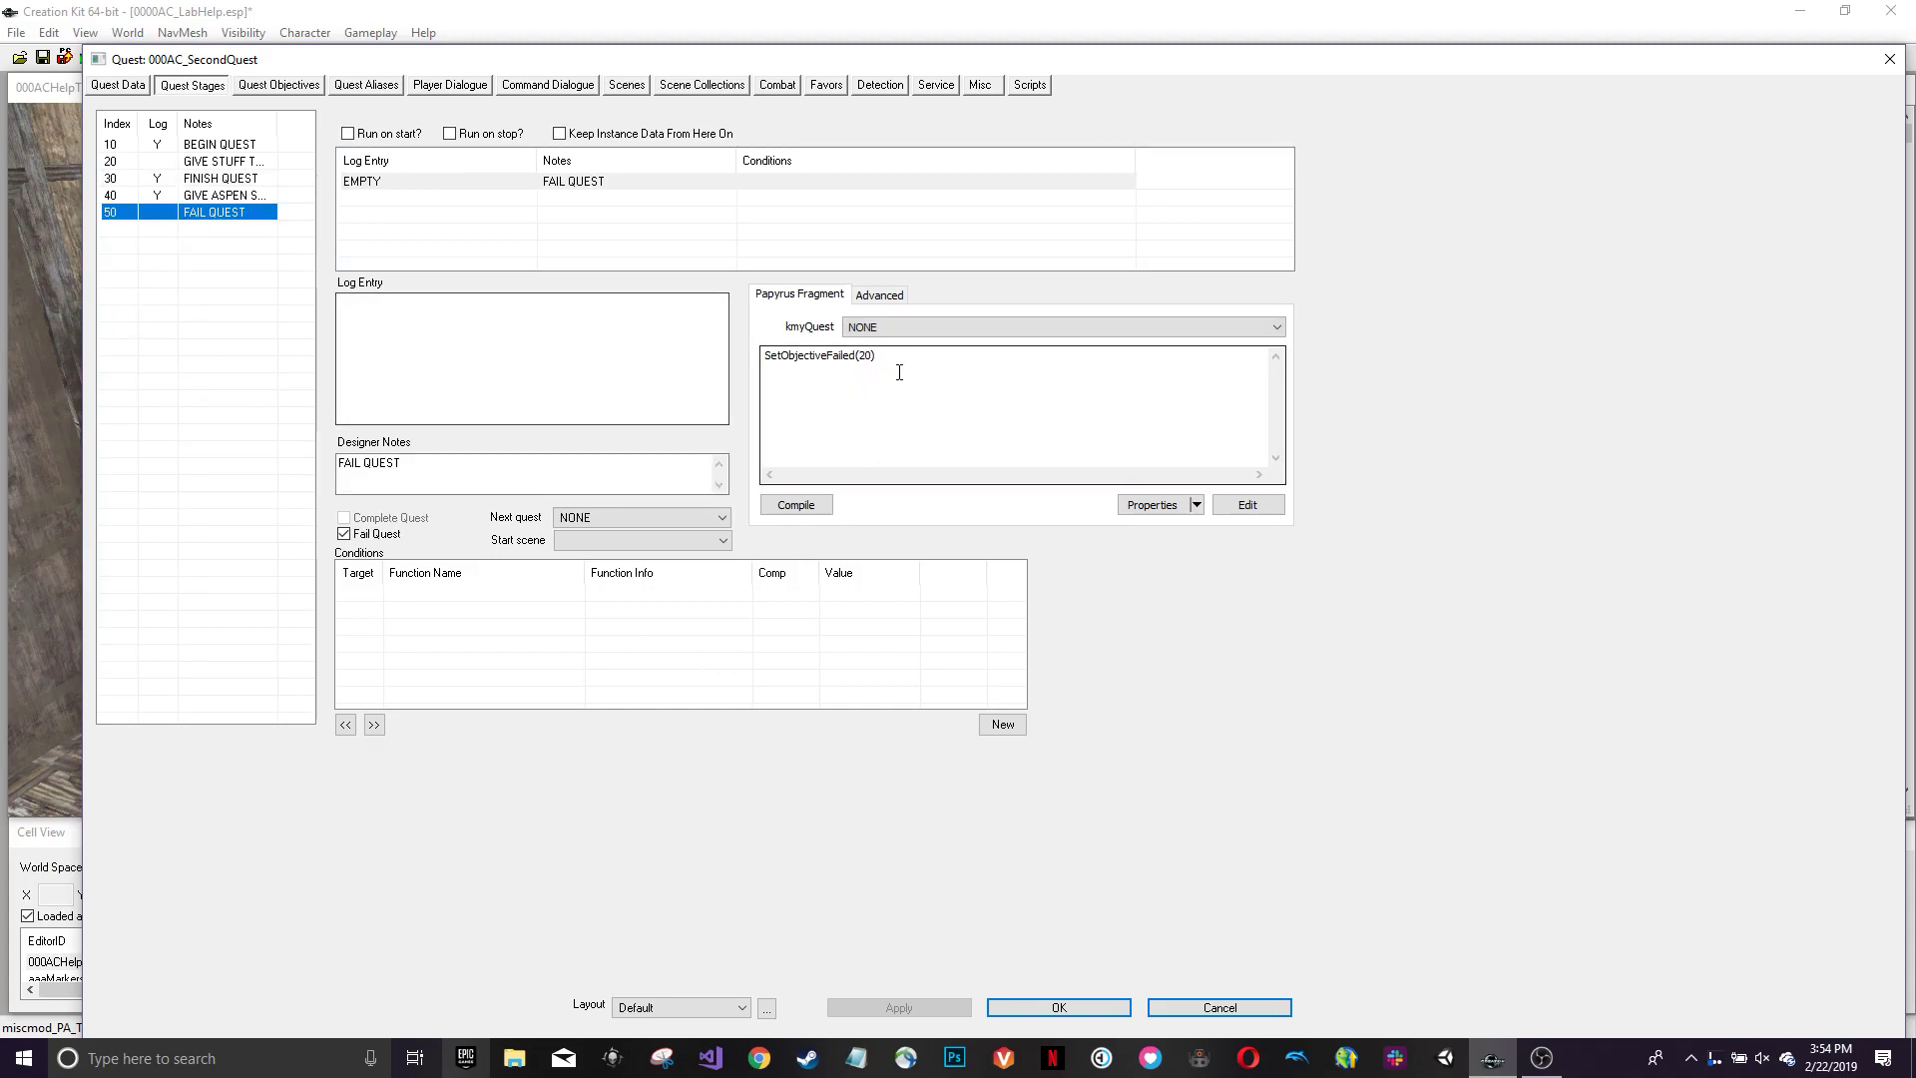
left_click(1046, 1007)
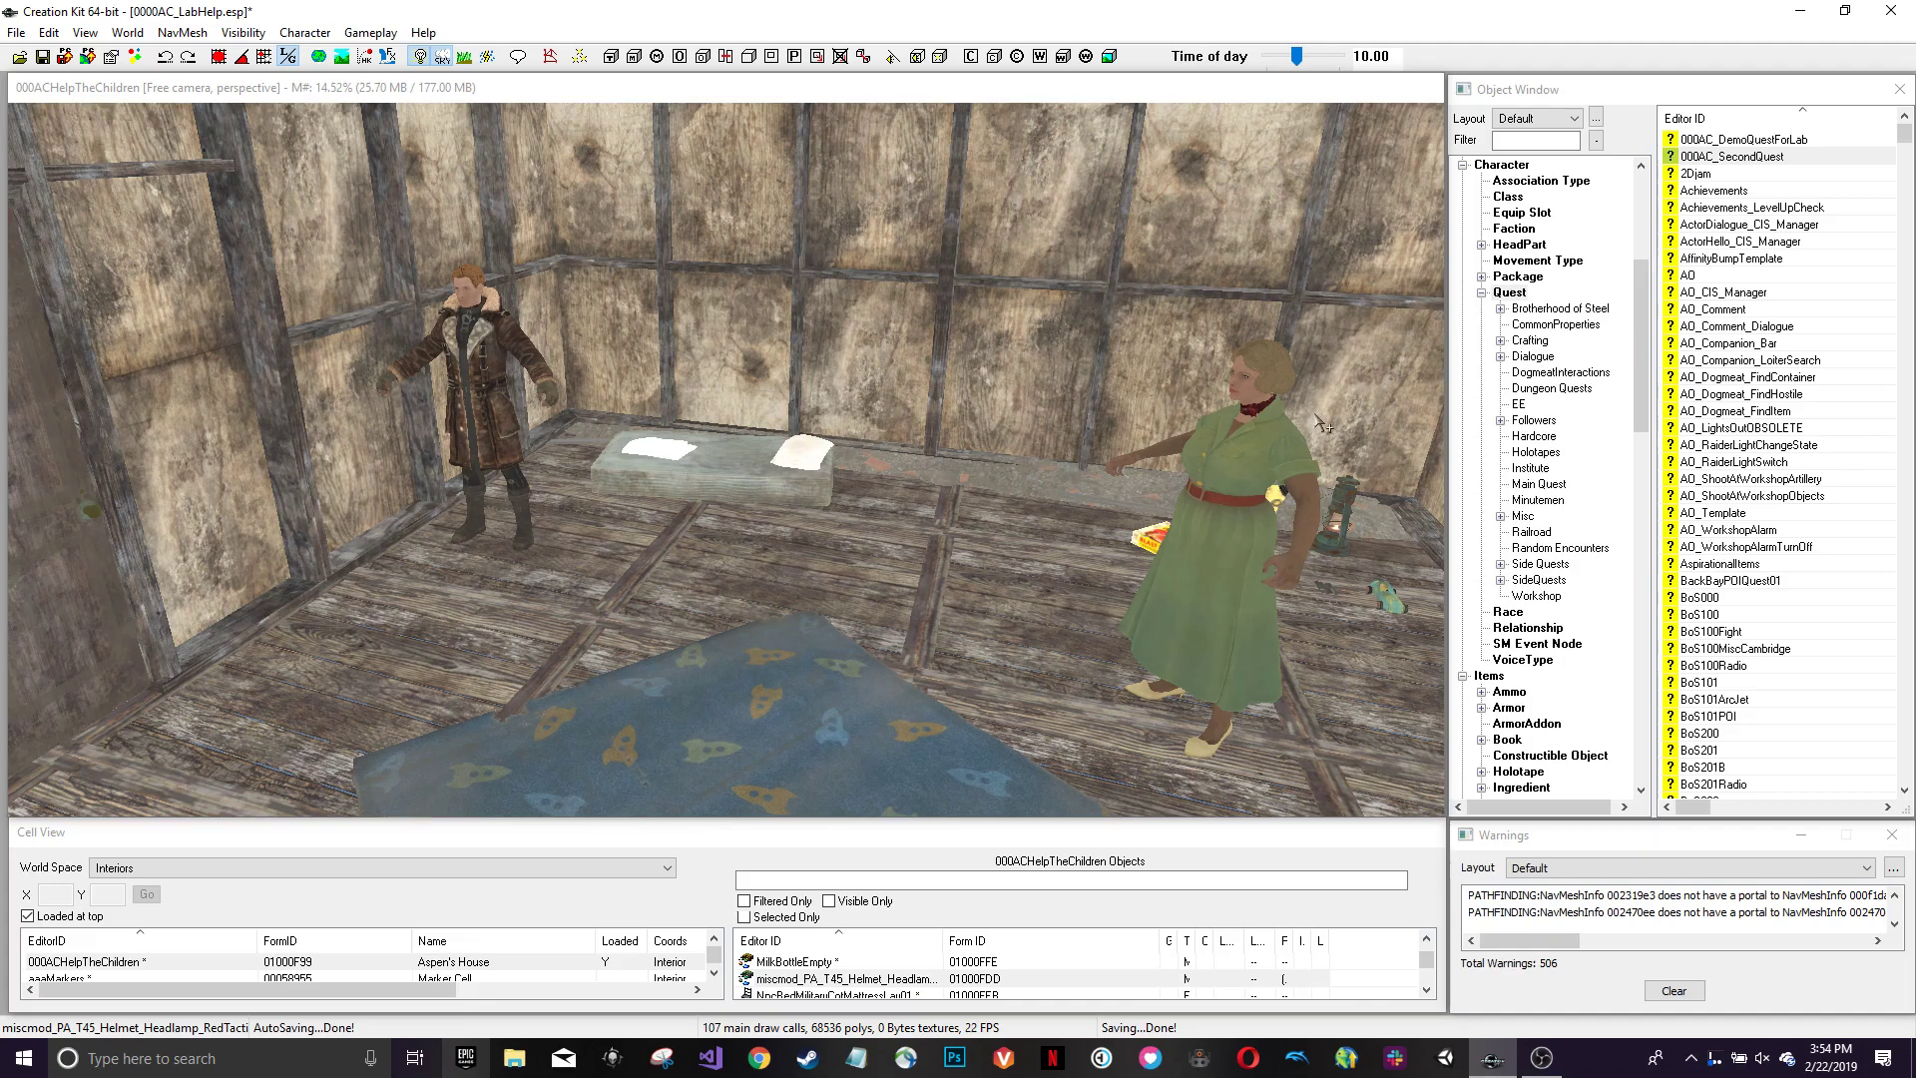
- Reopen 000AC_SecondQuest and check the SetObjectiveCompleted(20) line of the FINISH QUEST stage against quest objective 20
left_click(1802, 157)
double_click(1803, 157)
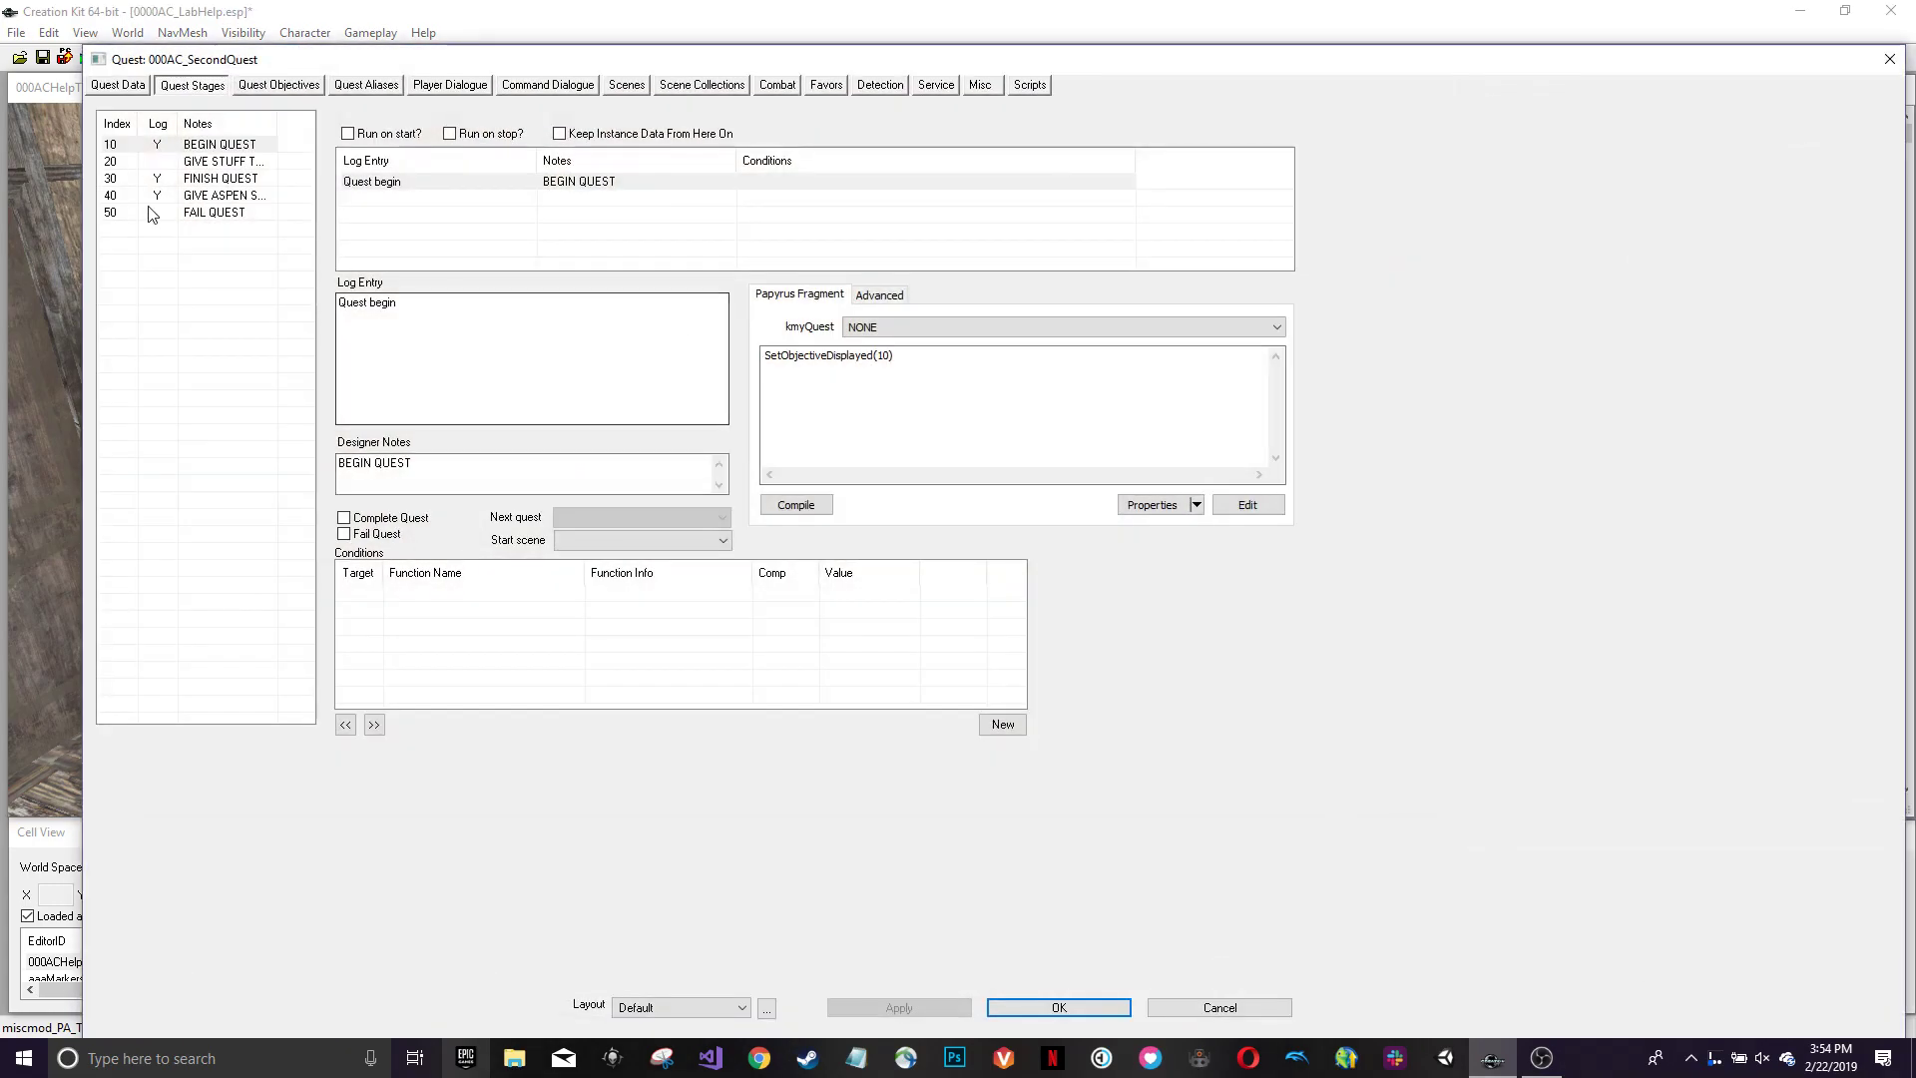
left_click(195, 195)
left_click(237, 178)
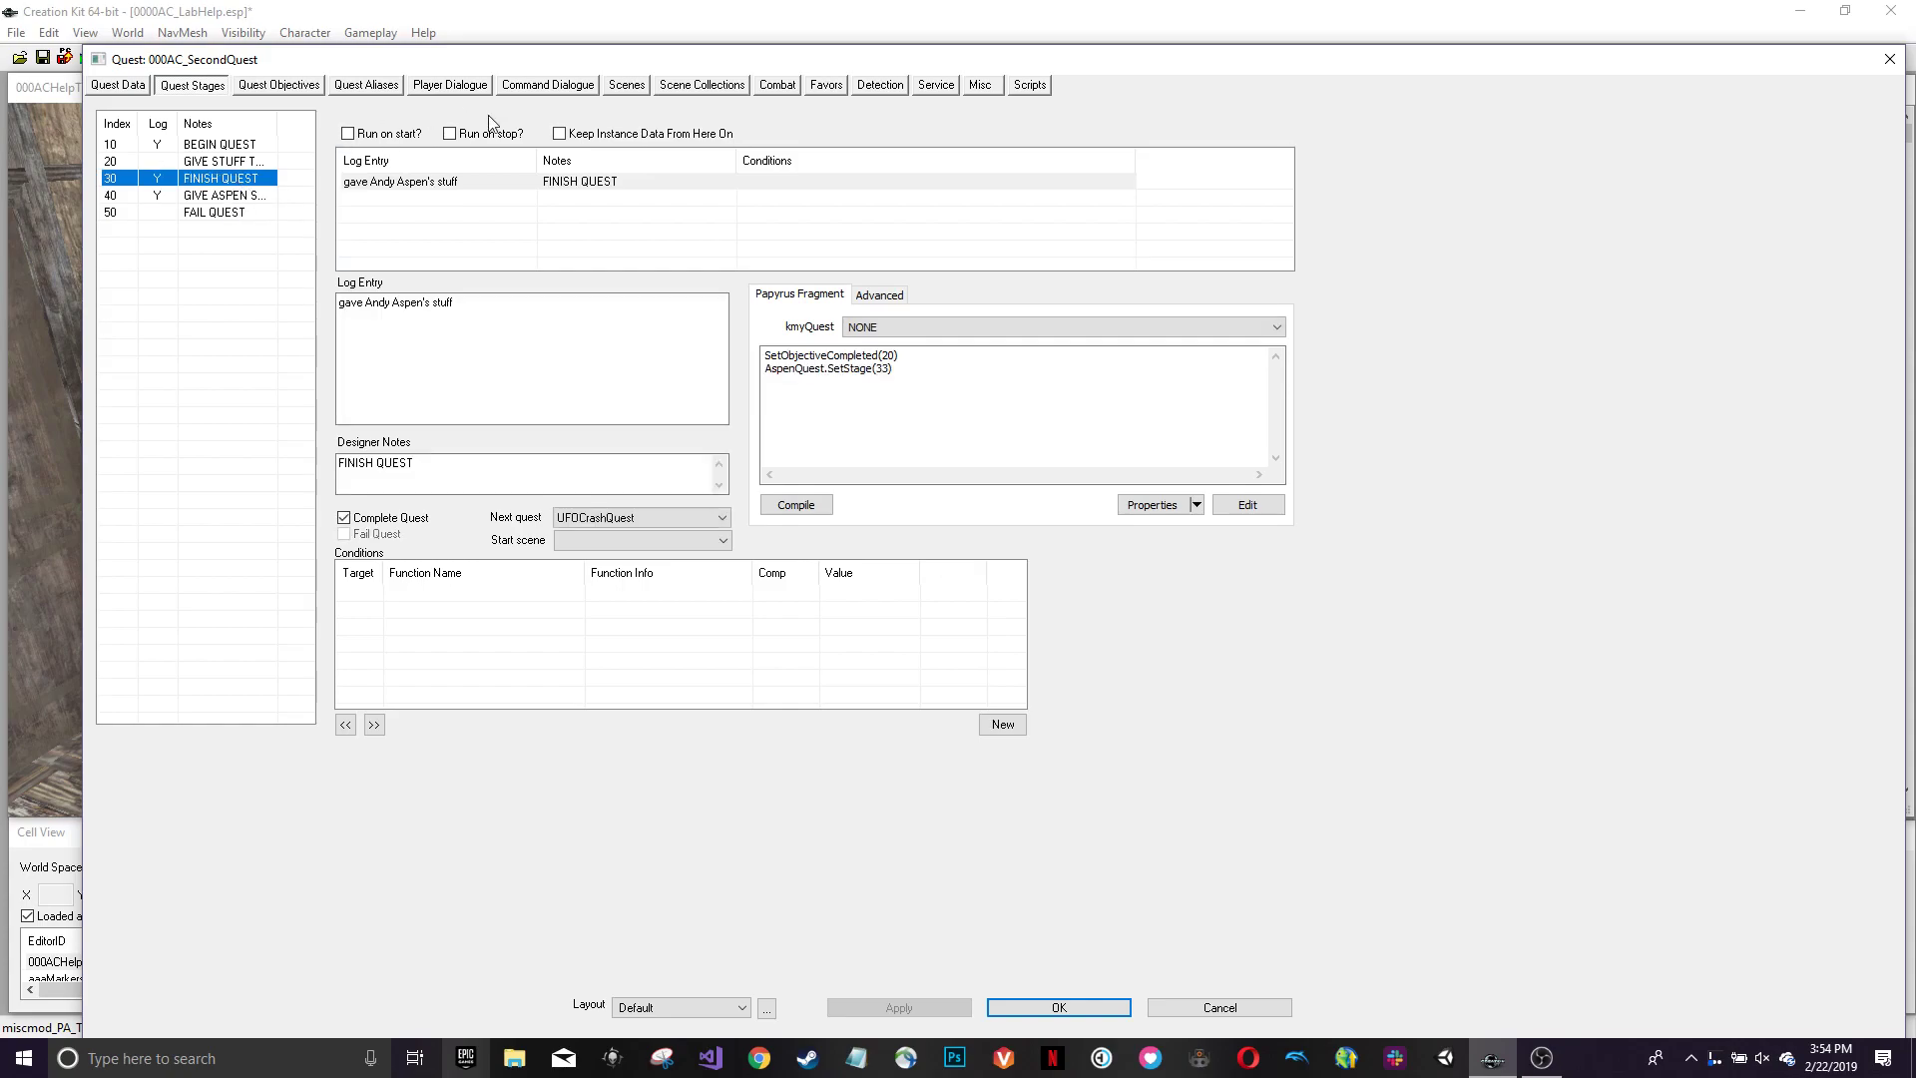
left_click(908, 356)
left_click_drag(908, 356, 764, 356)
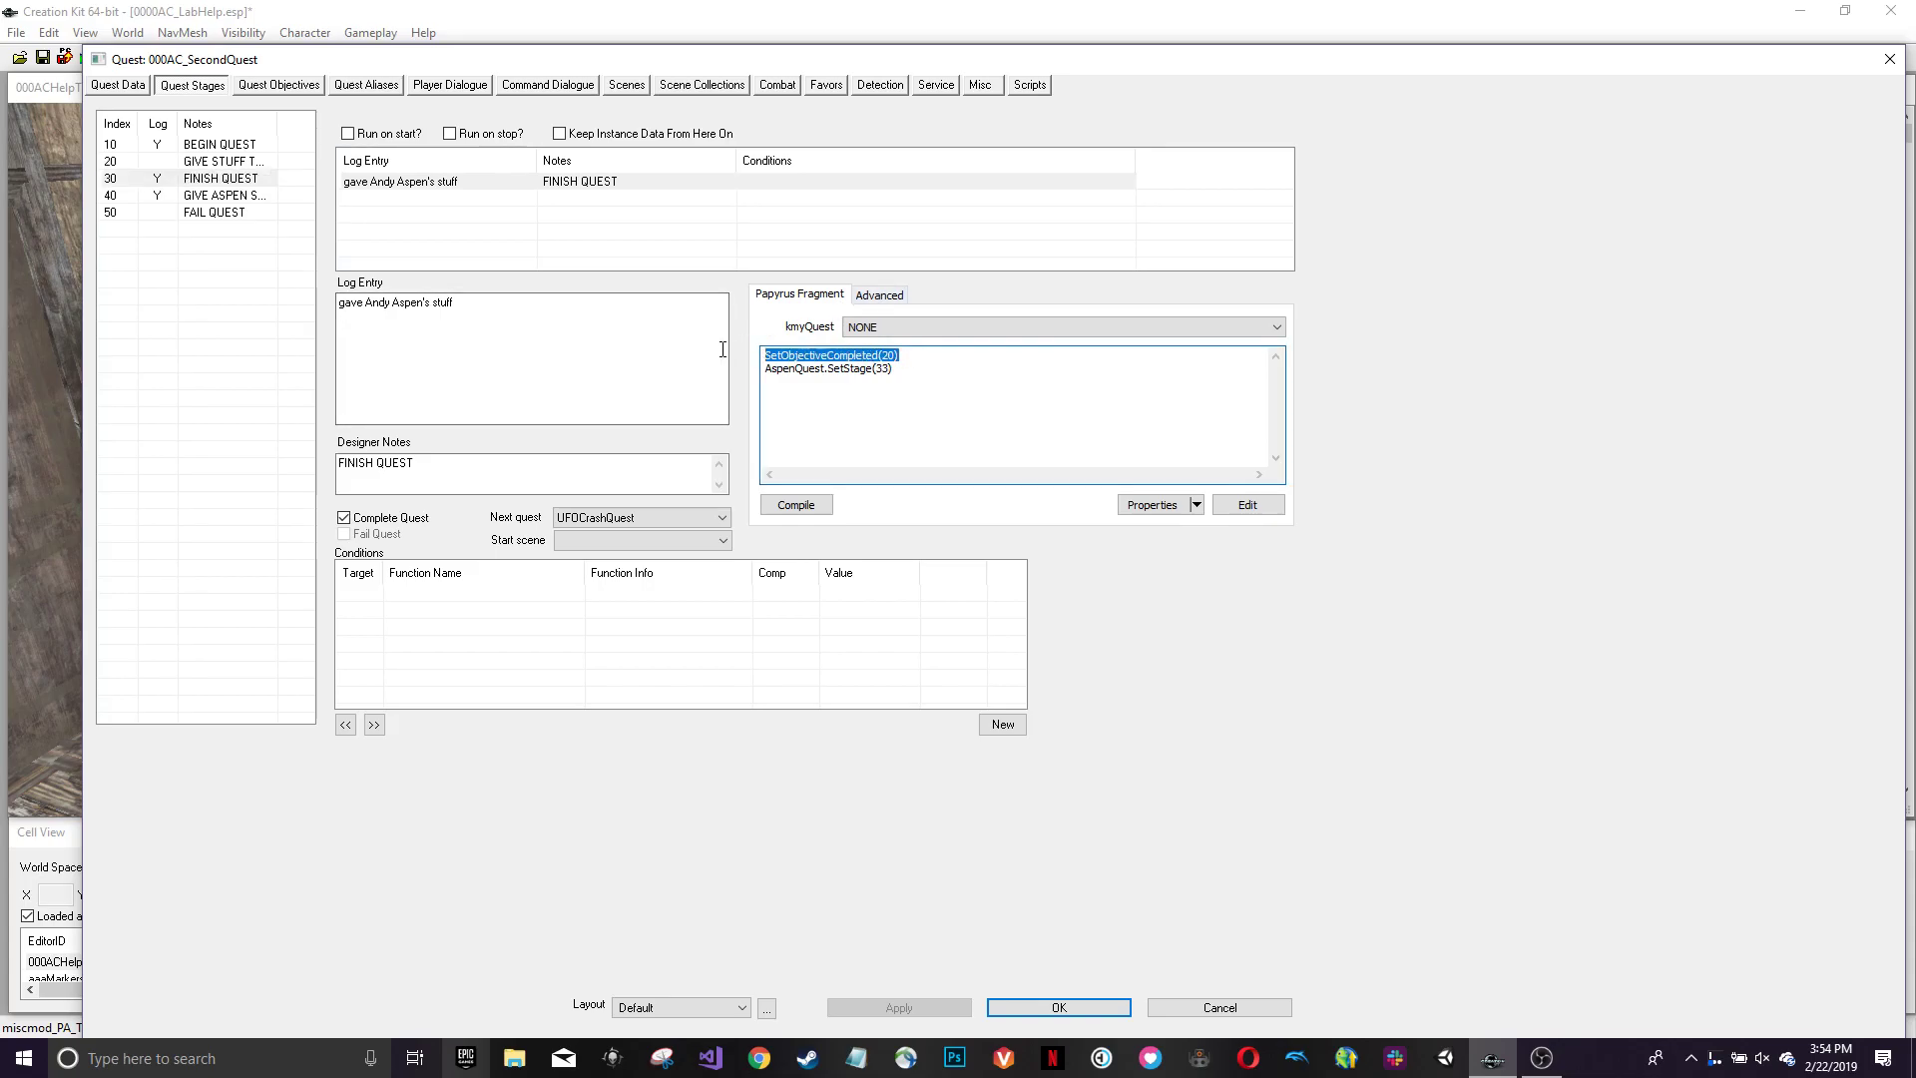
left_click(971, 359)
left_click_drag(912, 356, 715, 355)
left_click(944, 362)
left_click_drag(908, 356, 714, 344)
left_click(279, 85)
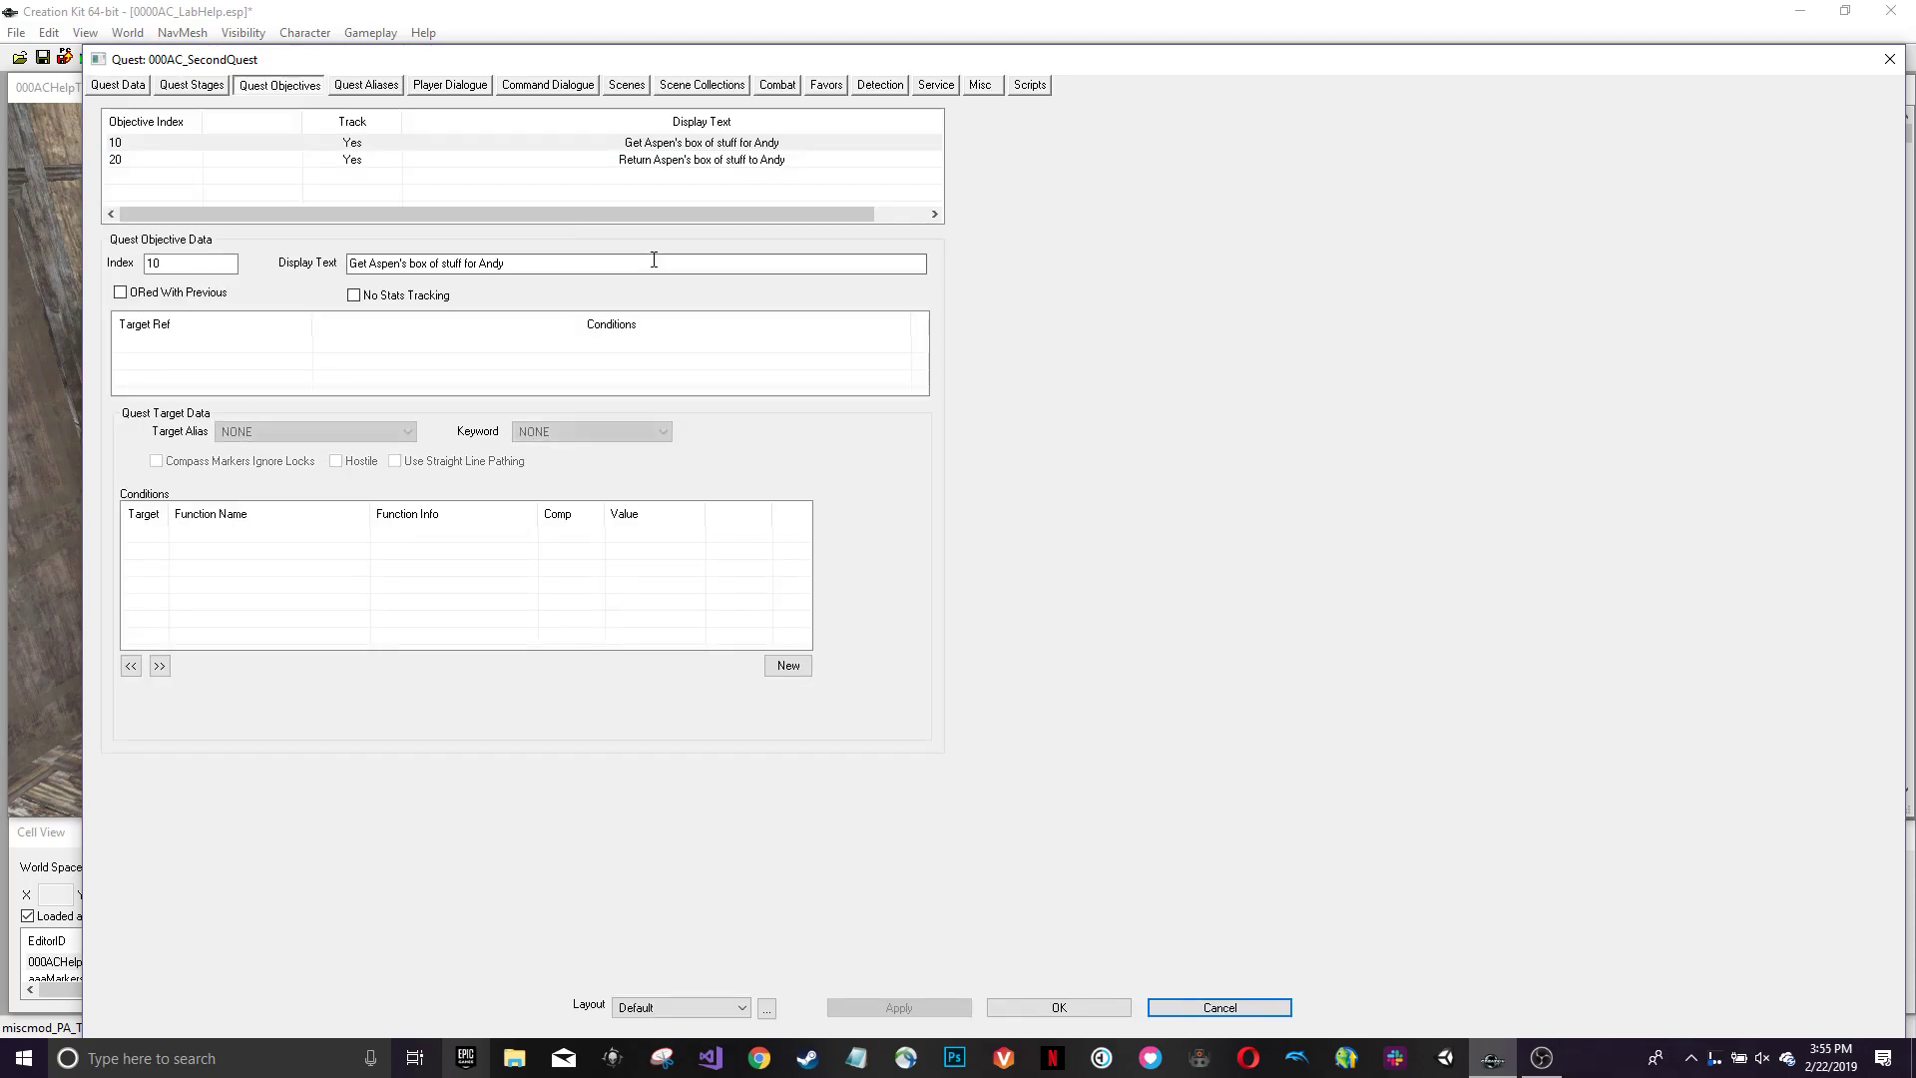
left_click(235, 160)
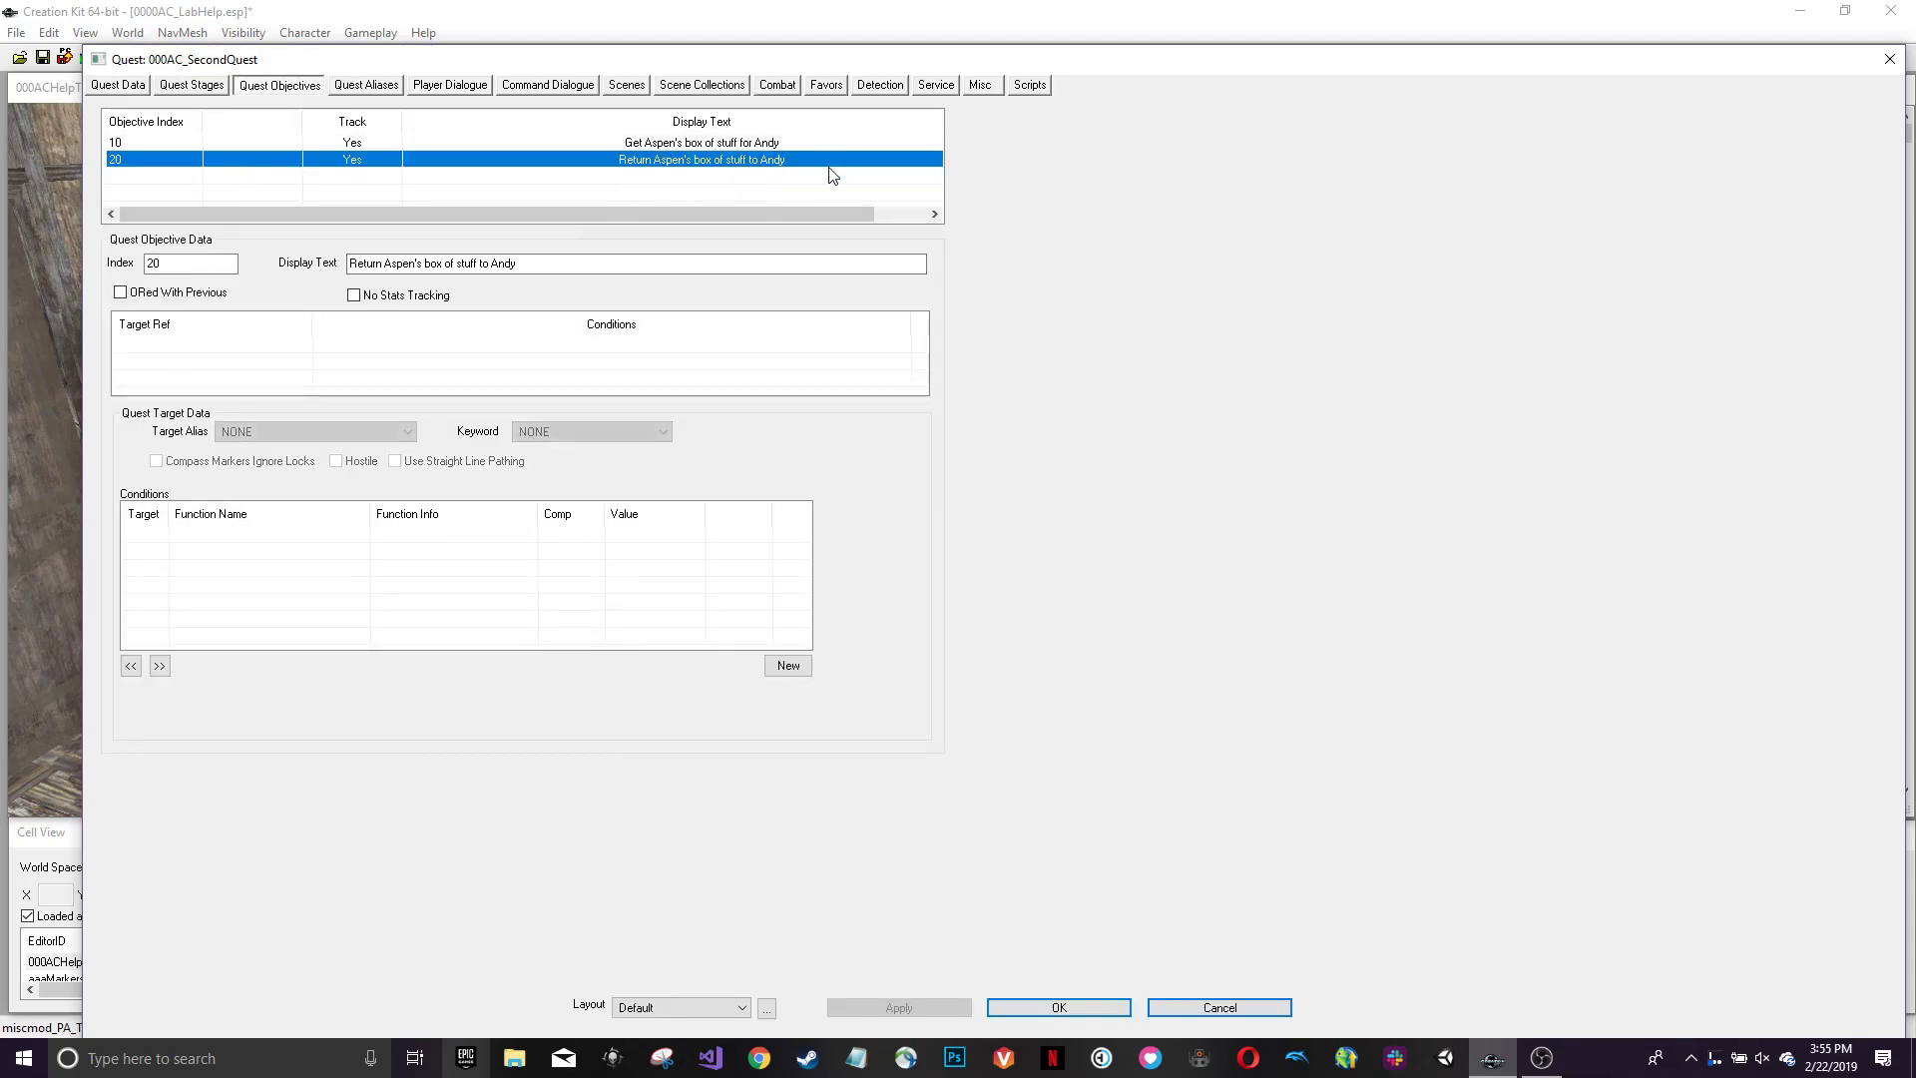
- Examine the AspenQuest.SetStage(33) line in the FINISH QUEST stage and the quest assigned to the AspenQuest property, and close the quest
left_click(184, 89)
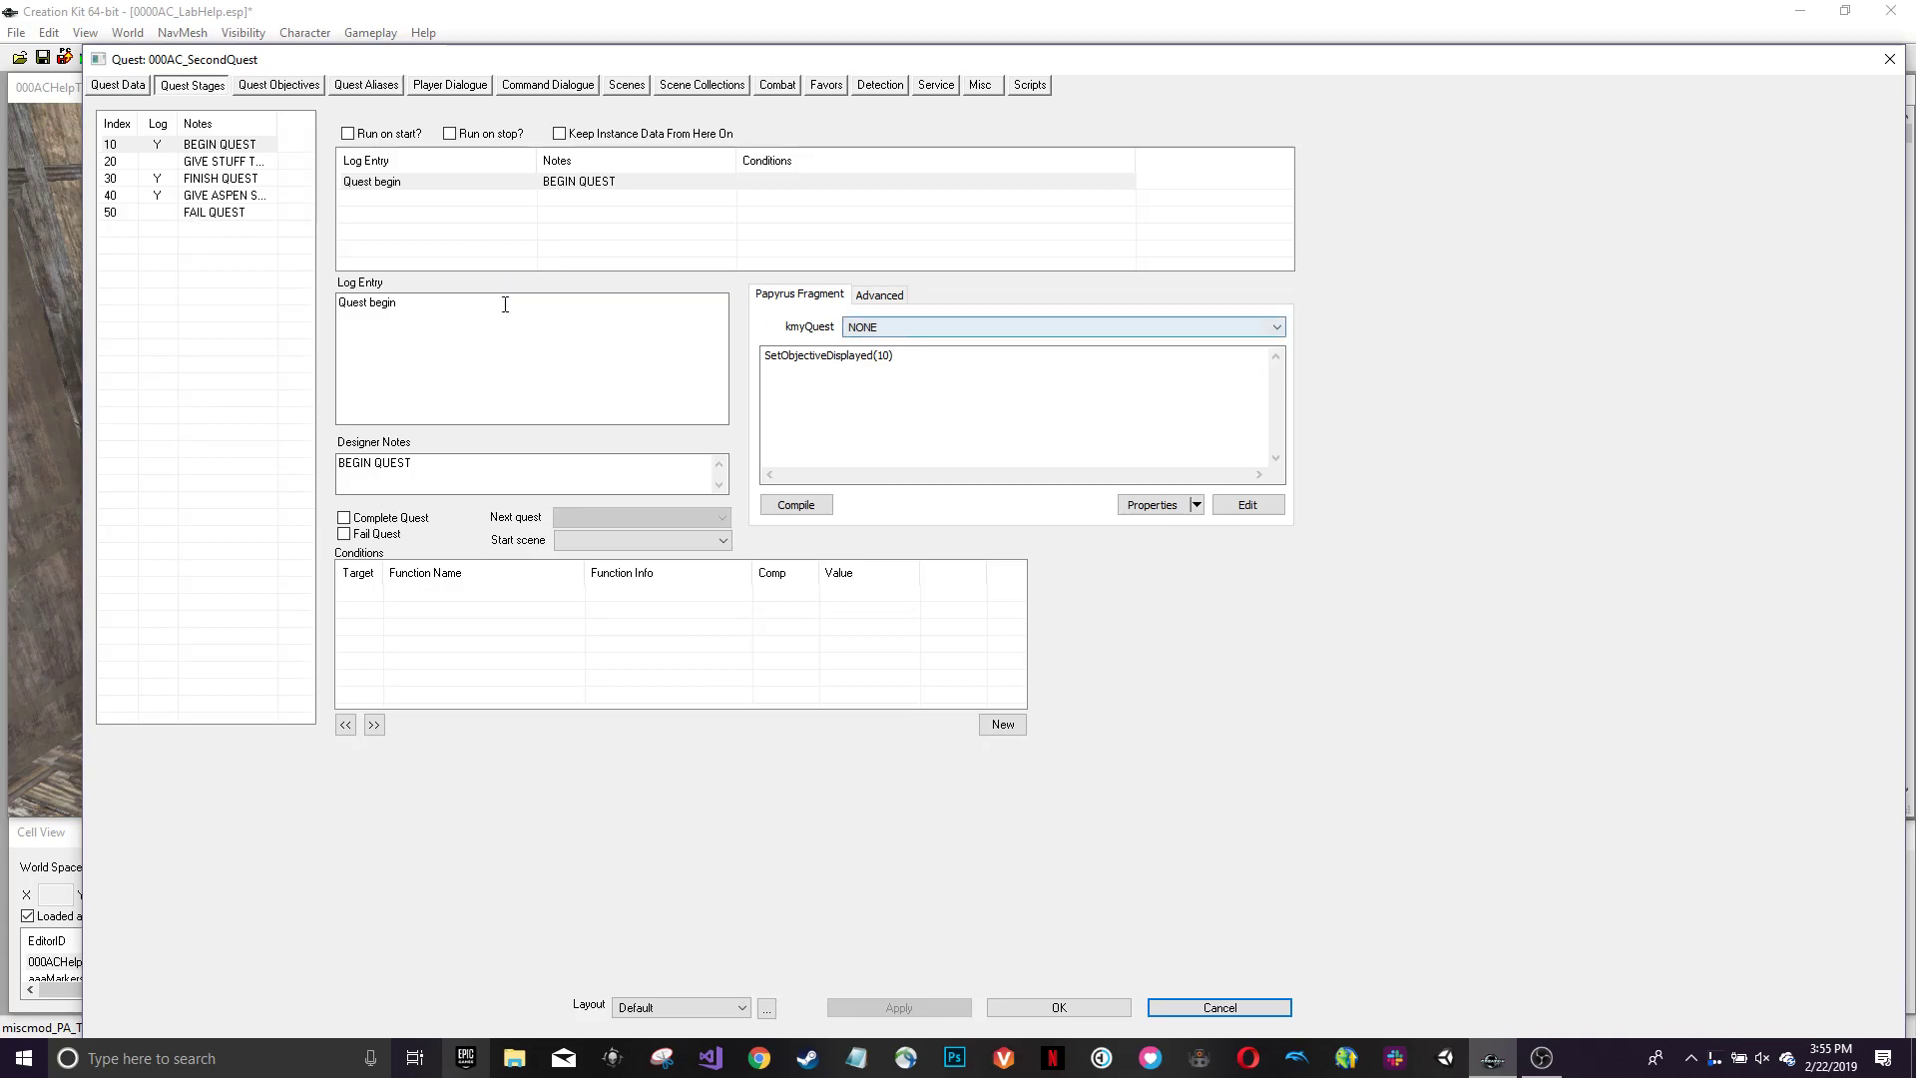
left_click(213, 196)
left_click(214, 179)
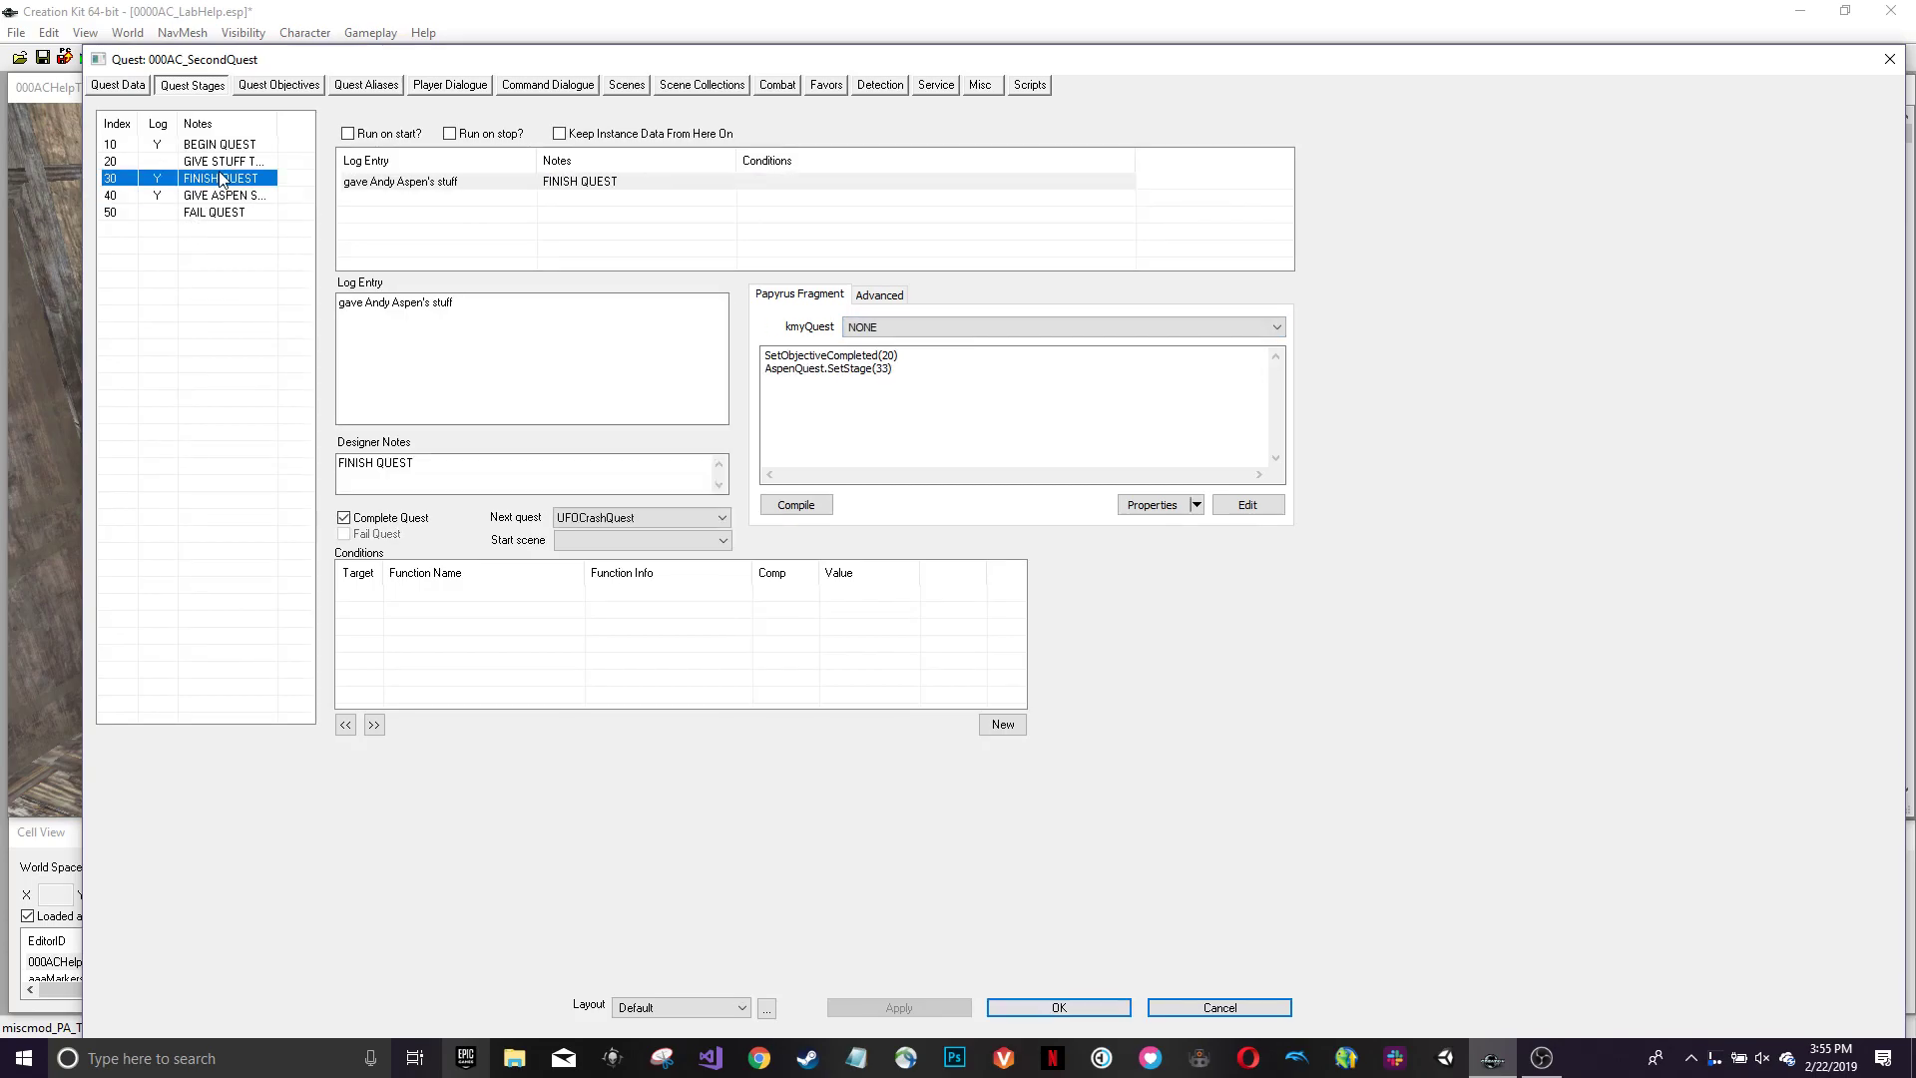
left_click_drag(900, 374, 688, 372)
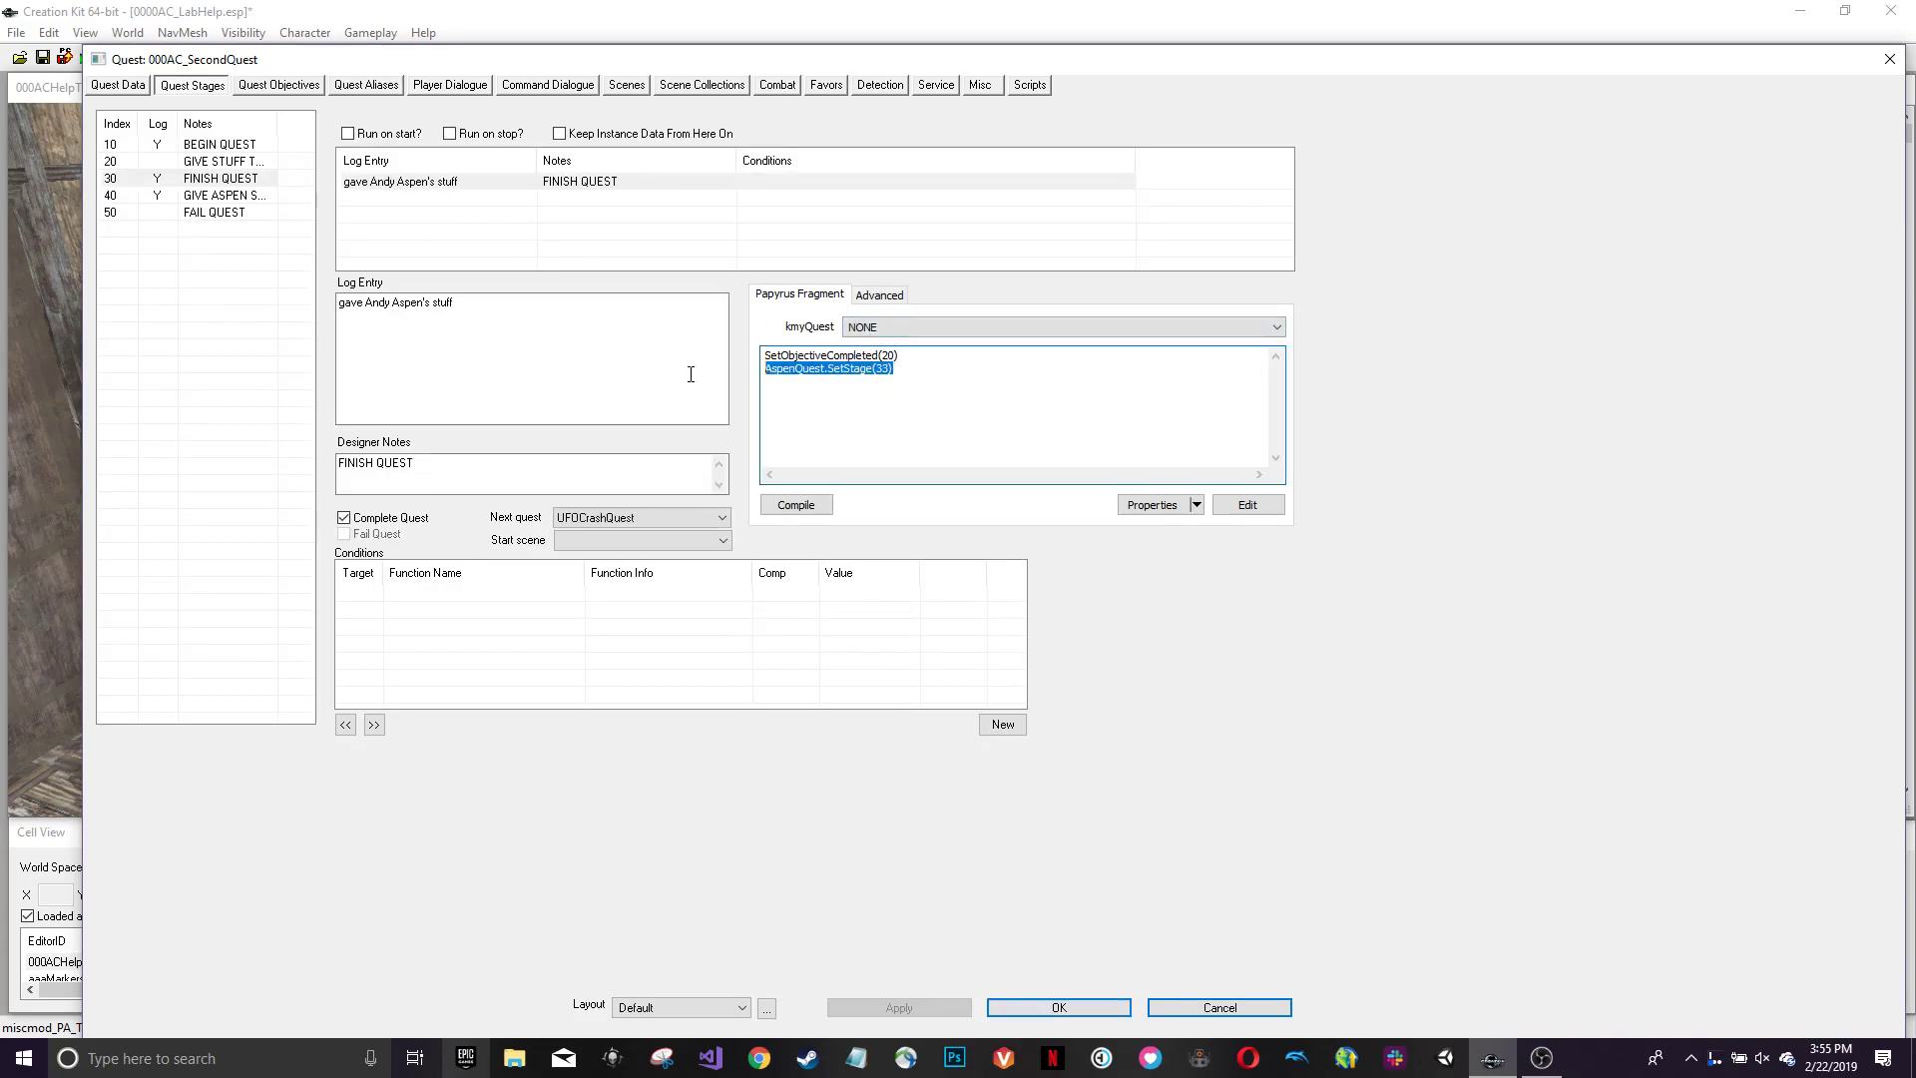
left_click(1069, 445)
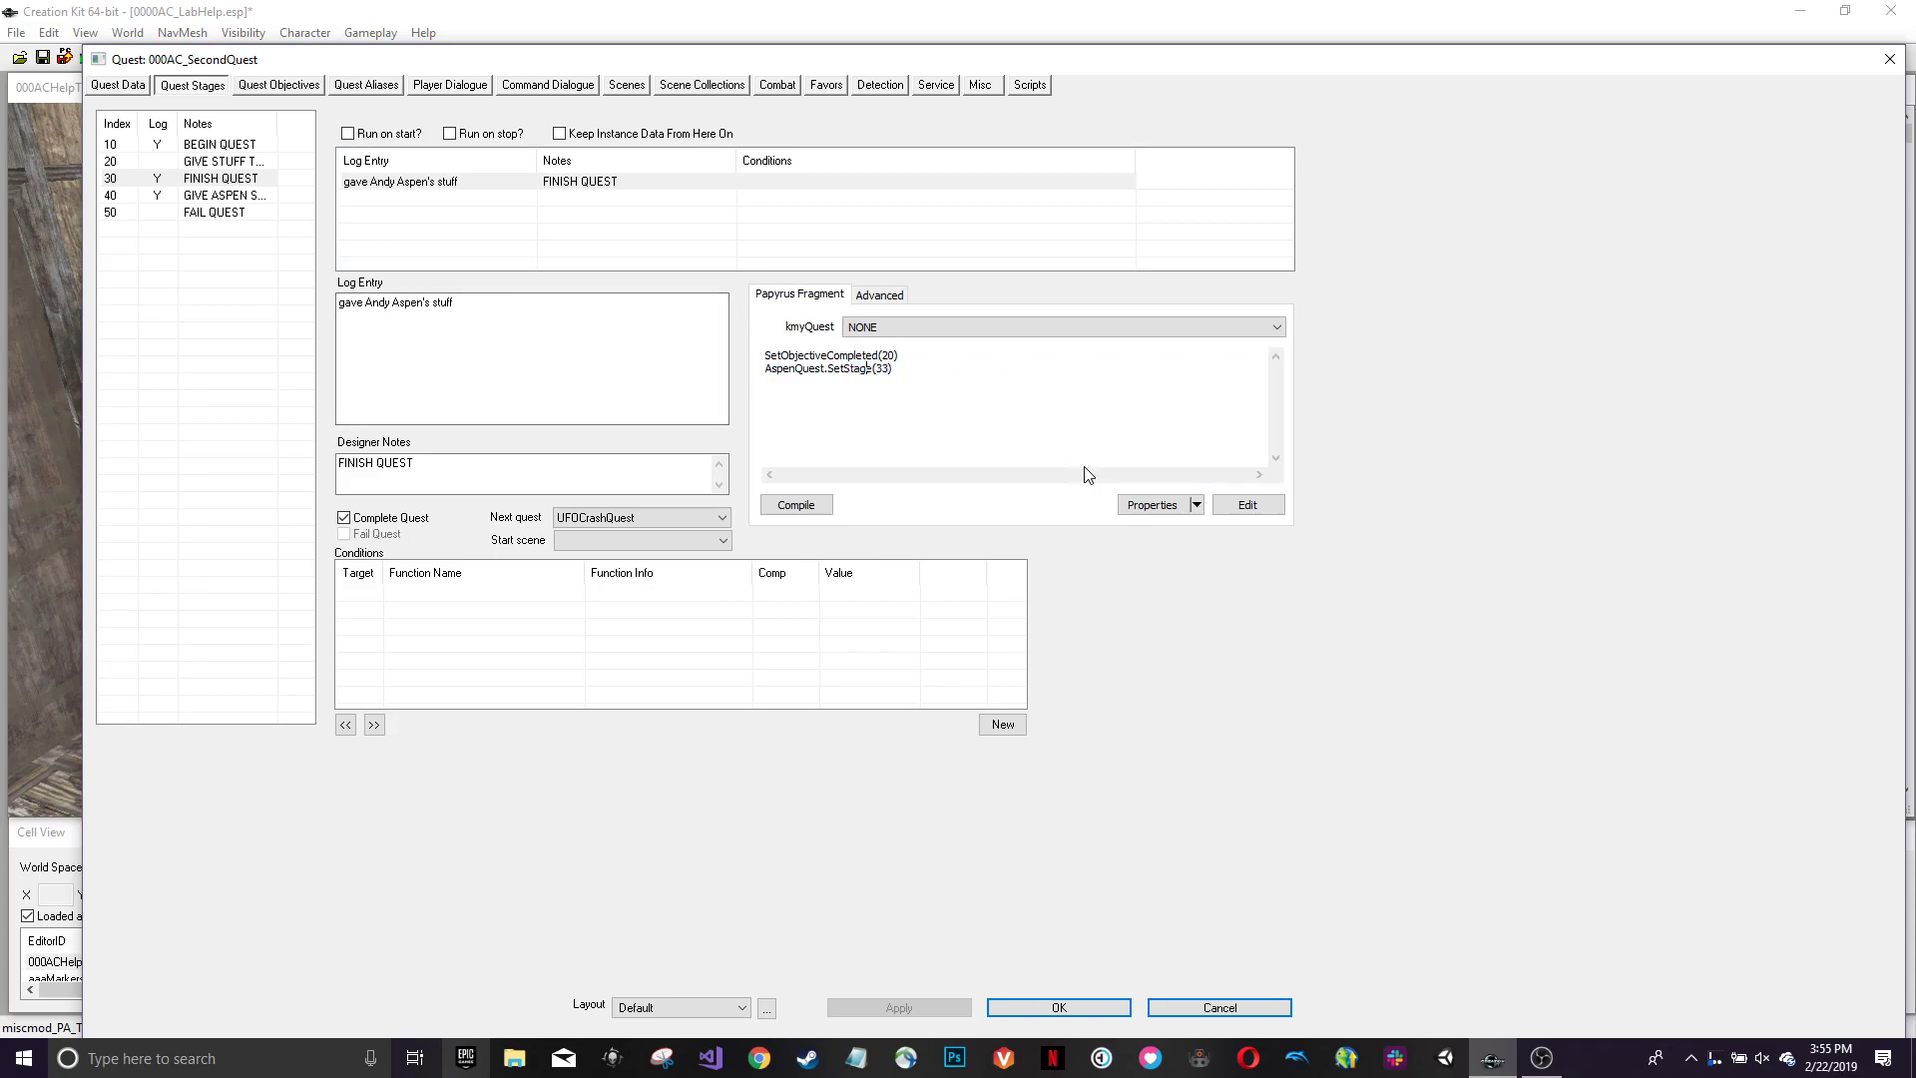
left_click(1135, 507)
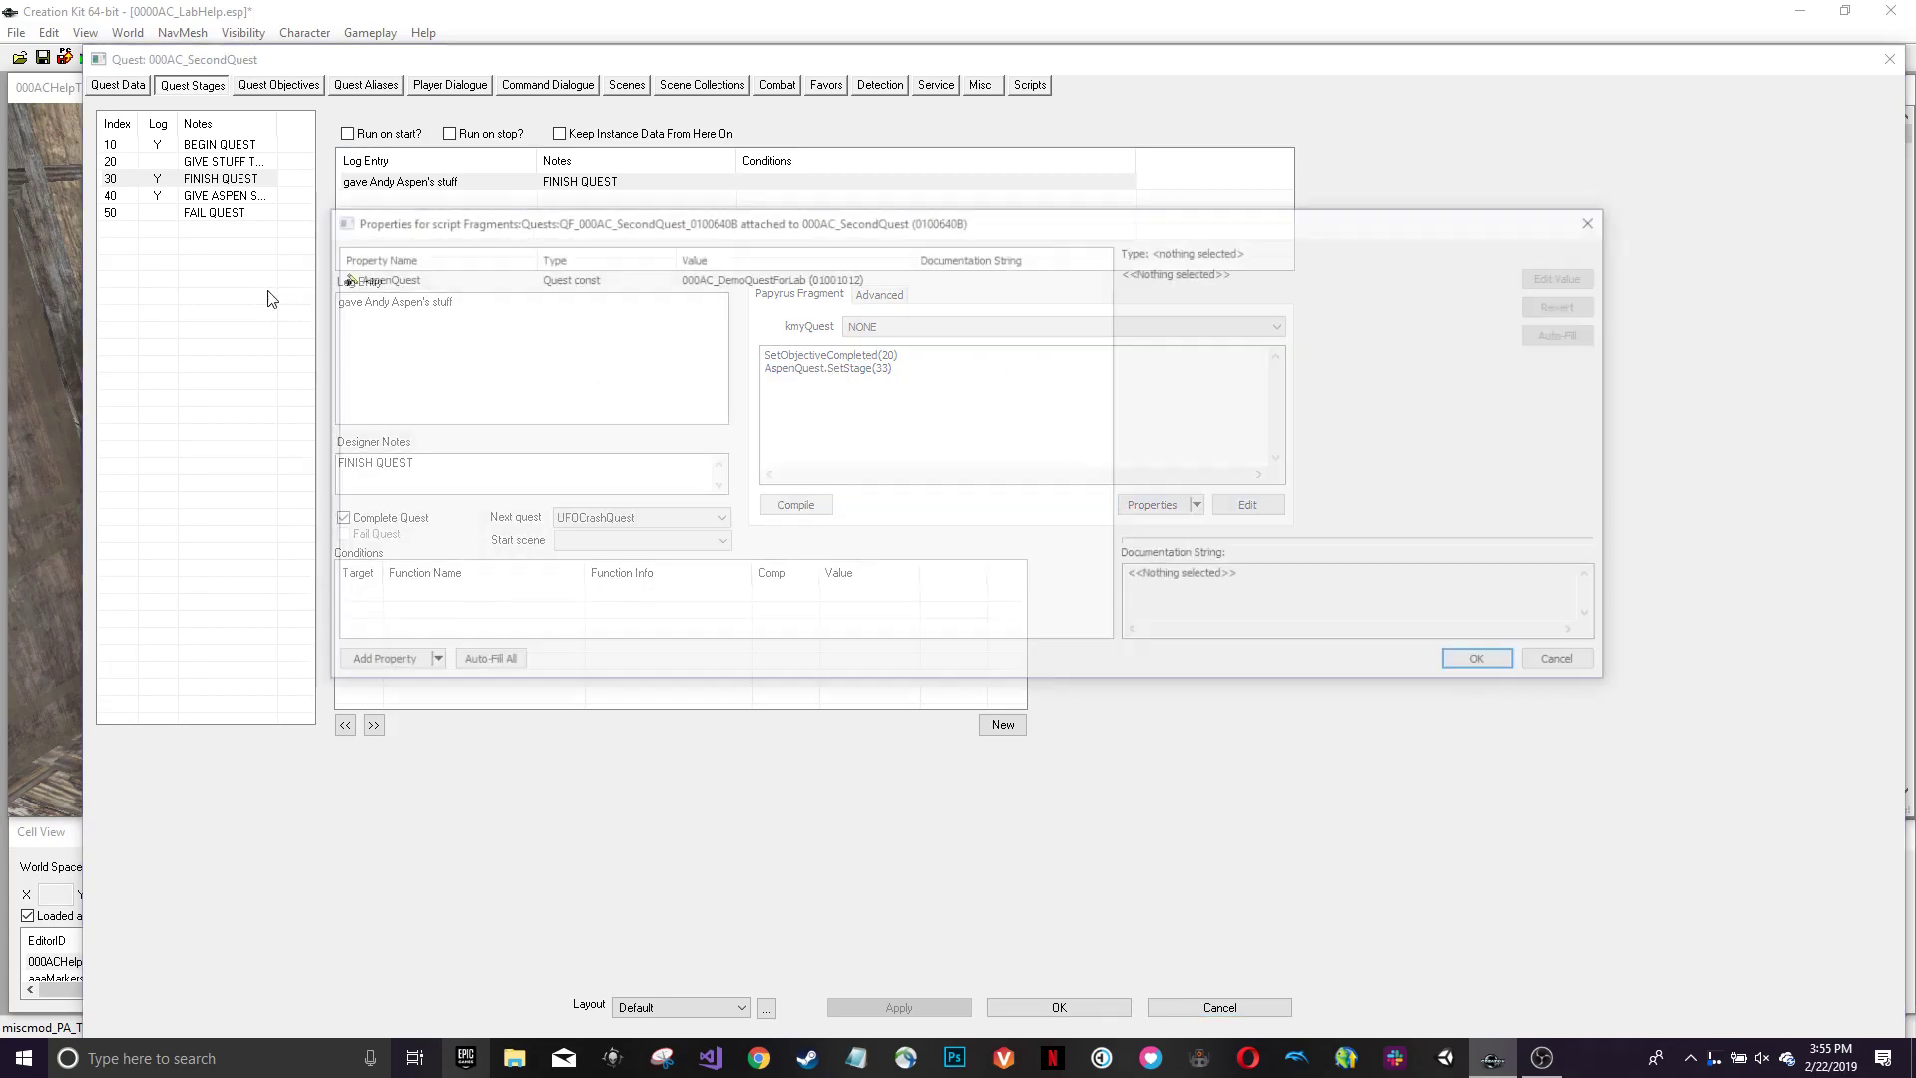
left_click(433, 284)
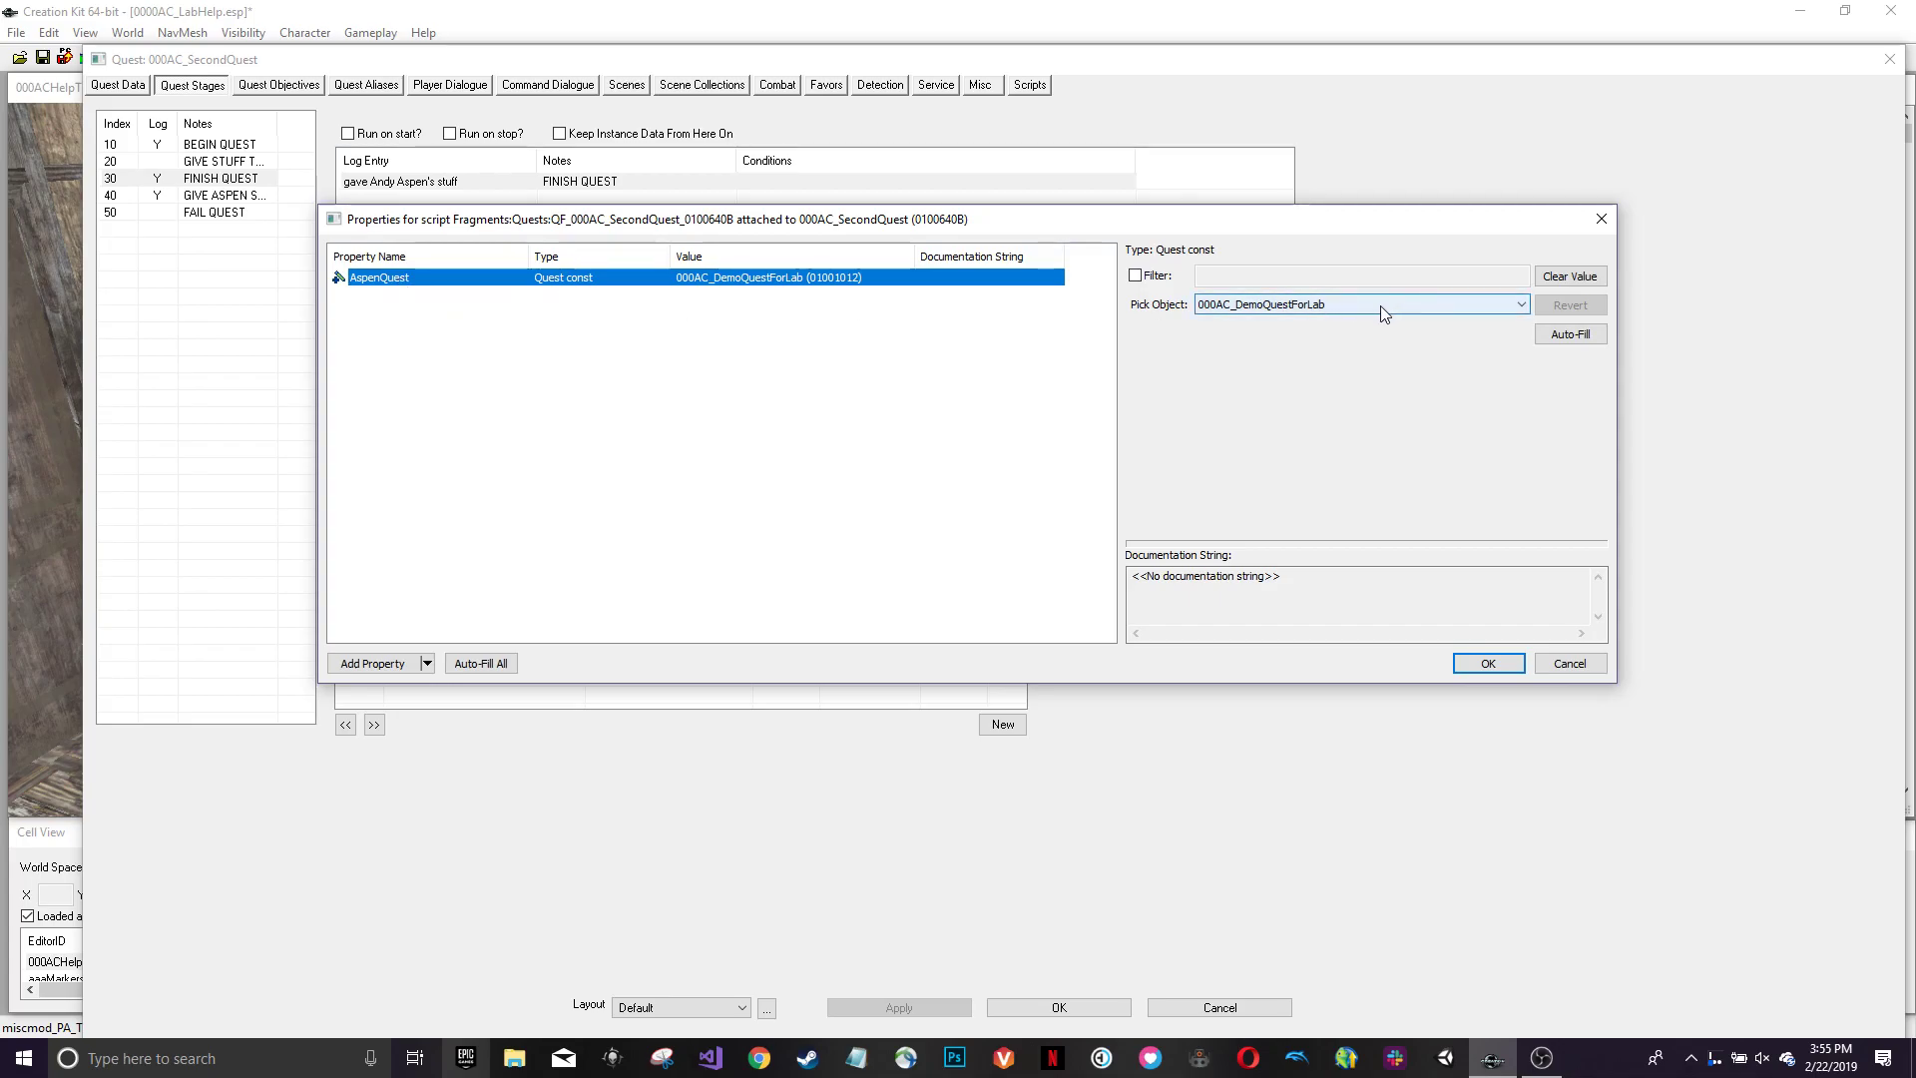
left_click(1489, 663)
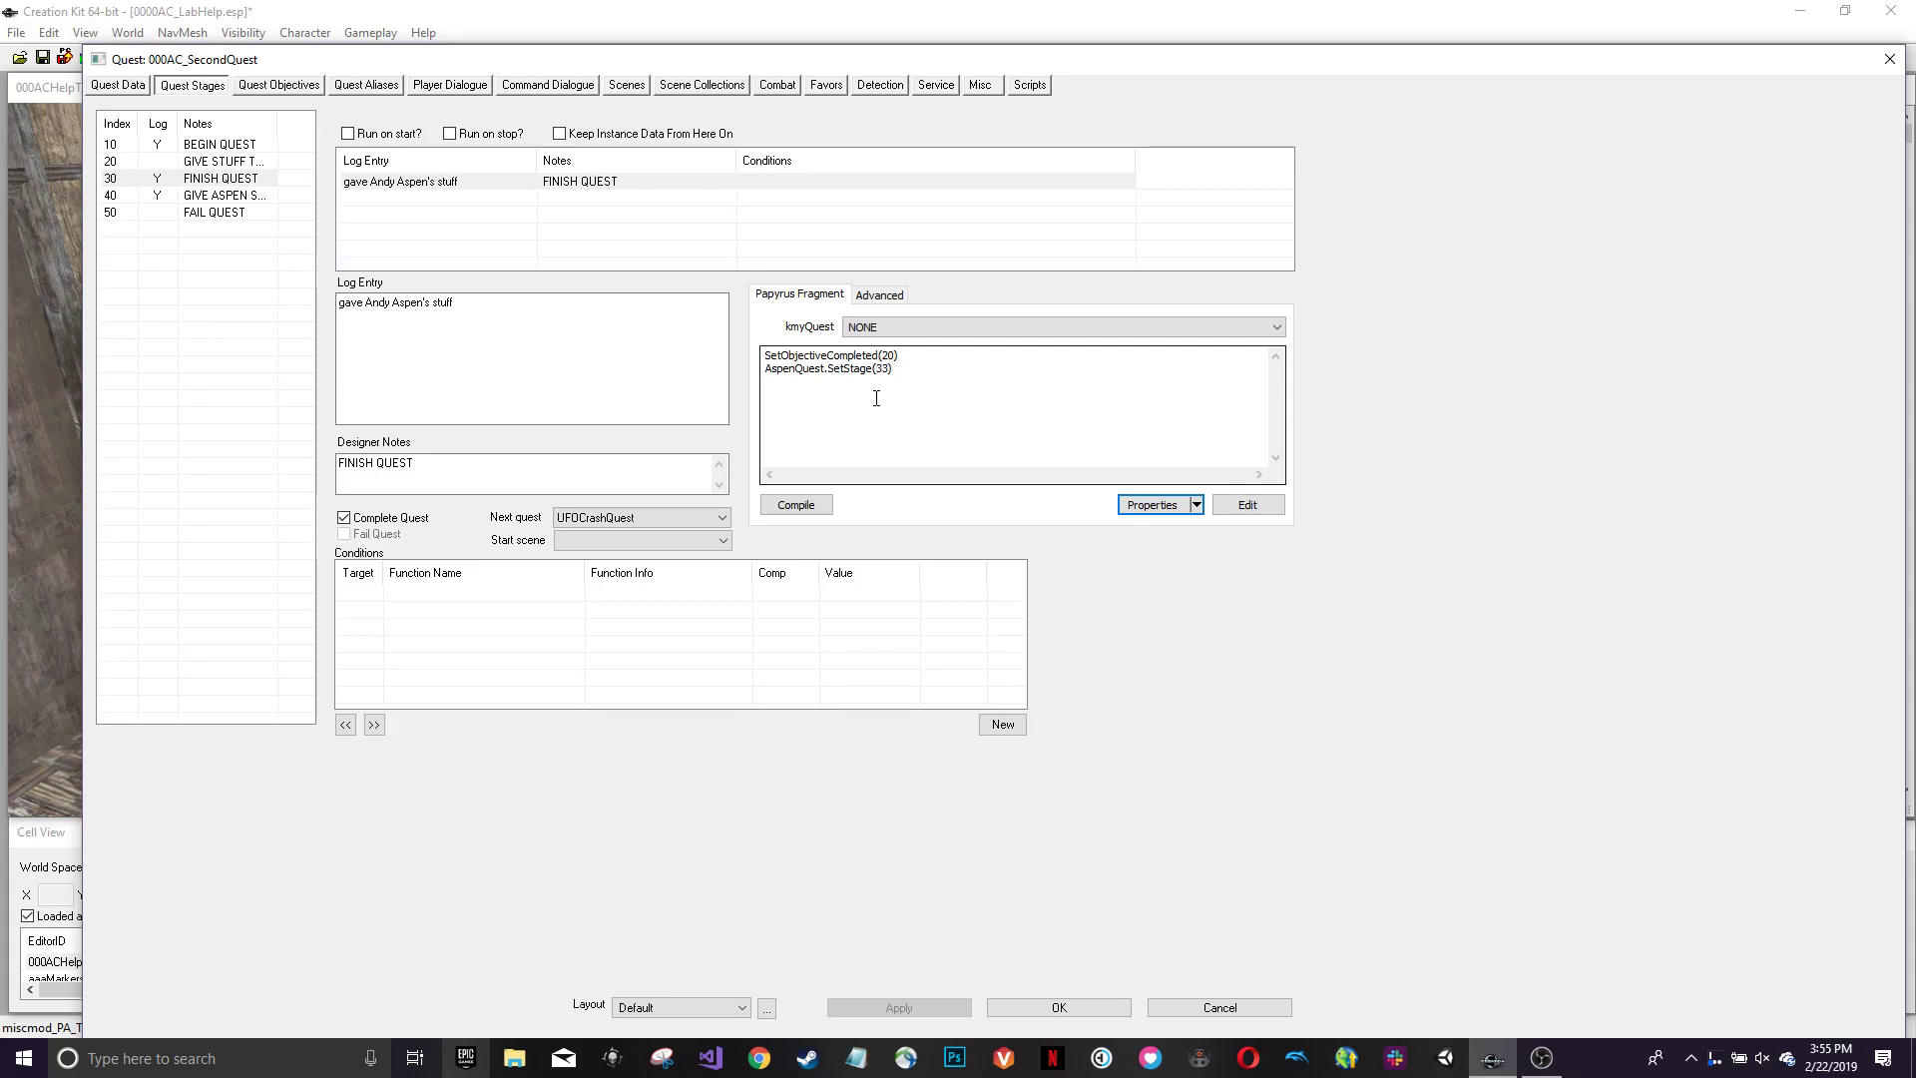
left_click(1043, 1004)
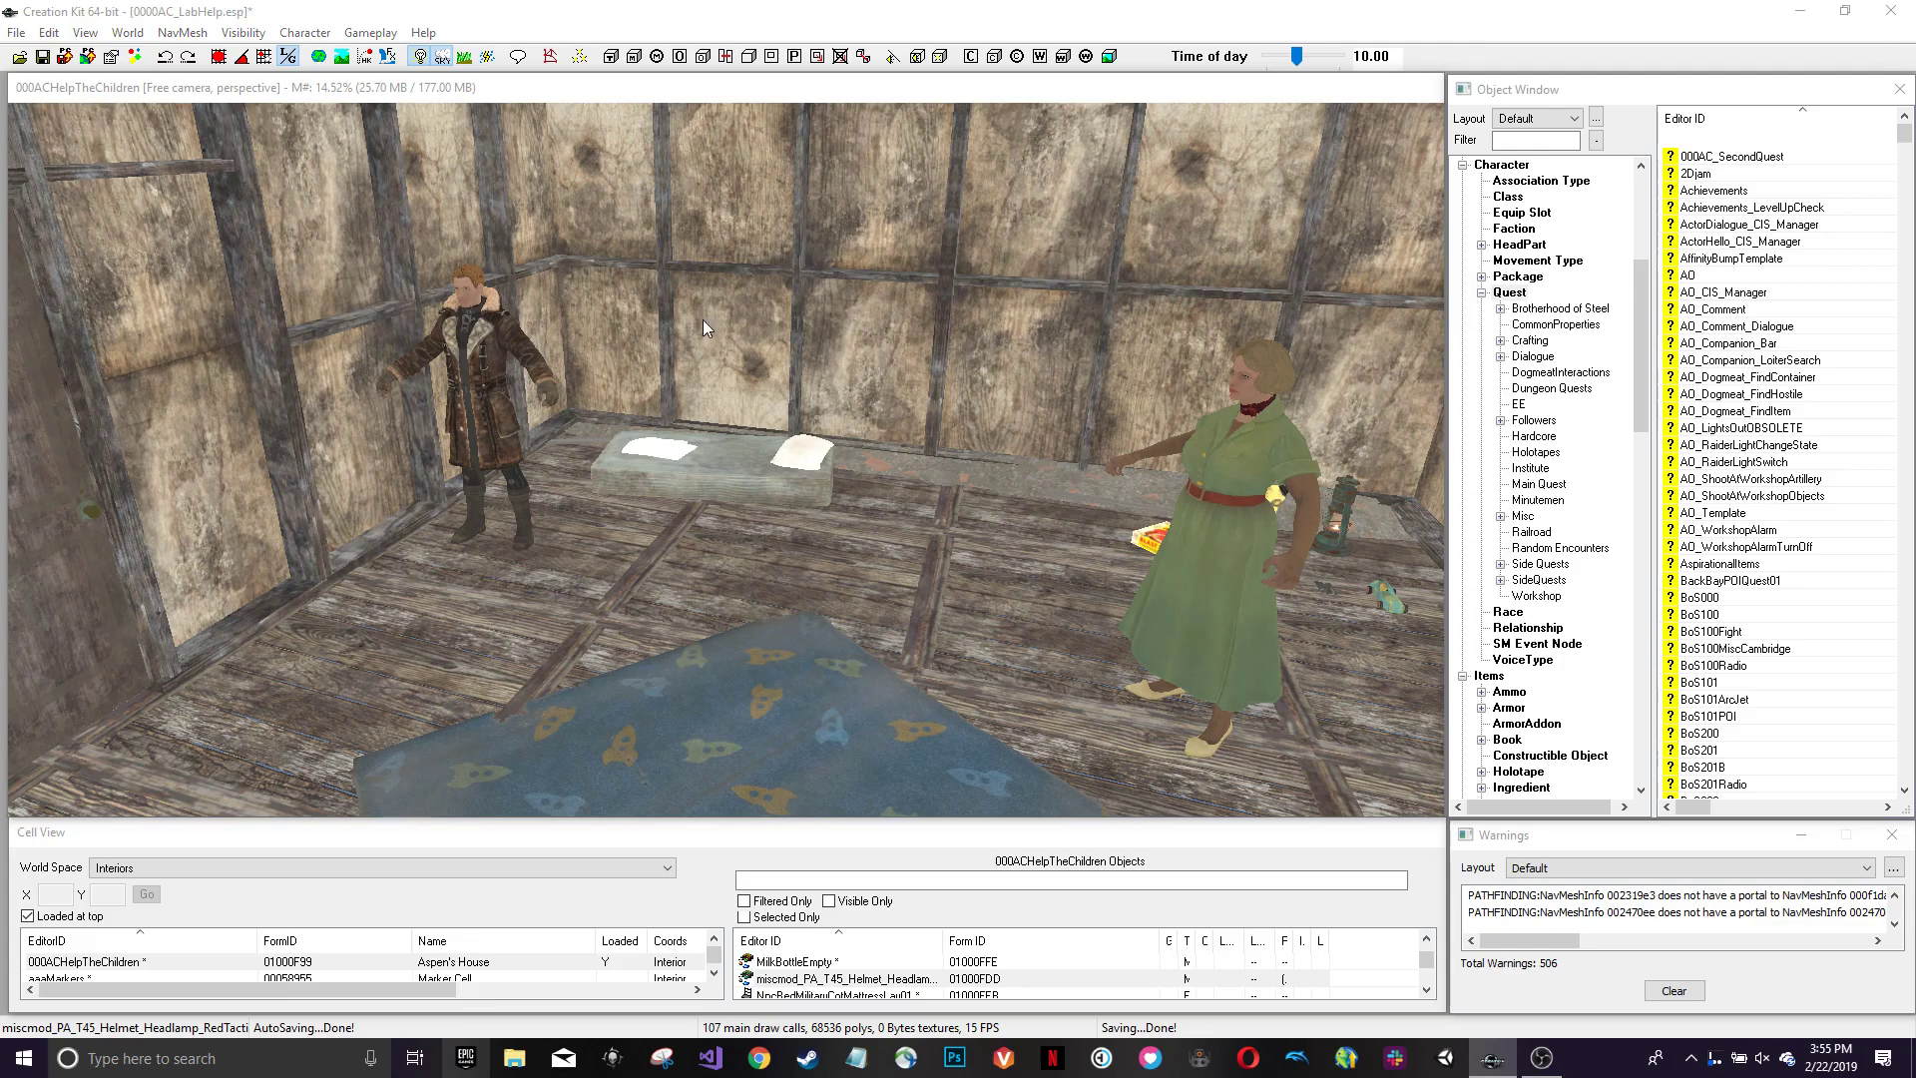
- Open 000AC_DemoQuestForLab and review its ANDY GIVE stage 33 and the scene in which Aspen reacts to Andy getting the box
double_click(1814, 139)
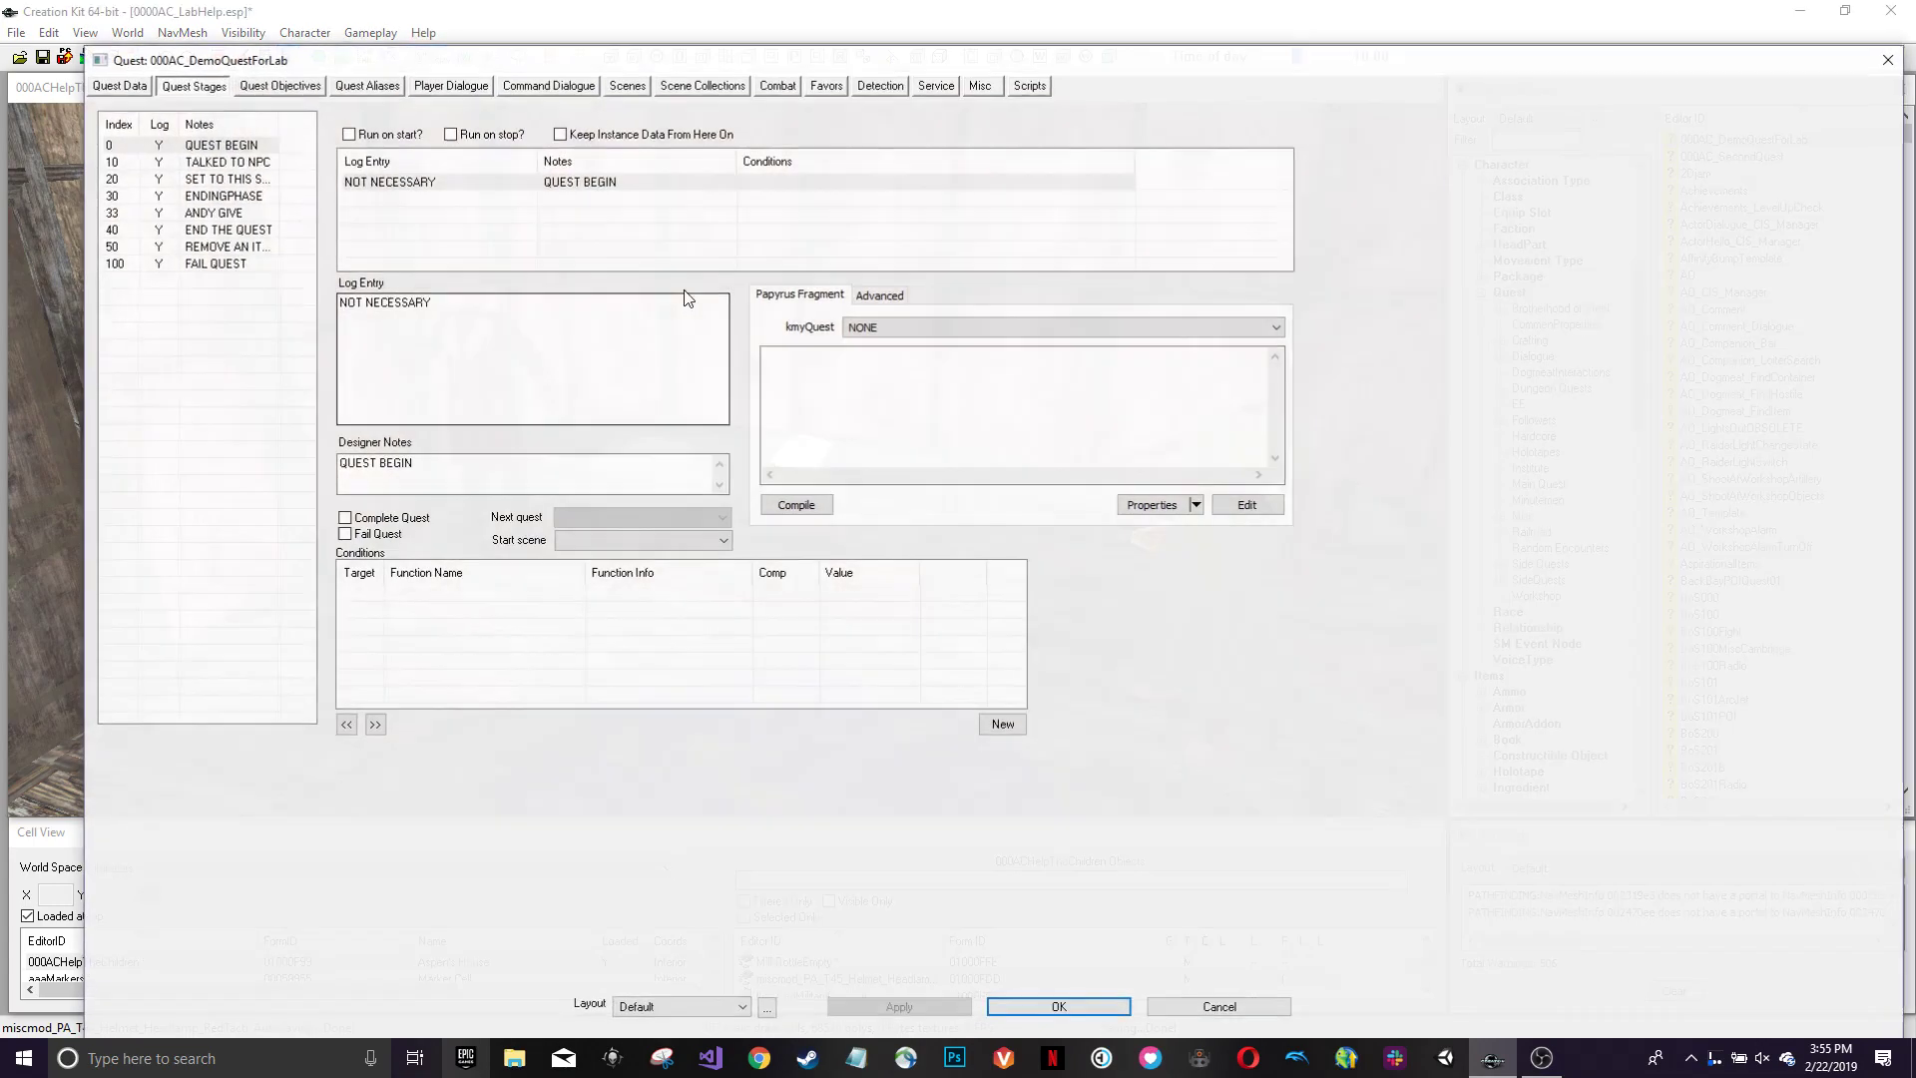
left_click(122, 213)
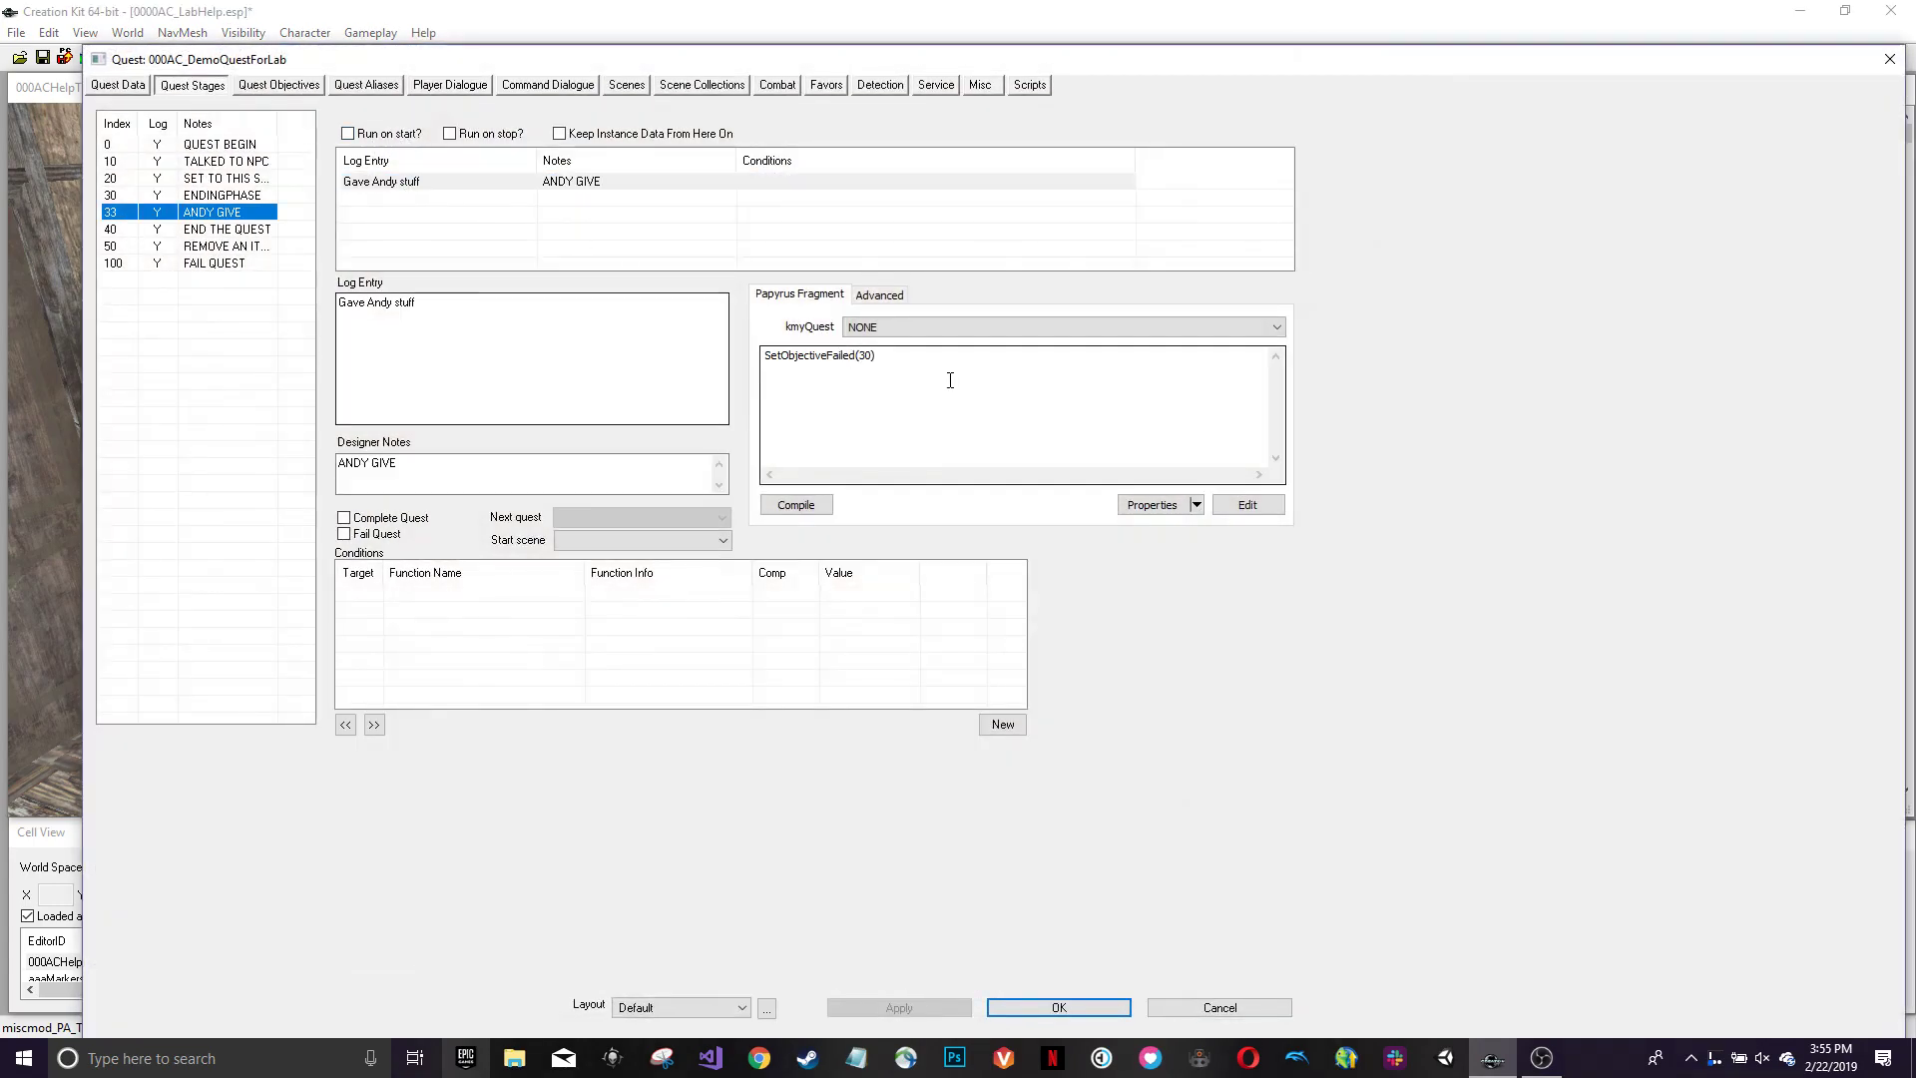
left_click(627, 85)
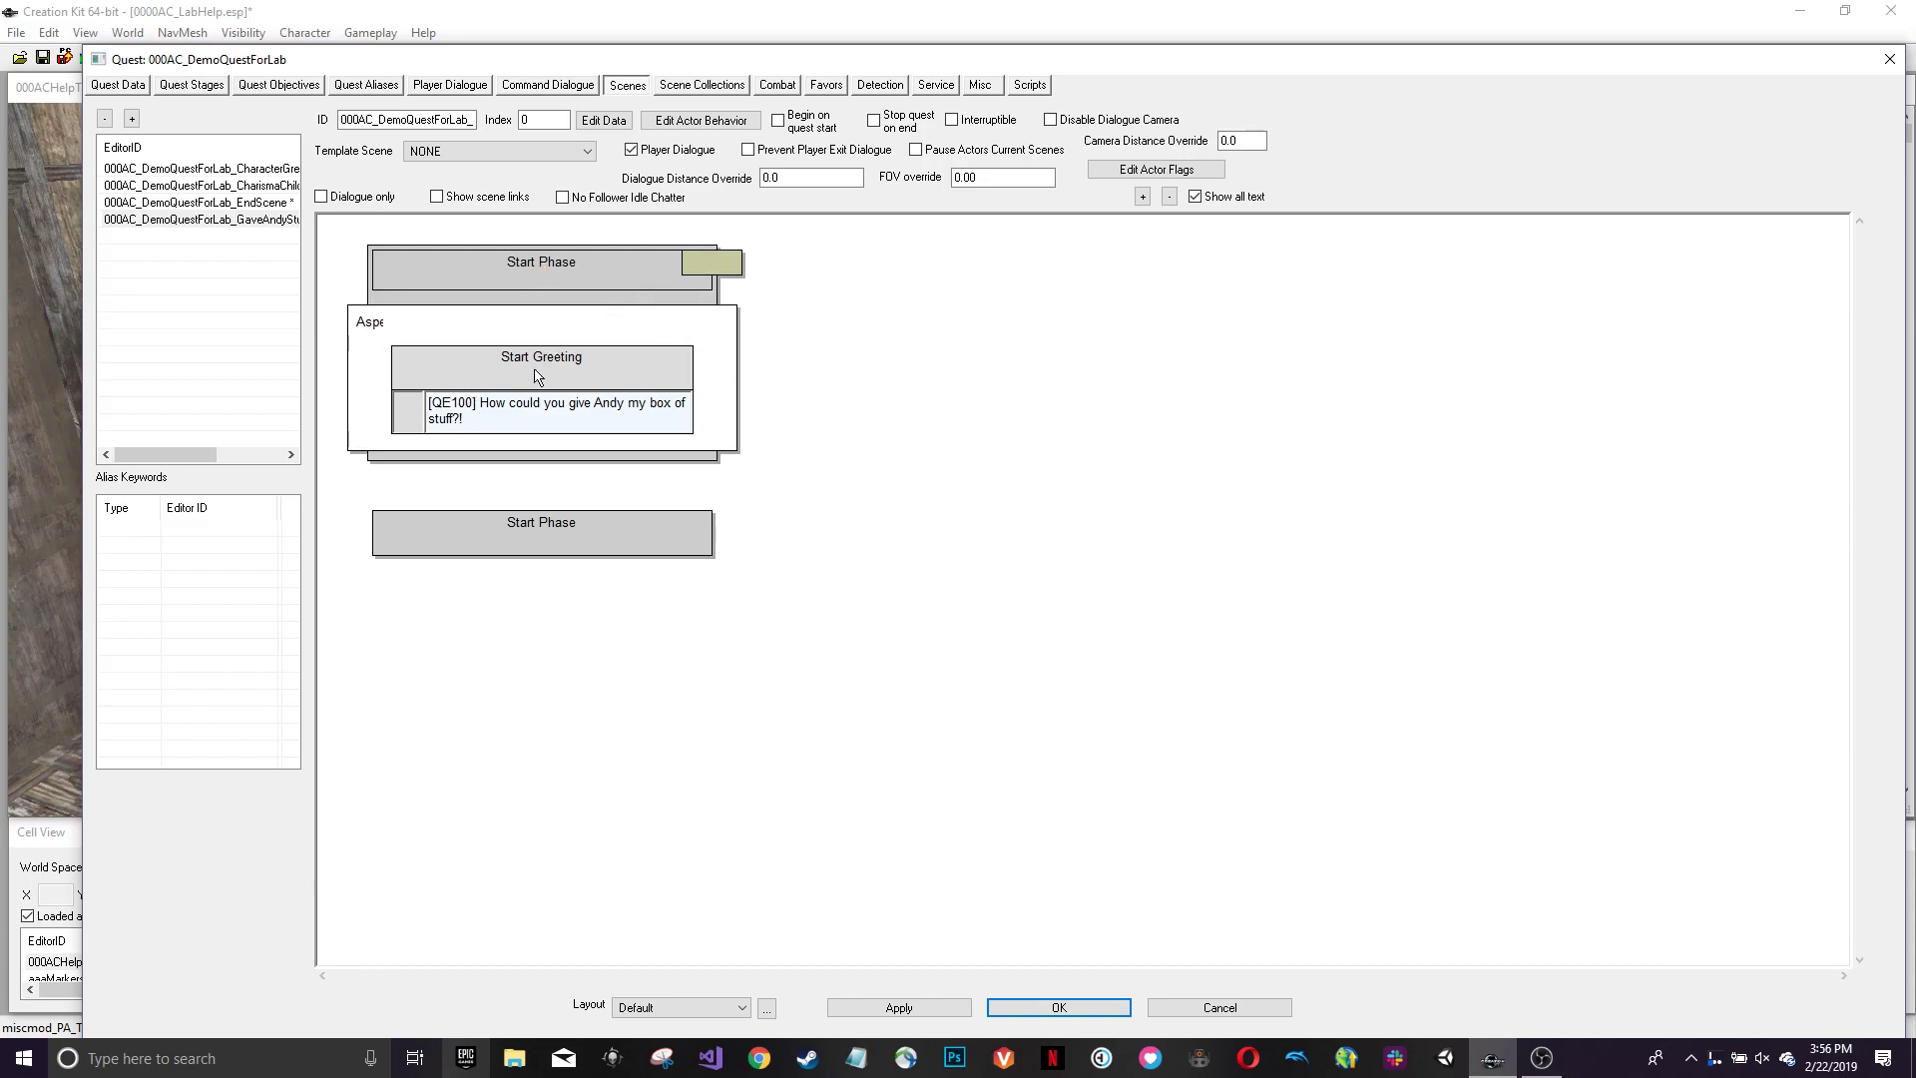
left_click(272, 222)
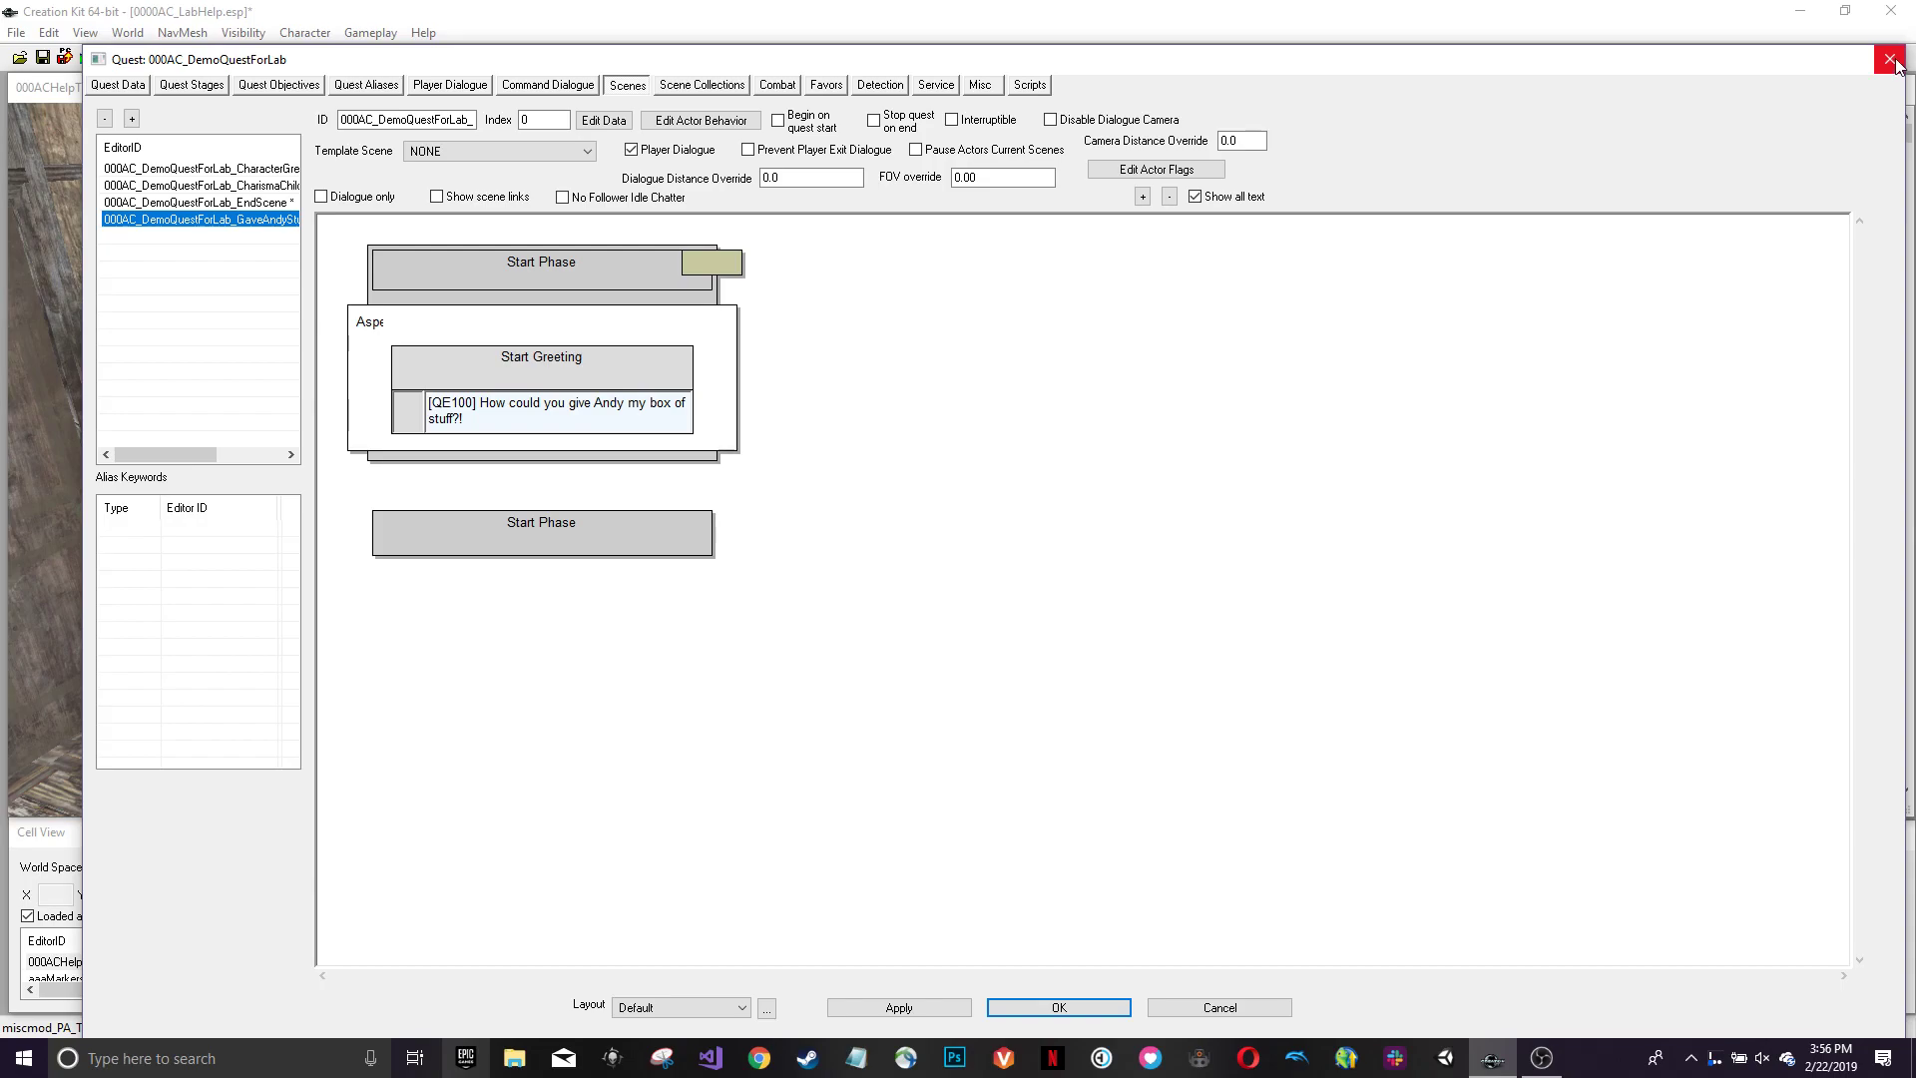
- Move the 000AC_DemoQuestForLab window clear of the object list and examine its END THE QUEST stage's script fragment
left_click_drag(1540, 63, 1692, 298)
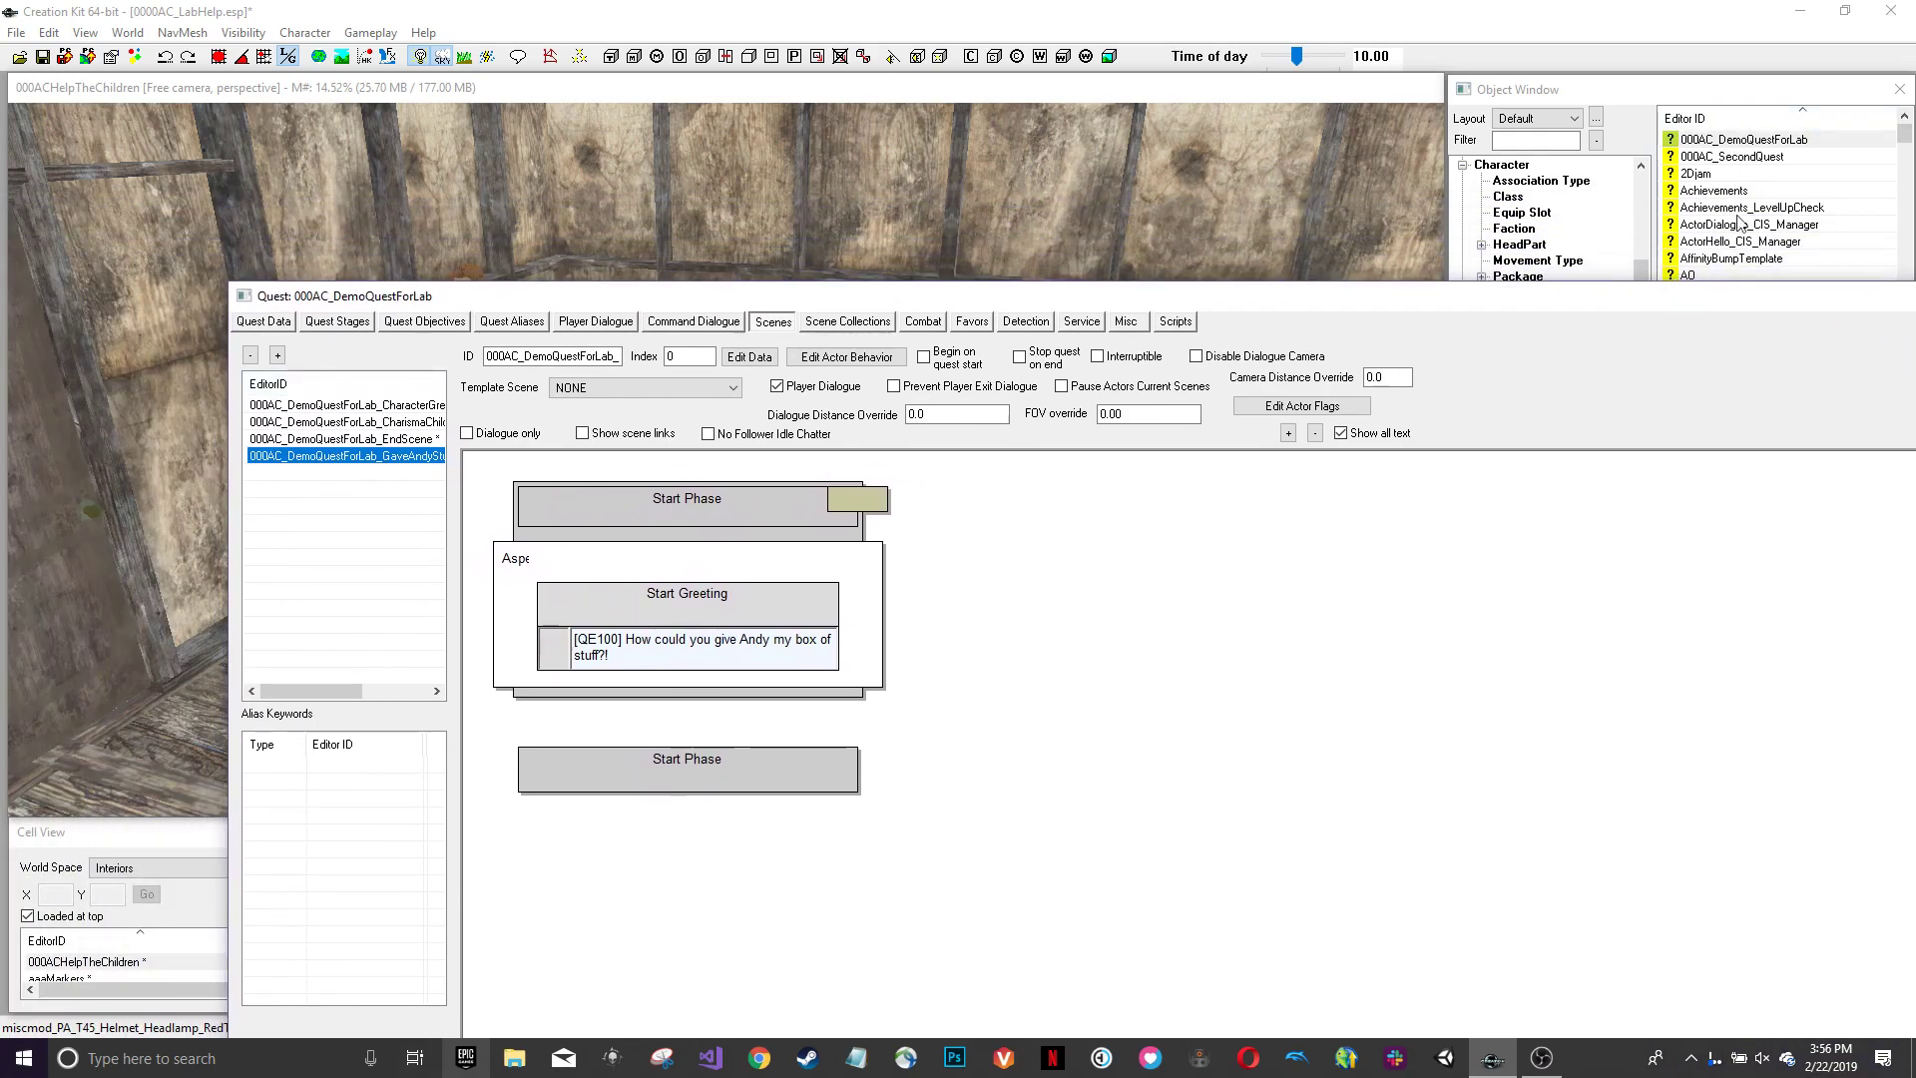
left_click(322, 322)
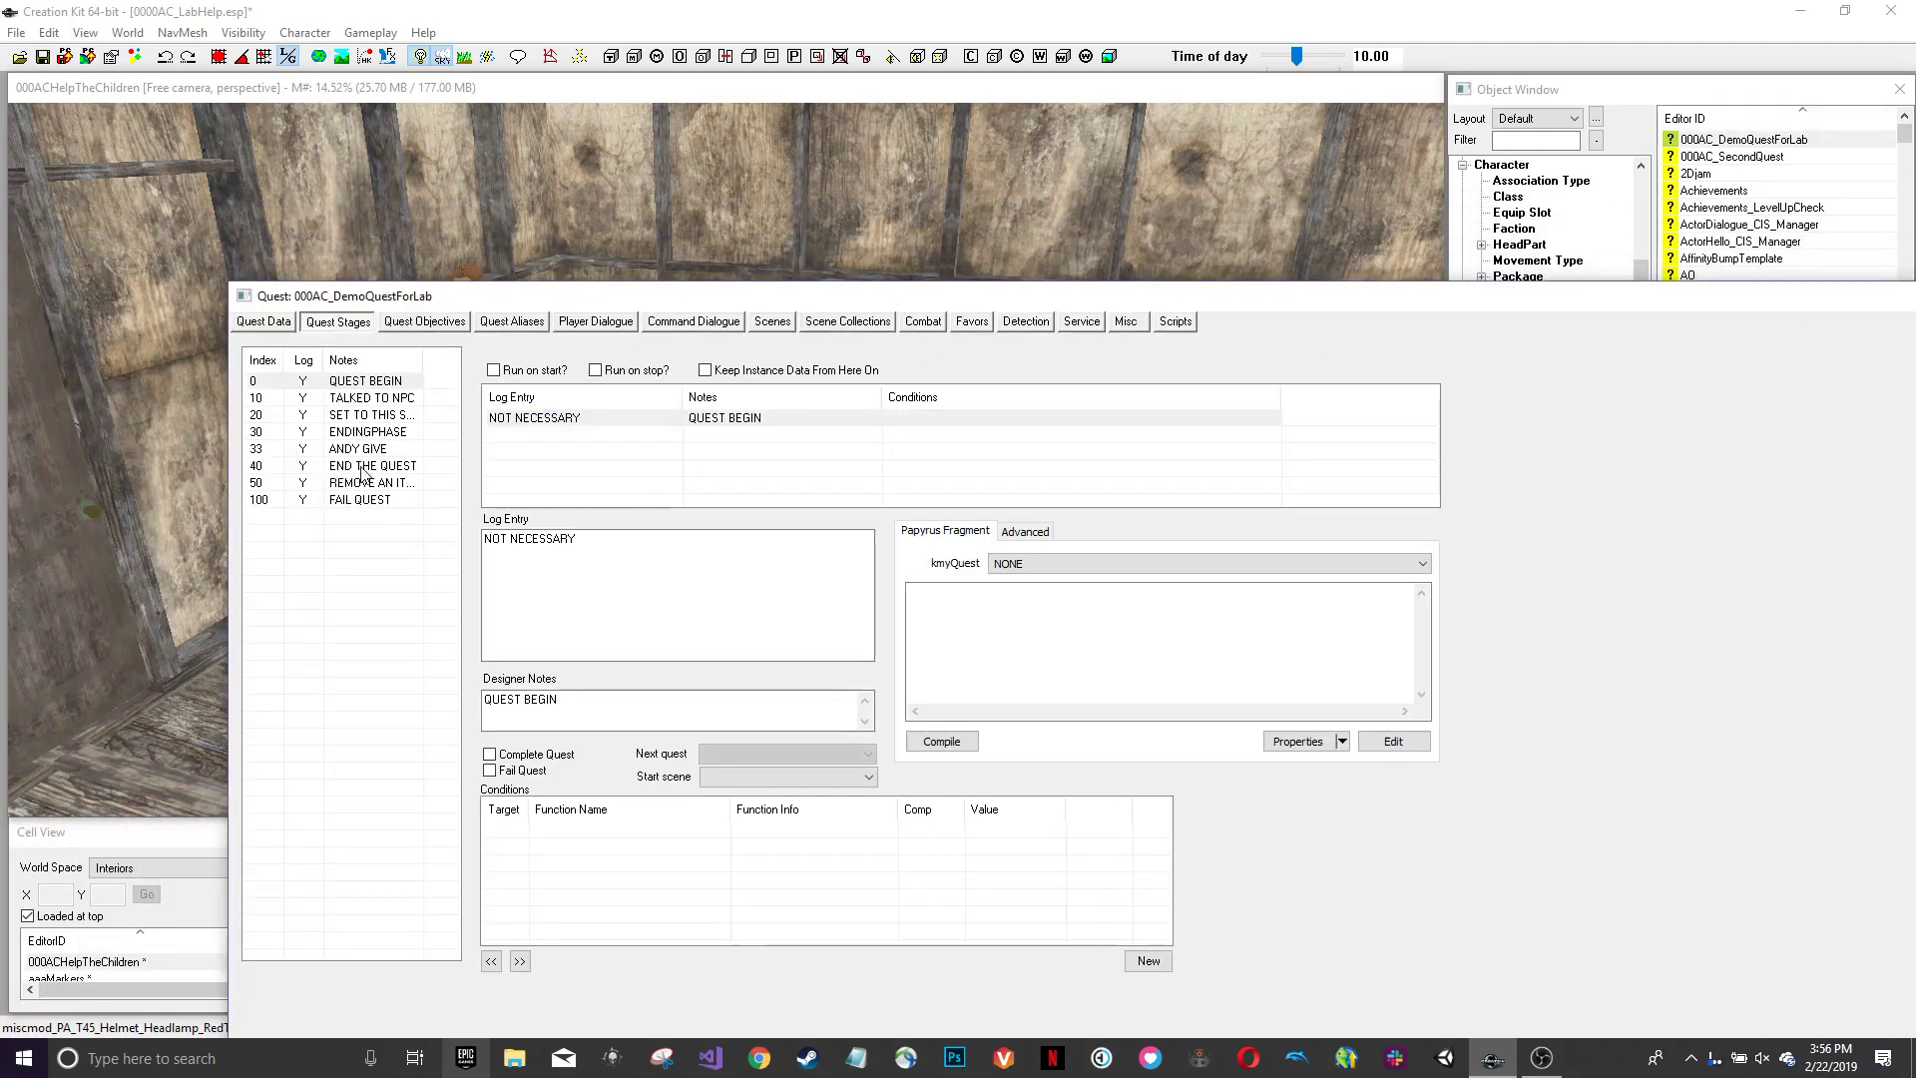
left_click(366, 467)
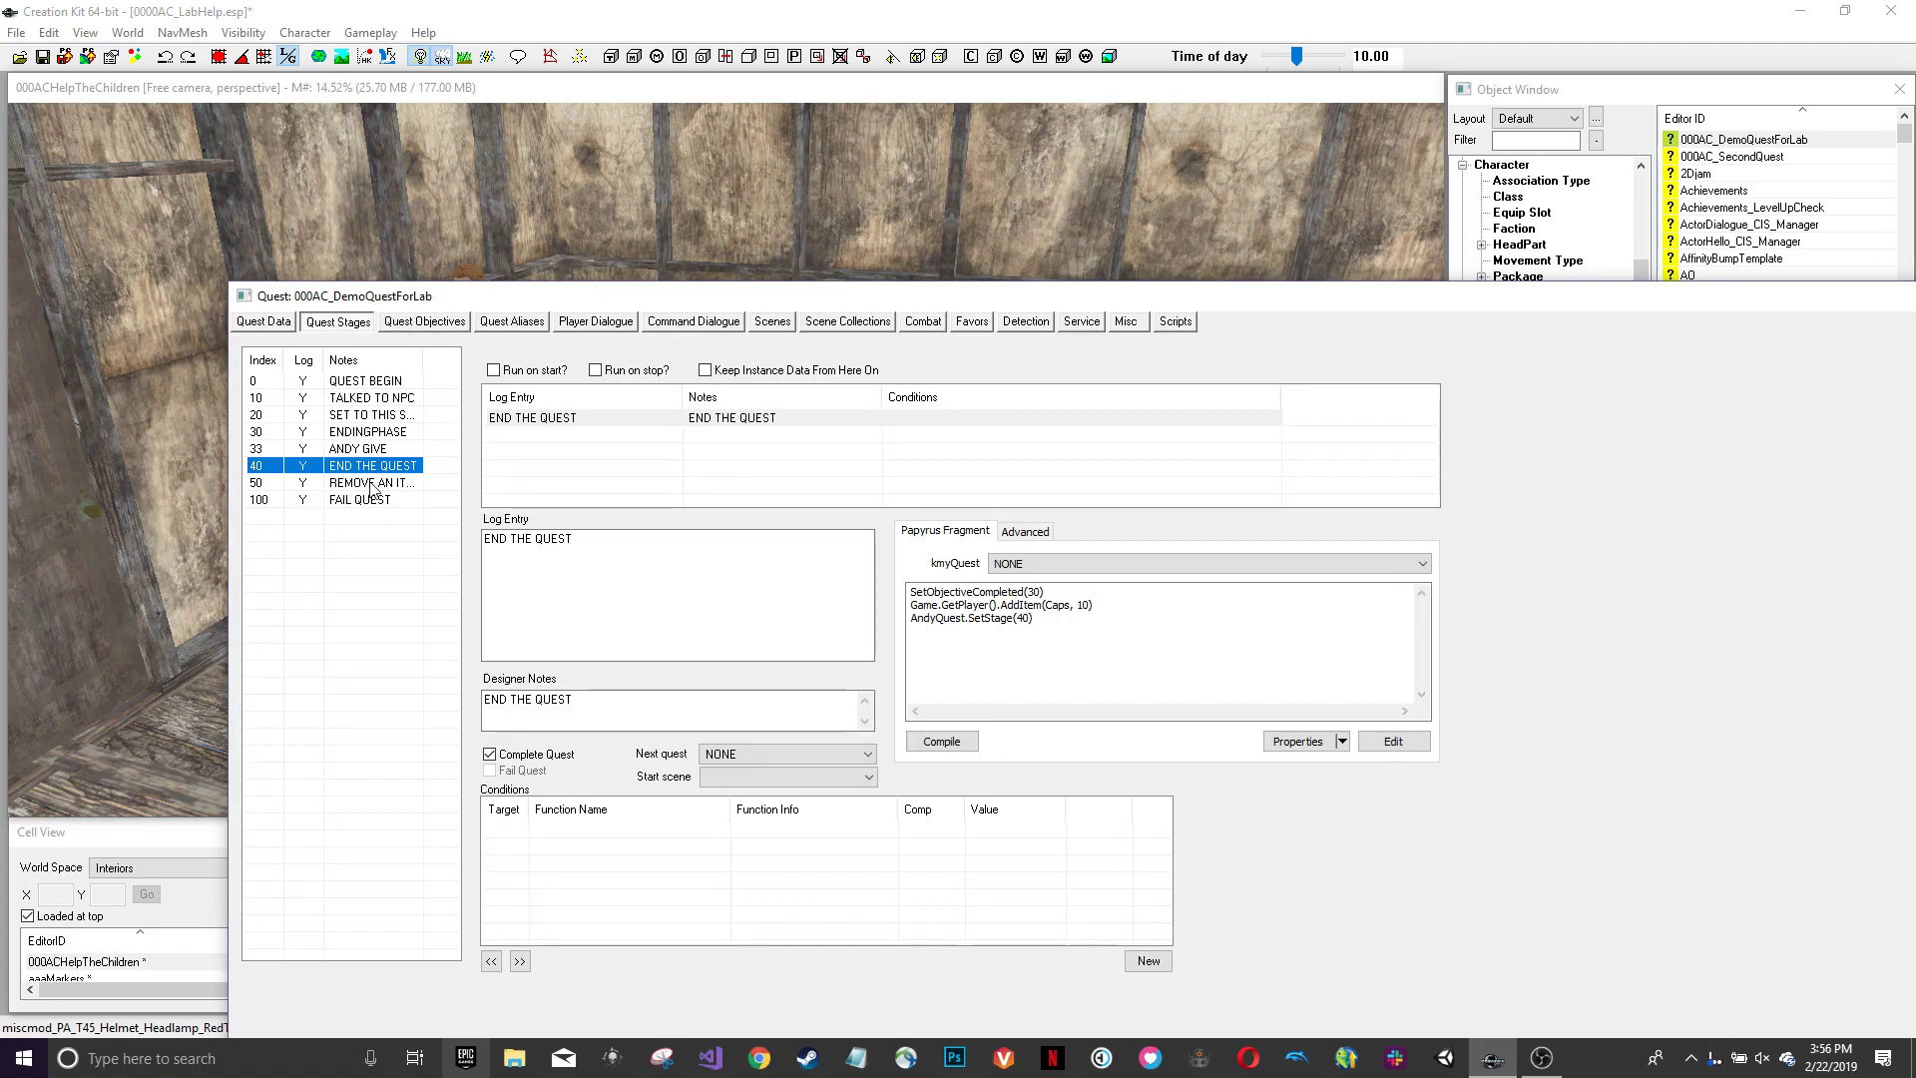
- Open 000AC_SecondQuest and compare its GIVE ASPEN STUFF and FINISH QUEST stages, trying out the Complete Quest option on stage 40
left_click(1797, 163)
double_click(1797, 156)
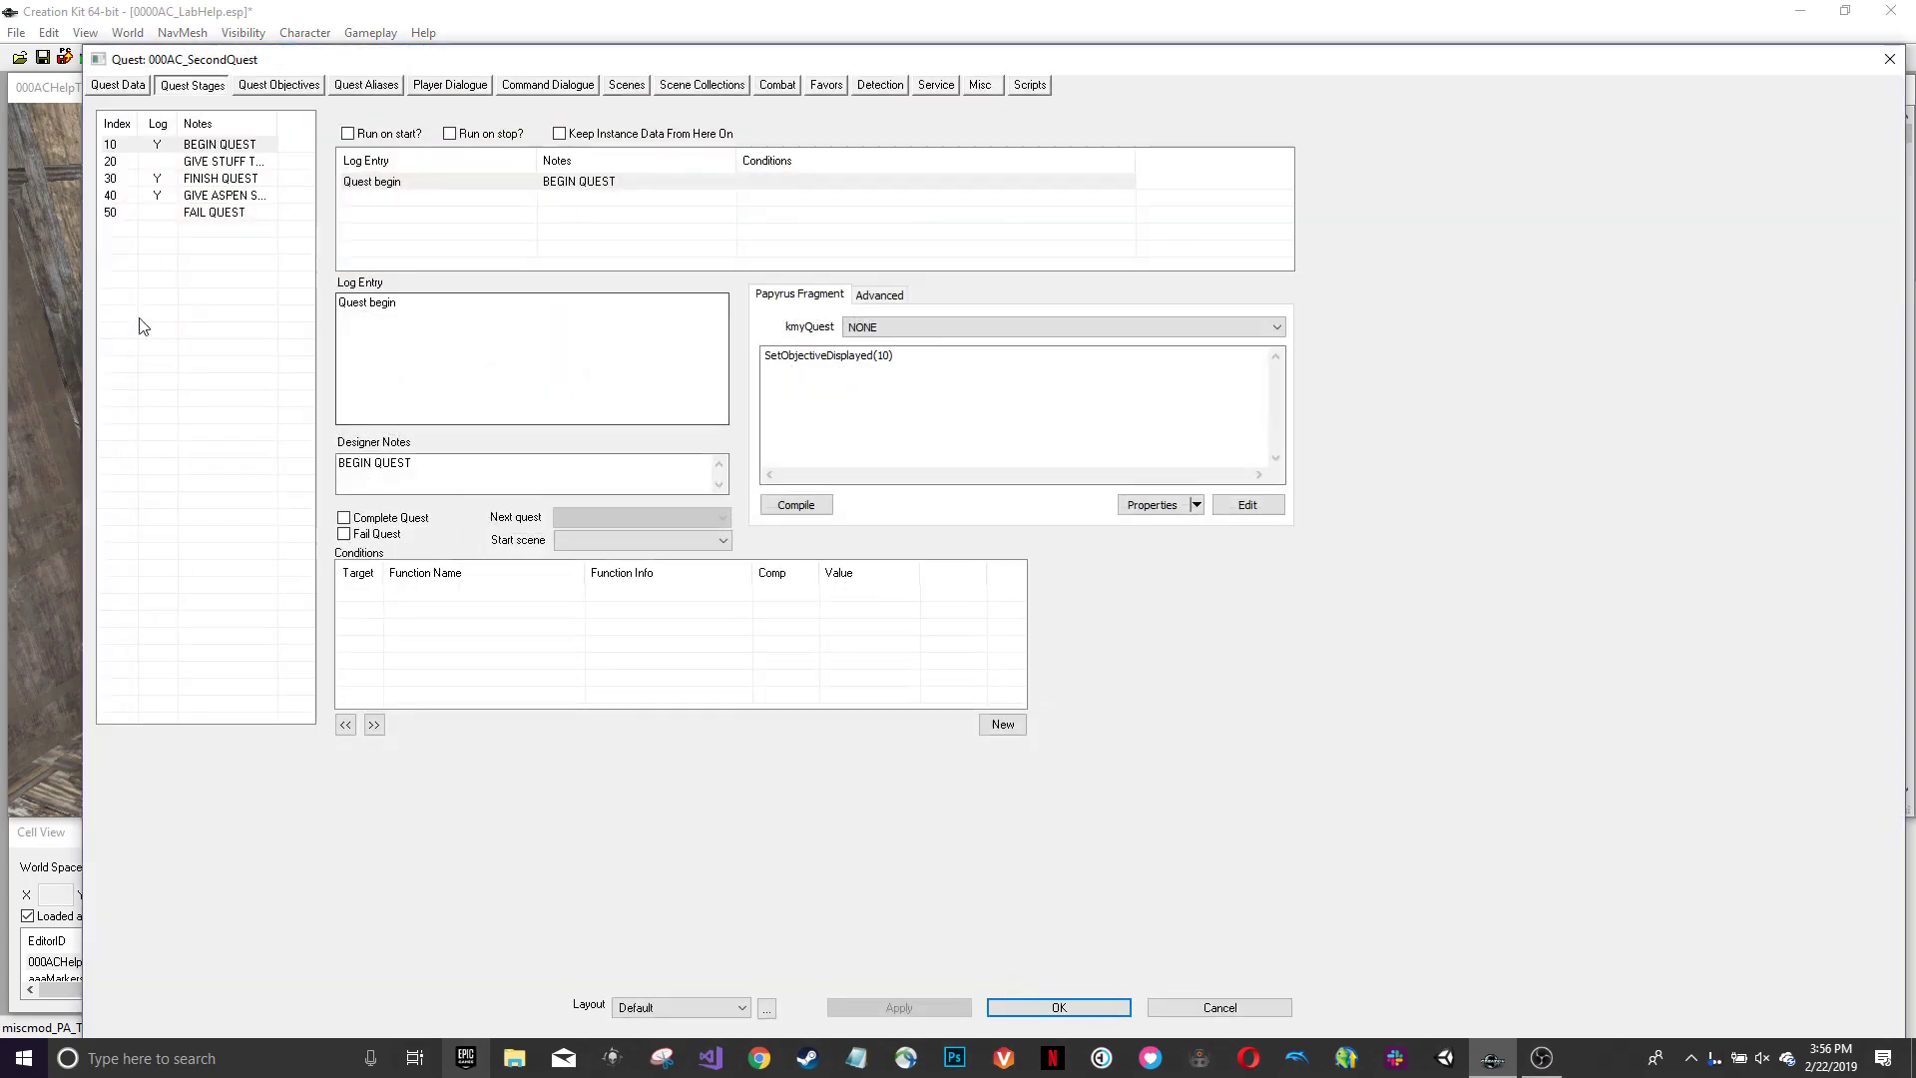
left_click(220, 197)
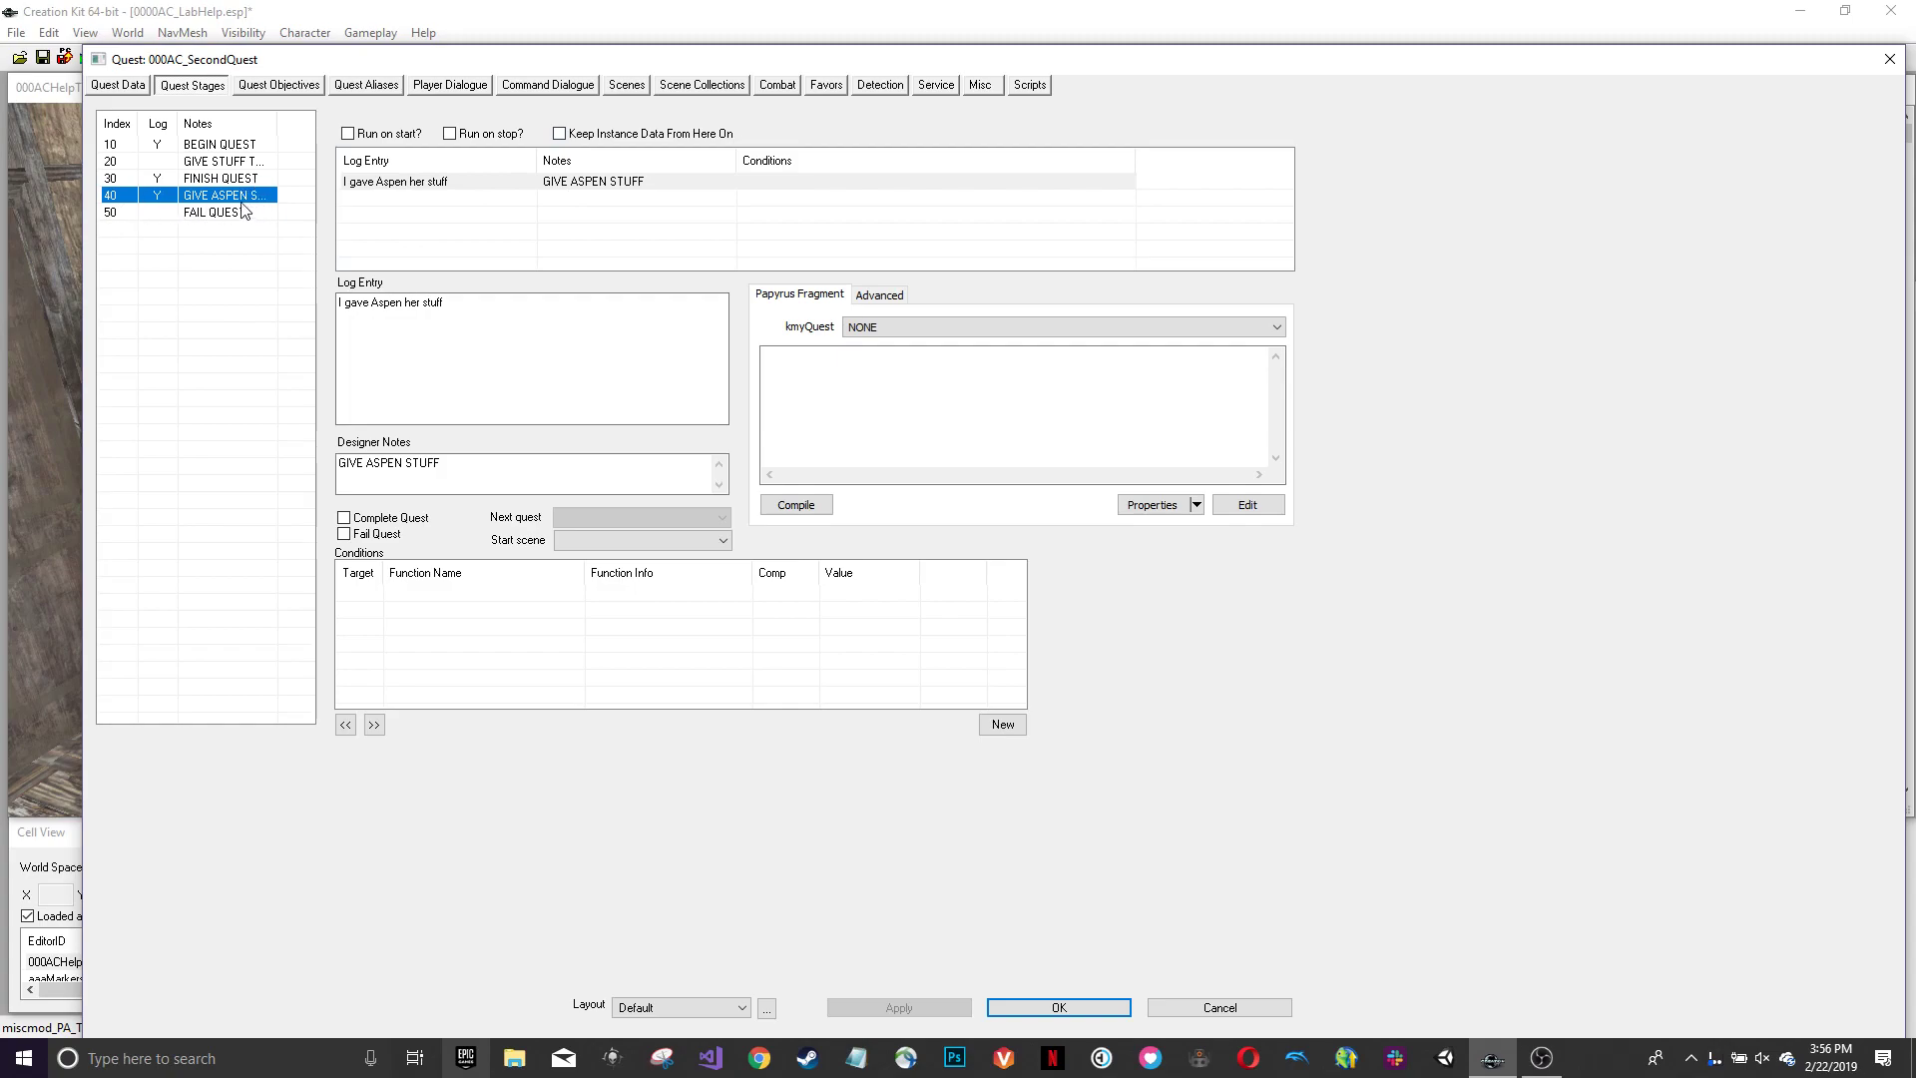
left_click(343, 518)
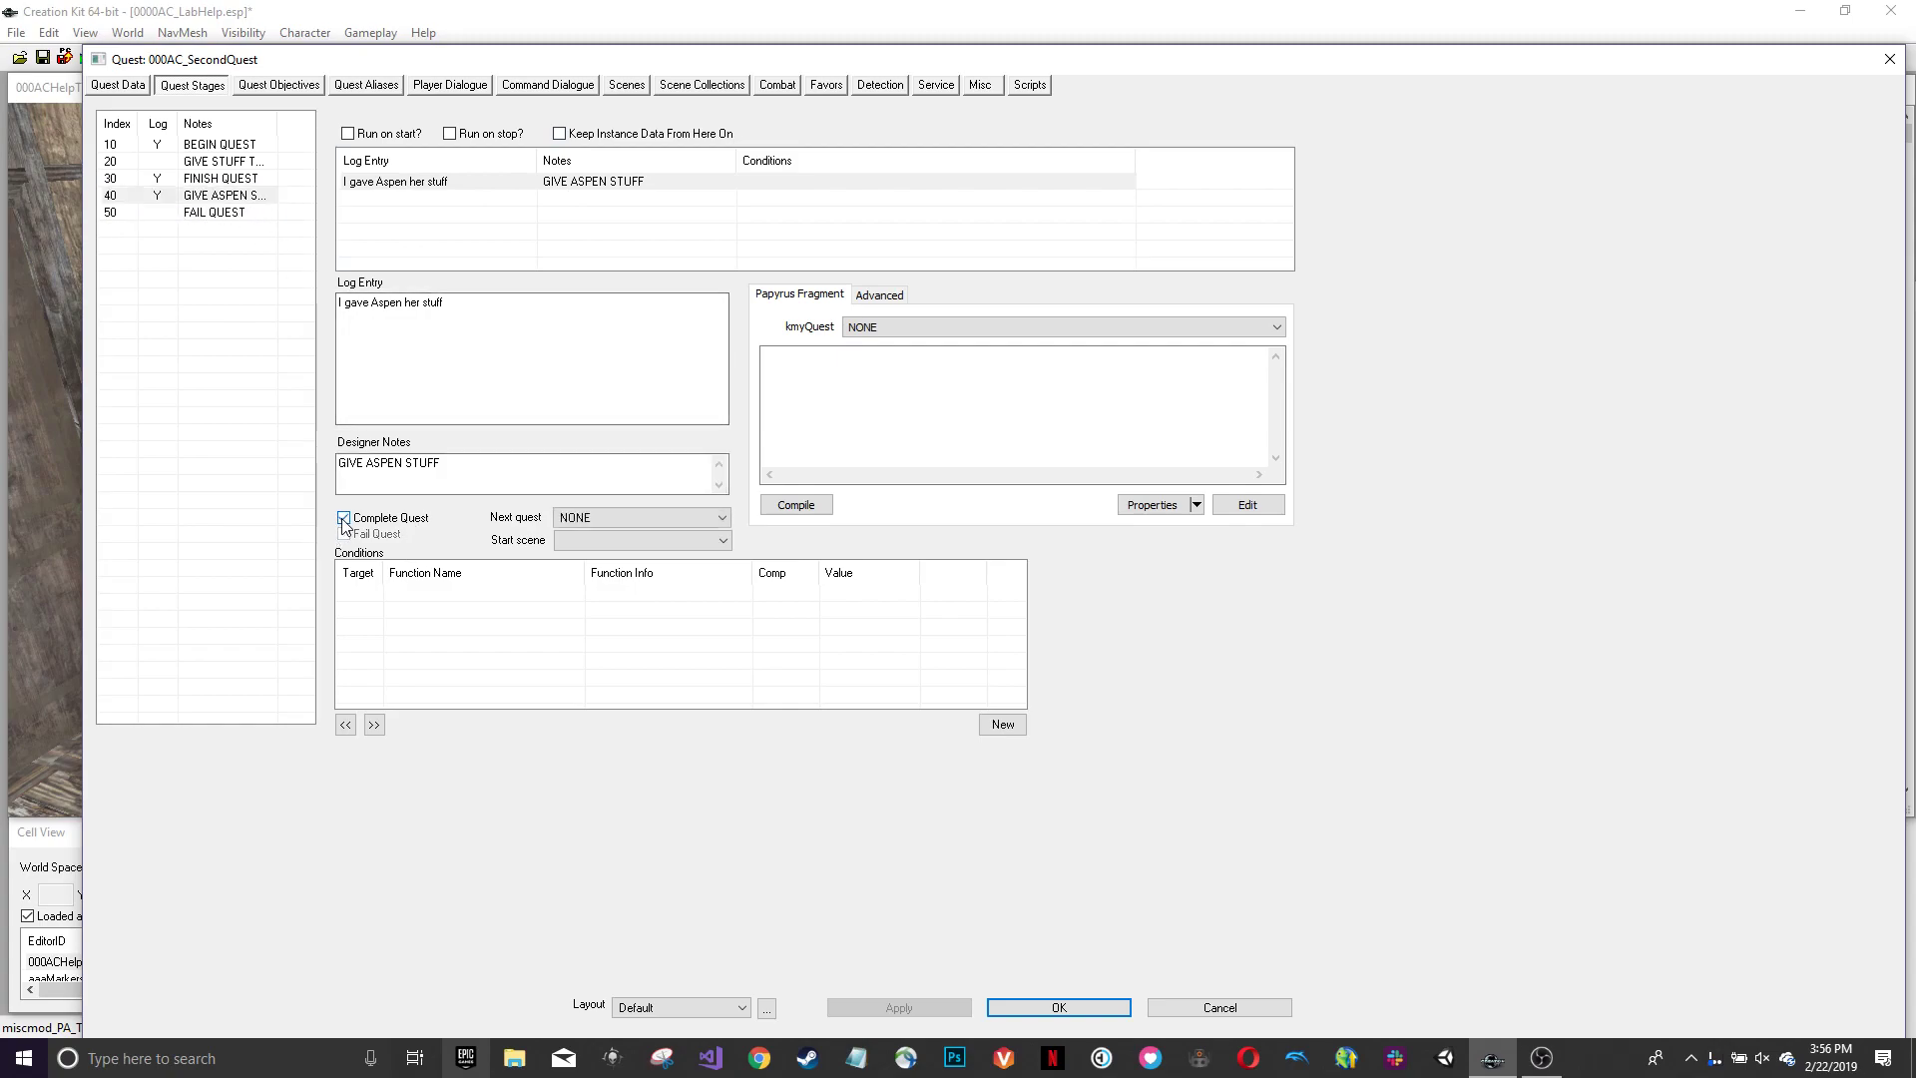
left_click(215, 179)
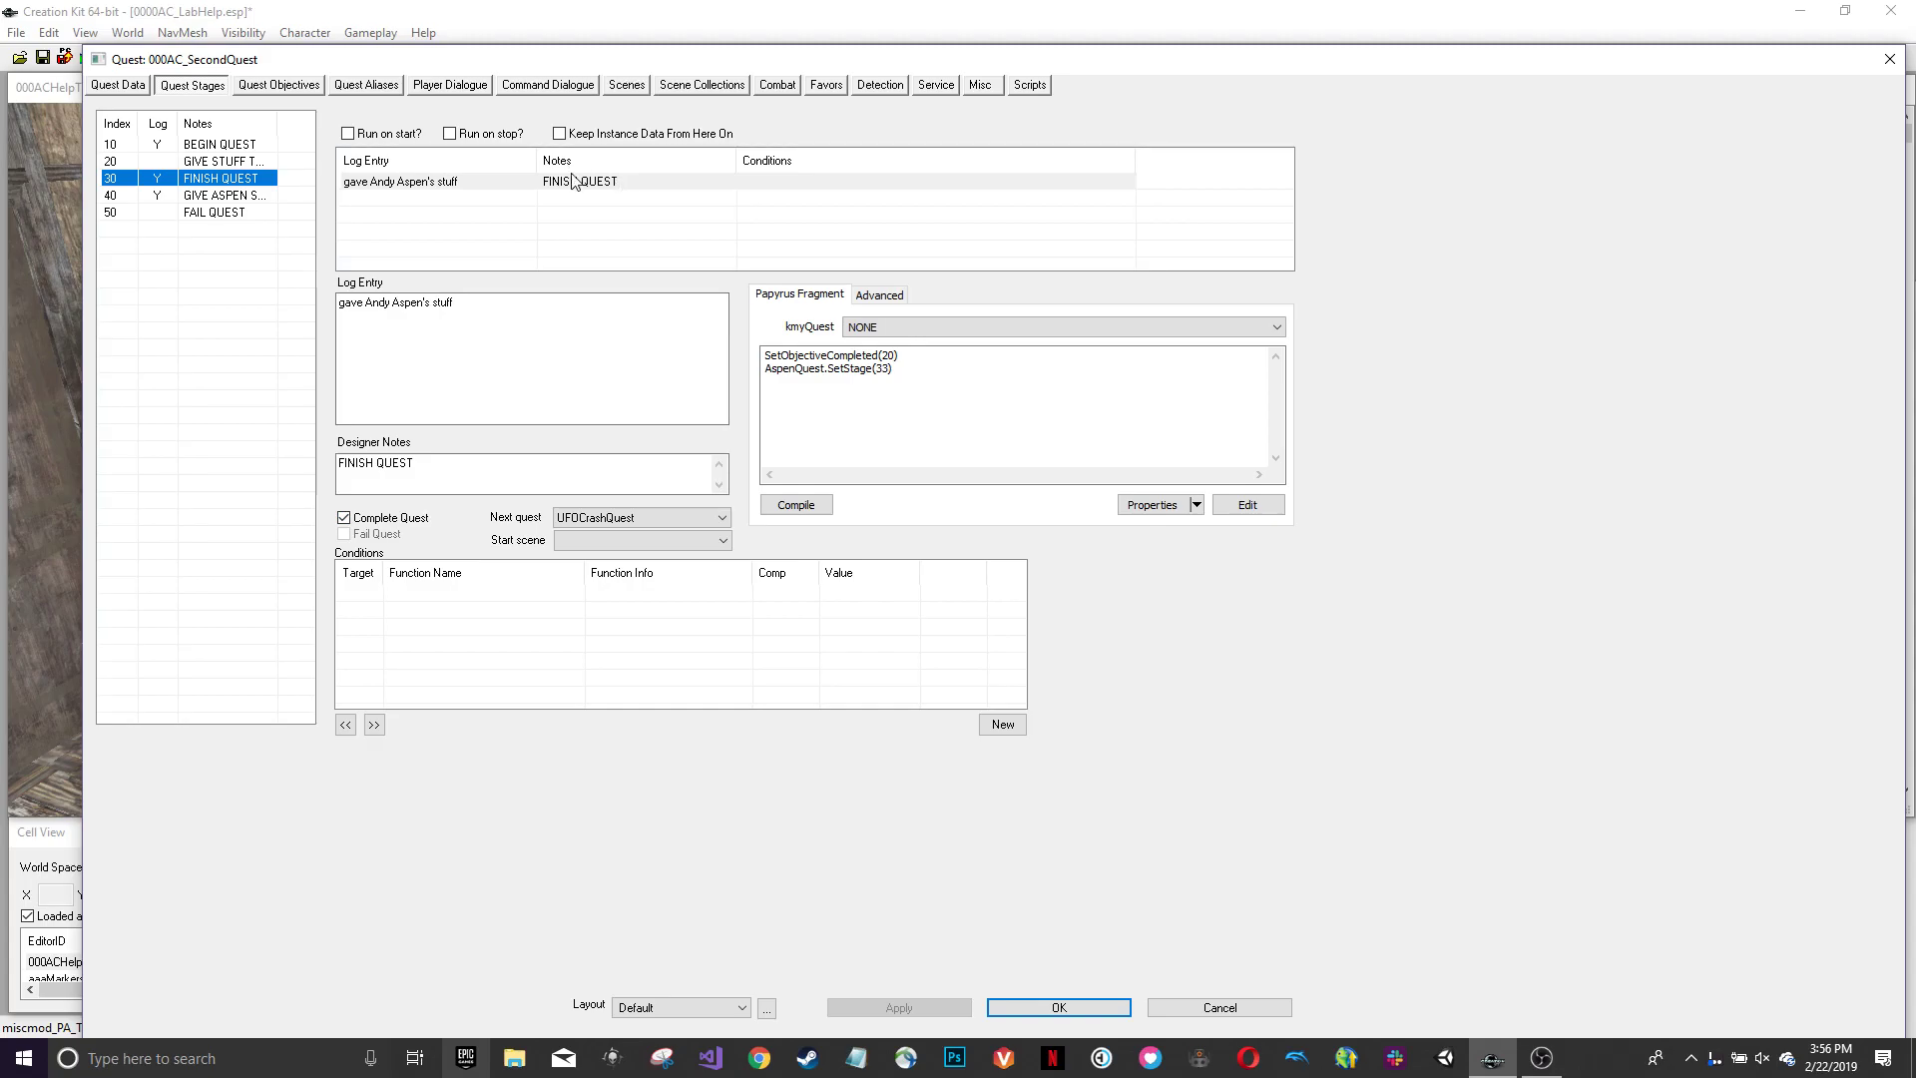
left_click(286, 204)
left_click(268, 199)
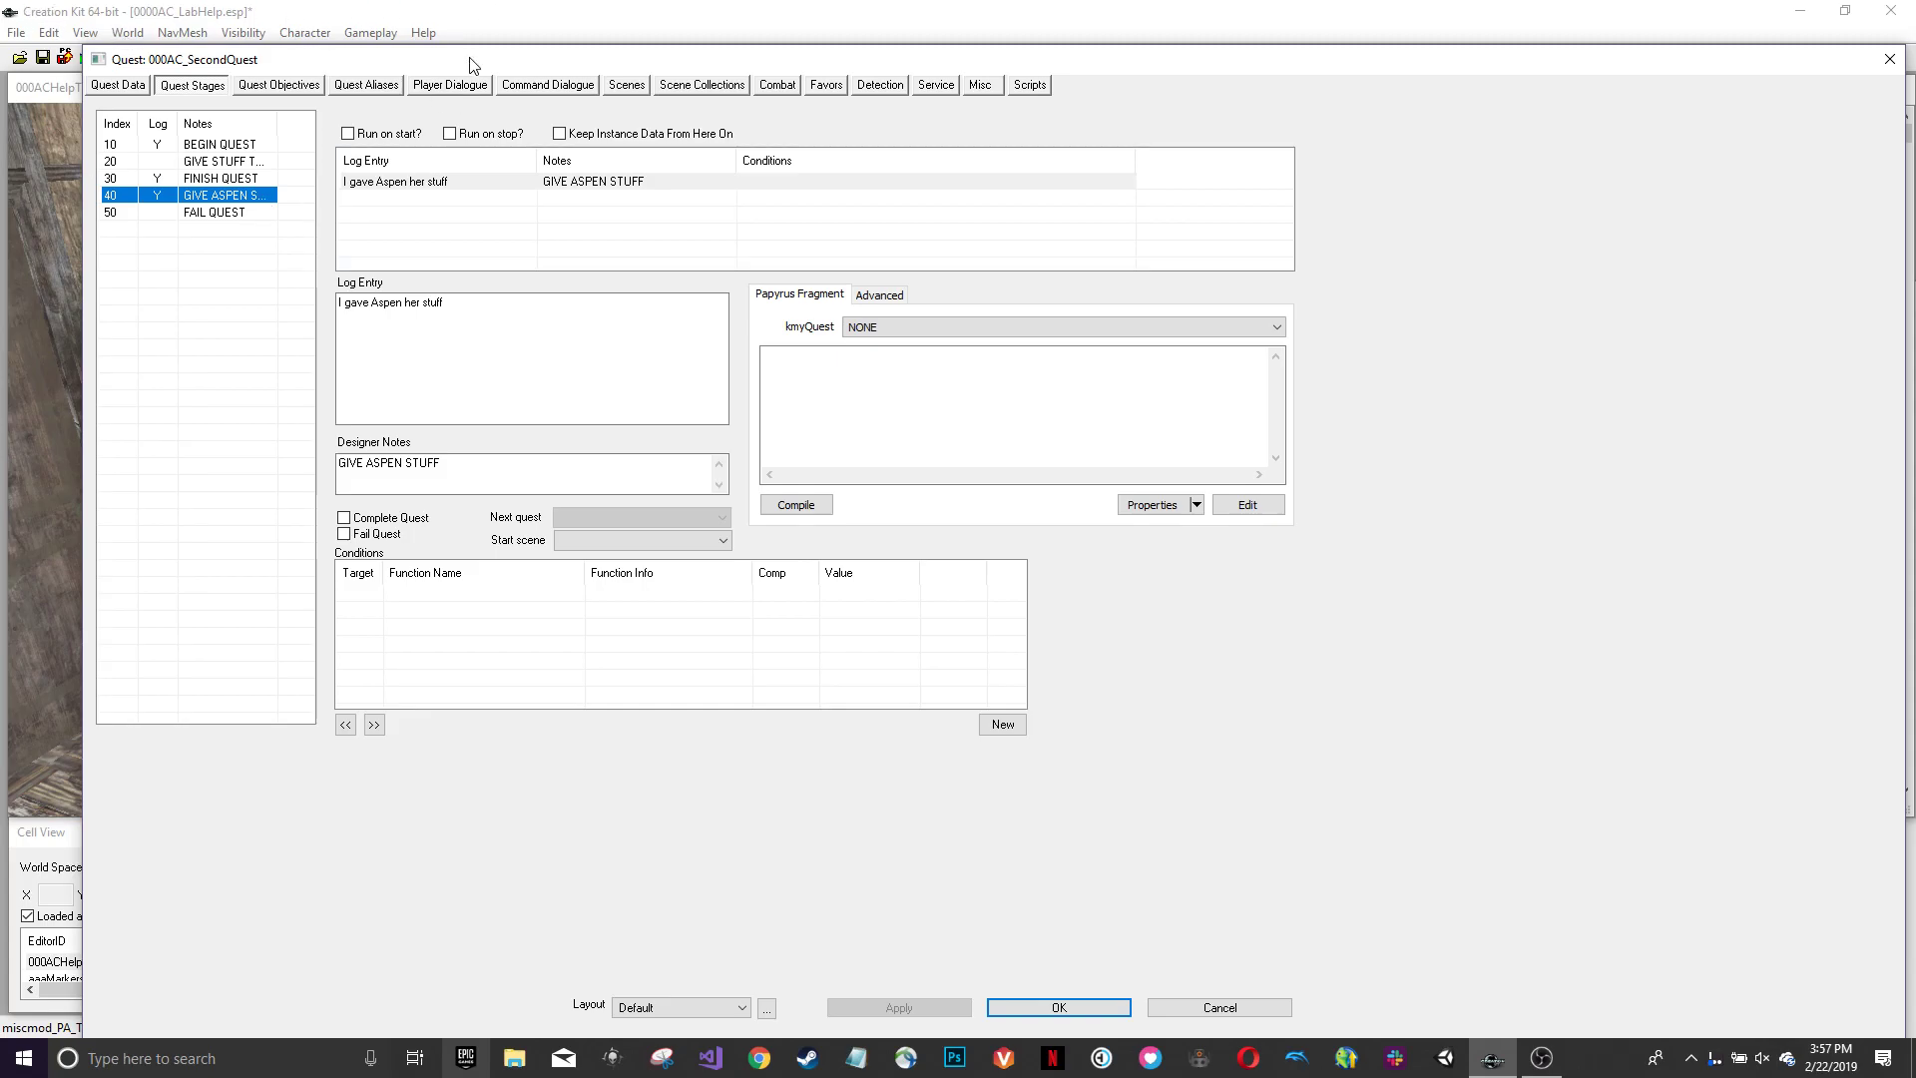
- Arrange the 000AC_SecondQuest and 000AC_DemoQuestForLab windows side by side with 000AC_SecondQuest in front
left_click_drag(470, 64, 155, 412)
left_click(938, 302)
left_click_drag(706, 298, 1441, 213)
left_click(790, 410)
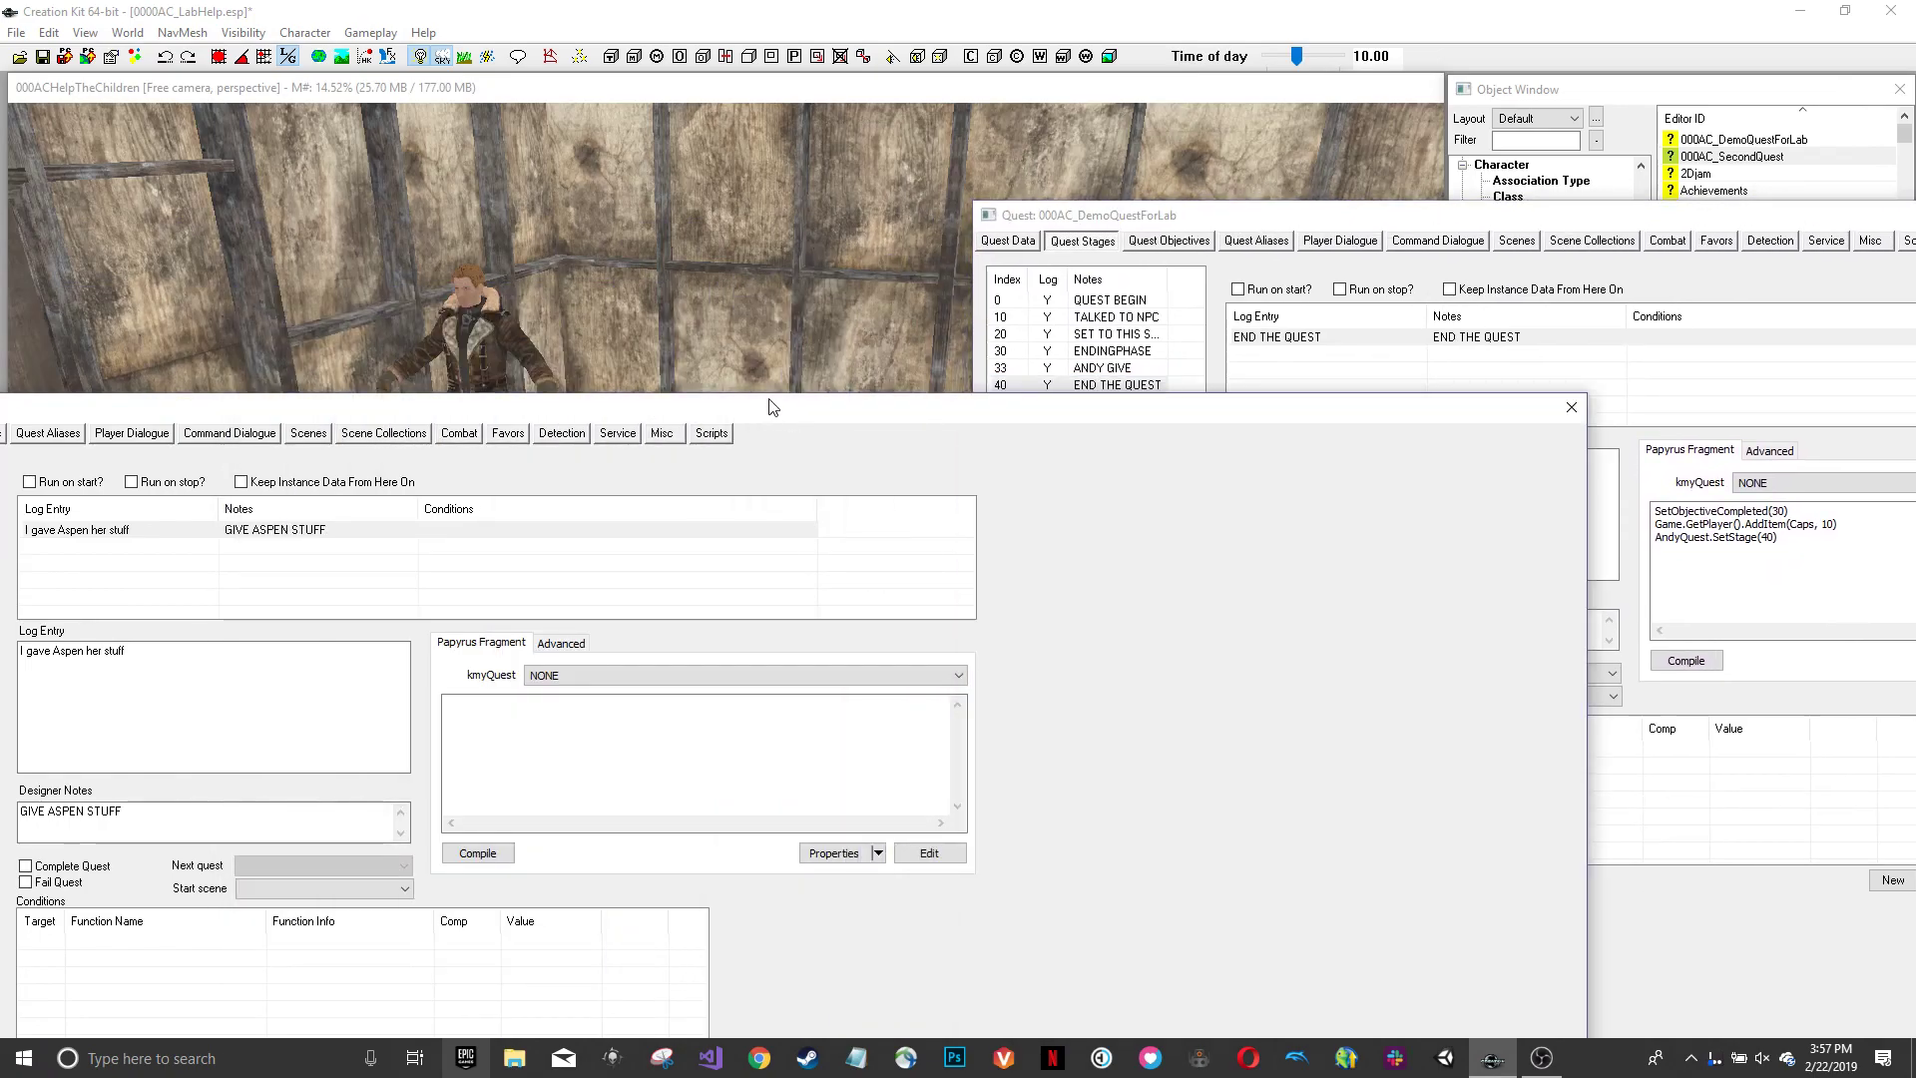
left_click_drag(761, 412, 1170, 83)
left_click_drag(1831, 300, 1254, 284)
left_click_drag(1338, 212, 1235, 80)
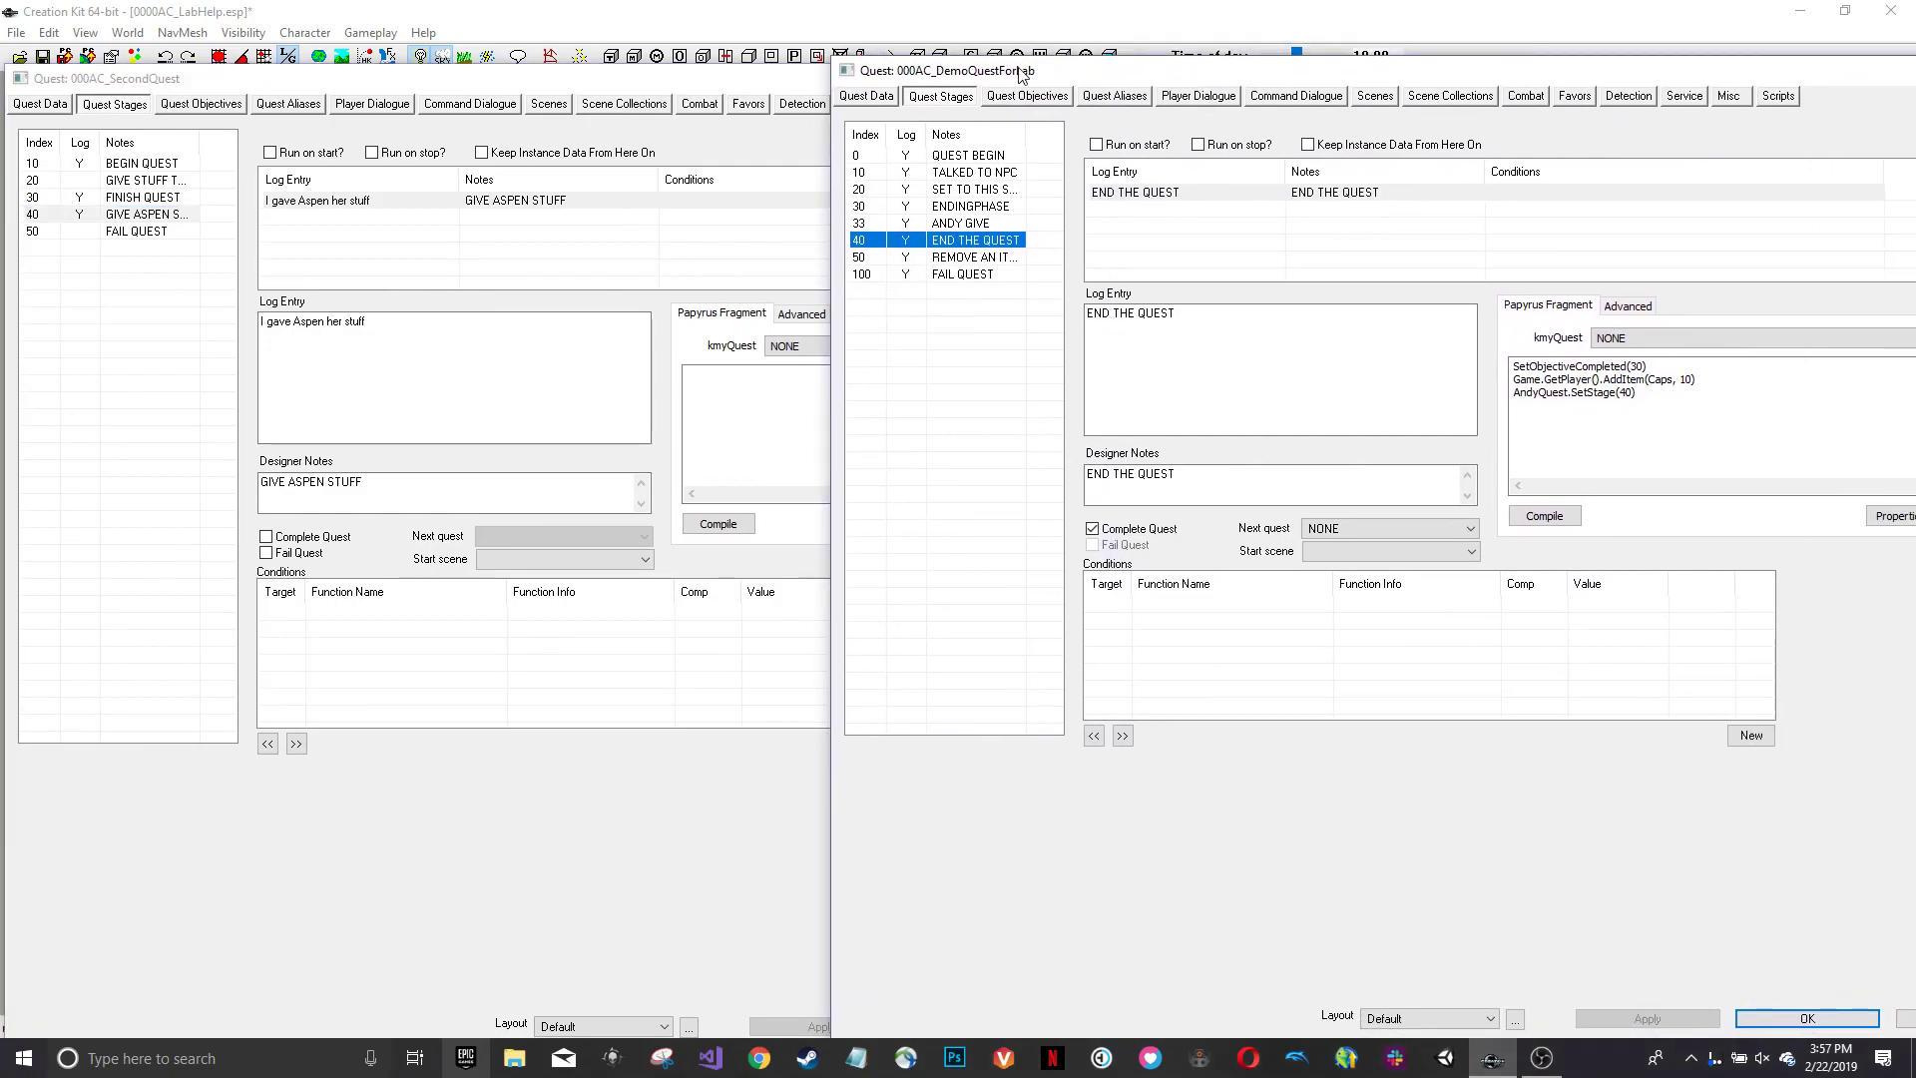
left_click(140, 80)
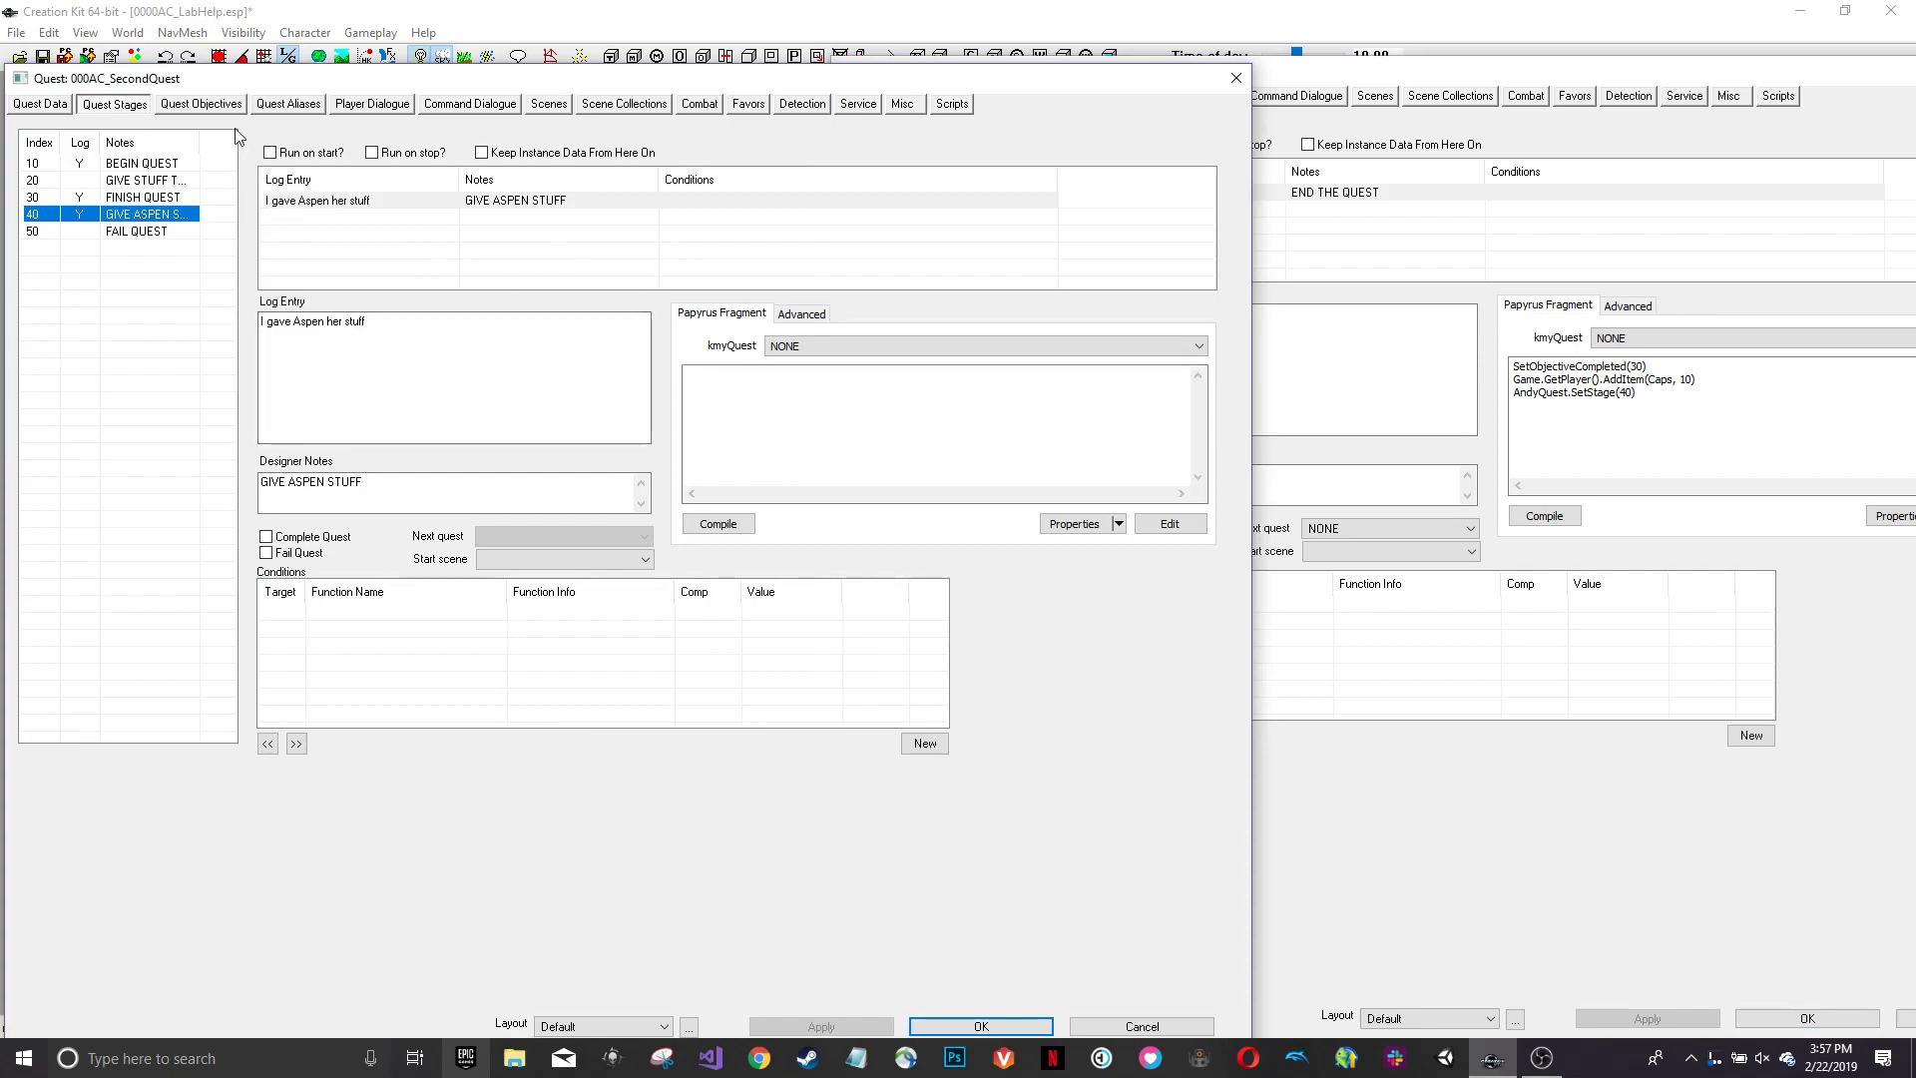
- In the 000AC_SecondQuest_GIVESTUFF scene, make Andy's thank-you greeting set the parent quest stage to 30 - FINISH QUEST on end
left_click(549, 104)
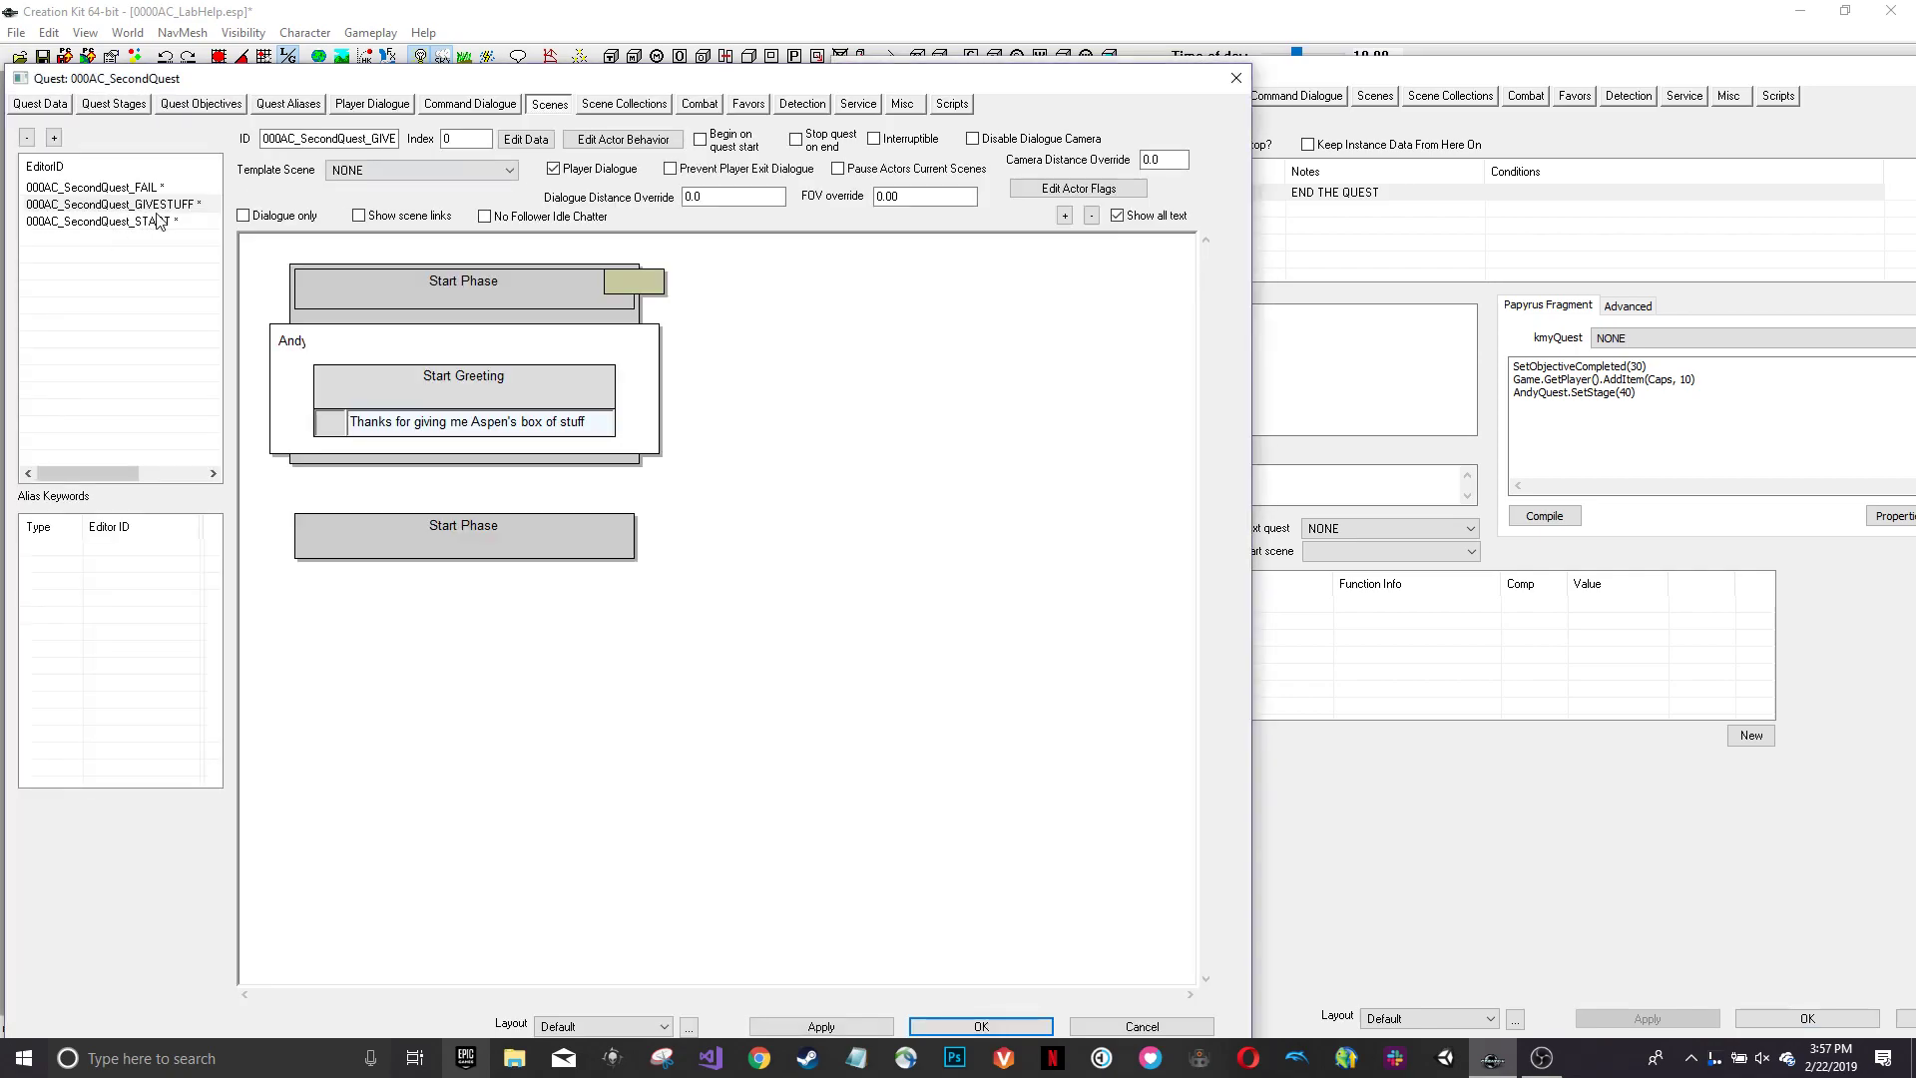
left_click(183, 221)
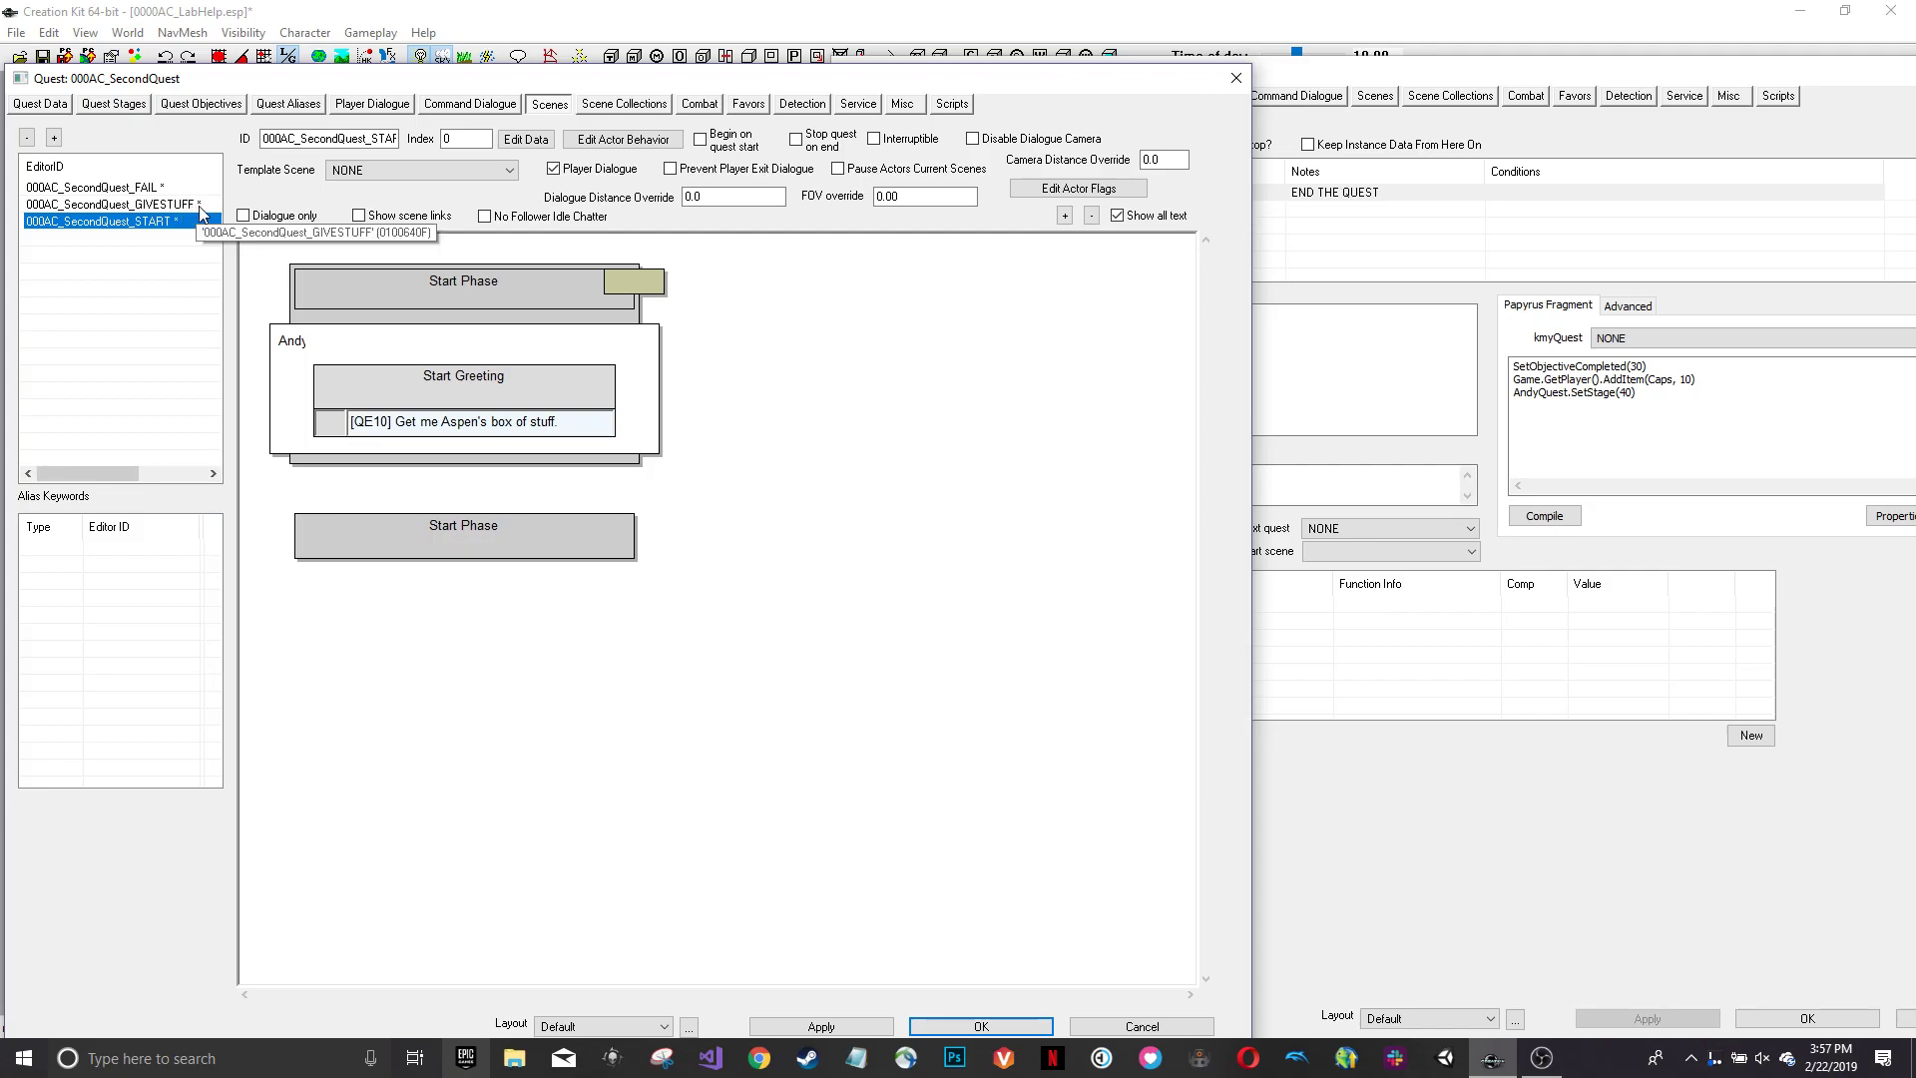
left_click(196, 204)
double_click(488, 424)
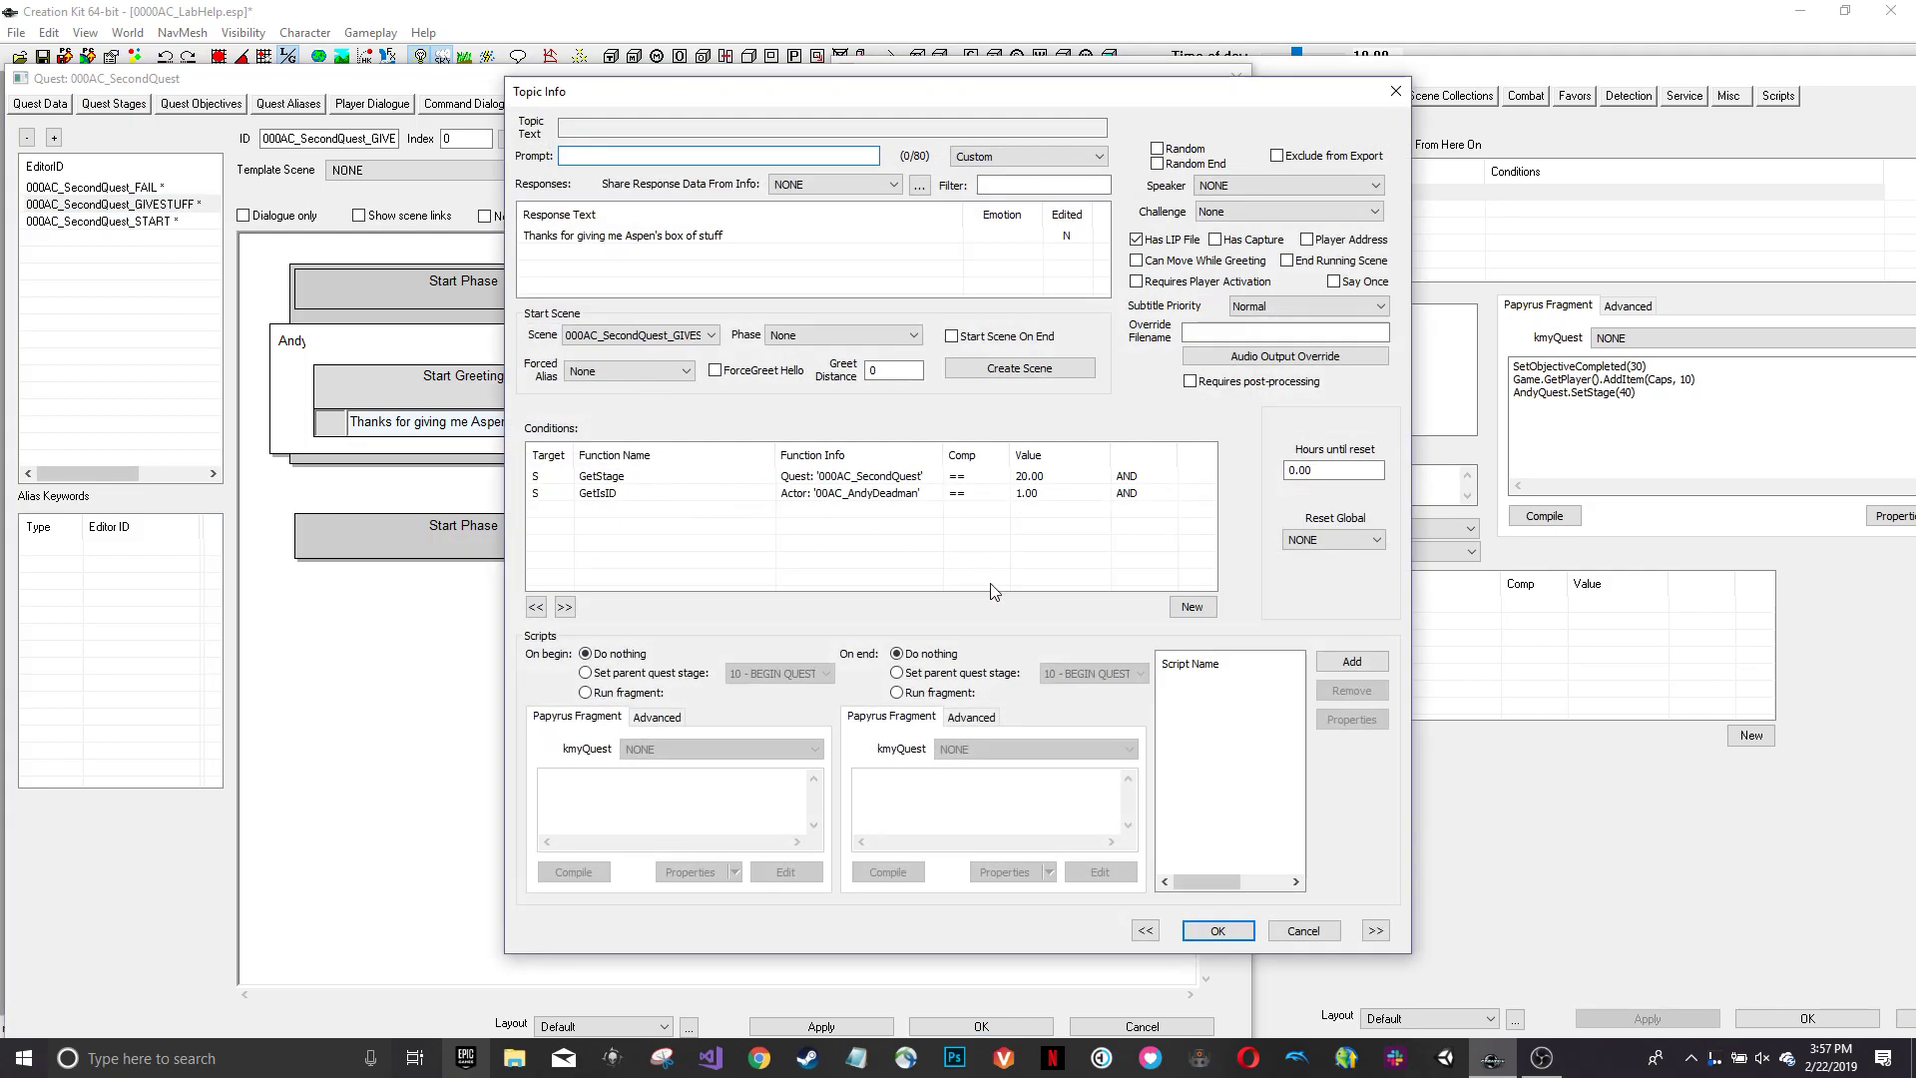
left_click(897, 673)
left_click(1090, 673)
left_click(1106, 719)
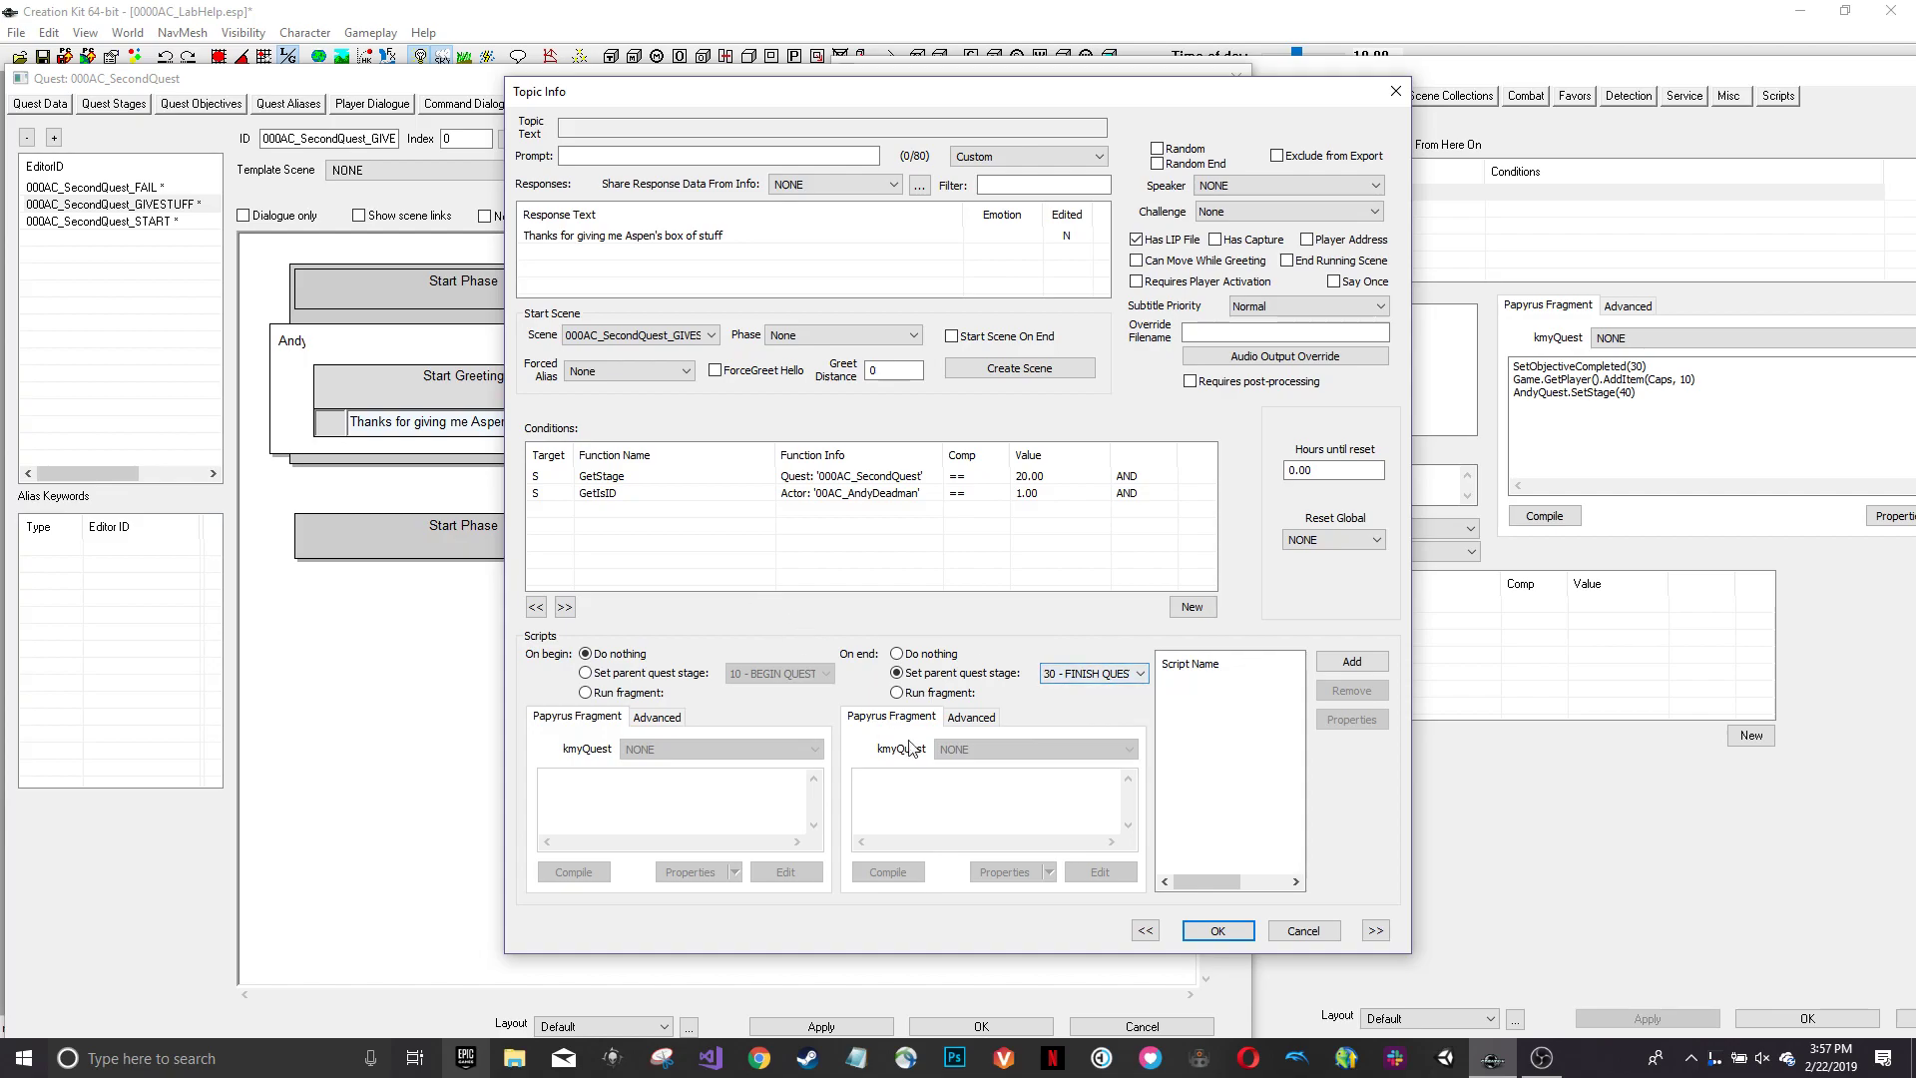
left_click(1217, 931)
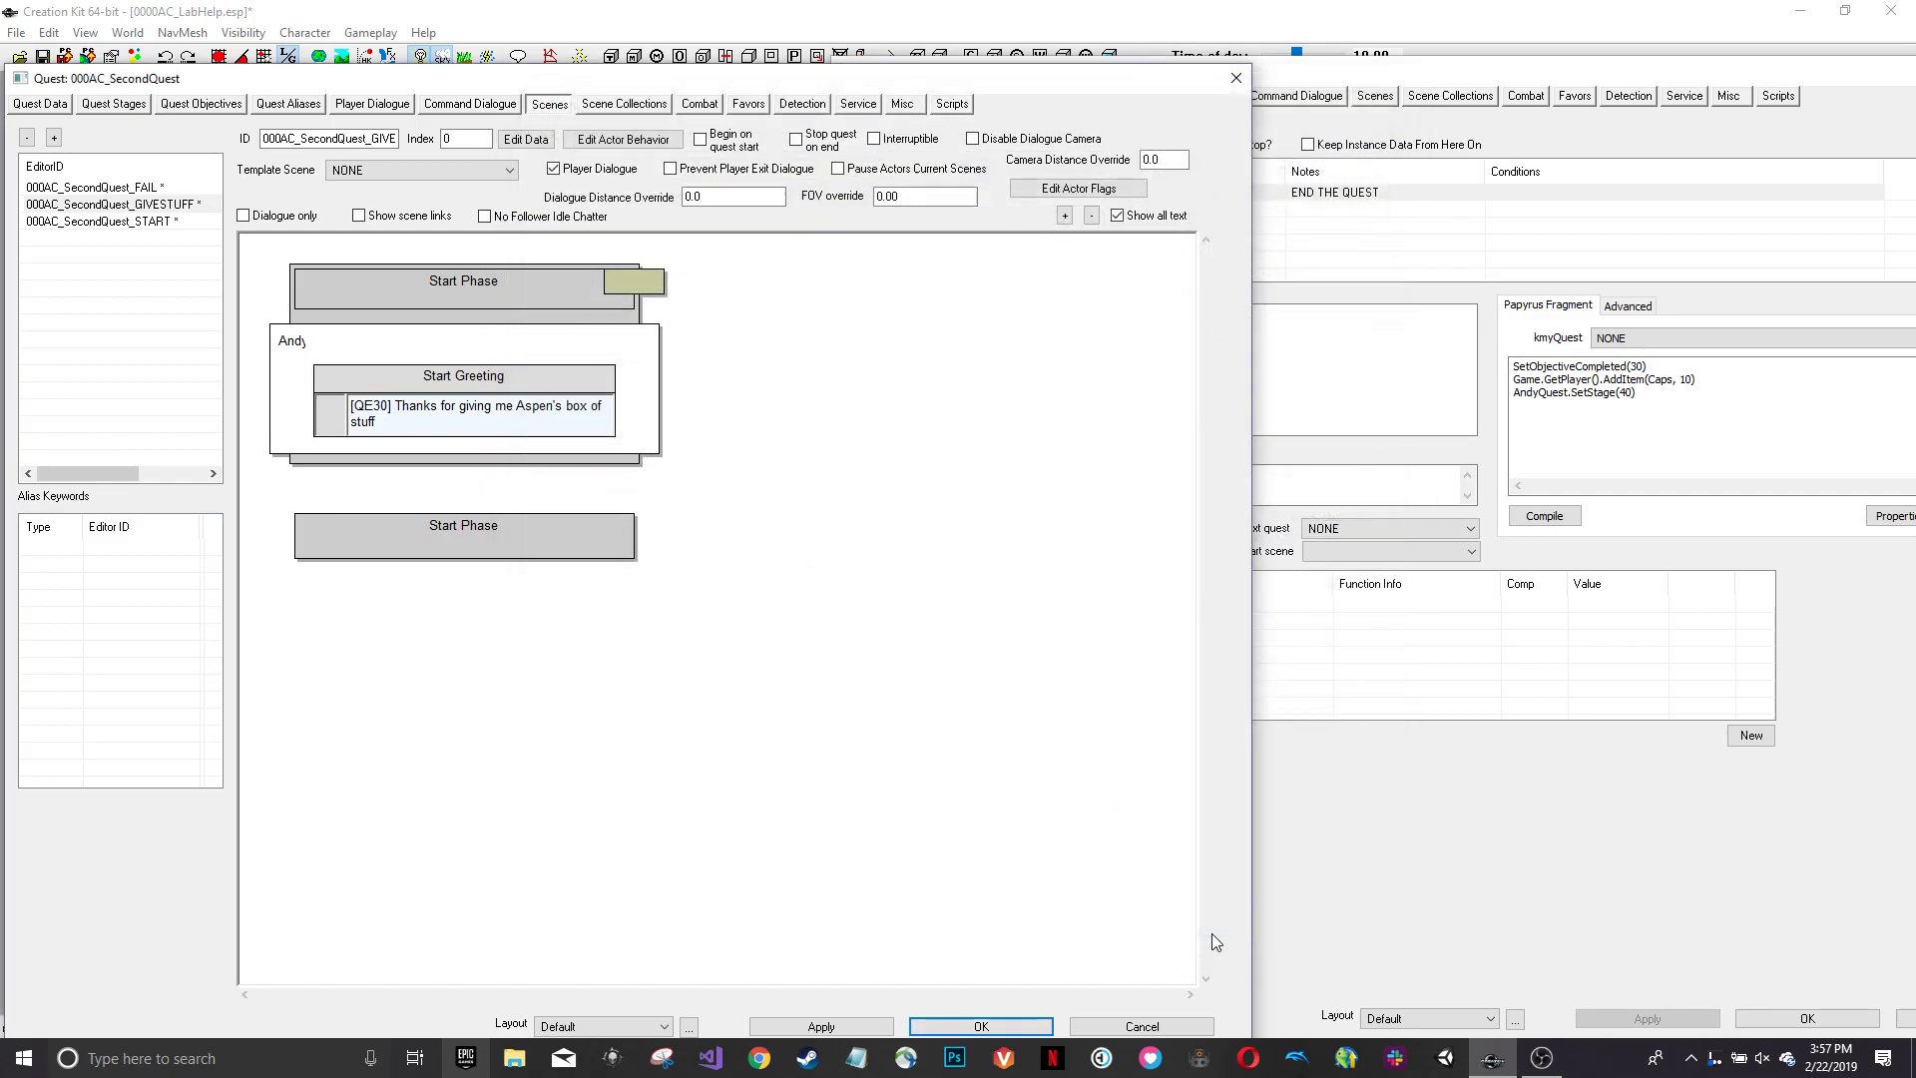
left_click(423, 316)
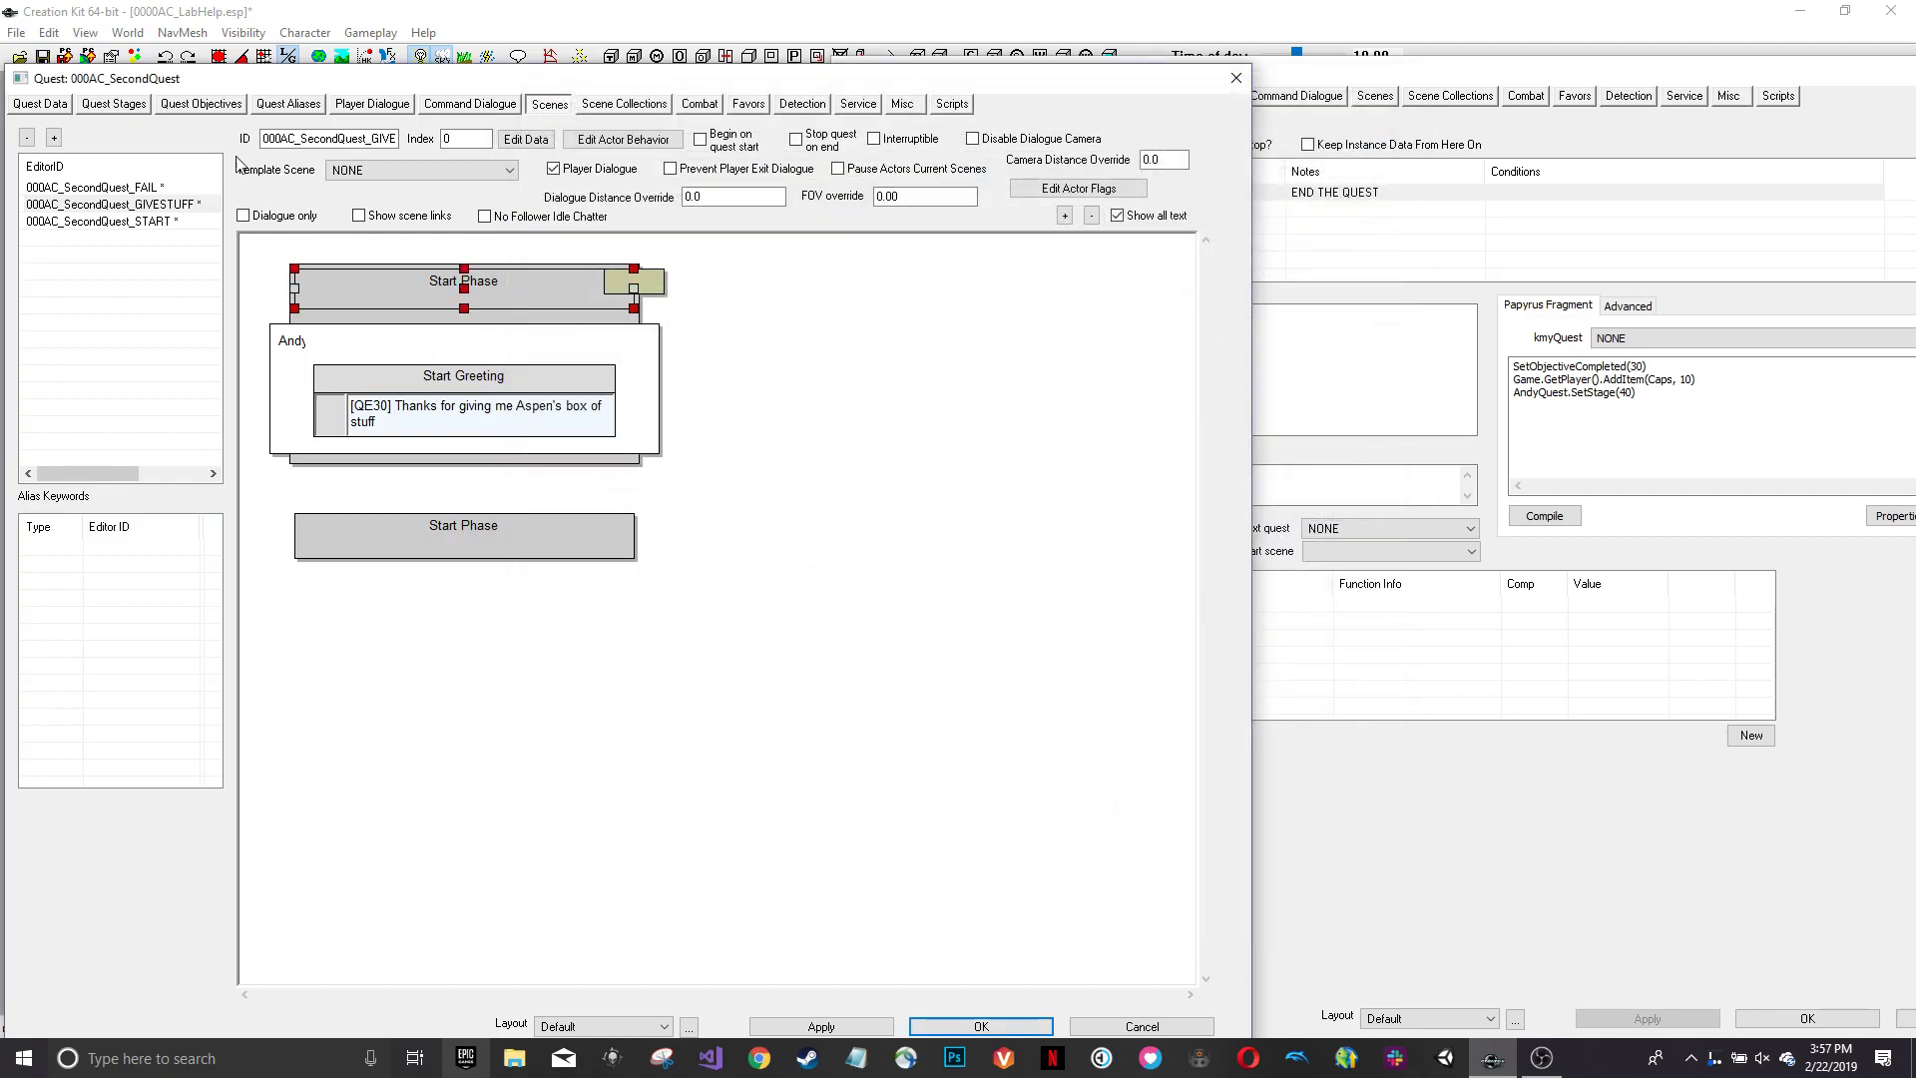
- Compare the script fragments of 000AC_SecondQuest's FINISH QUEST stage and 000AC_DemoQuestForLab's ANDY GIVE stage, highlighting the SetStage and SetObjectiveFailed lines
left_click(113, 106)
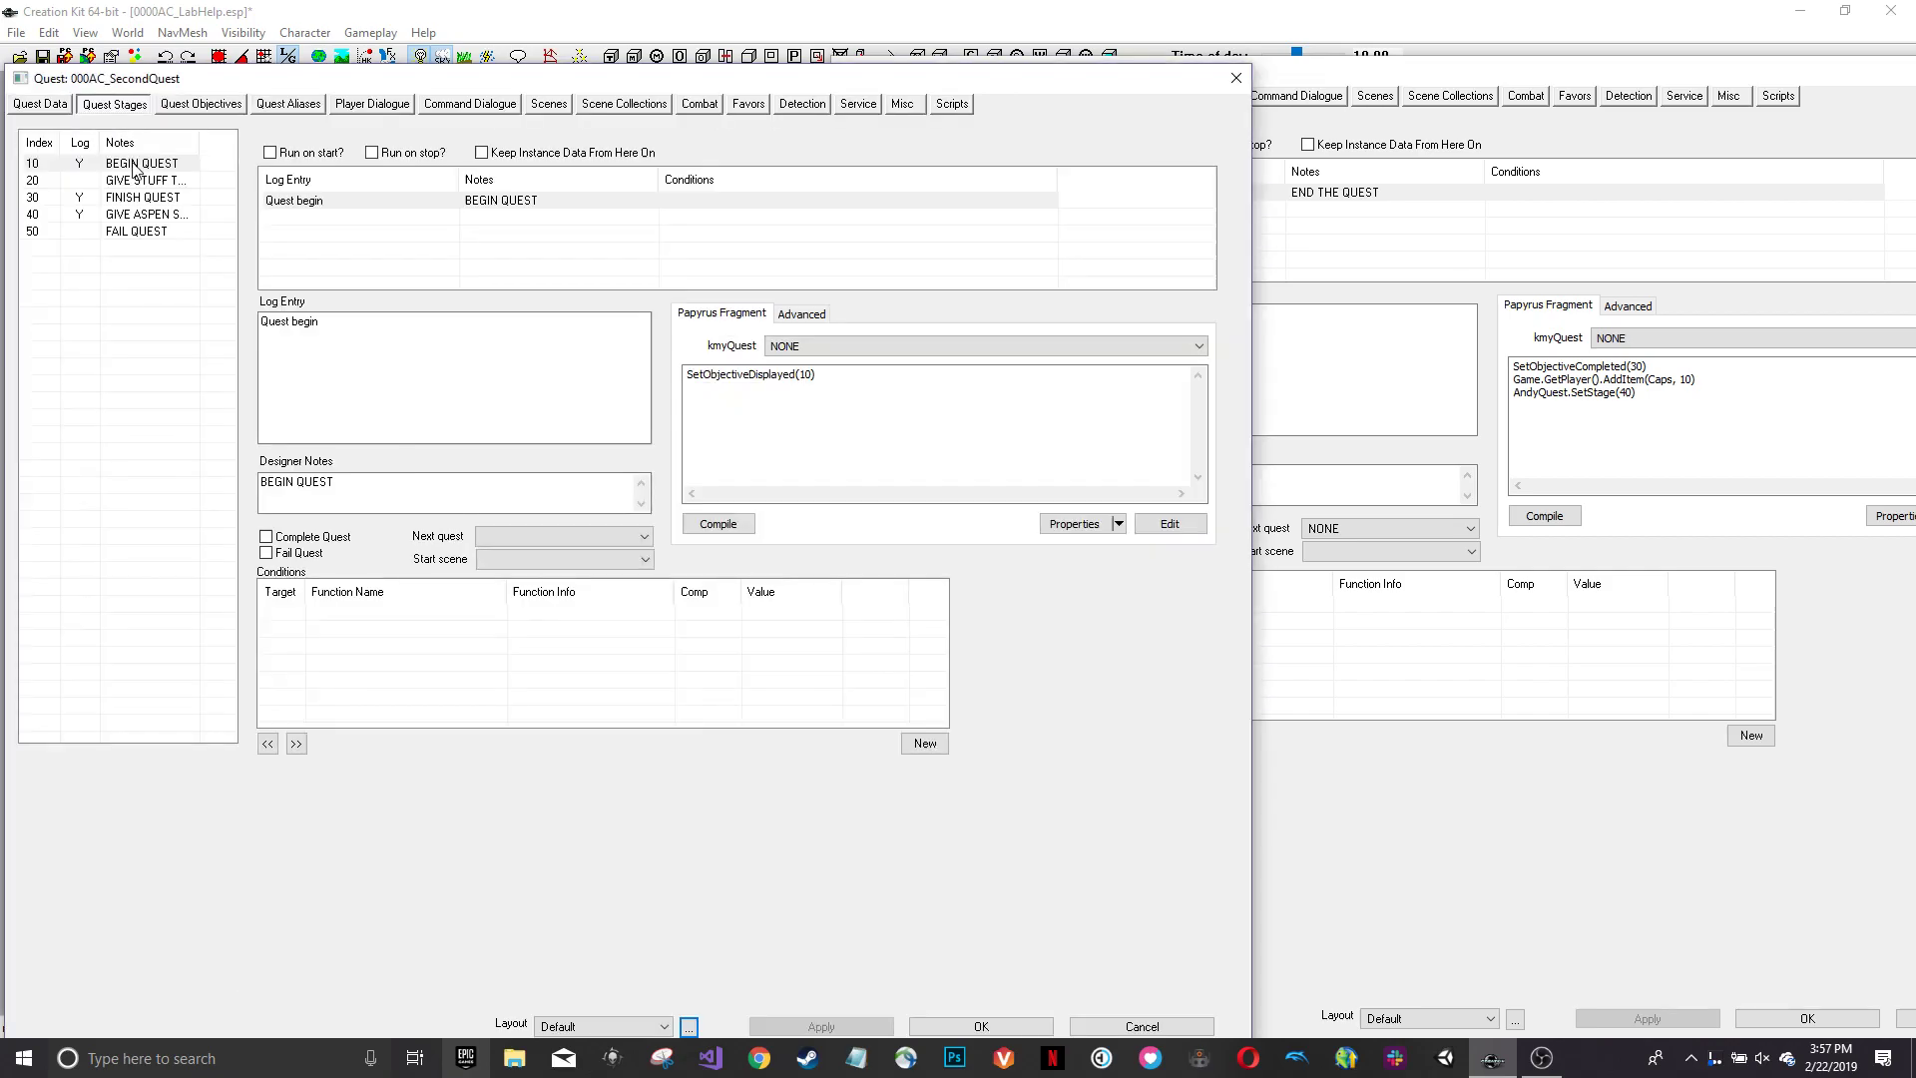
left_click(130, 197)
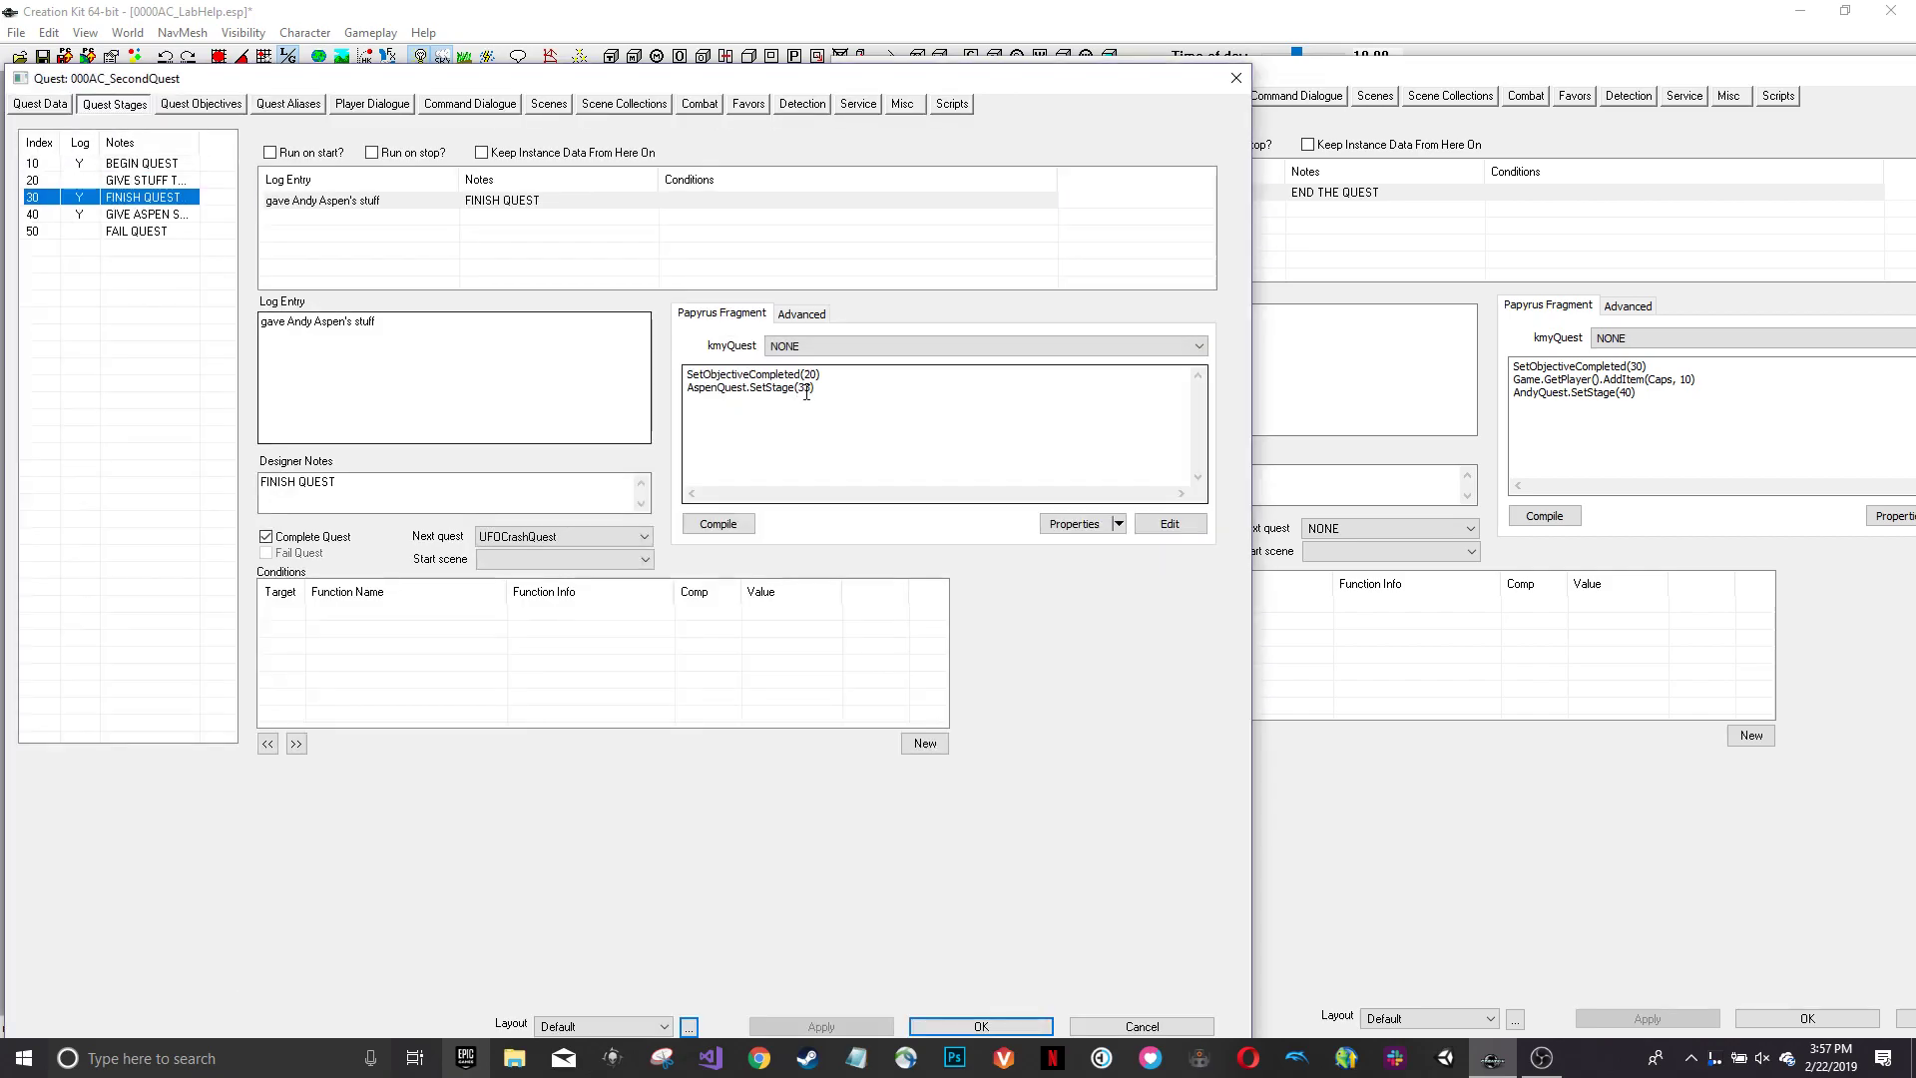
left_click_drag(835, 391, 654, 388)
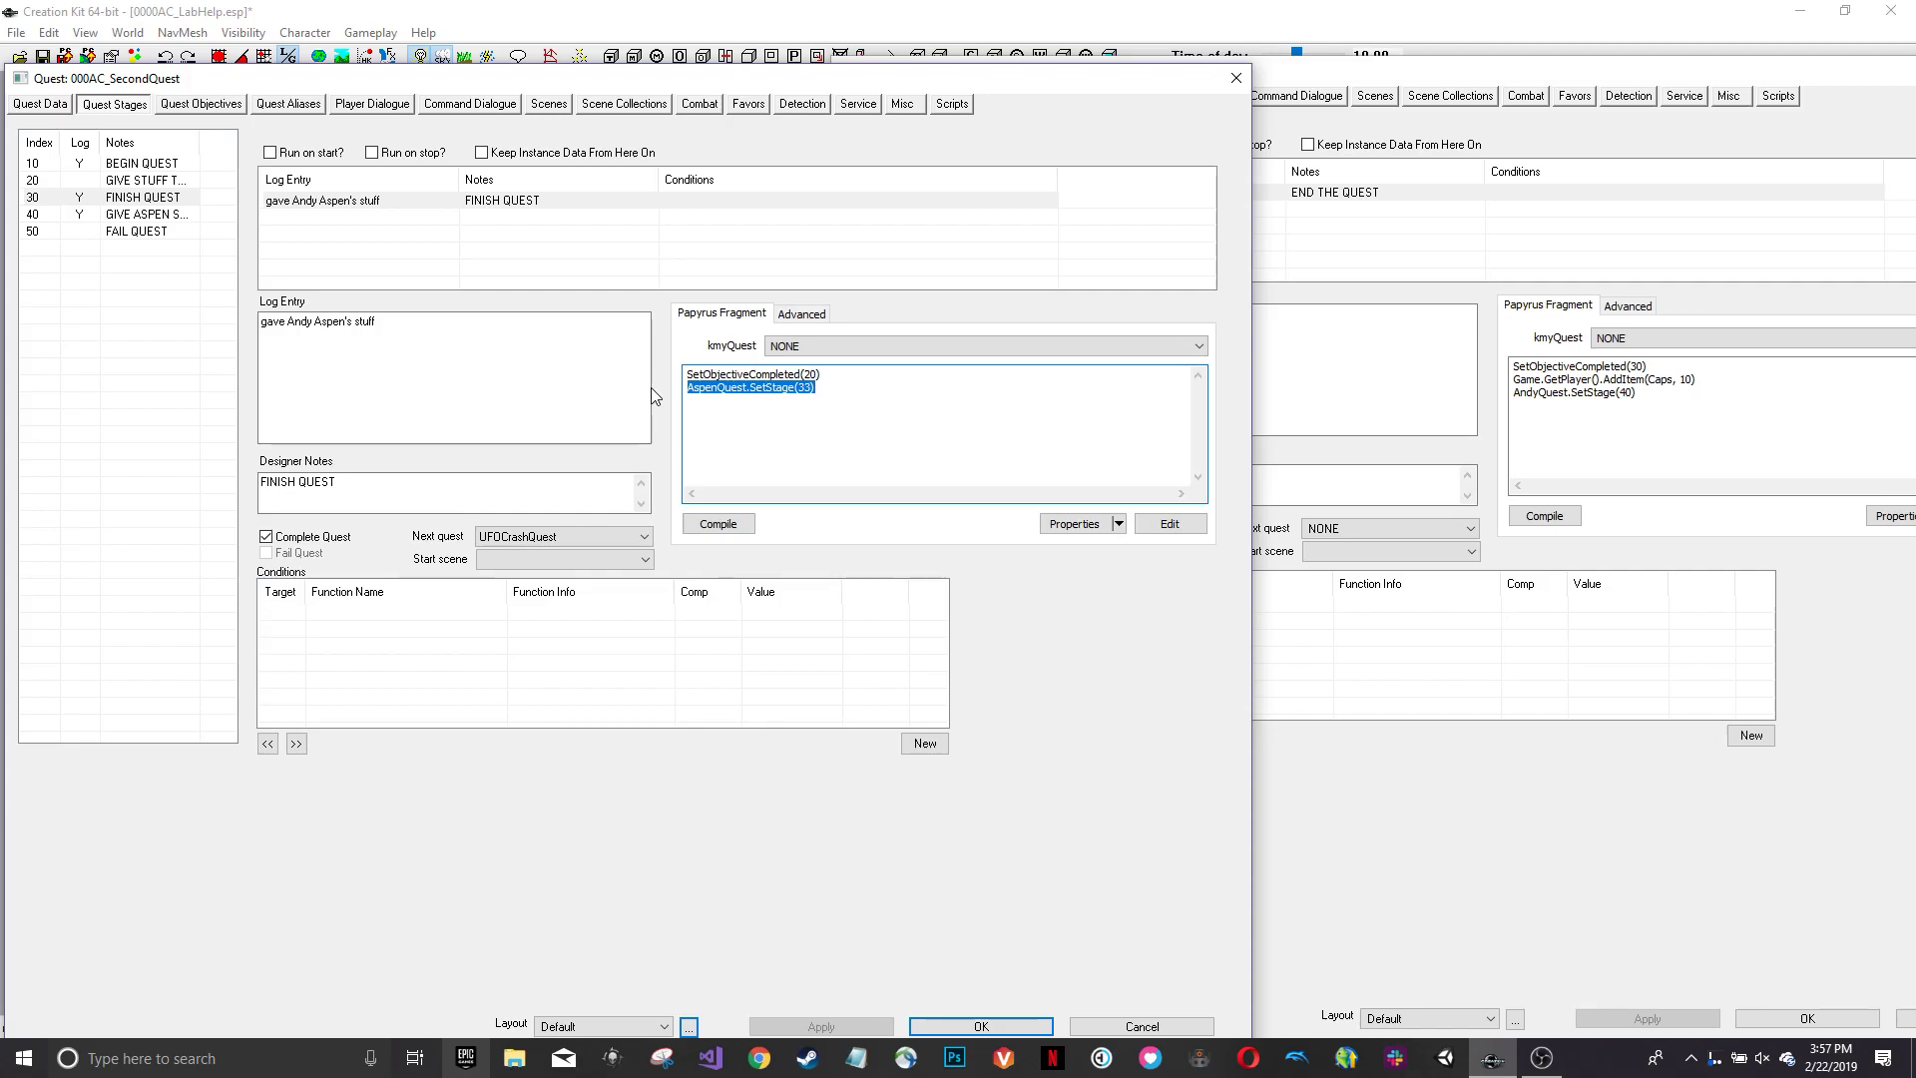
left_click(1409, 796)
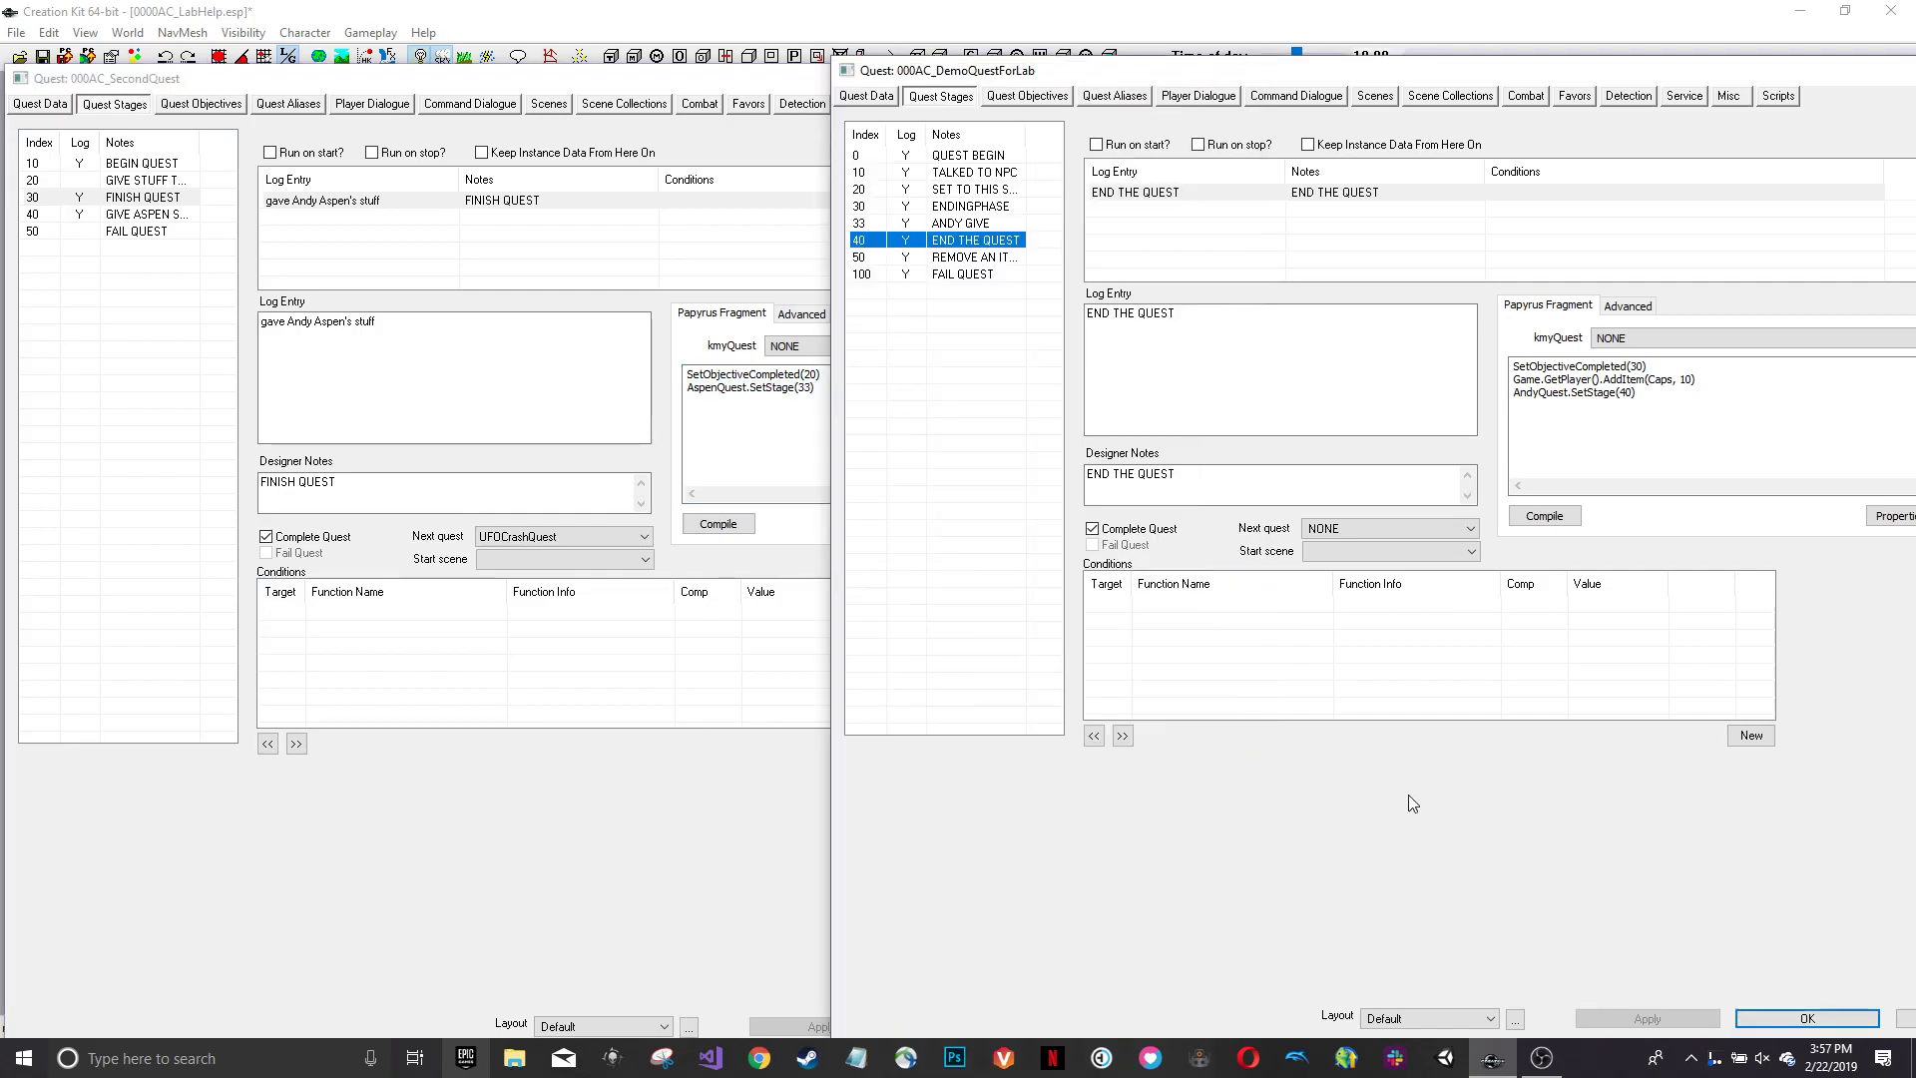
left_click(939, 223)
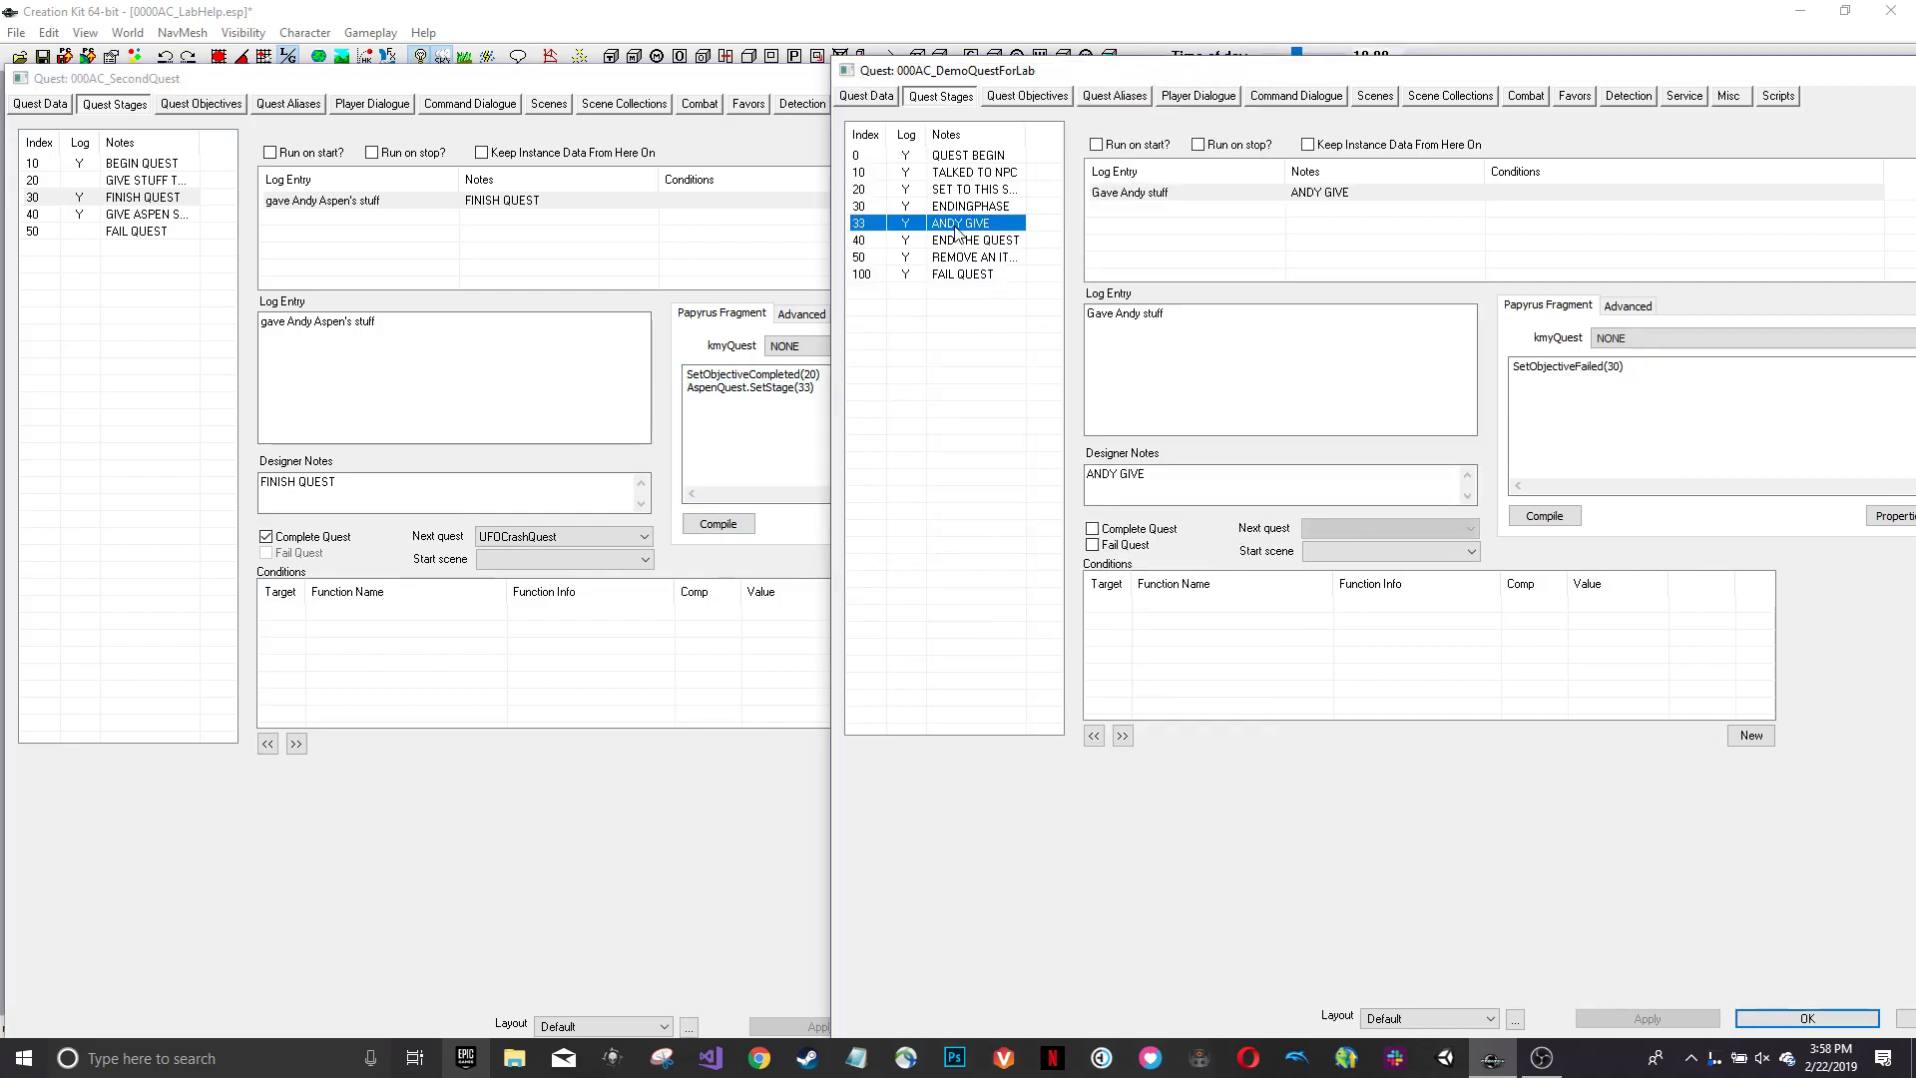
left_click_drag(1627, 367, 1511, 368)
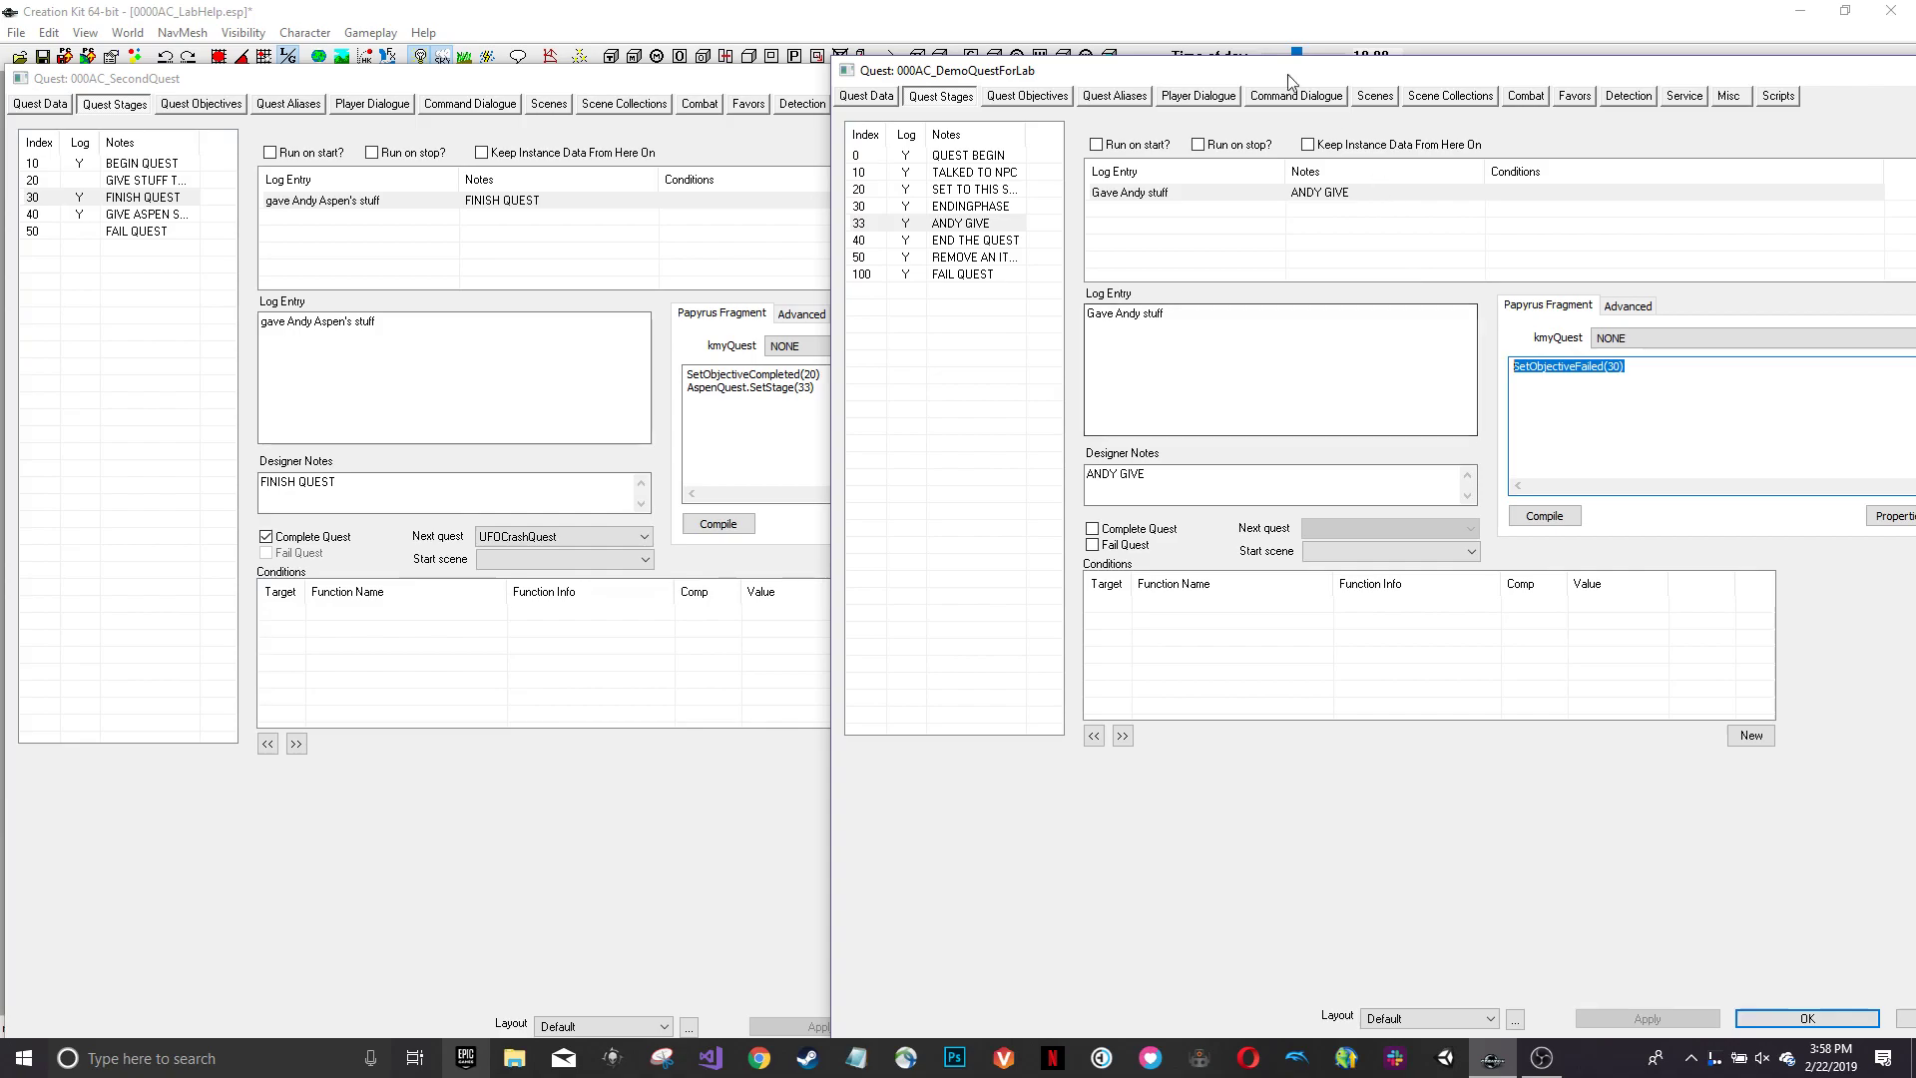
- Display the scenes of 000AC_DemoQuestForLab, narrow its window and place it beside 000AC_SecondQuest
left_click(1373, 98)
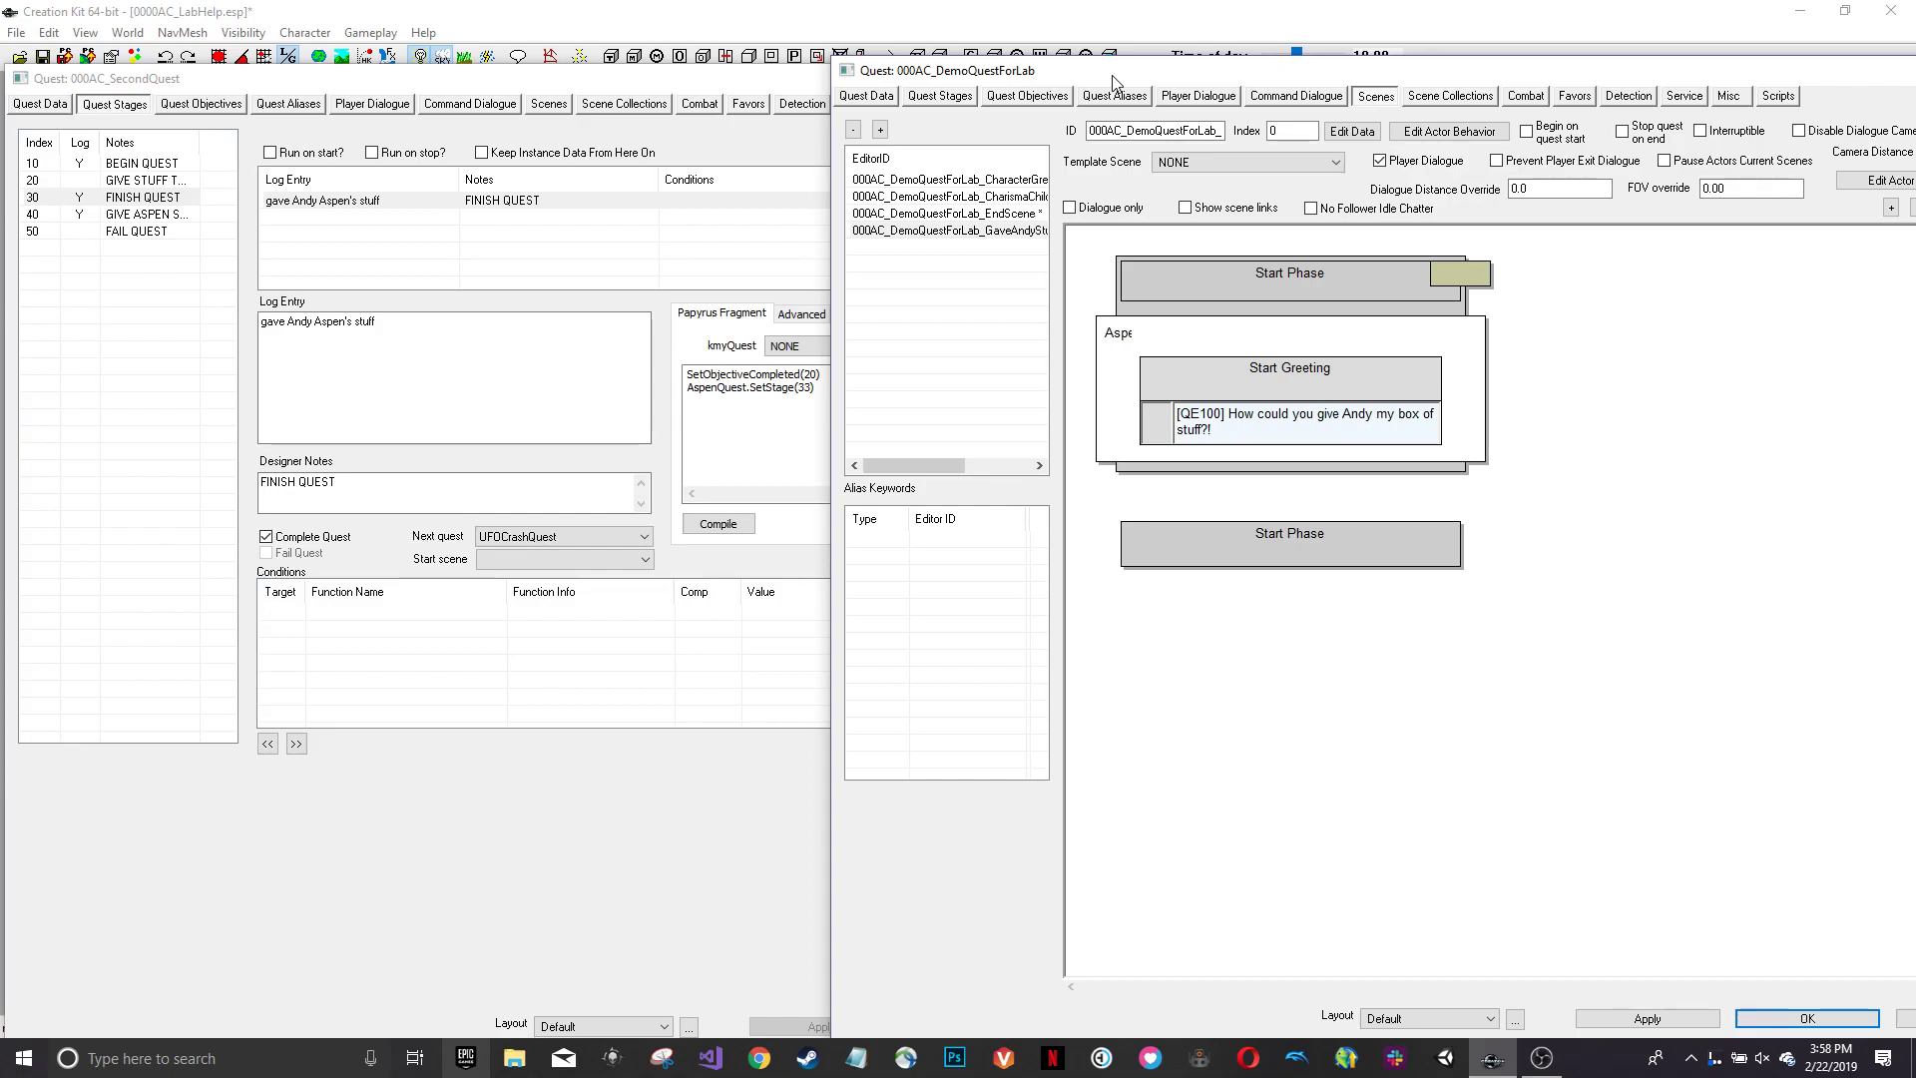
left_click_drag(1164, 75, 351, 73)
left_click_drag(1835, 316, 855, 345)
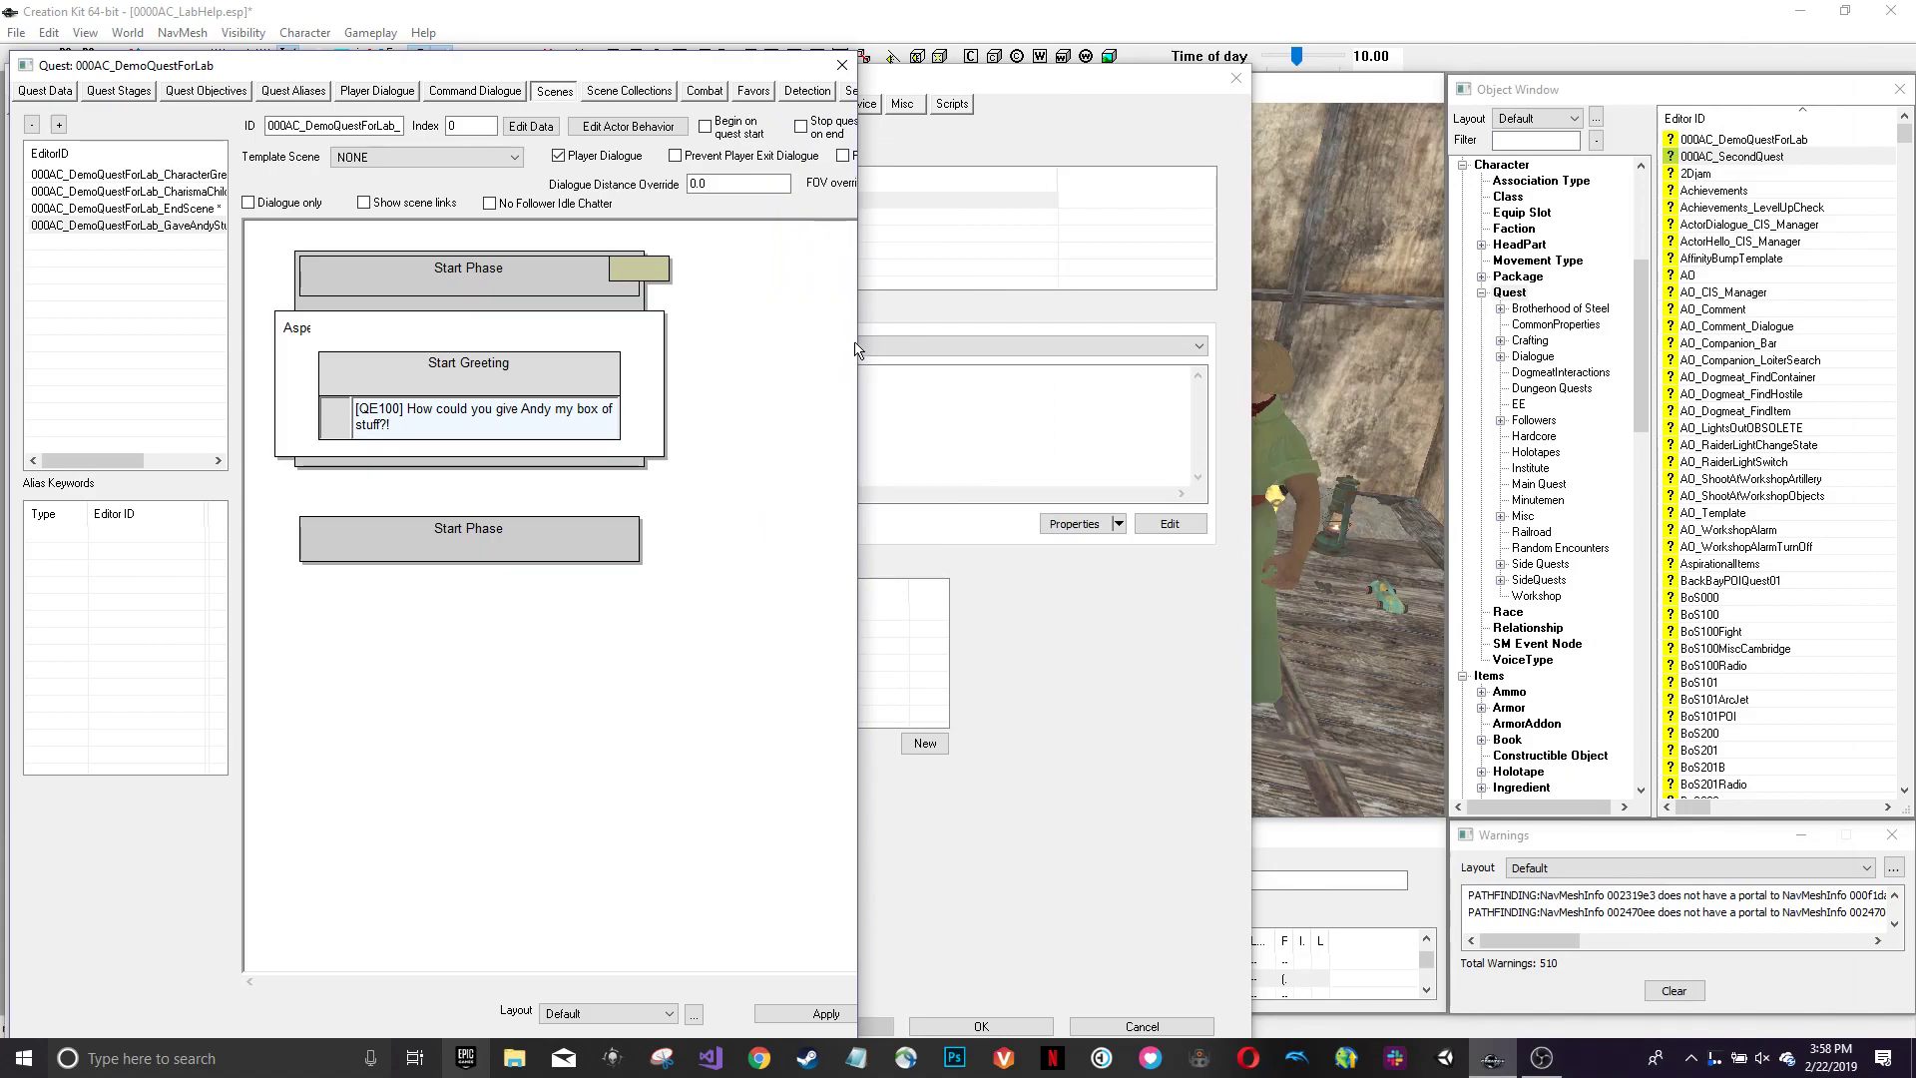
left_click_drag(726, 69, 1607, 100)
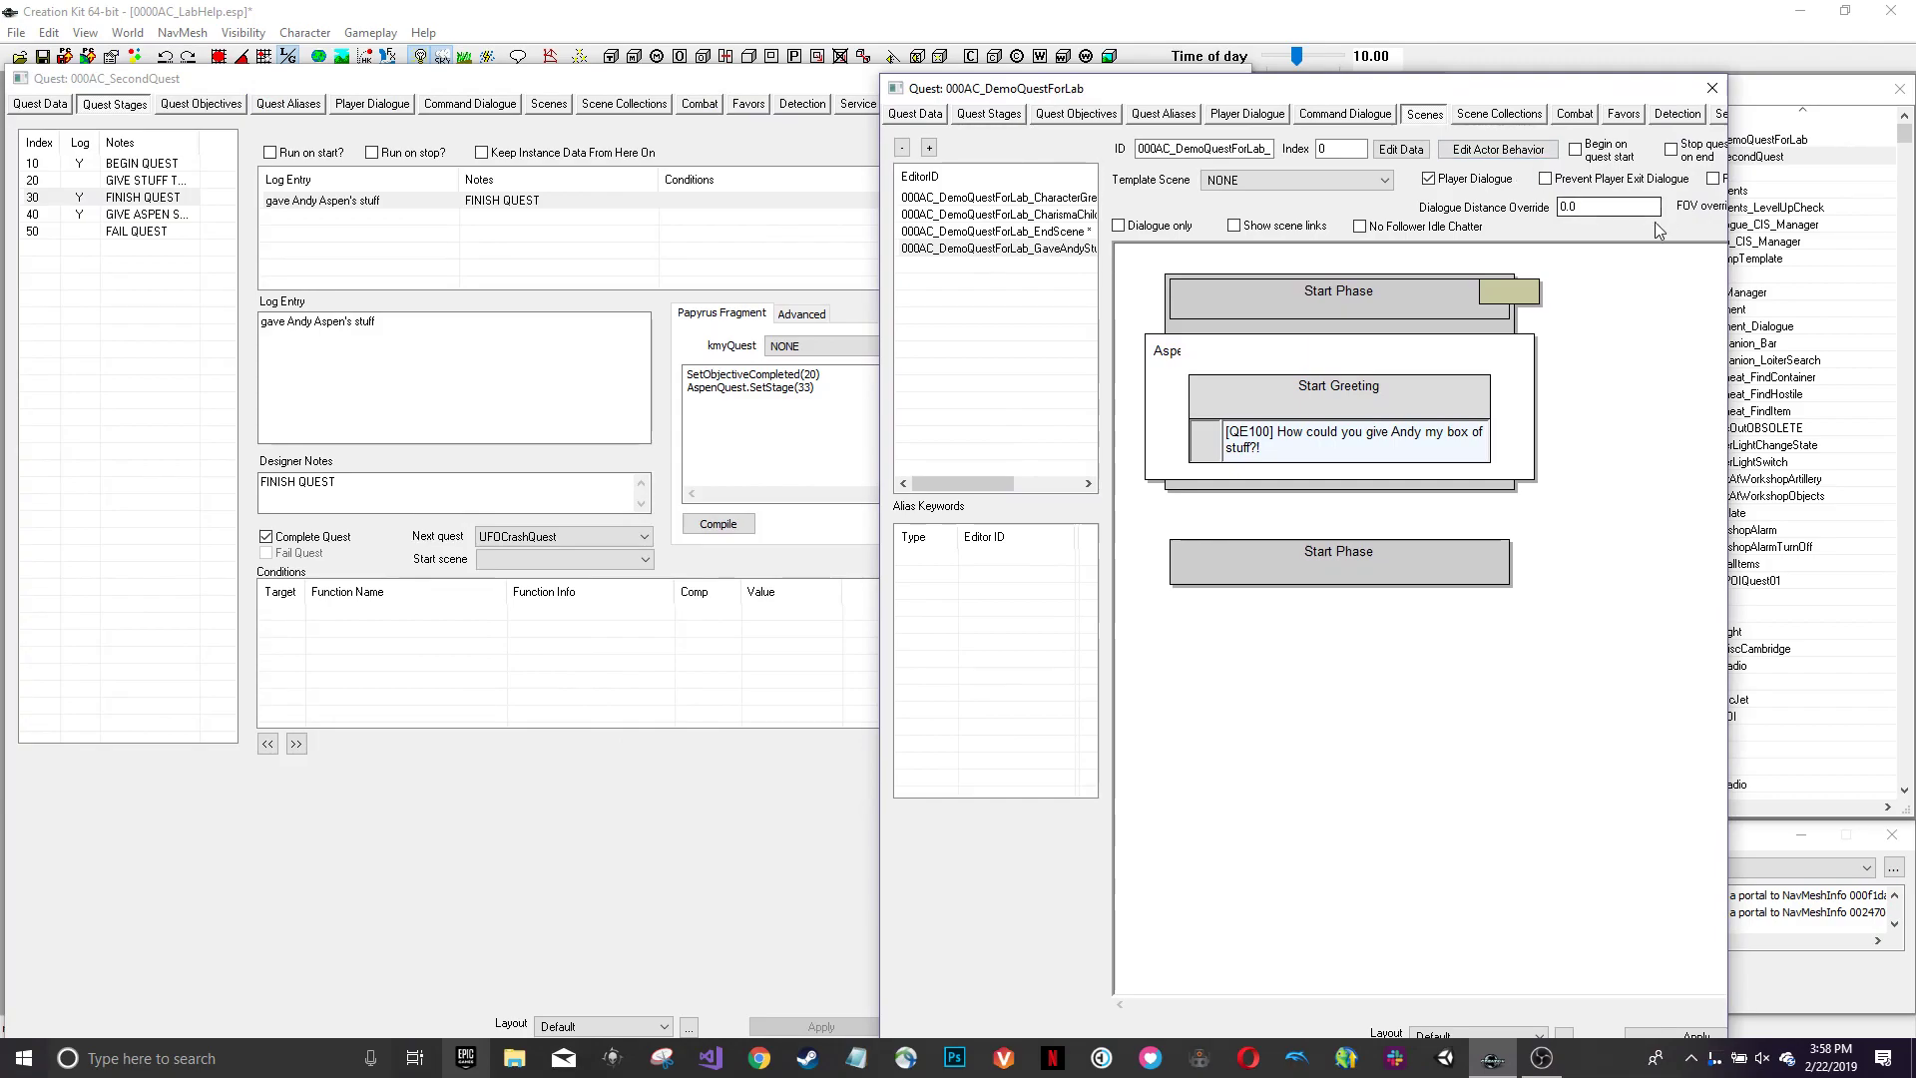
- Compare 000AC_DemoQuestForLab's EndScene with the scene where Aspen reacts to Andy getting the box, and close both quest windows
left_click(1015, 230)
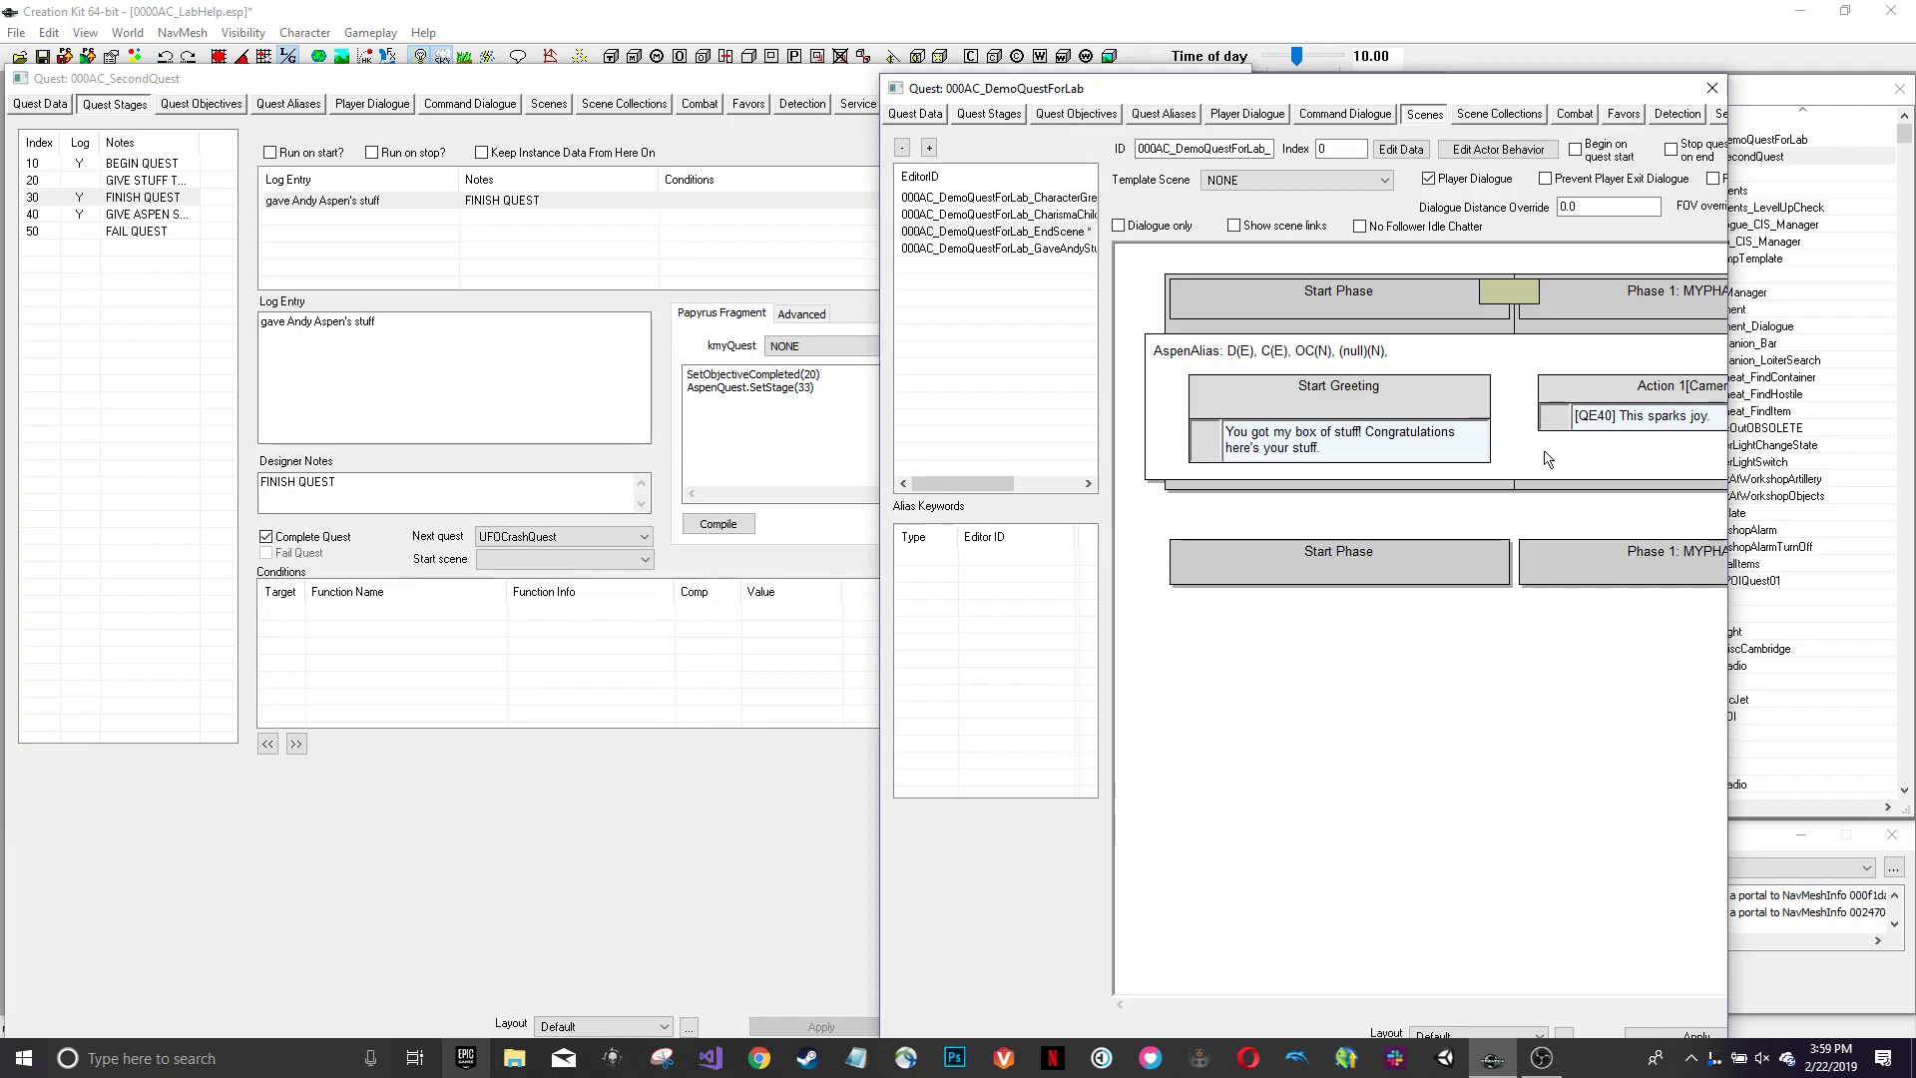
left_click(1205, 315)
left_click(1061, 250)
left_click(1395, 352)
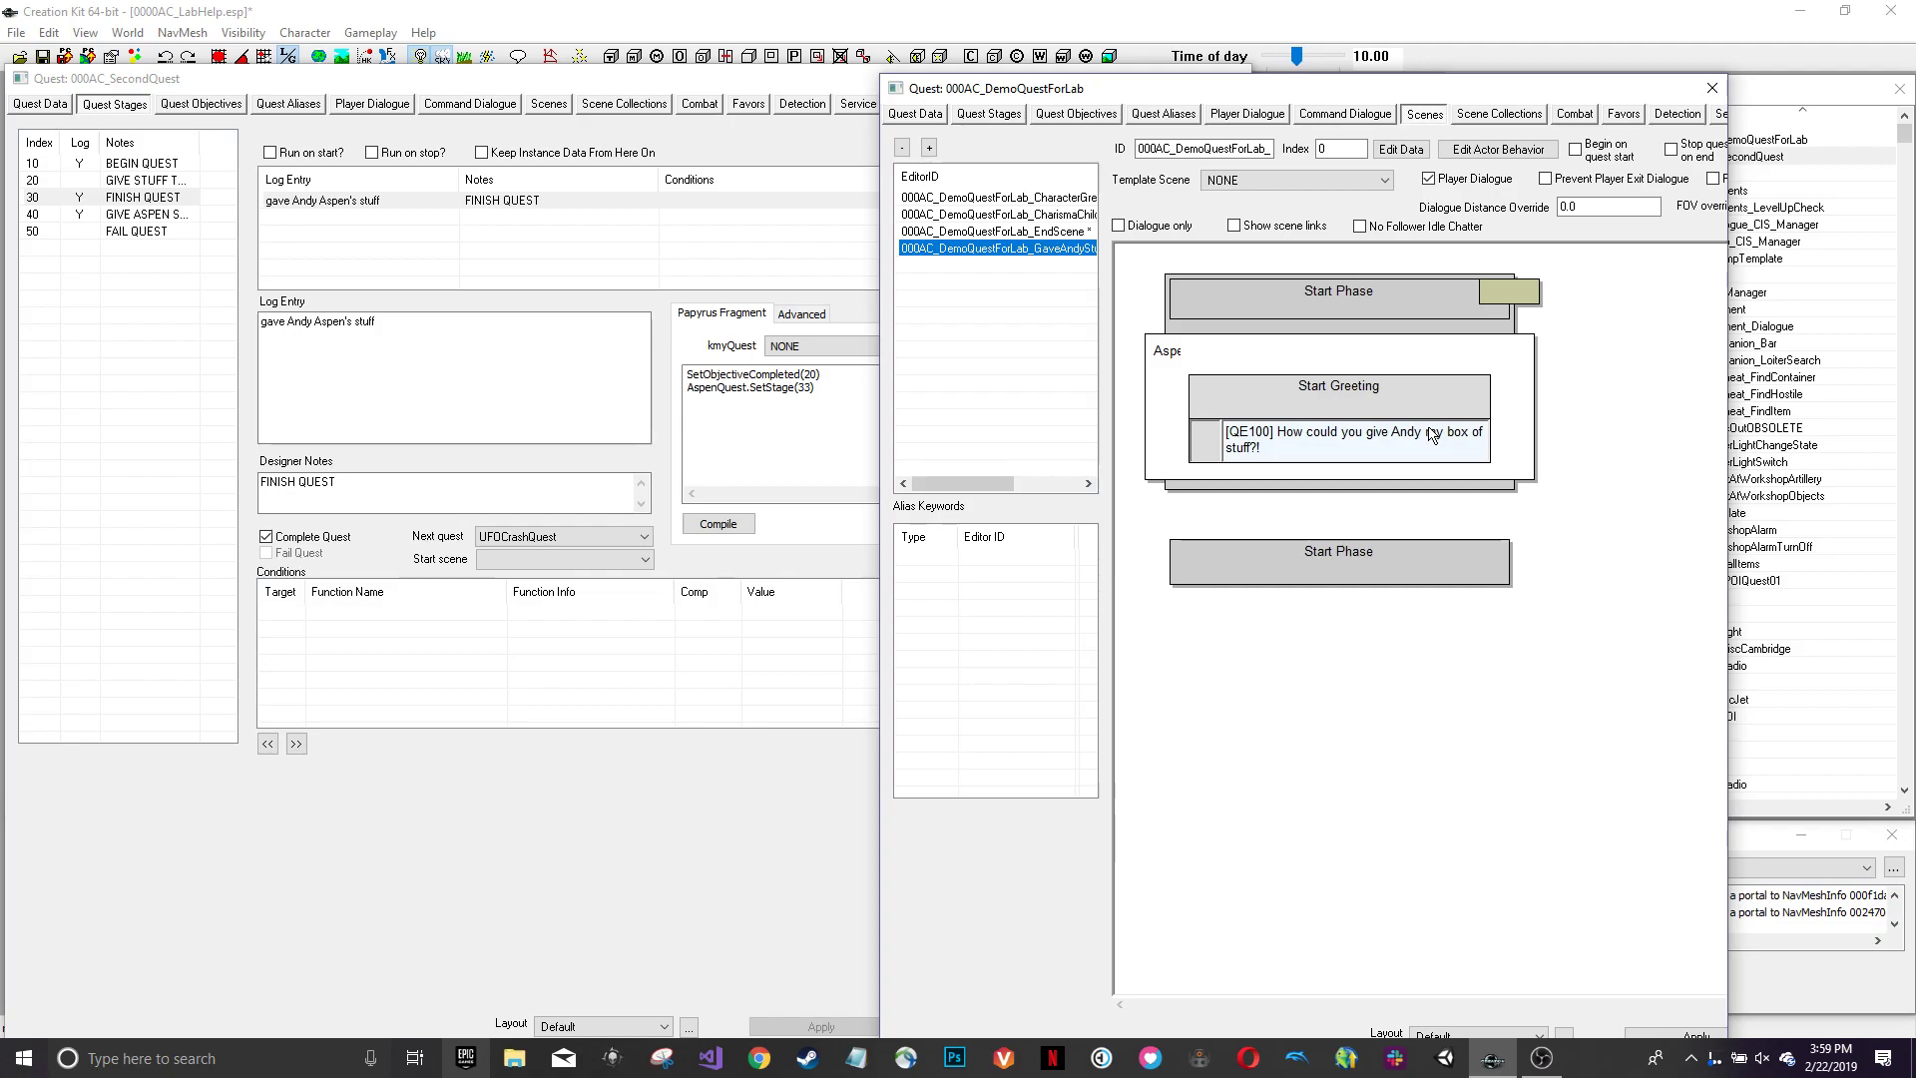
left_click(1457, 544)
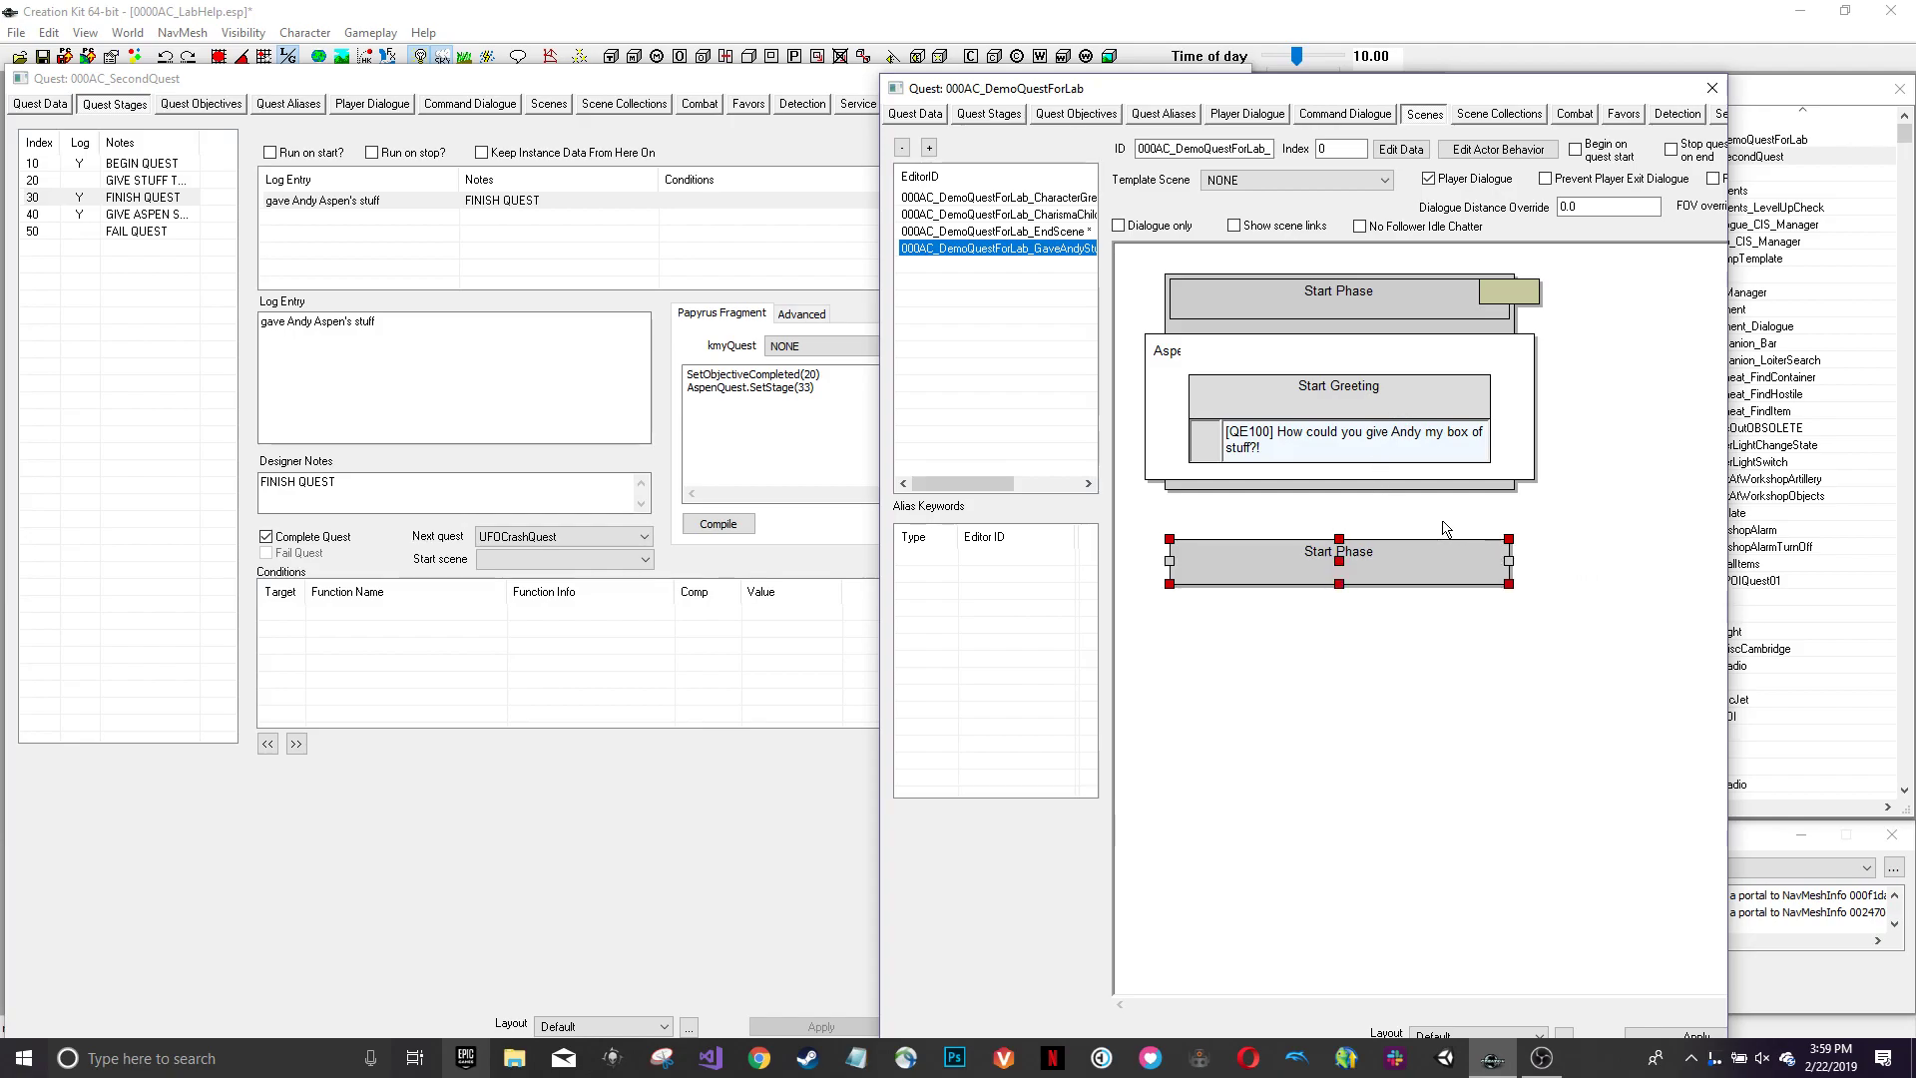
left_click(1444, 531)
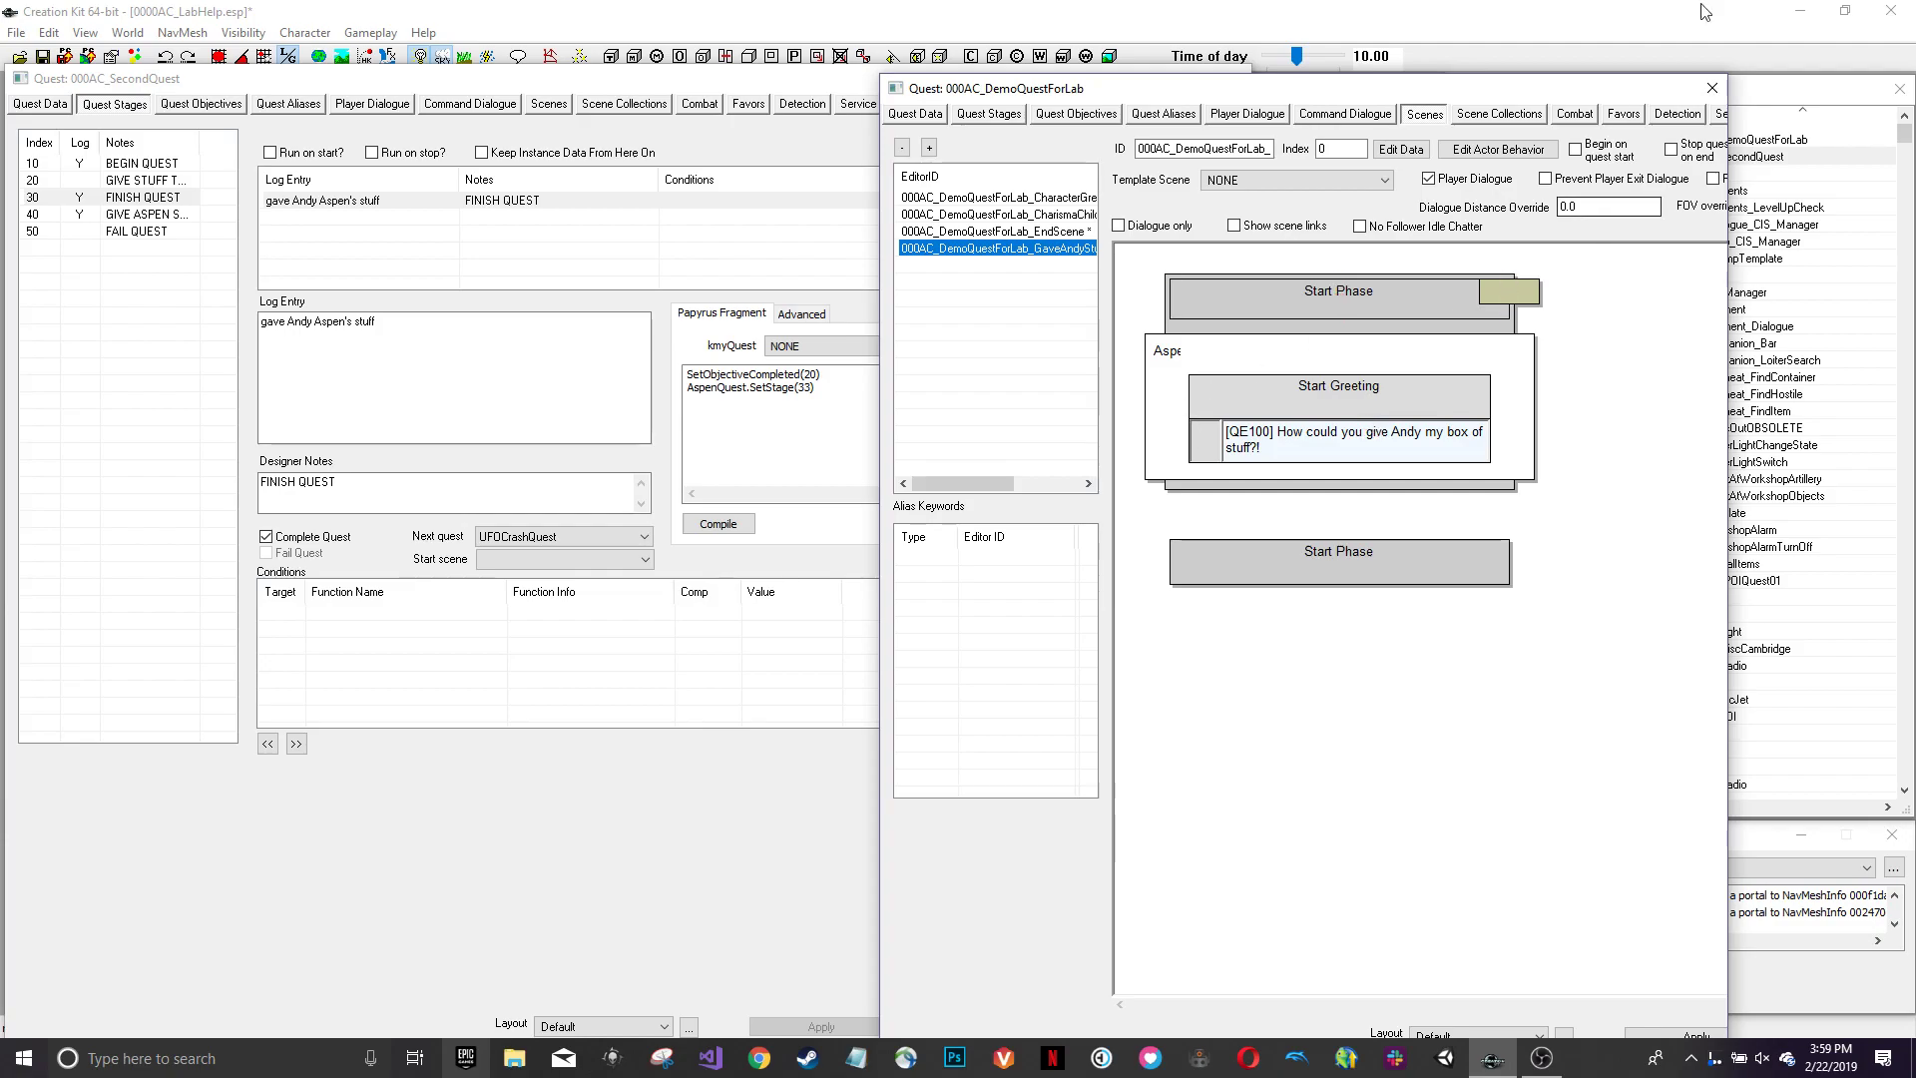
left_click(1713, 91)
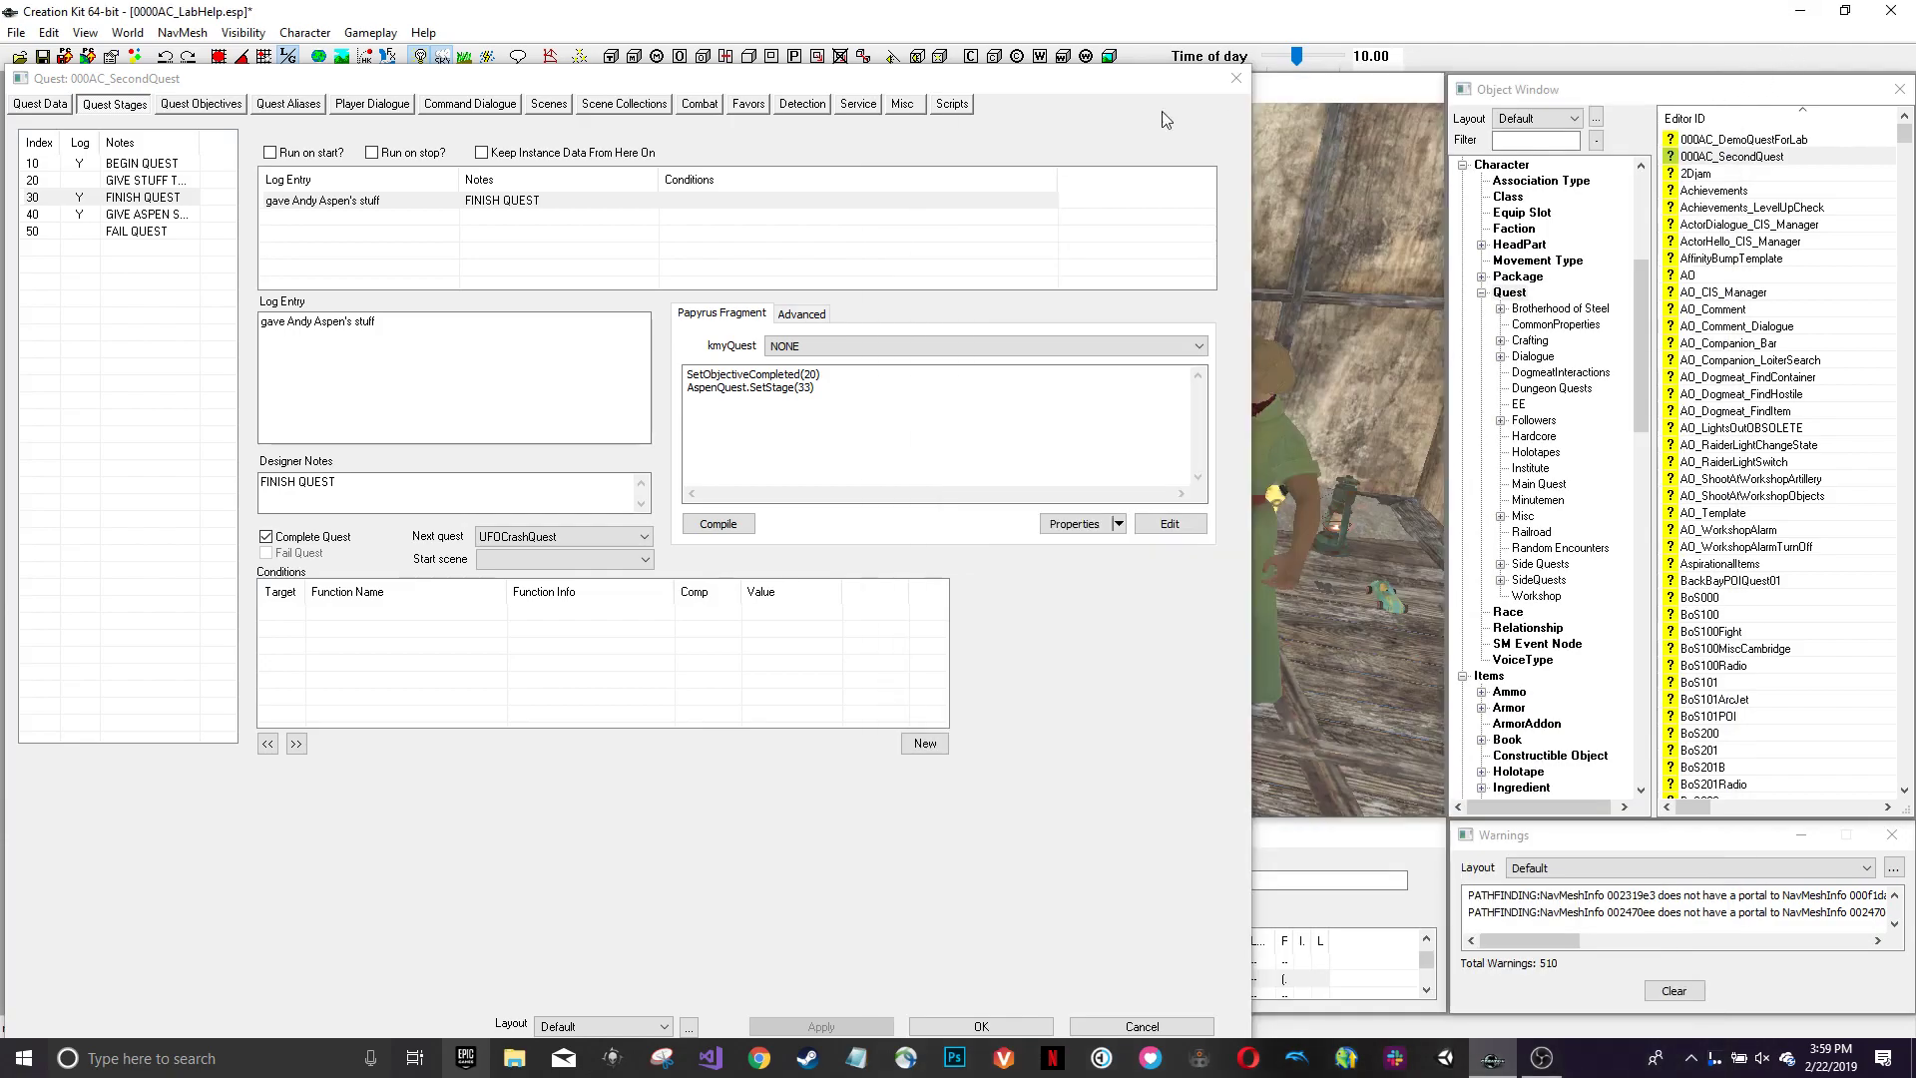
left_click(1240, 90)
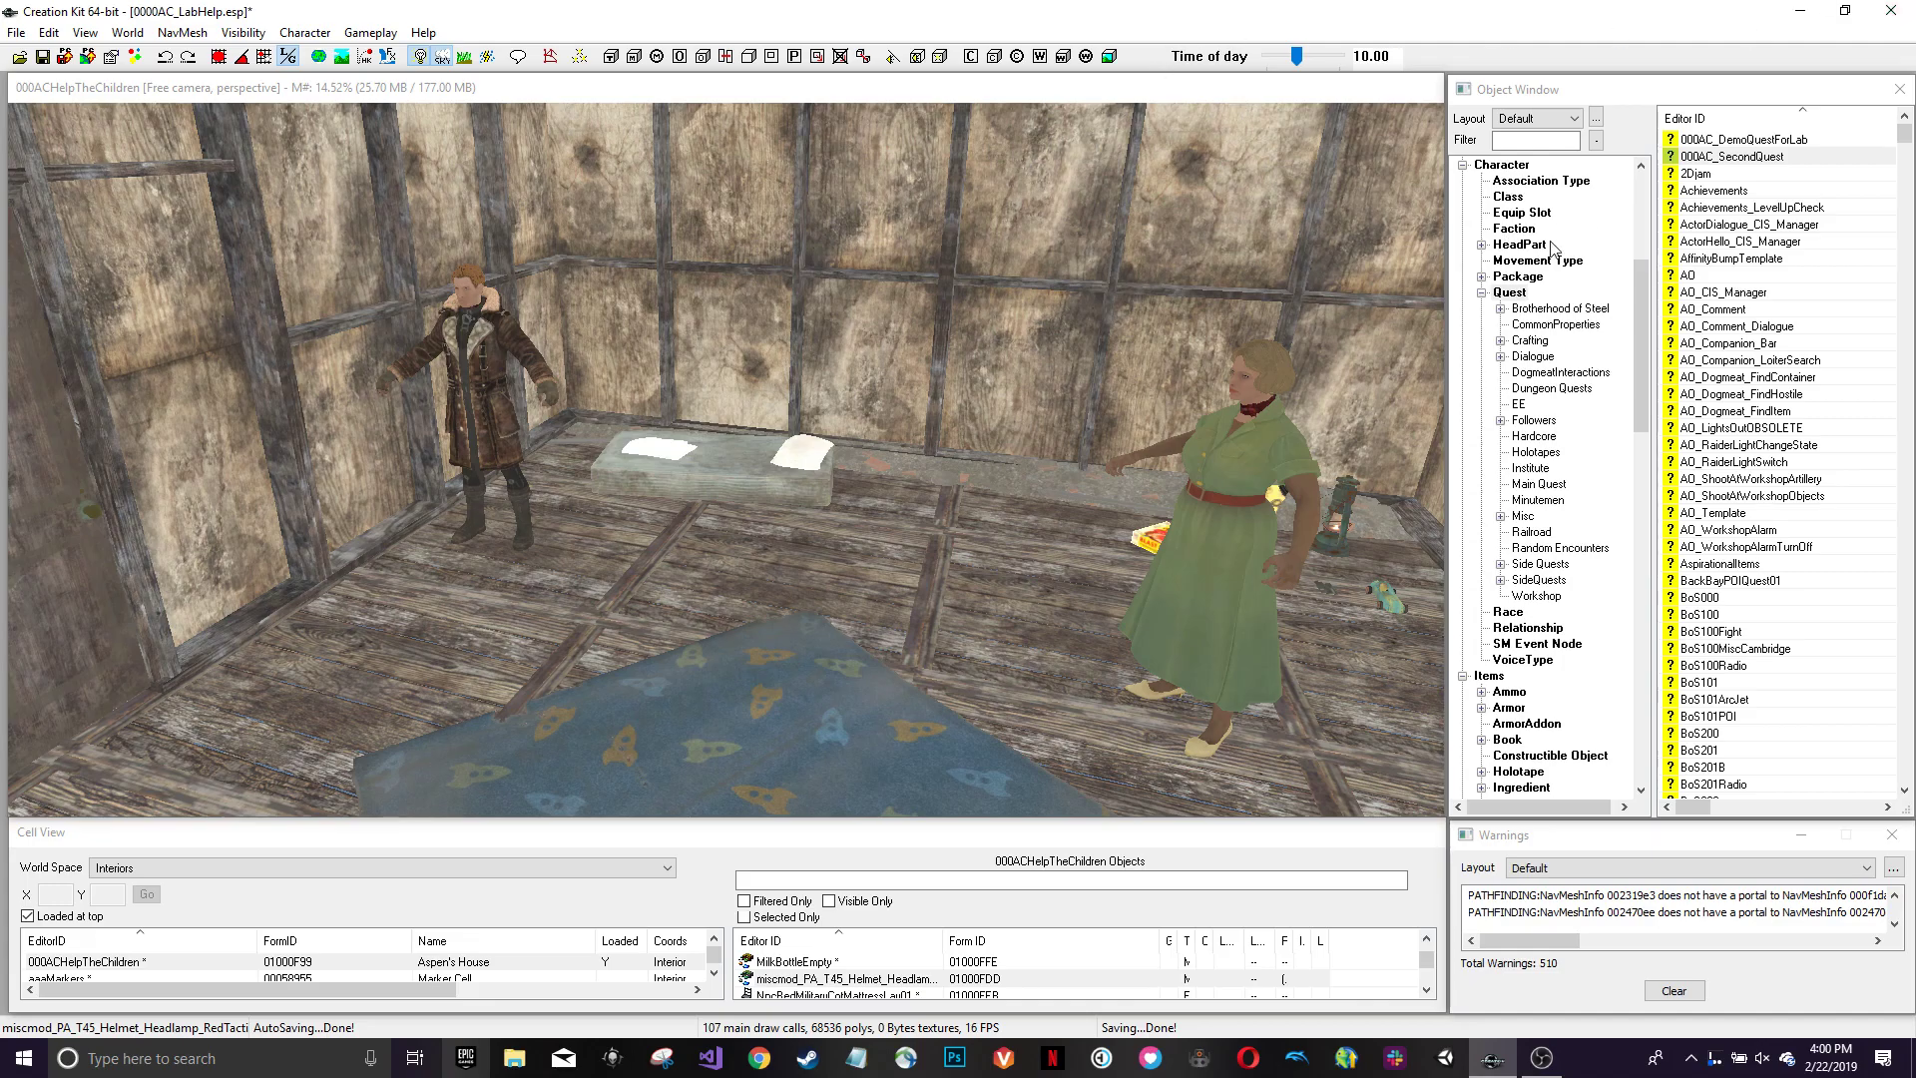
- Open the reference of Aspen's box on the round table, select its GrabTheStuff script and move the dialog clear of the table
middle_click_drag(874, 533, 1102, 581)
middle_click_drag(1150, 654, 802, 470)
left_click(771, 467)
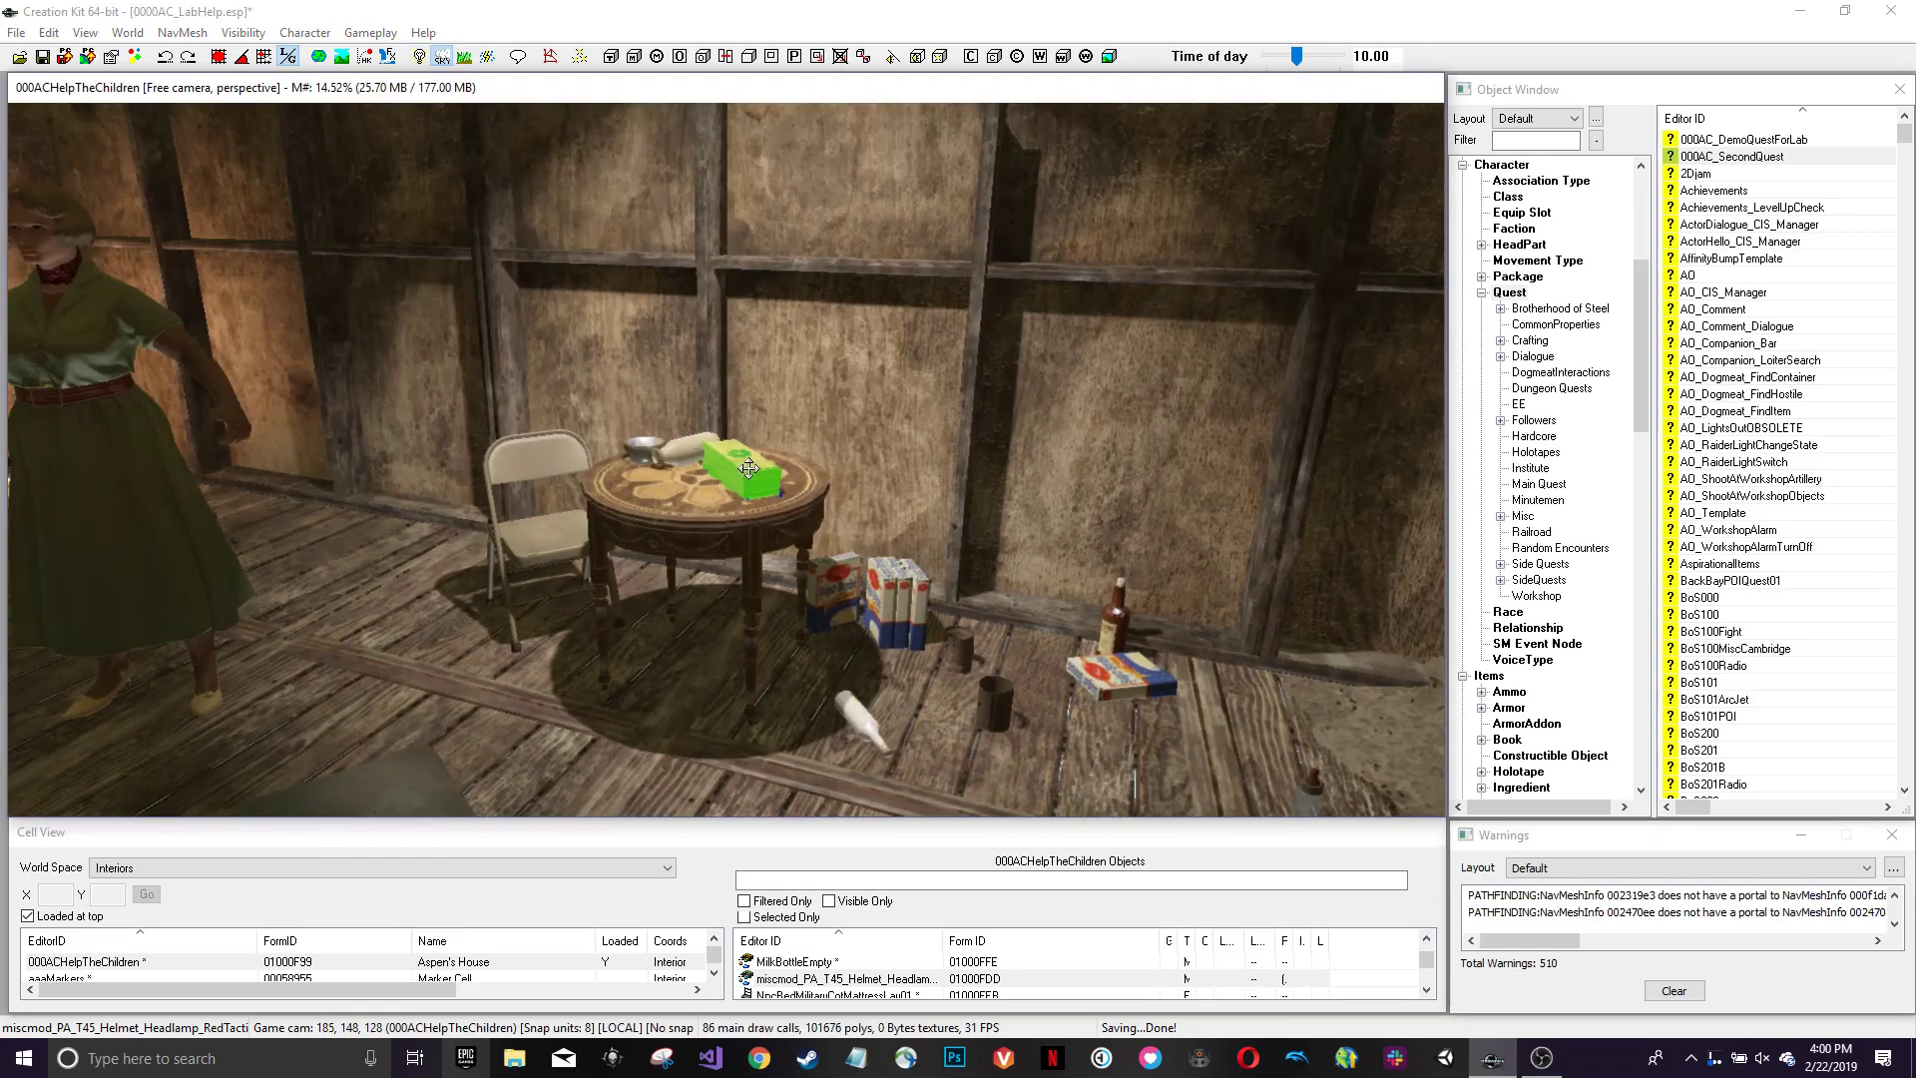
double_click(750, 477)
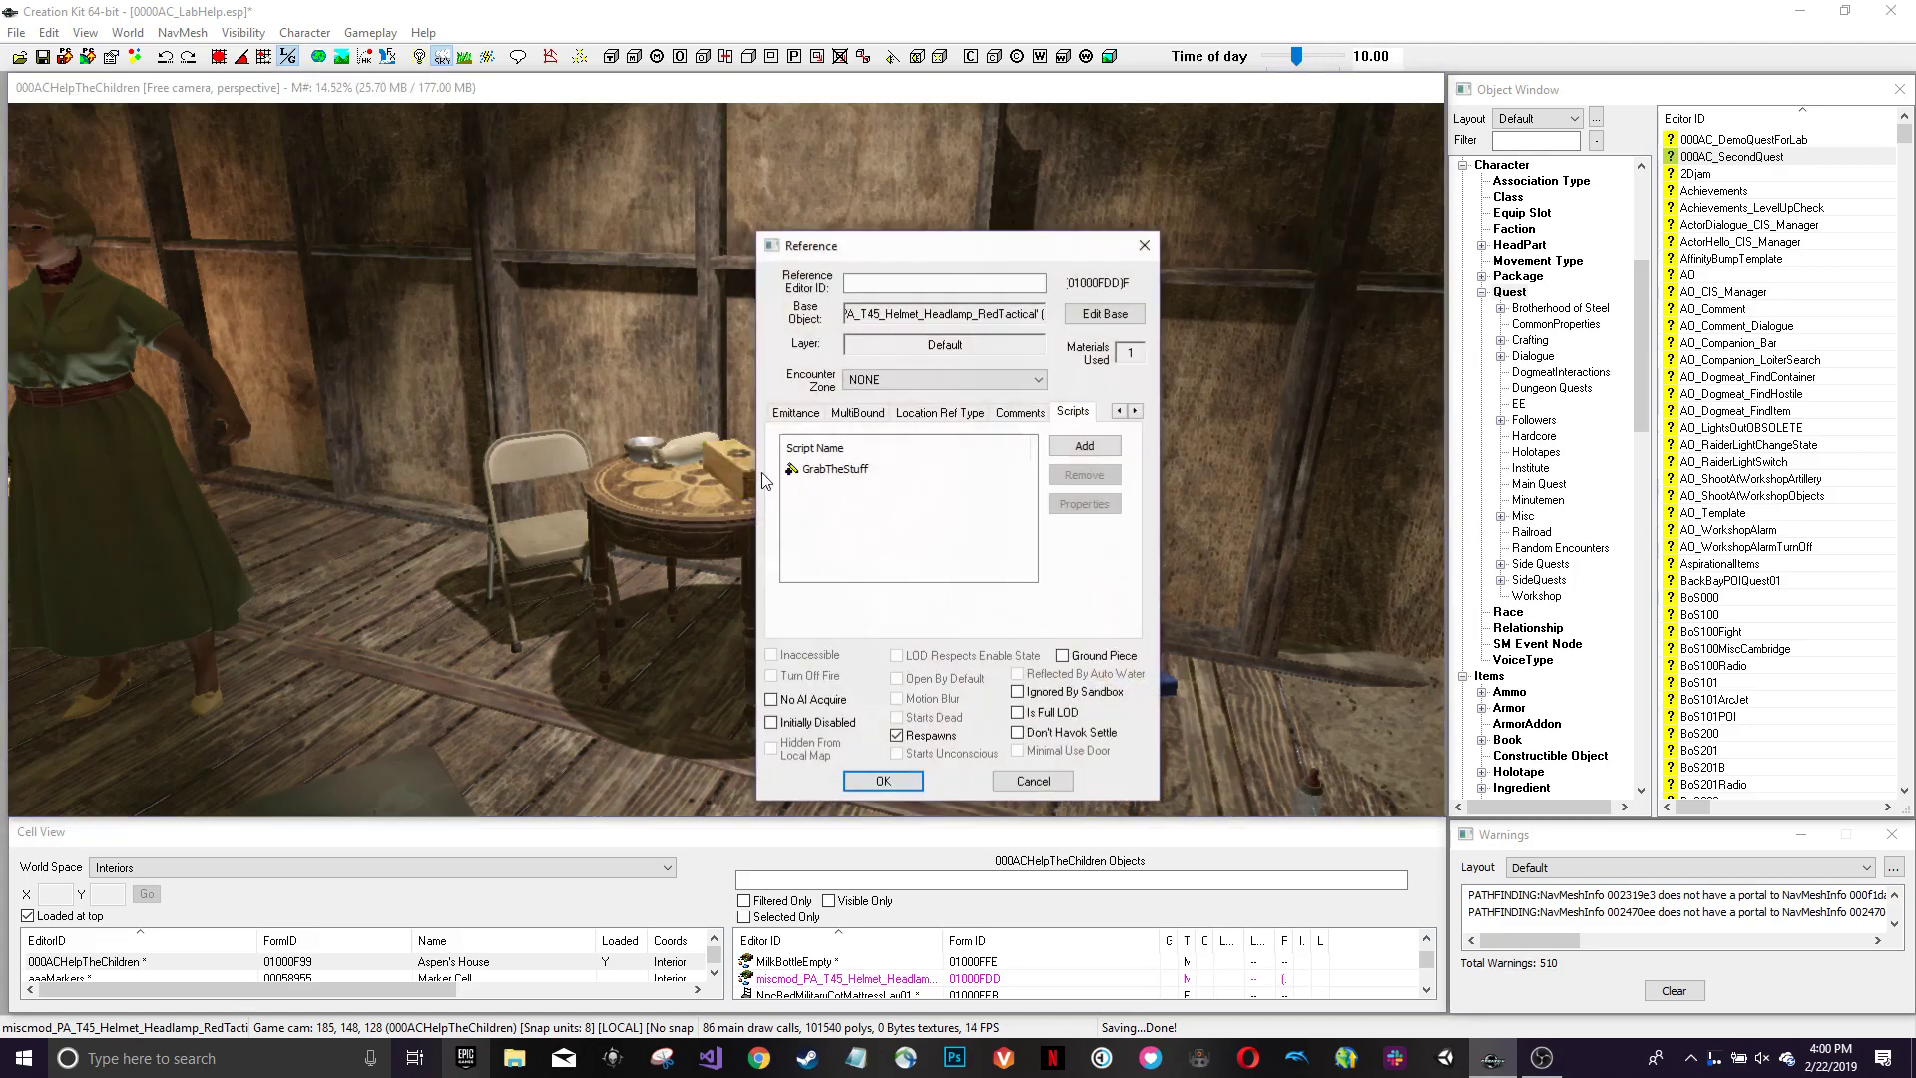
left_click(871, 471)
left_click_drag(861, 250, 1159, 248)
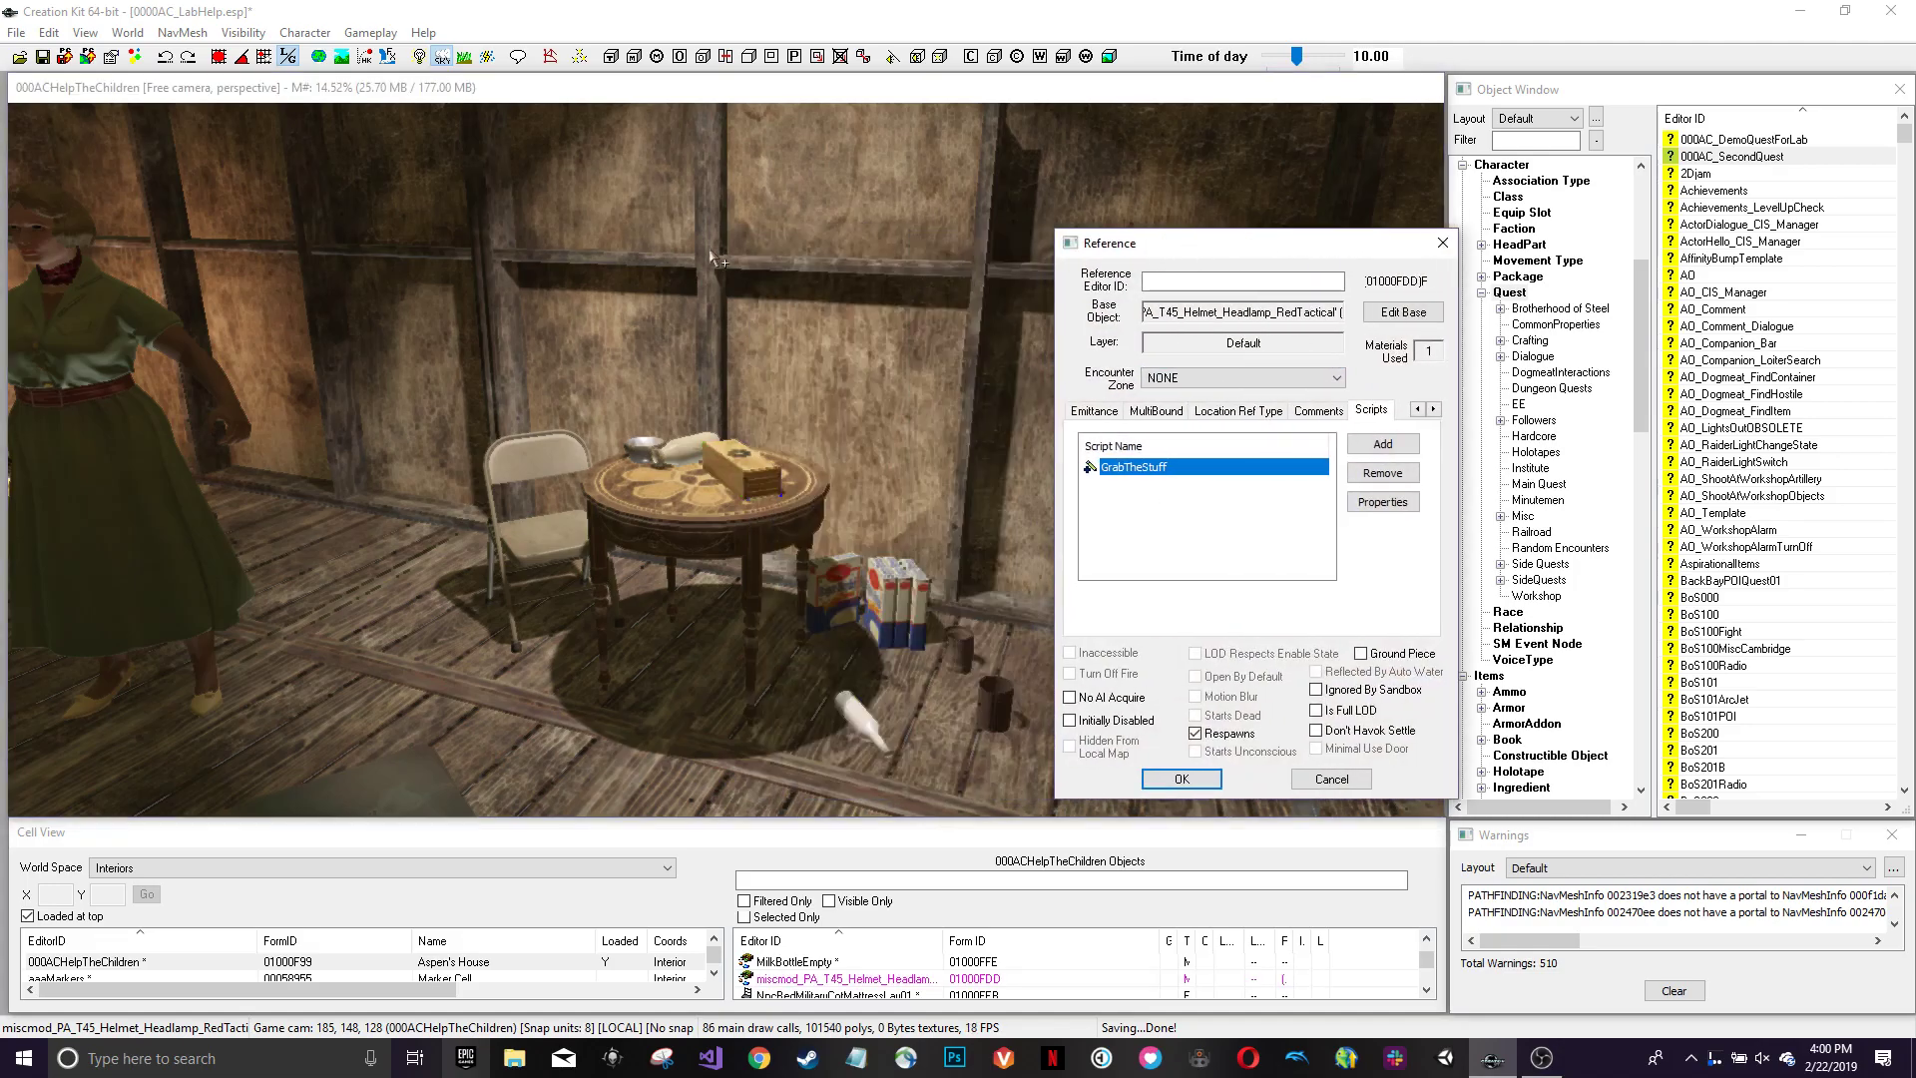
- Try to save the plugin with the box's Reference dialog still open
scroll(563, 242, "up", 3)
scroll(563, 242, "down", 2)
middle_click_drag(563, 242, 782, 227)
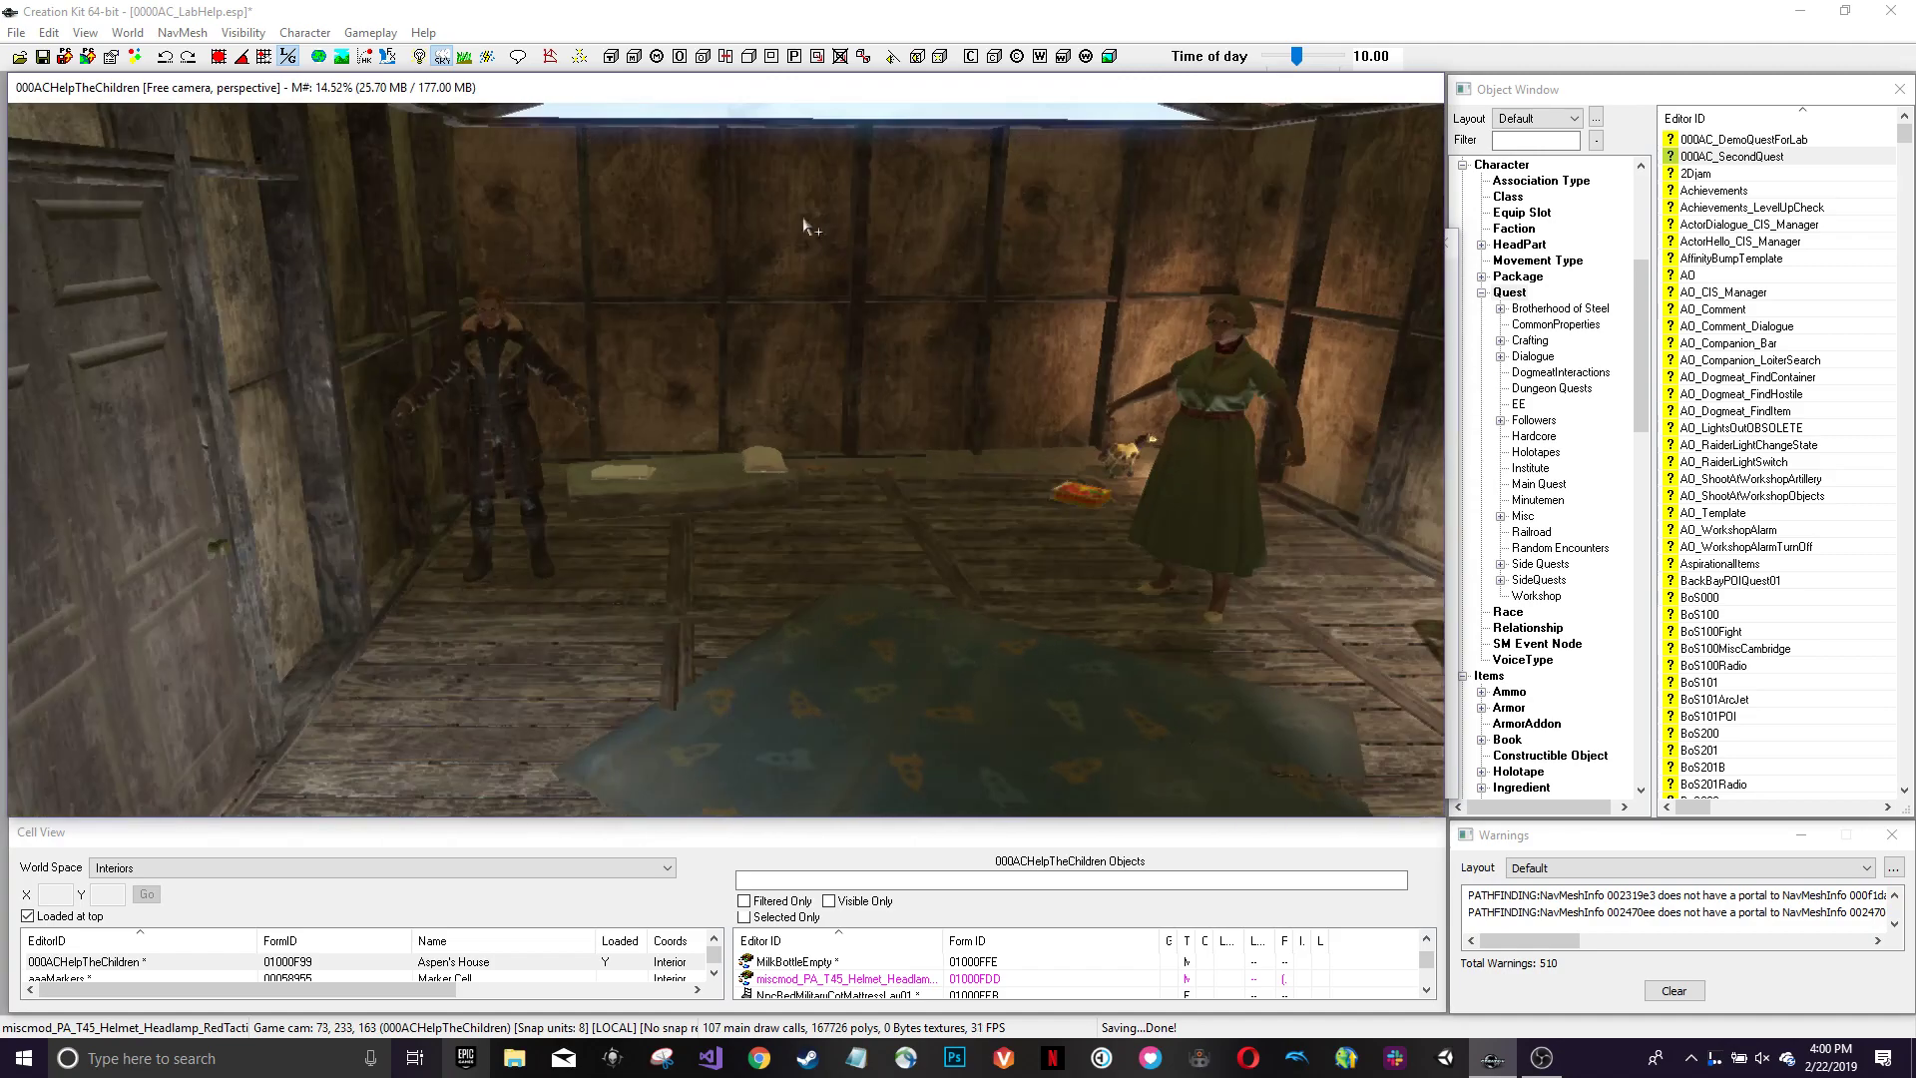
middle_click_drag(775, 373, 912, 404)
key("ctrl+s")
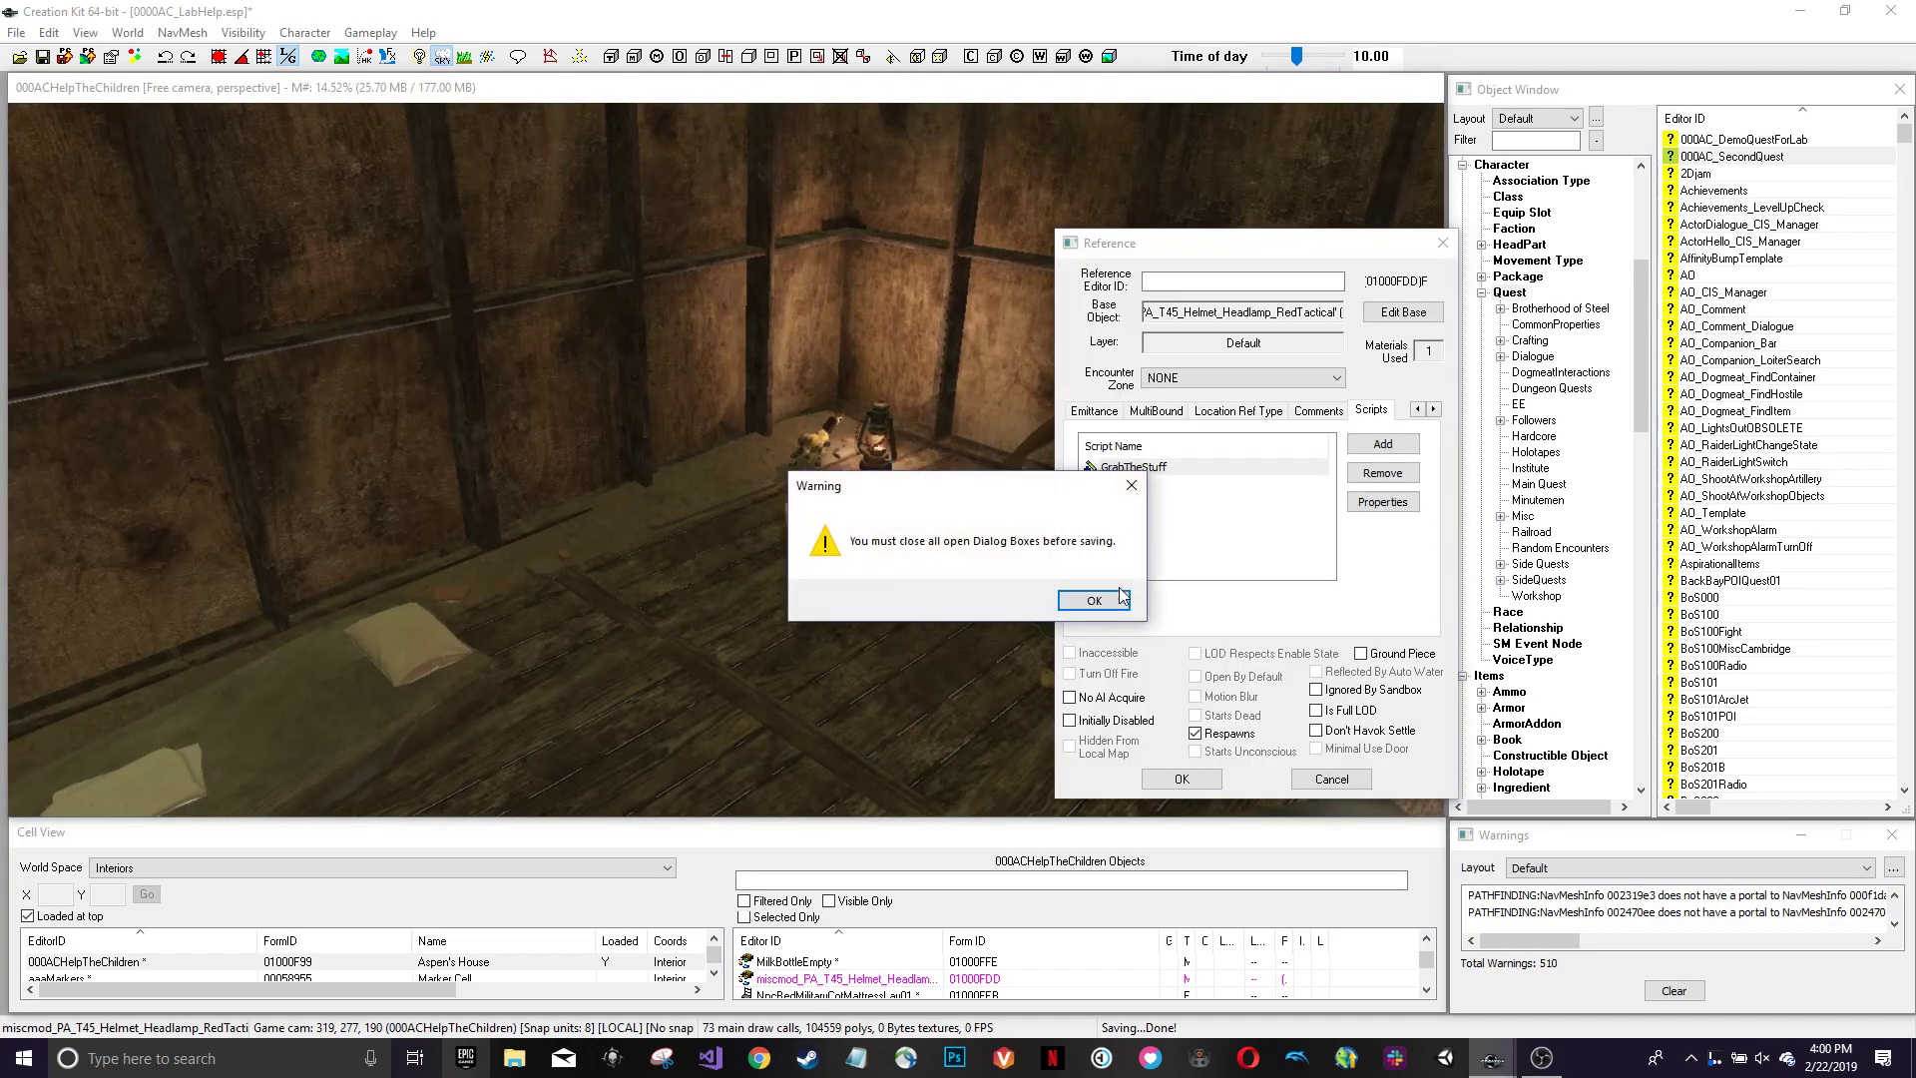
left_click(1090, 597)
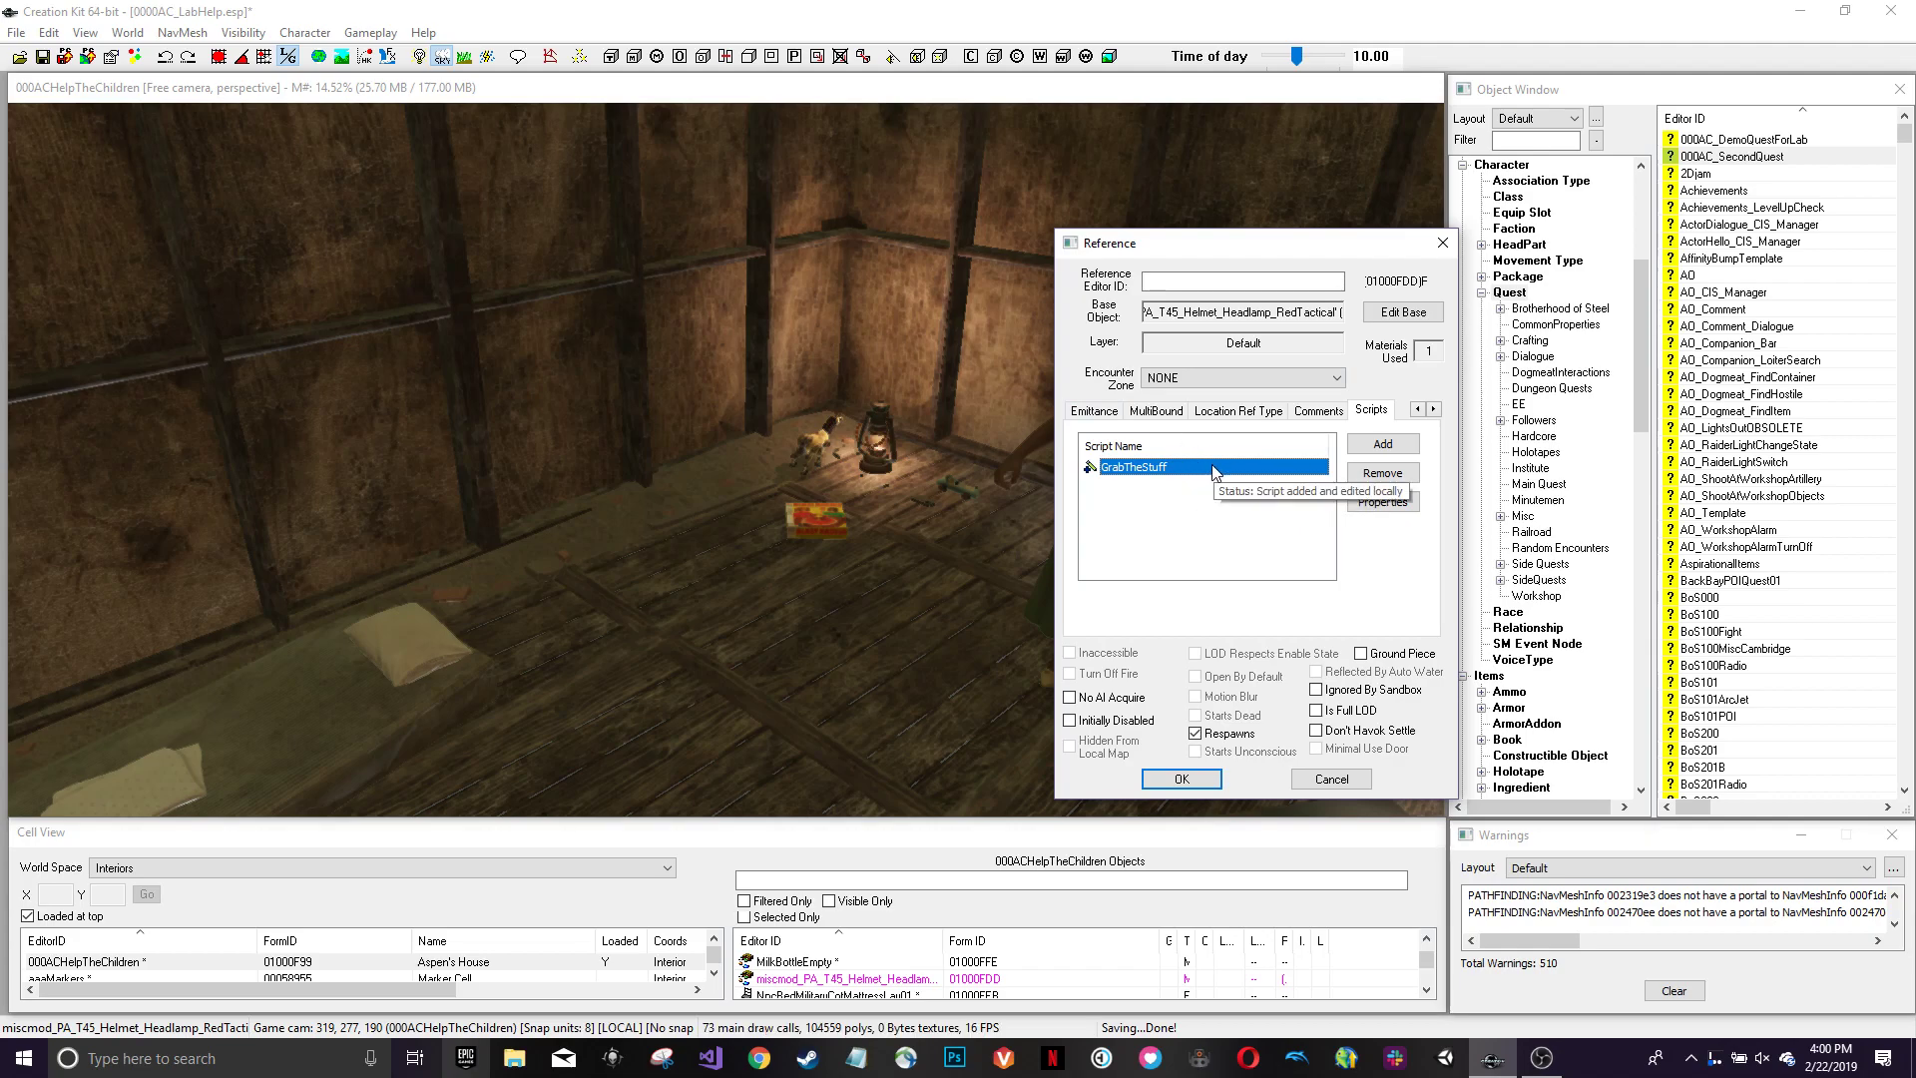
- Examine the AndyQuest and FetchQuest properties of the box's GrabTheStuff script and accept the properties unchanged
left_click(1194, 528)
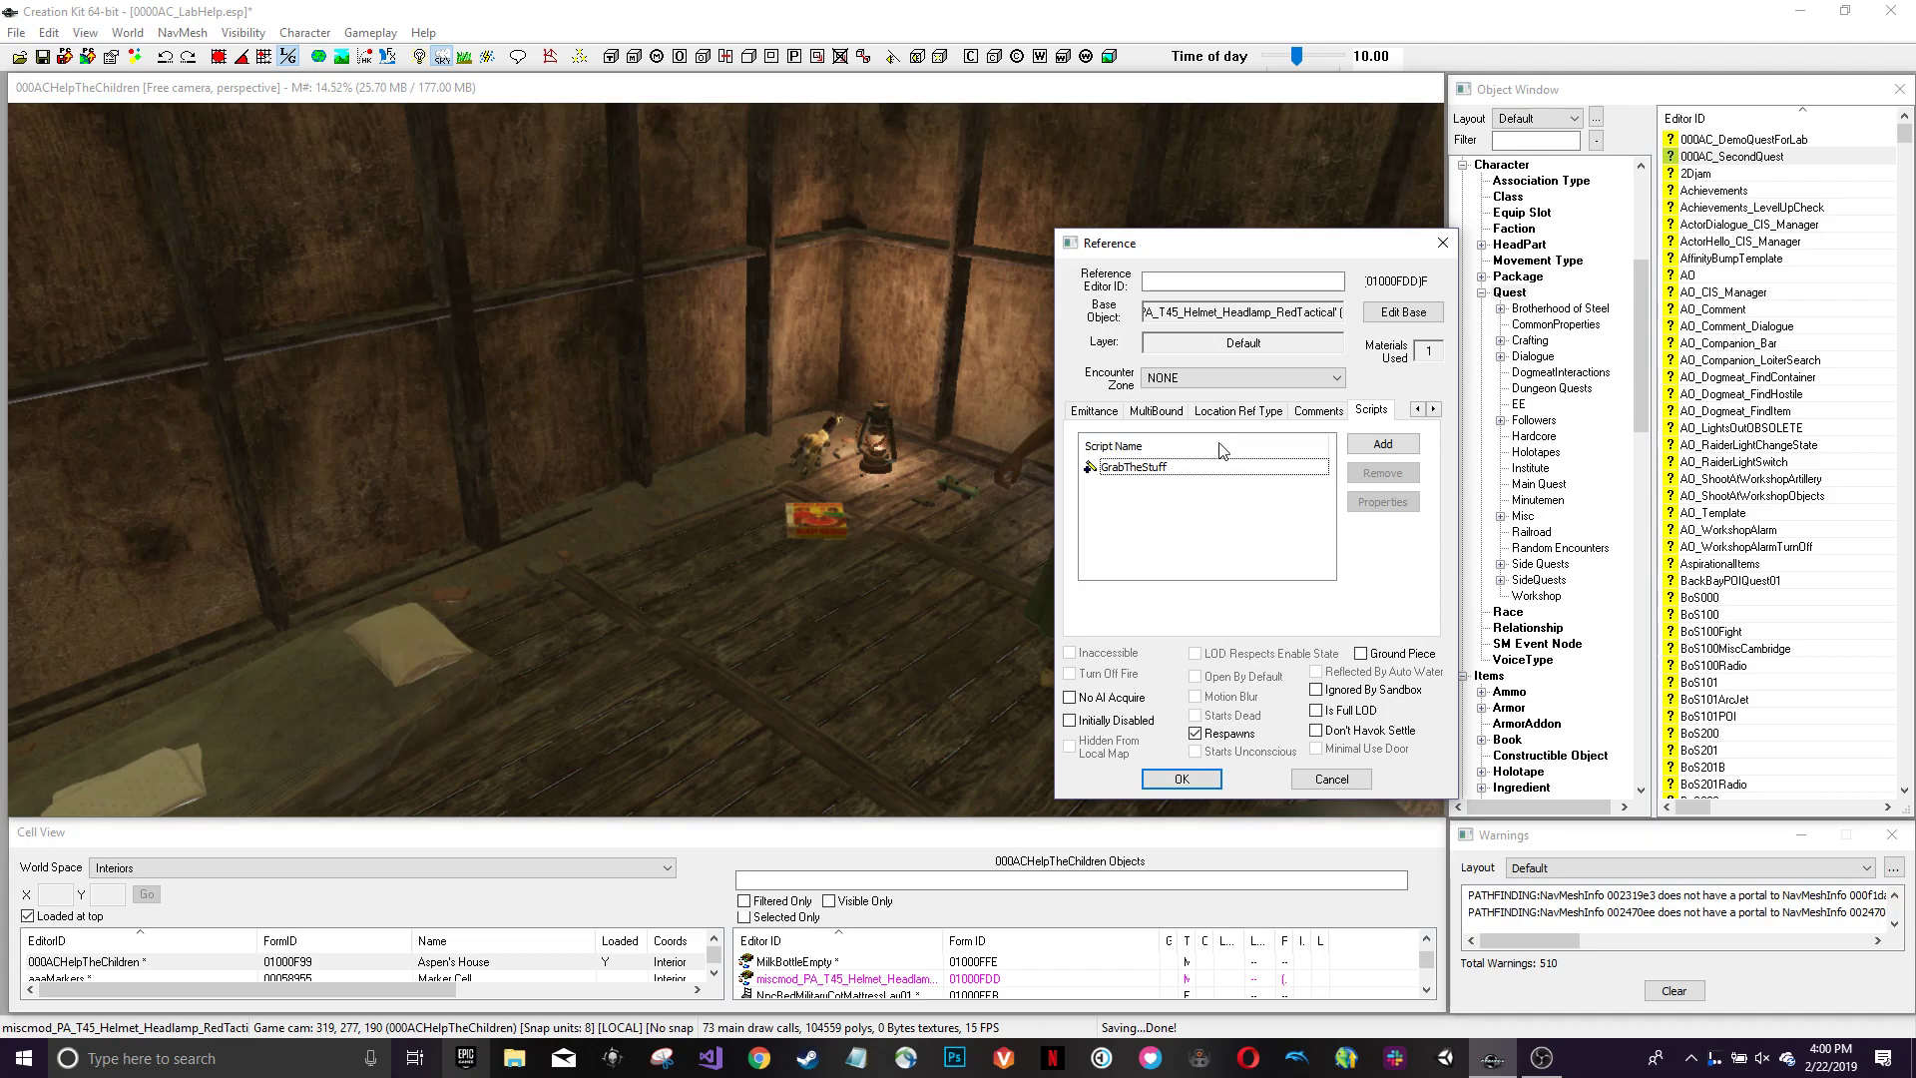
right_click(1199, 473)
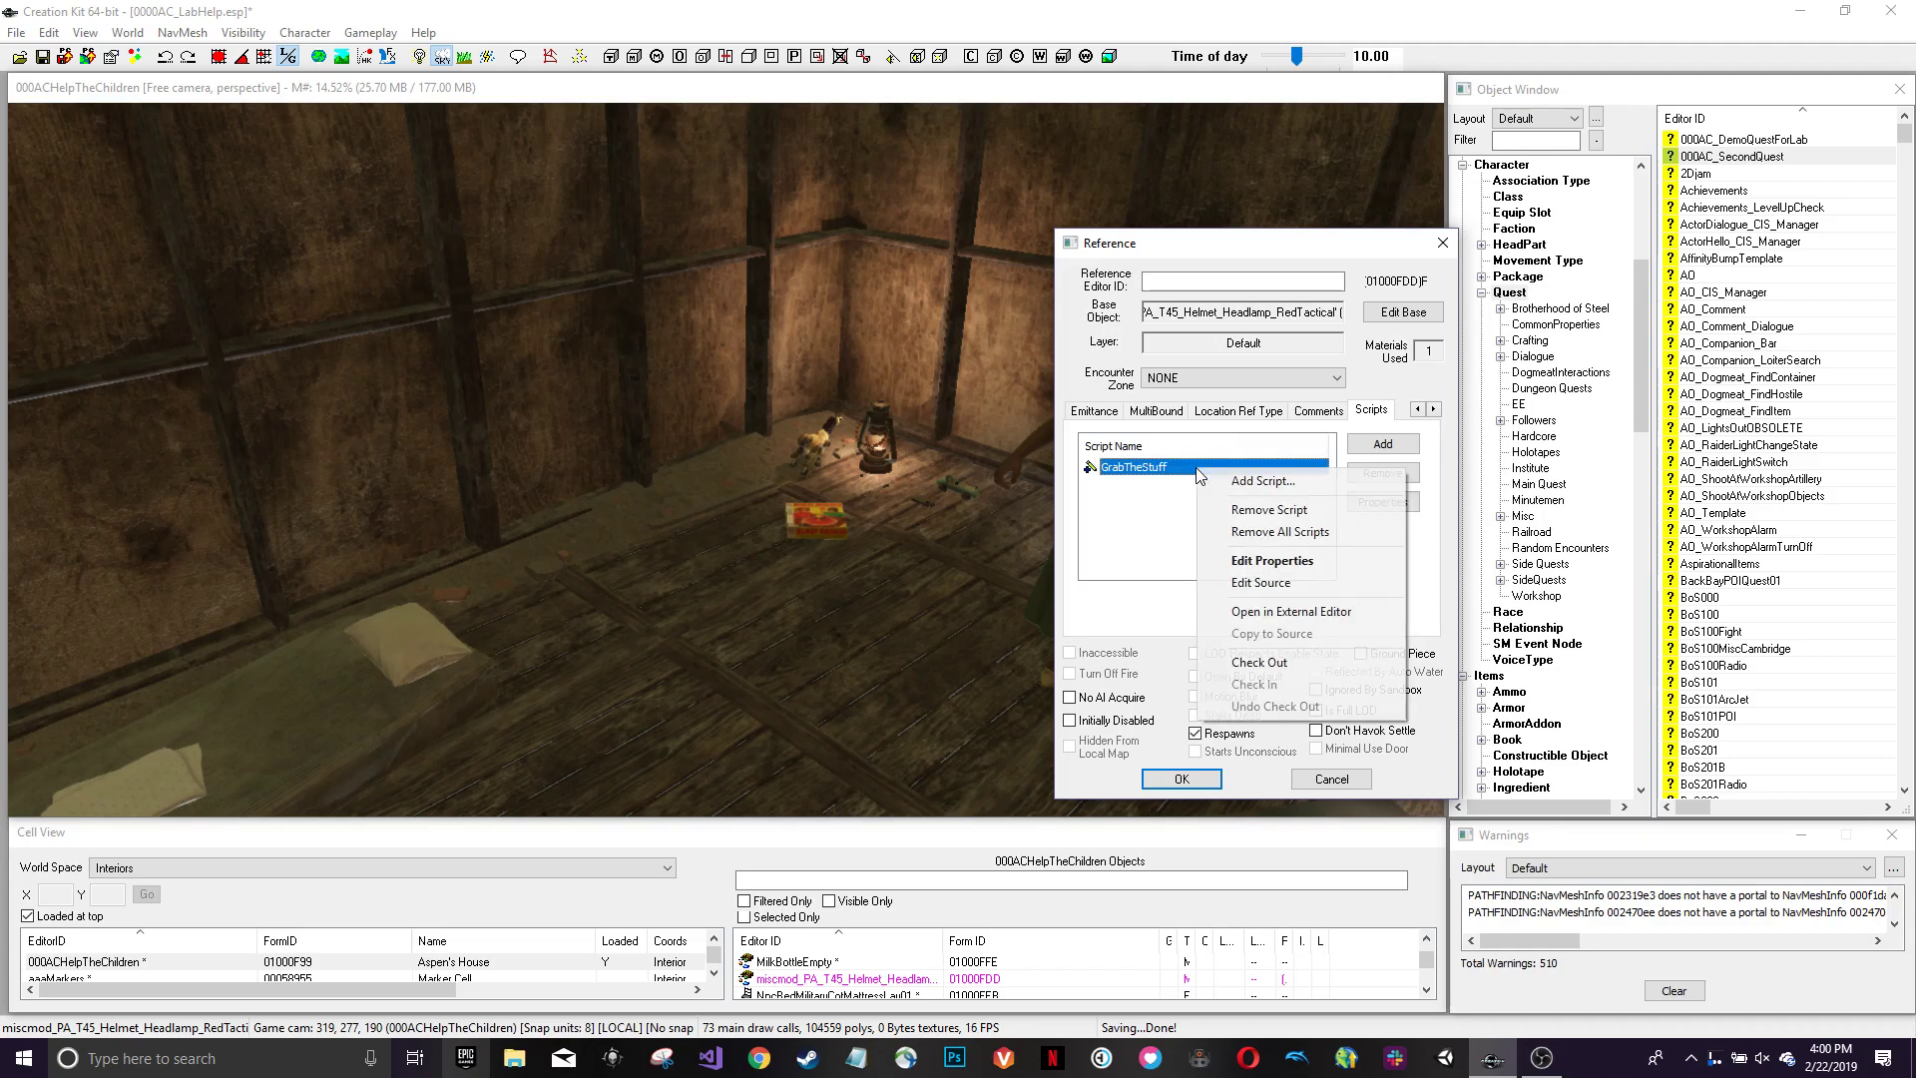
left_click(1260, 561)
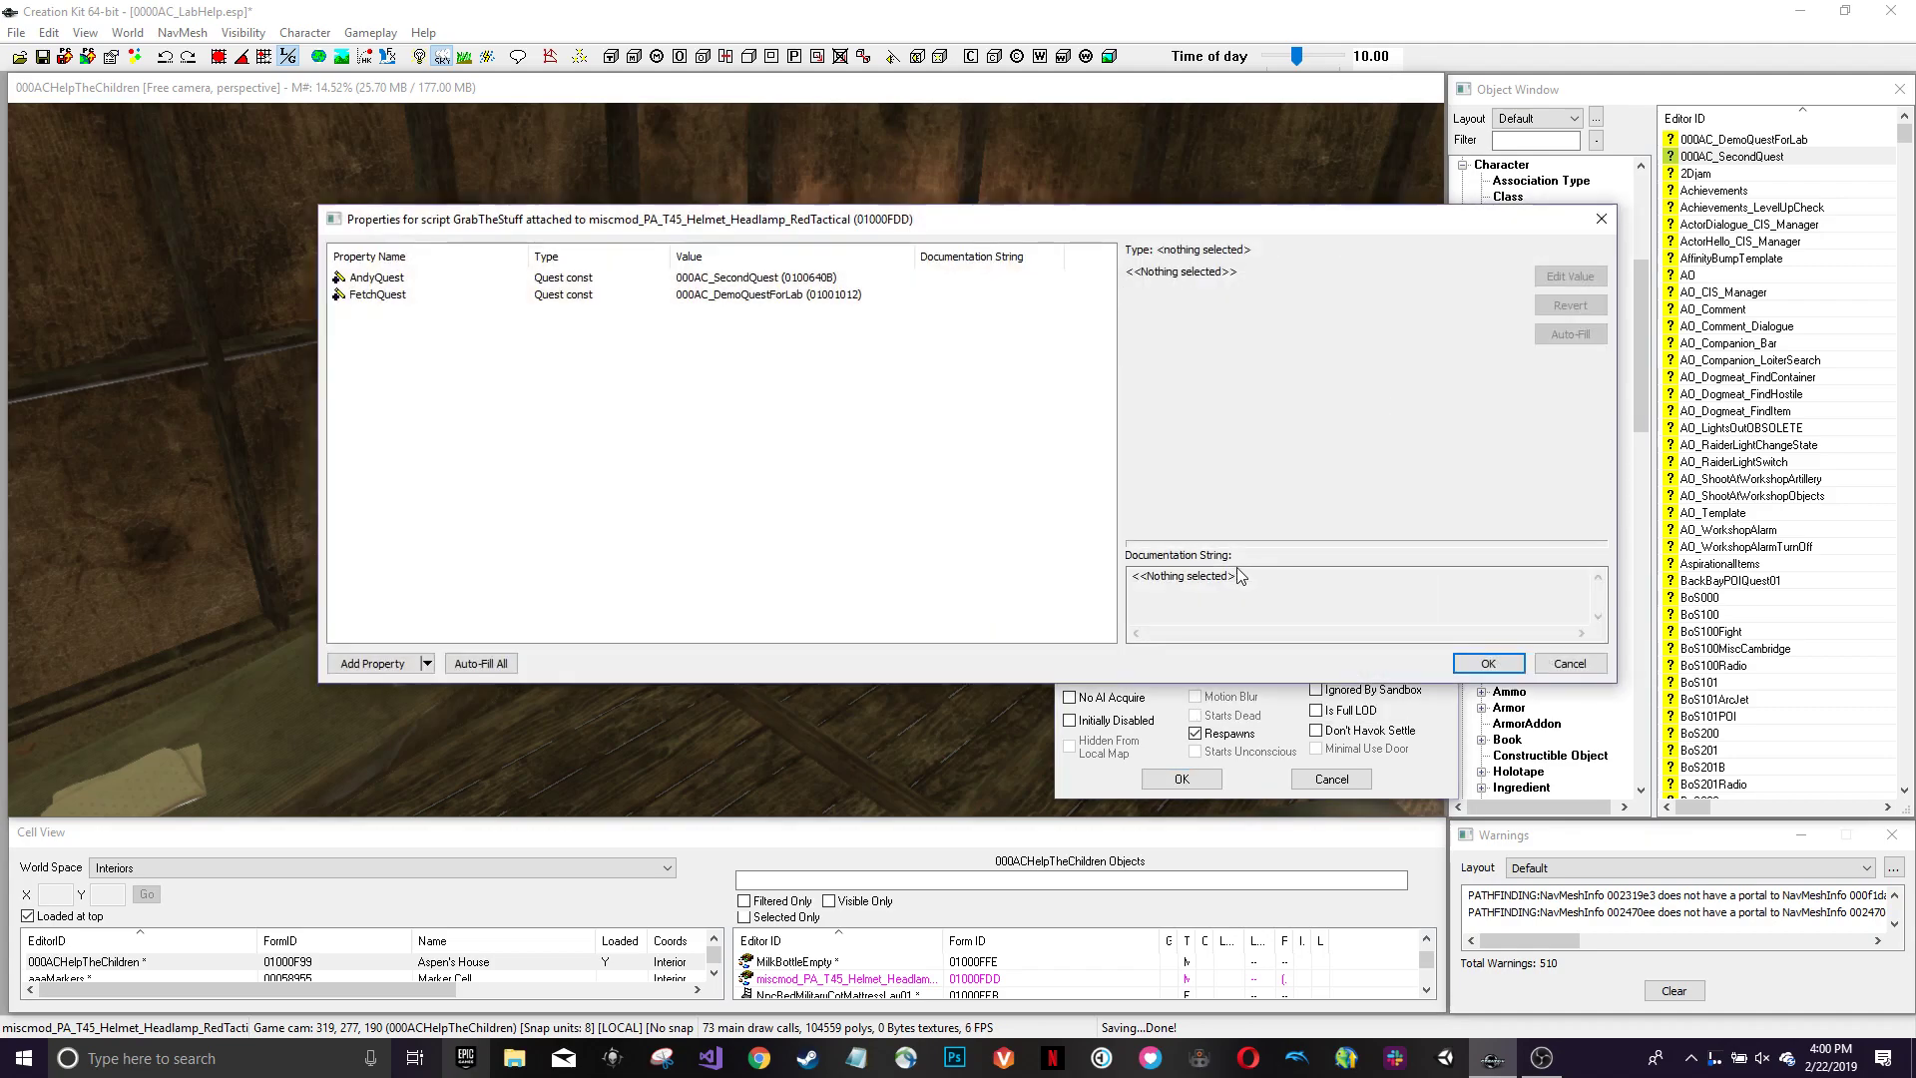
left_click(423, 295)
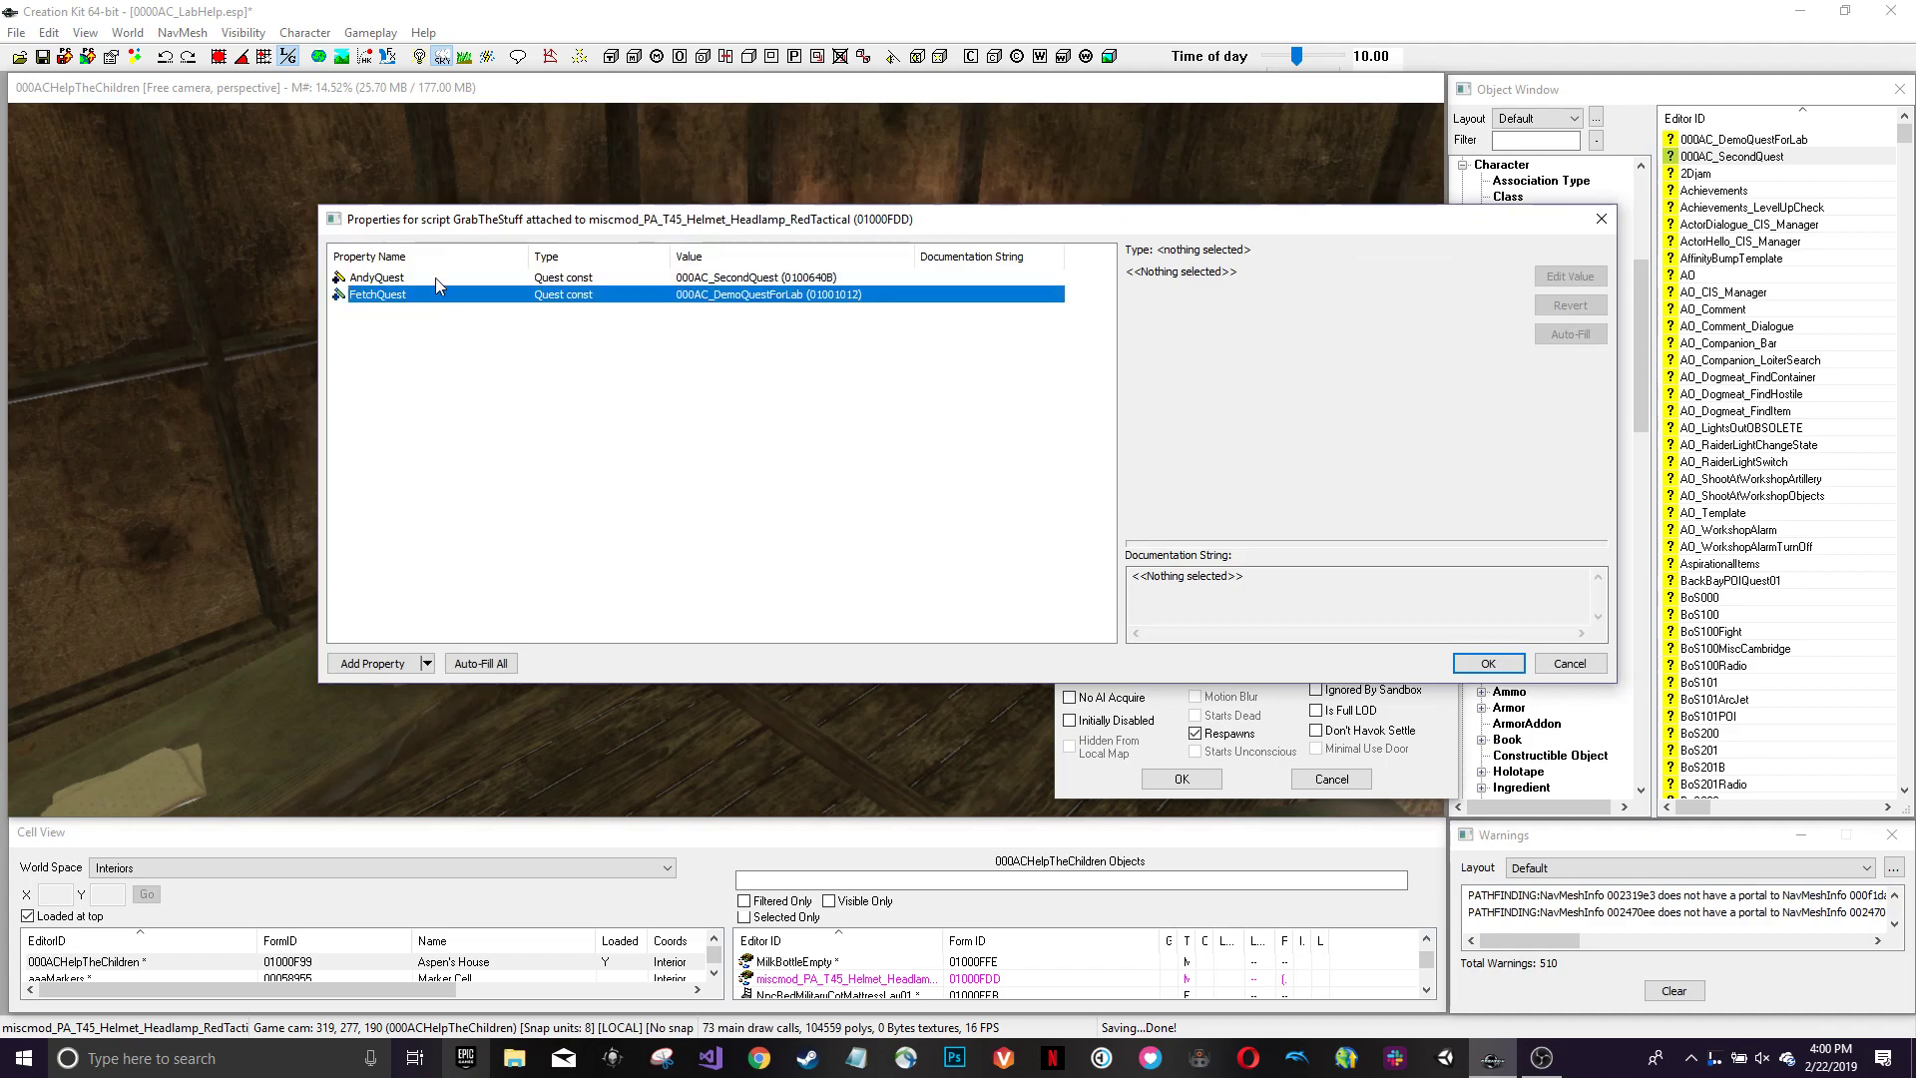
left_click(429, 281)
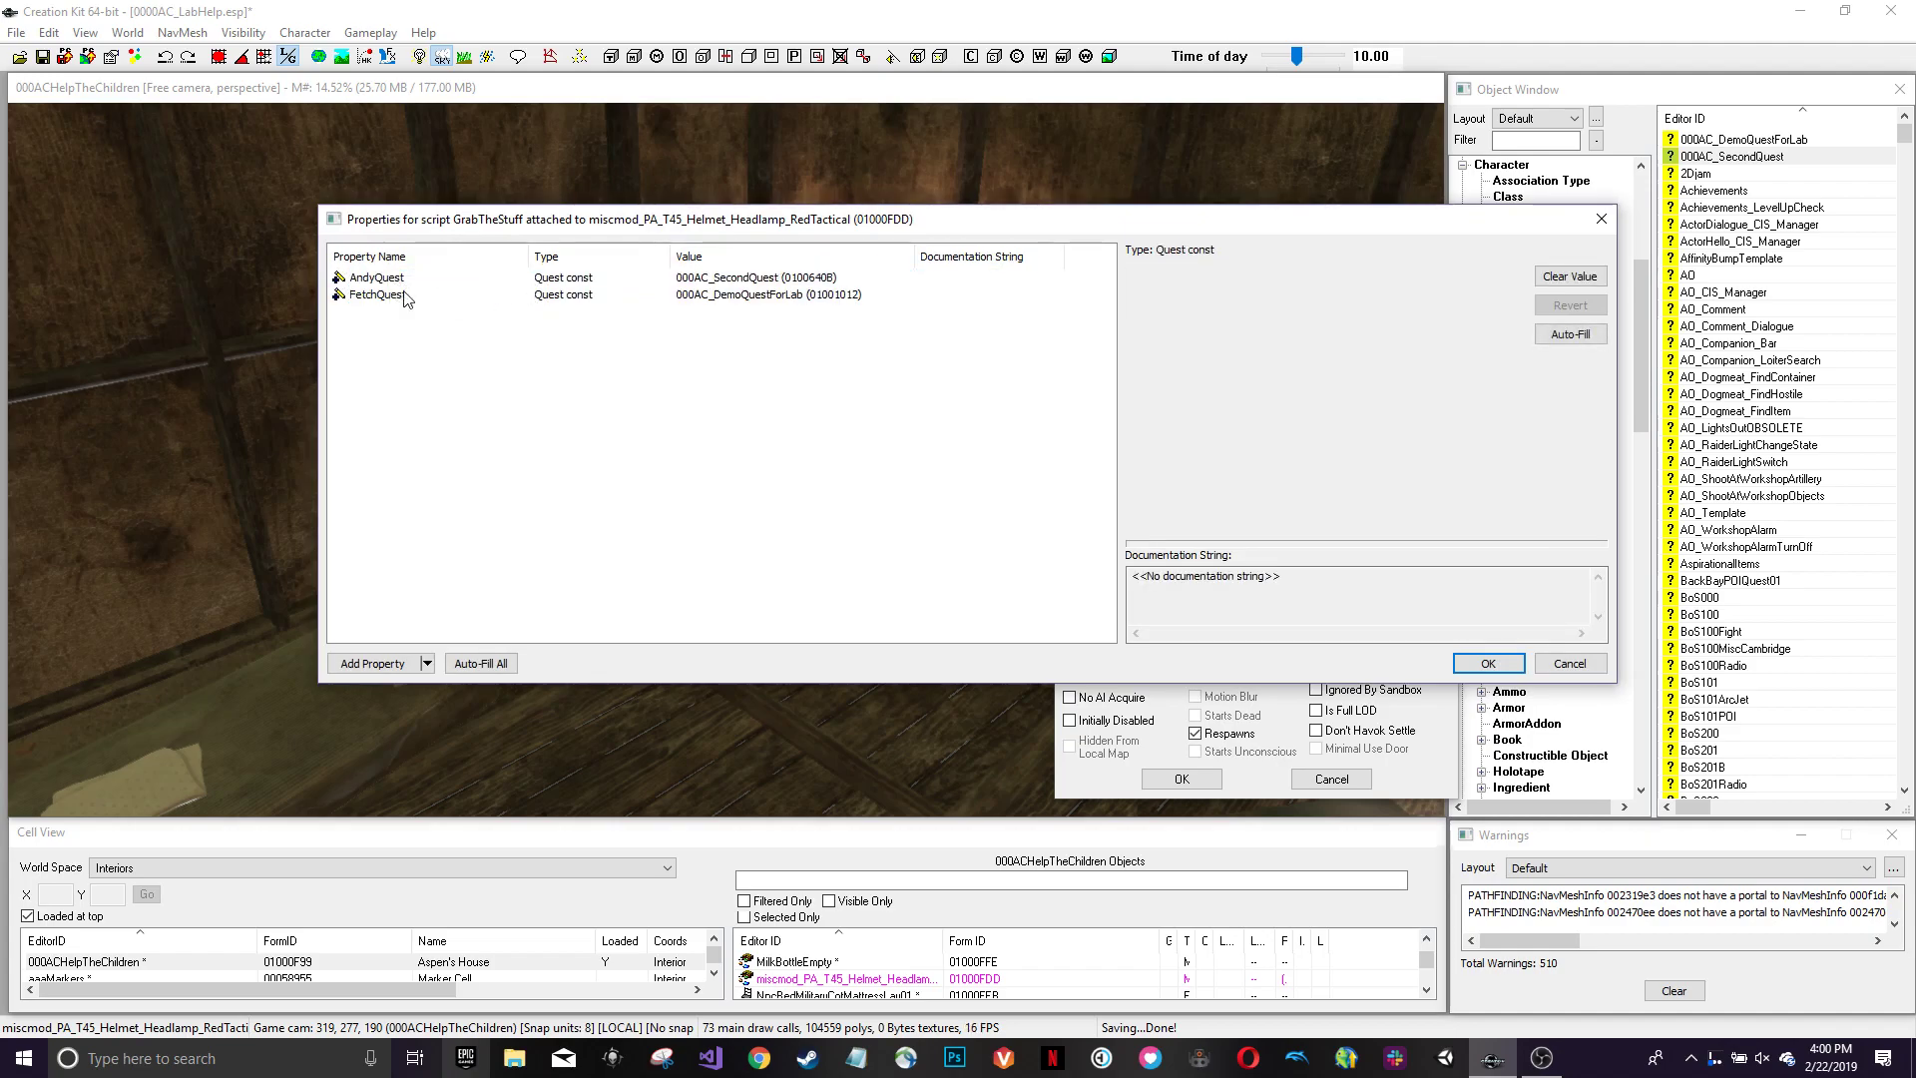
left_click(383, 295)
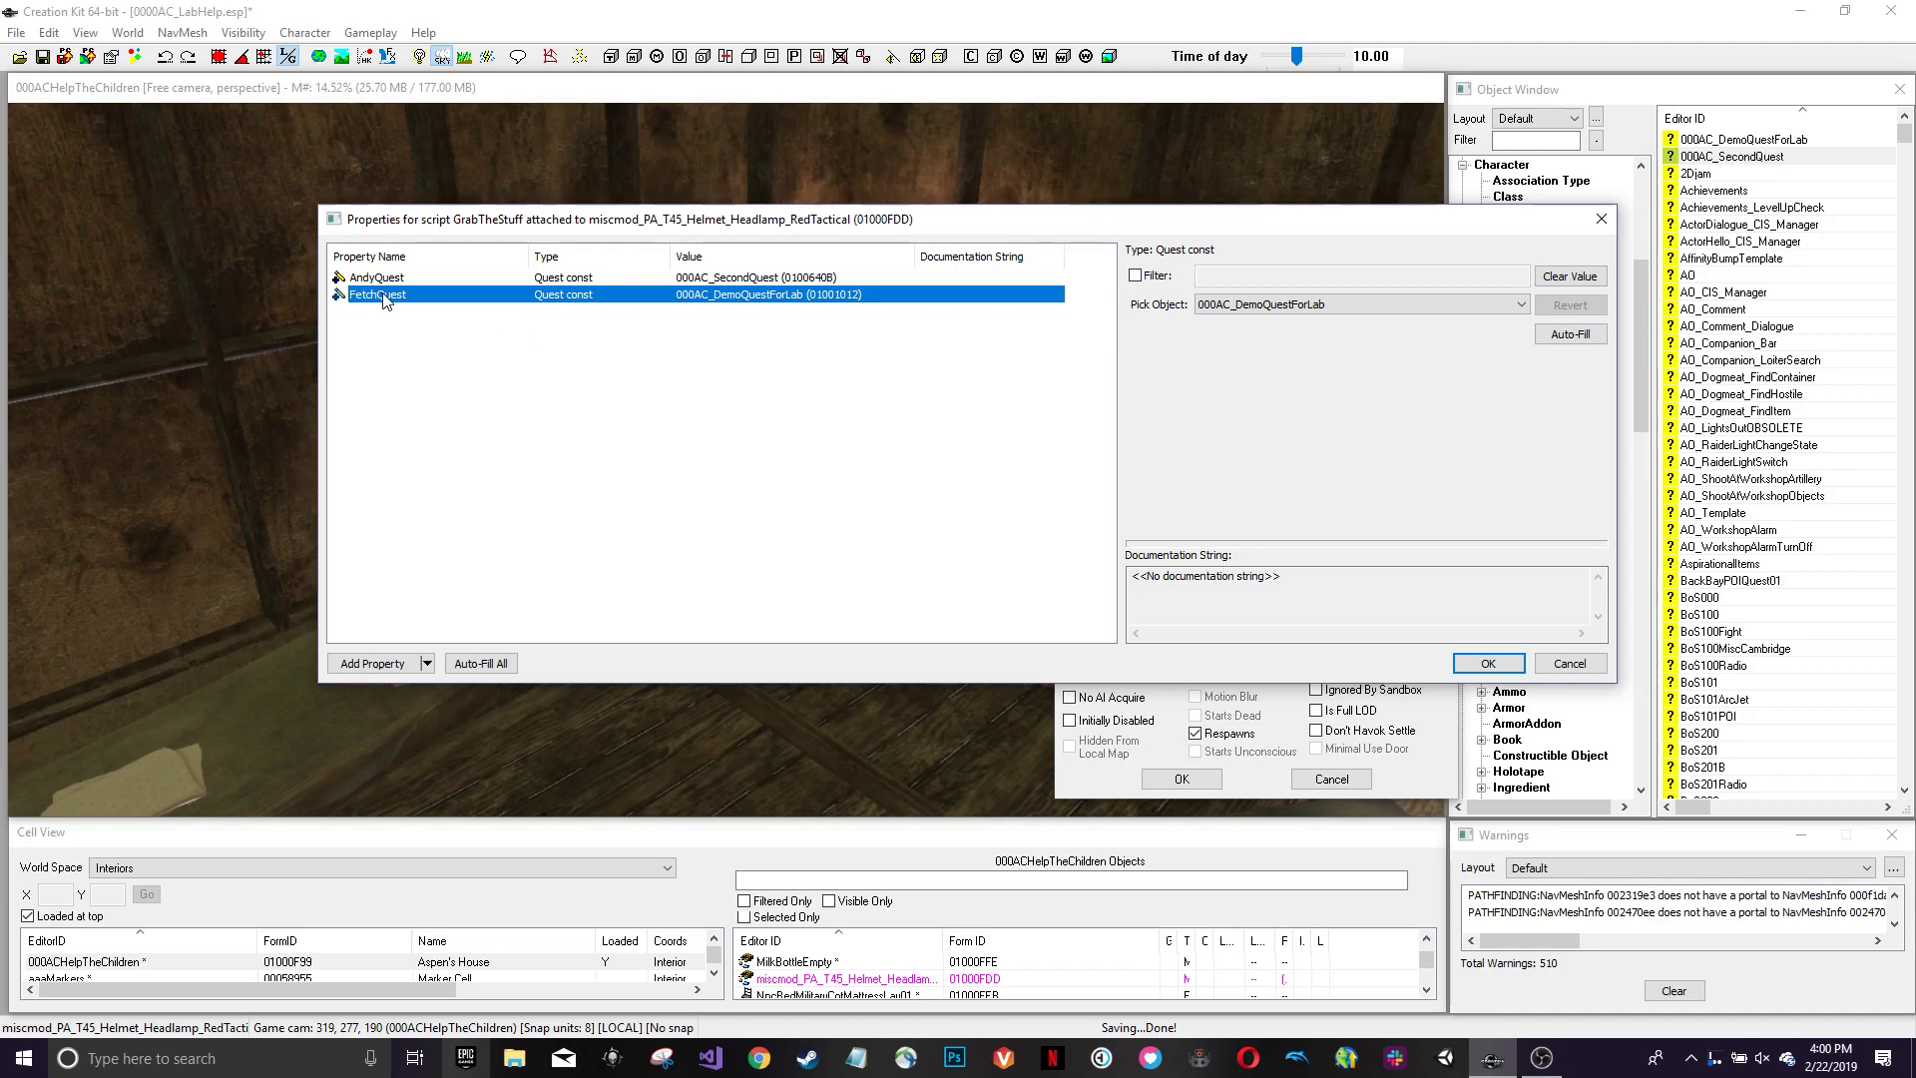
left_click(438, 279)
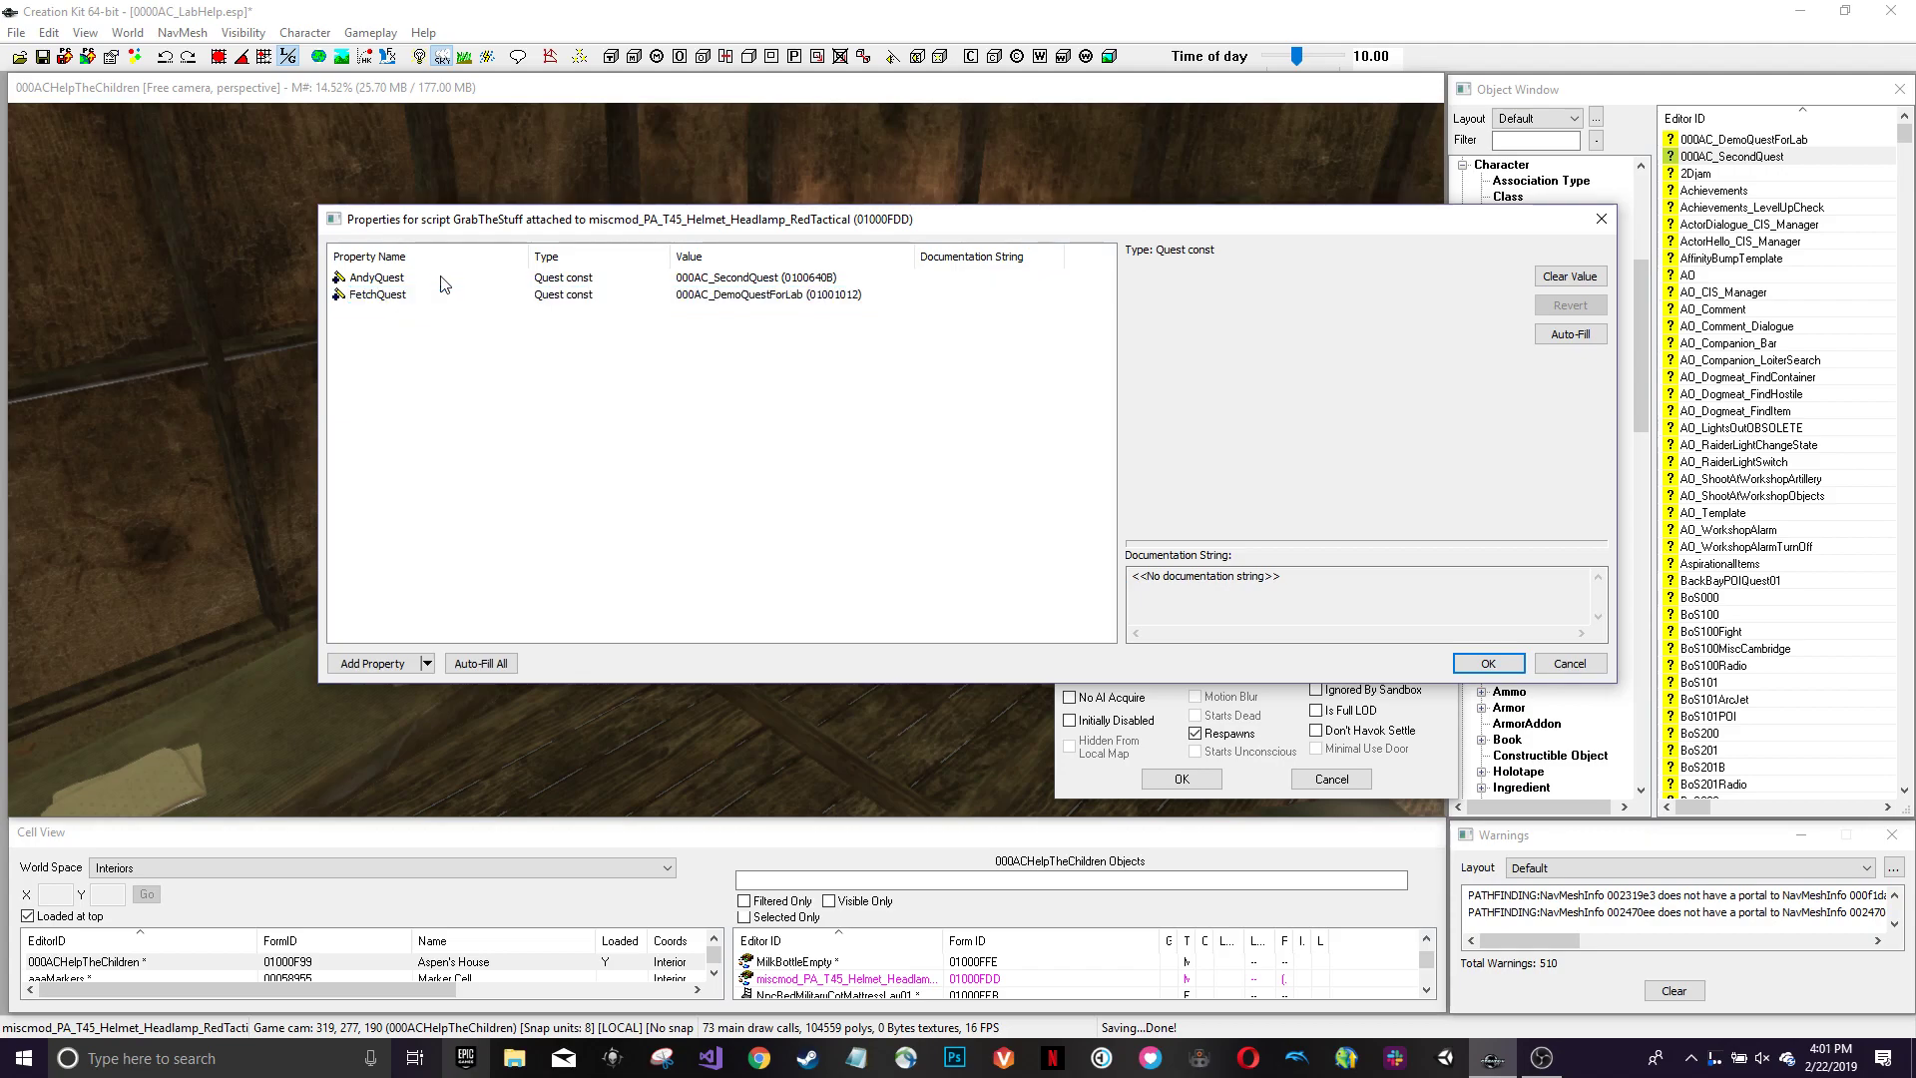
left_click(1484, 664)
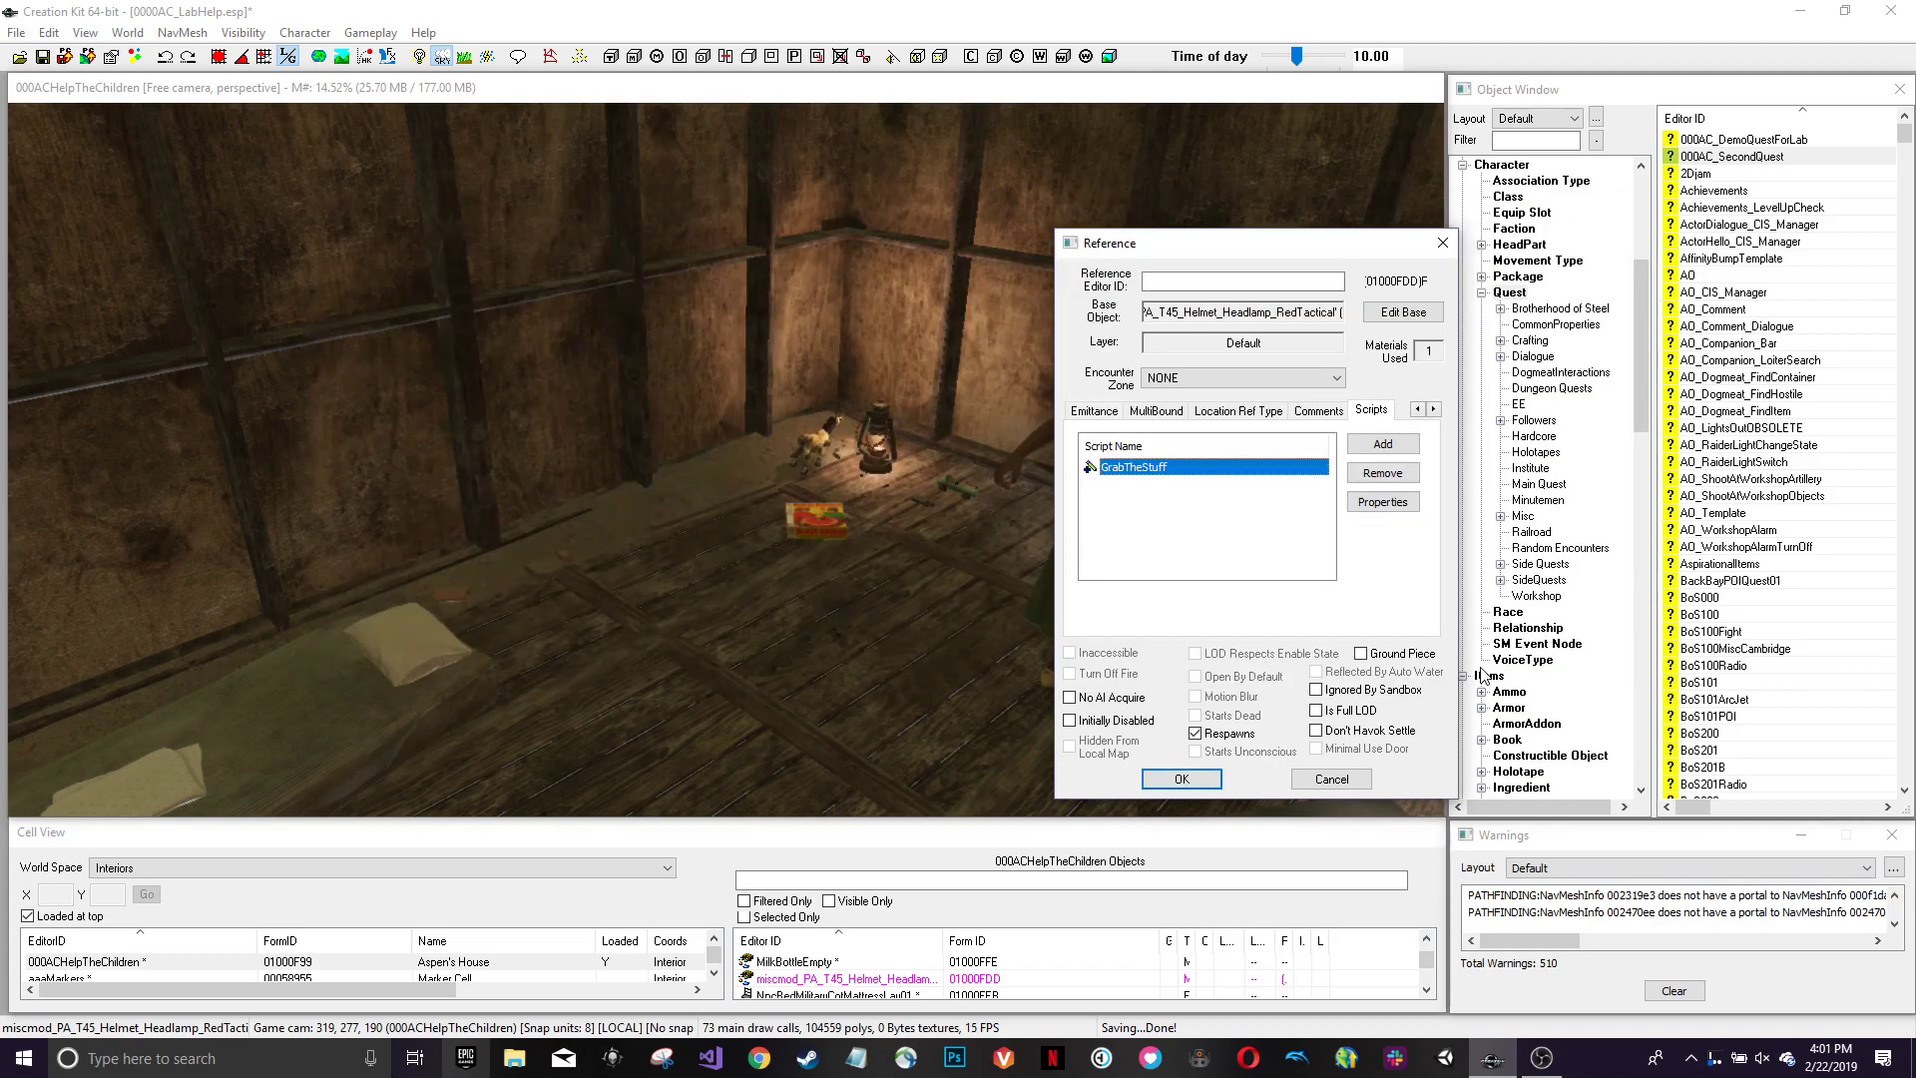
- Open the source of the box's GrabTheStuff script and reposition its editor window
right_click(1181, 474)
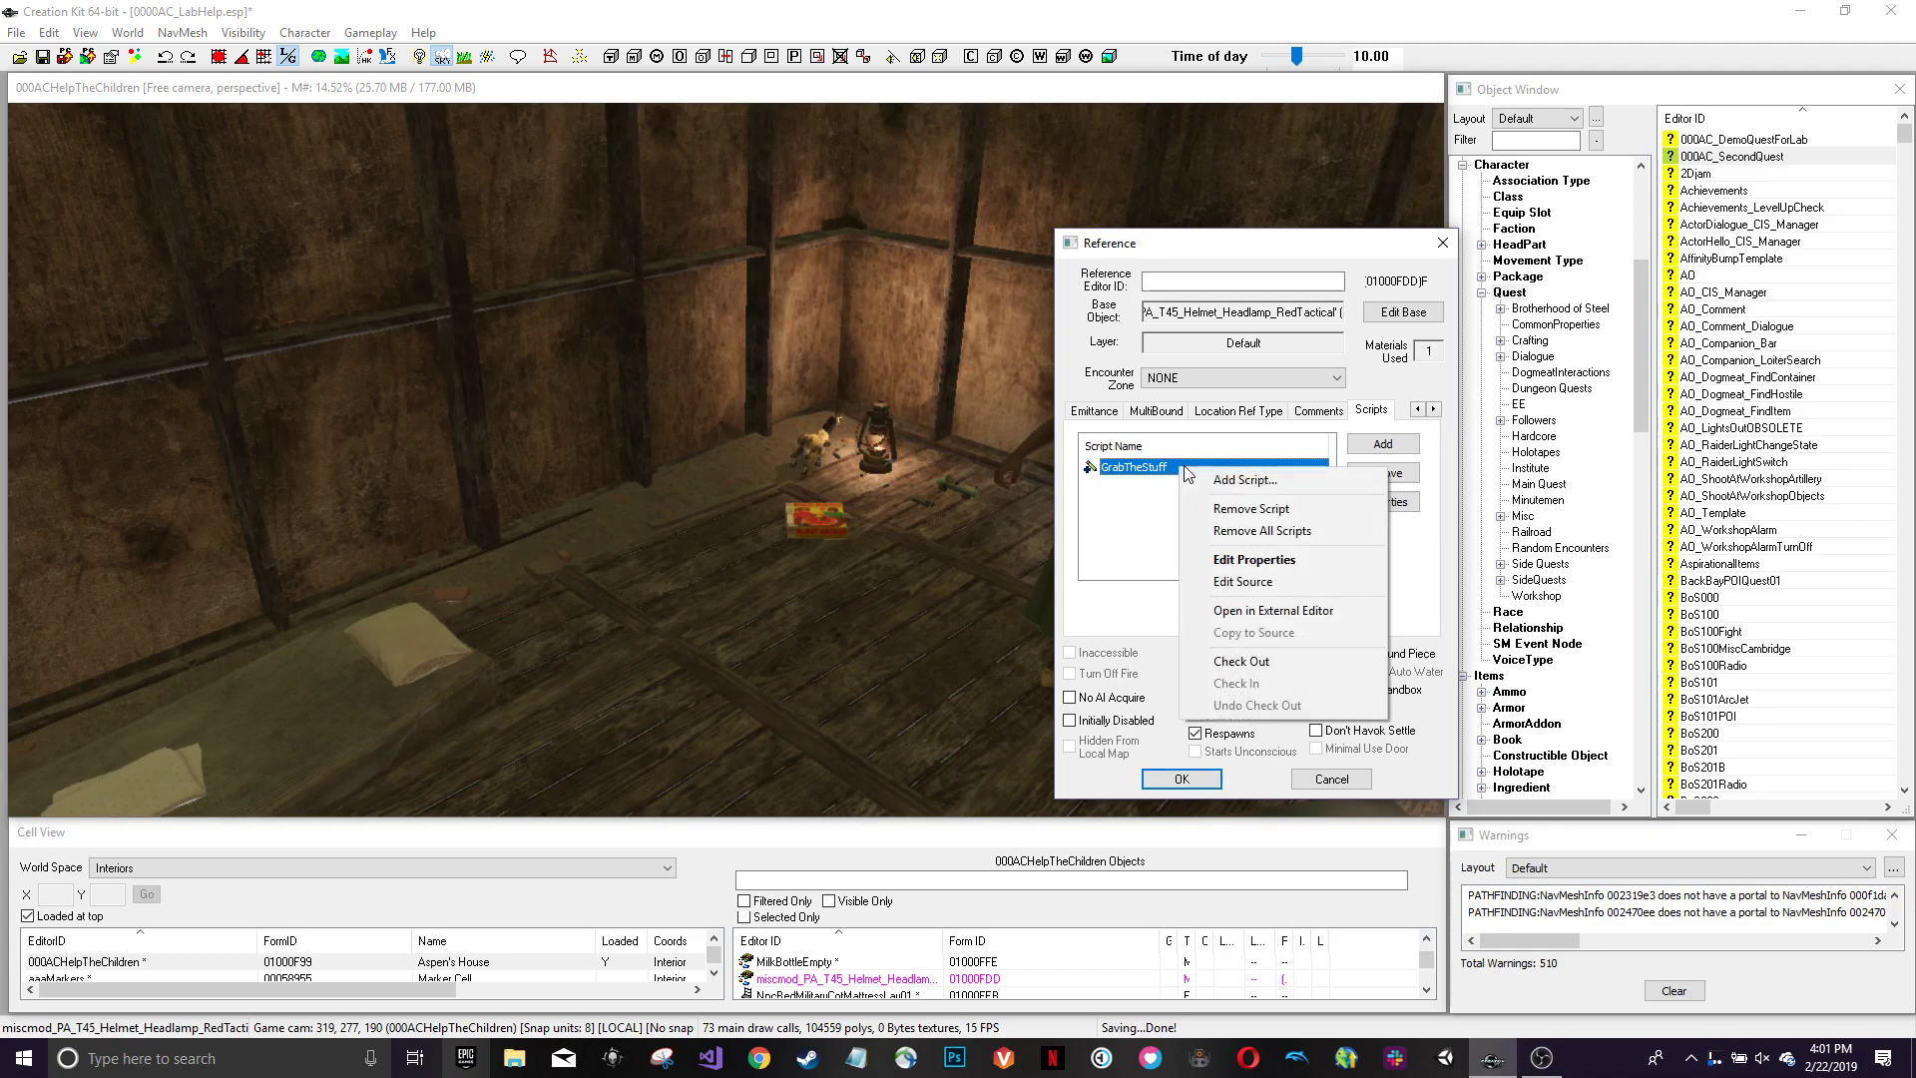
left_click(1276, 582)
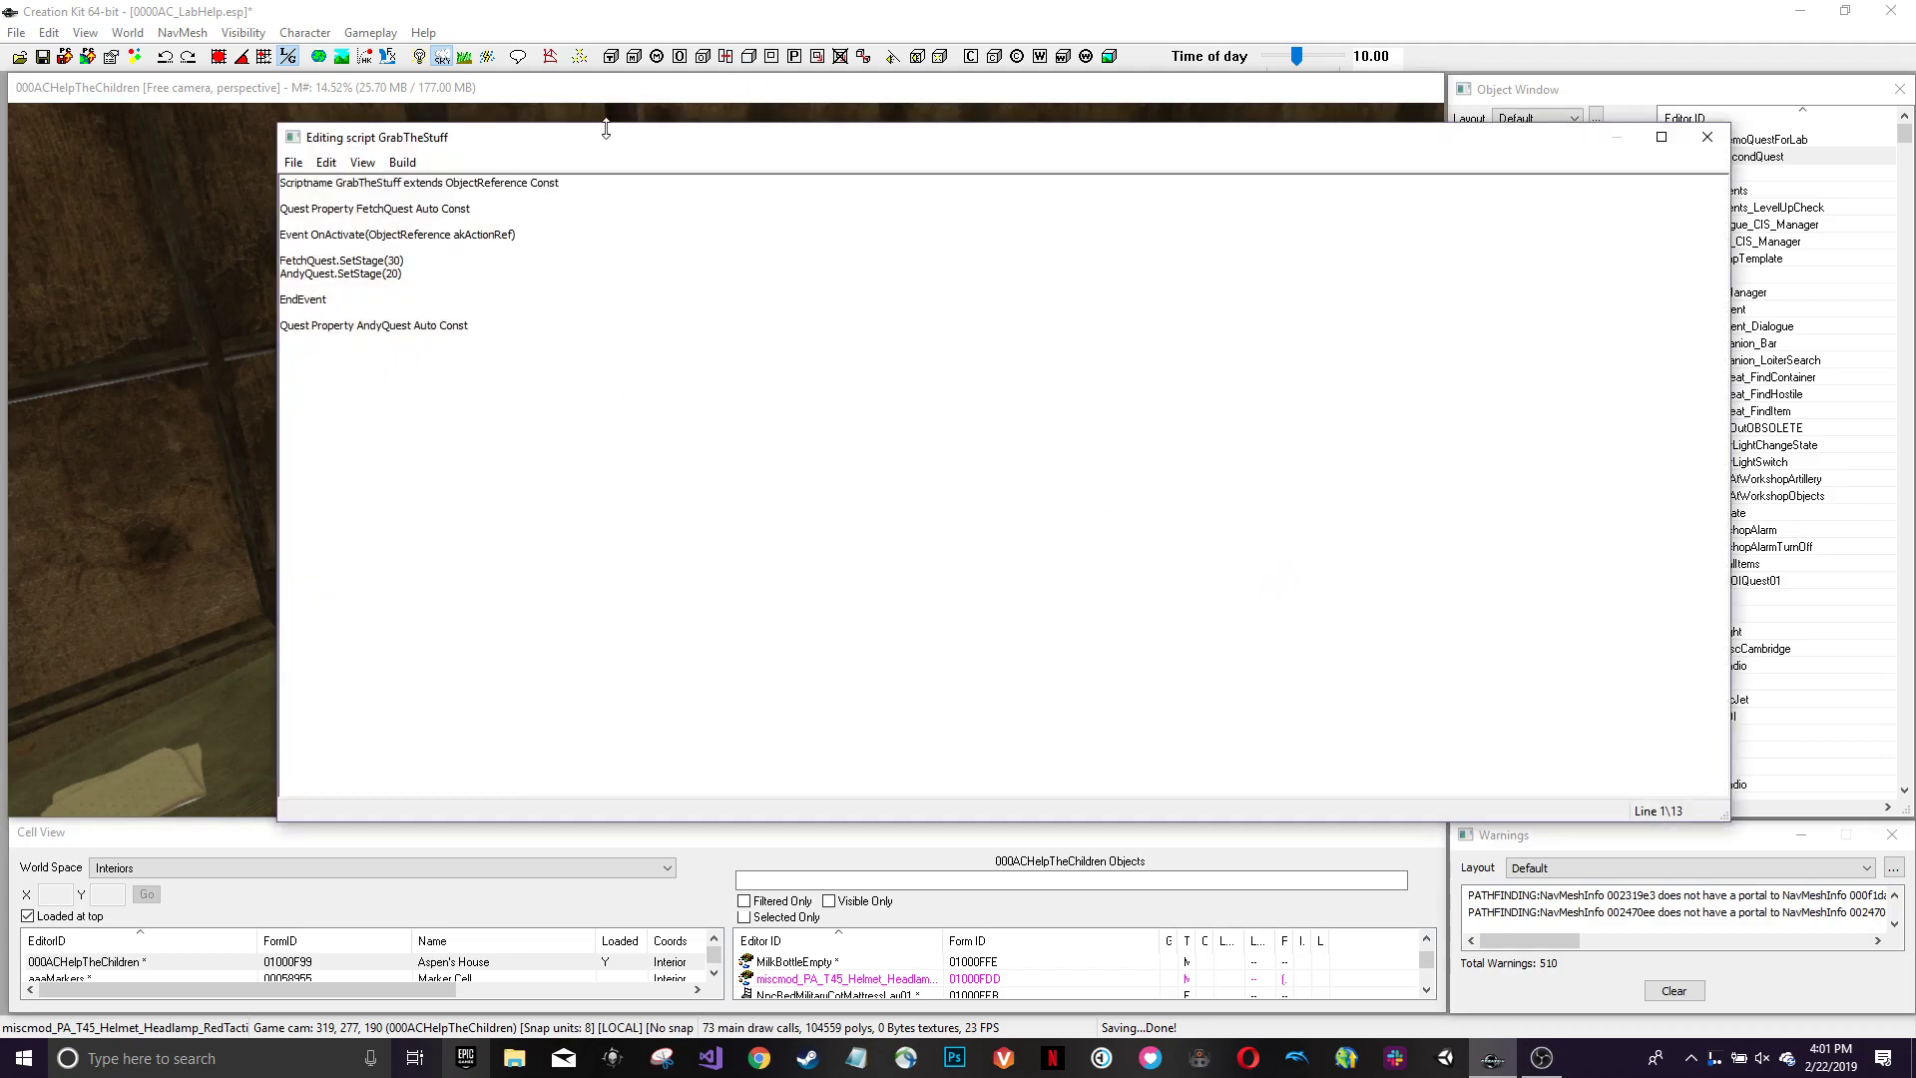
left_click_drag(606, 140, 820, 135)
- Delete the AndyQuest.SetStage(20) line from the OnActivate event, undo the deletion and reposition the script editor
left_click_drag(623, 269, 472, 267)
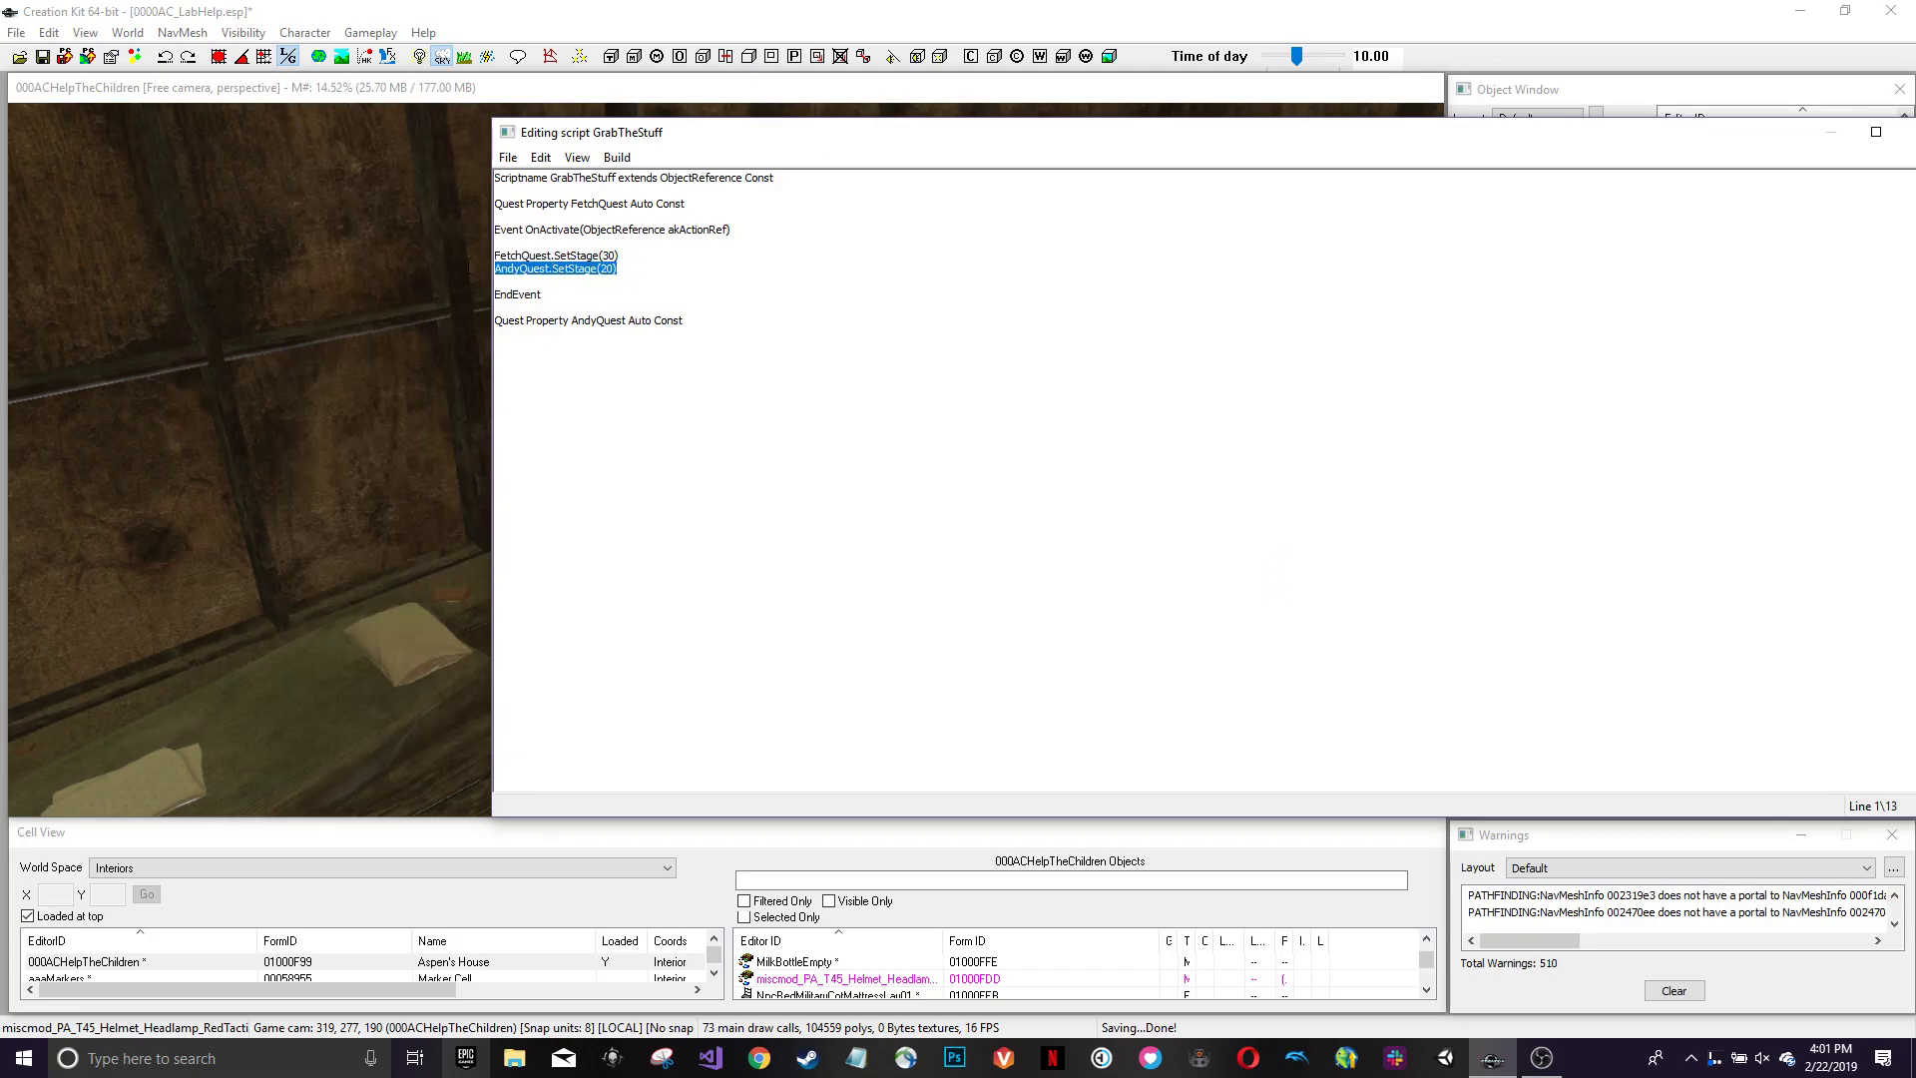
key("Delete")
key("alt")
key("ctrl+z")
left_click(655, 264)
left_click(643, 254)
left_click_drag(822, 134, 502, 117)
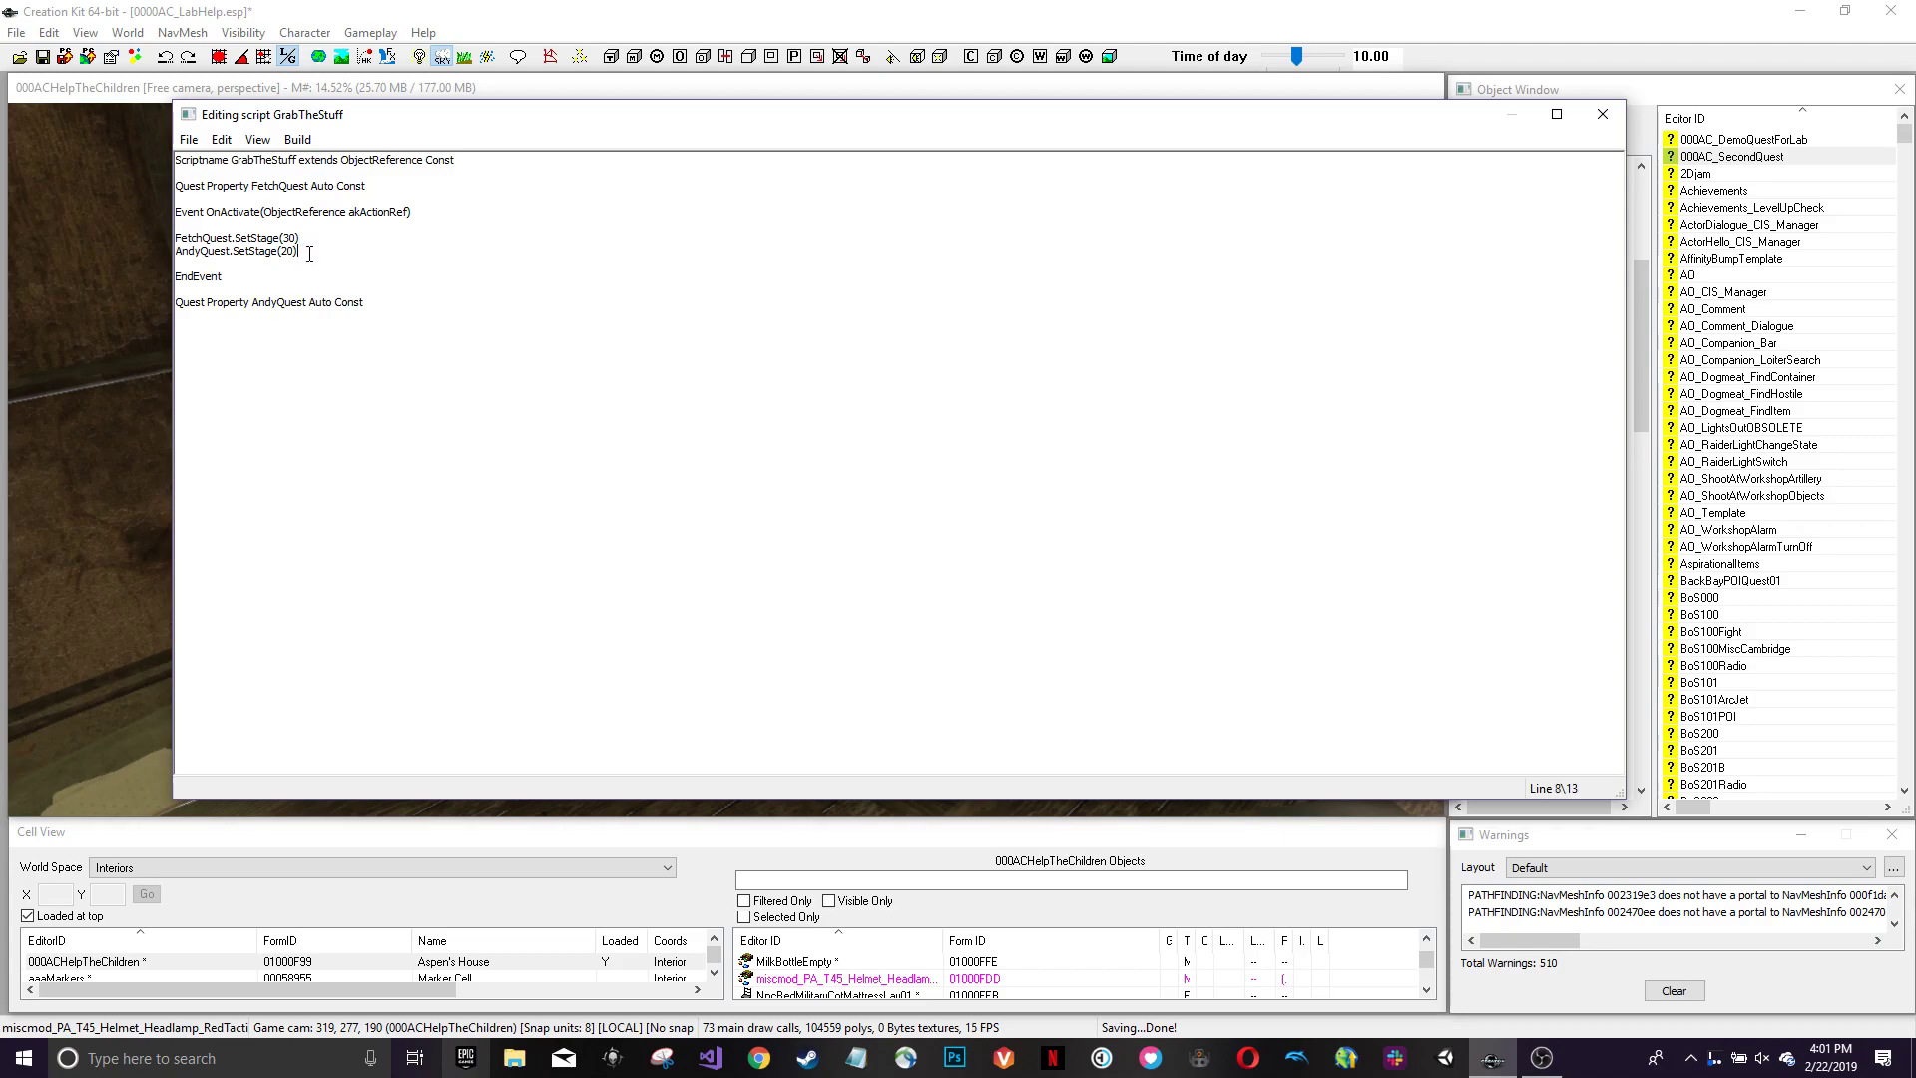
- Add AndyQuest.SetObjectiveDisplayed(20) on a new line below AndyQuest.SetStage(20), and remove that line again
key("Return")
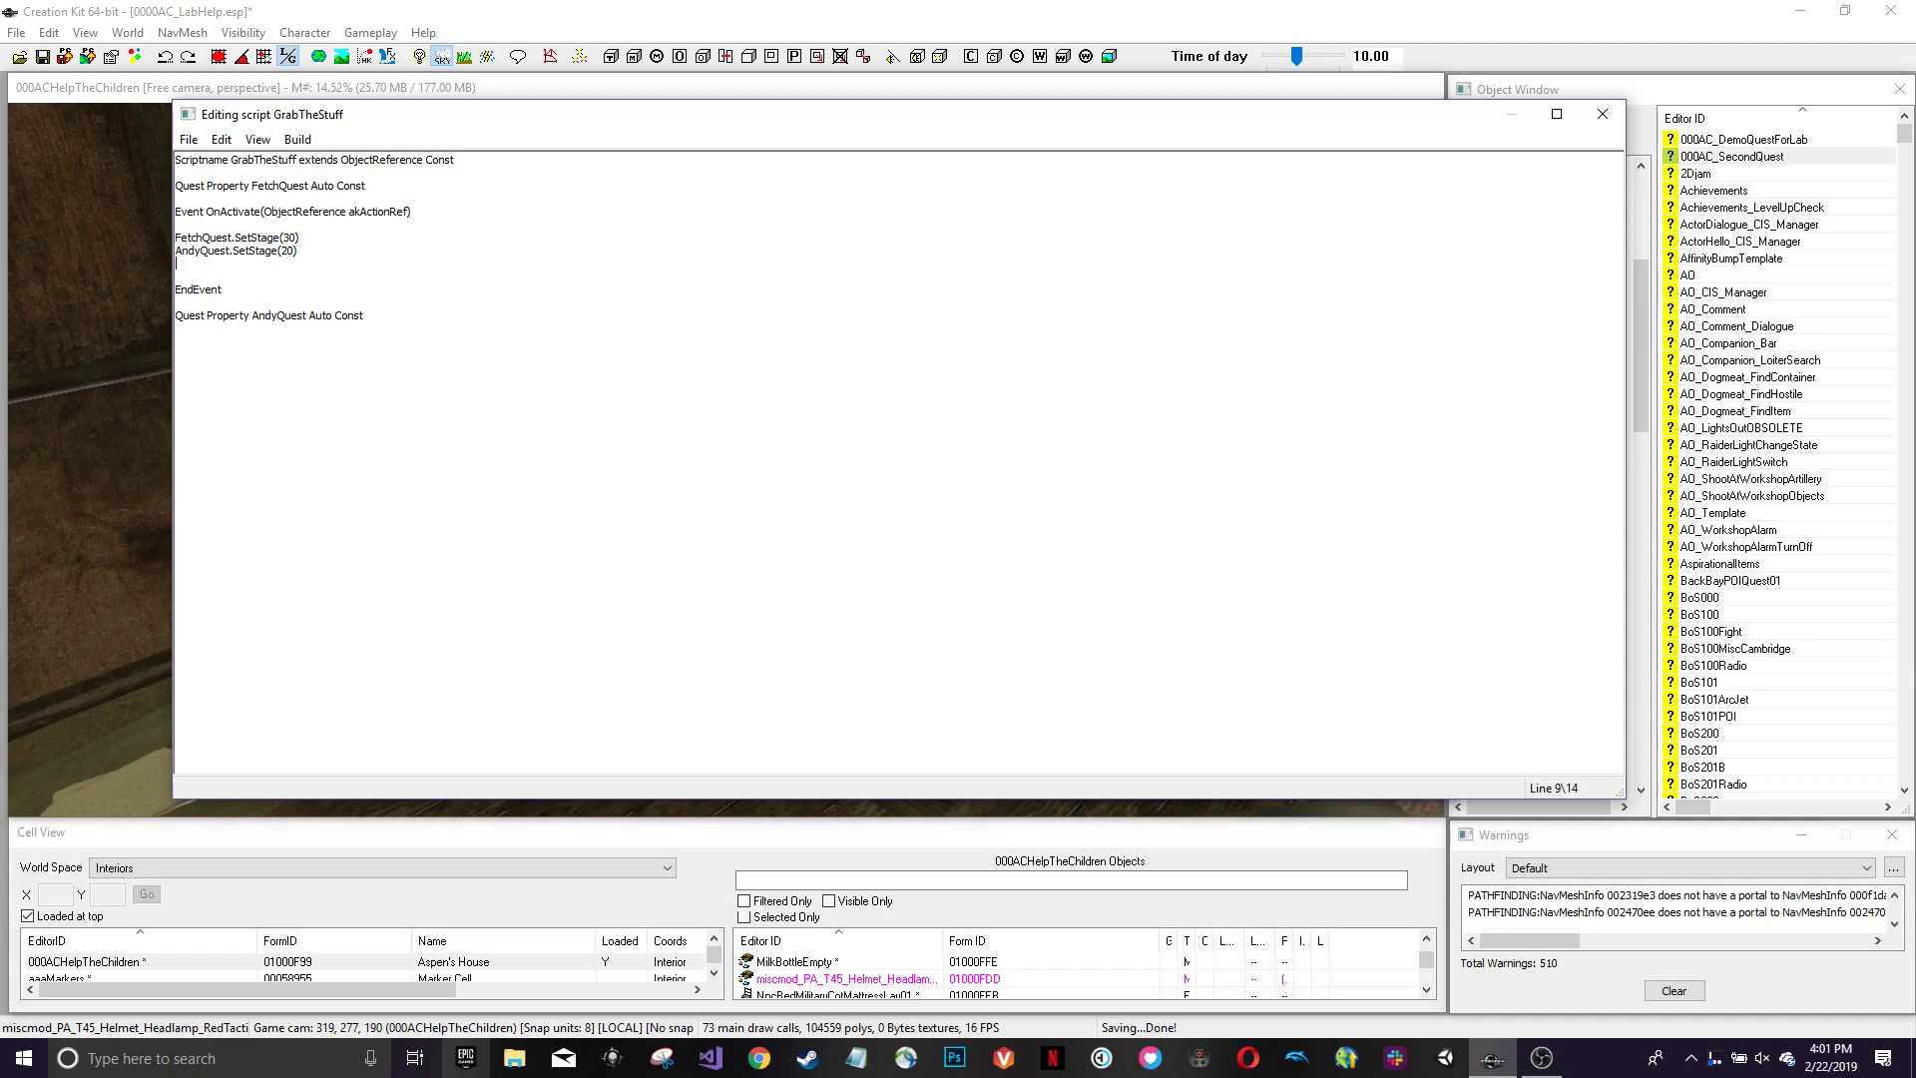
key("BackSpace")
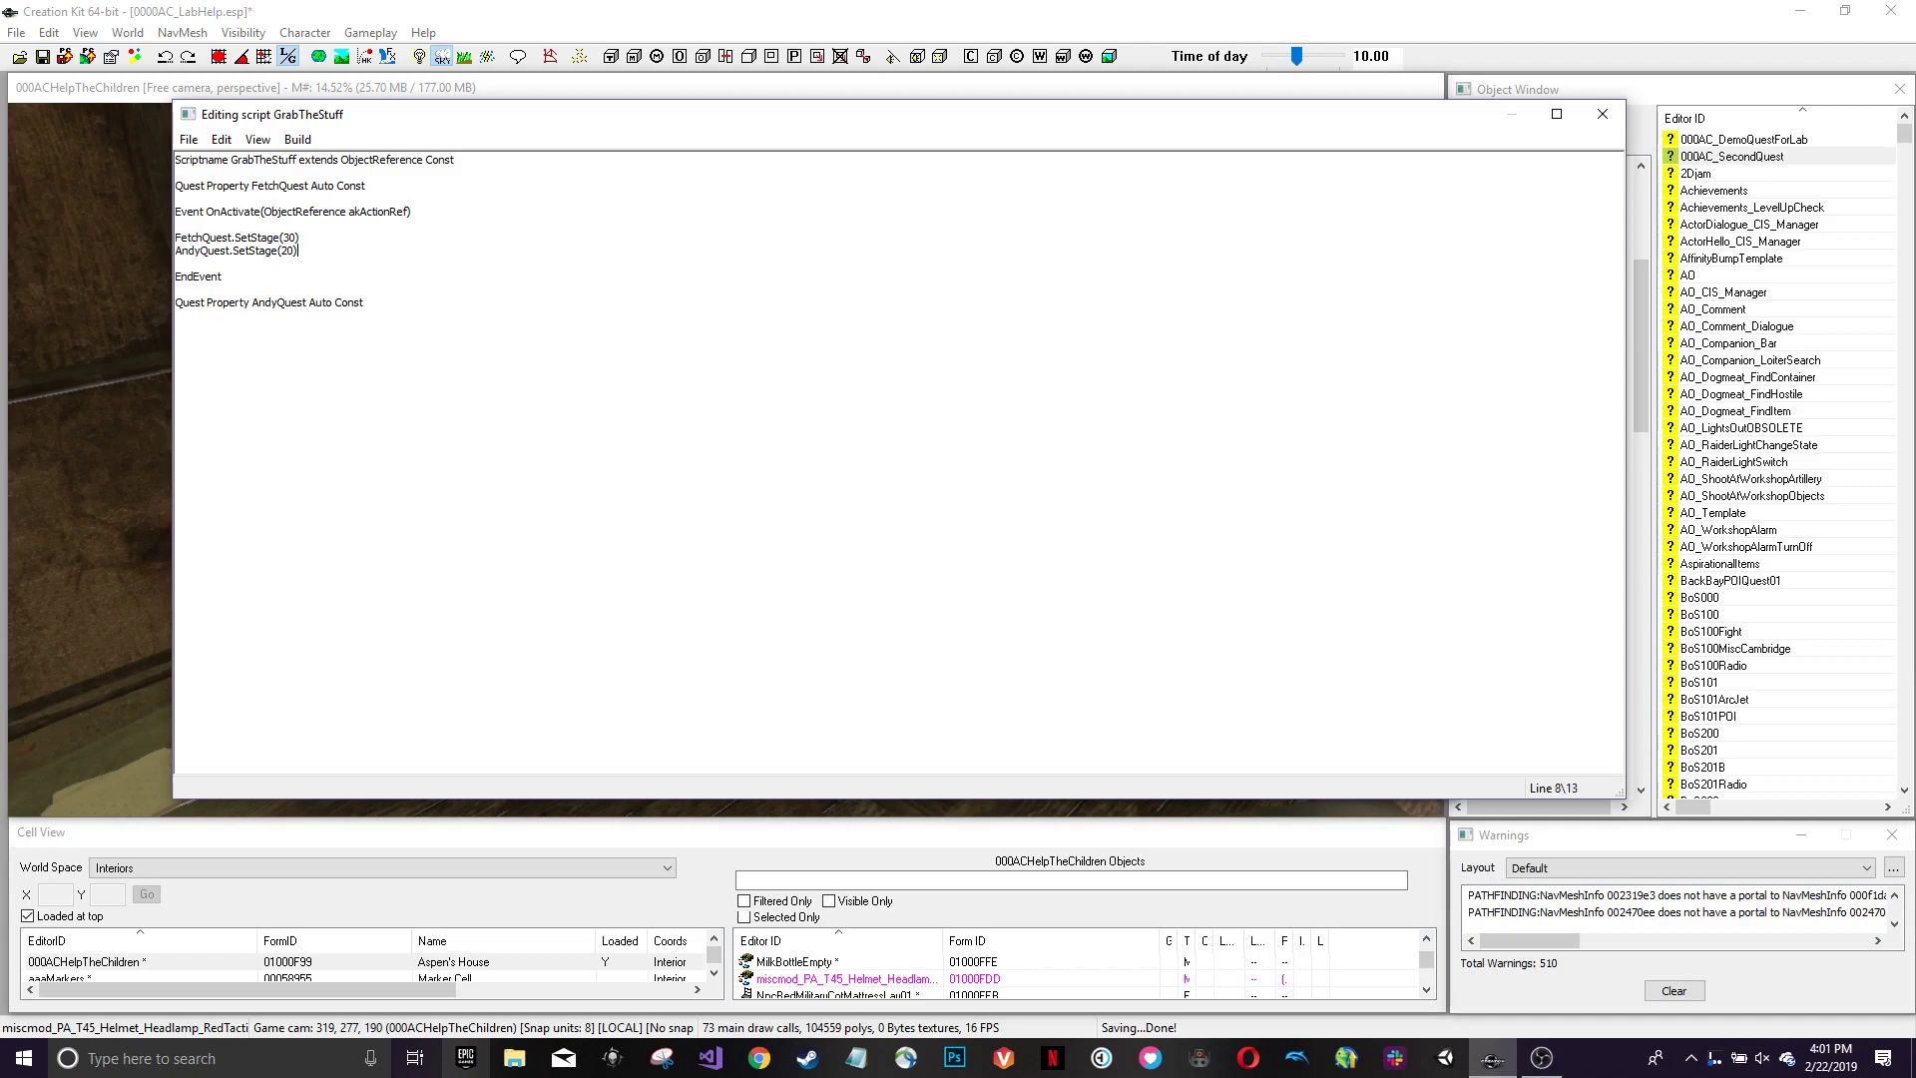
key("Return")
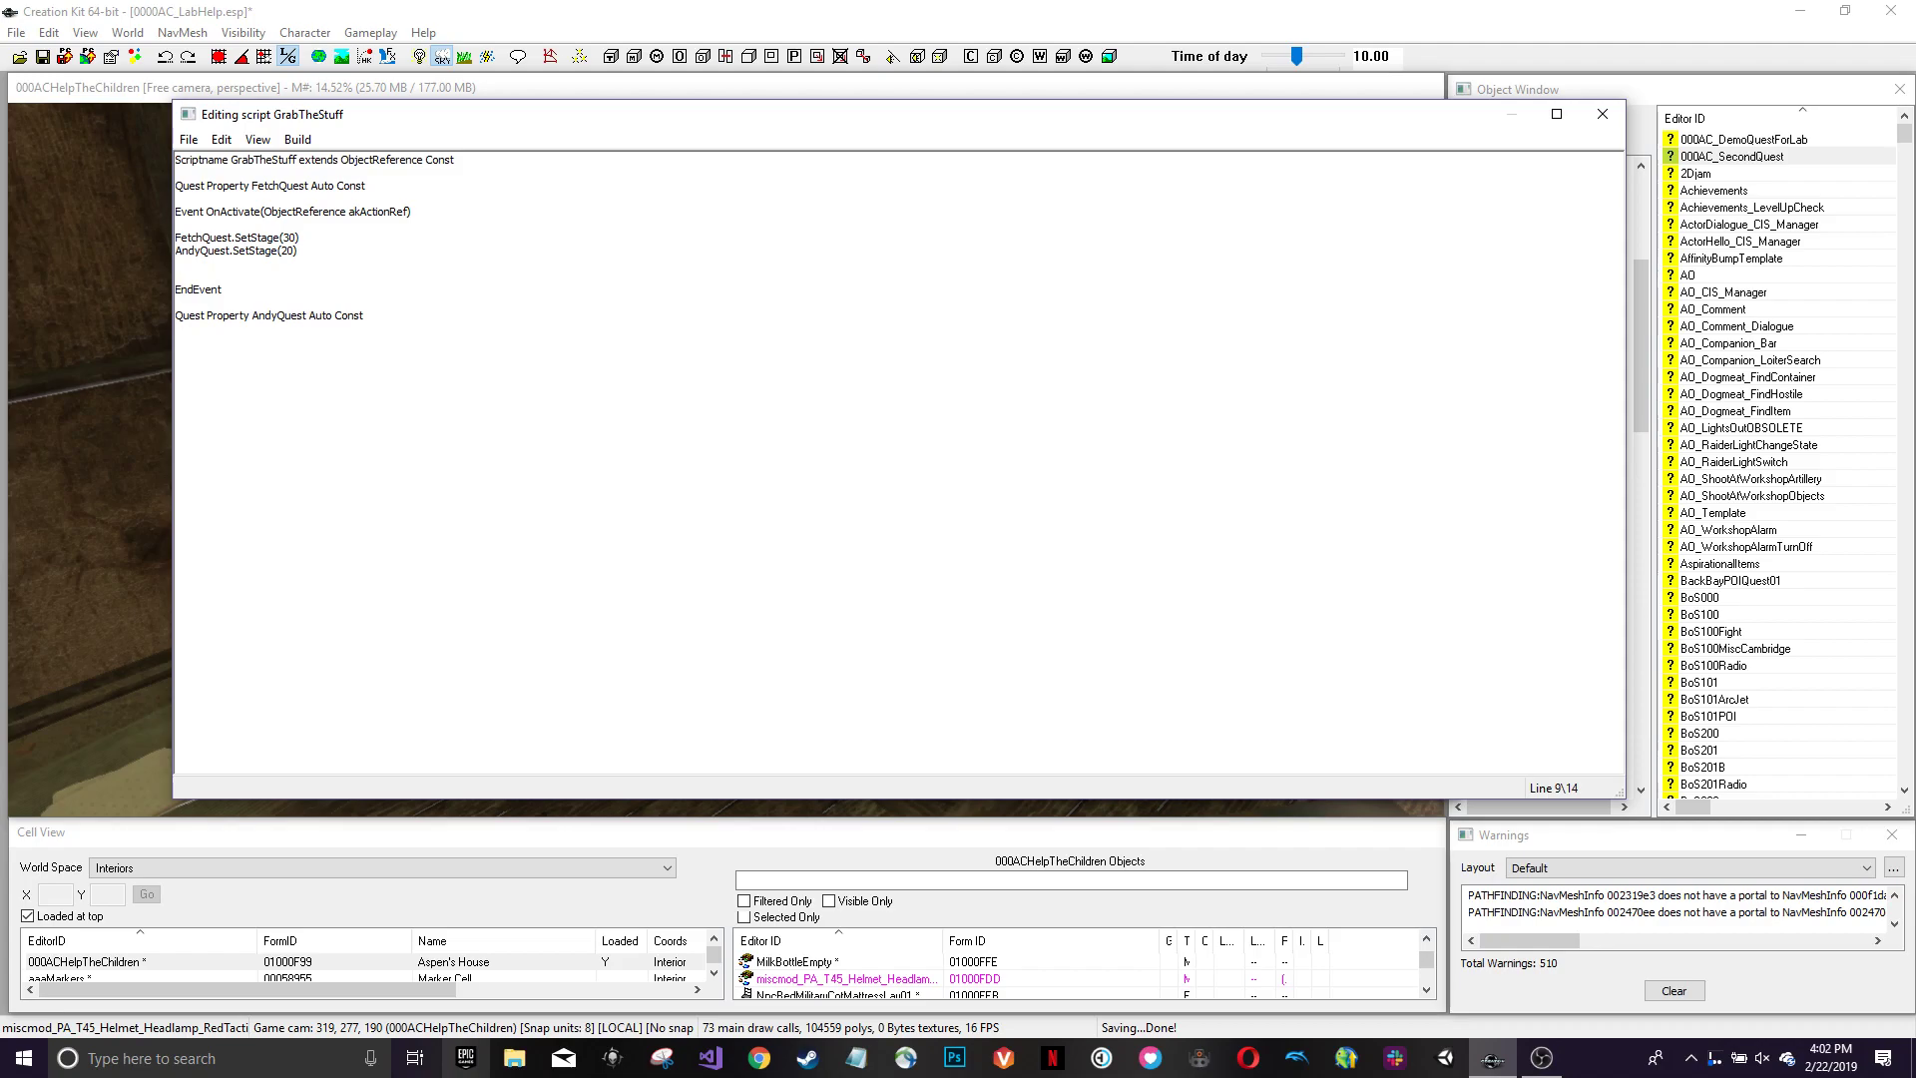
type("AndyQuest.")
type("SetObjectiveD")
type("isplayed(20)")
left_click_drag(392, 260, 171, 267)
key("BackSpace")
key("BackSpace")
- Save and compile the GrabTheStuff script, close its editor and accept the box's Reference dialog
key("ctrl+s")
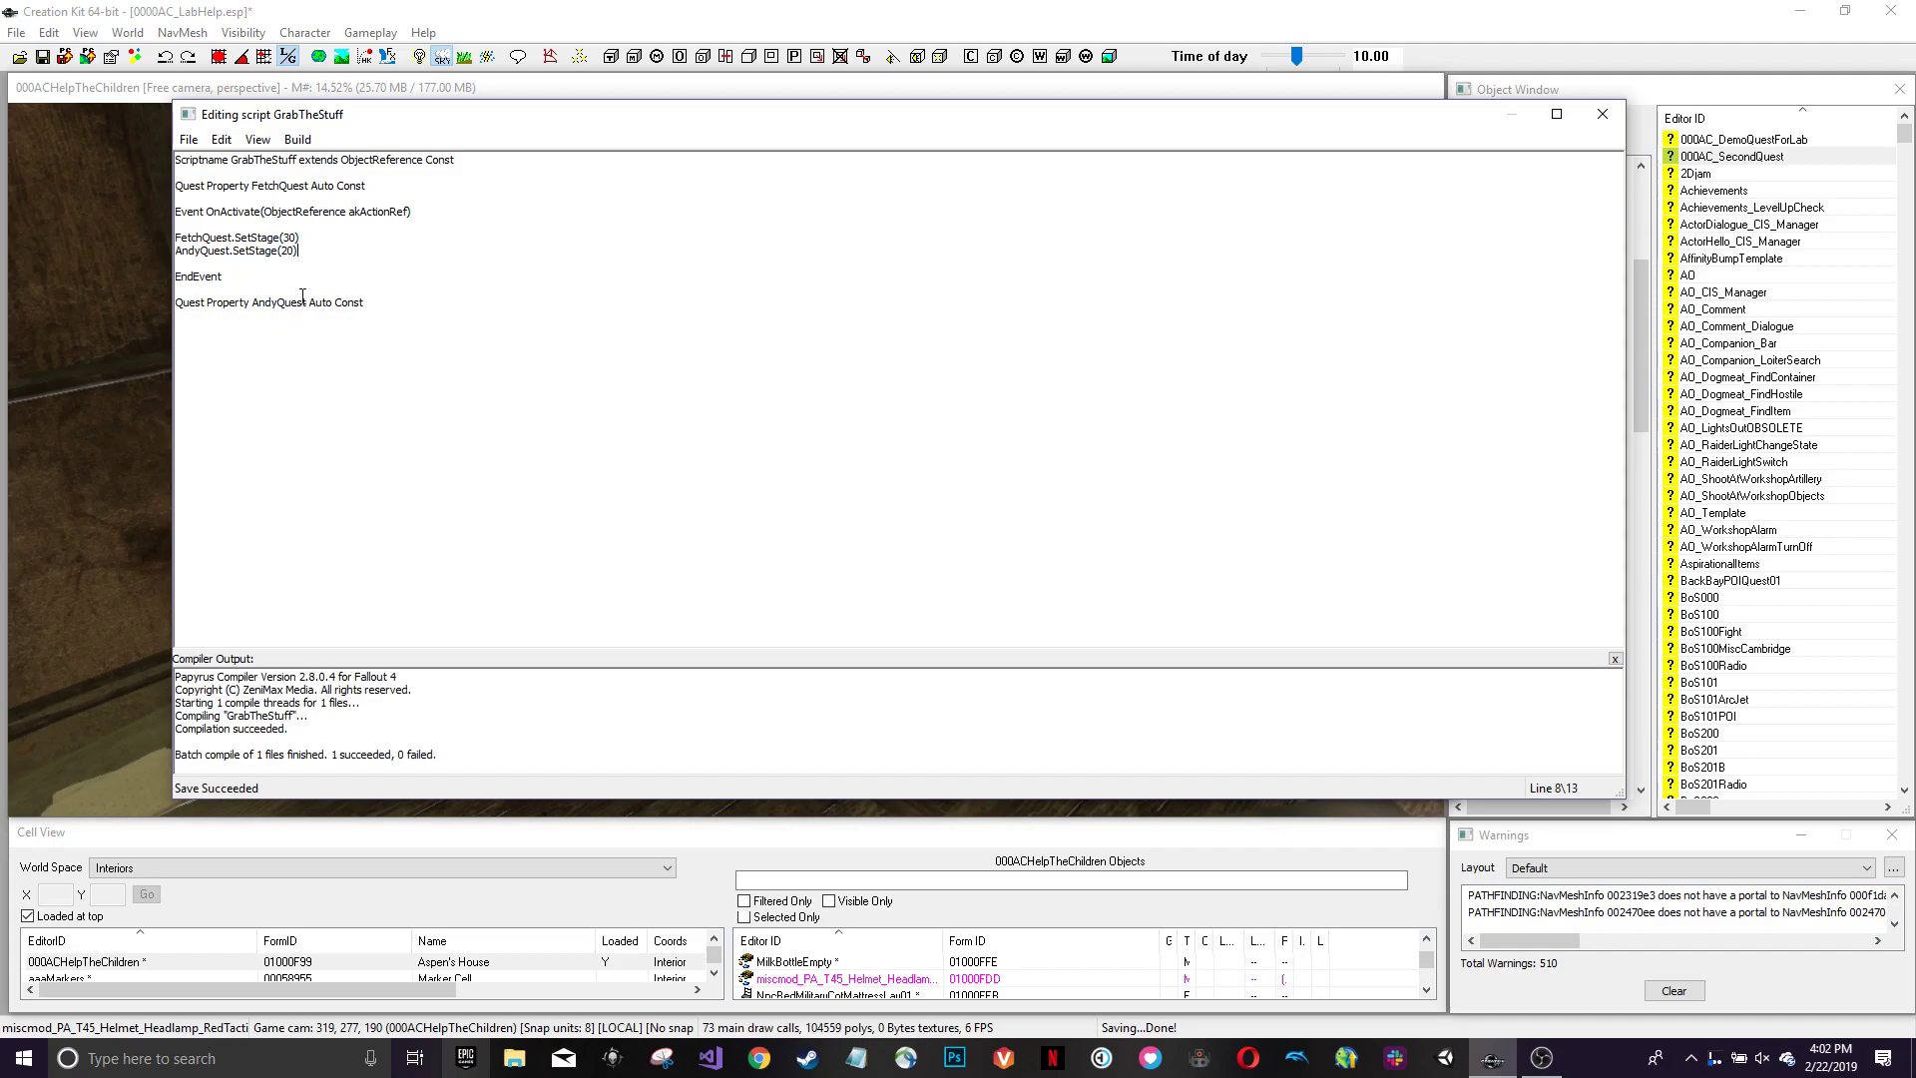
left_click(1603, 114)
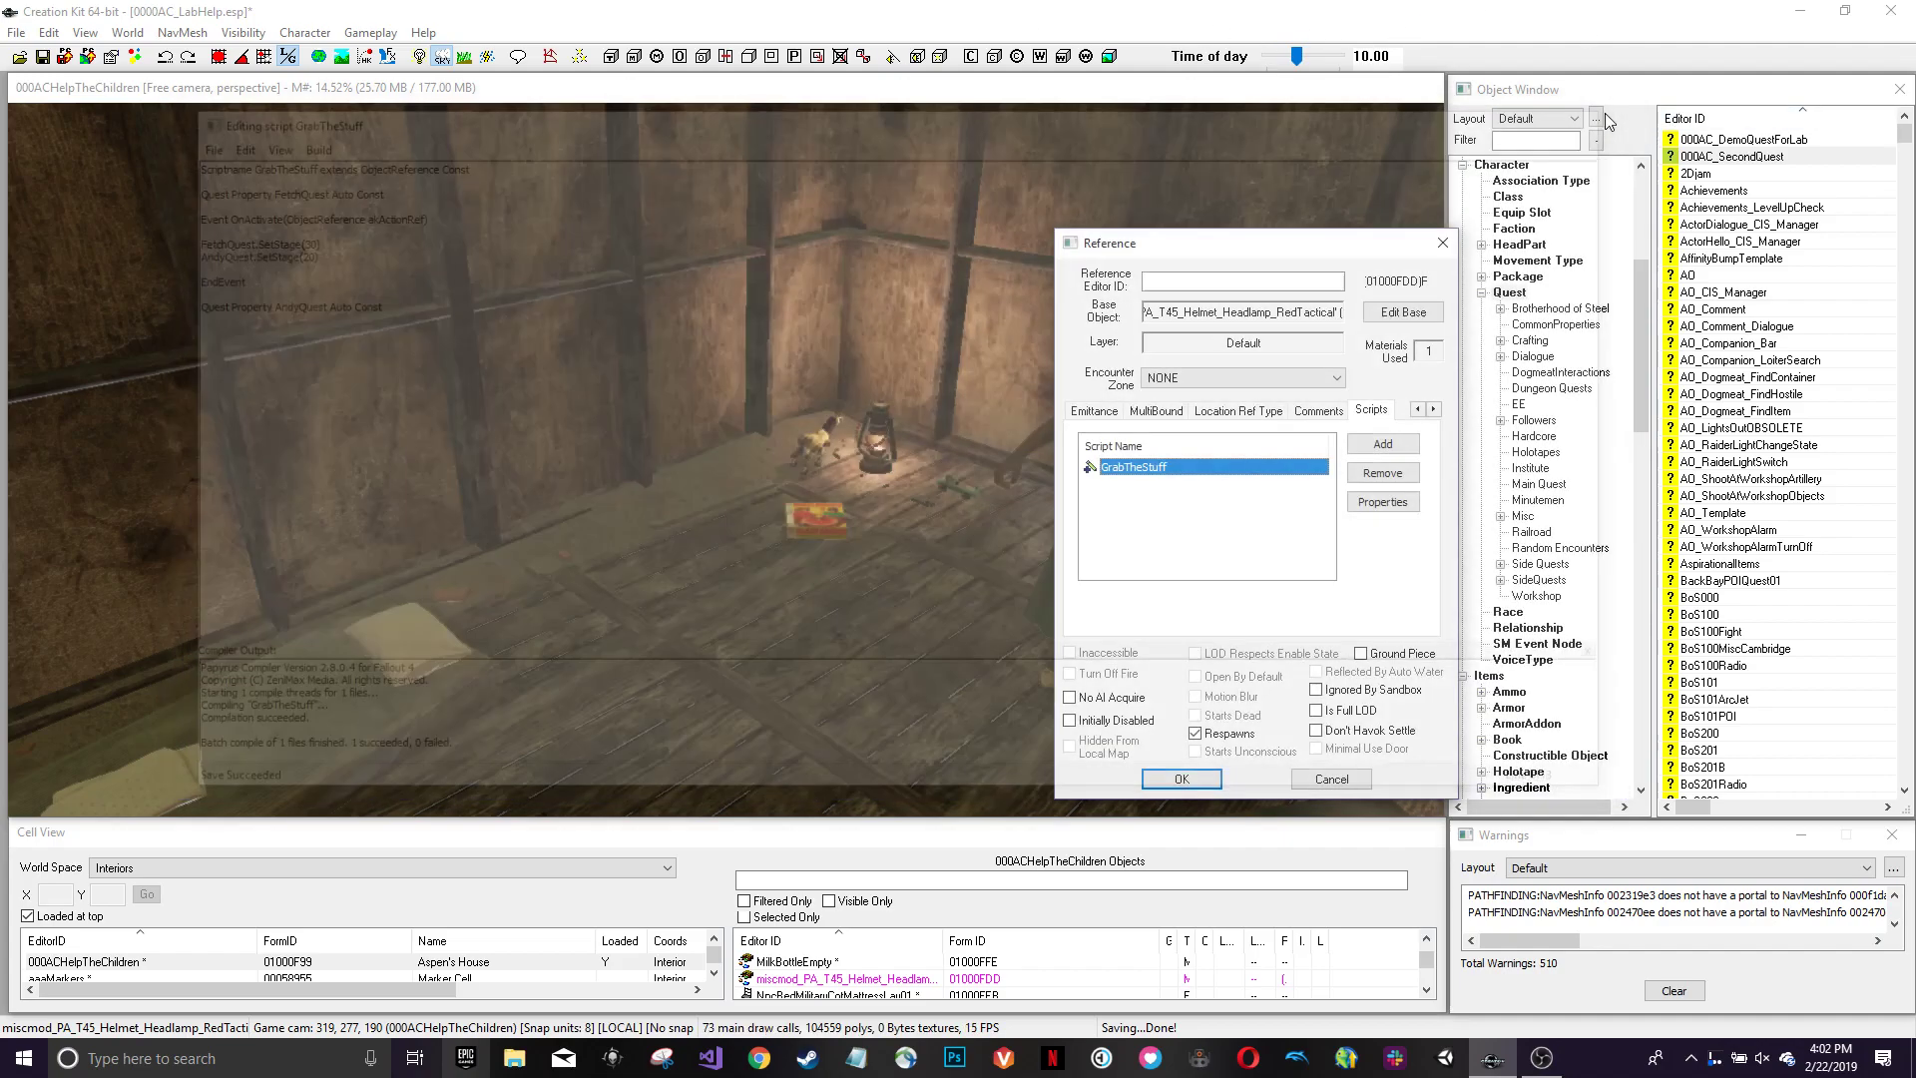
left_click(1182, 778)
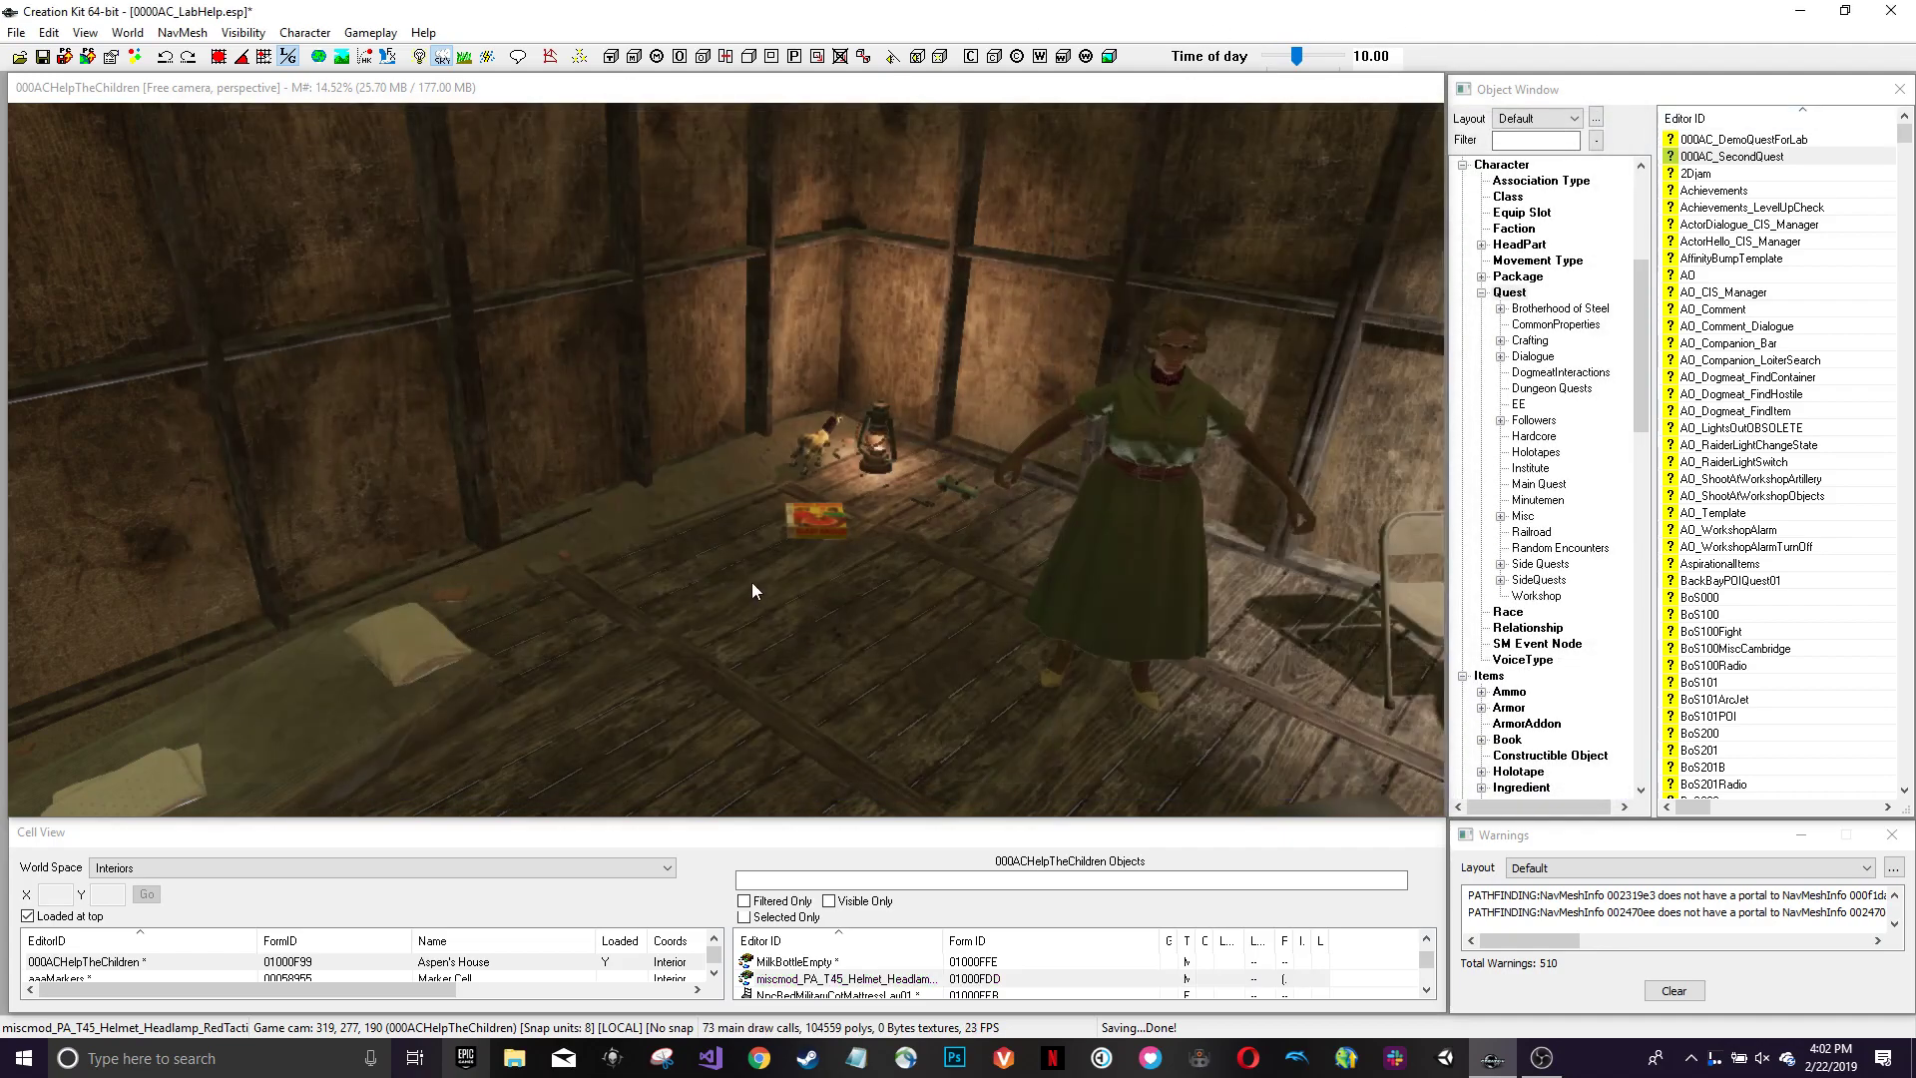
- Examine the script fragment of 000AC_SecondQuest's BEGIN QUEST stage and close the quest window
scroll(943, 582, "up", 2)
scroll(943, 582, "up", 2)
middle_click_drag(983, 542, 742, 526, "shift")
scroll(758, 559, "down", 3)
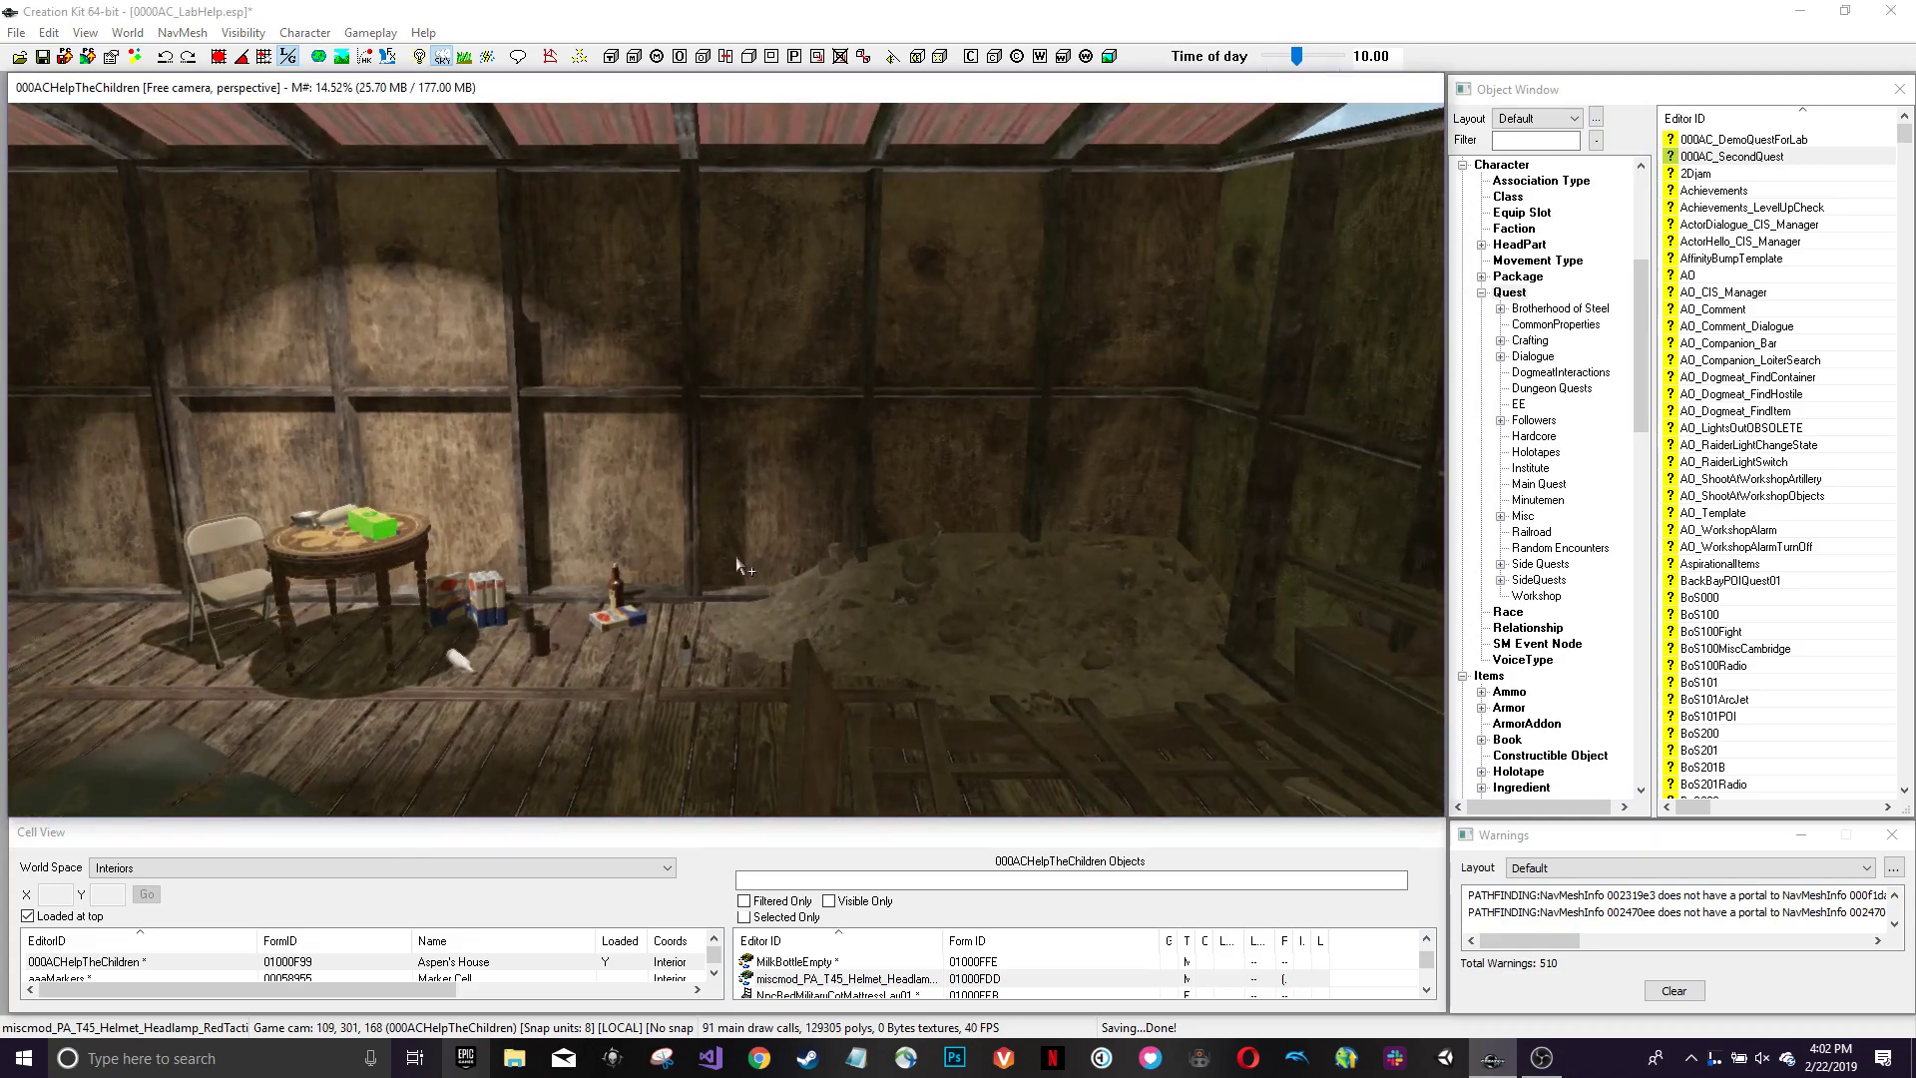
middle_click_drag(583, 481, 804, 479, "shift")
double_click(1795, 155)
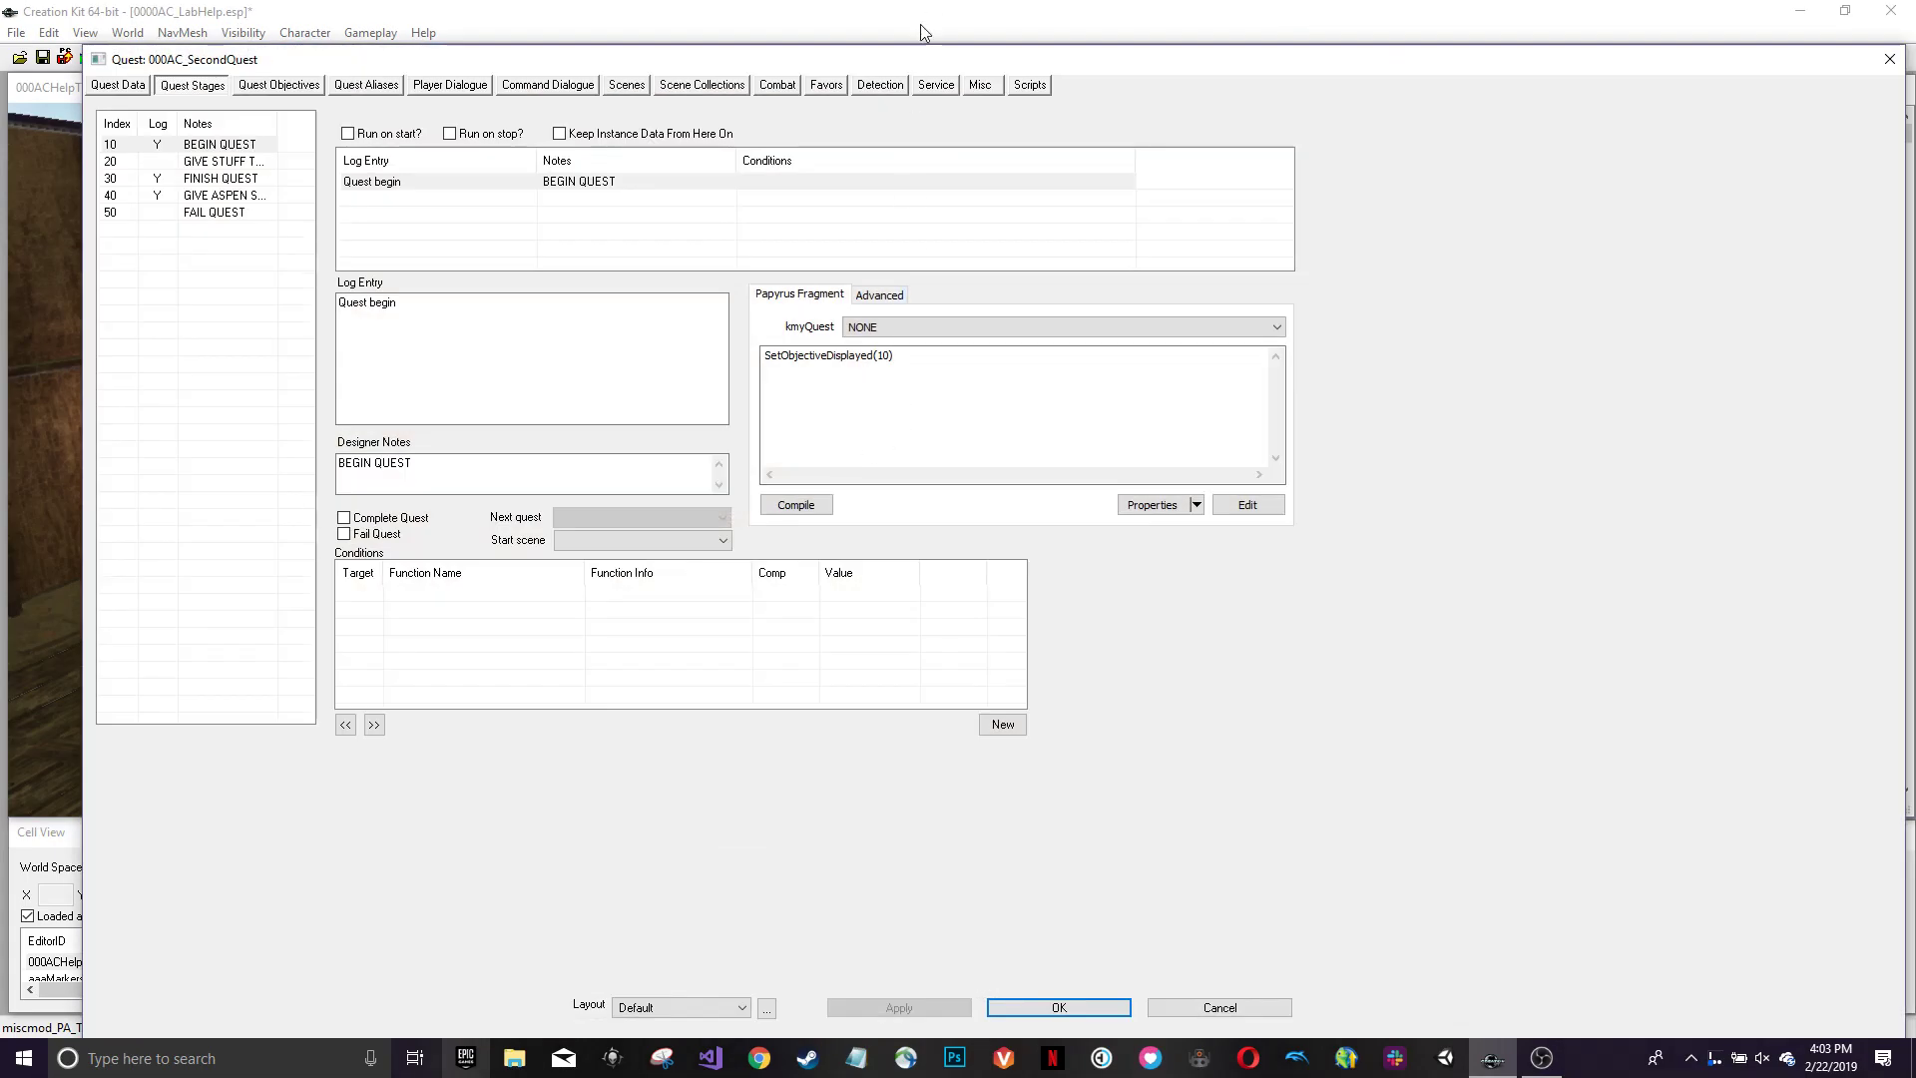
left_click_drag(838, 65, 1424, 62)
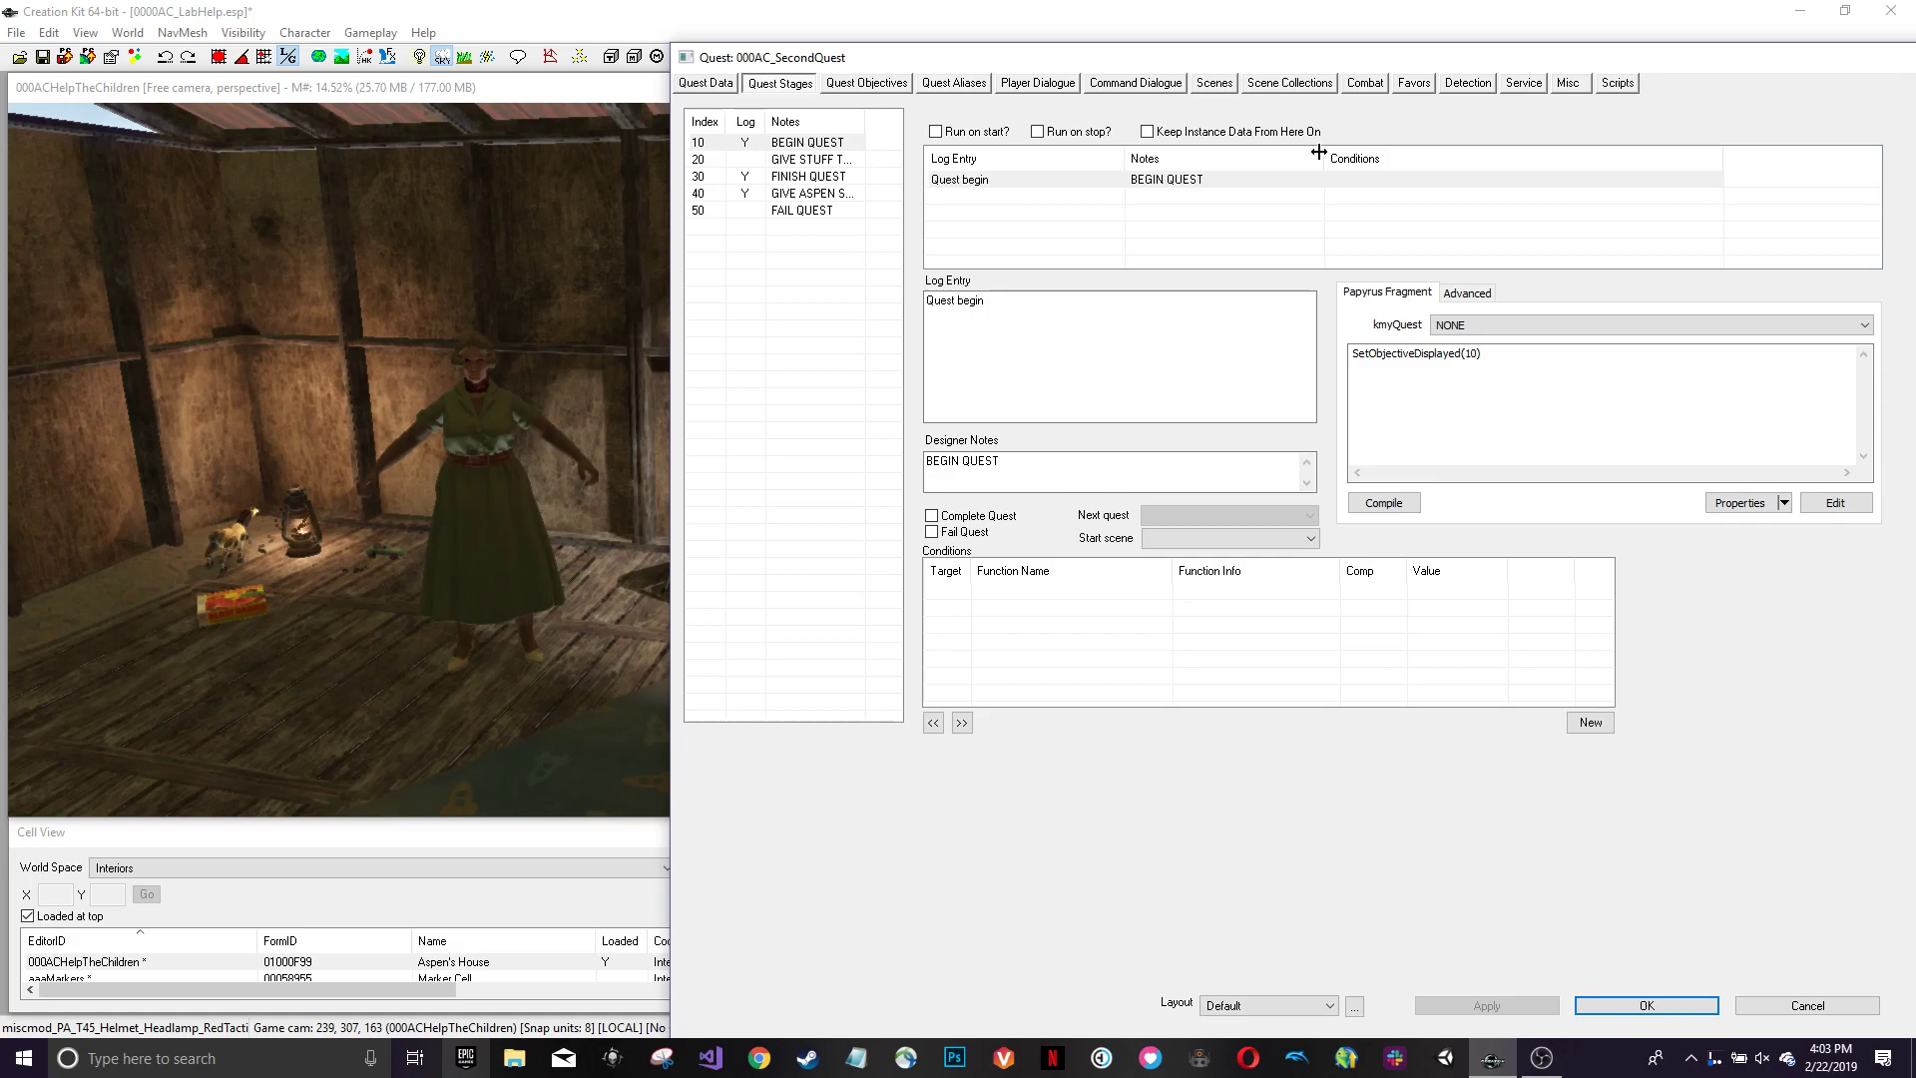
left_click_drag(1274, 65, 936, 50)
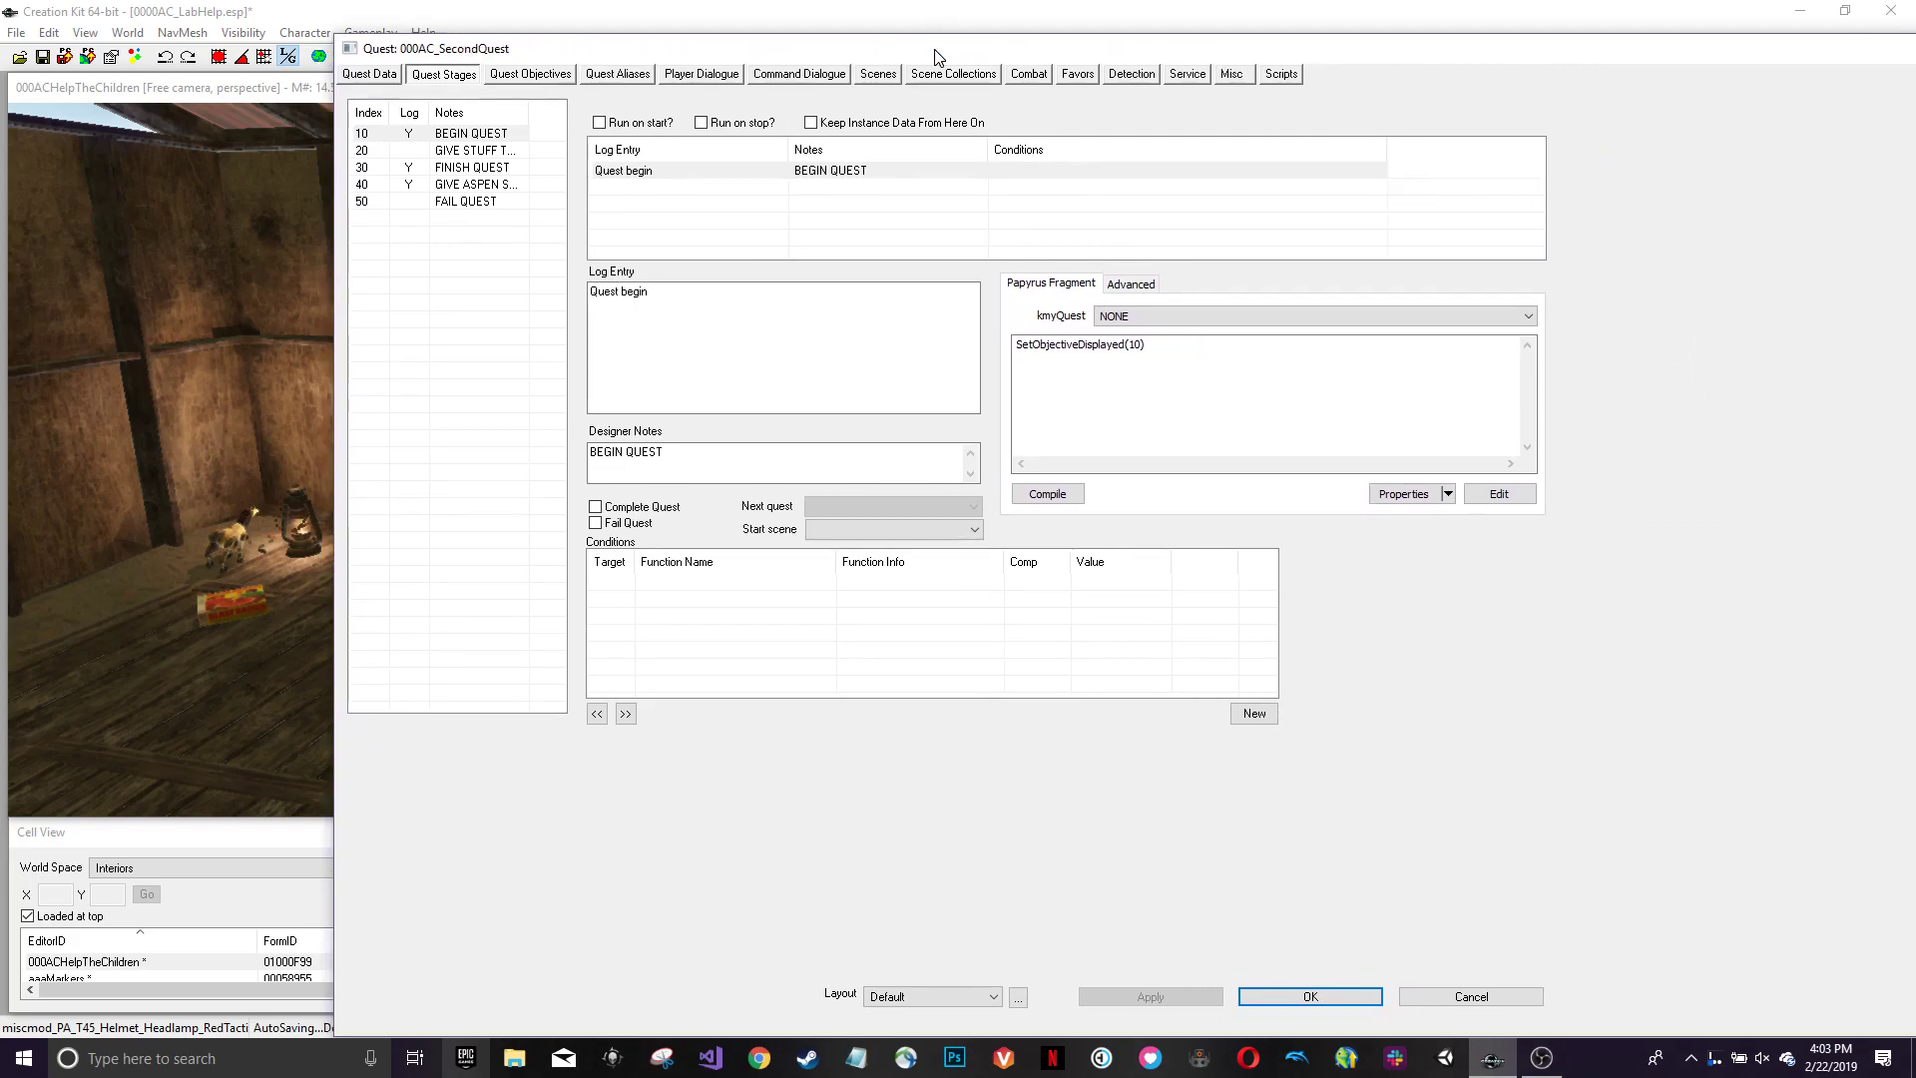
left_click_drag(935, 57, 612, 65)
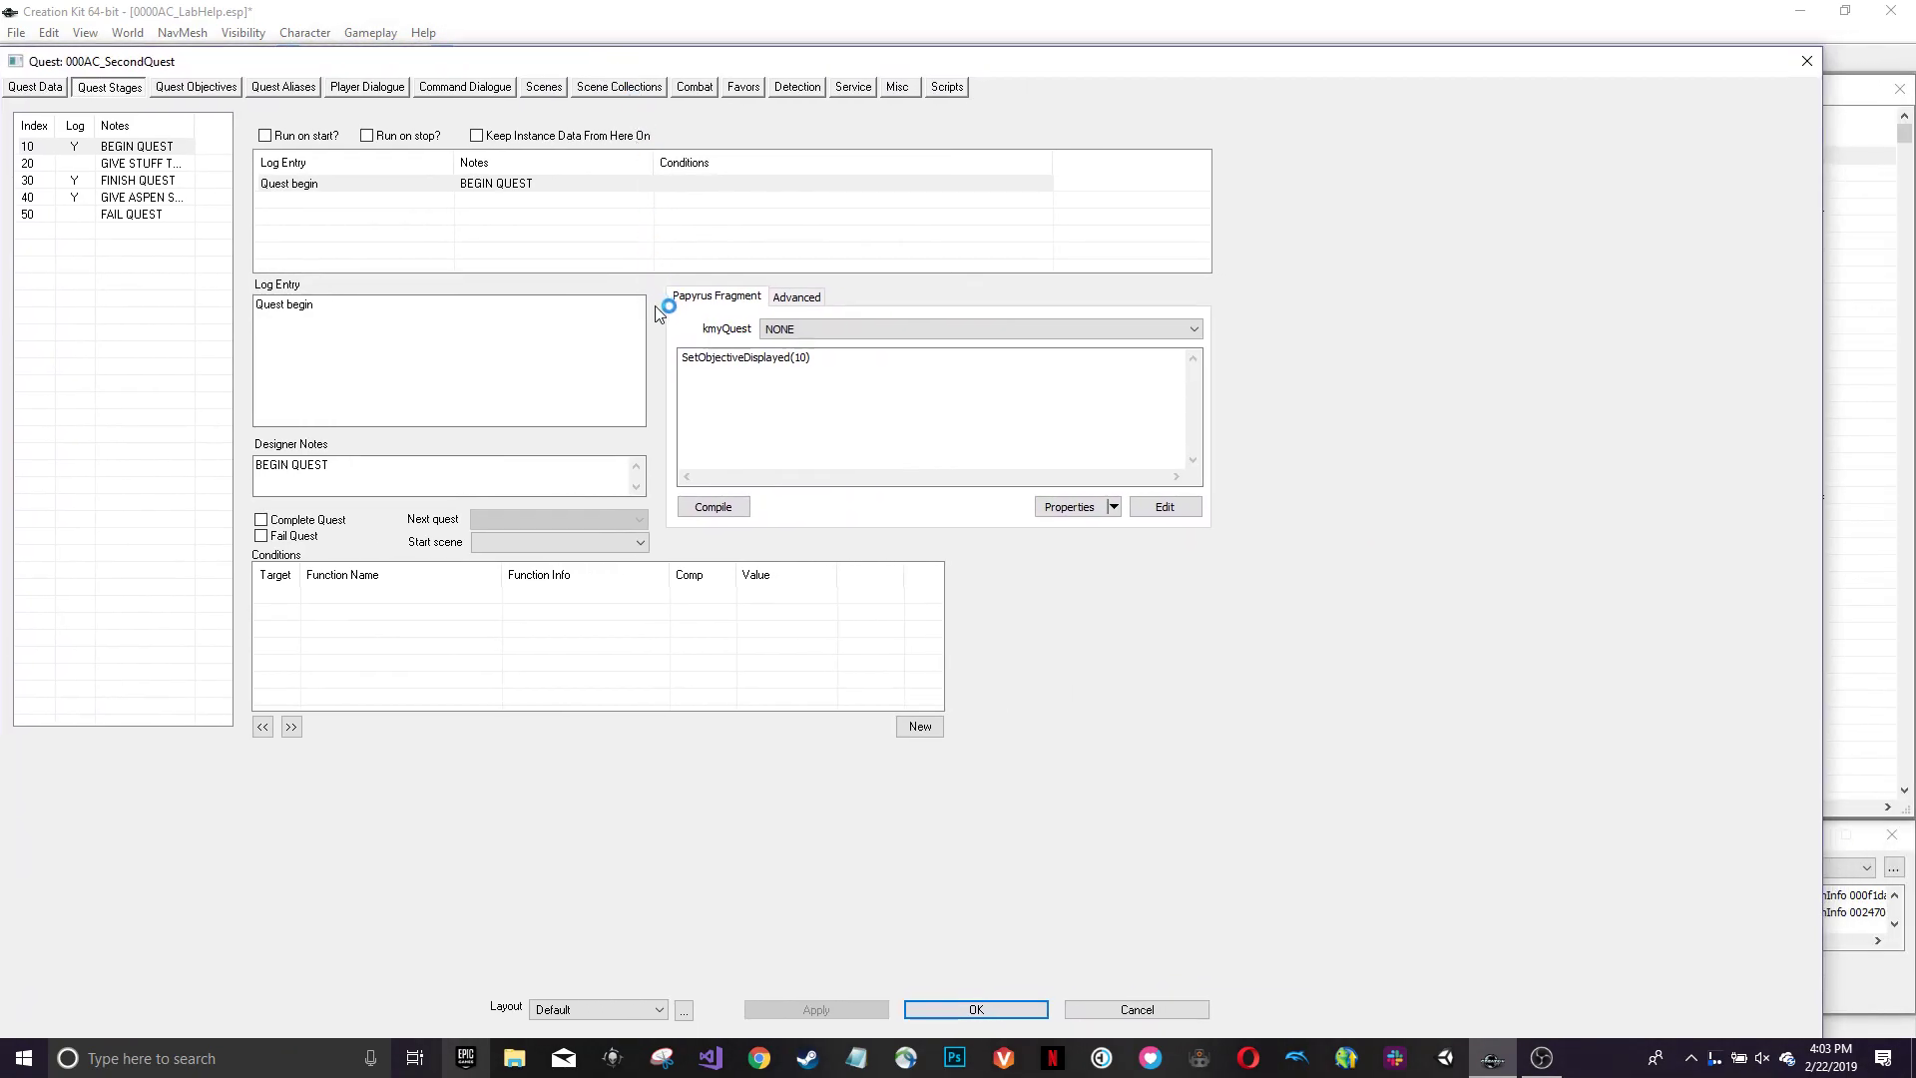
left_click(854, 365)
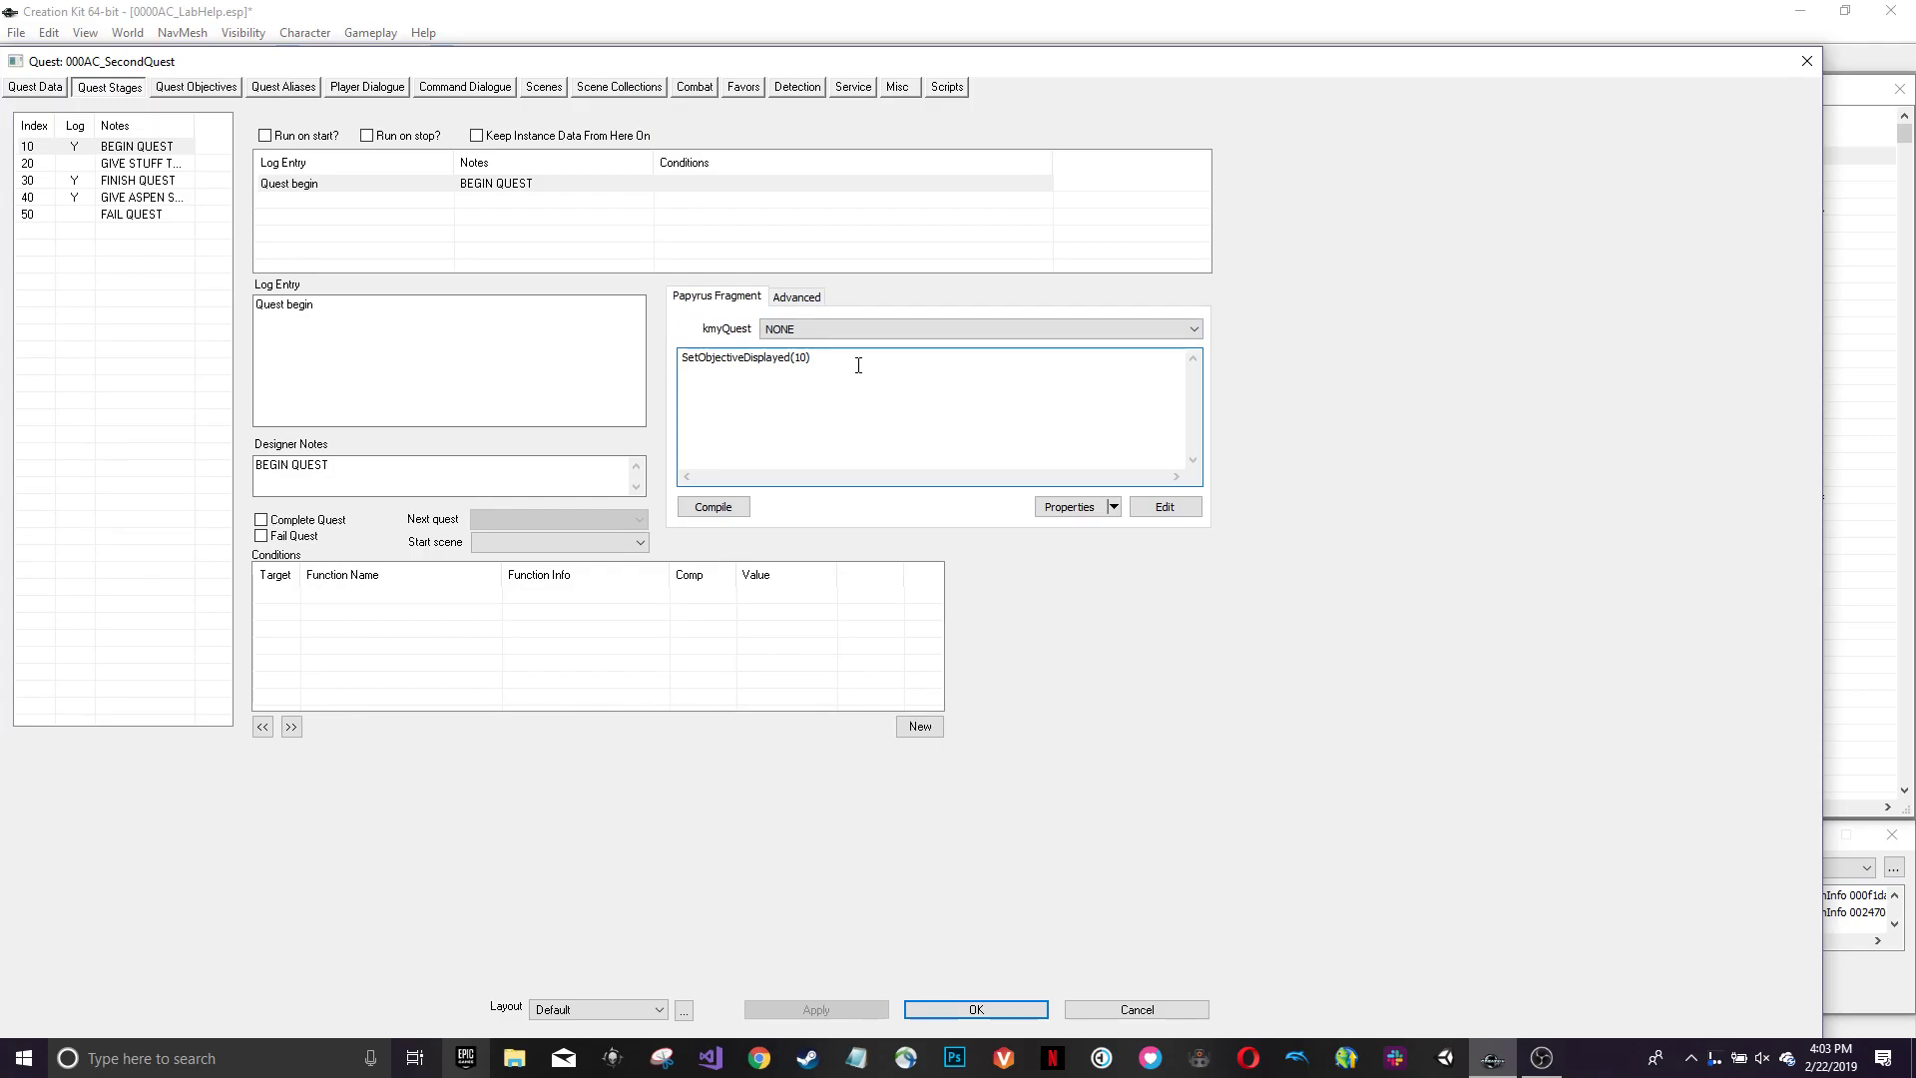
left_click(1806, 61)
- Filter all objects by "key", examine the settings of 00AC_Key and close its window
left_click(1530, 139)
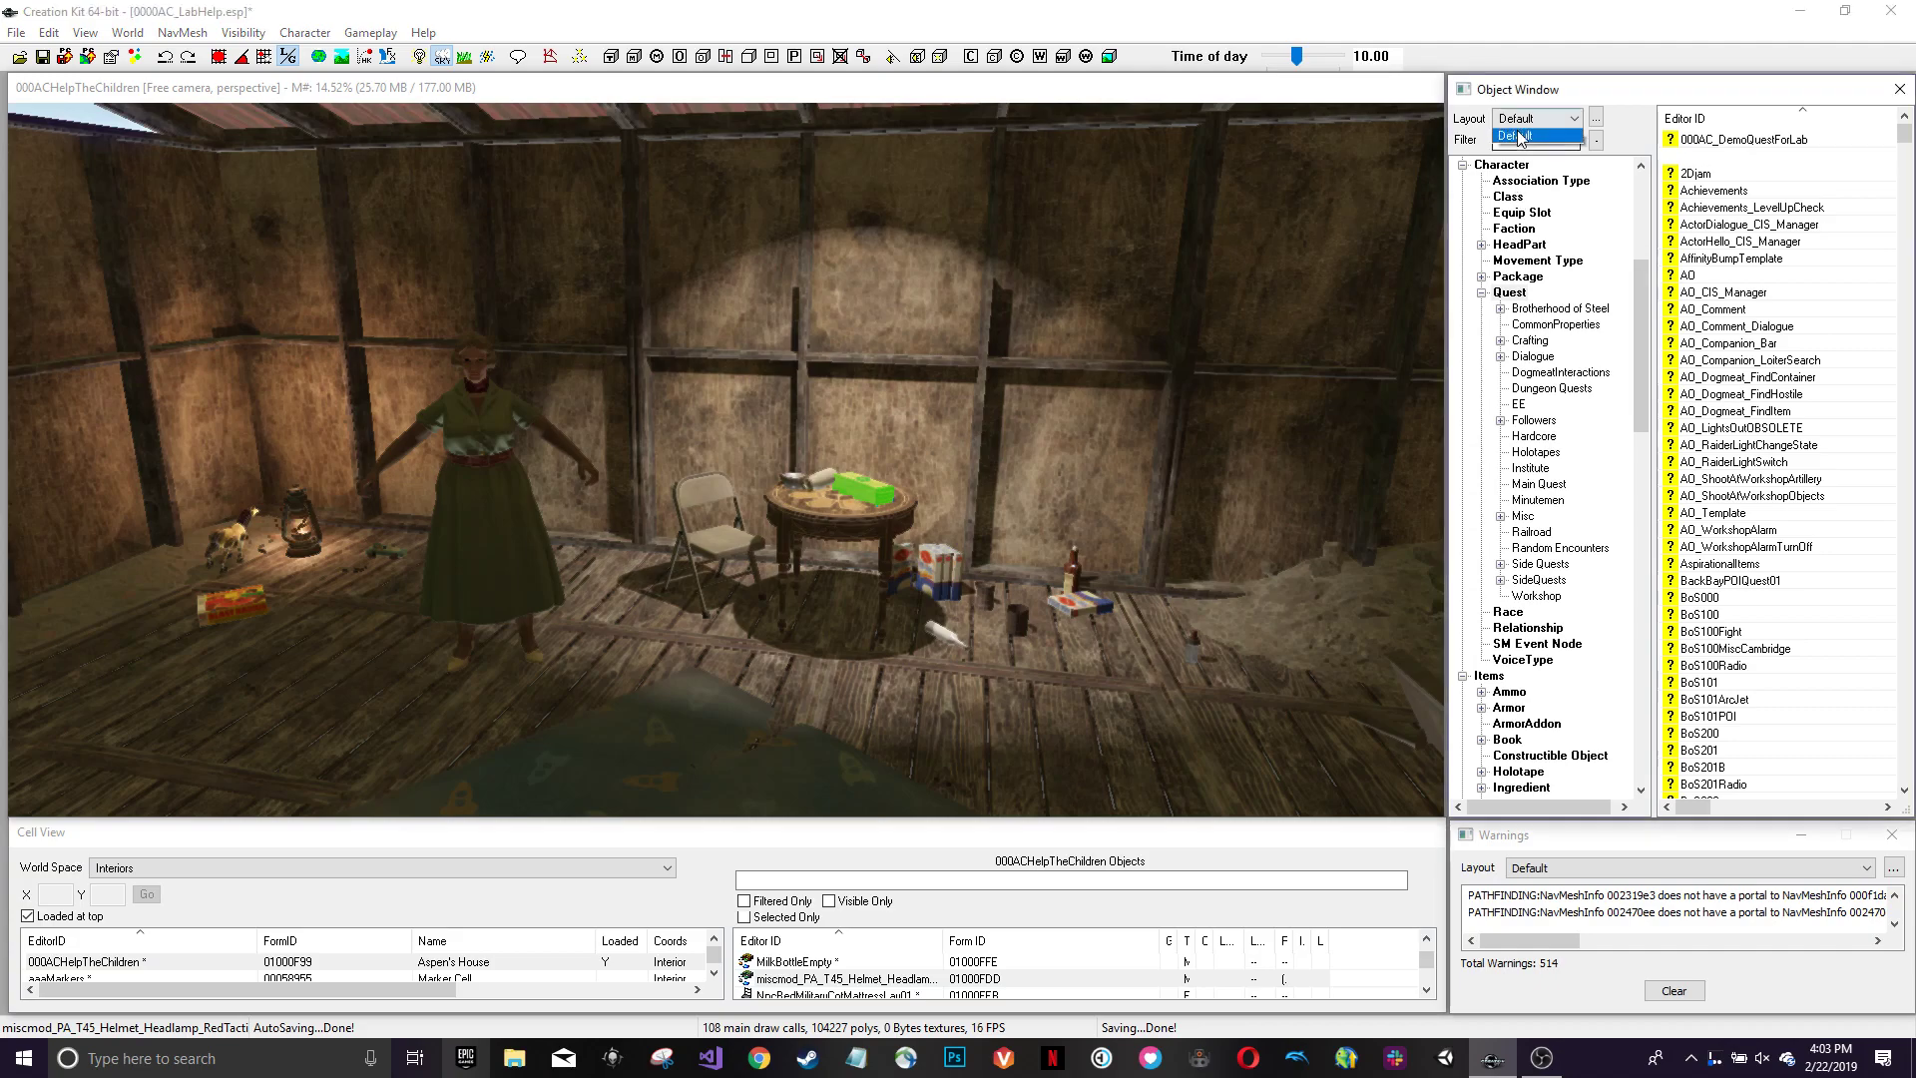
scroll(1514, 727, "down", 20)
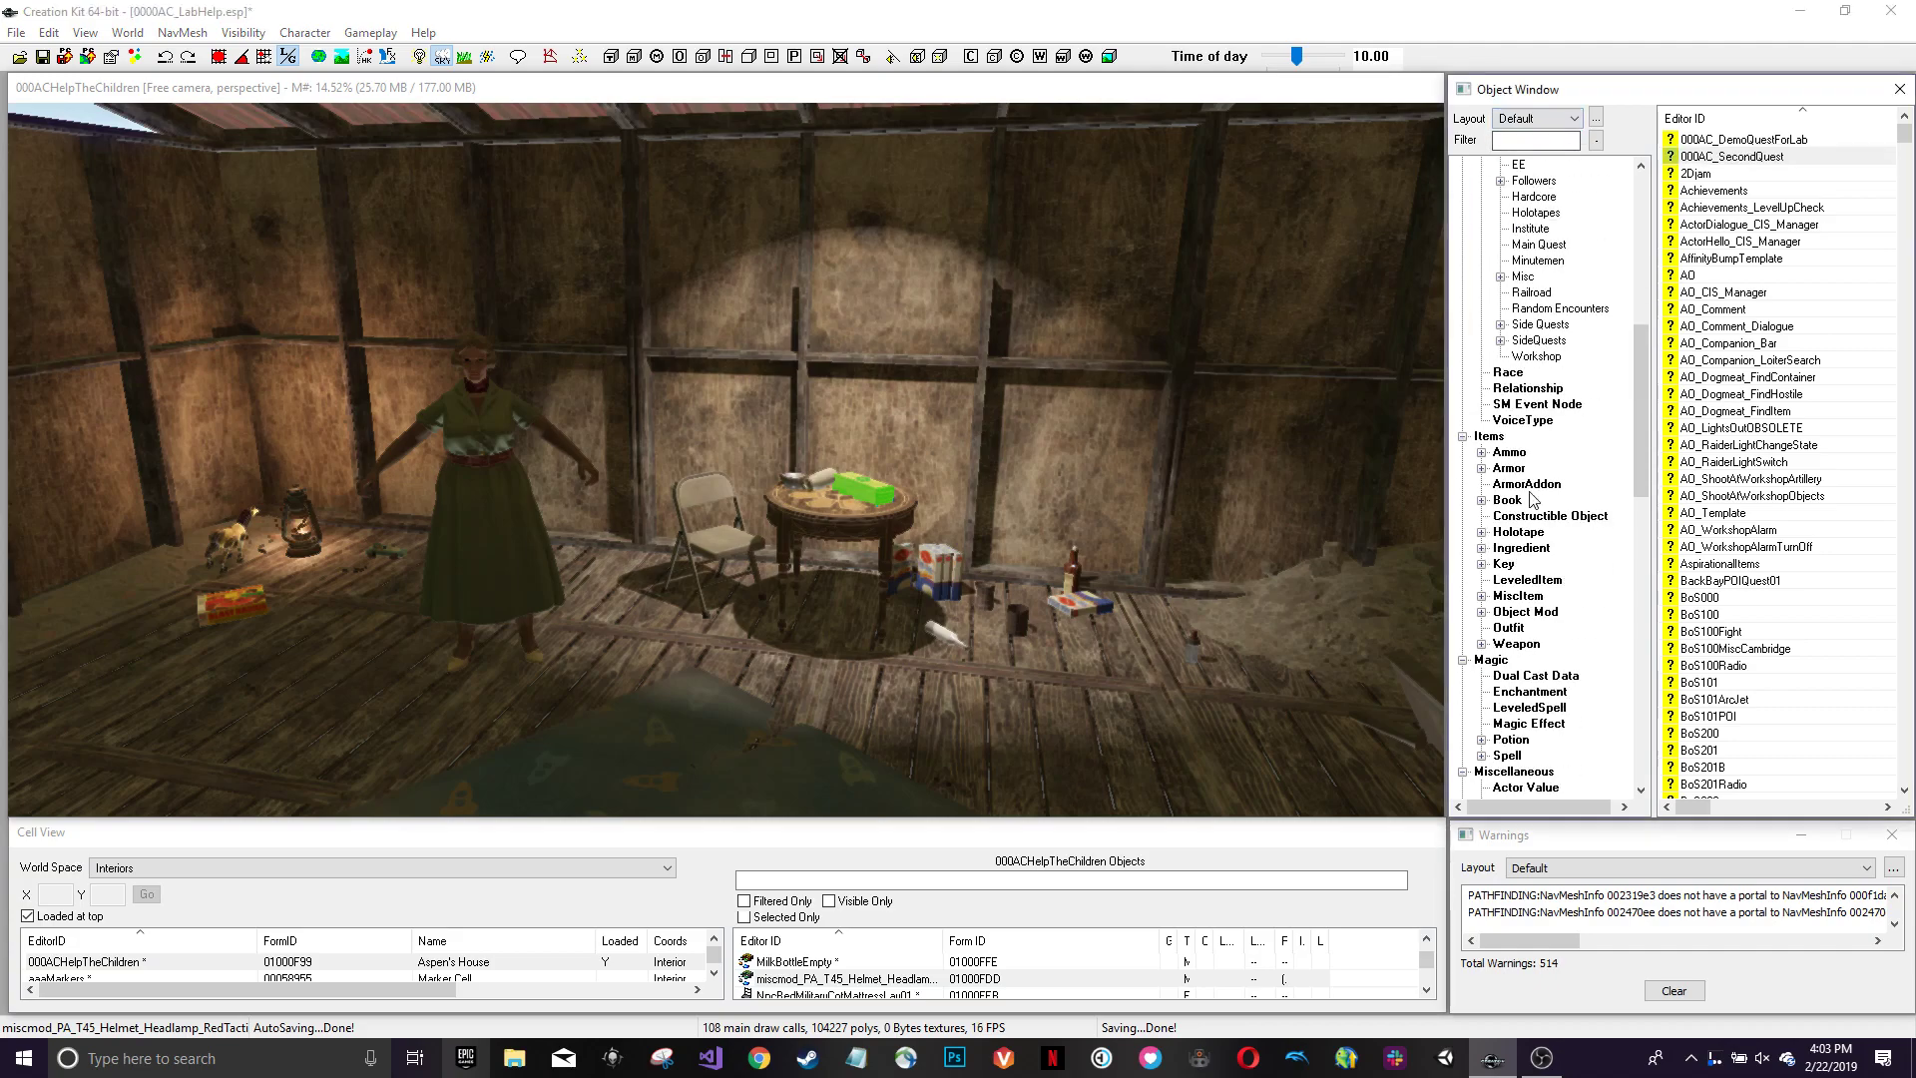
left_click(1484, 788)
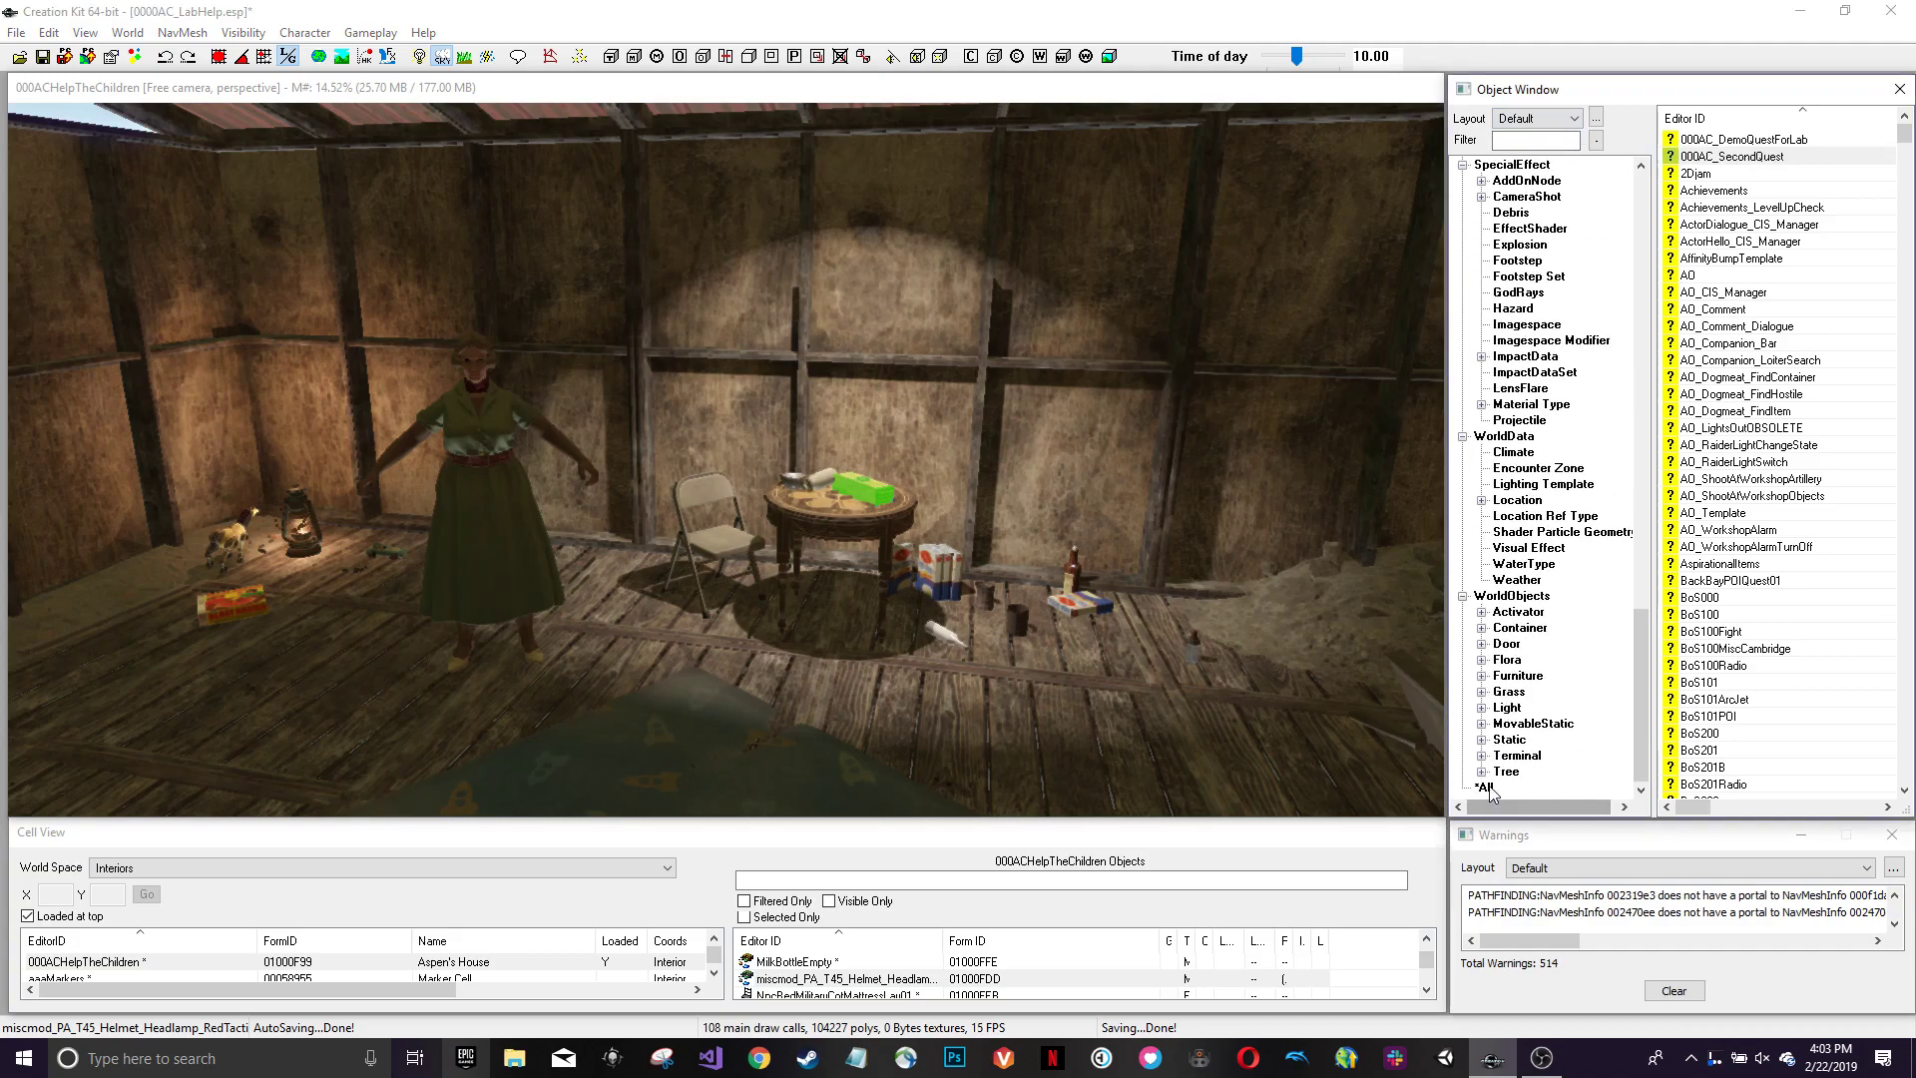
left_click(1527, 142)
type("key")
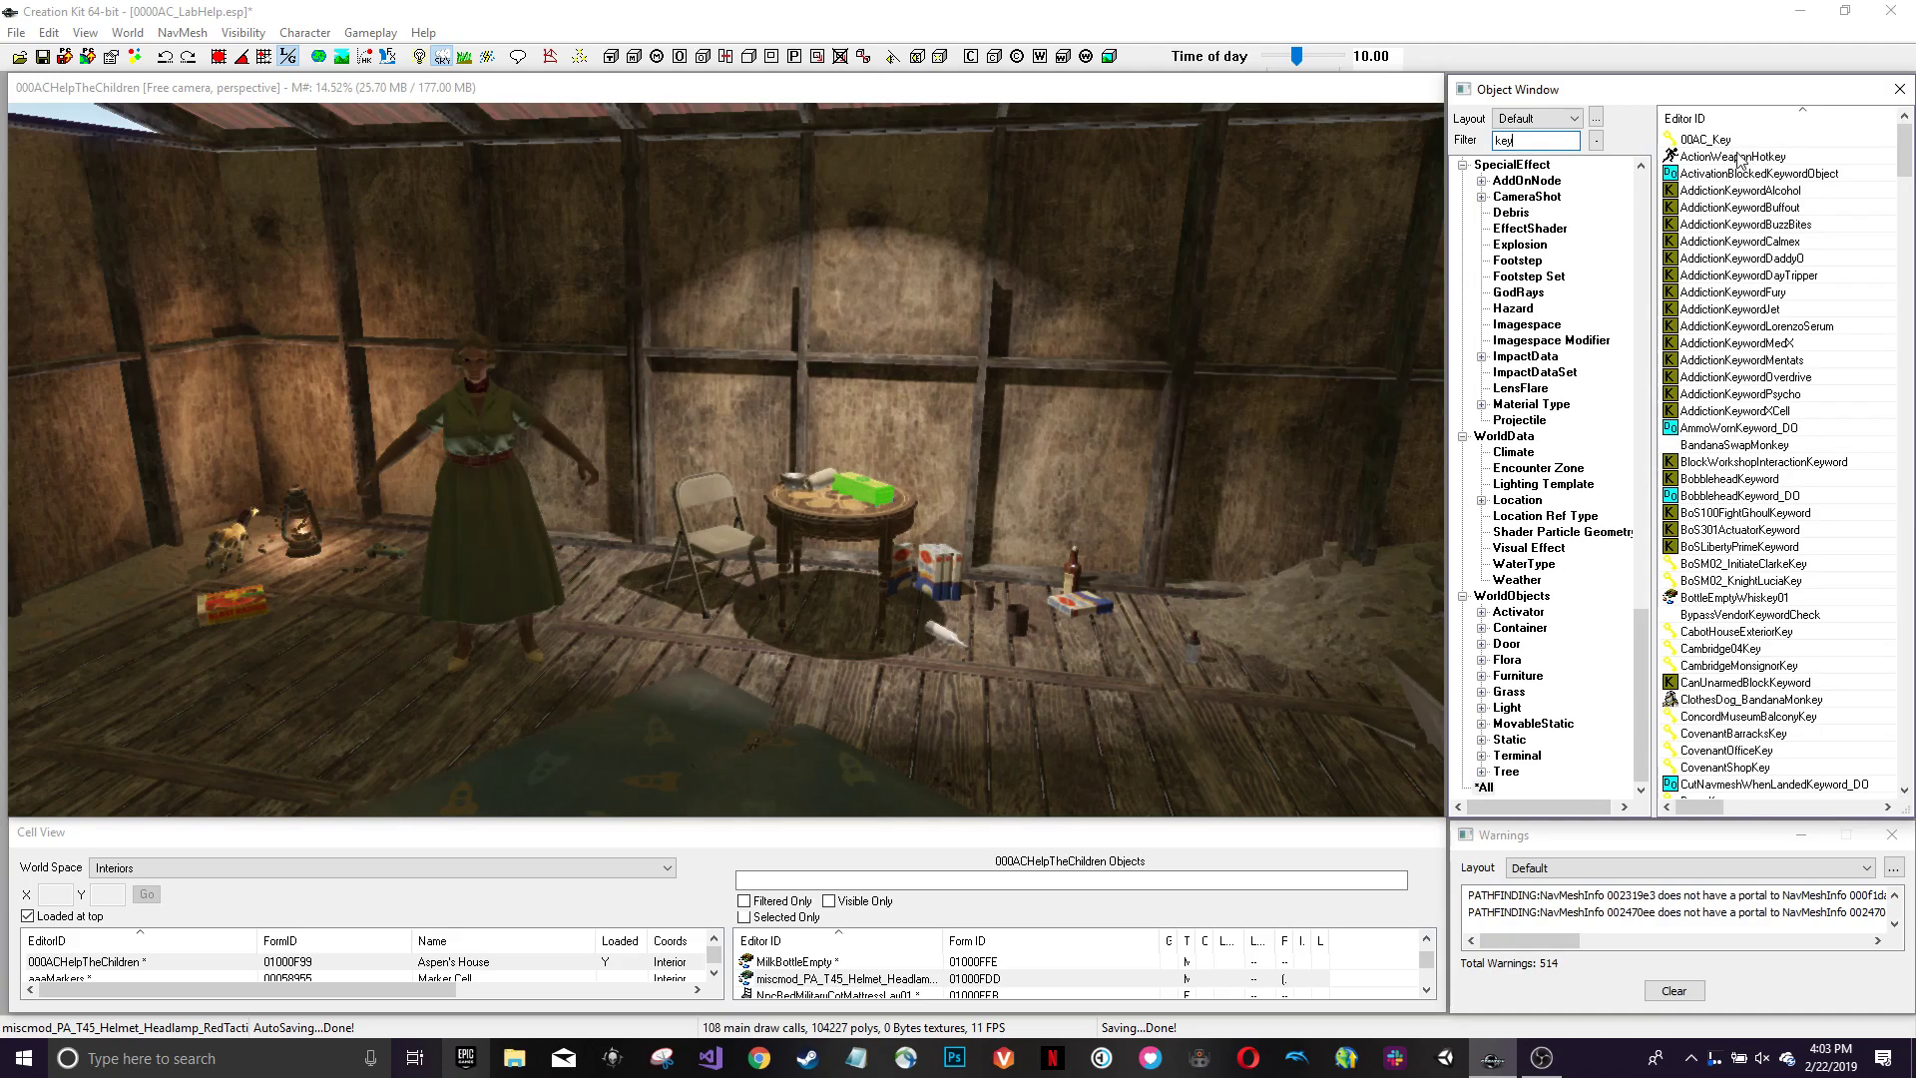
double_click(1706, 139)
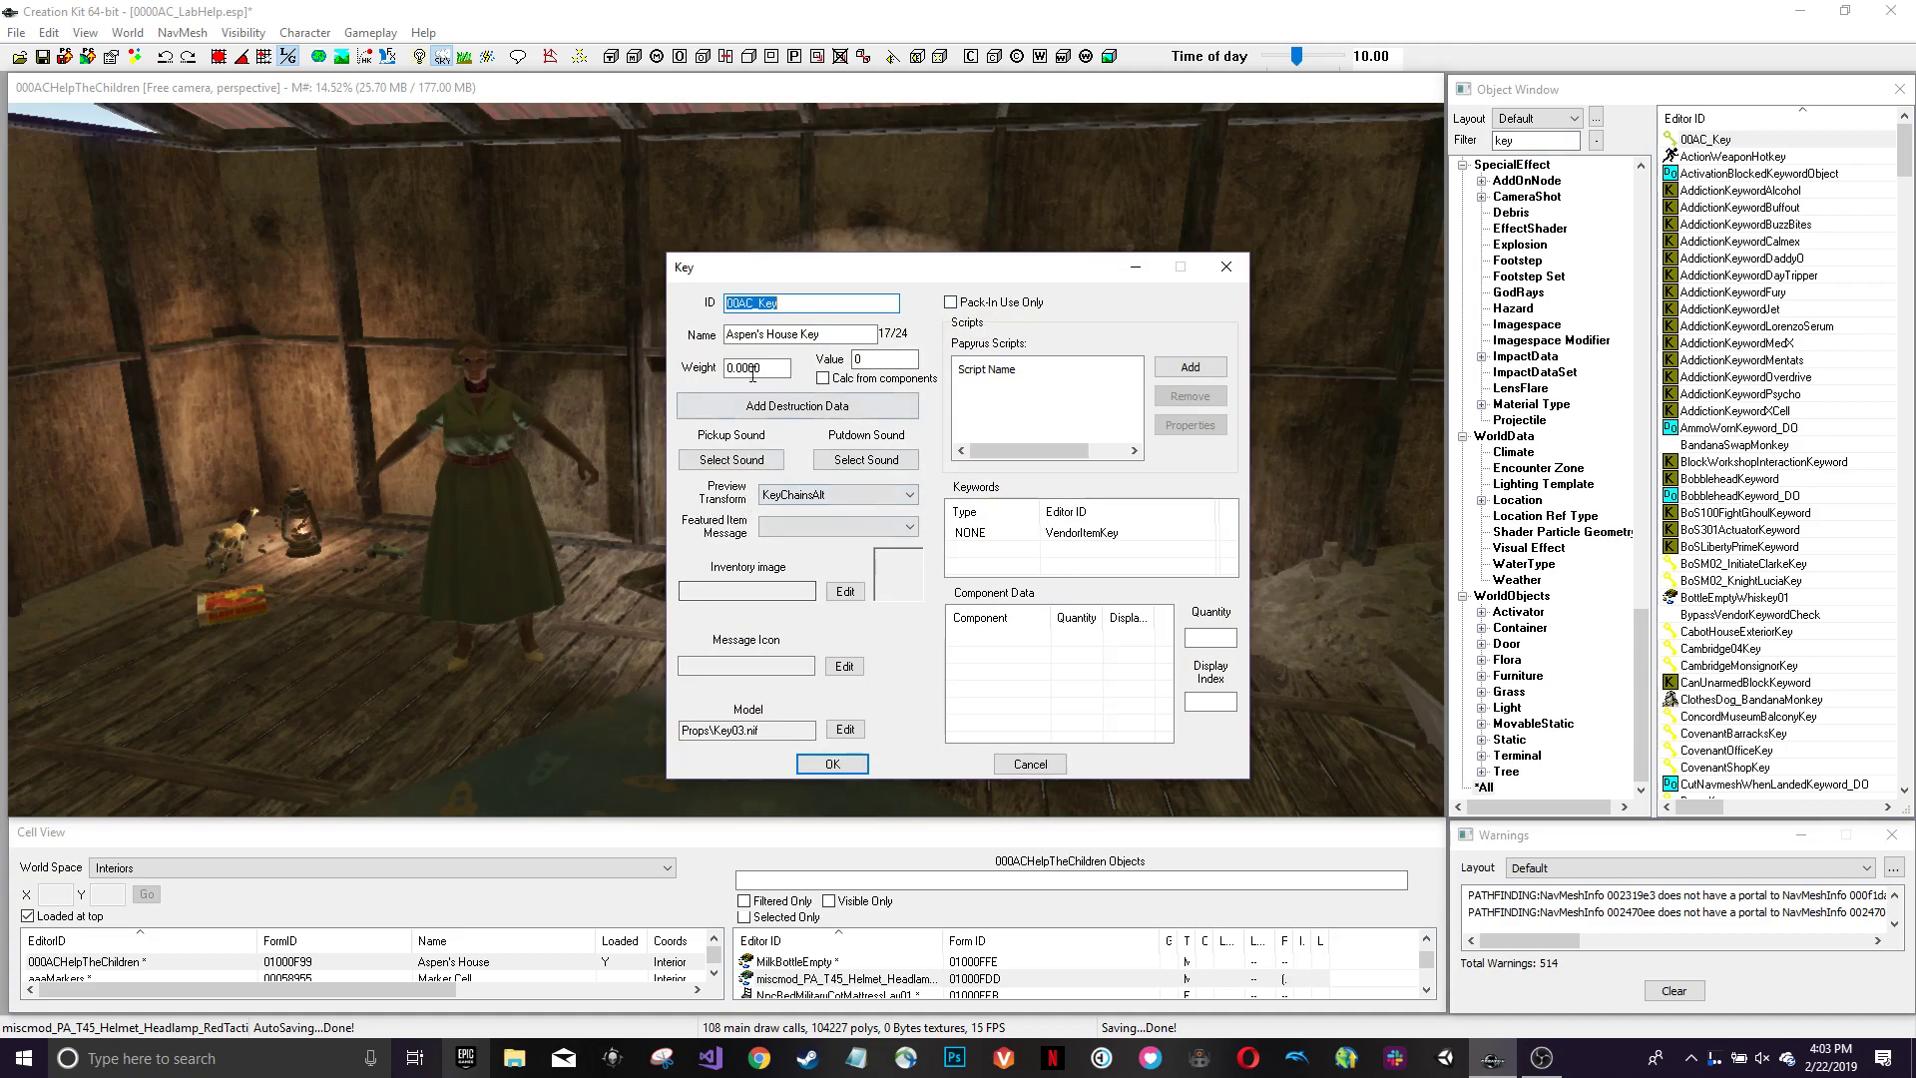
left_click_drag(855, 267, 860, 174)
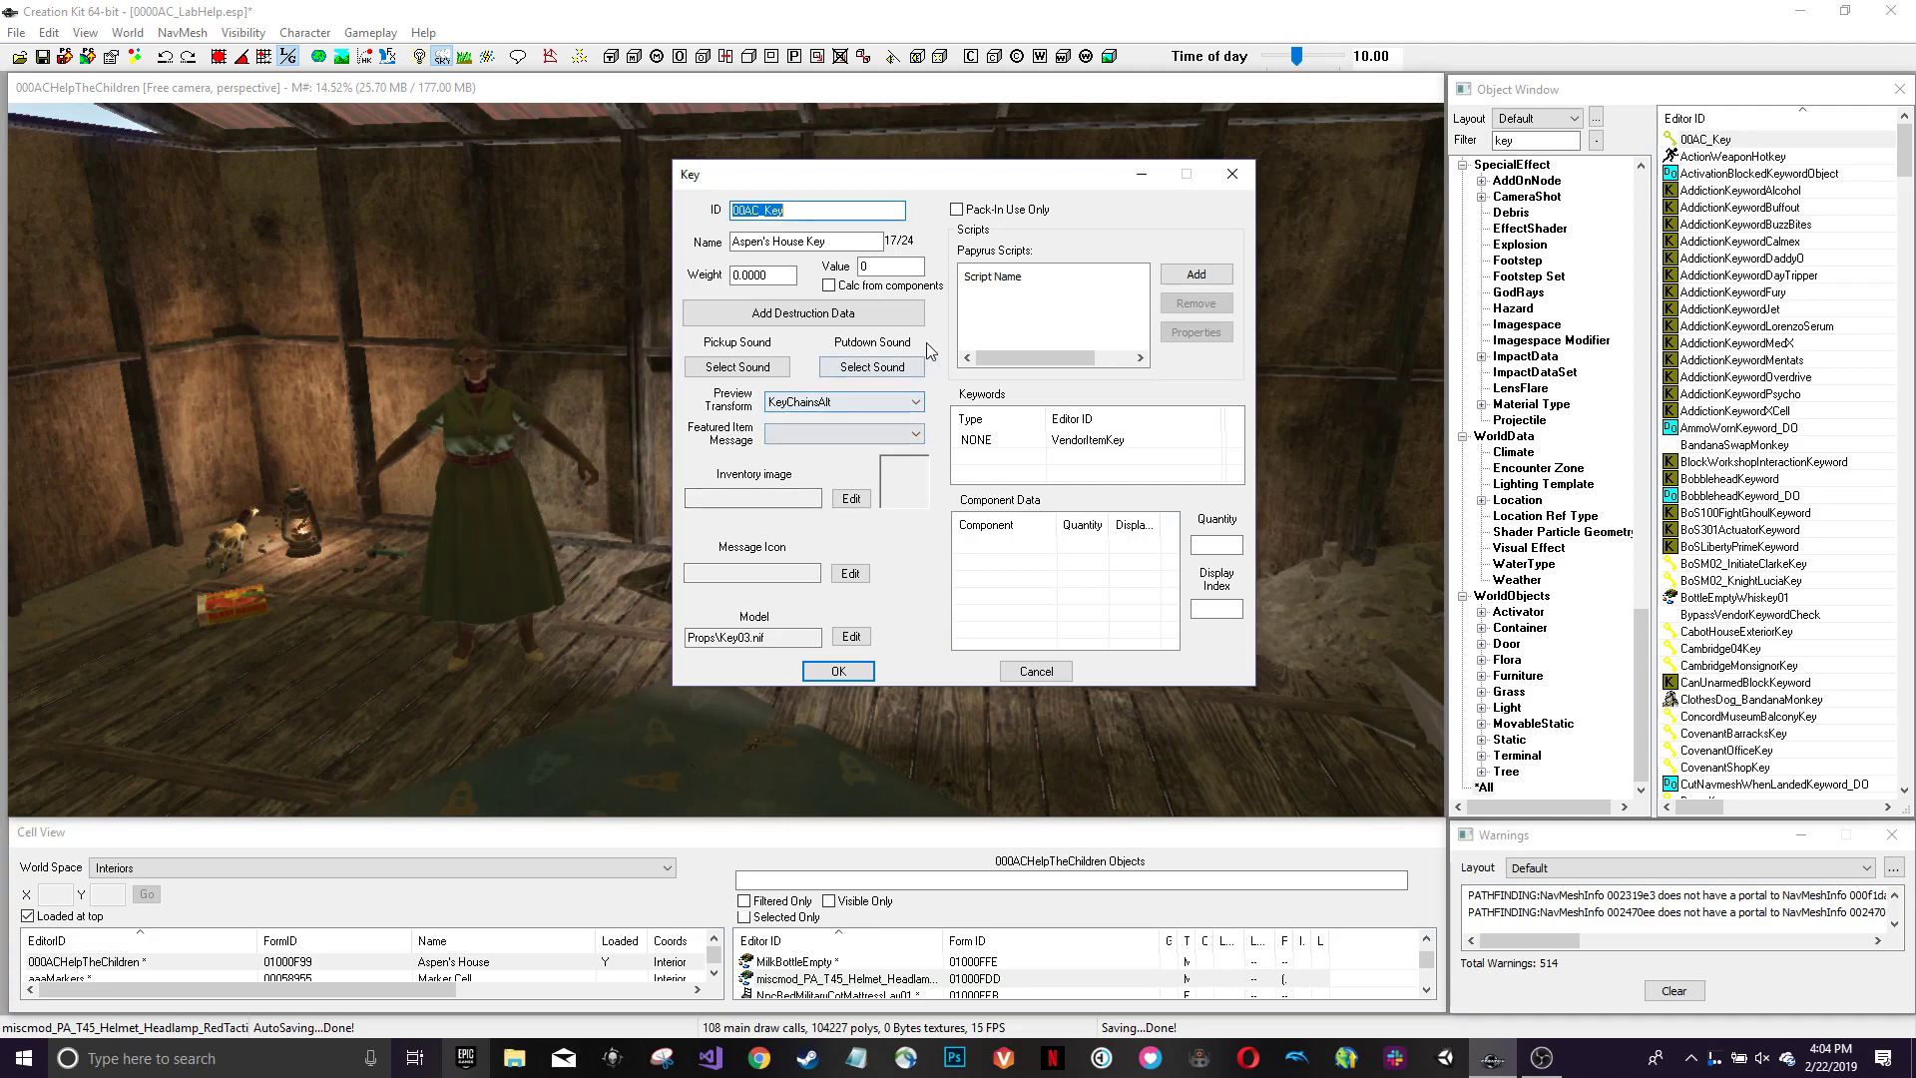
left_click(1231, 174)
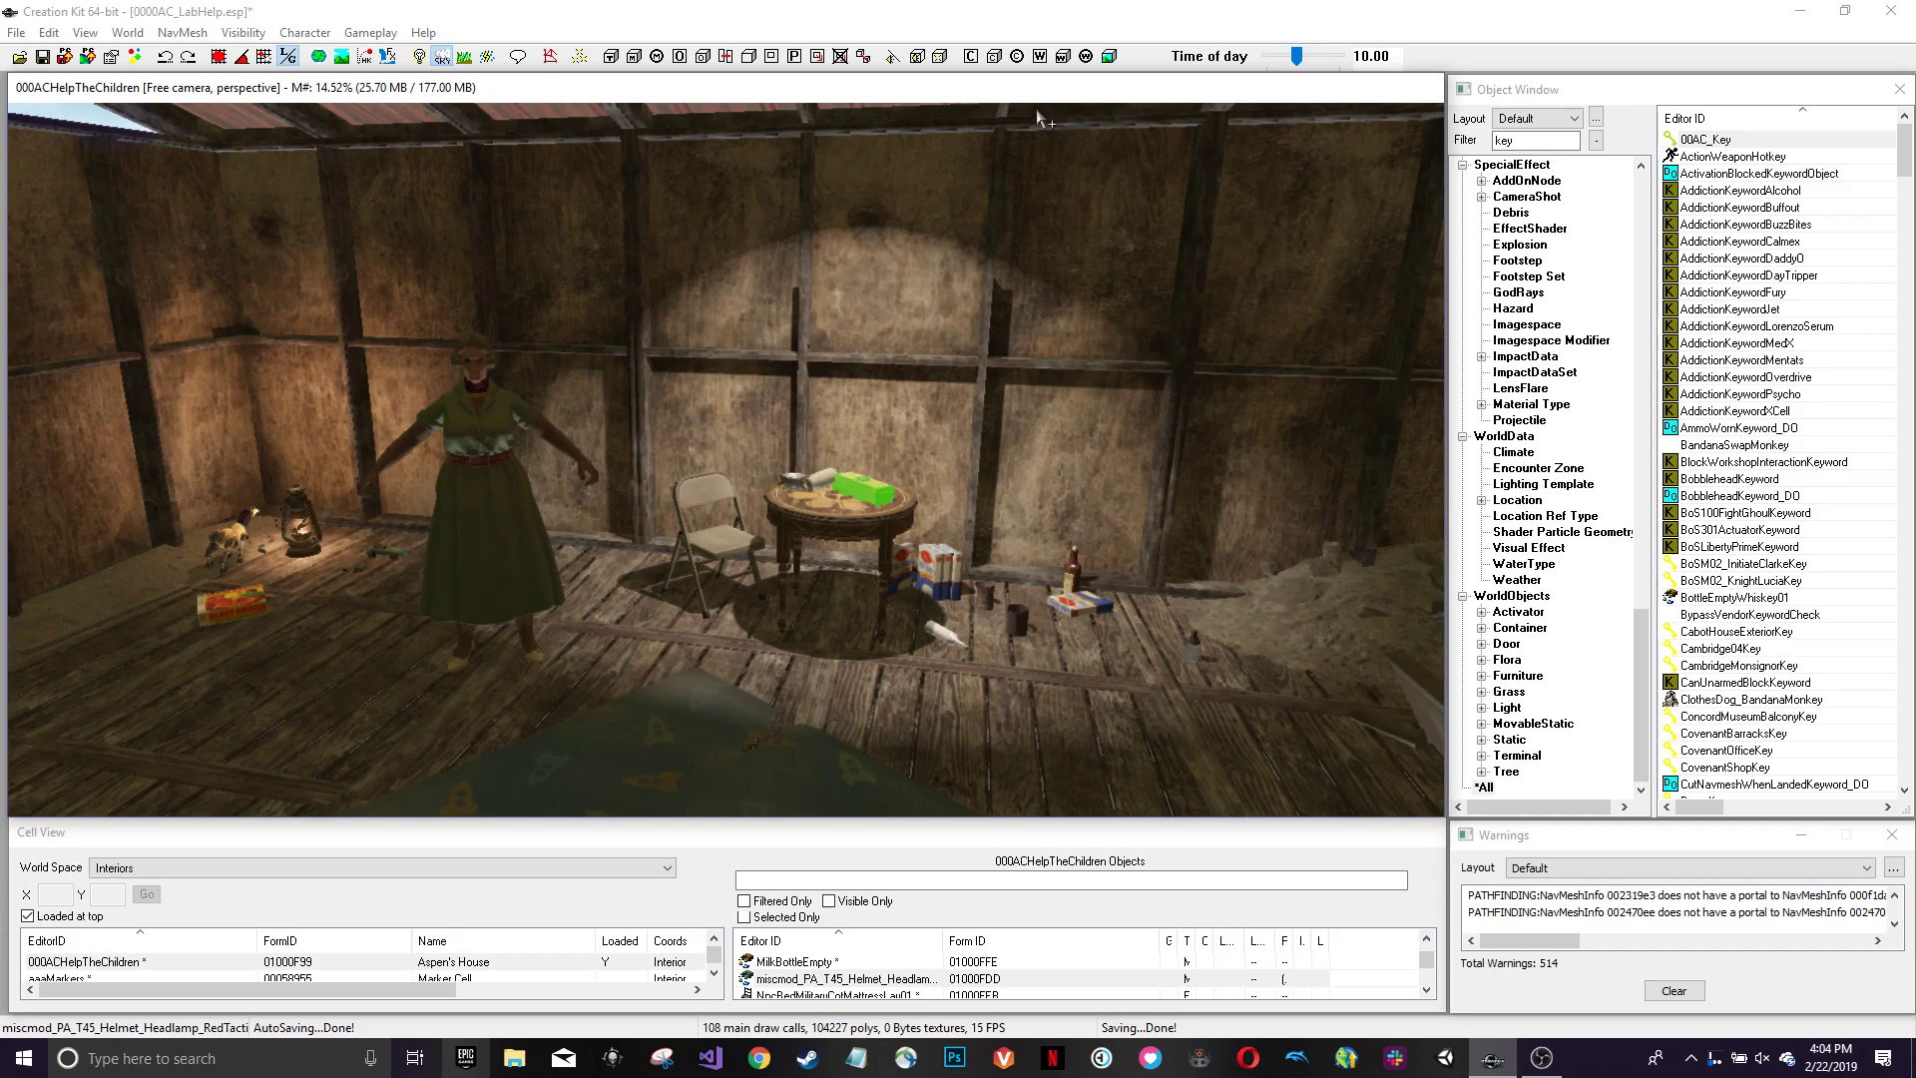
- Clear the object filter, return to the quest list and open 000AC_DemoQuestForLab
double_click(1528, 140)
key("BackSpace")
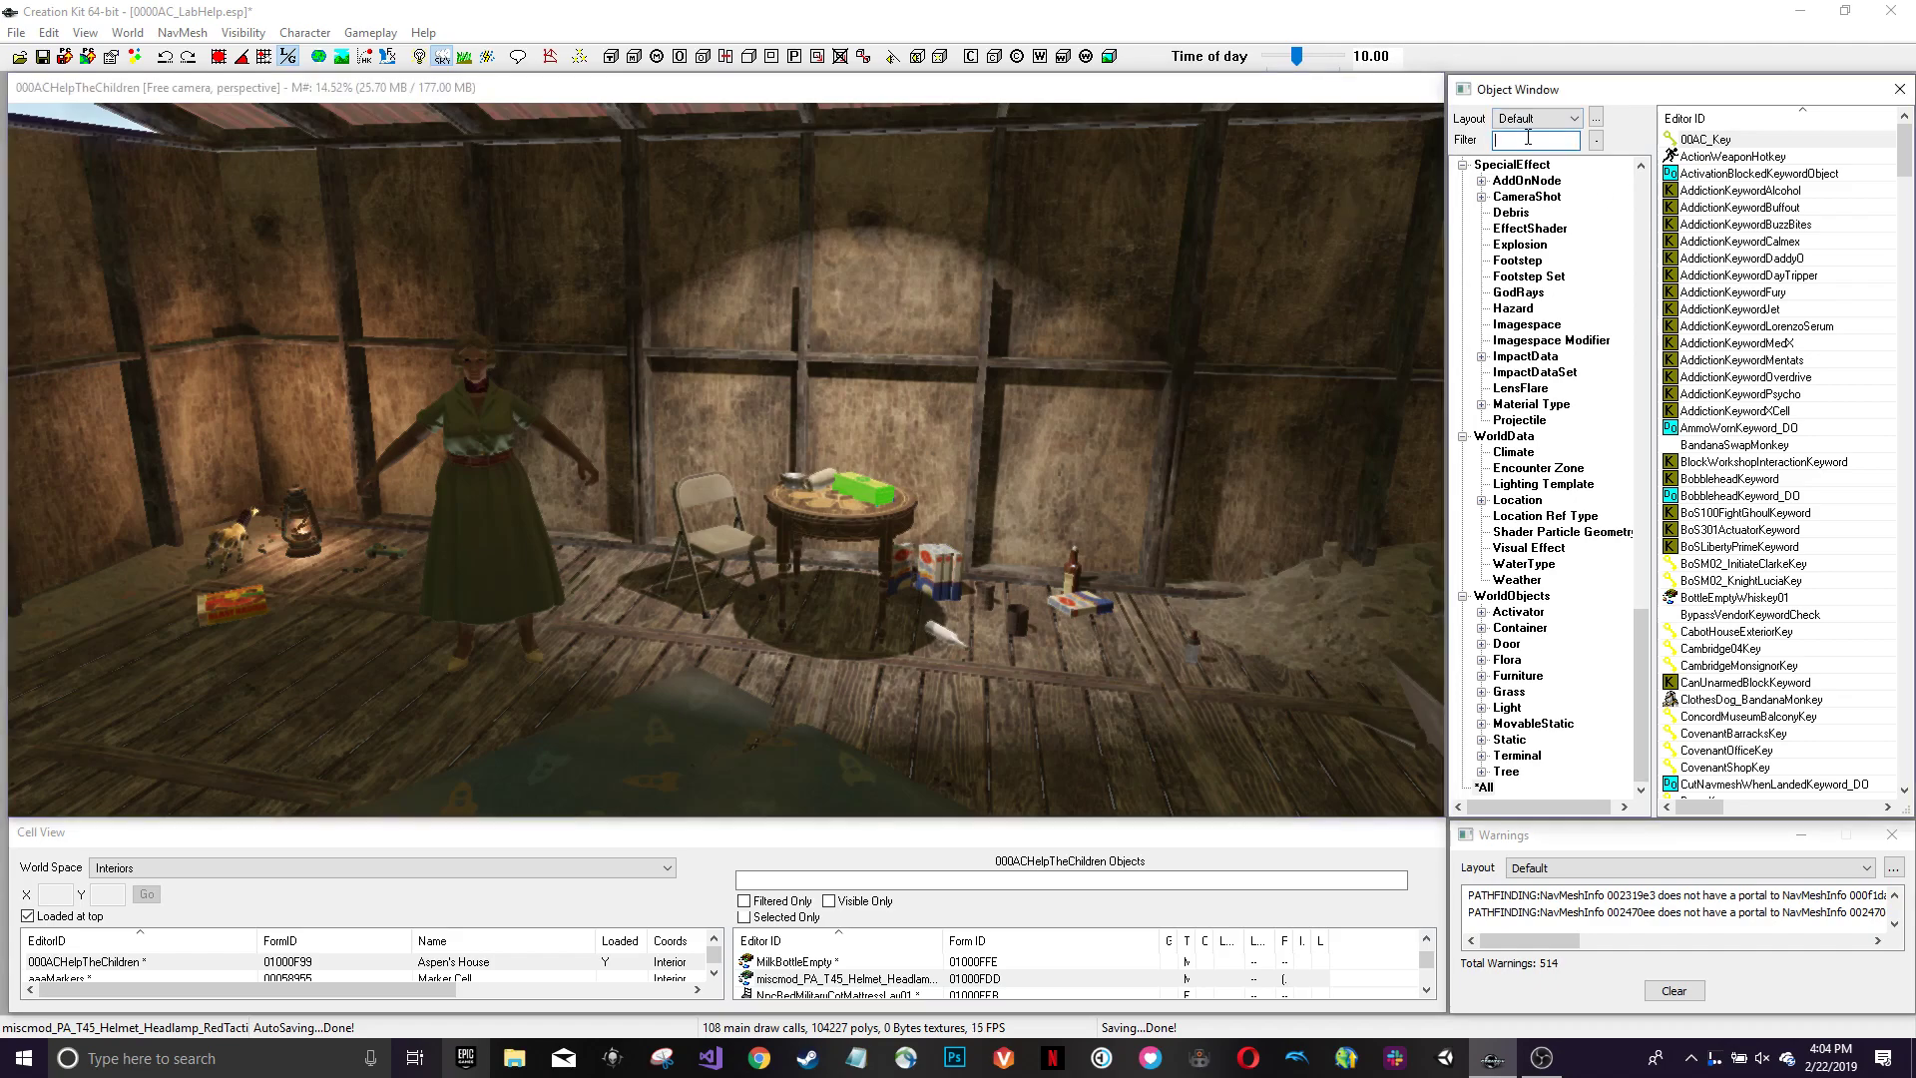
scroll(1552, 251, "up", 20)
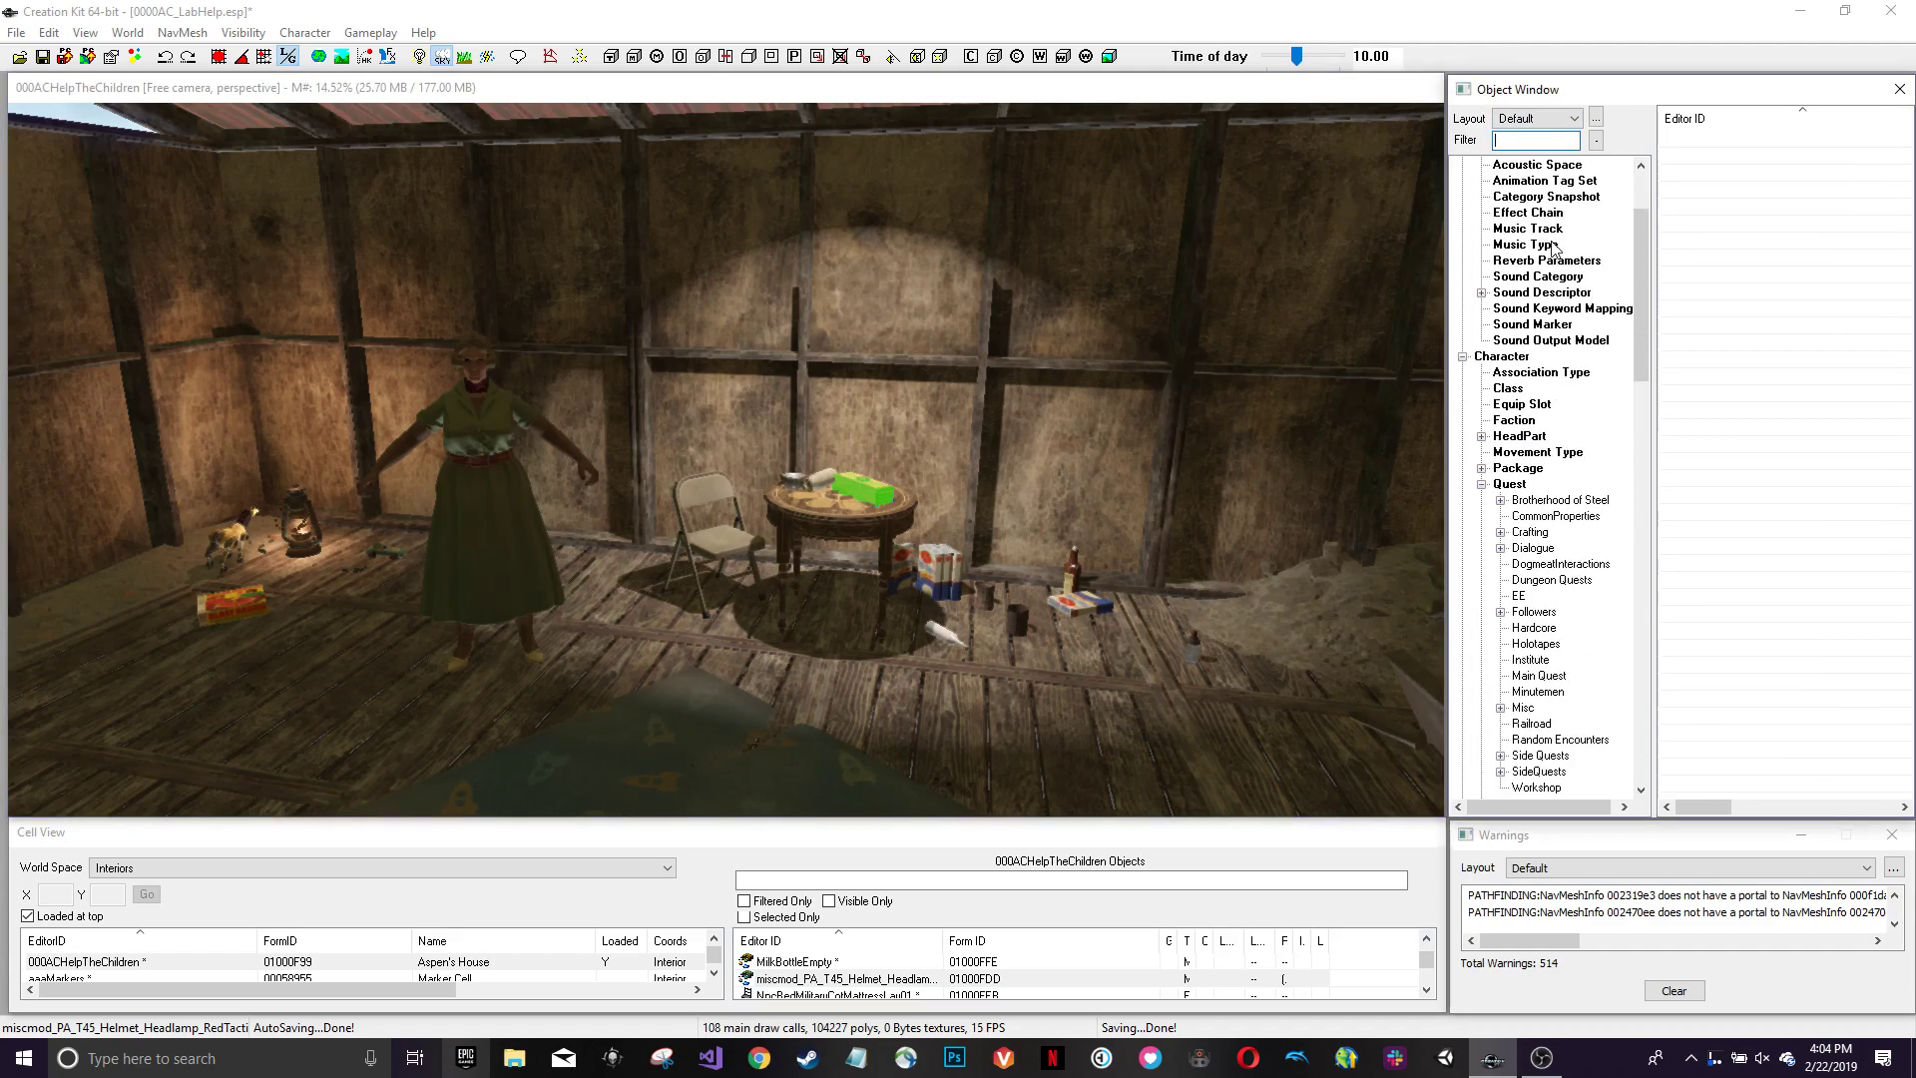
scroll(1550, 251, "up", 3)
left_click(1527, 197)
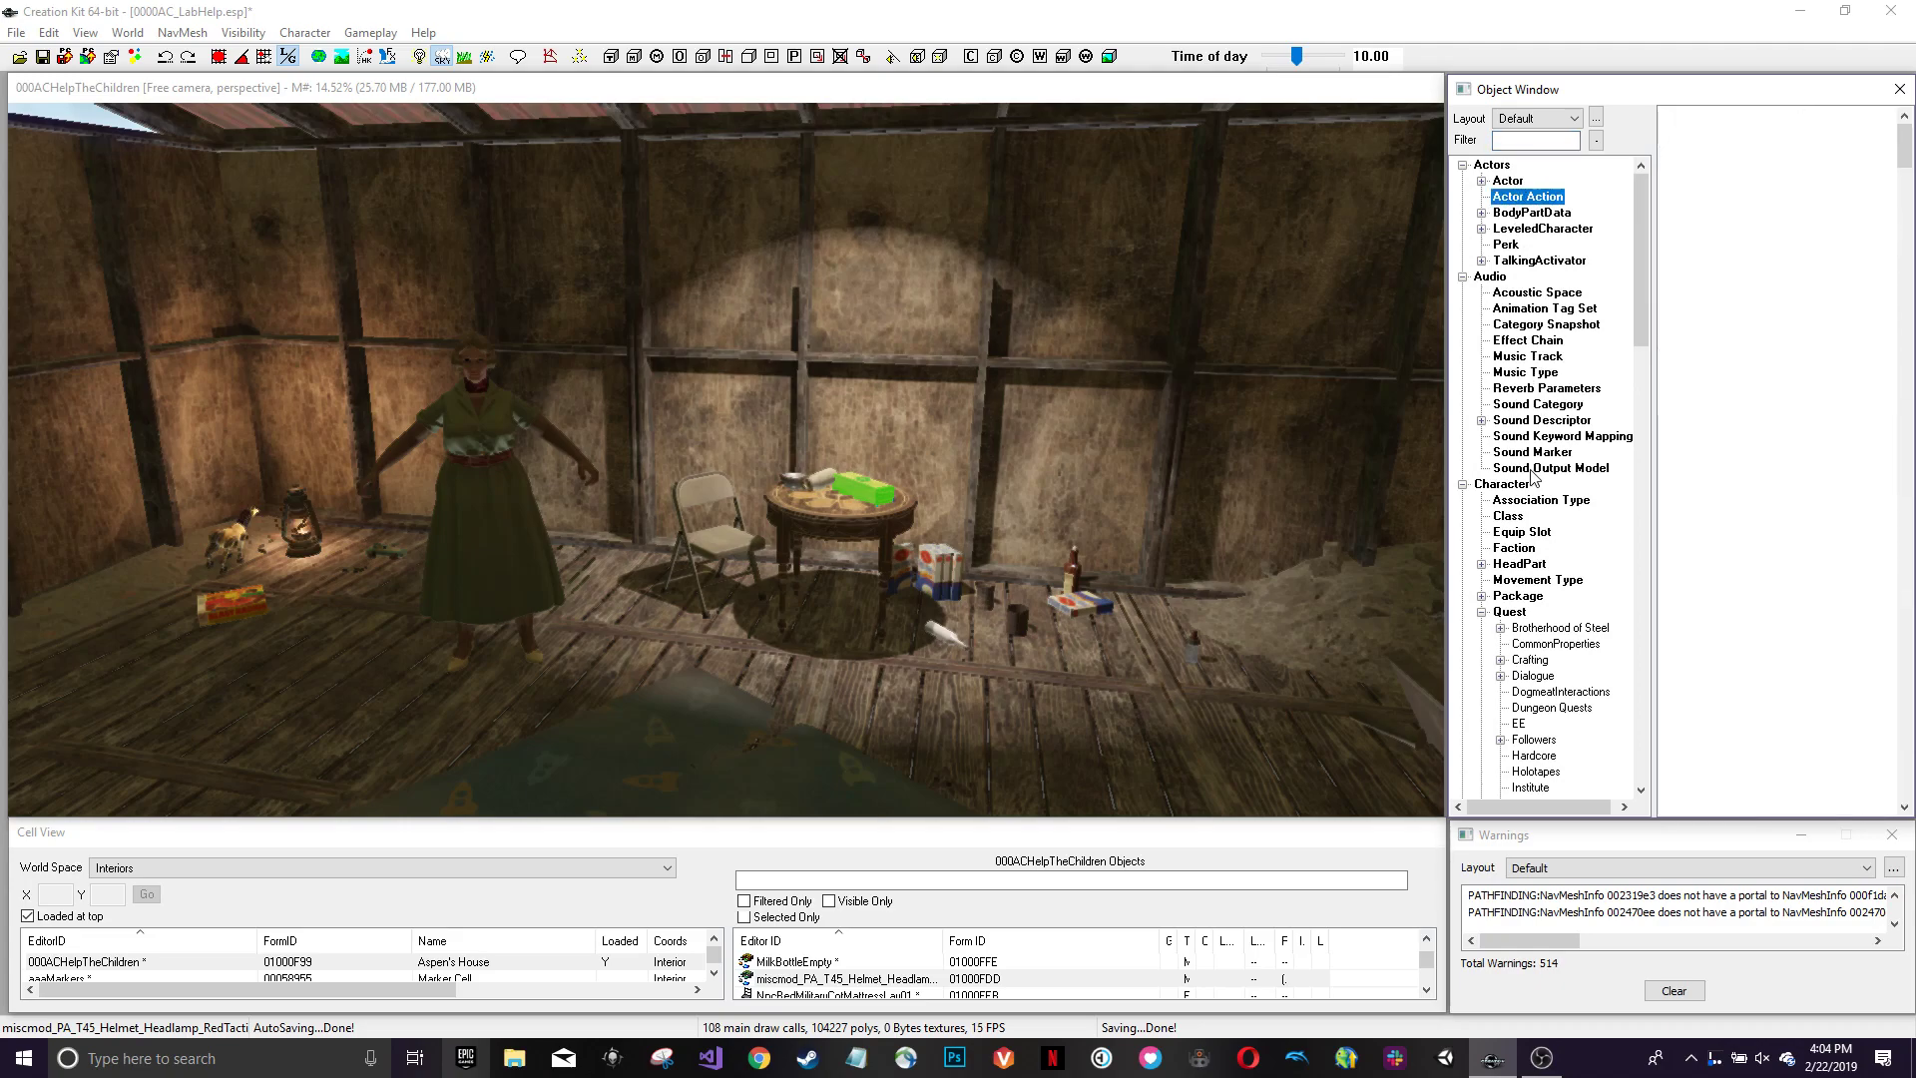
double_click(1739, 142)
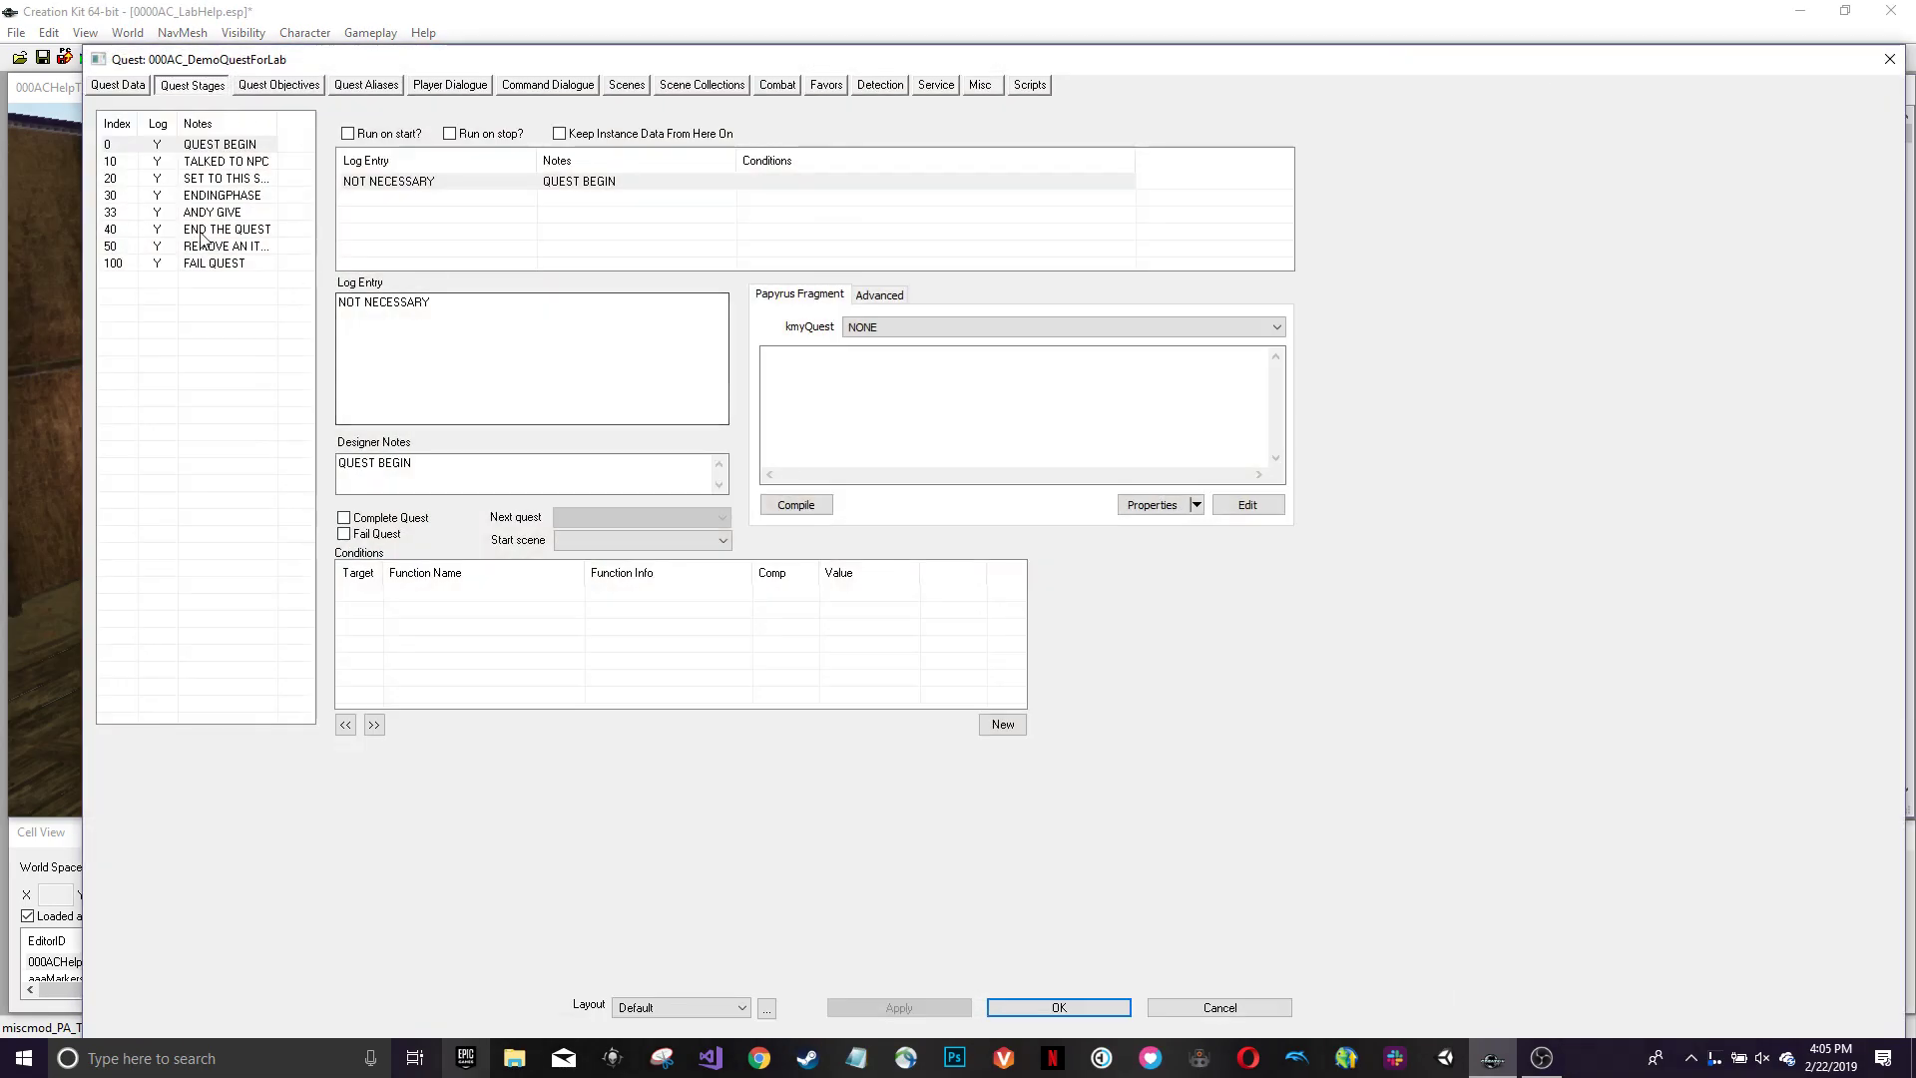
- Enter Game.GetPlayer().RemoveItem in the Papyrus fragment of stage 100, FAIL QUEST
left_click(212, 262)
left_click(859, 394)
type("G")
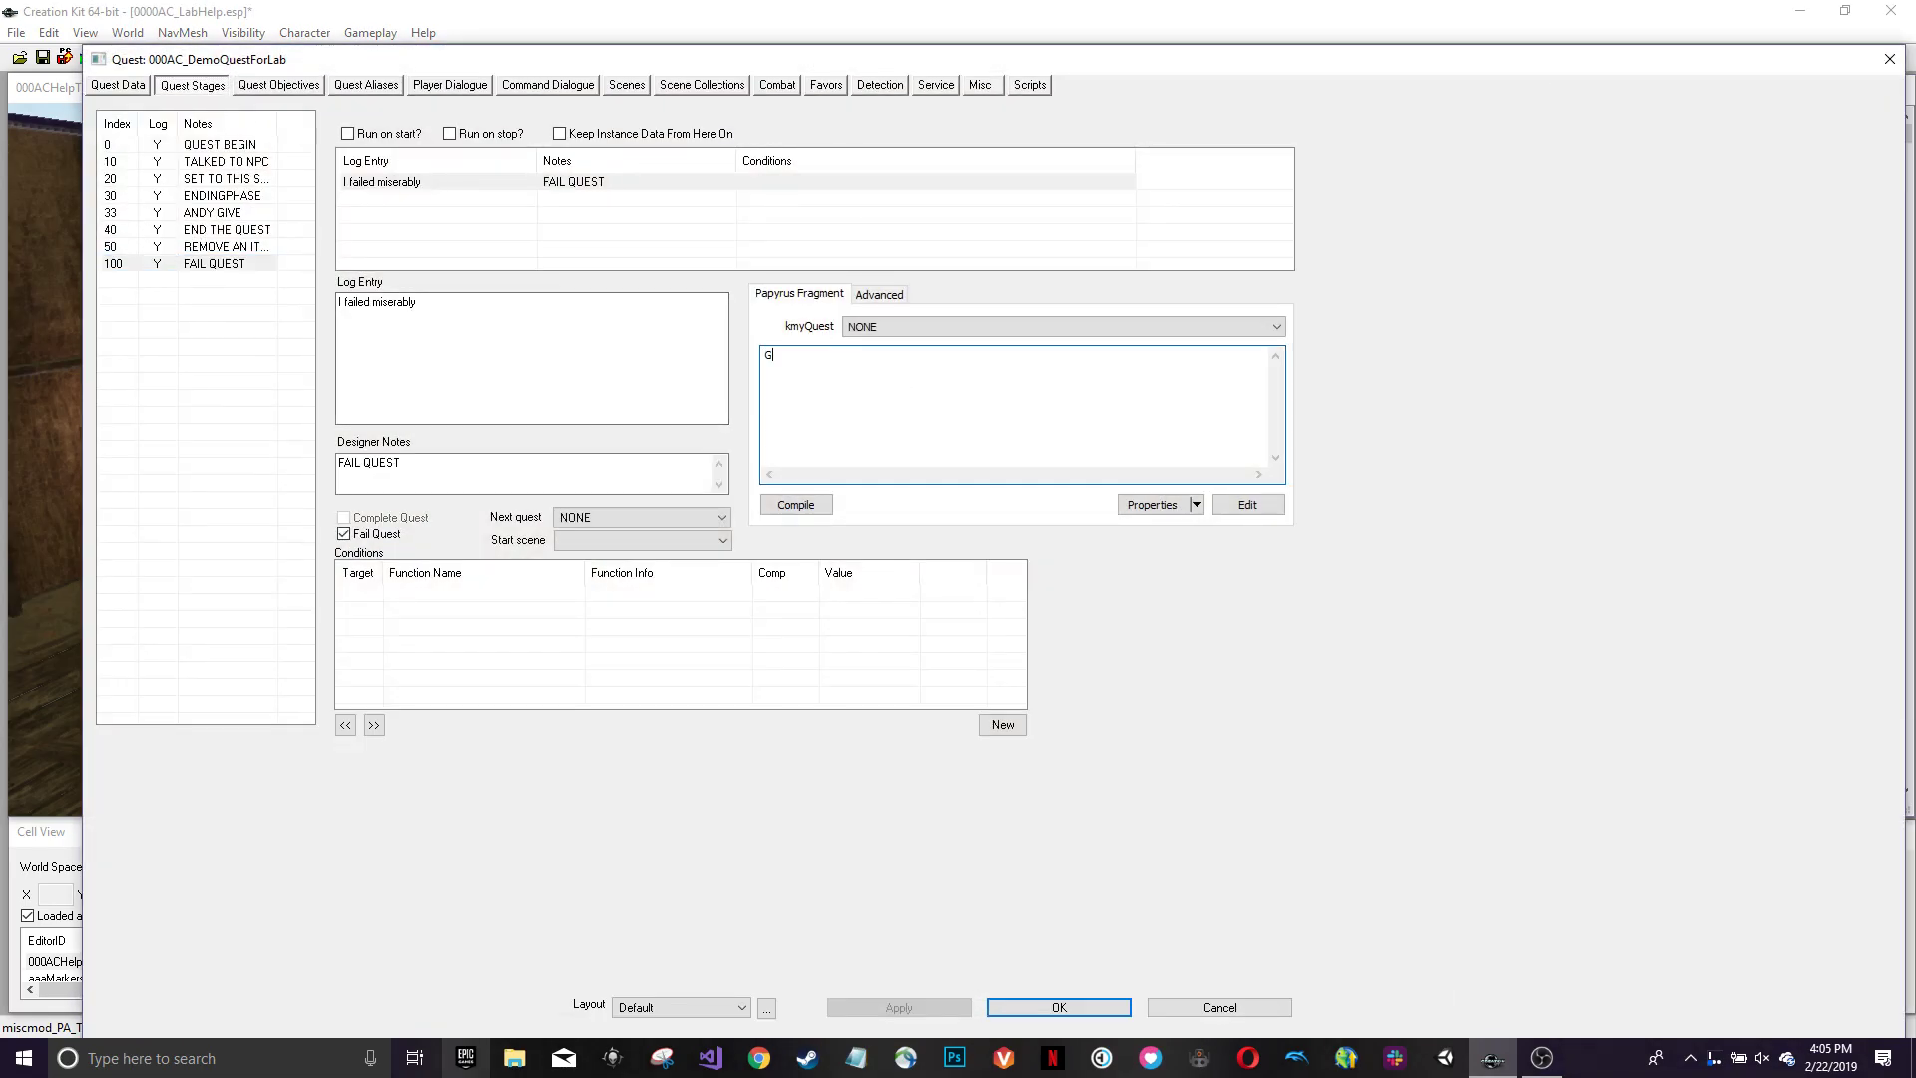
type("ame.GetPlayer.Re")
key("BackSpace")
key("BackSpace")
key("BackSpace")
type("().RemoveItem")
- Check the fragment script's property names, complete the RemoveItem call with (CanOfSoup, 1) and compile it
left_click(1153, 511)
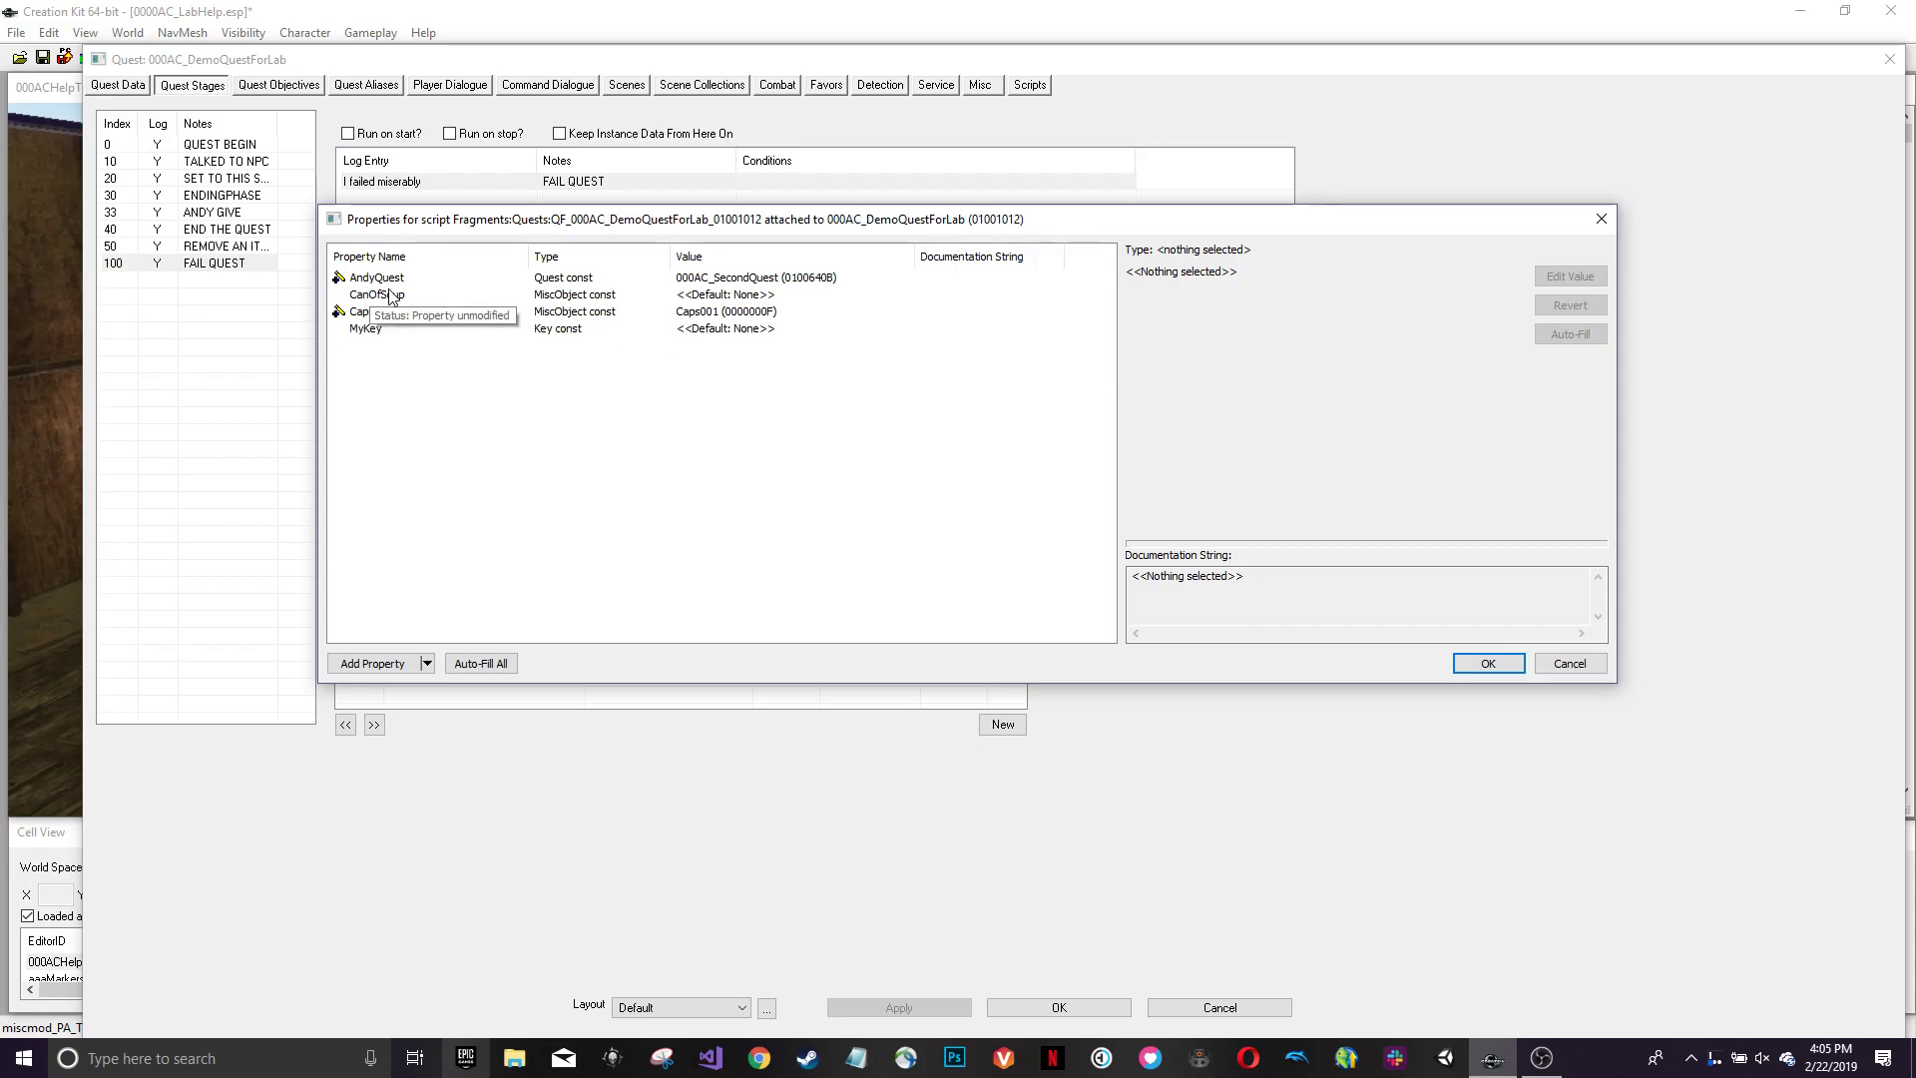
left_click(1517, 666)
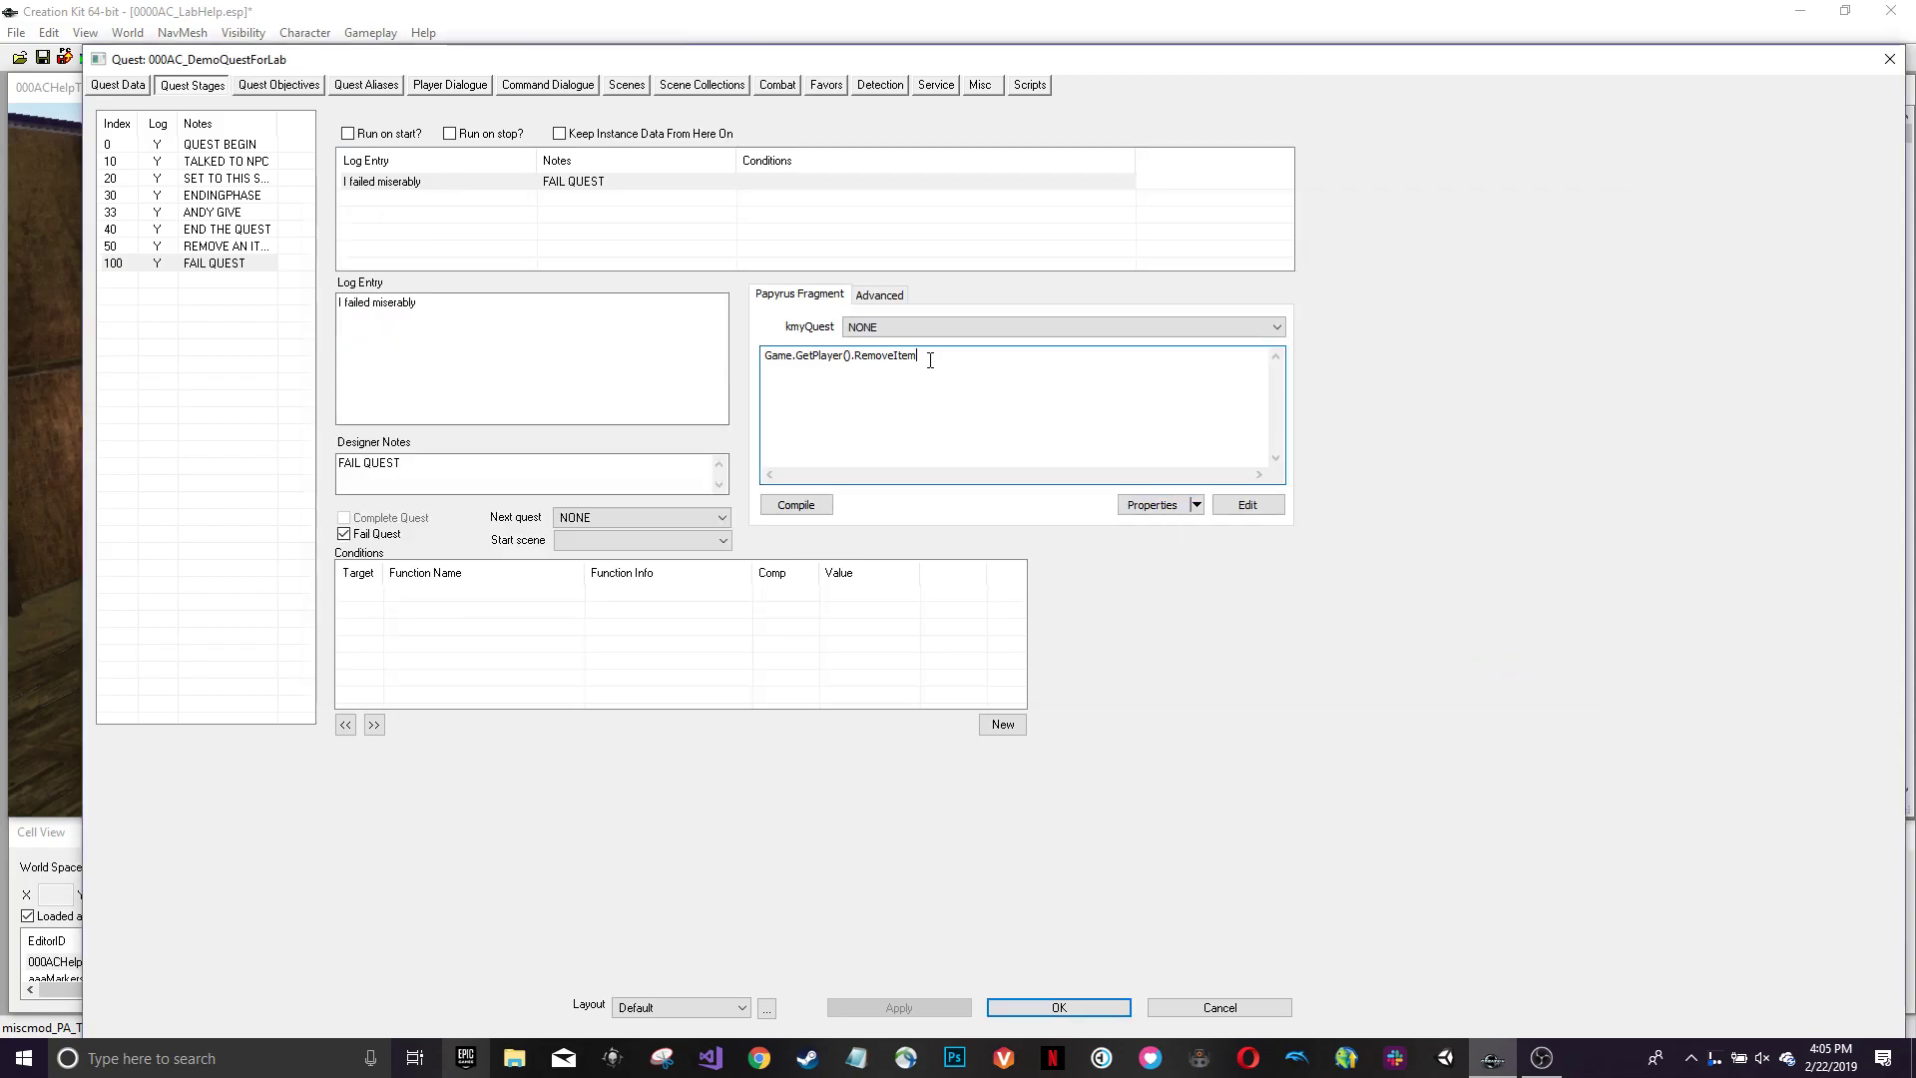
left_click(931, 361)
type("(CanOfSoup, 1")
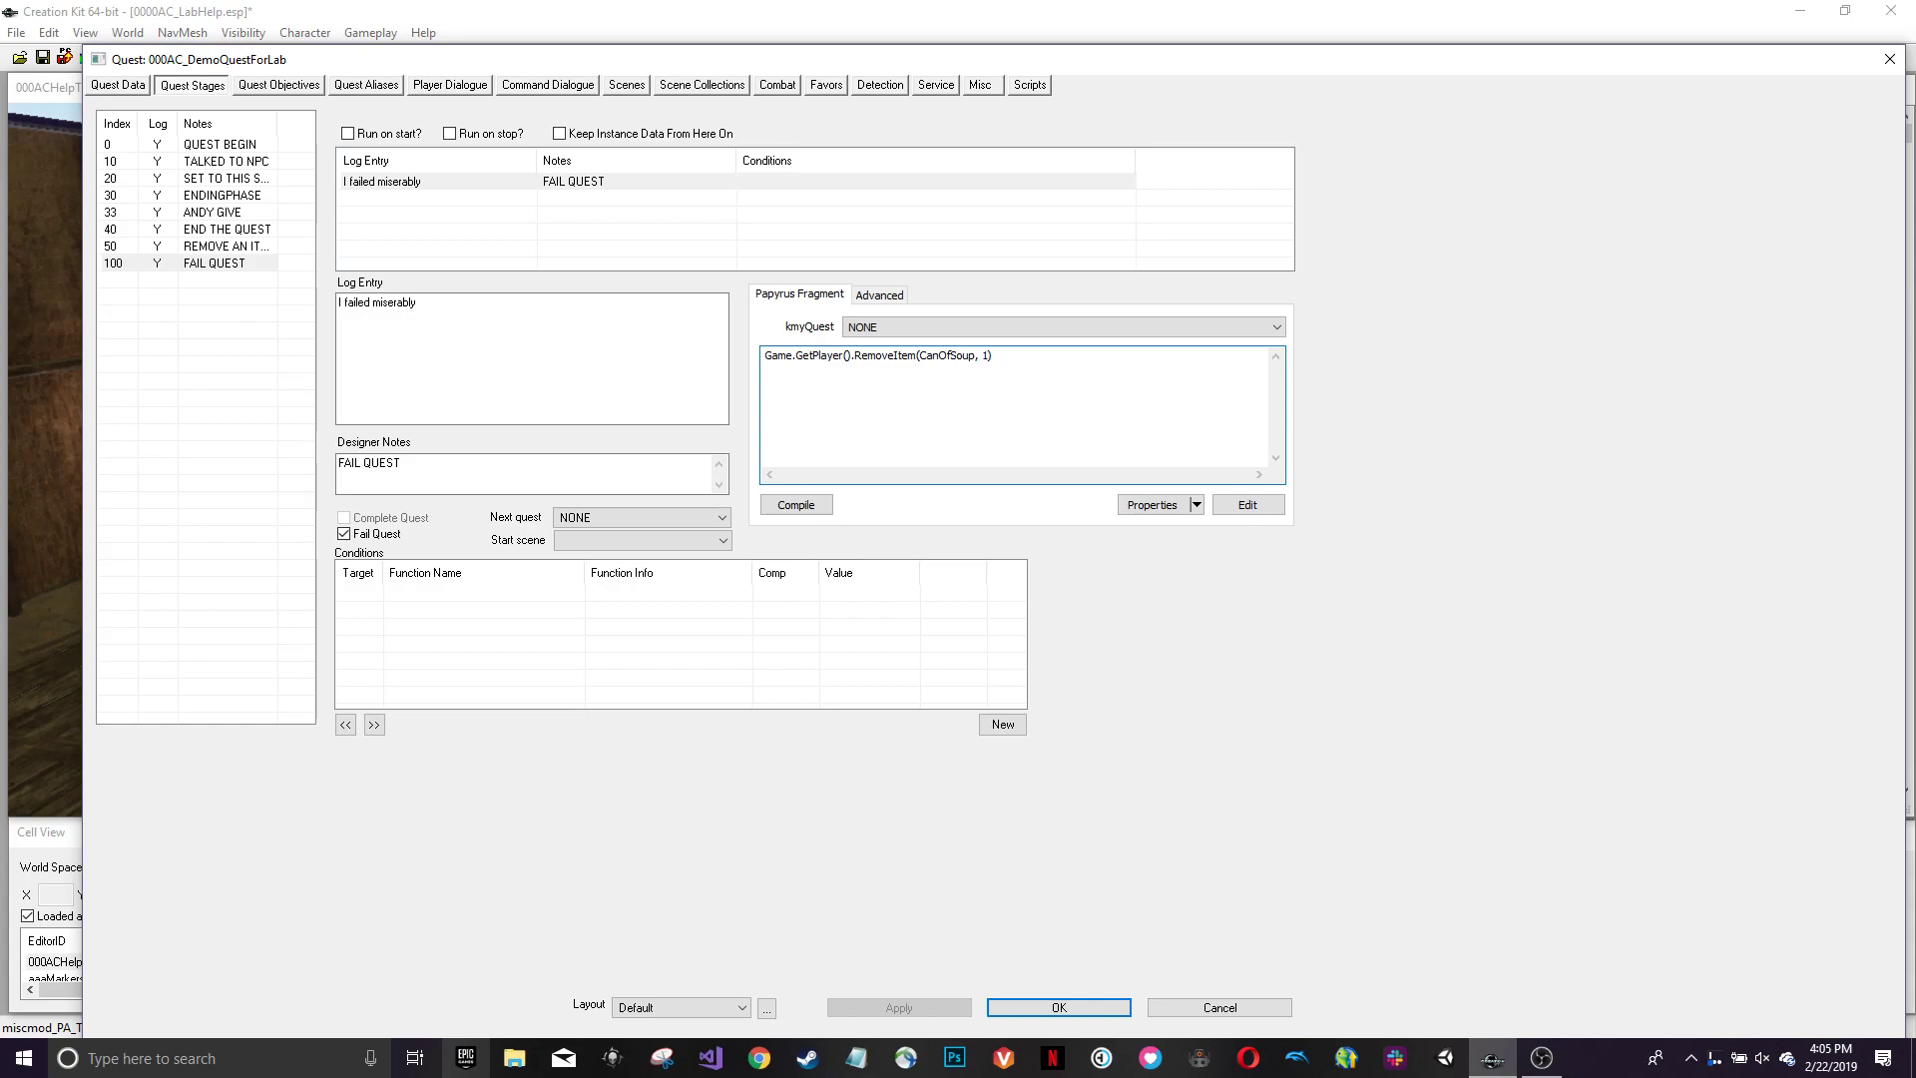
left_click(799, 506)
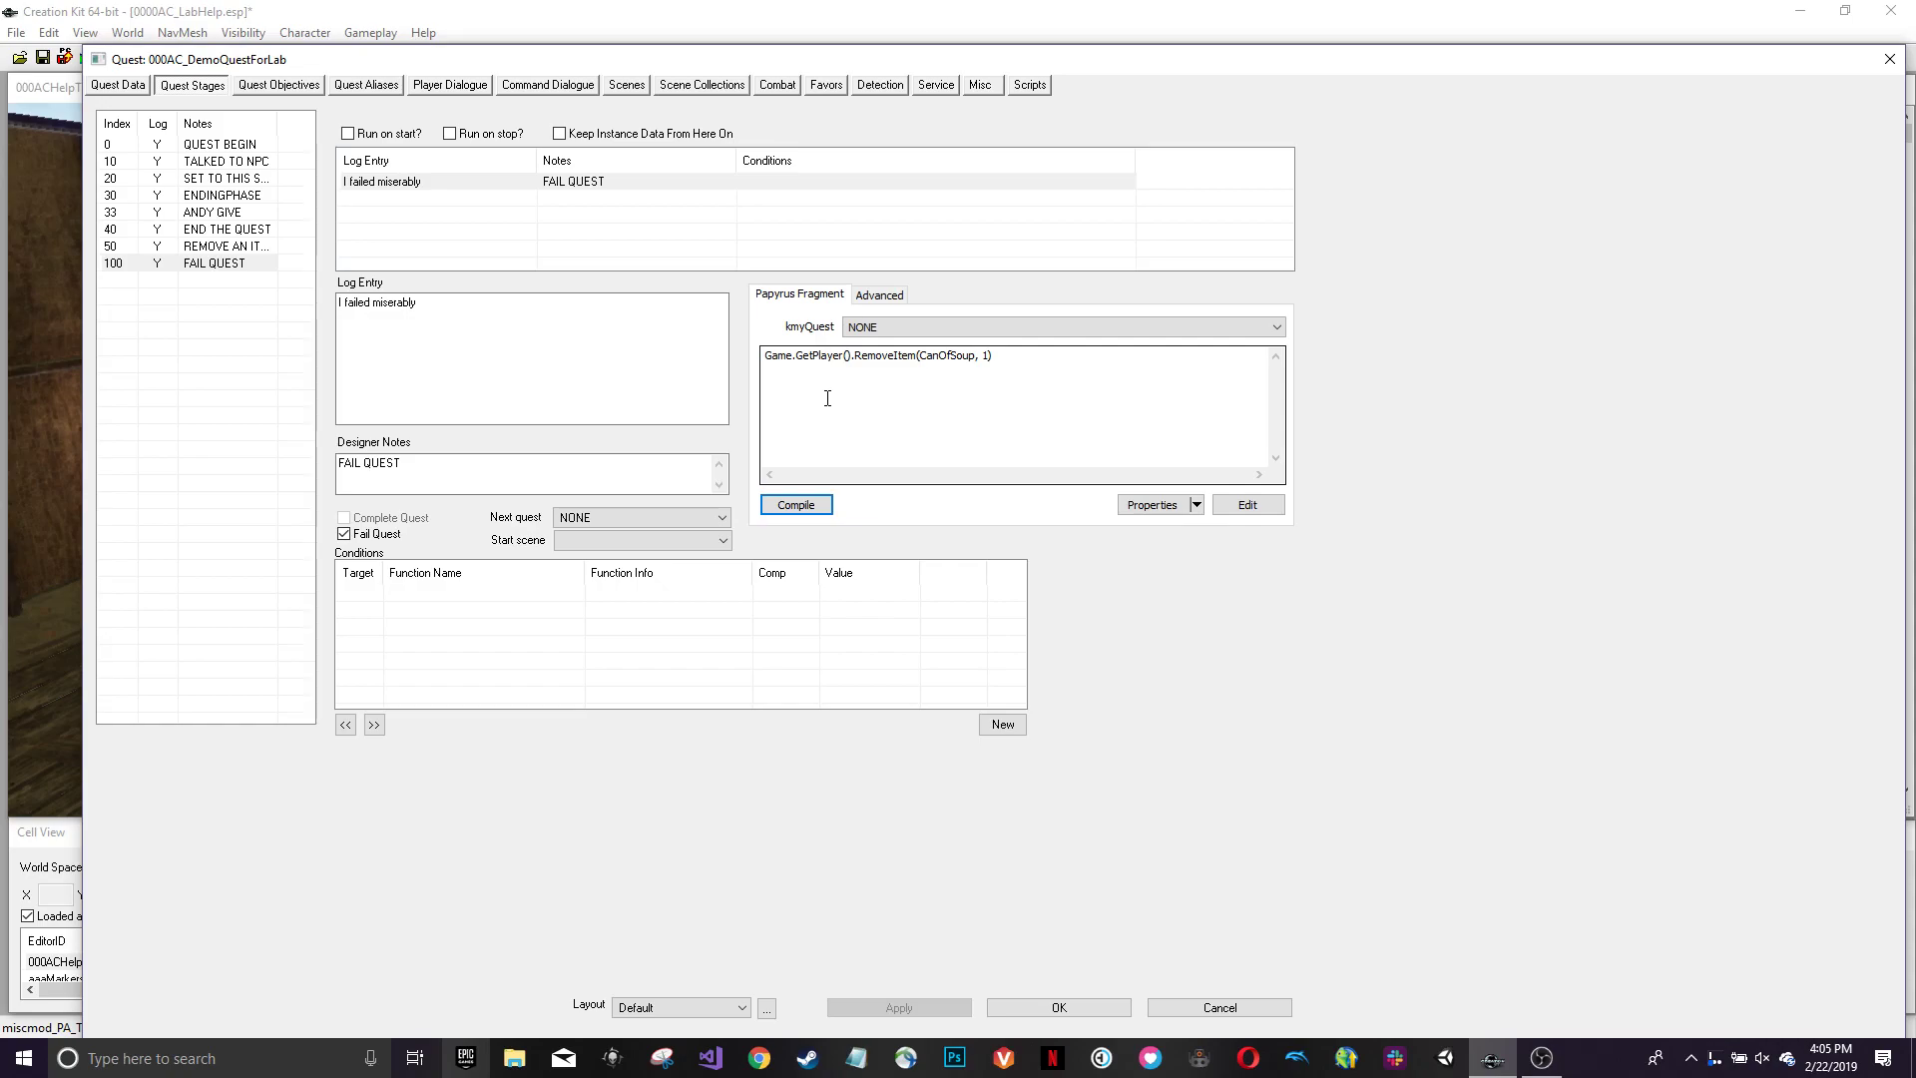
- Delete the whole RemoveItem line from the fragment of stage 100
left_click(995, 355)
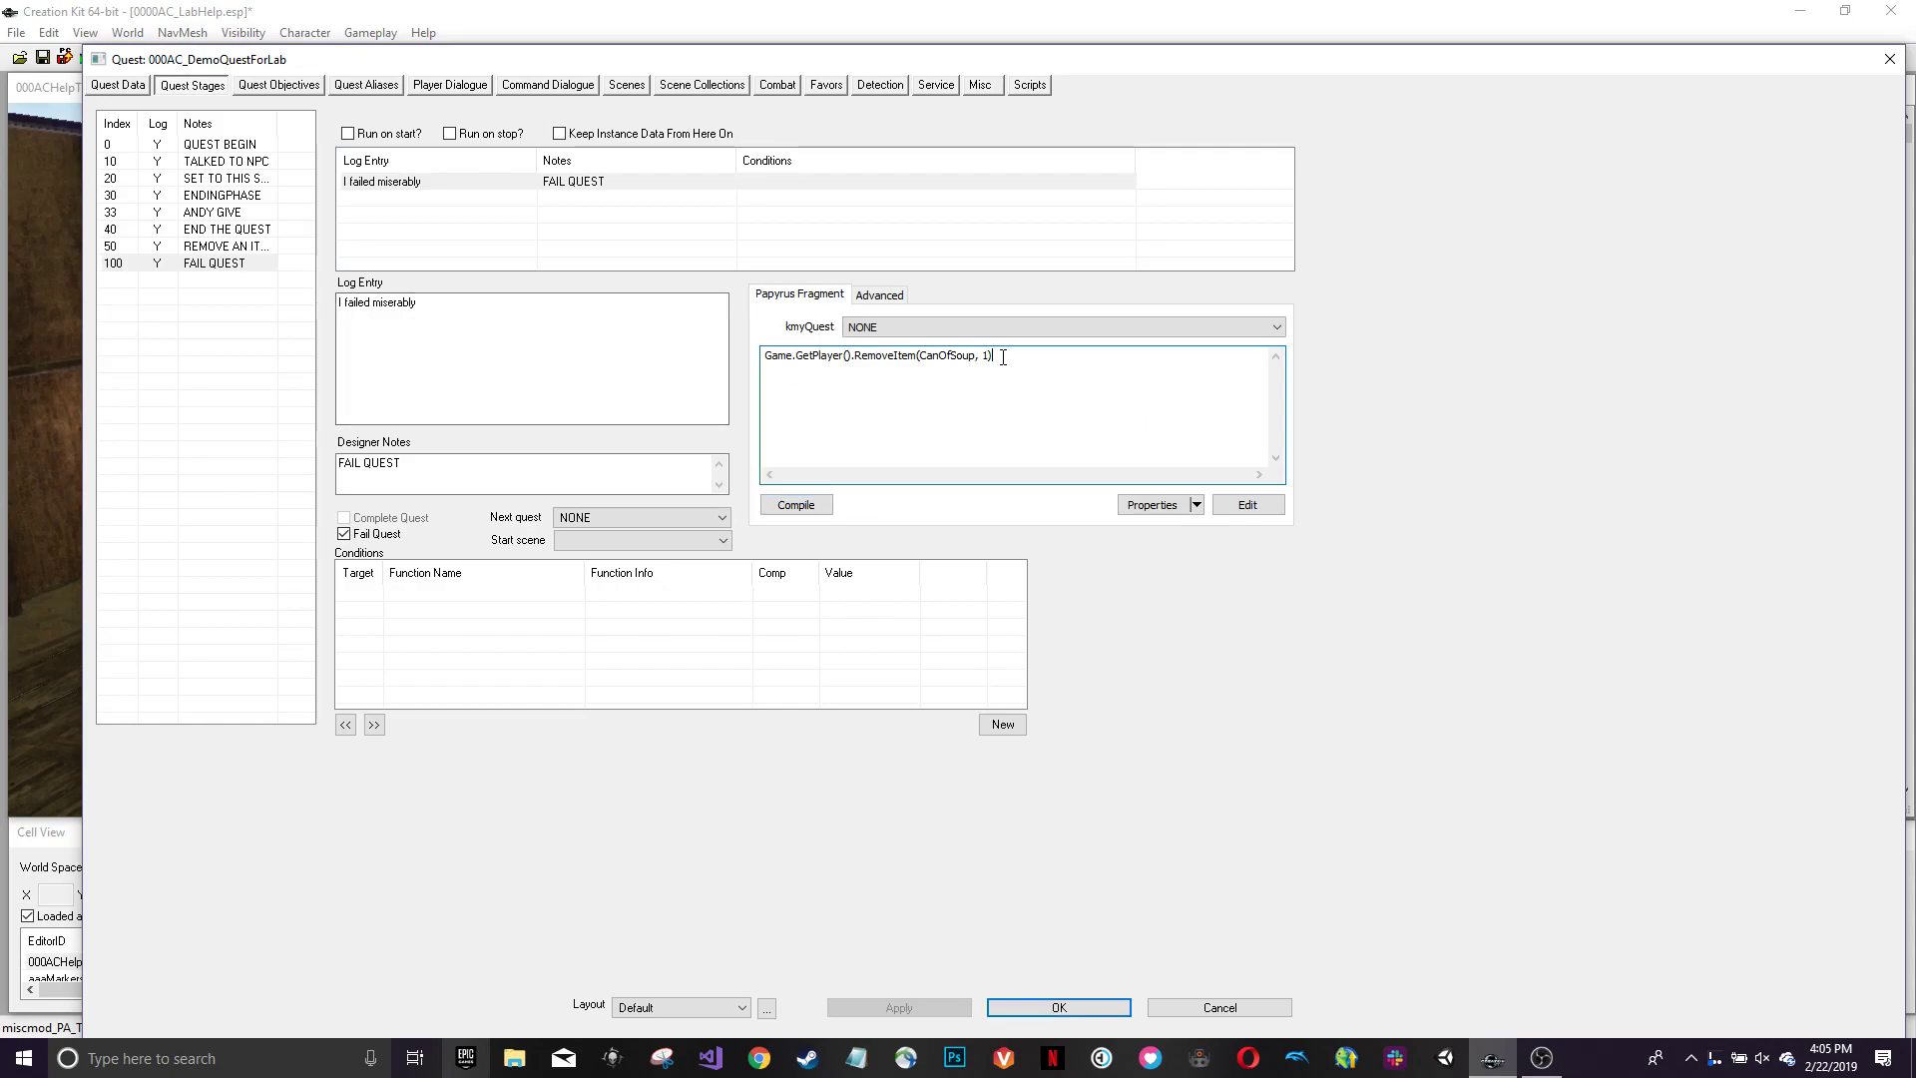
left_click_drag(990, 356, 982, 356)
left_click(1026, 369)
left_click_drag(1023, 357, 763, 357)
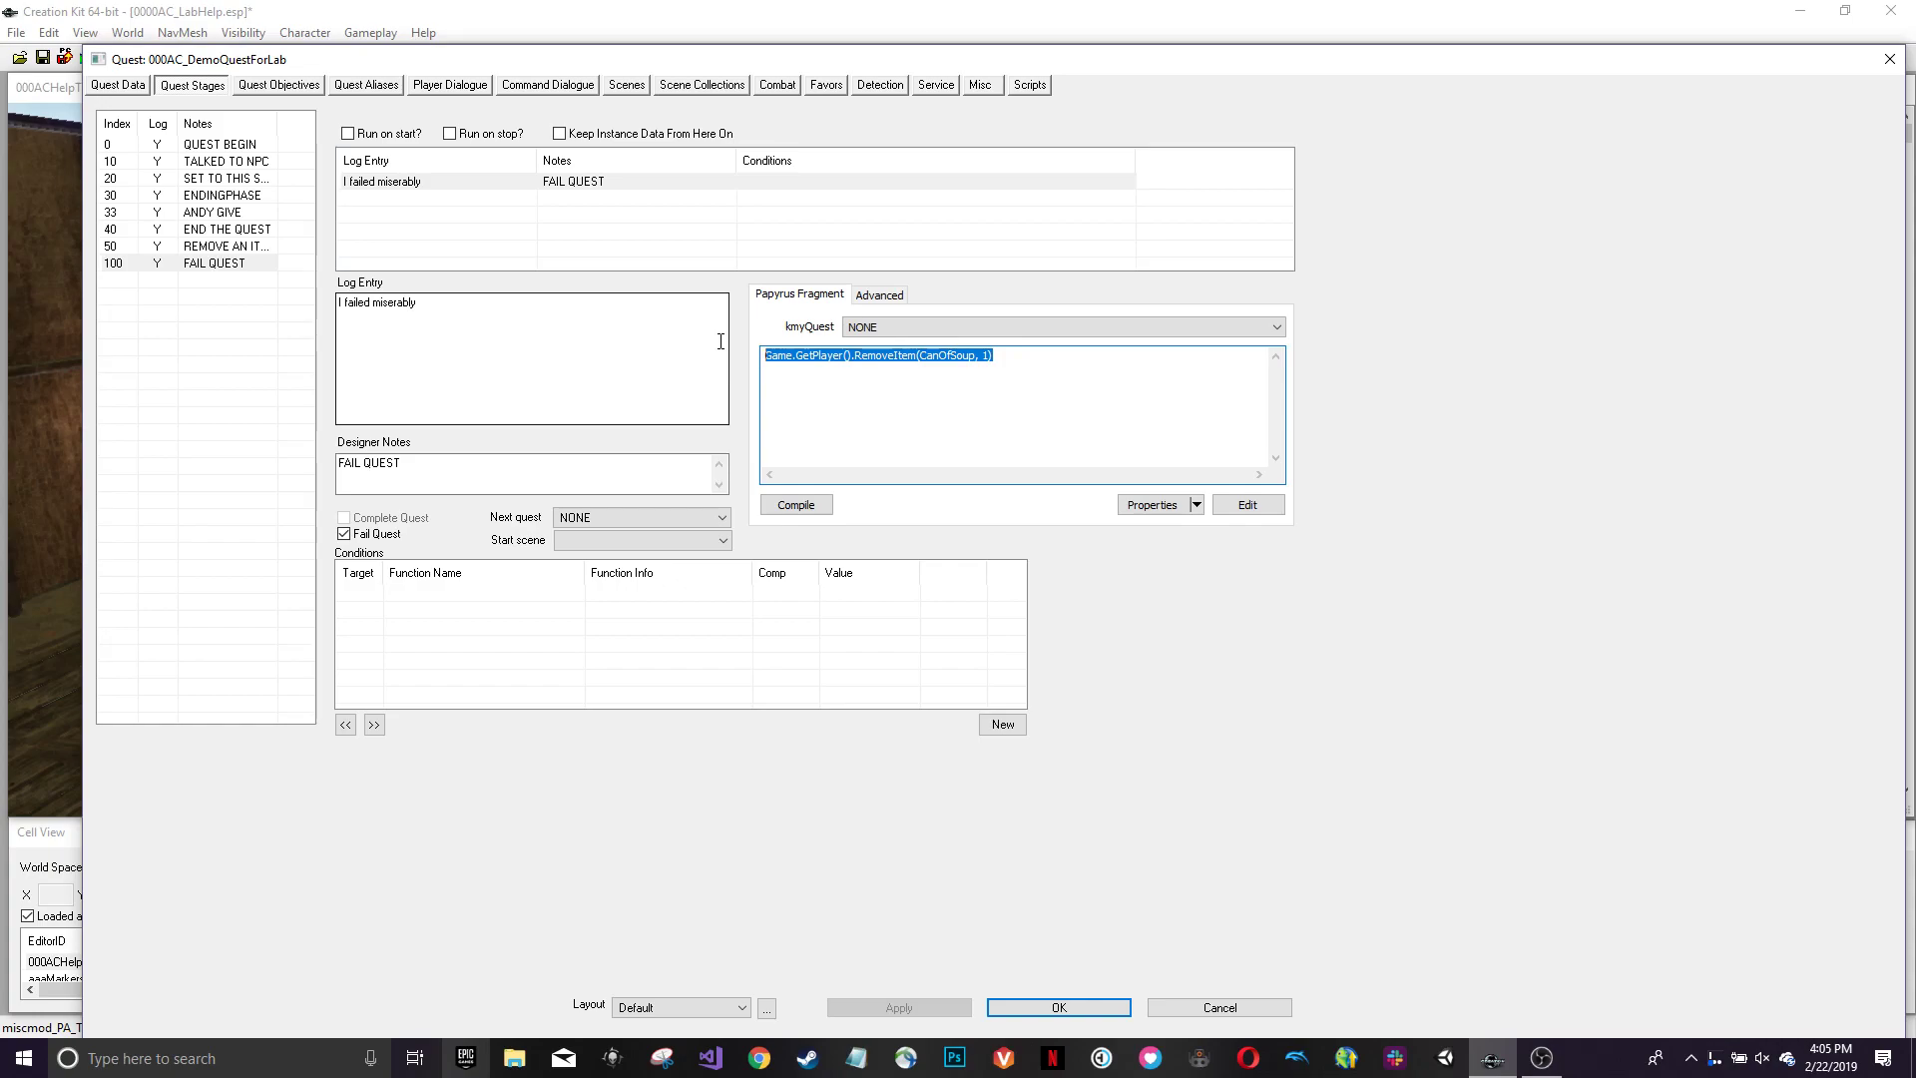
key("Delete")
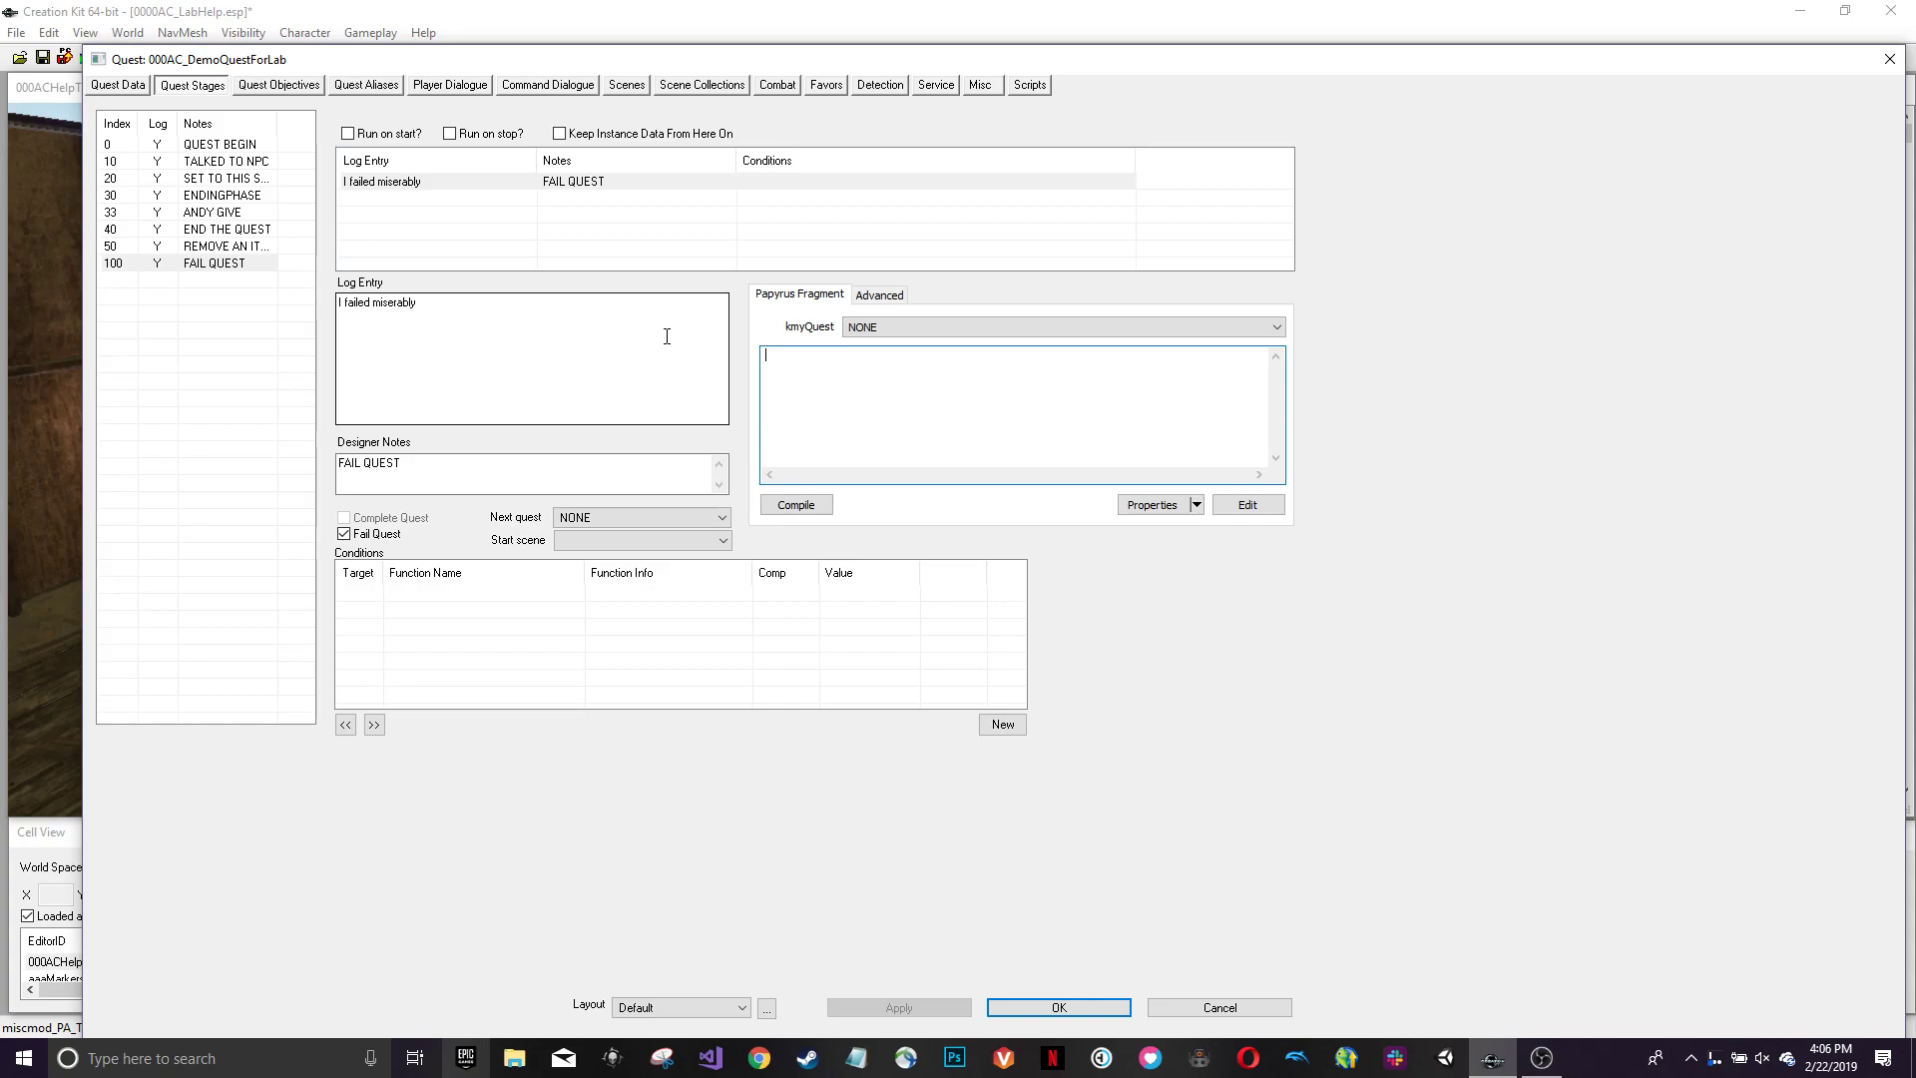
- Accept the 000AC_DemoQuestForLab changes and open the scenes of 000AC_SecondQuest
left_click(1104, 1007)
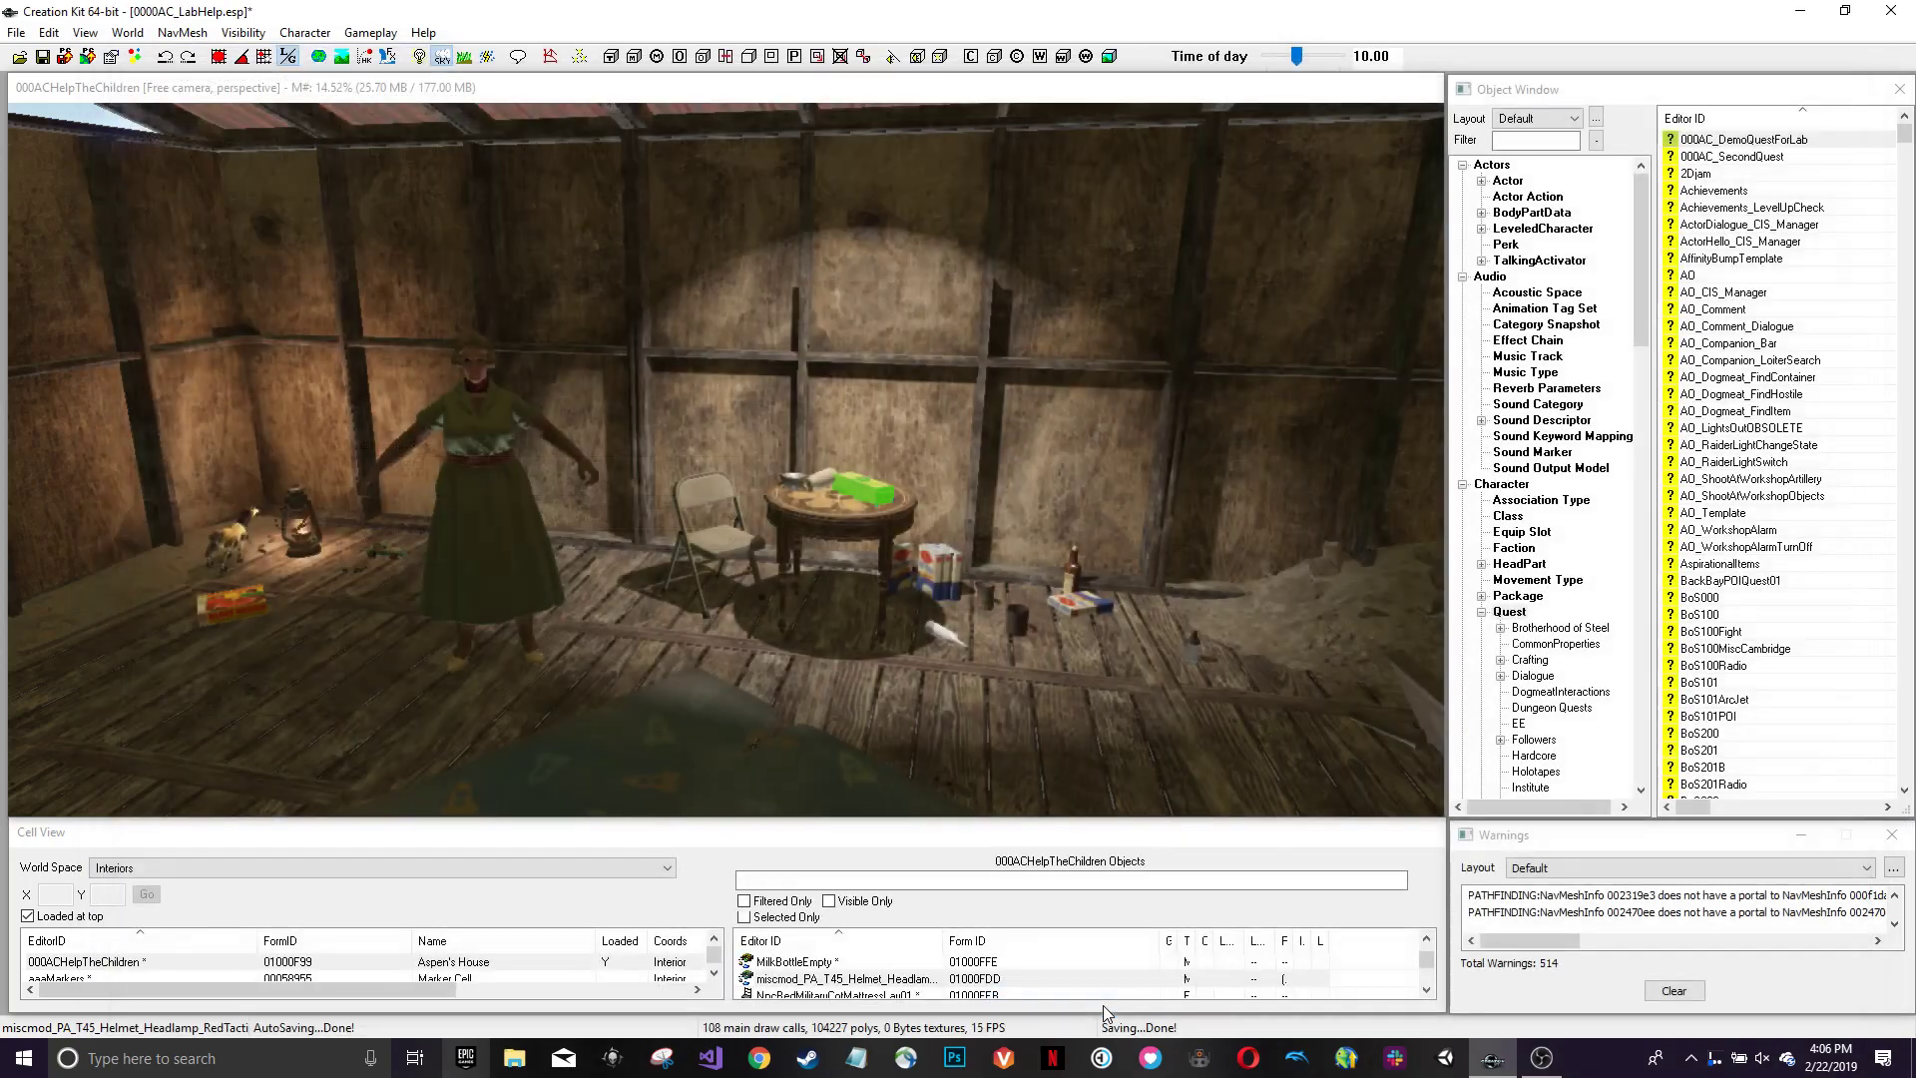
double_click(1818, 156)
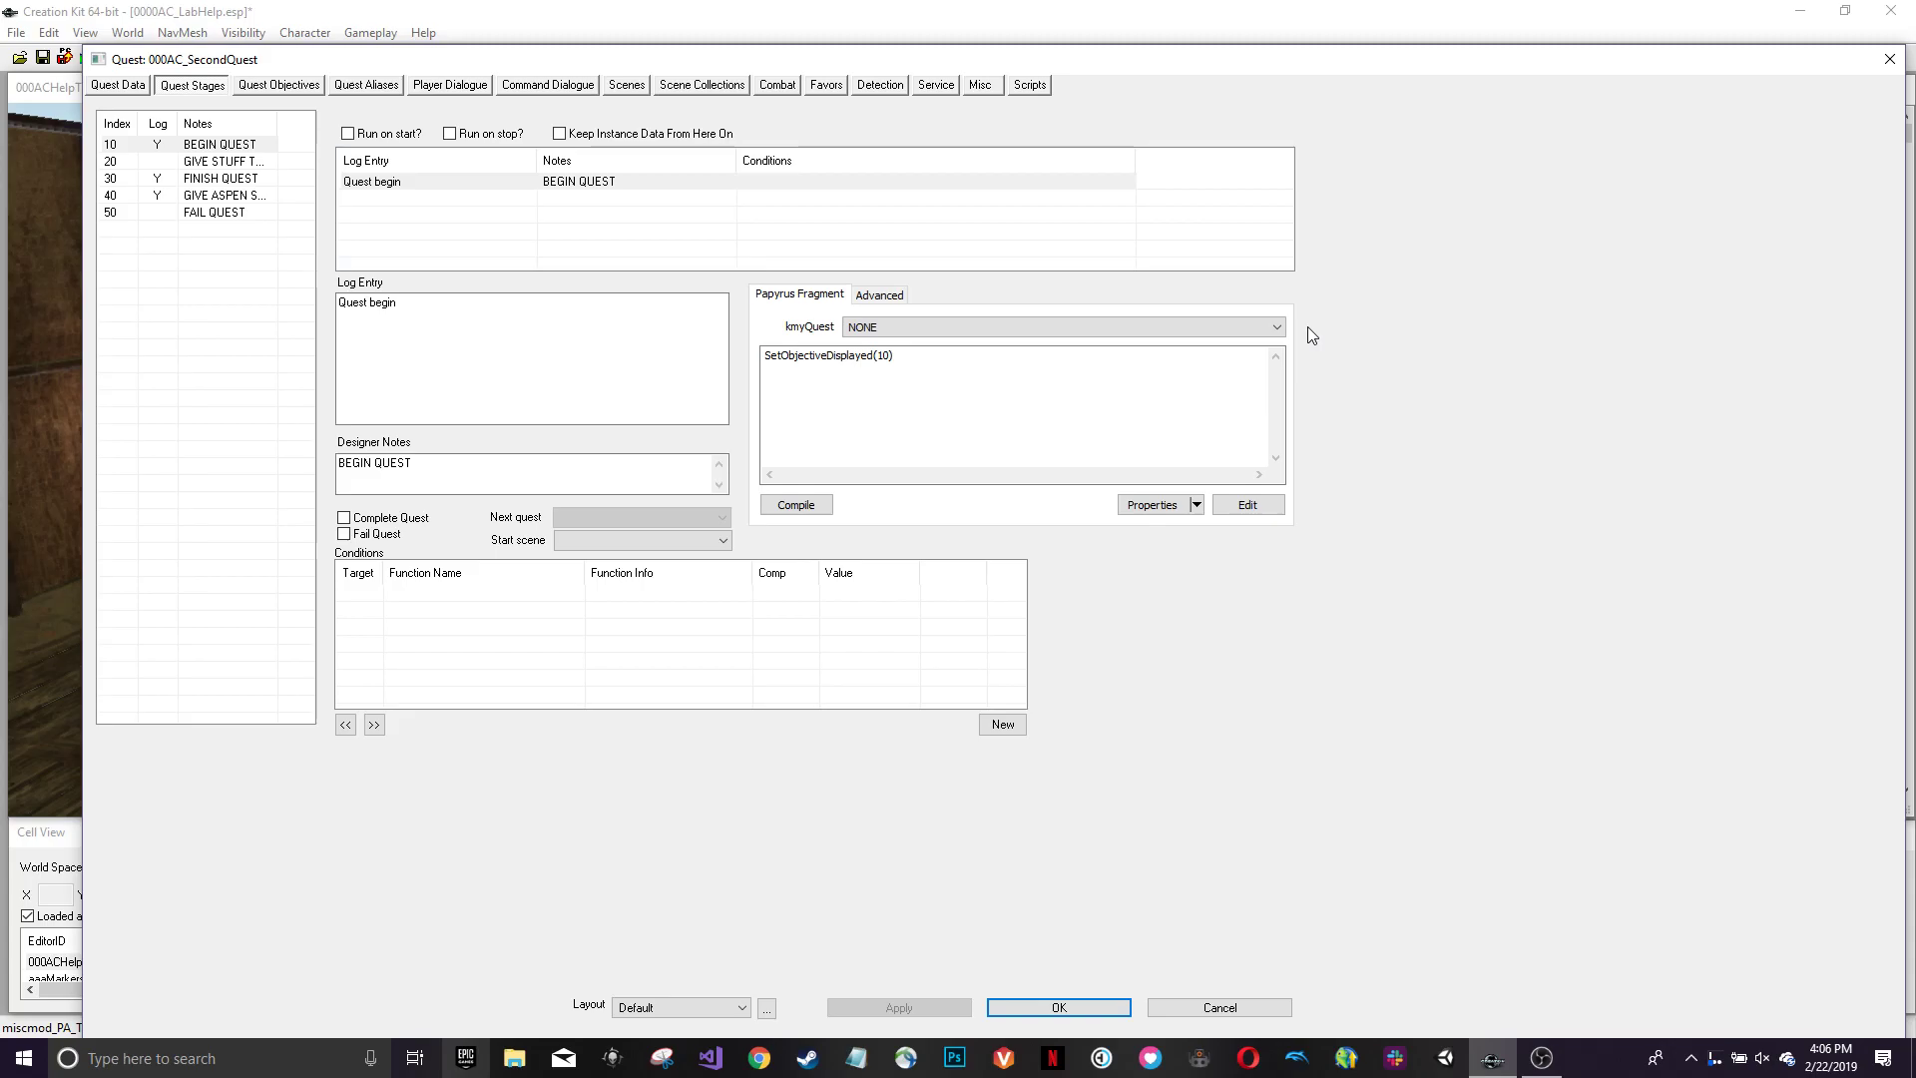
left_click(617, 87)
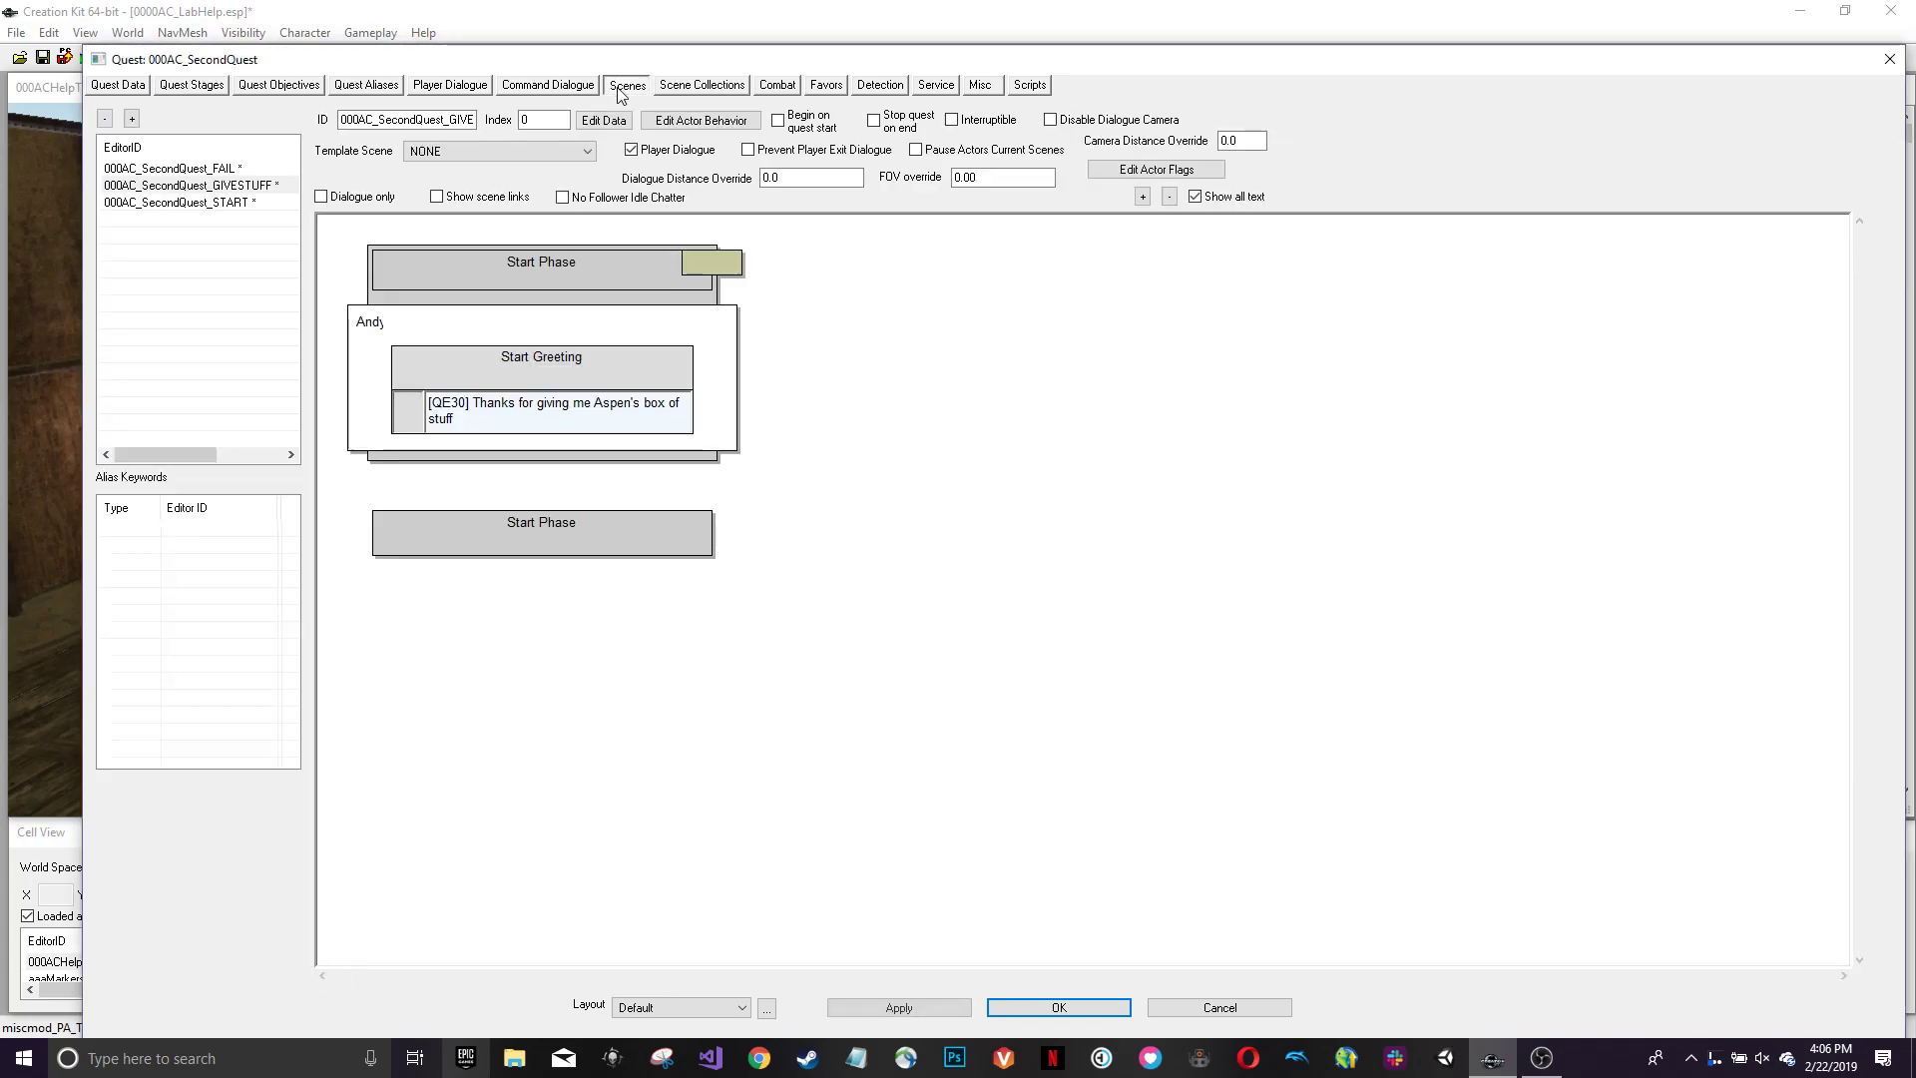
- Open the start greeting line of the GIVESTUFF scene, toggle Requires Player Activation and accept the topic info
left_click(384, 294)
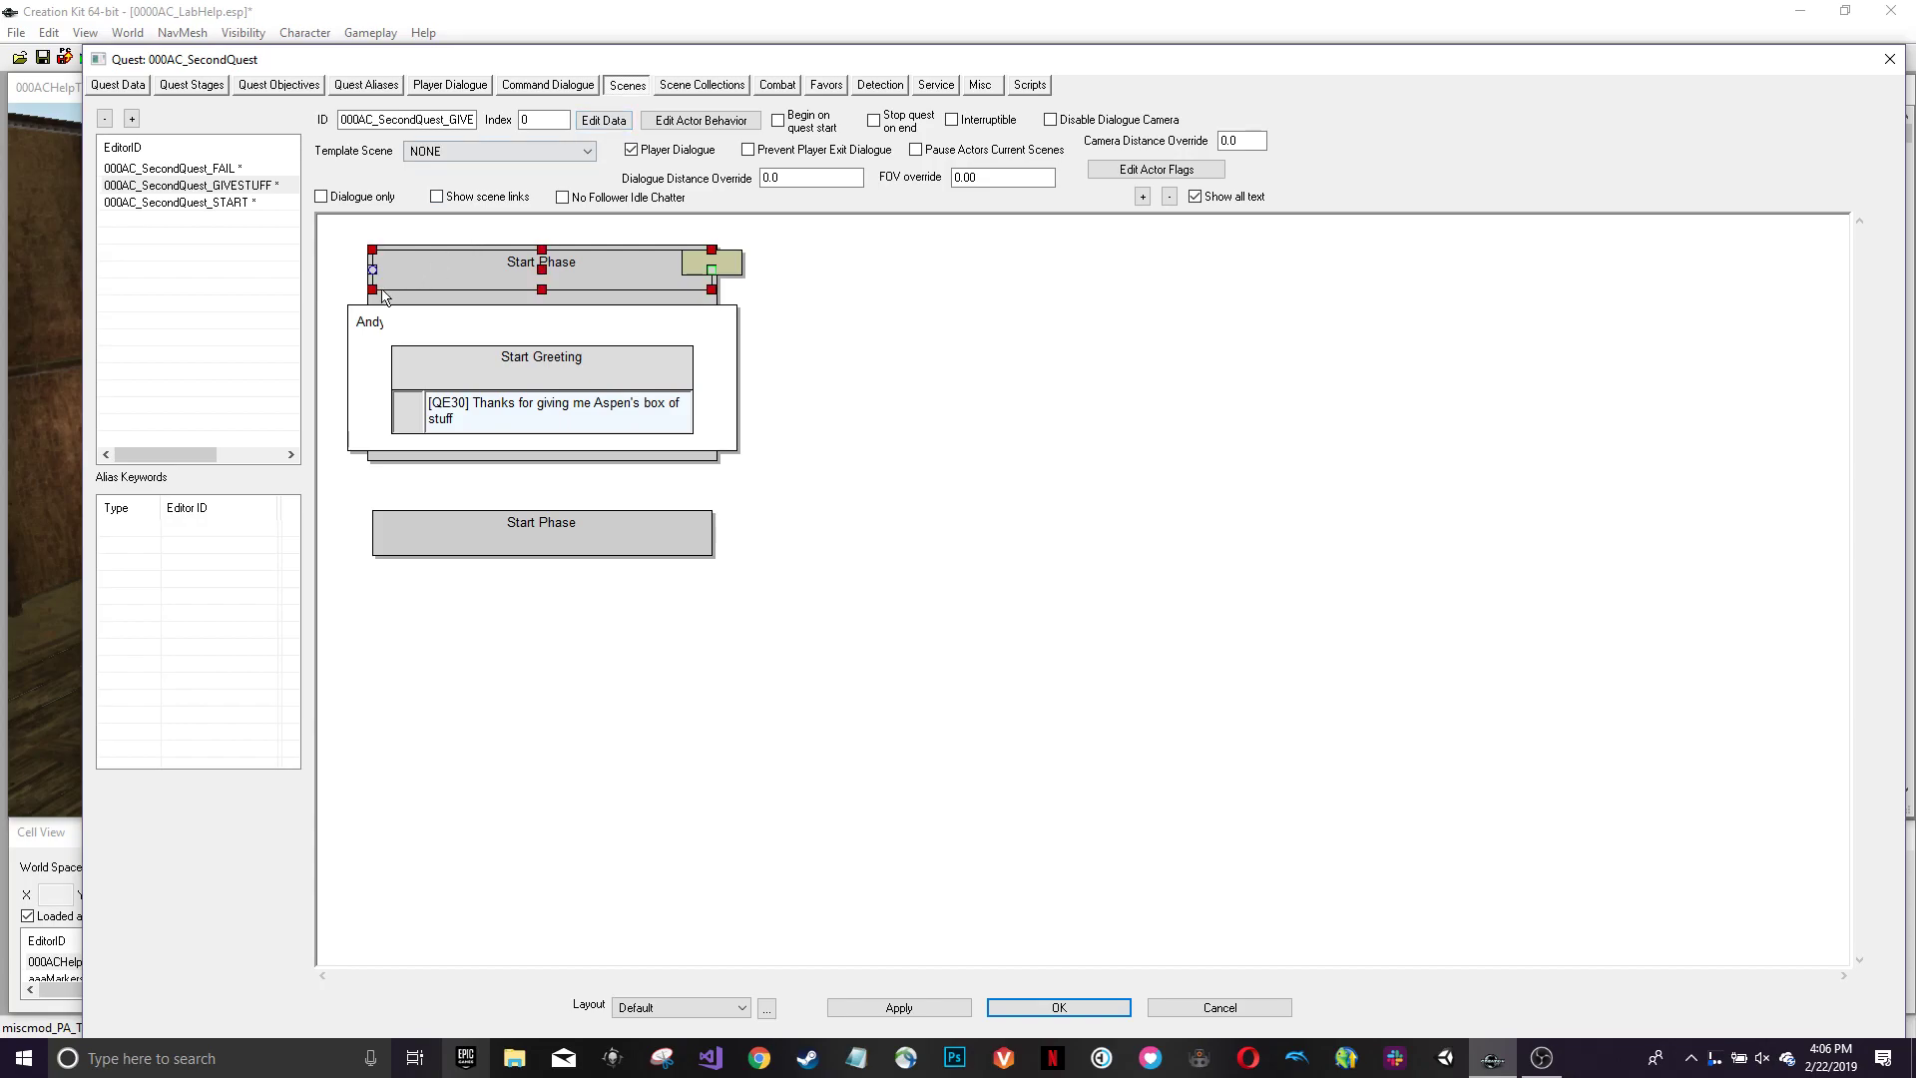
double_click(542, 414)
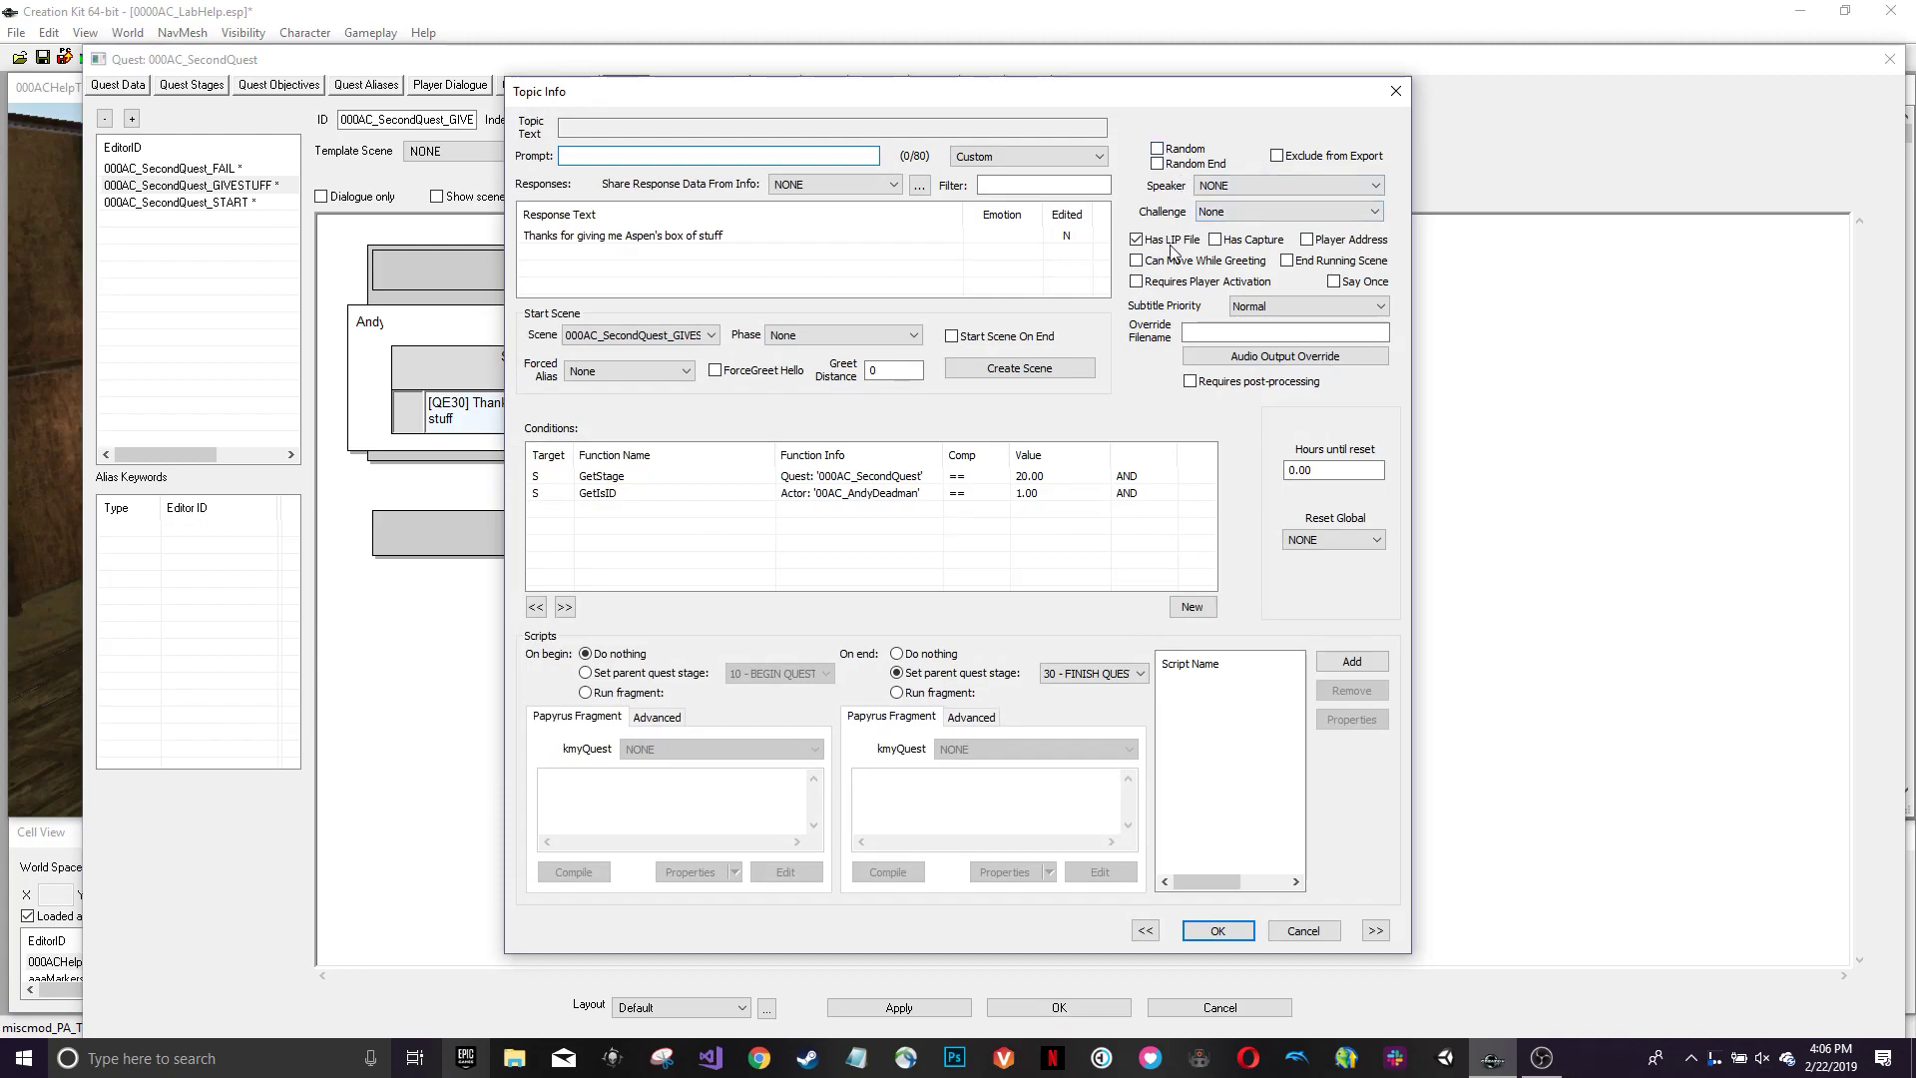
left_click(1136, 284)
left_click(1220, 930)
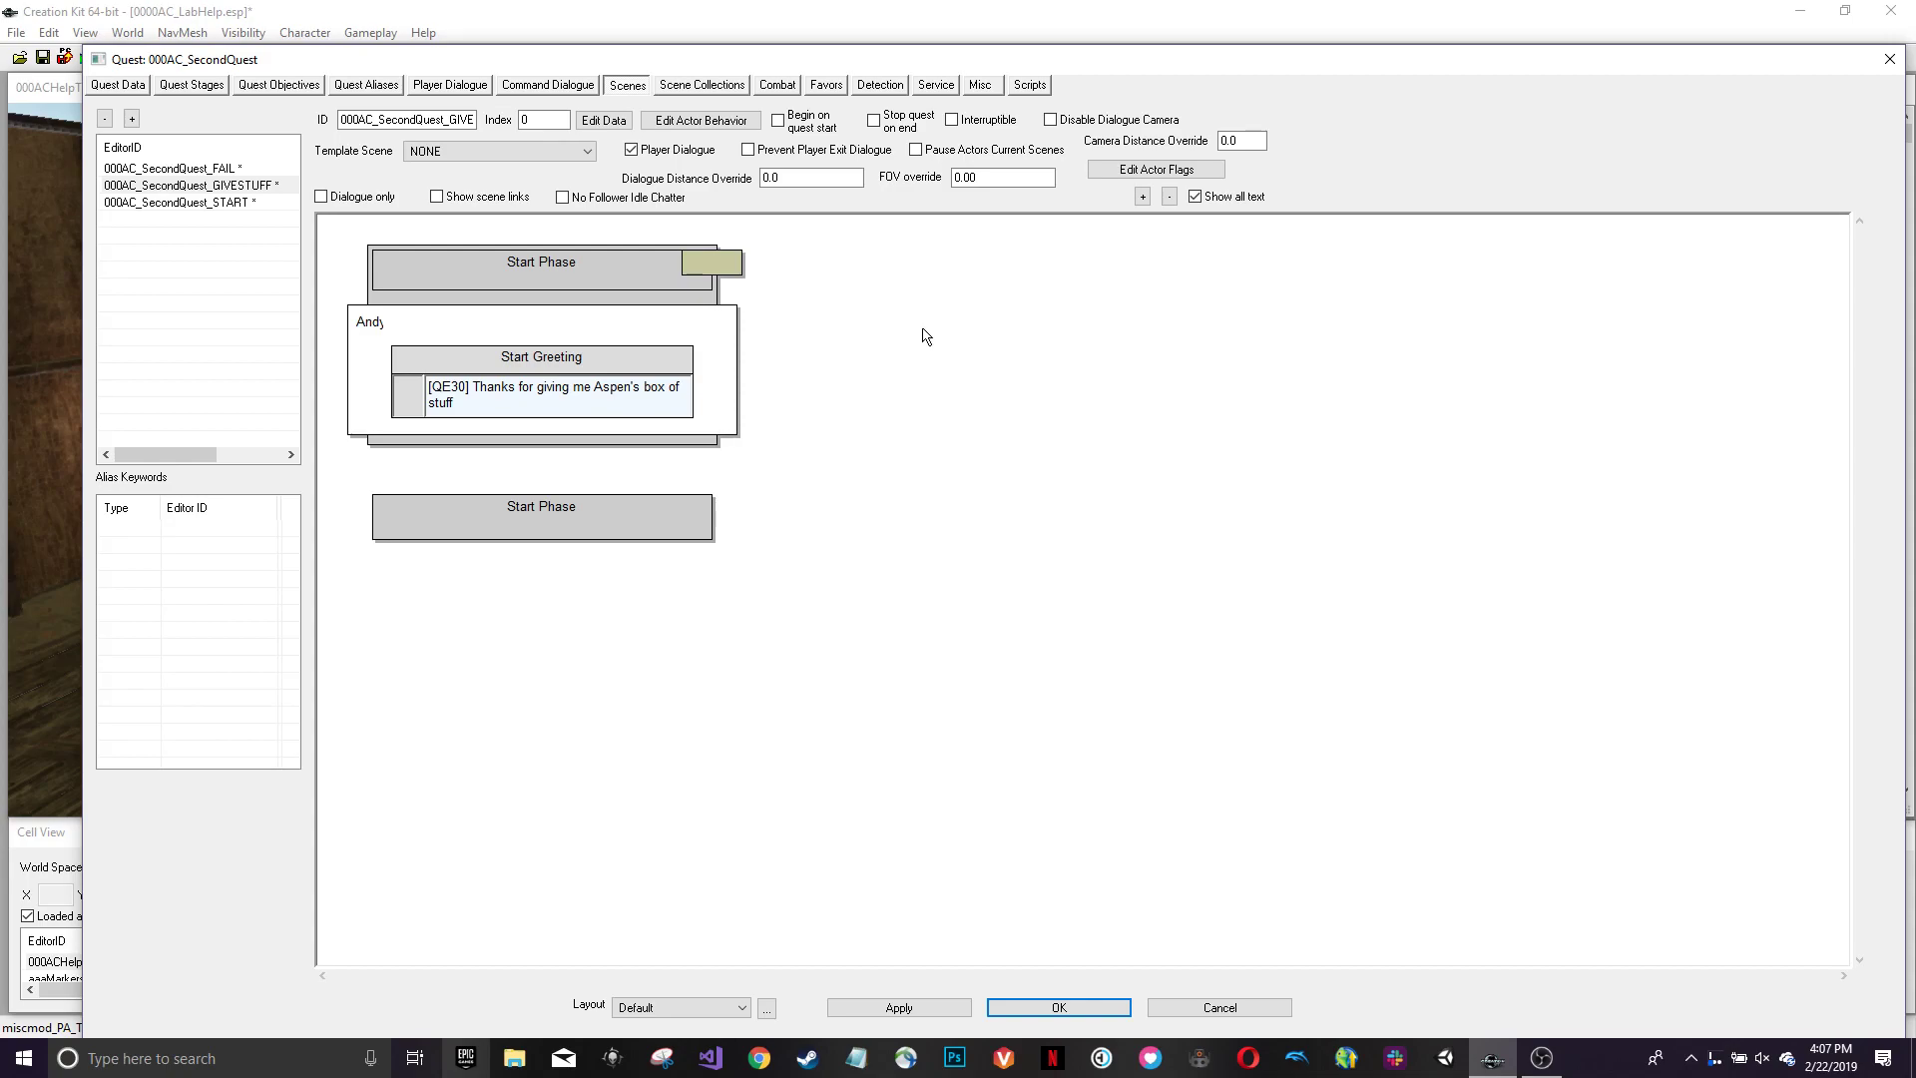
- Try adding a phase at the end of the START scene, view its completion options and cancel out of the quest
left_click(188, 203)
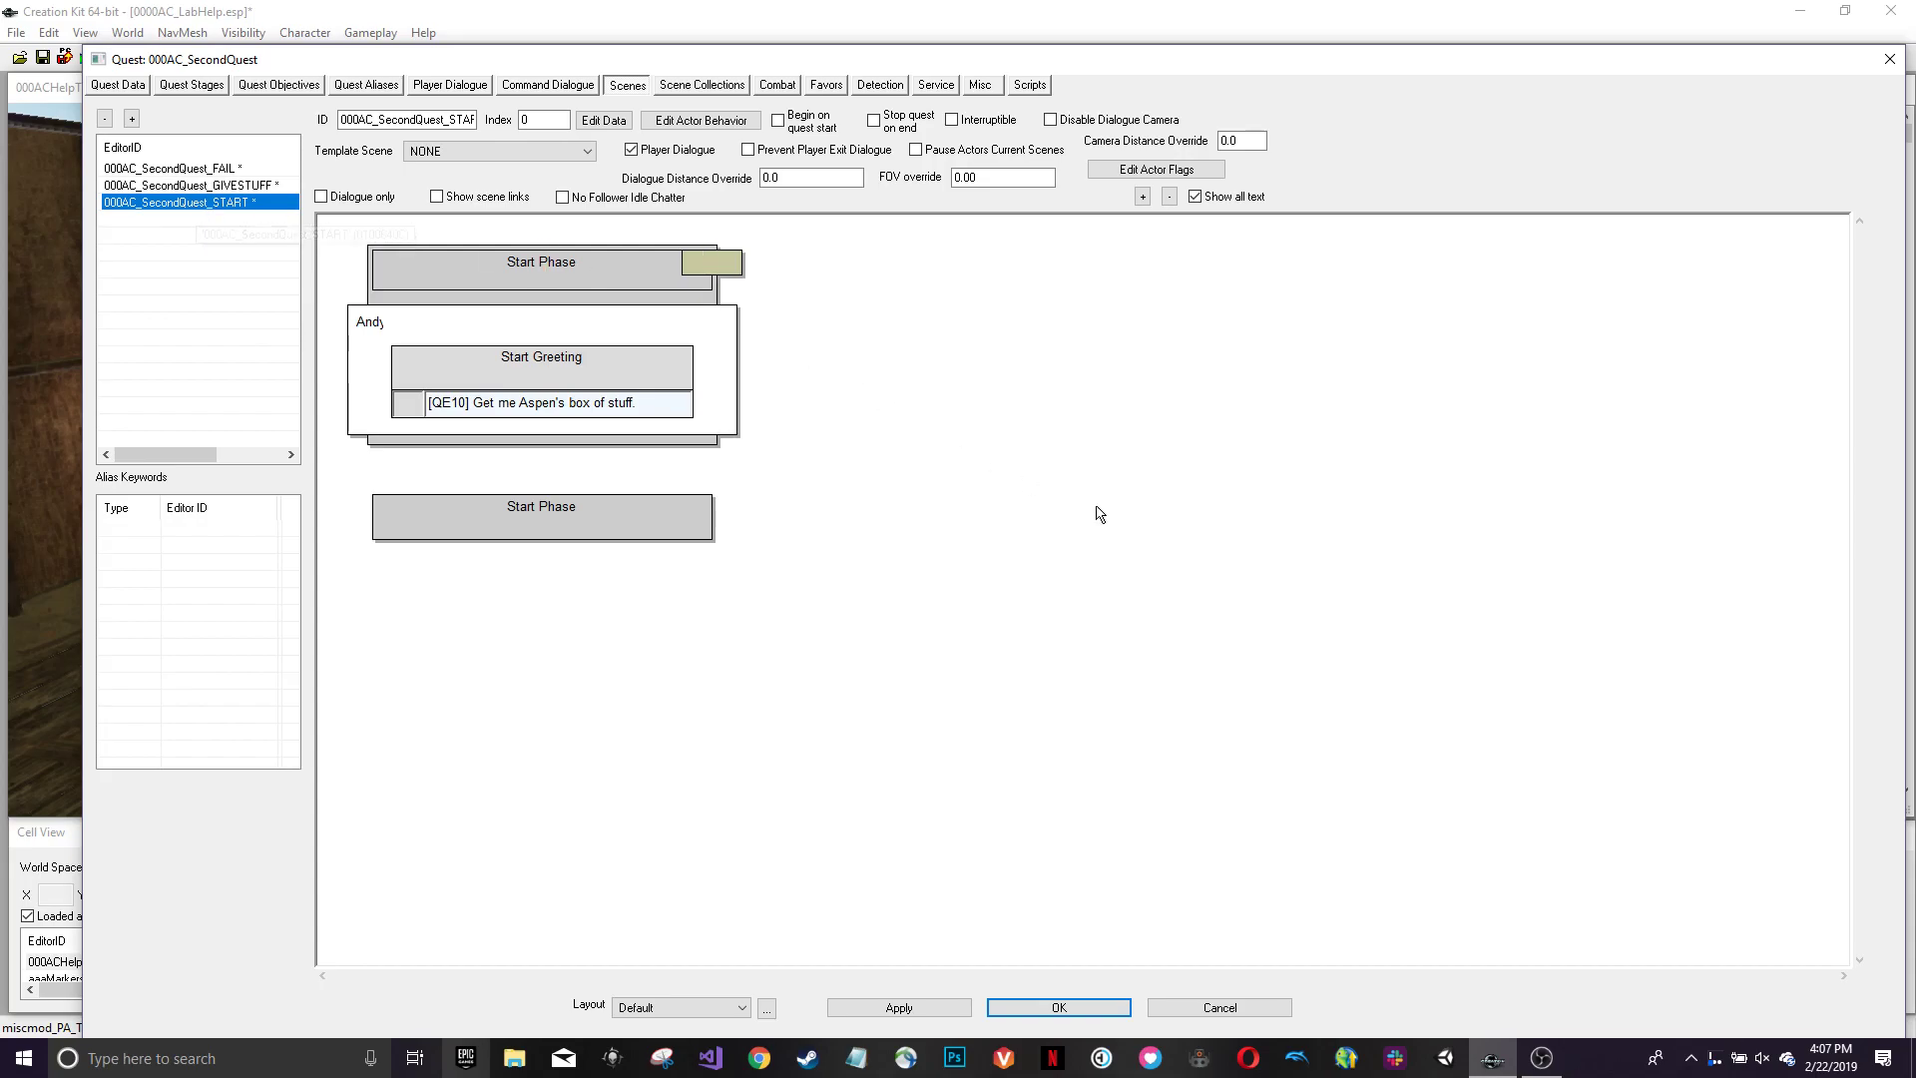
right_click(833, 326)
left_click(887, 364)
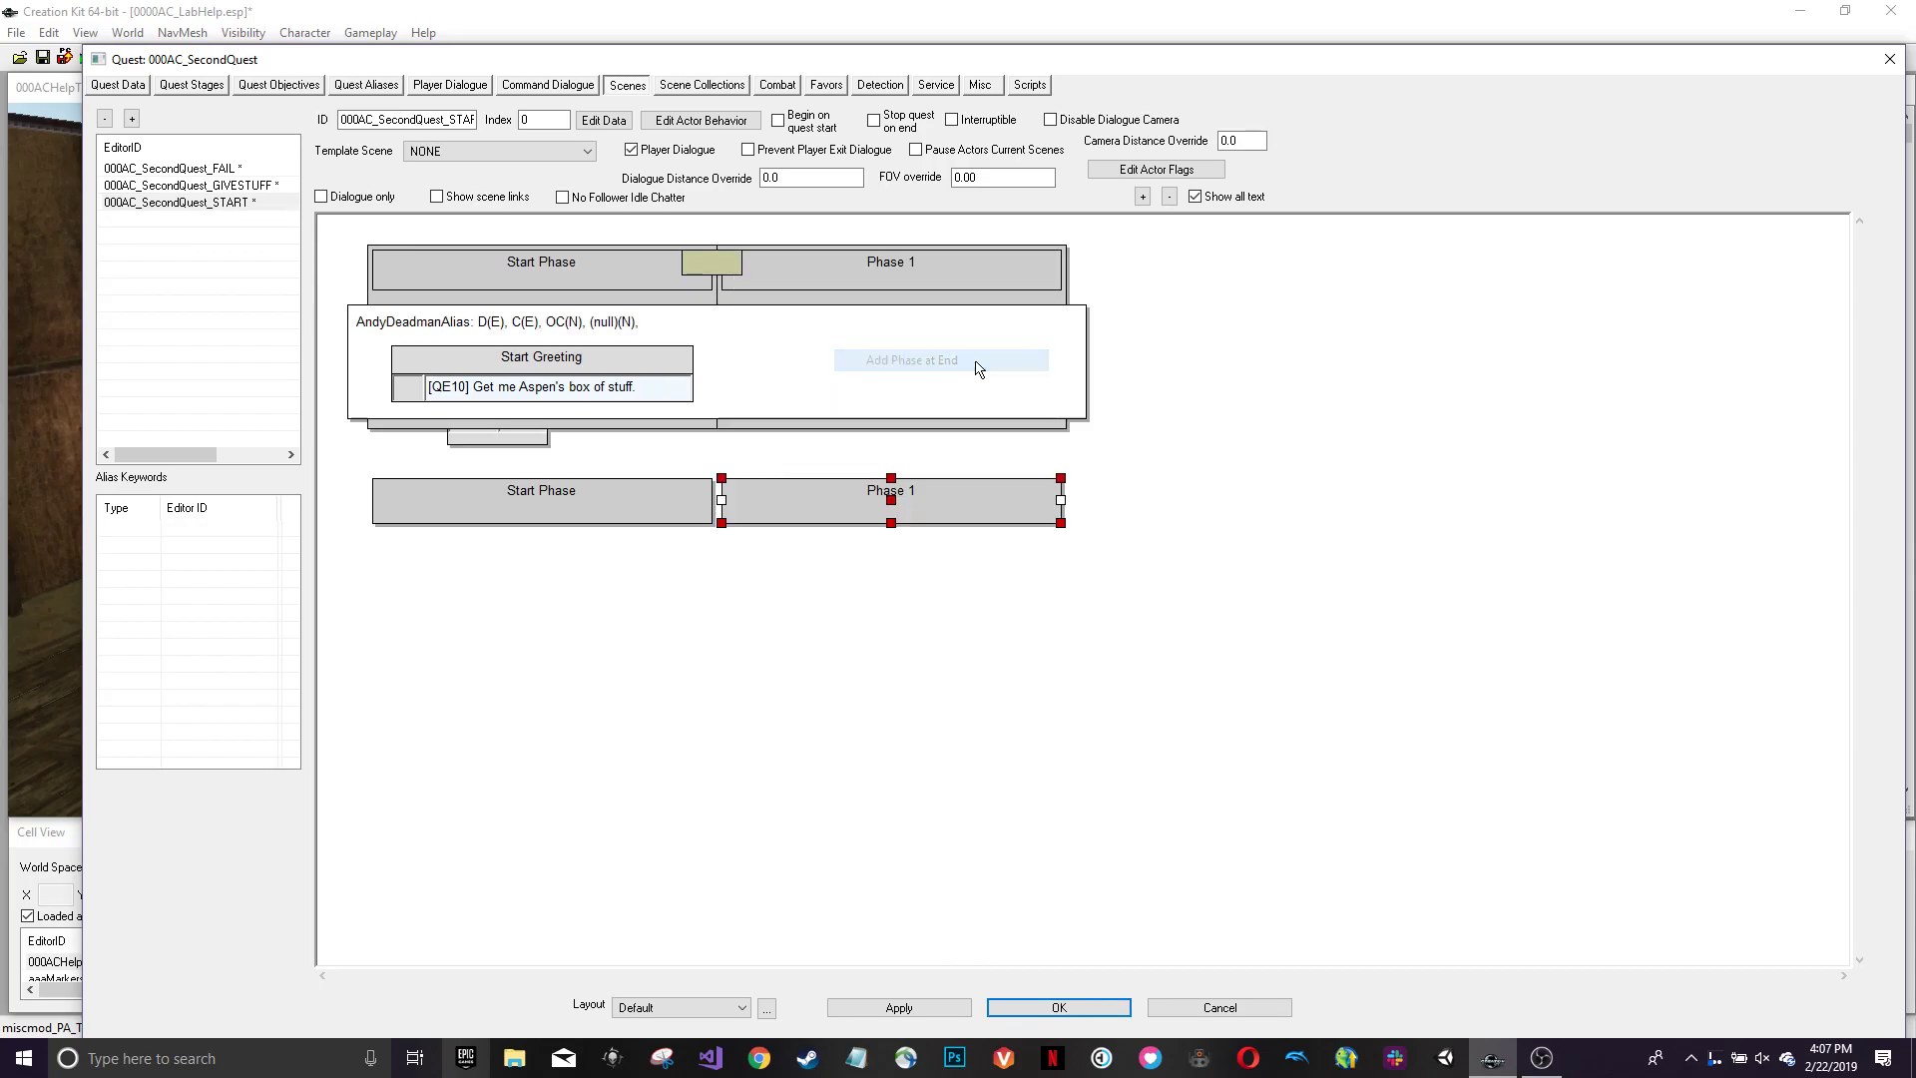
double_click(933, 265)
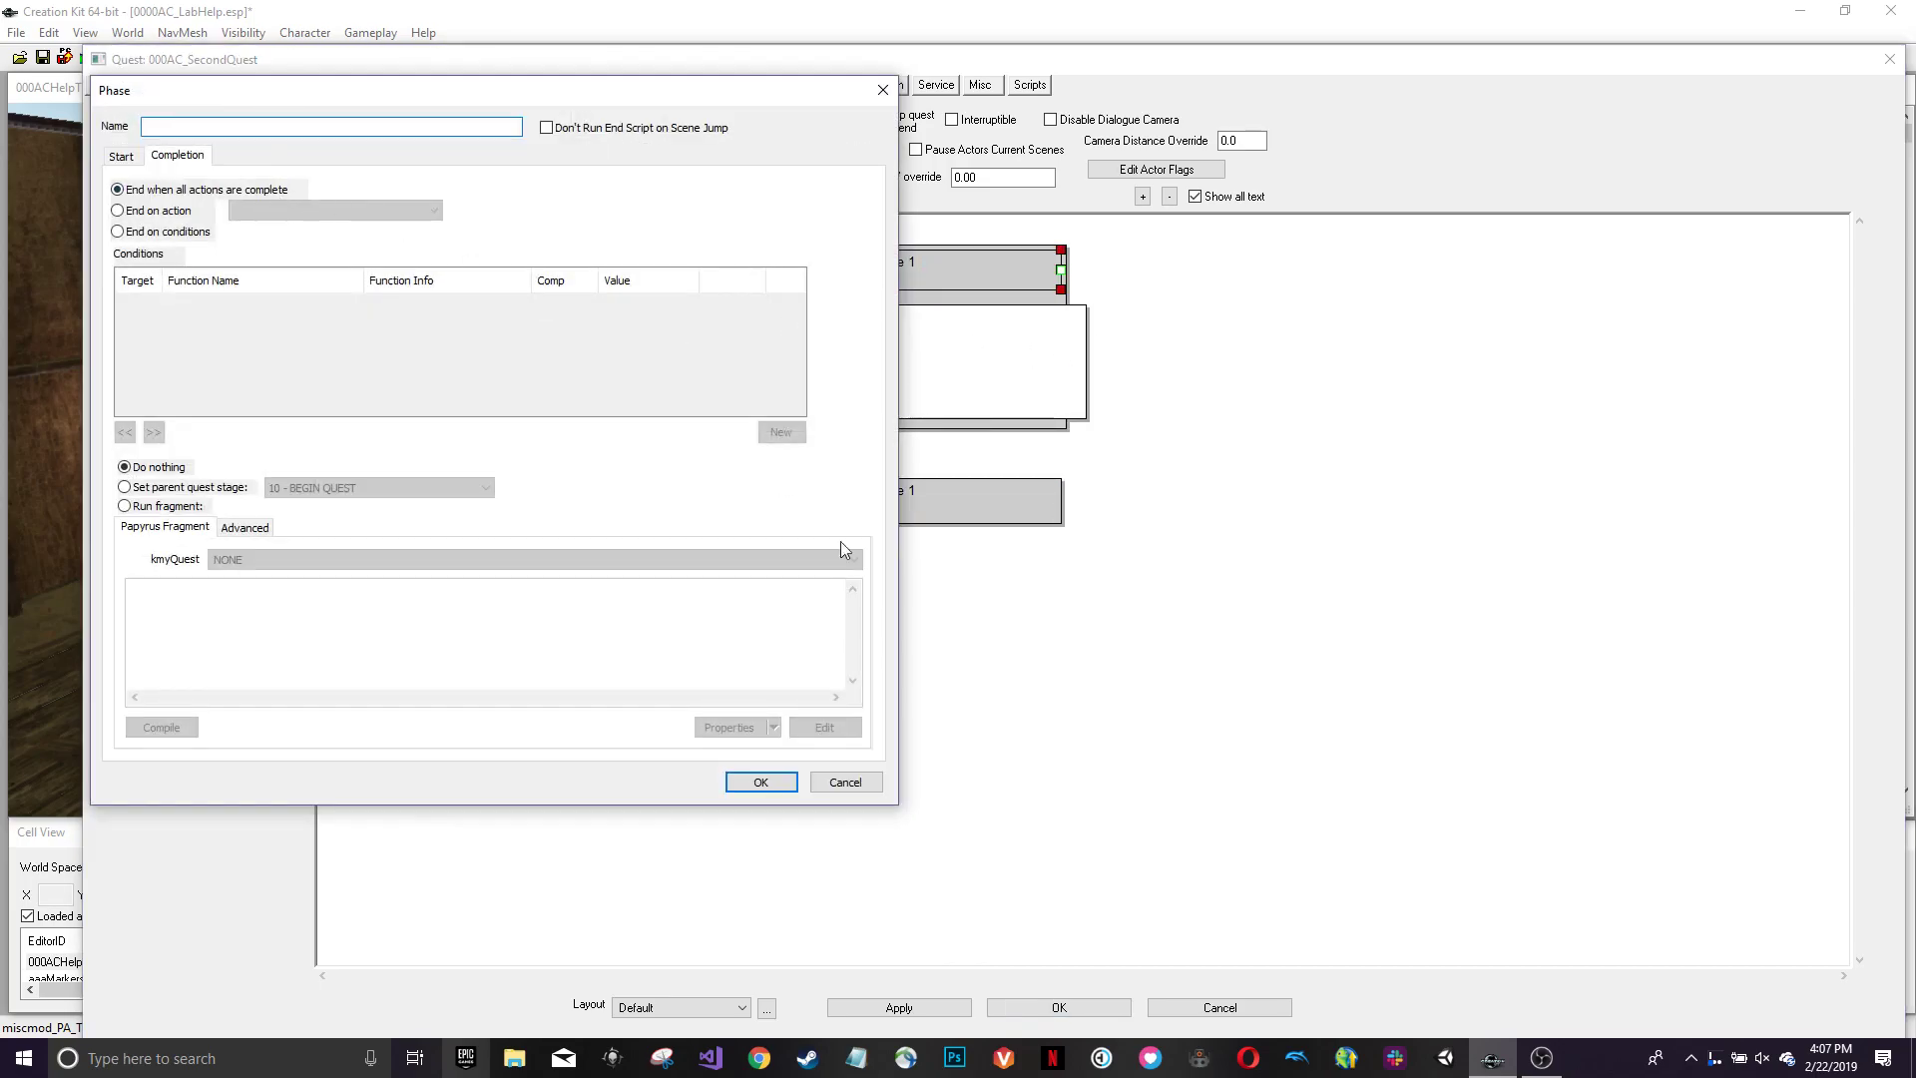
left_click(845, 783)
left_click(1219, 1008)
- In the plugin data list, deselect 0000AC_LabHelp.esp, select 00AC_Project2.esp and set it as the active file
left_click(24, 31)
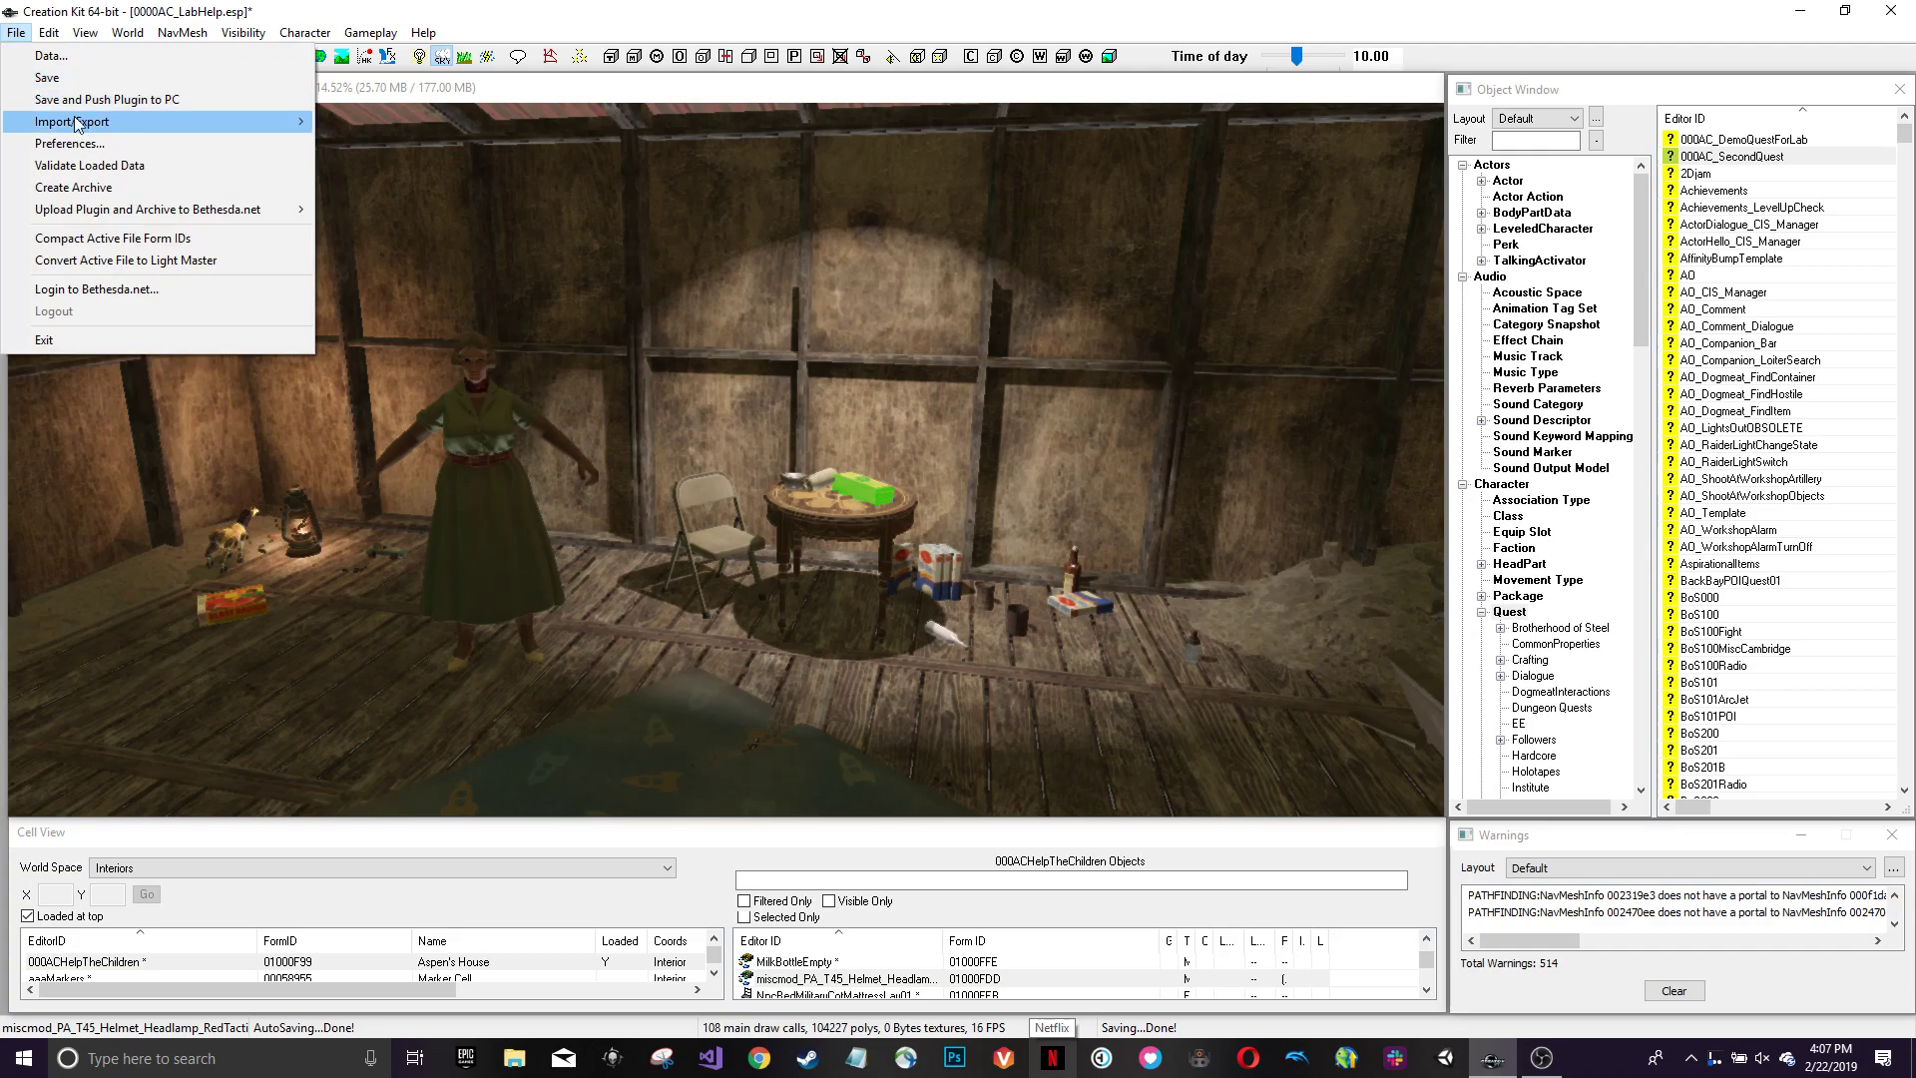
left_click(50, 56)
left_click(705, 542)
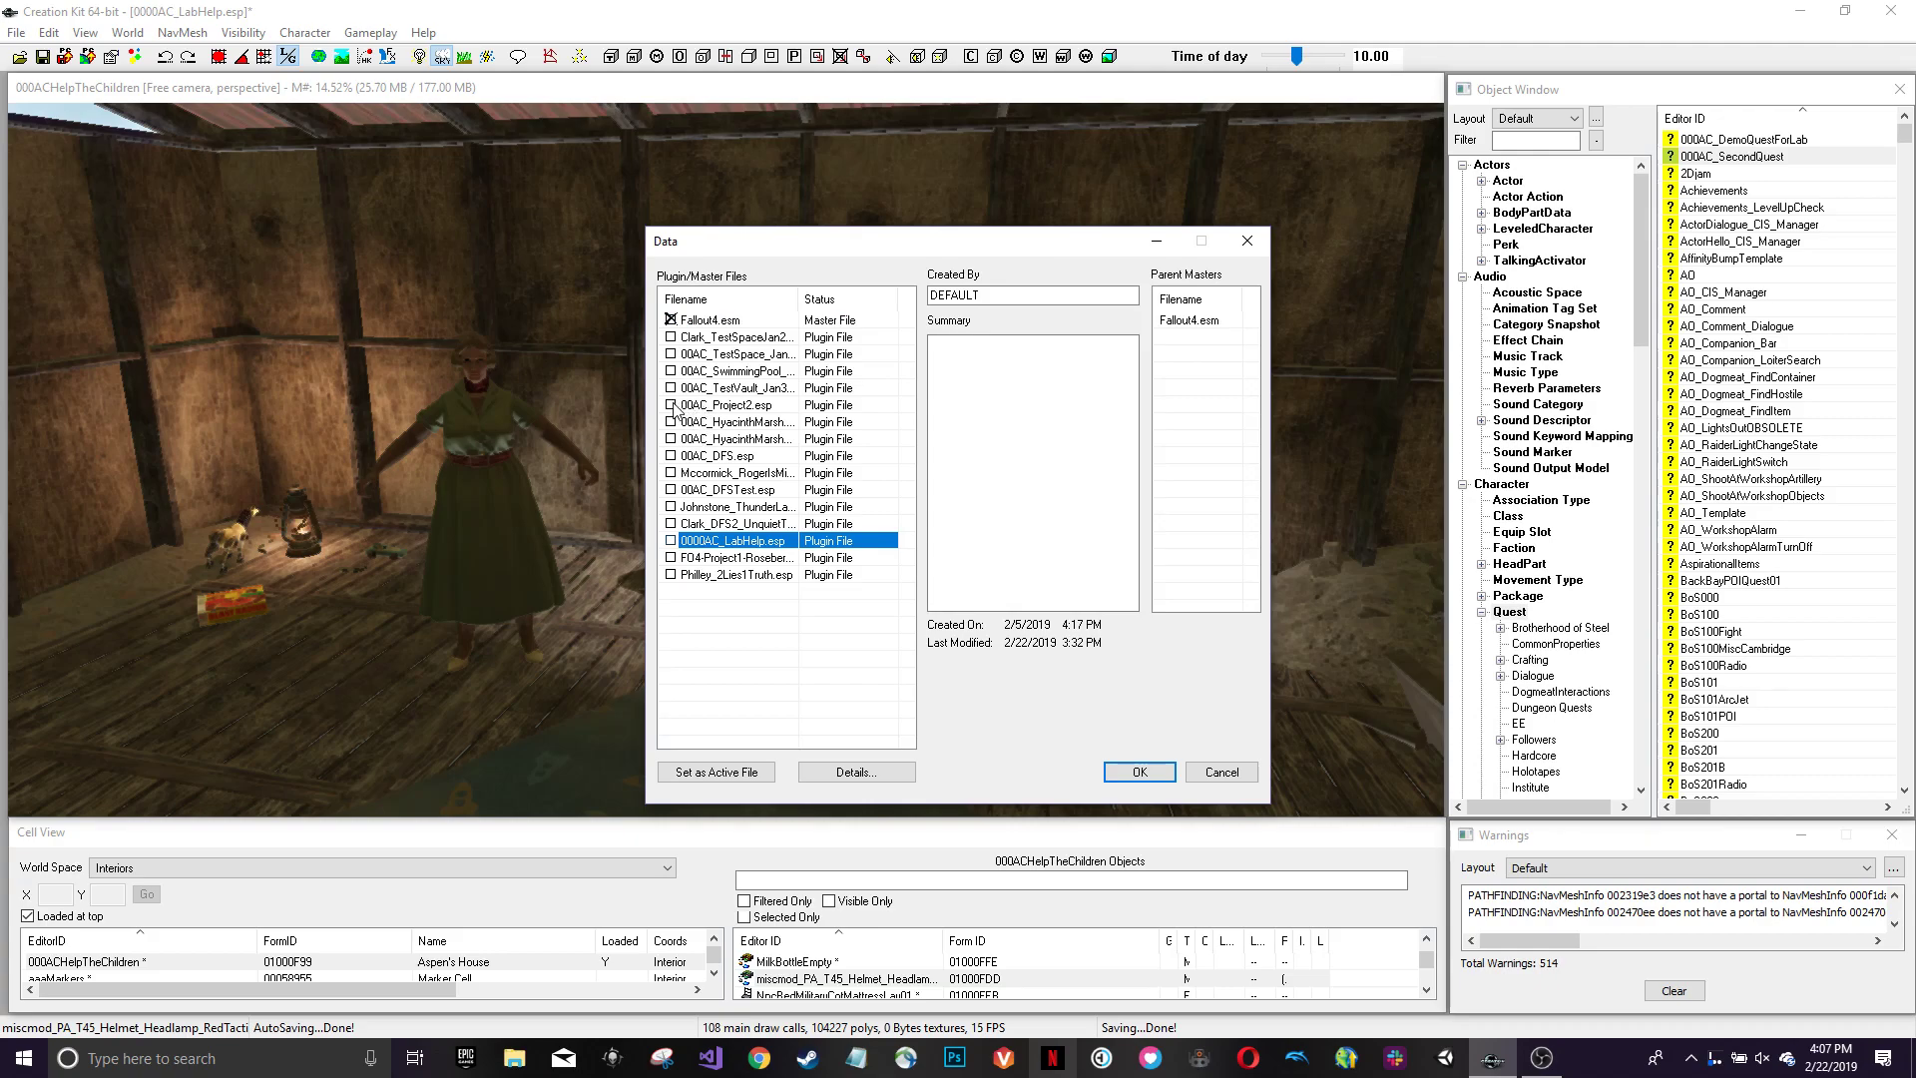
left_click(675, 405)
left_click(671, 405)
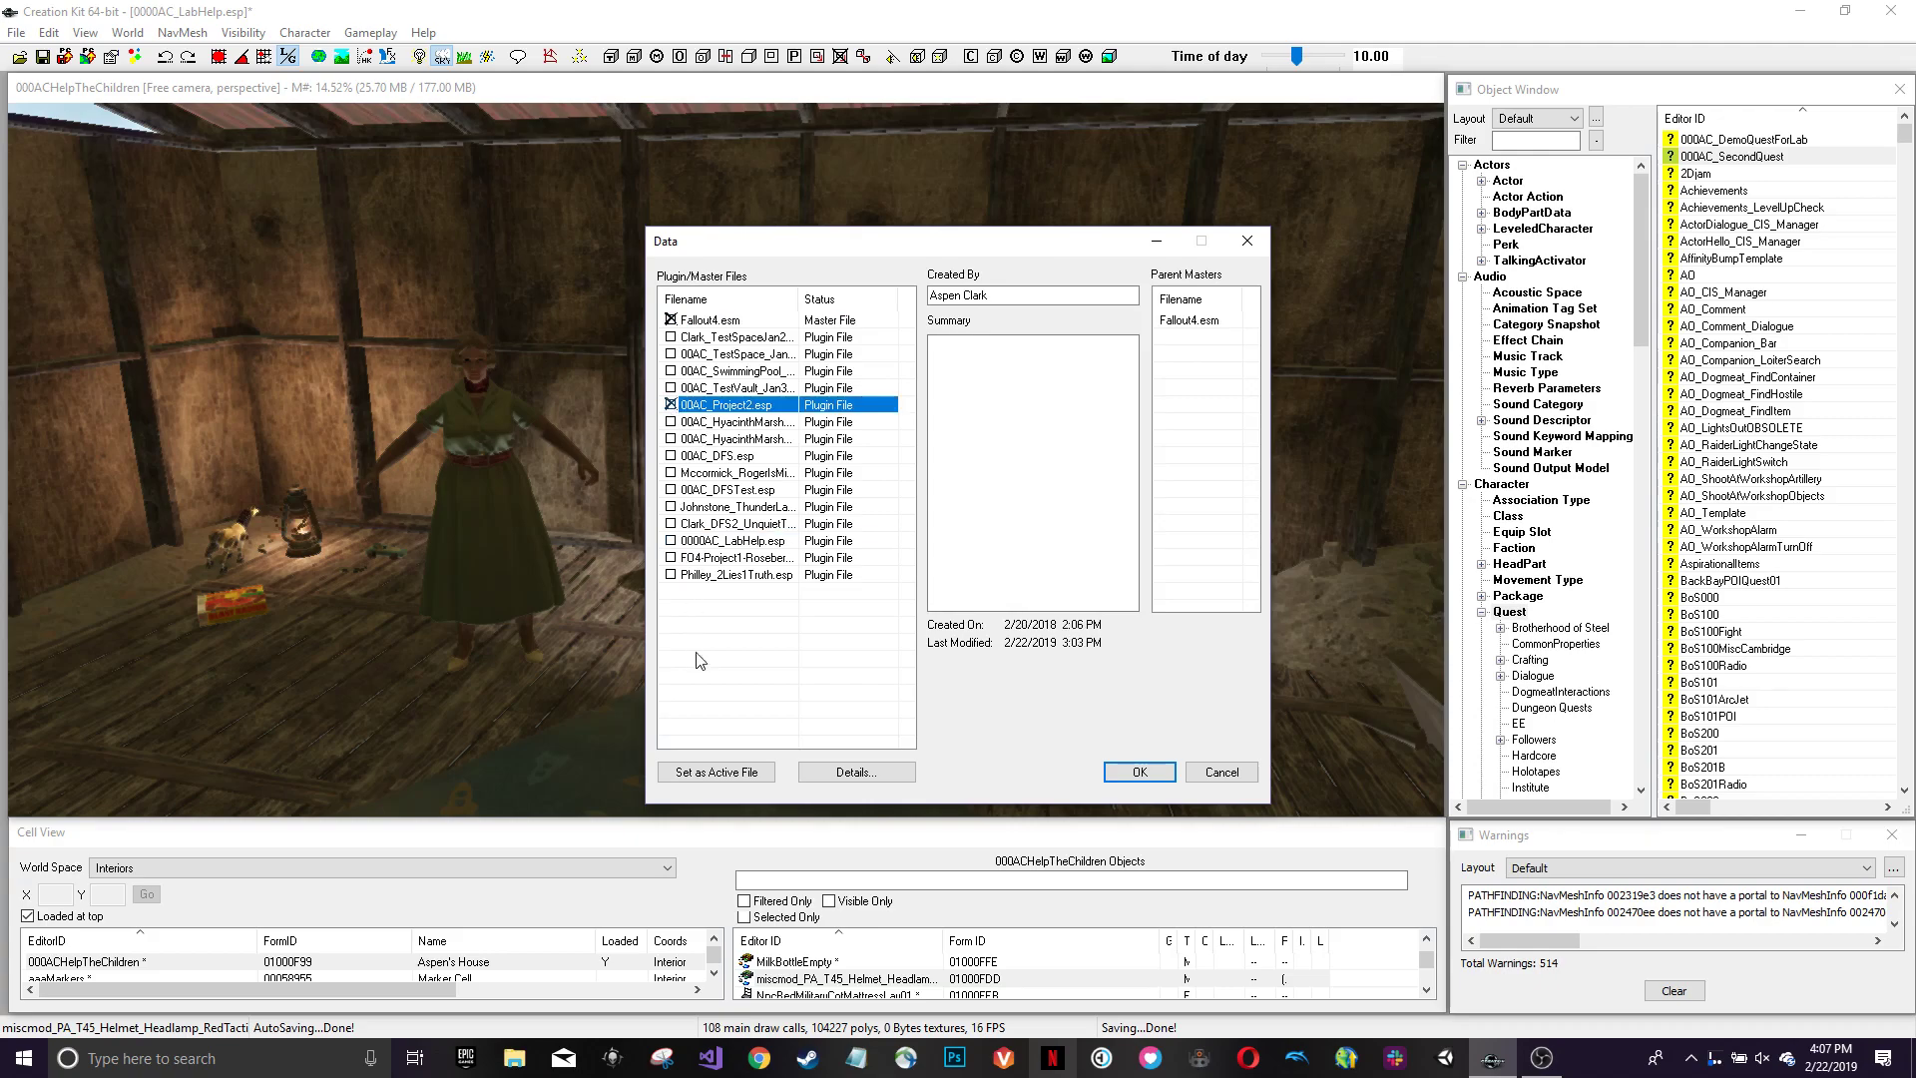
left_click(715, 773)
- Load the selected plugin, saving the changes to the current plugin file and dismissing the load warning
left_click(1131, 777)
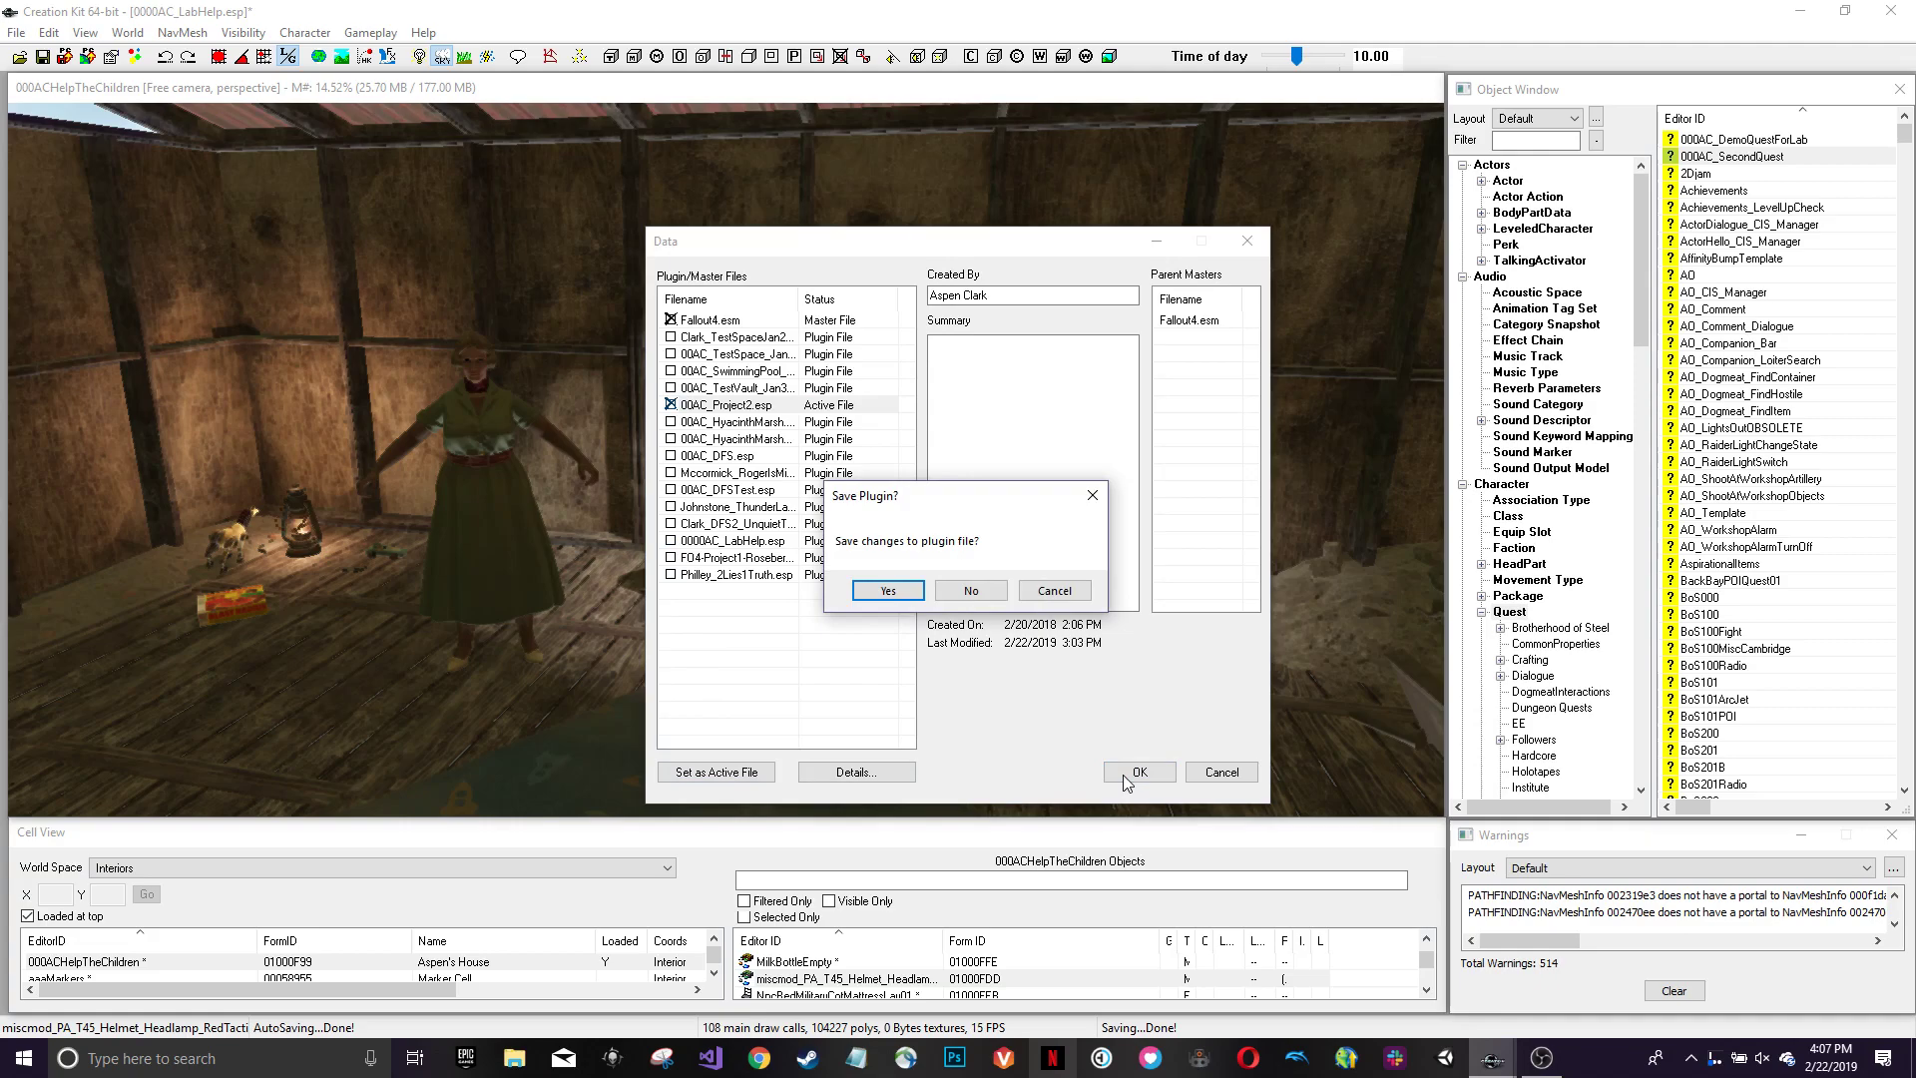
left_click(881, 593)
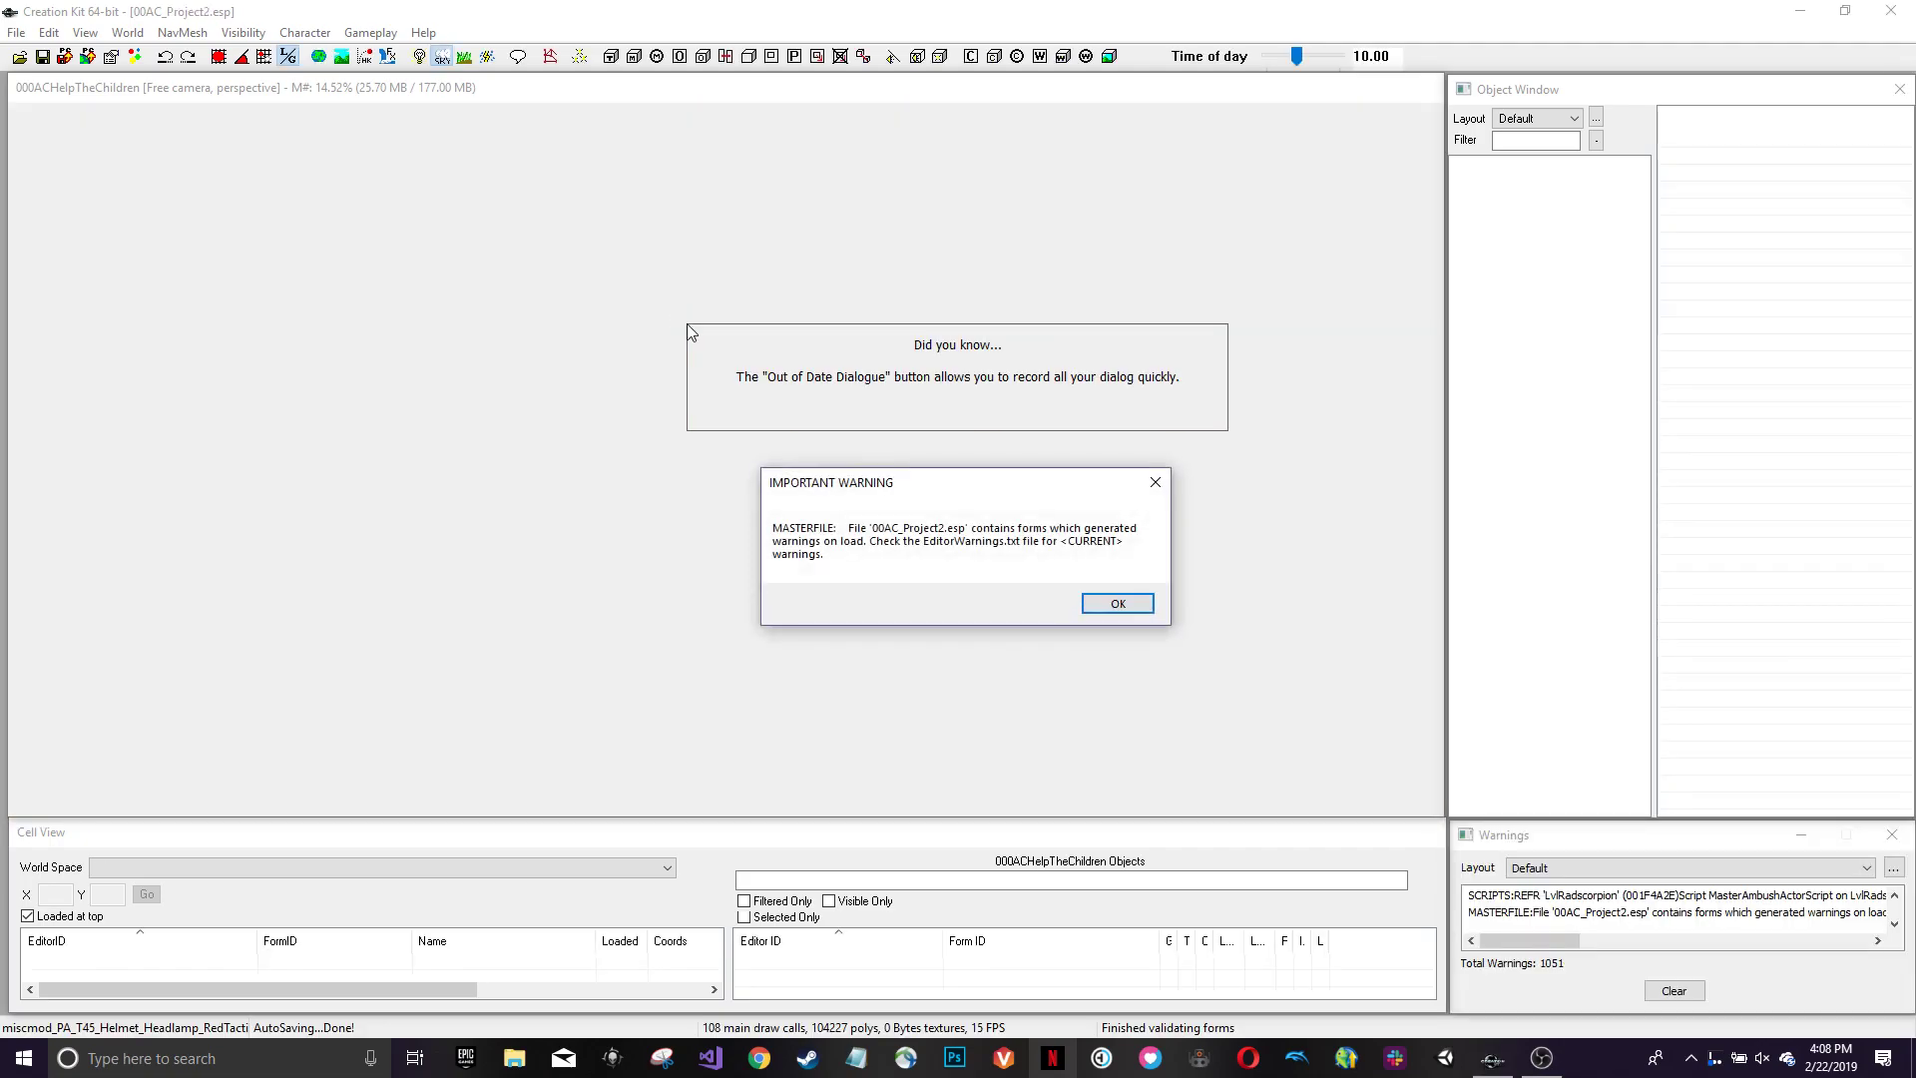
left_click(1099, 606)
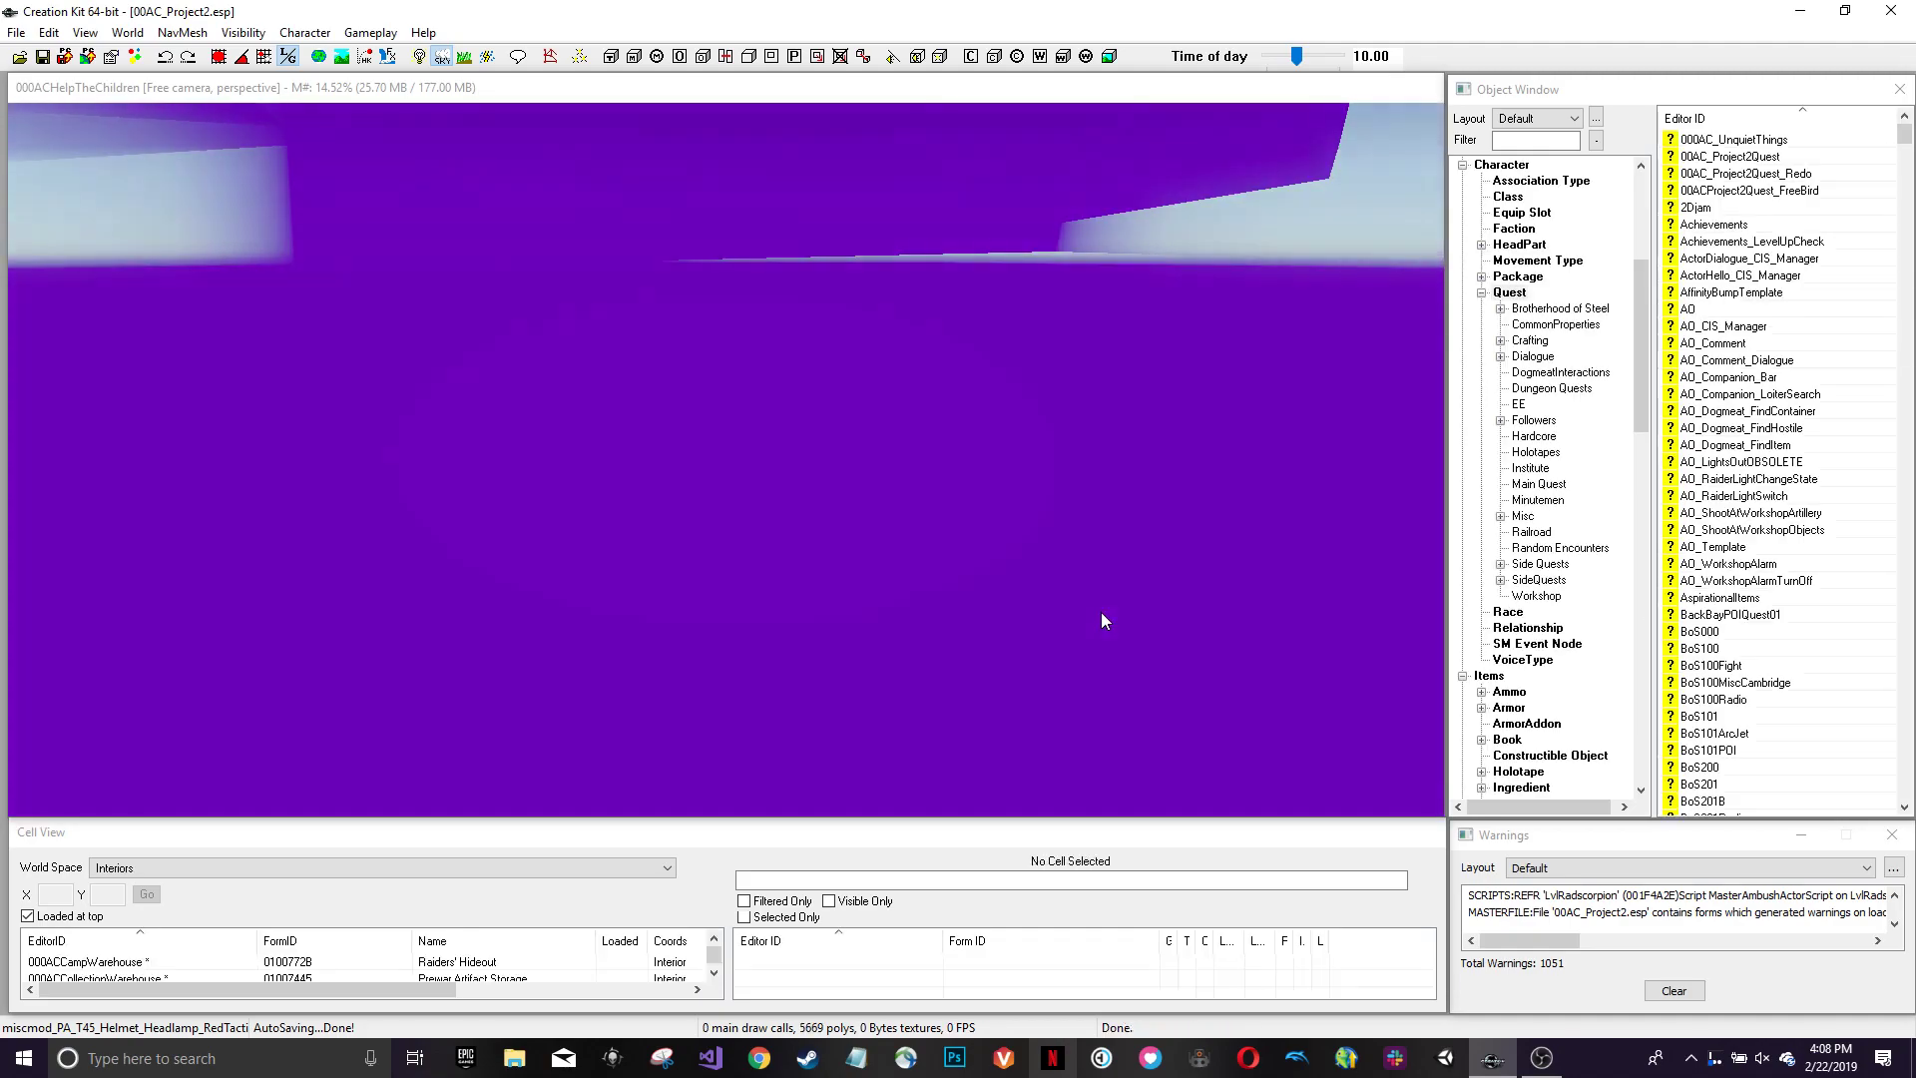
- Load the 000ACCampWarehouse interior cell and look around its shipping crates
double_click(172, 962)
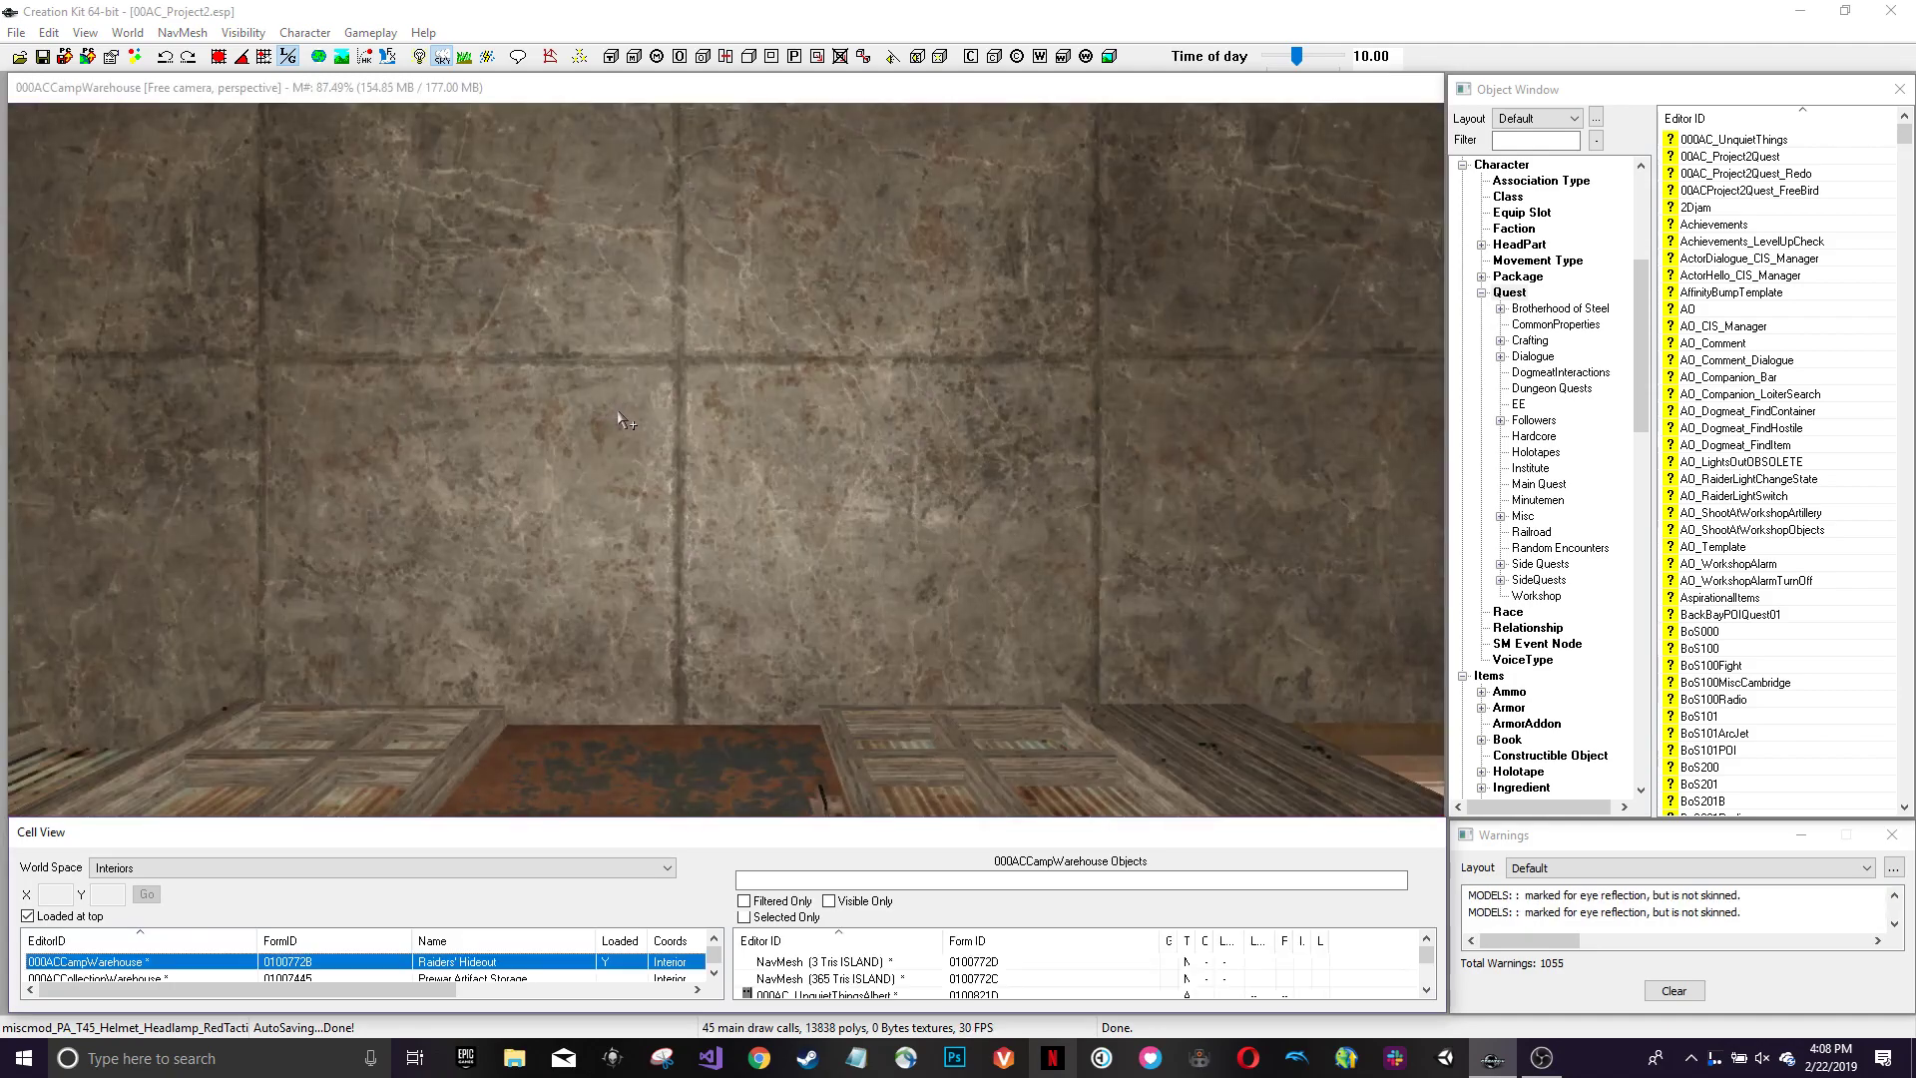
middle_click_drag(724, 562, 861, 630, "shift")
left_click(849, 540)
key("f")
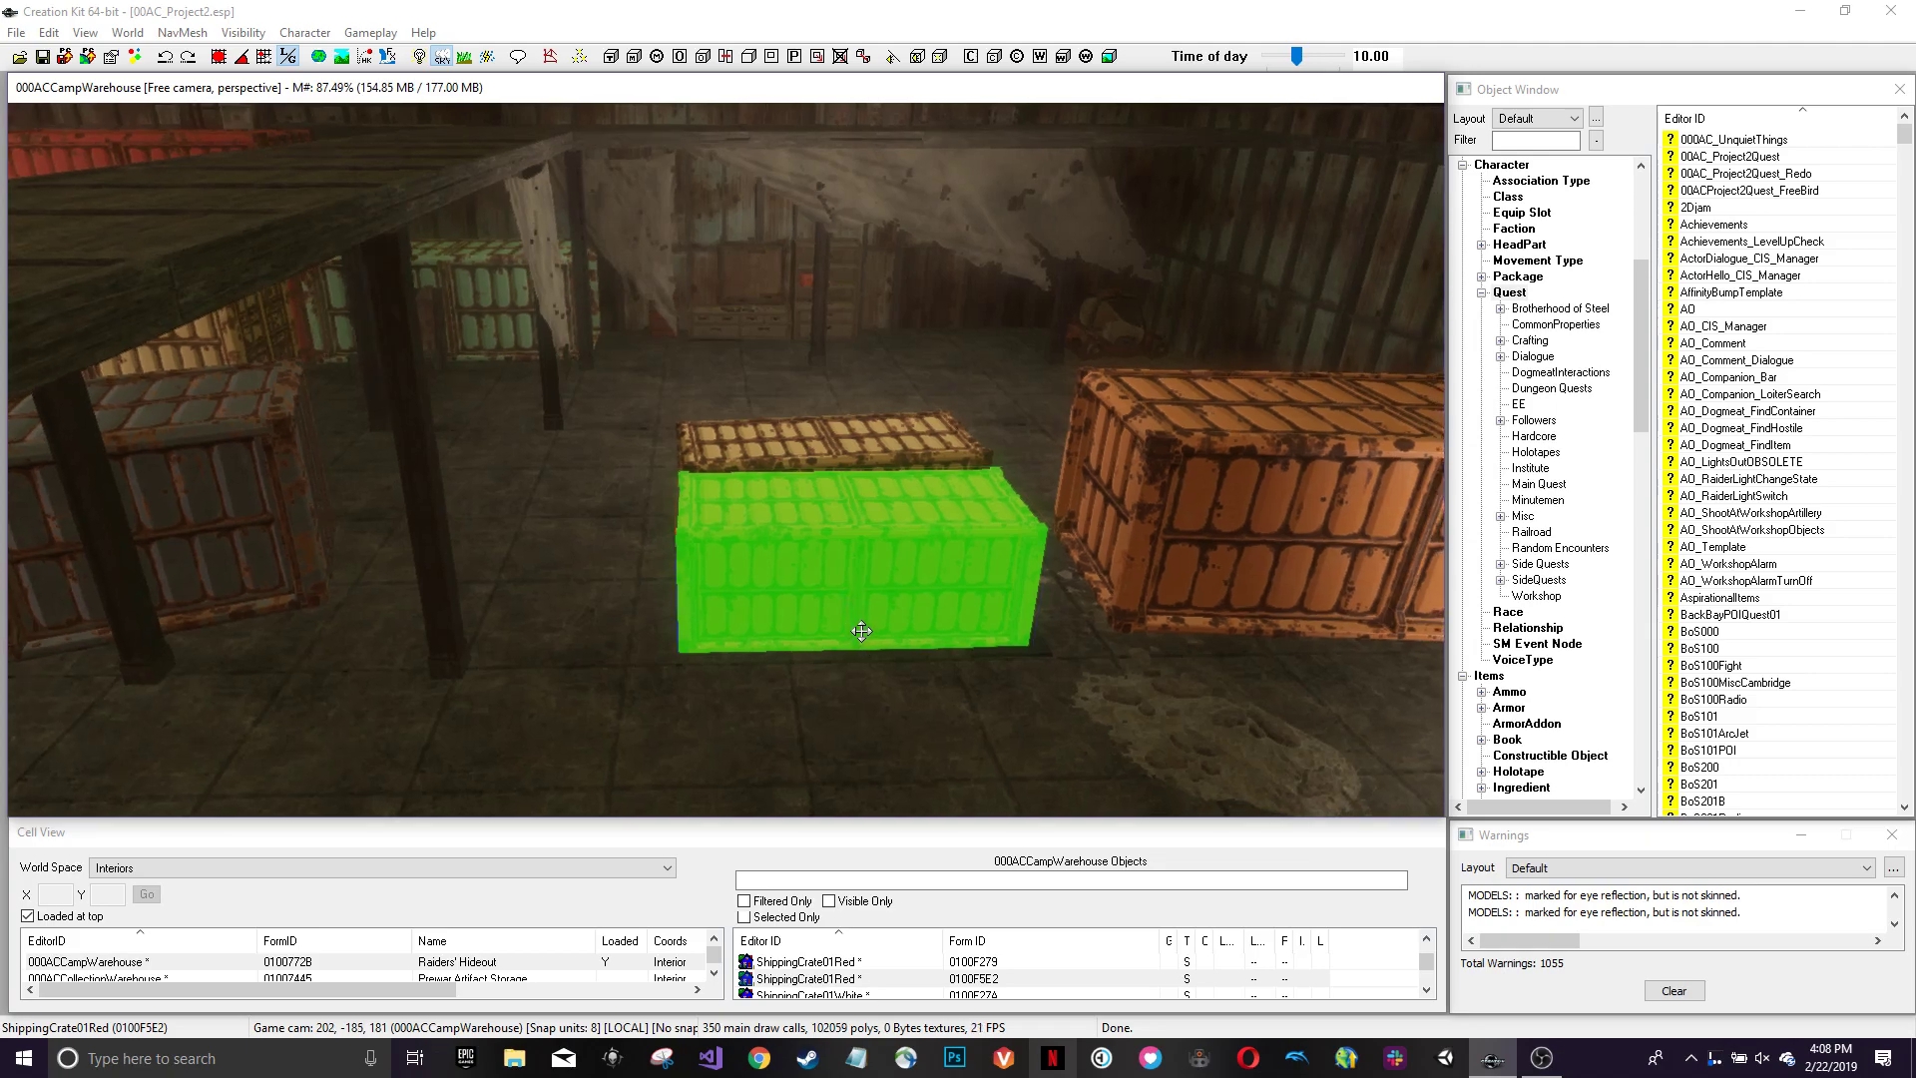
middle_click_drag(973, 644, 1008, 616, "shift")
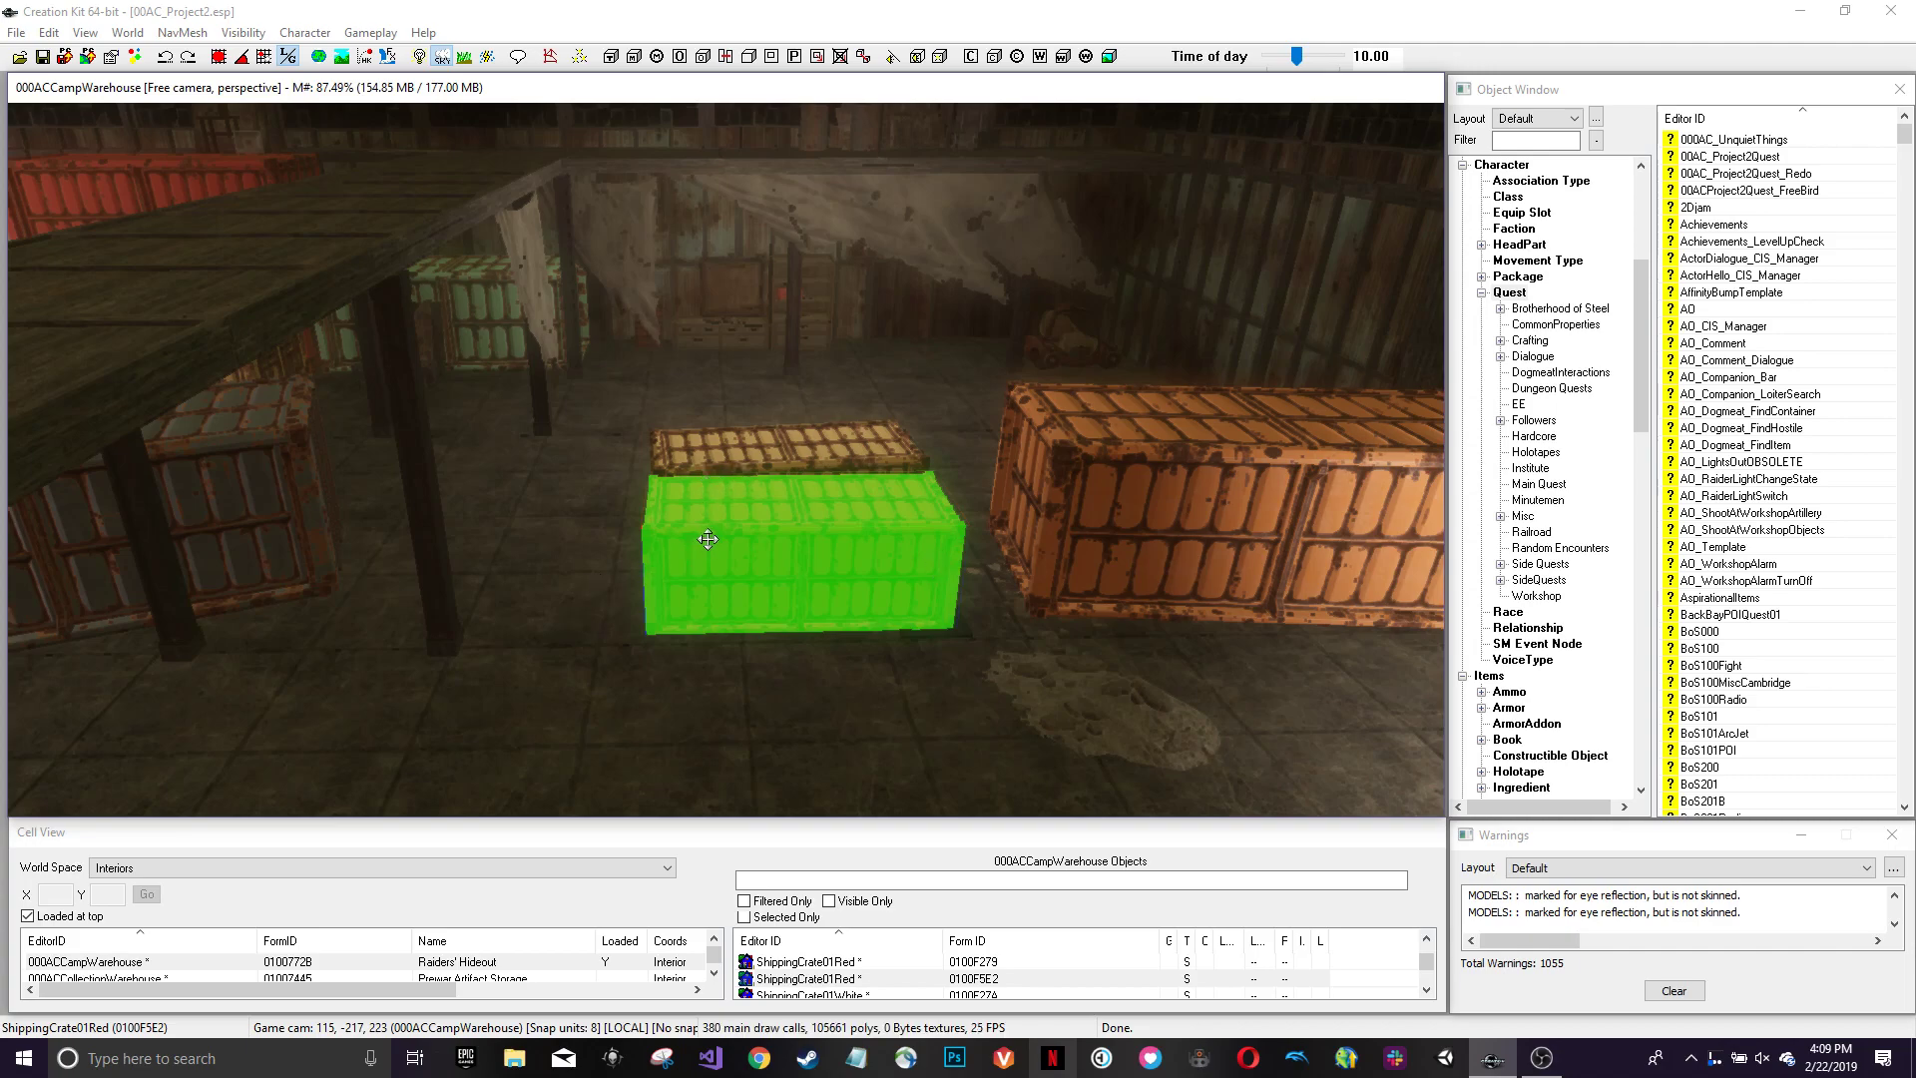
left_click(1095, 750)
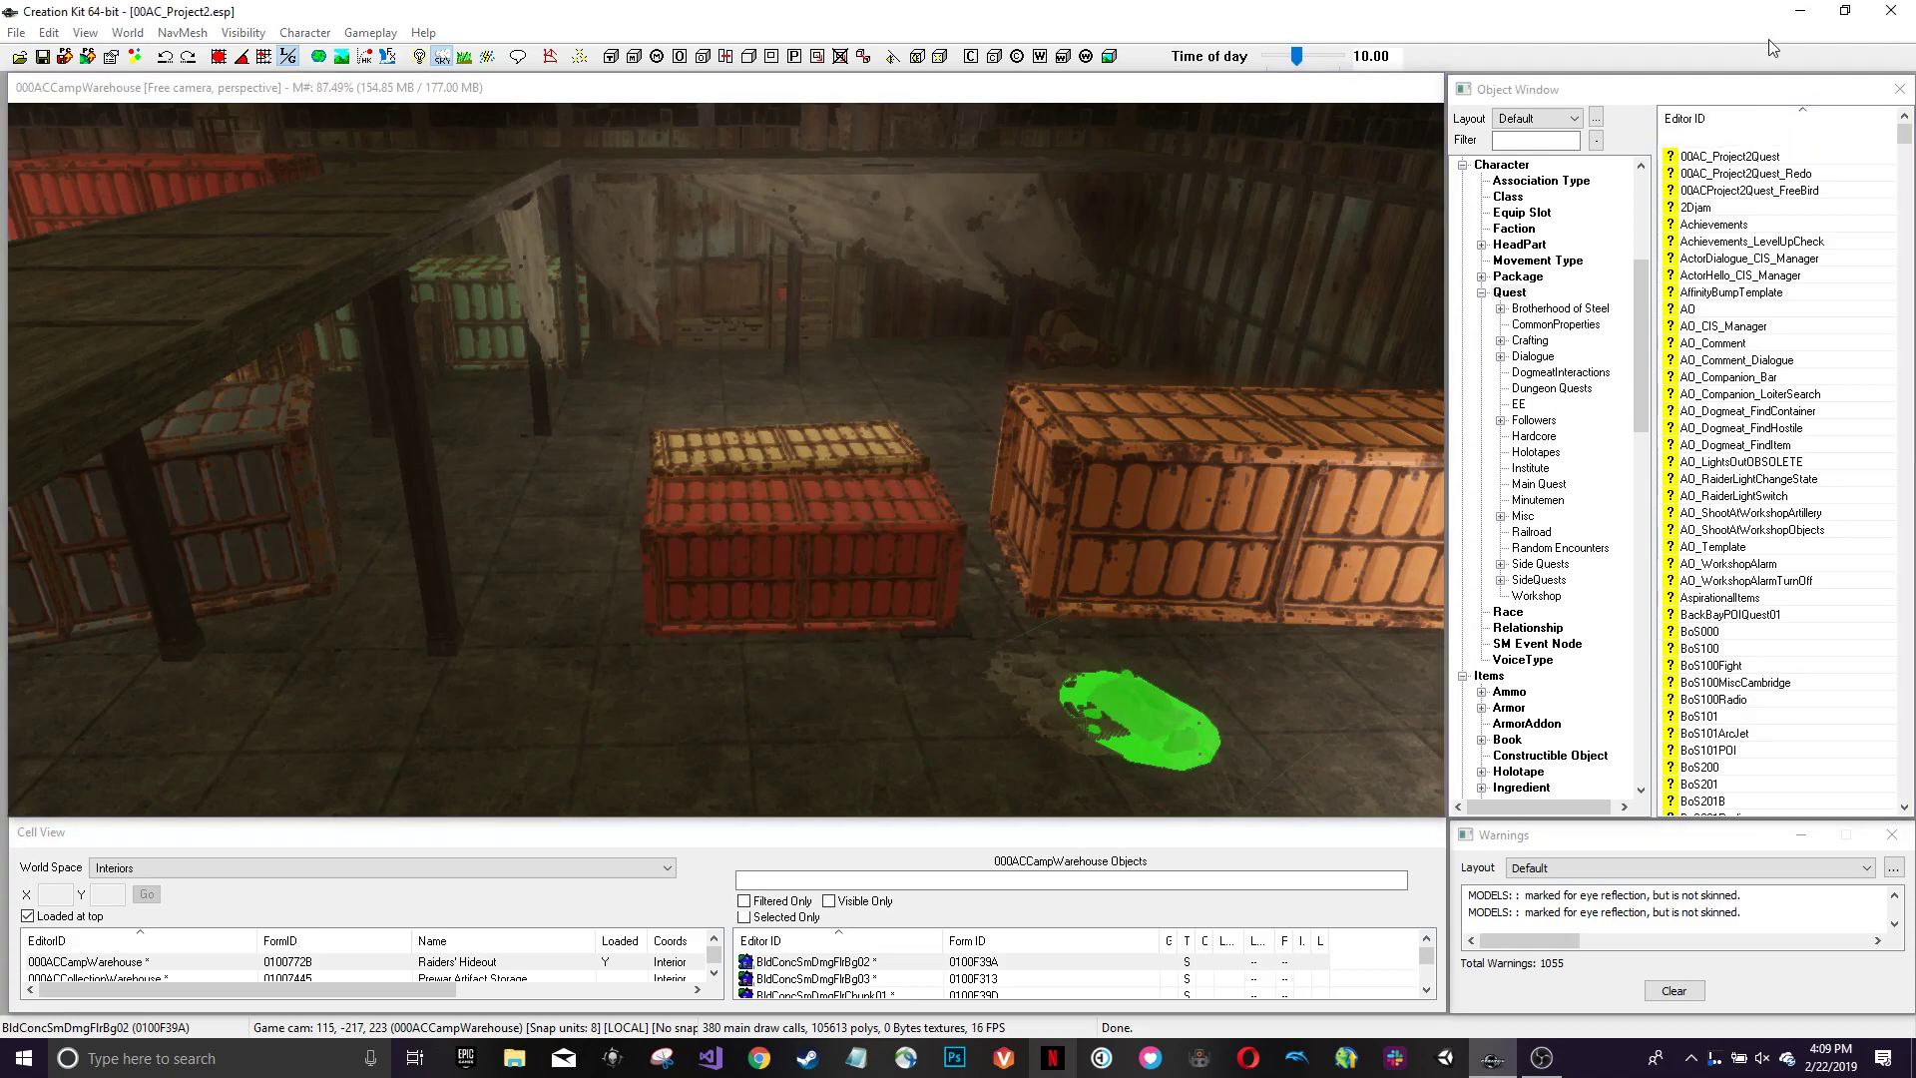
- Open the scenes of 000AC_UnquietThings and compare Albert's and Quail's greeting scenes with the Thomas first scene
key("alt+Tab")
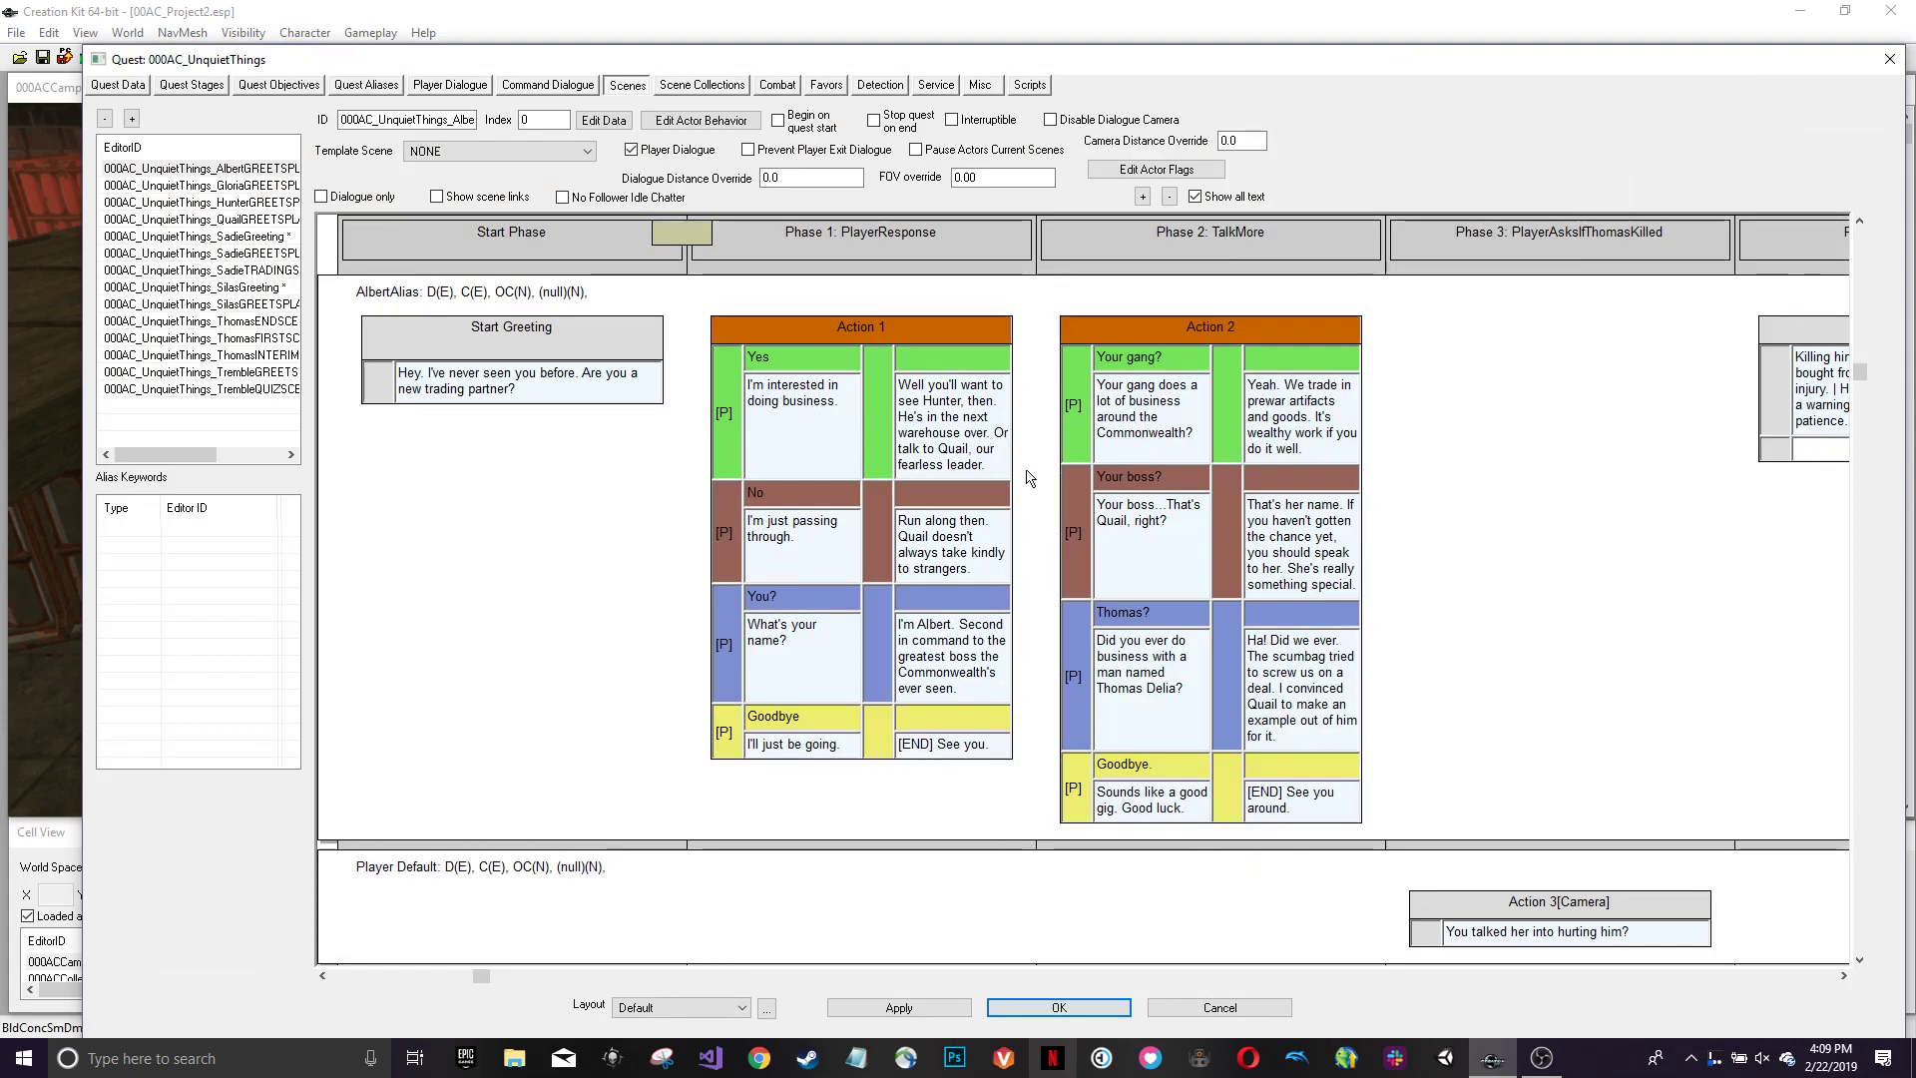
scroll(977, 446, "down", 1)
scroll(856, 482, "up", 1)
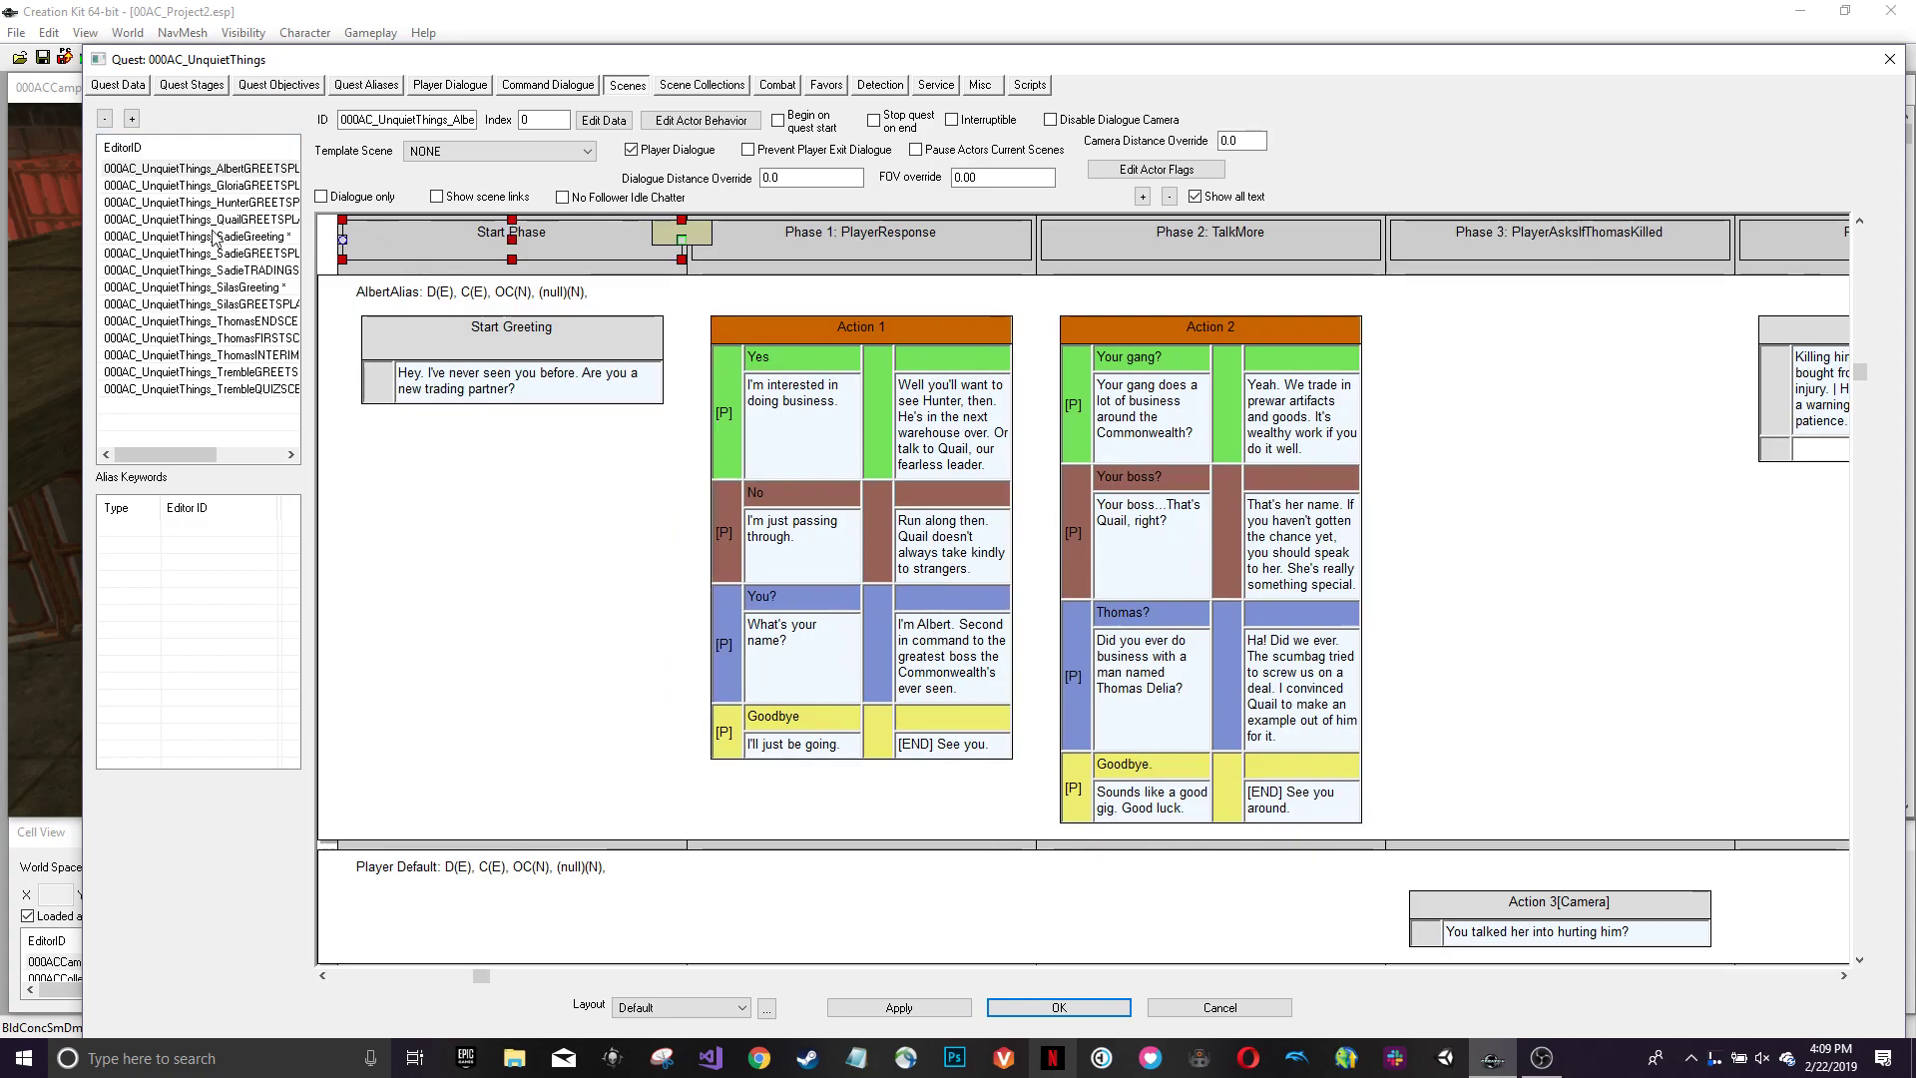
left_click(243, 221)
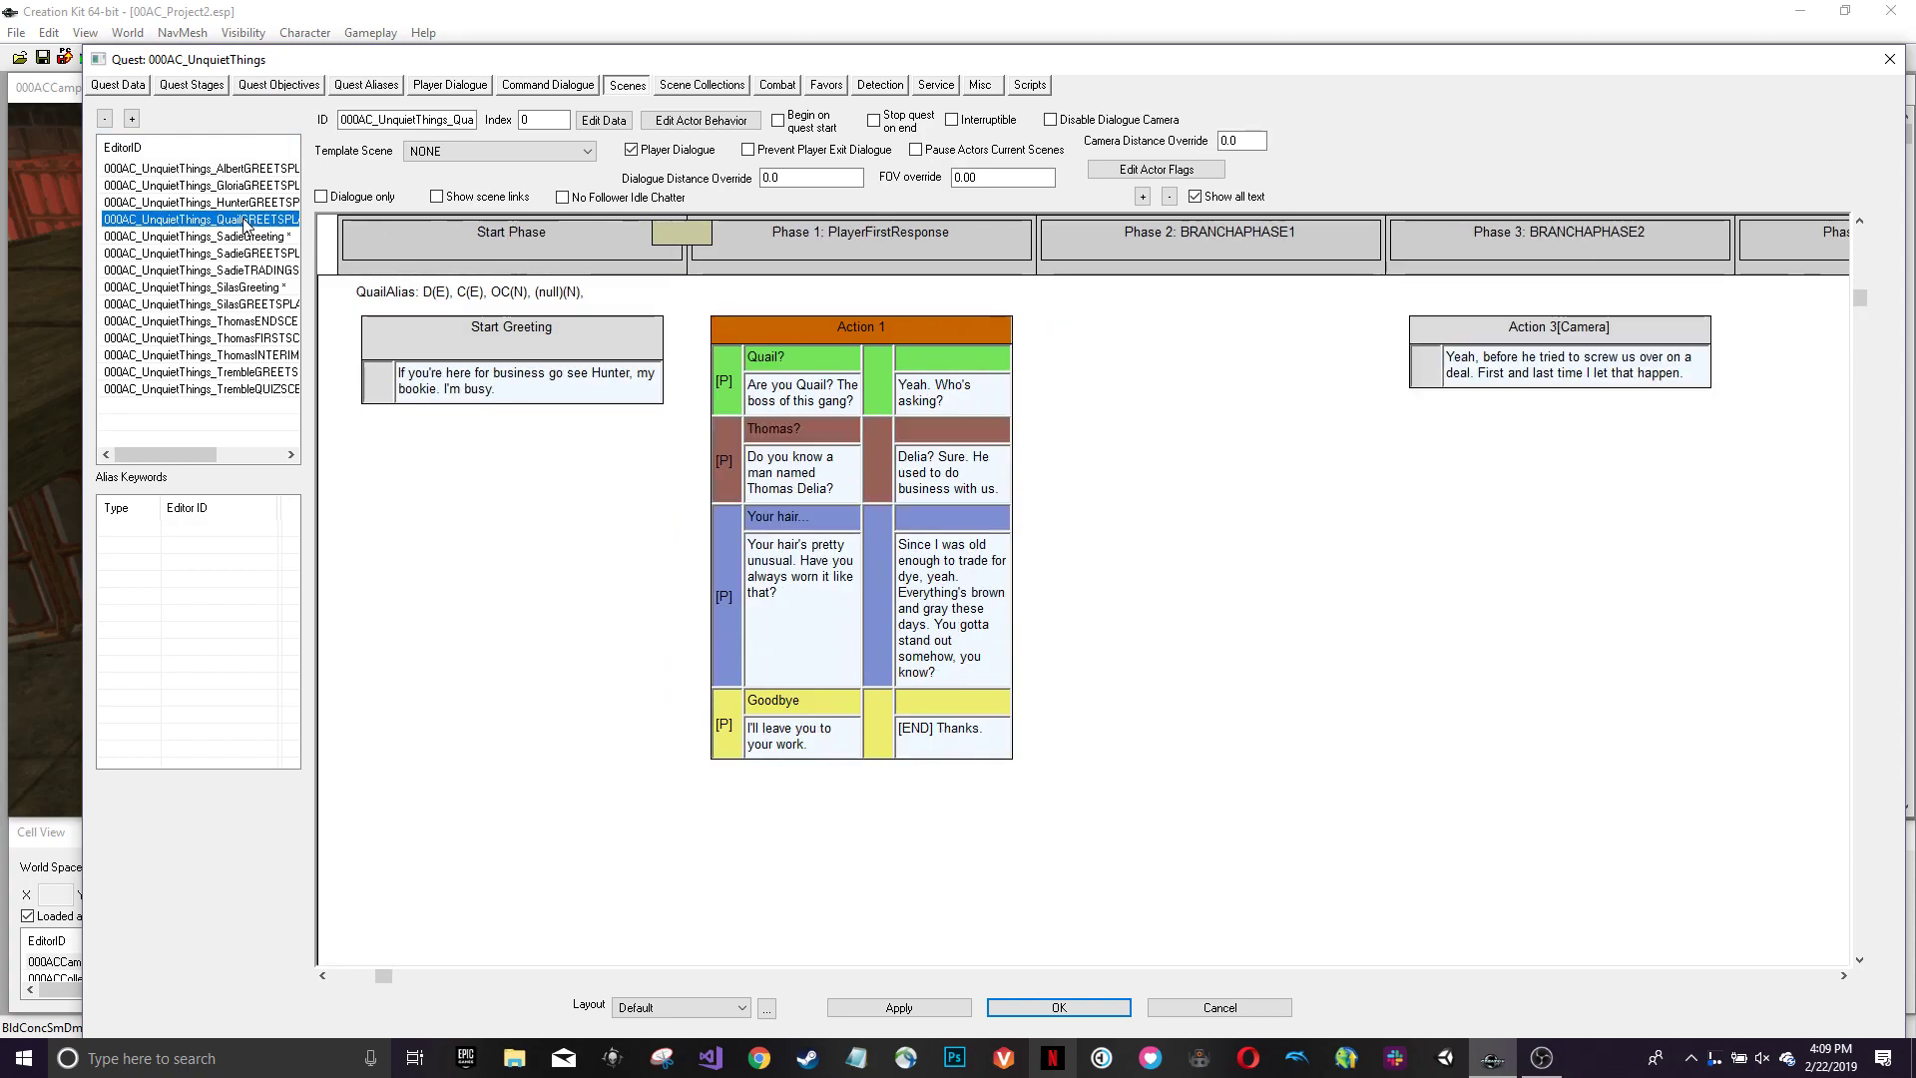
left_click(252, 339)
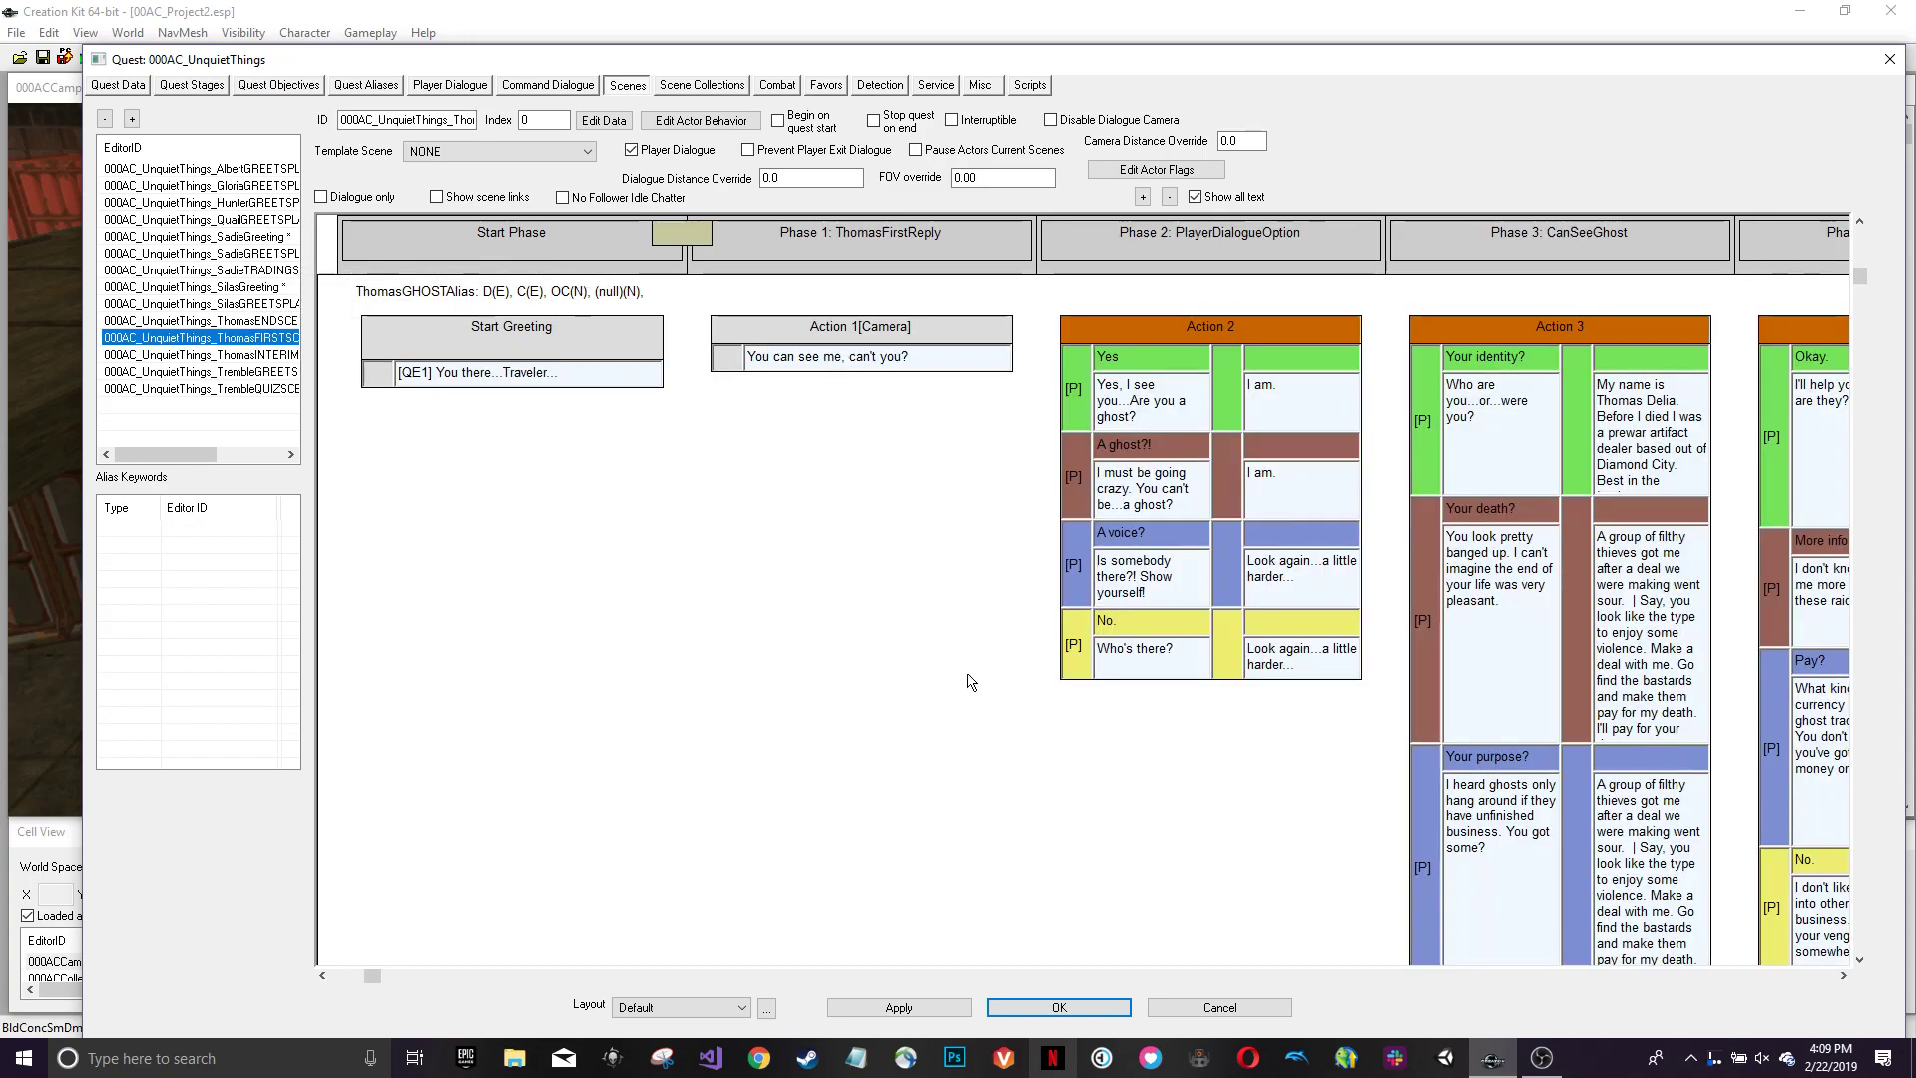
- Inspect the topic info of the "I am." reply in Action 2 of the Thomas scene and close it unchanged
scroll(998, 718, "down", 2)
scroll(993, 739, "up", 2)
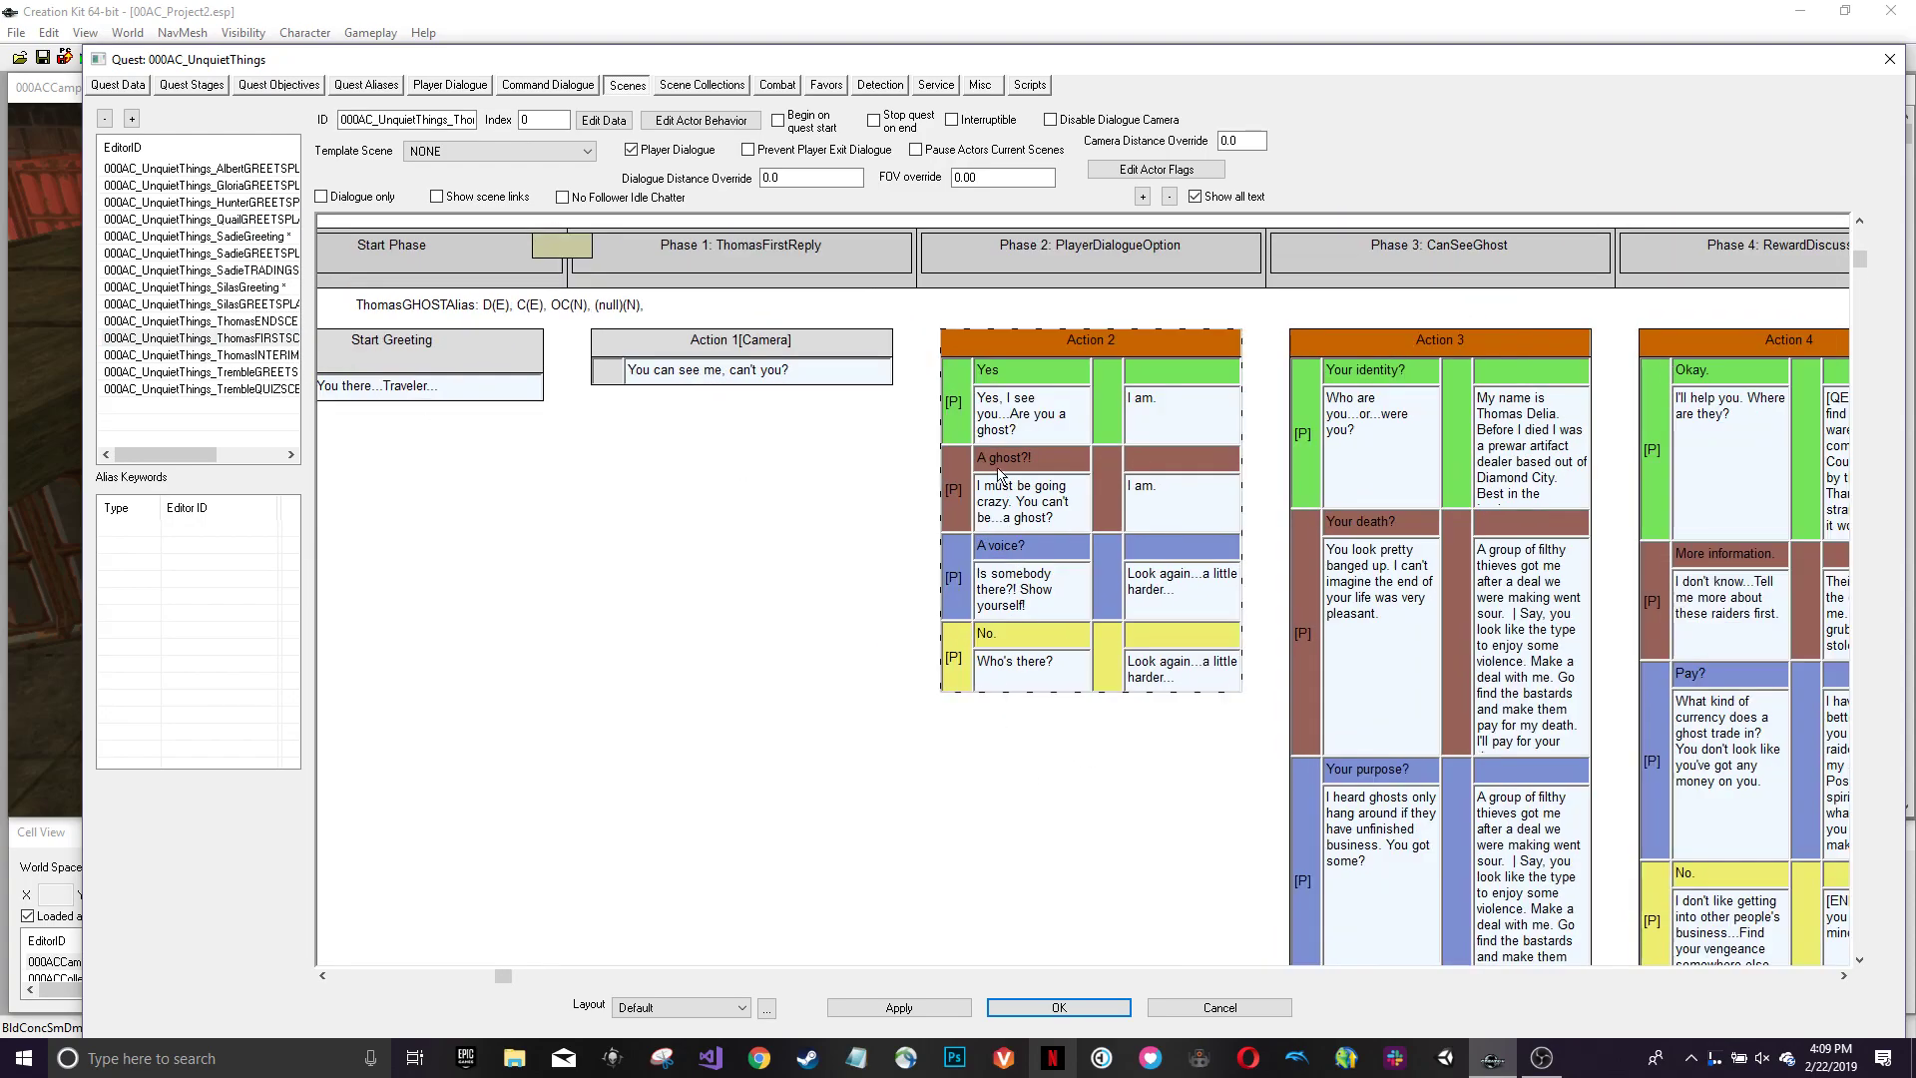
left_click(1158, 410)
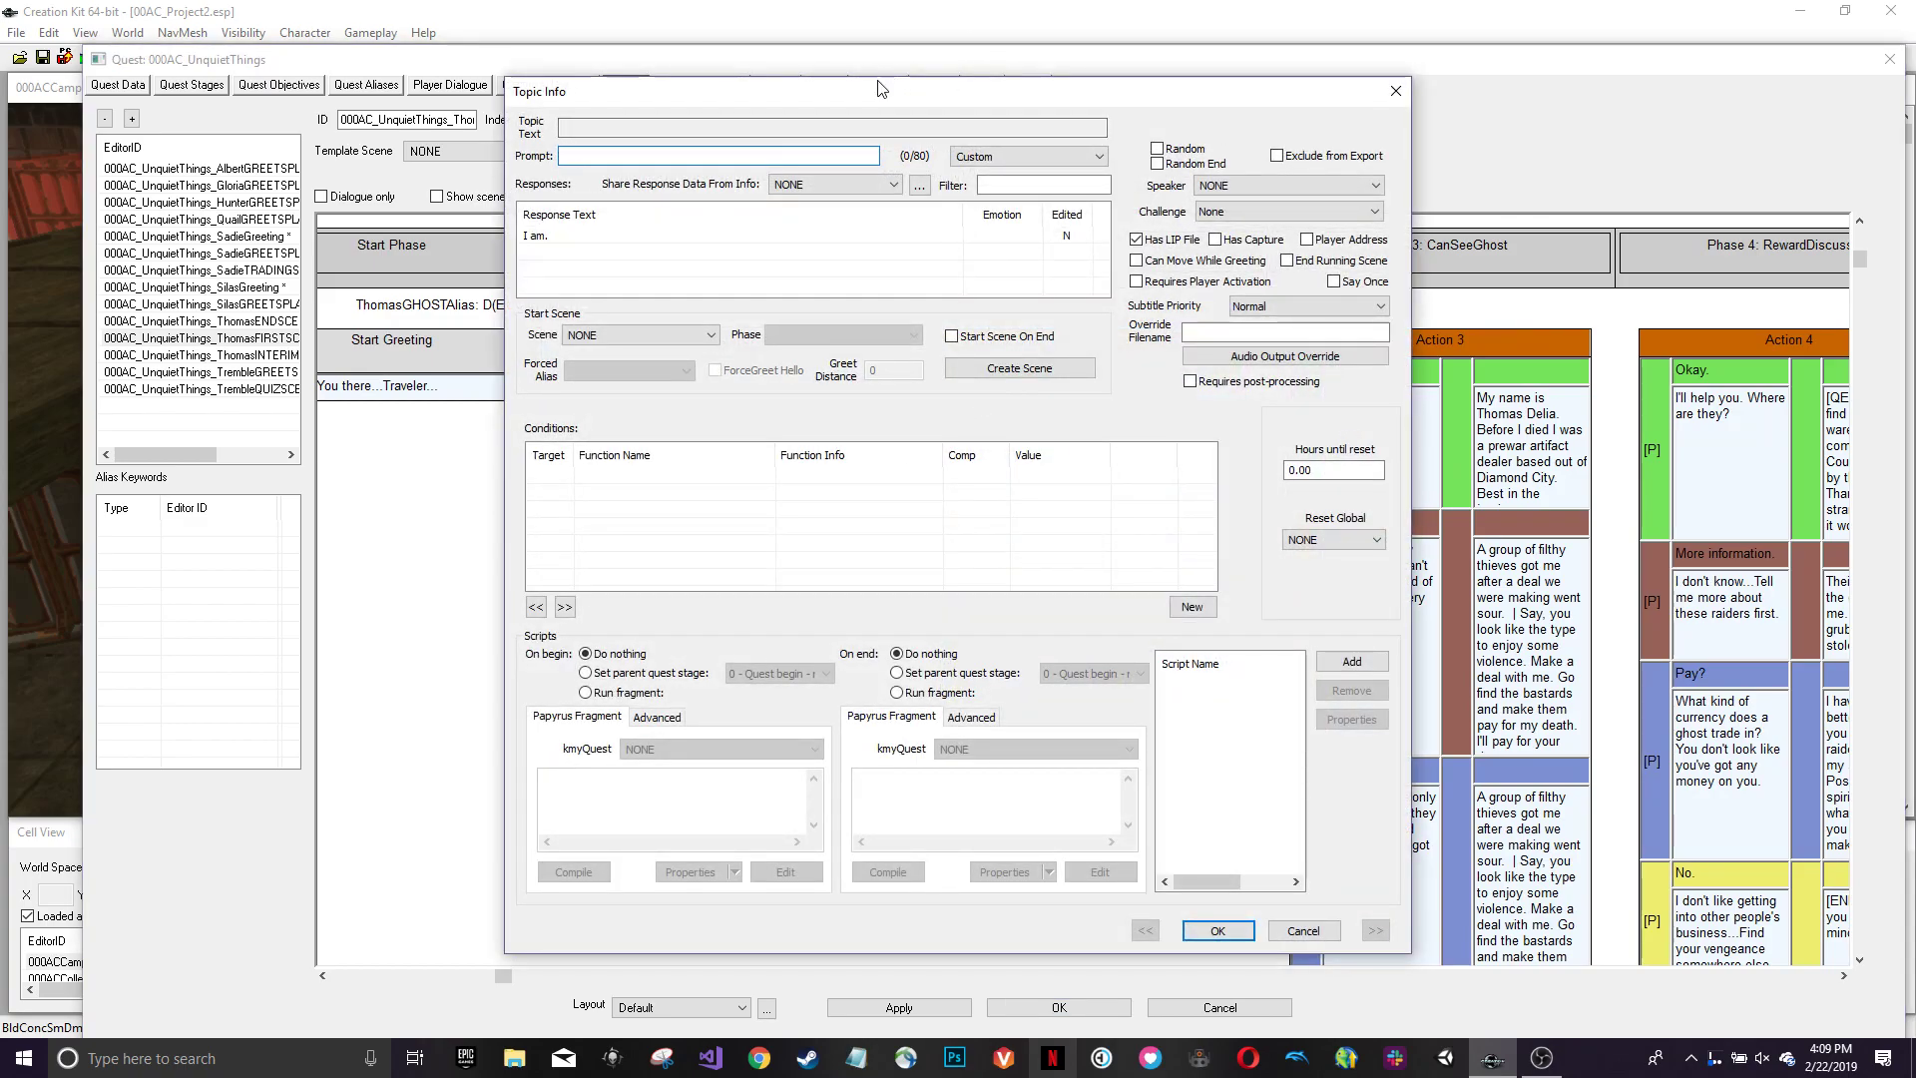
left_click_drag(879, 90, 1006, 123)
left_click(1338, 956)
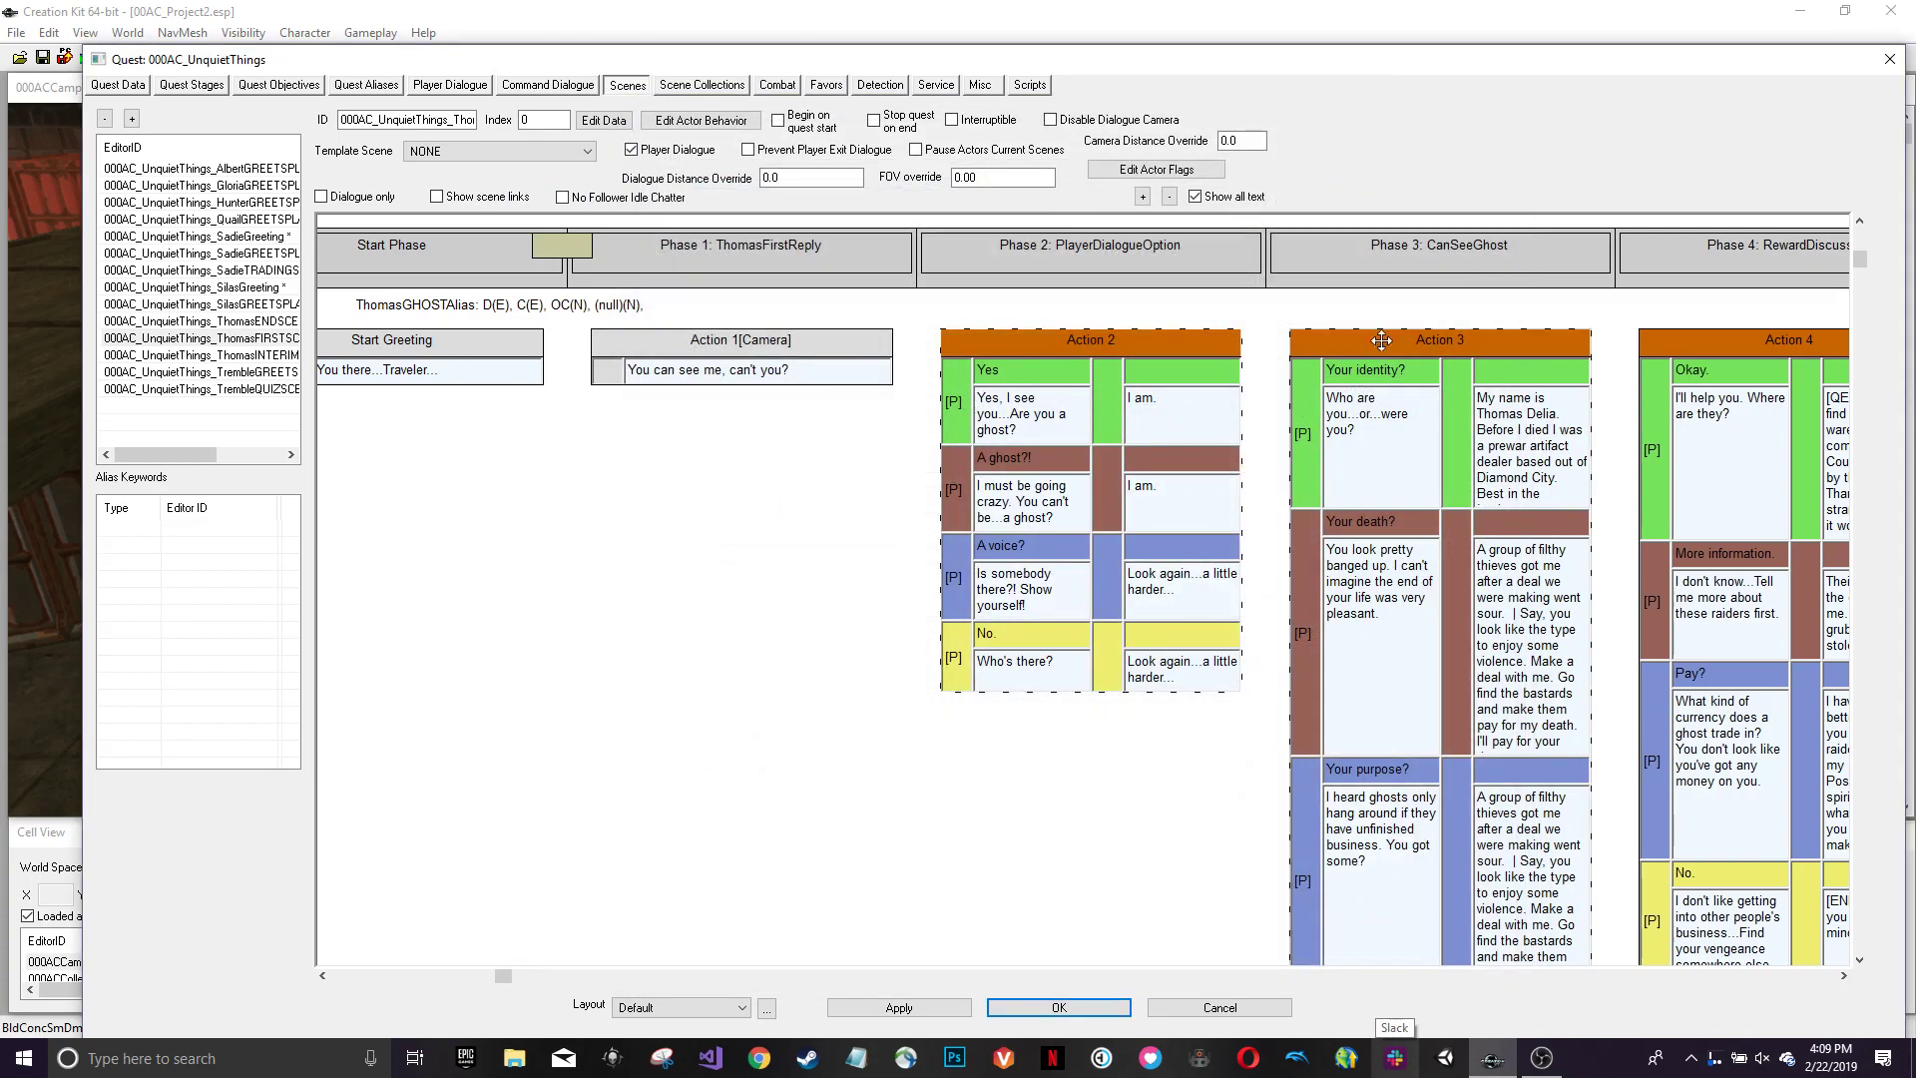
- Examine the player dialogue choices and replies across the later actions of the Thomas scene
middle_click_drag(1118, 846, 1027, 820)
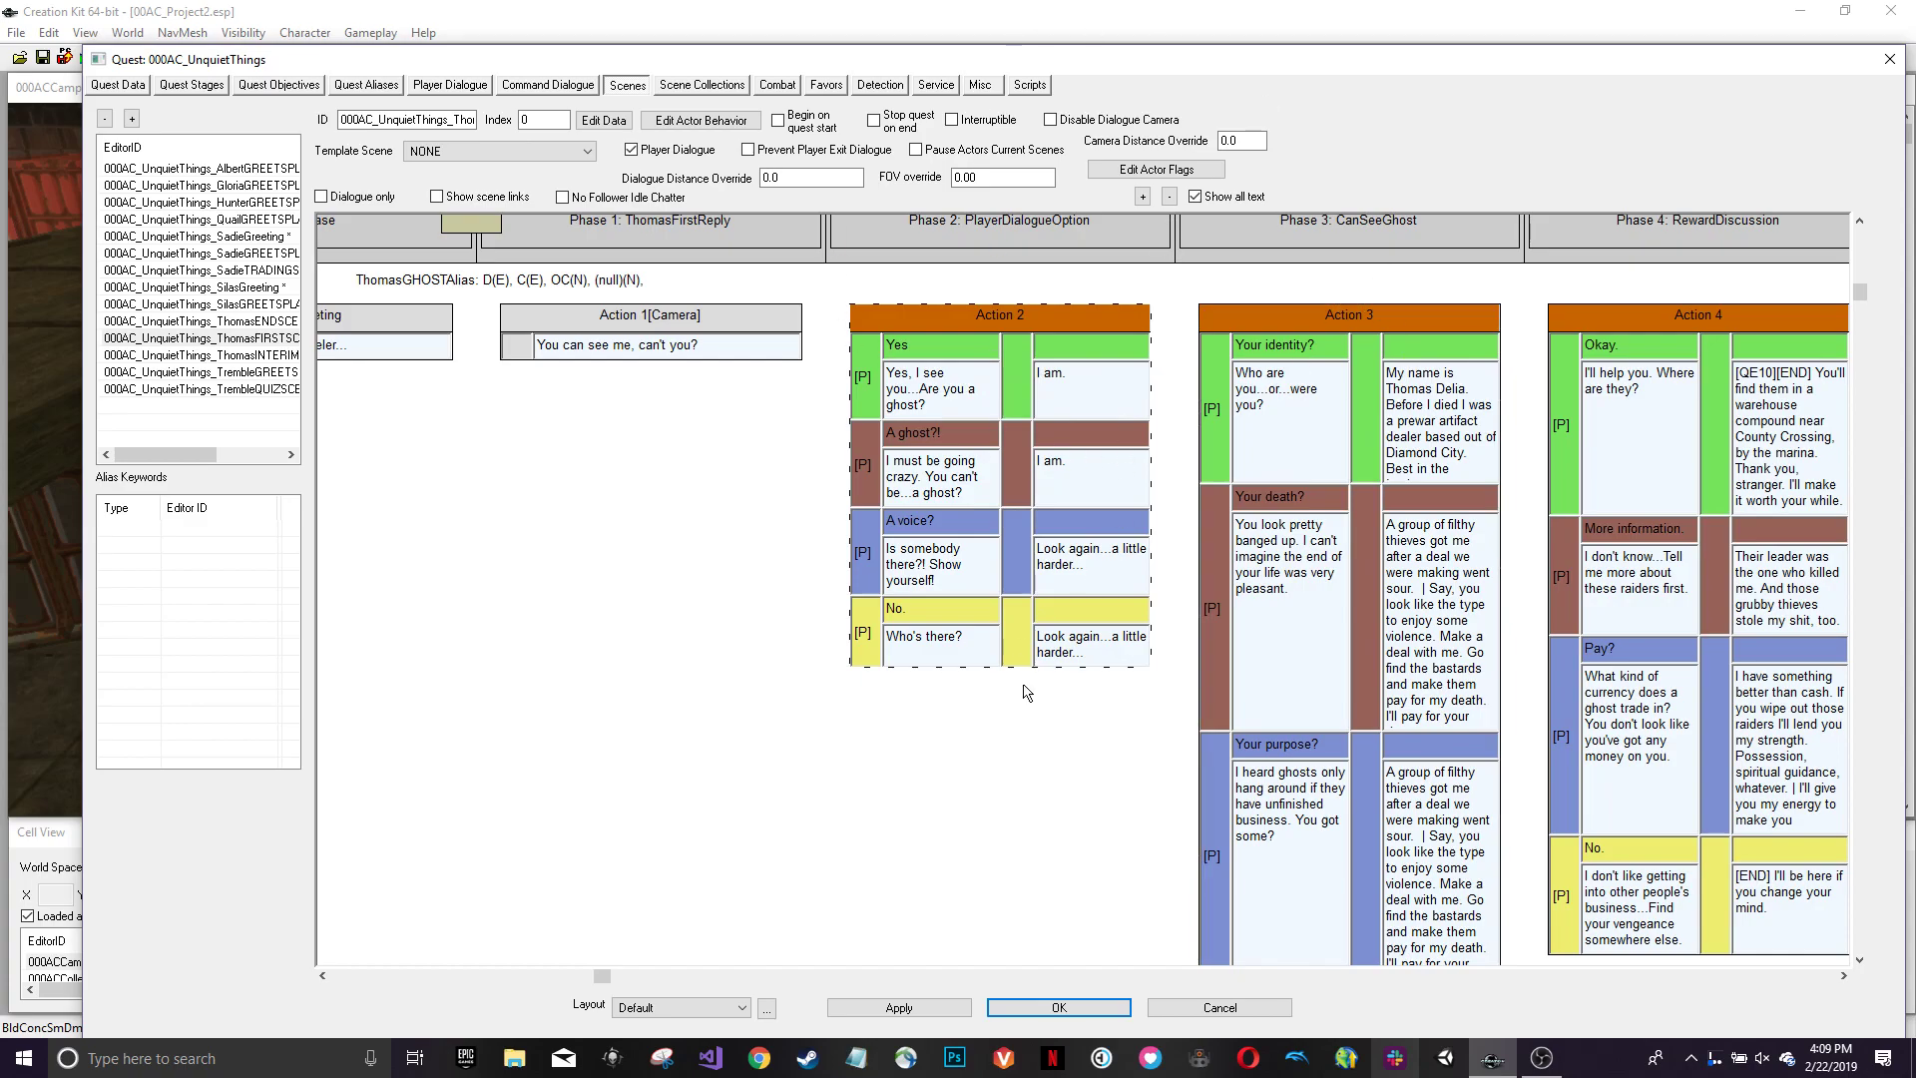
middle_click_drag(1252, 620, 930, 567)
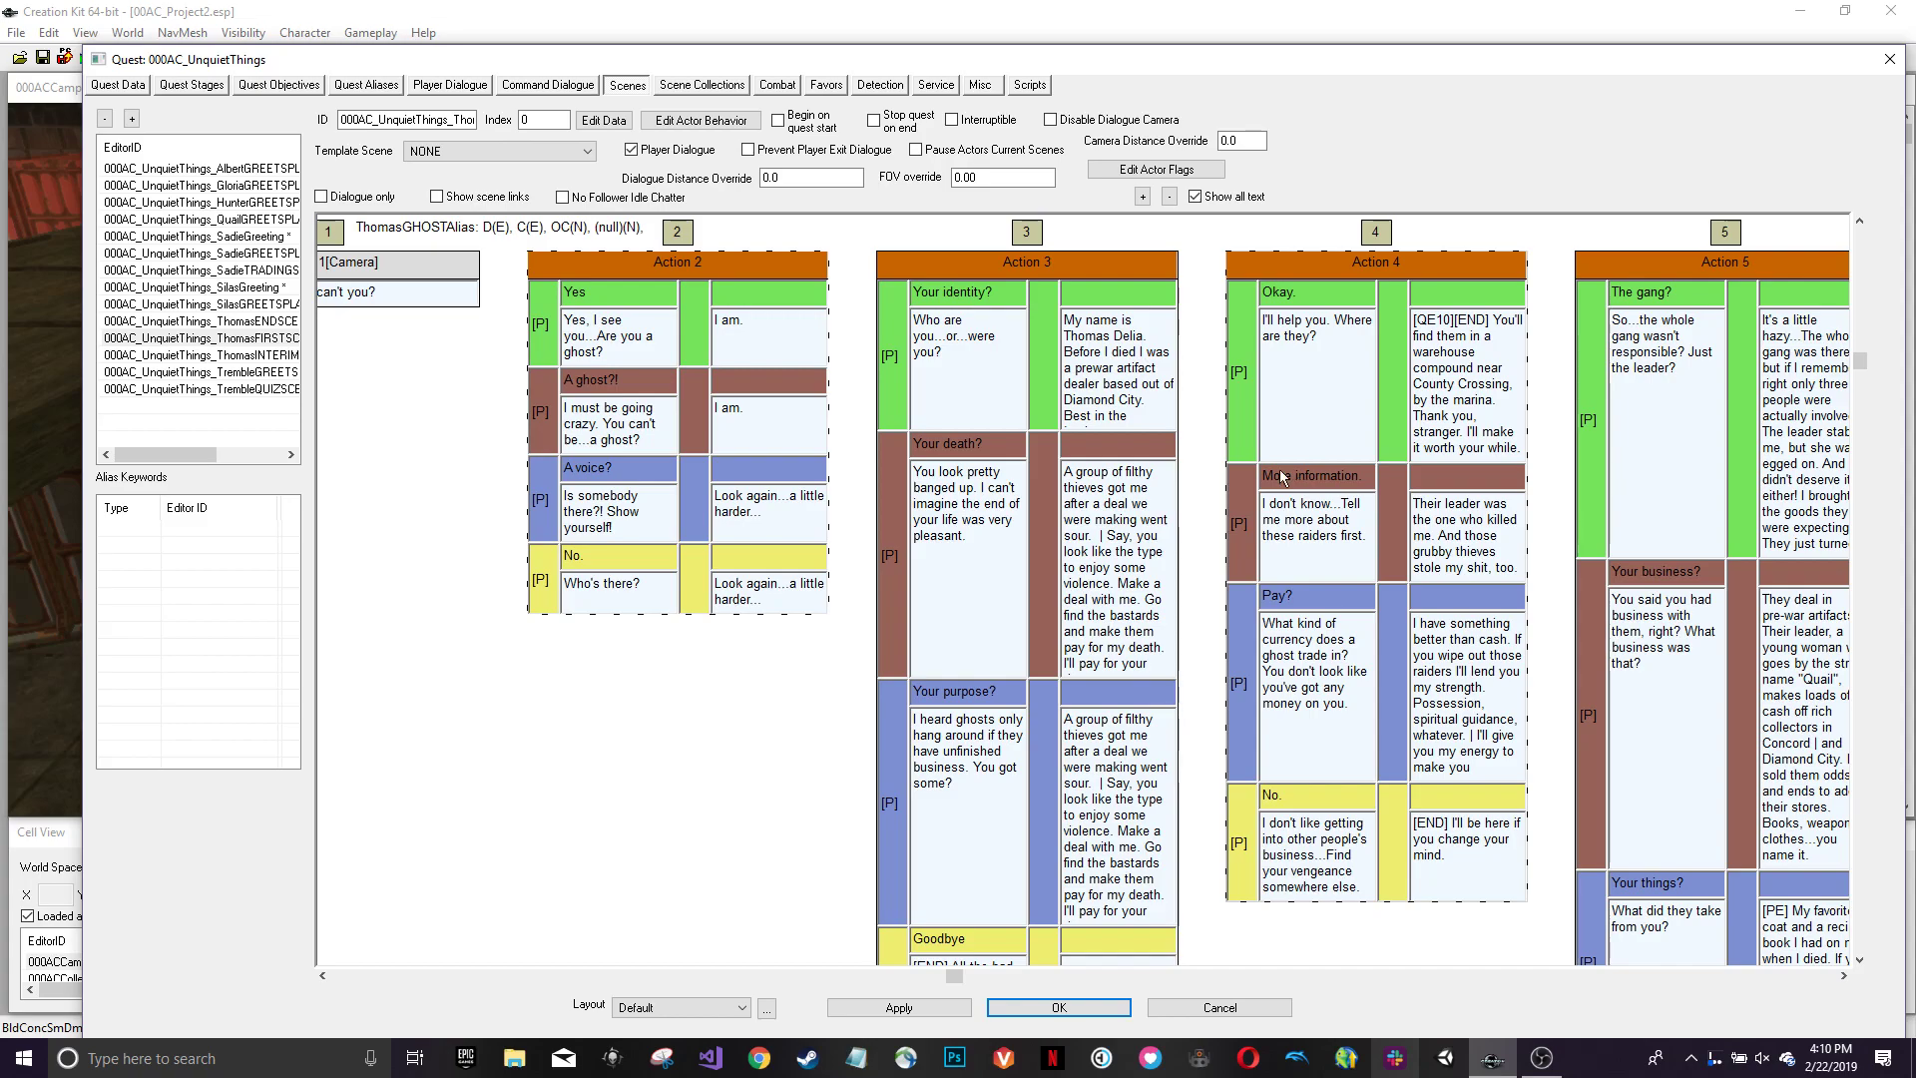
scroll(961, 546, "down", 3)
middle_click_drag(1619, 604, 1382, 582)
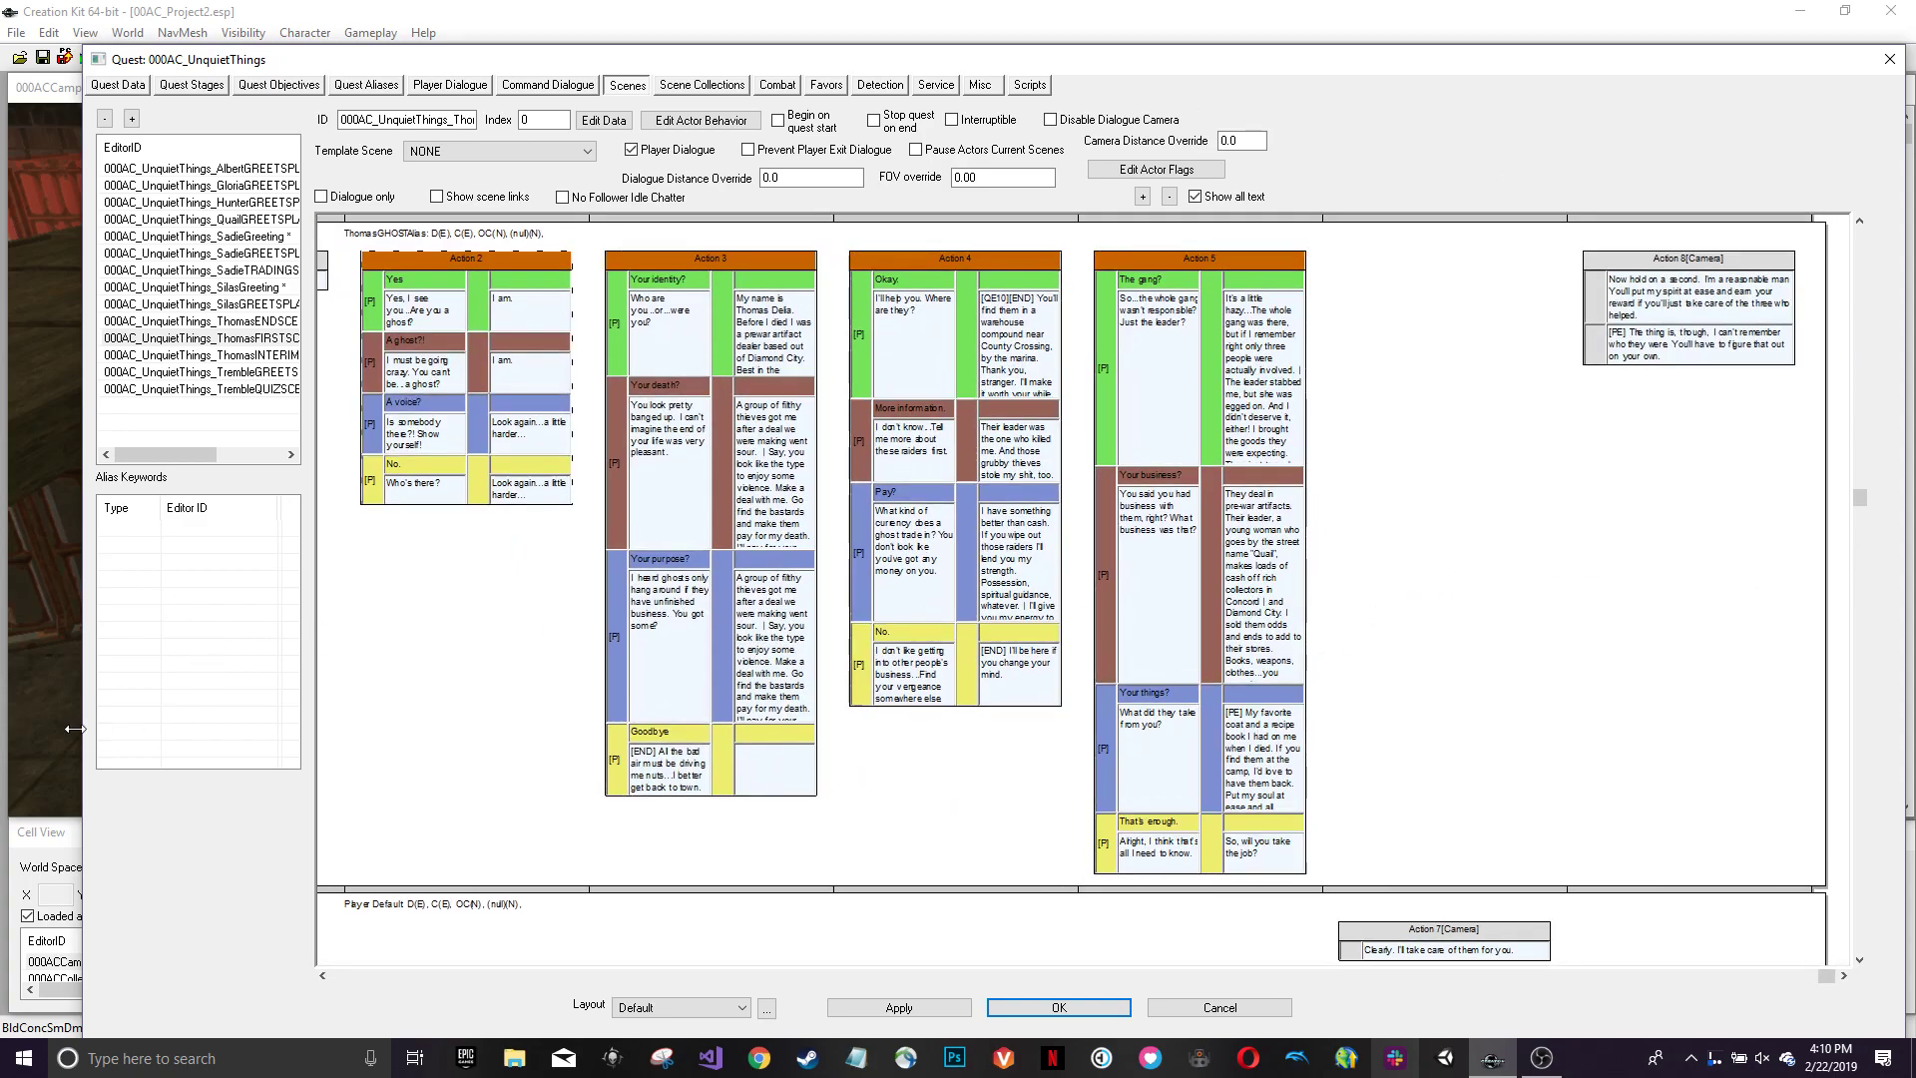
scroll(427, 632, "up", 3)
scroll(809, 710, "down", 2)
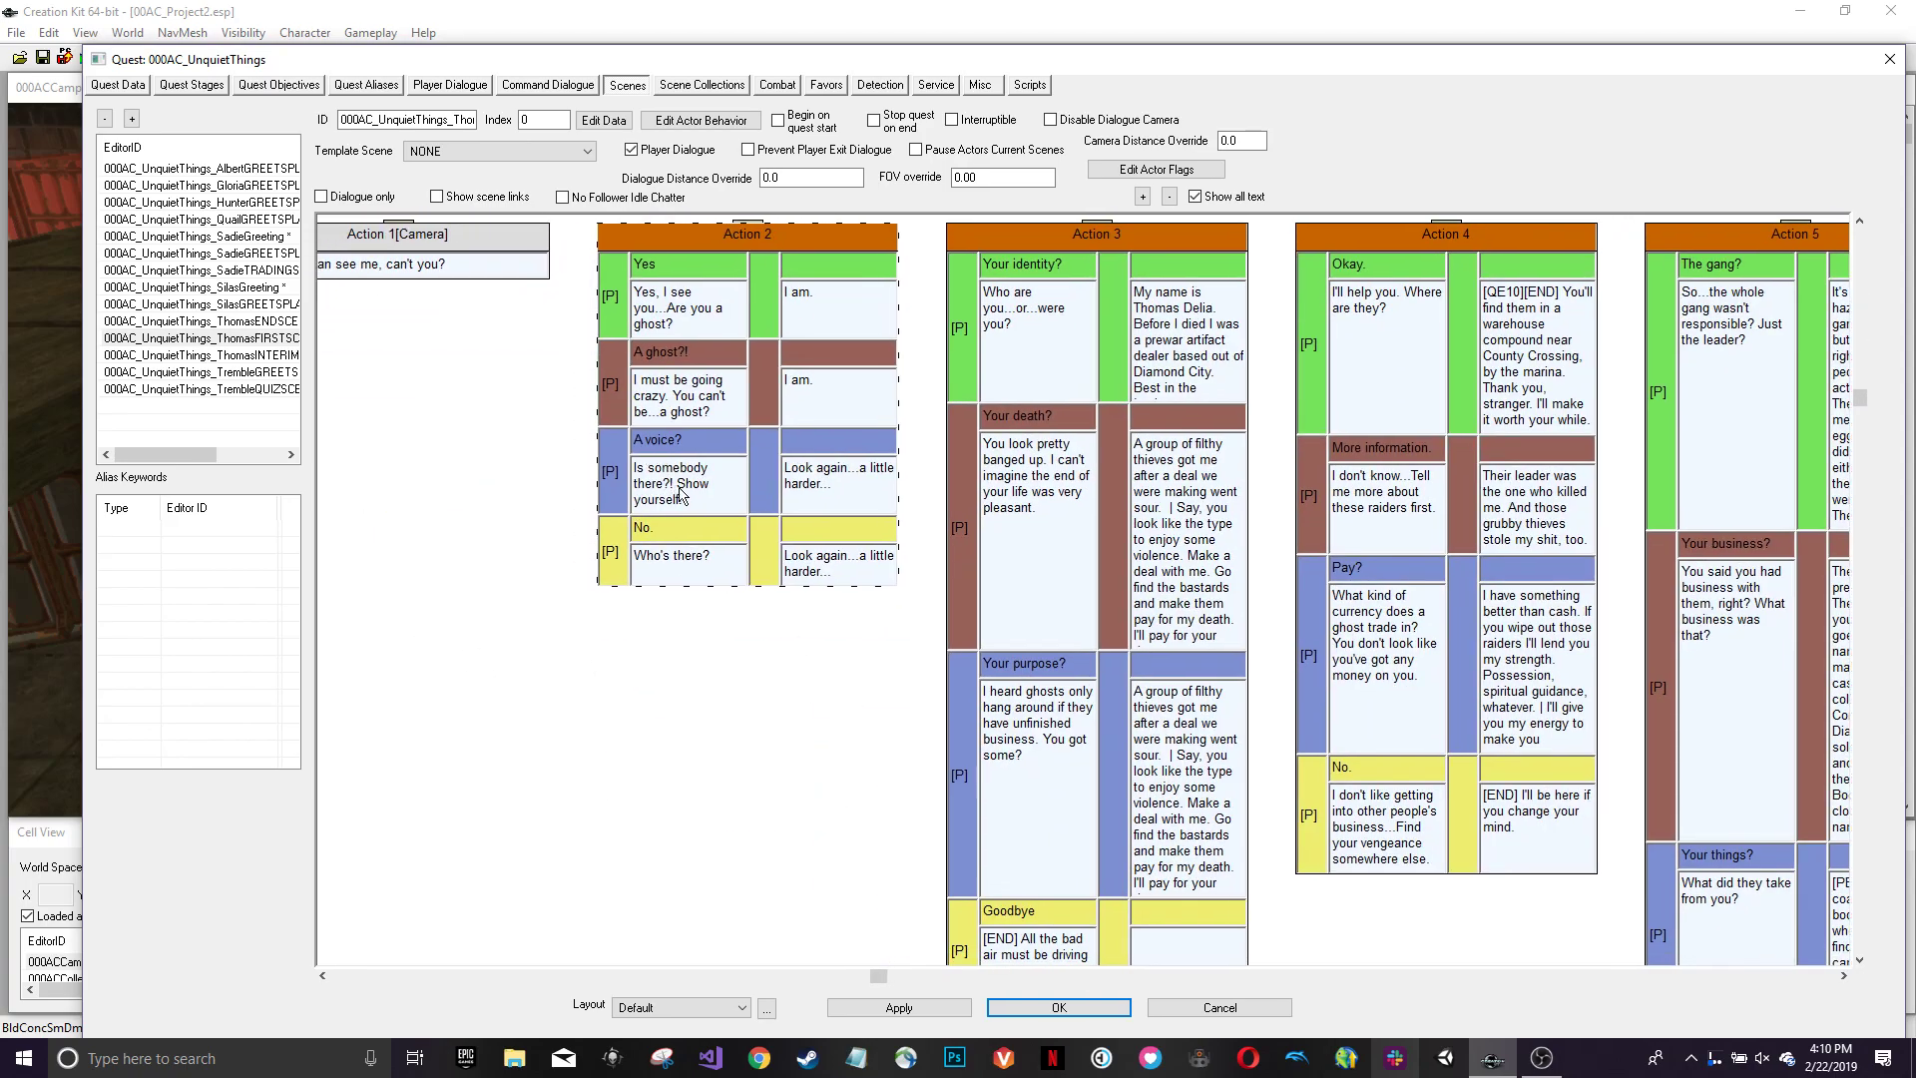
- Inspect the Start Scene settings of the "Look again...a little harder..." reply to "A voice?" and close its topic info
double_click(821, 475)
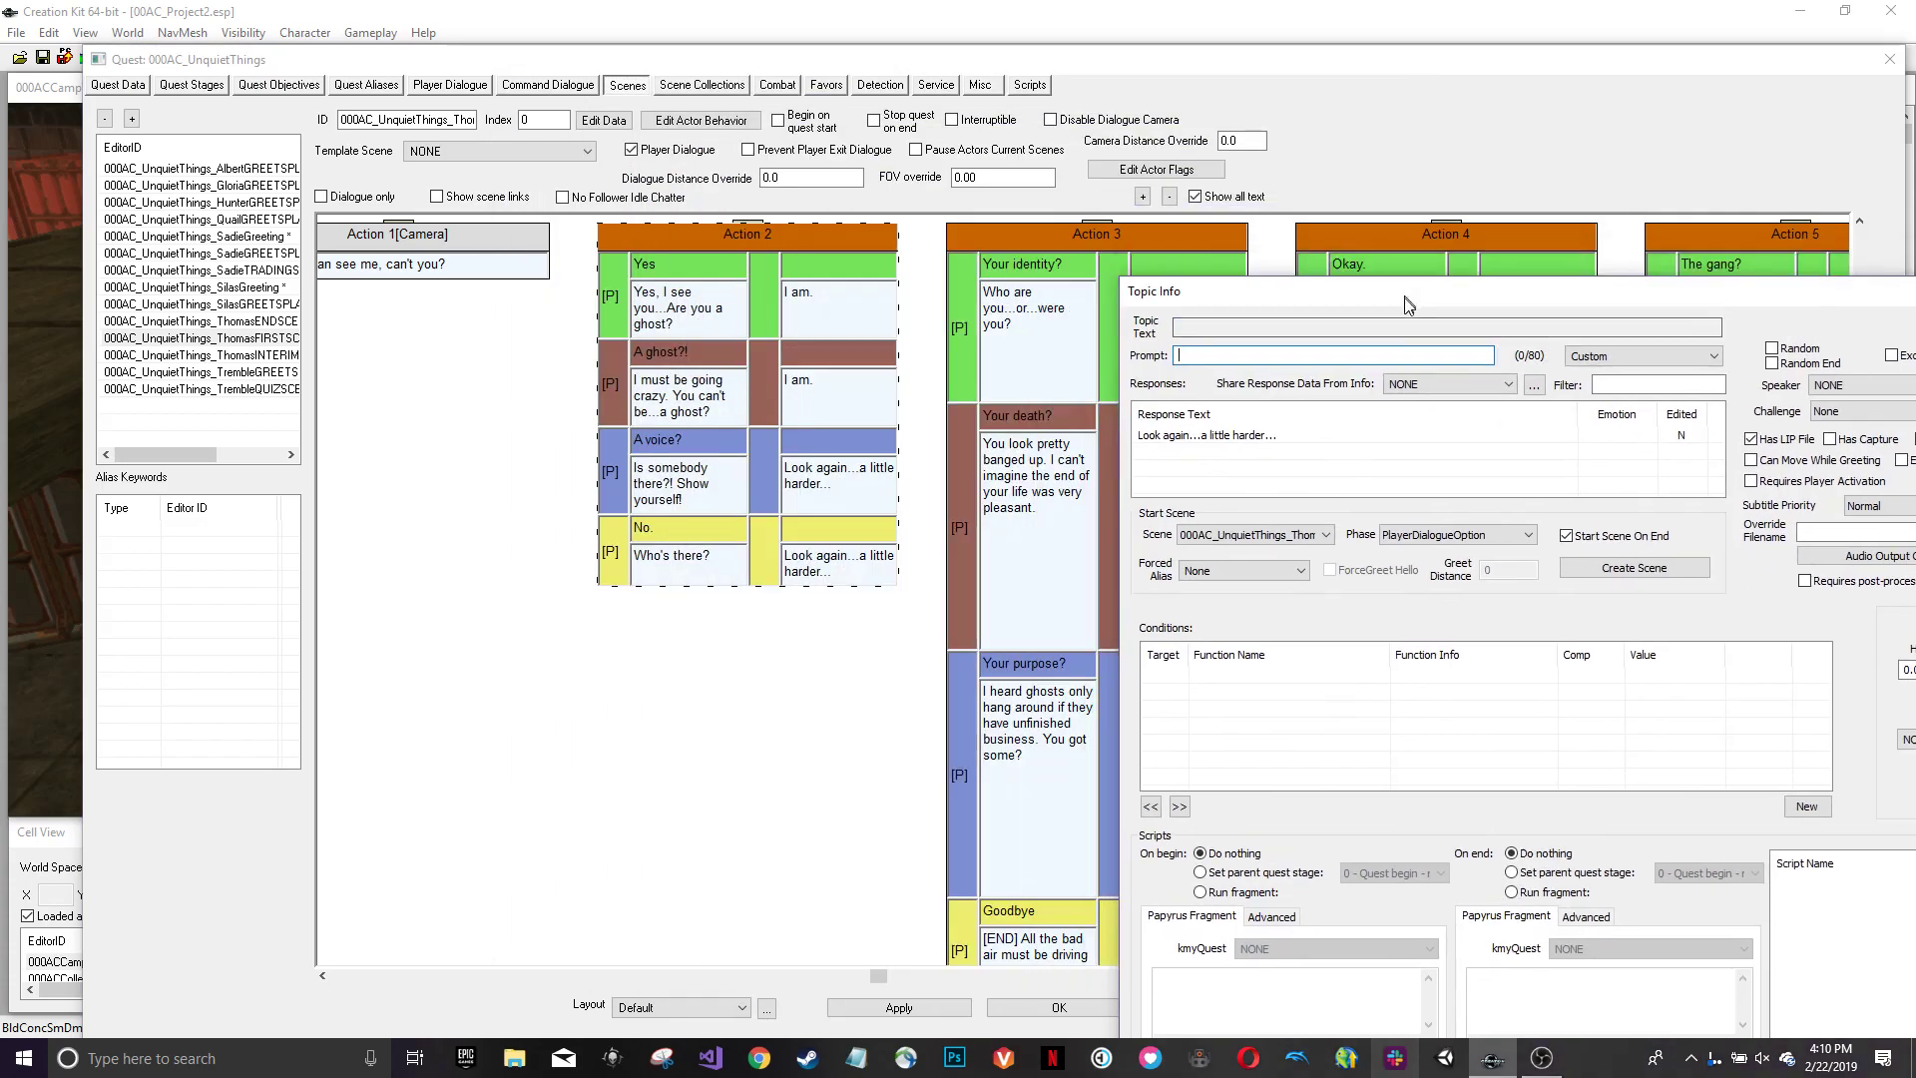
left_click_drag(789, 96, 1374, 326)
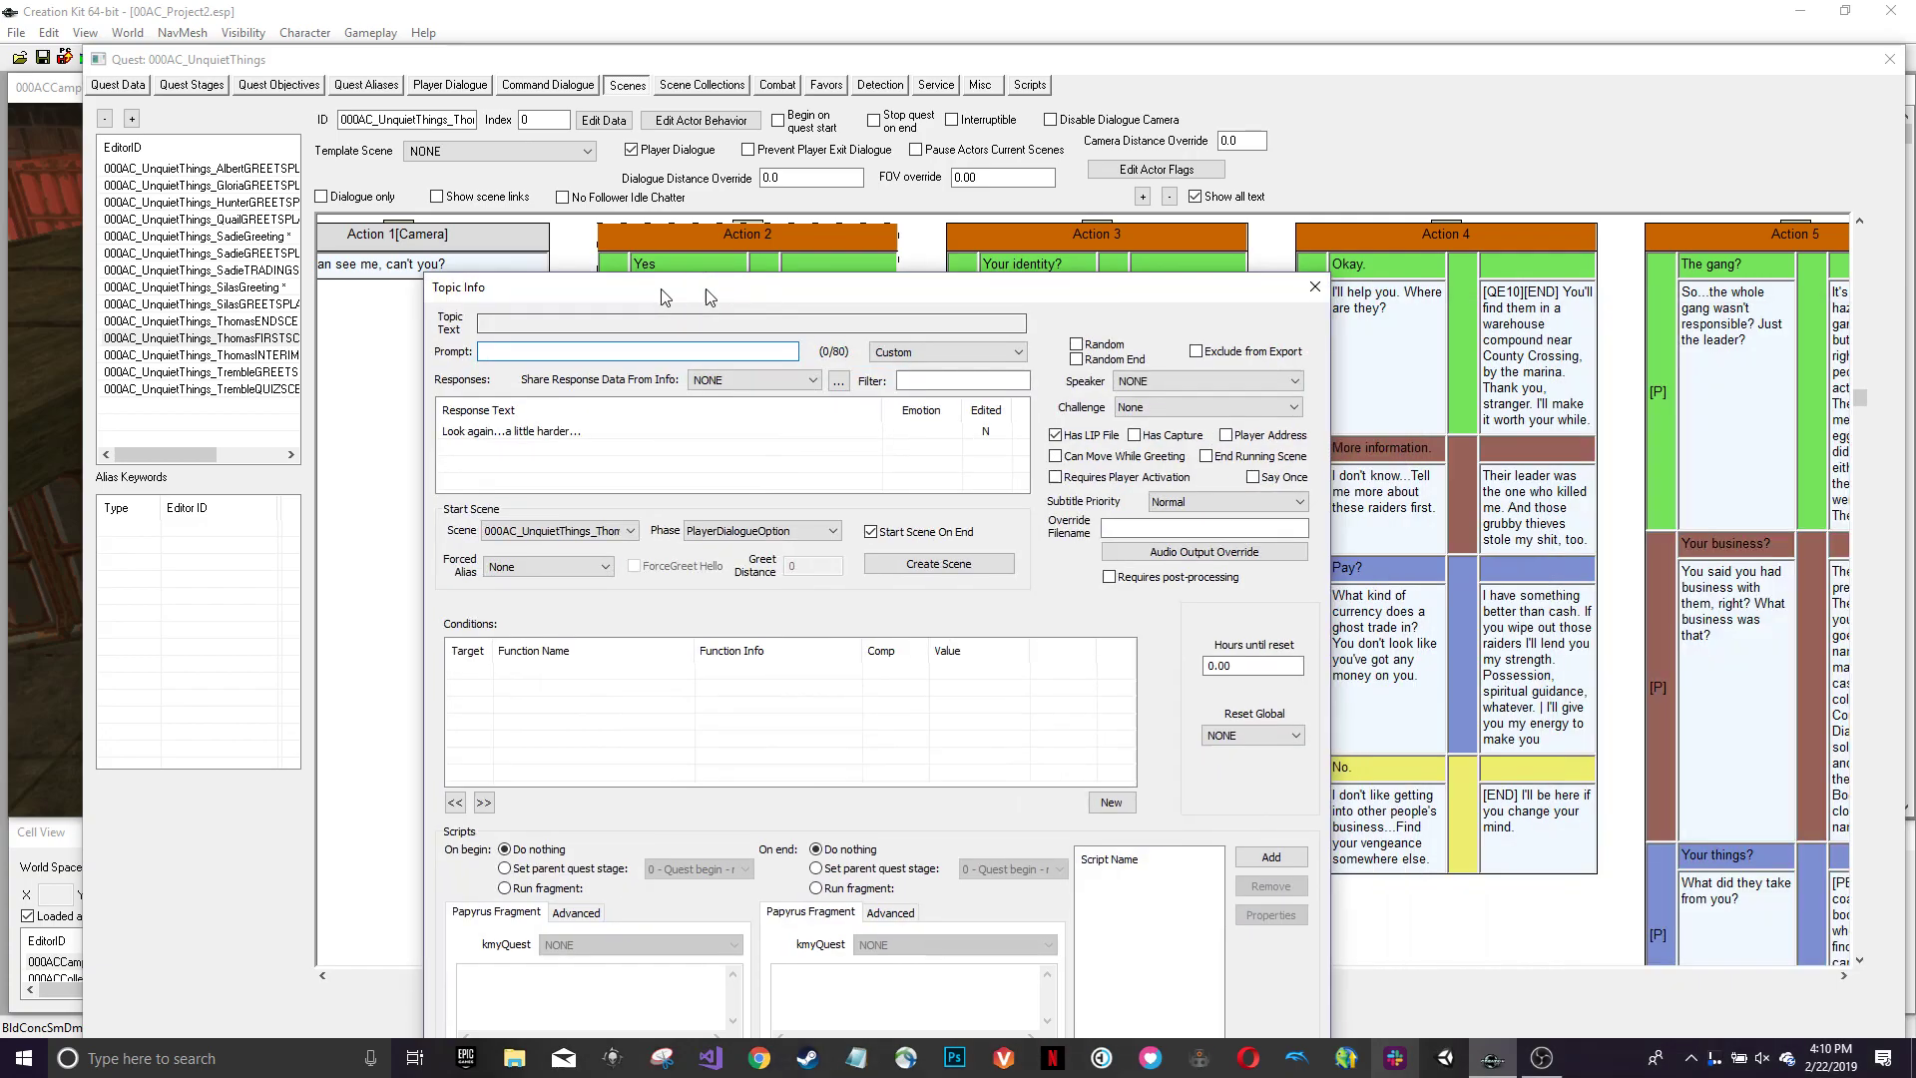
left_click_drag(1376, 320, 608, 288)
left_click(1221, 292)
- Check the topic info of the "Your death?" reply in Action 3, close it and examine Actions 4 and 5
middle_click_drag(887, 734, 652, 754)
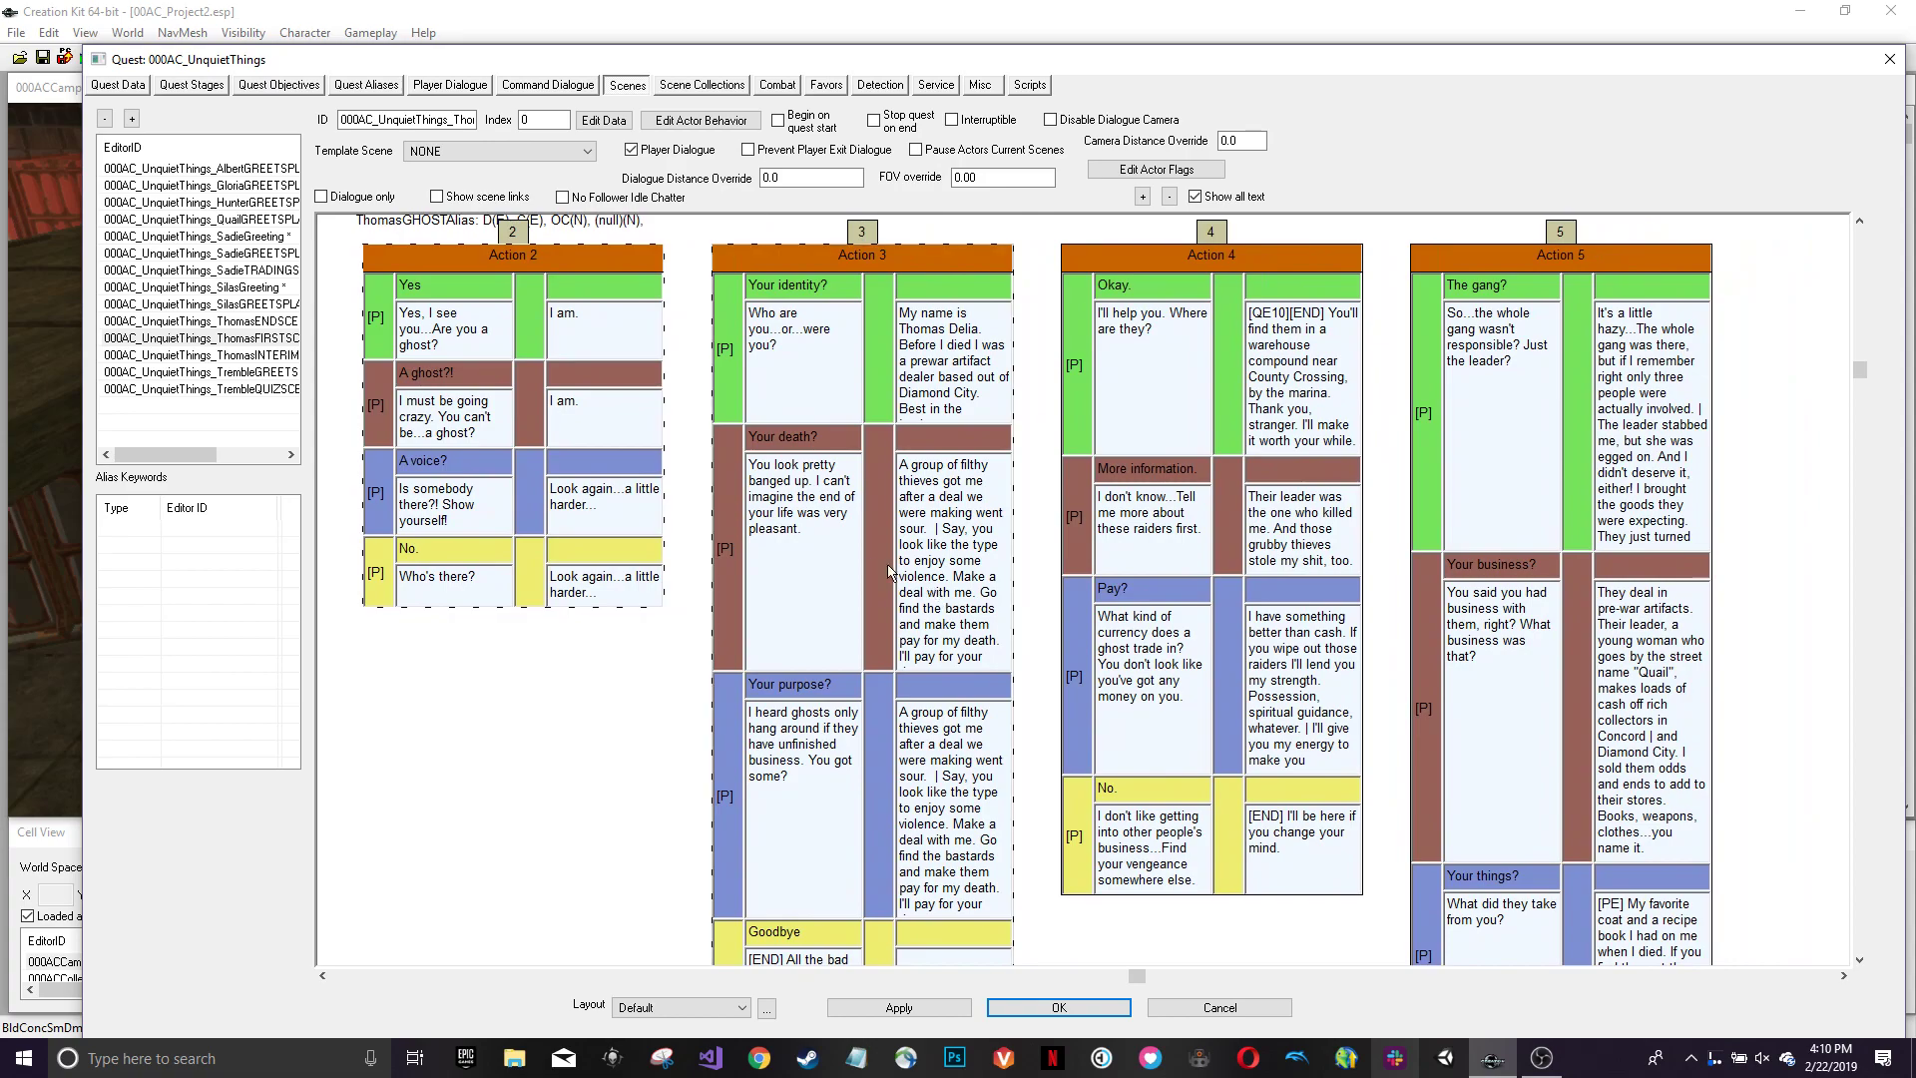
left_click(952, 517)
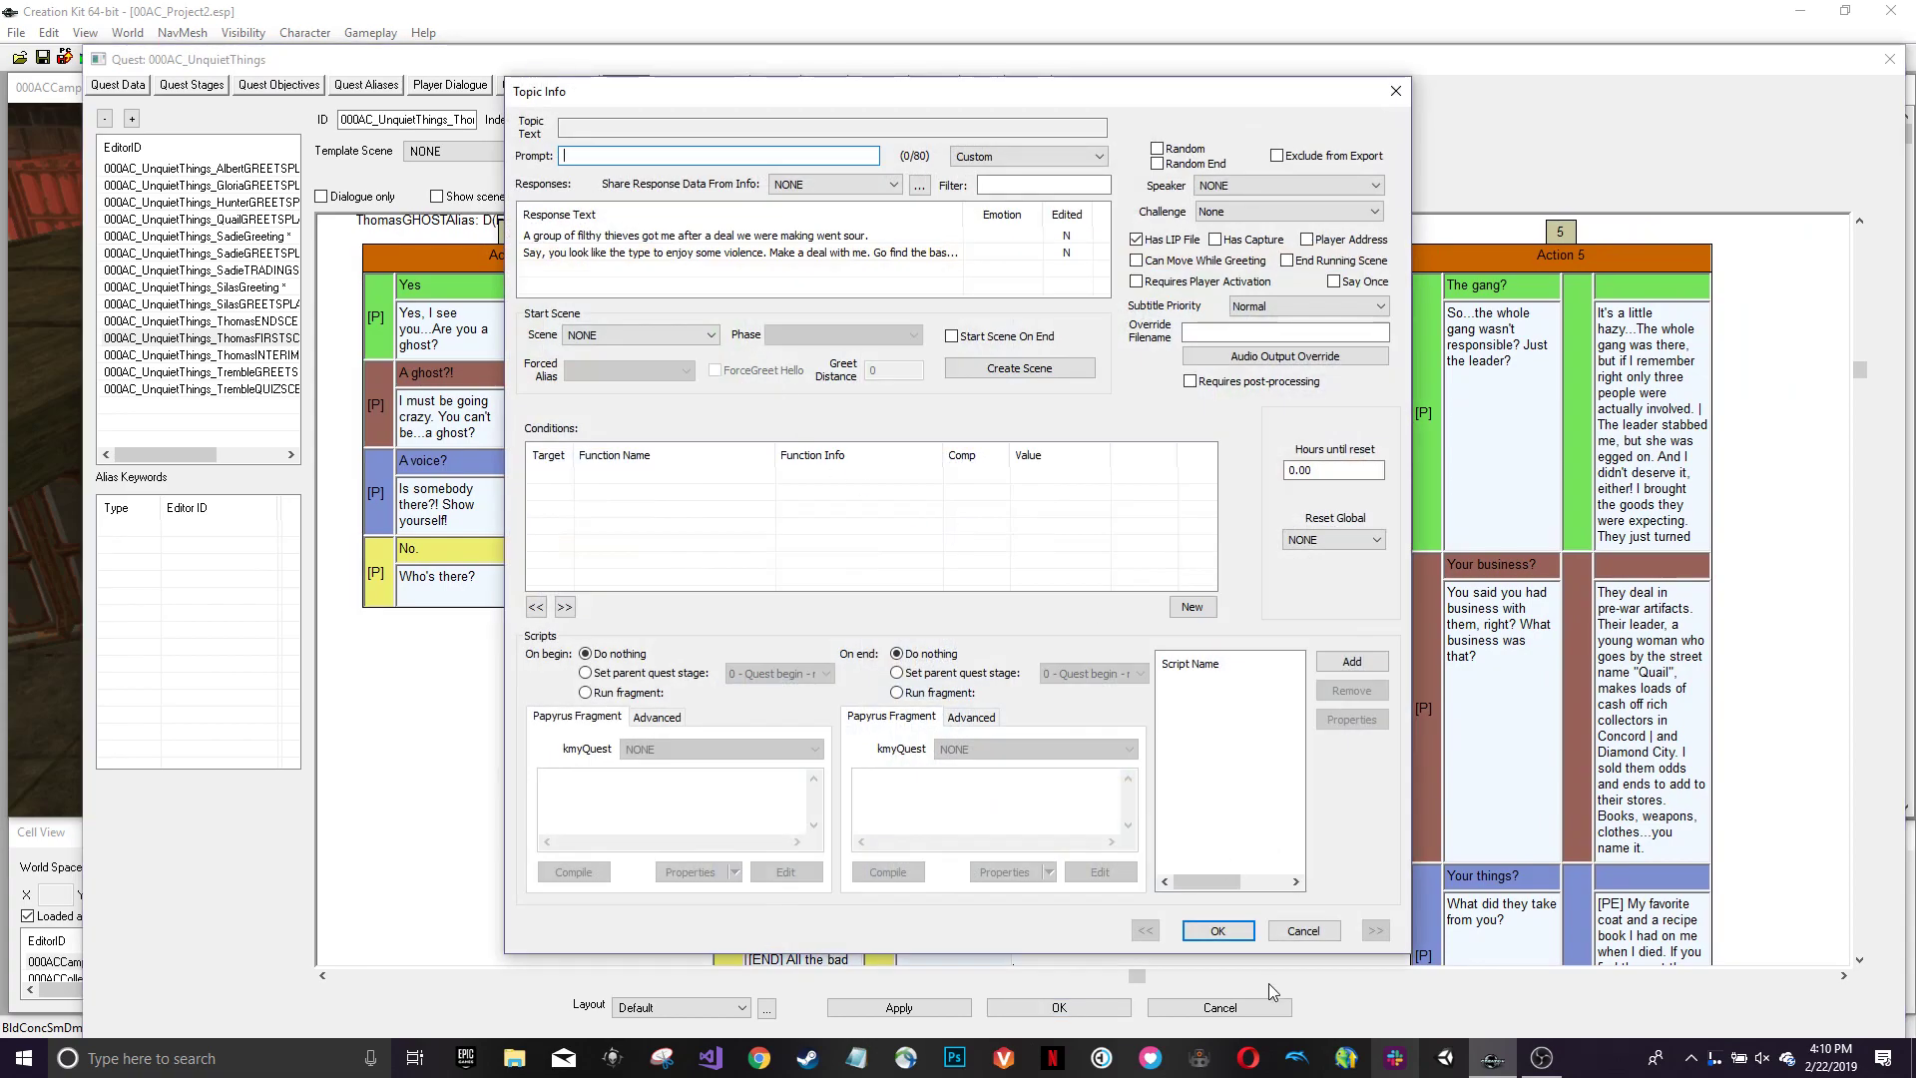
left_click(1218, 931)
left_click(1218, 932)
scroll(1307, 759, "down", 1)
left_click_drag(1270, 820, 1120, 691)
left_click_drag(1084, 835, 1058, 889)
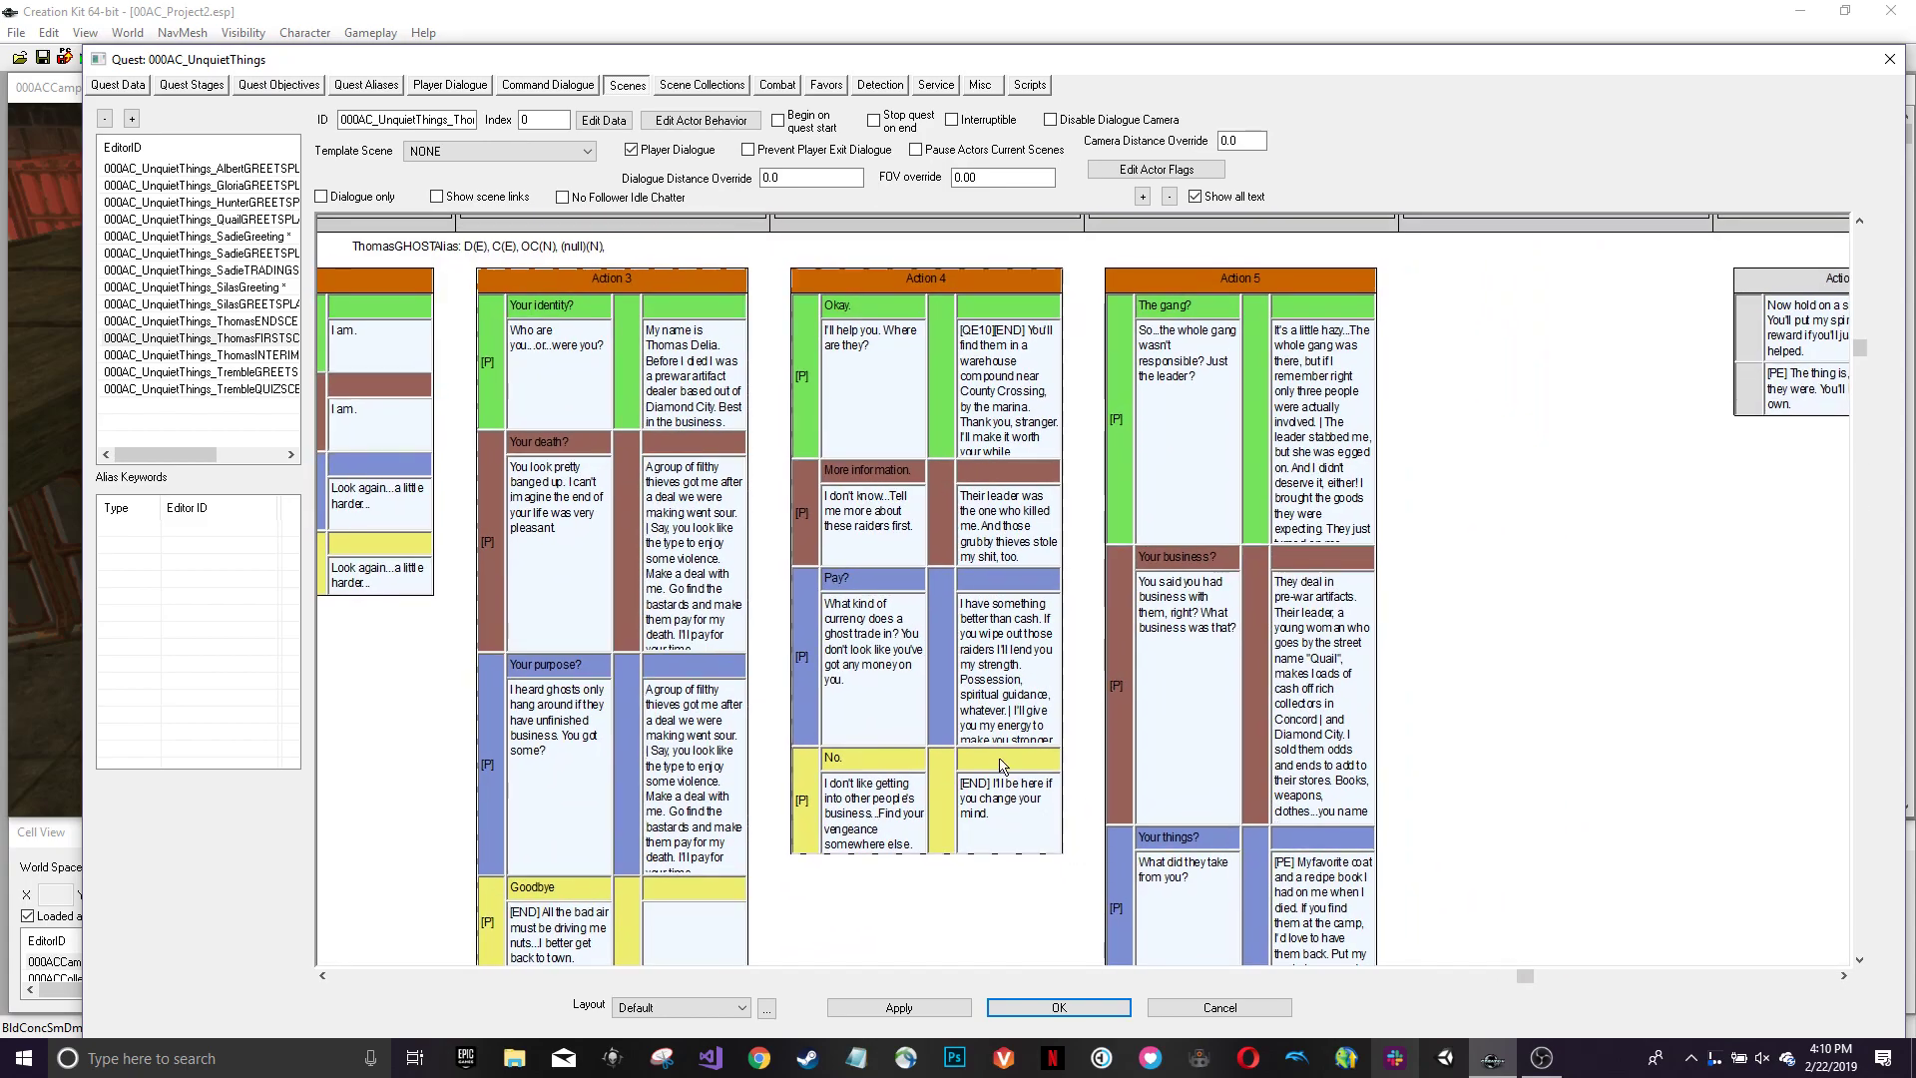
- Inspect the Start Scene settings of the "Pay?" reply in Action 4 and close its topic info
double_click(996, 666)
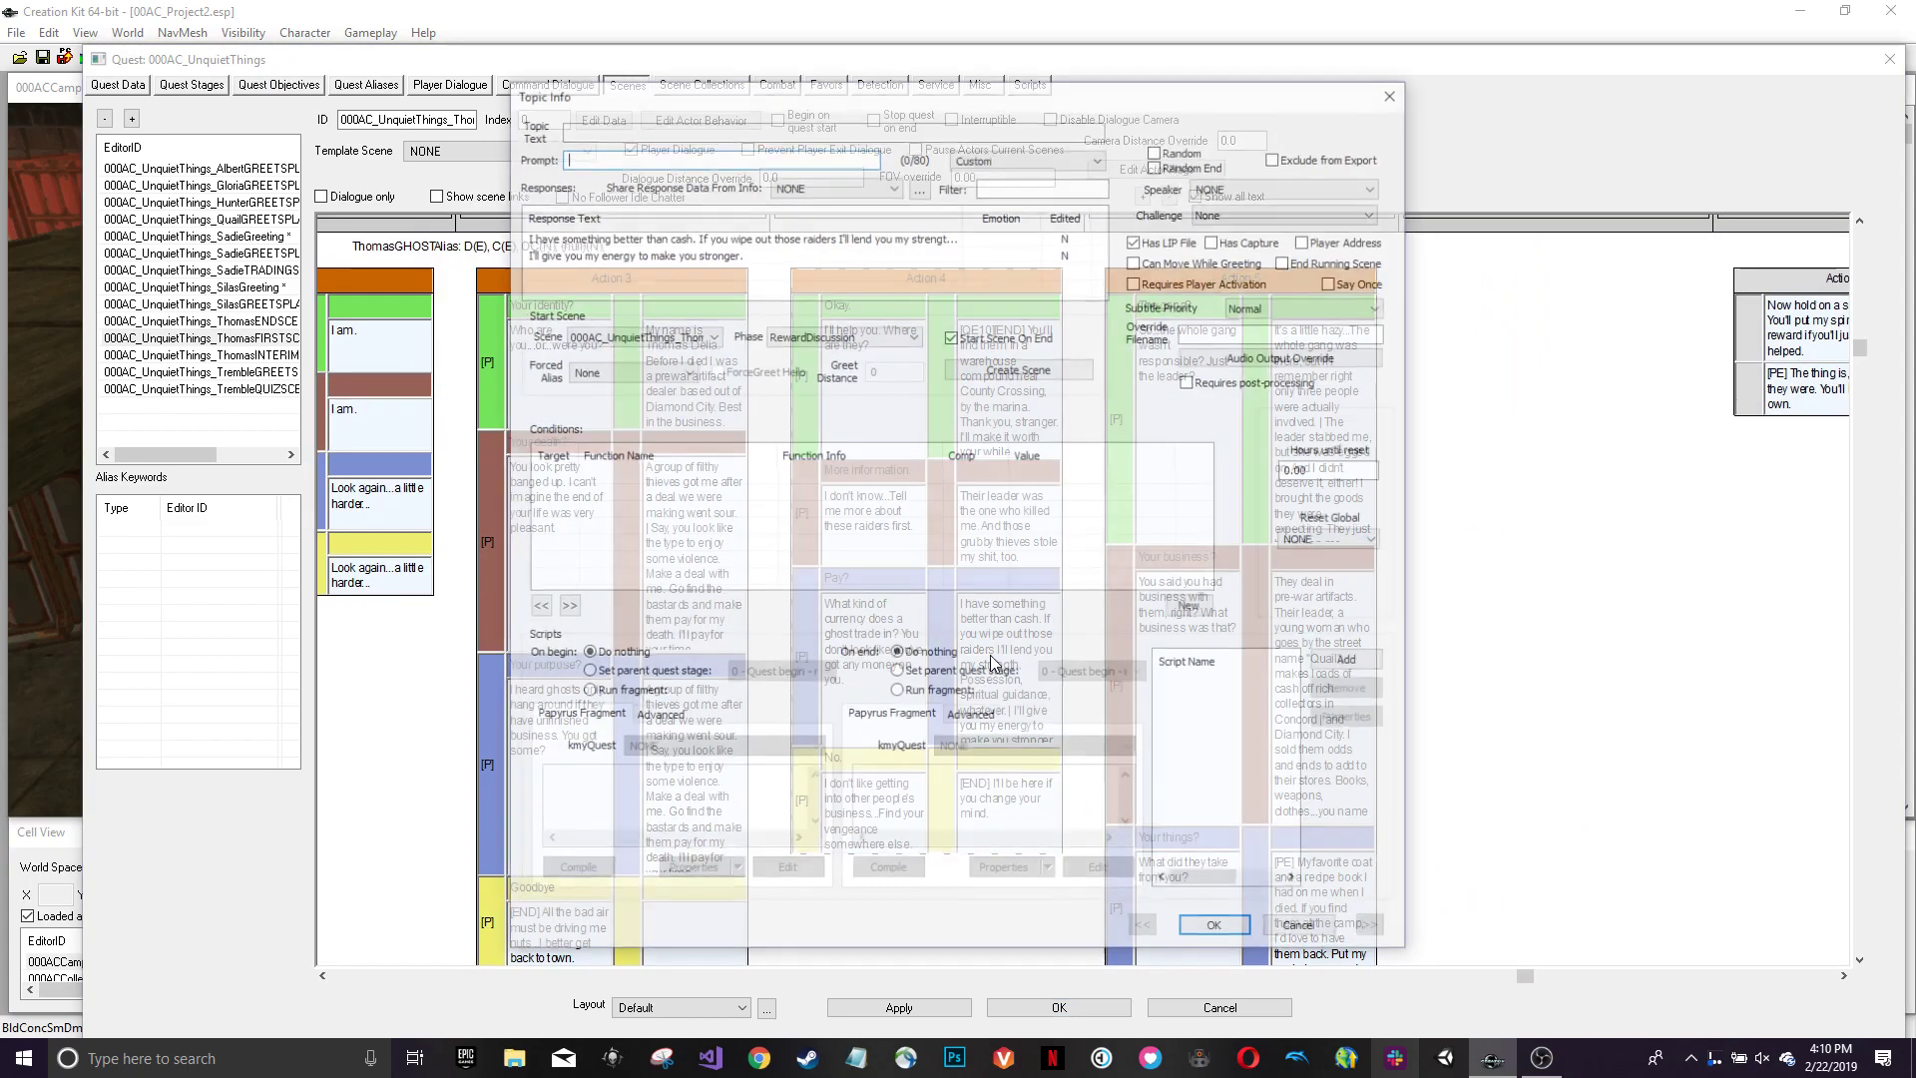
left_click_drag(946, 82, 1547, 370)
left_click_drag(1342, 392, 796, 455)
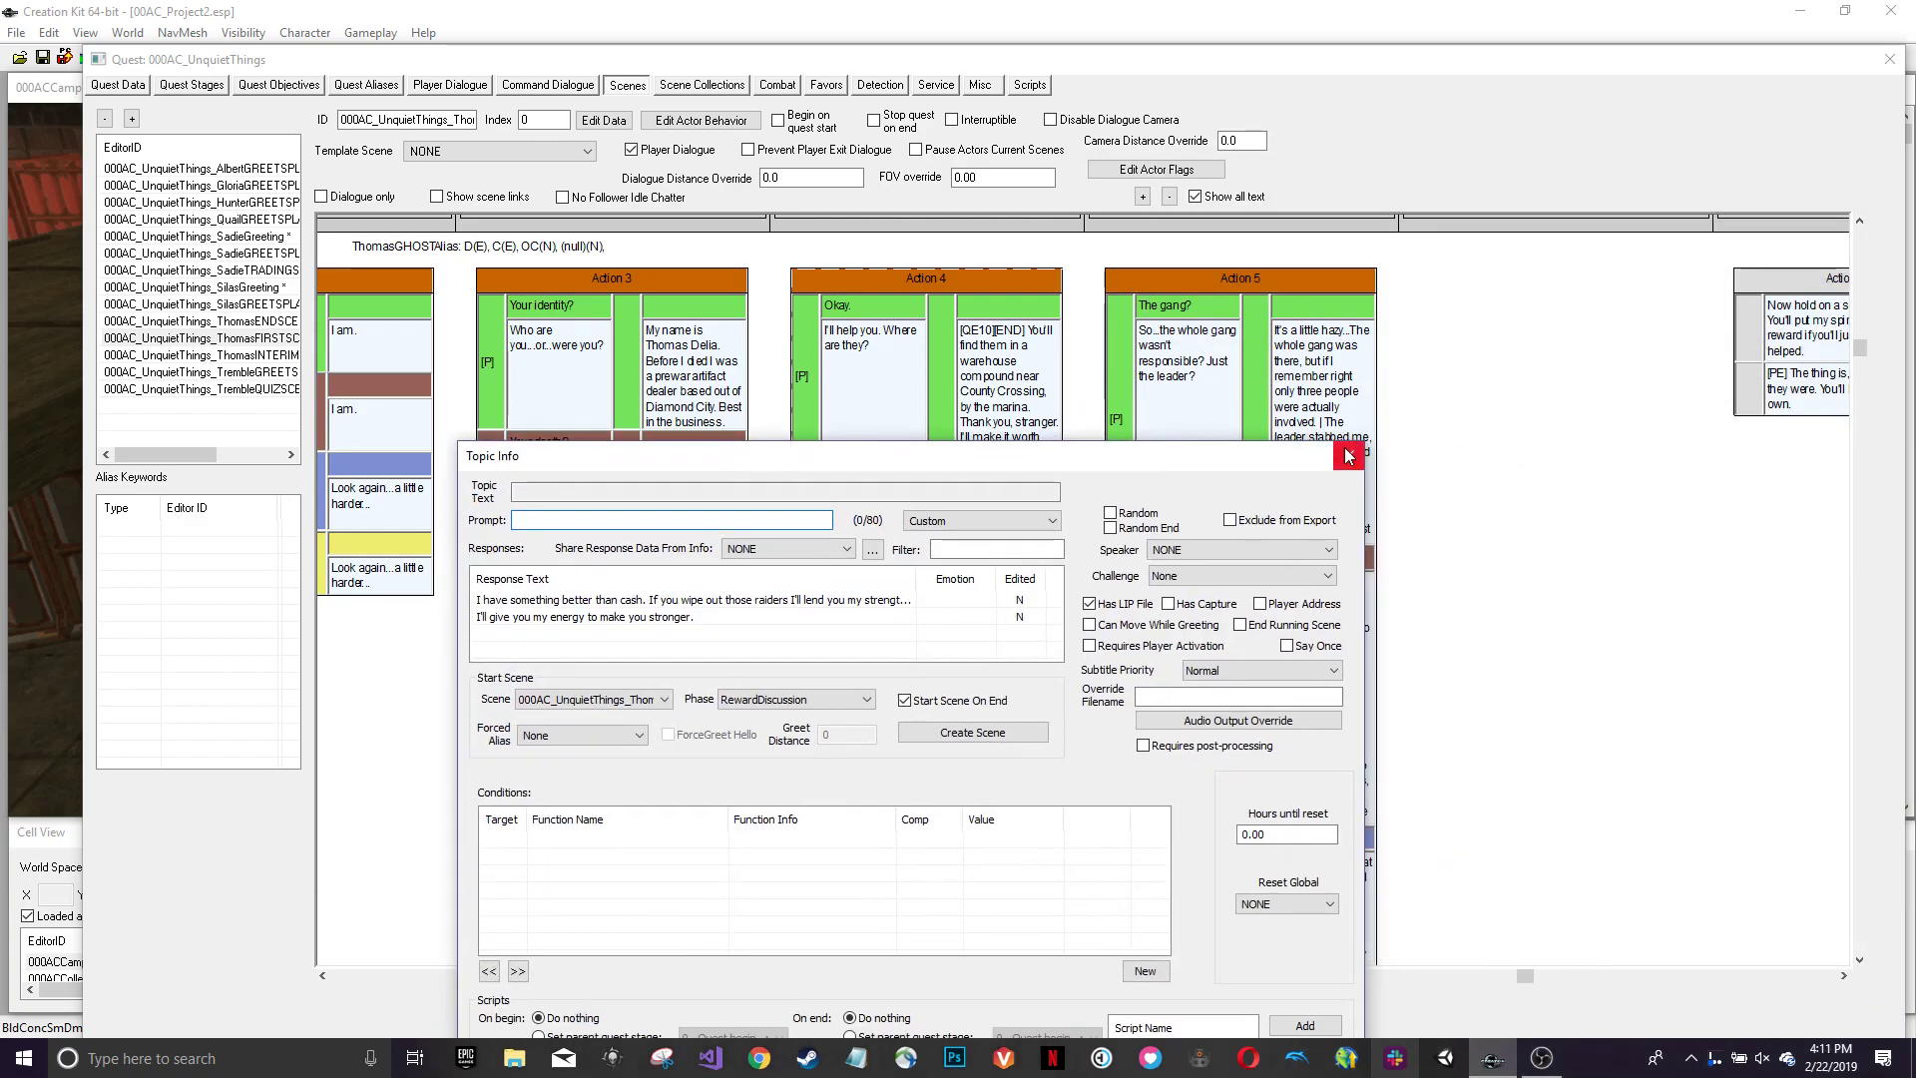
left_click(1348, 455)
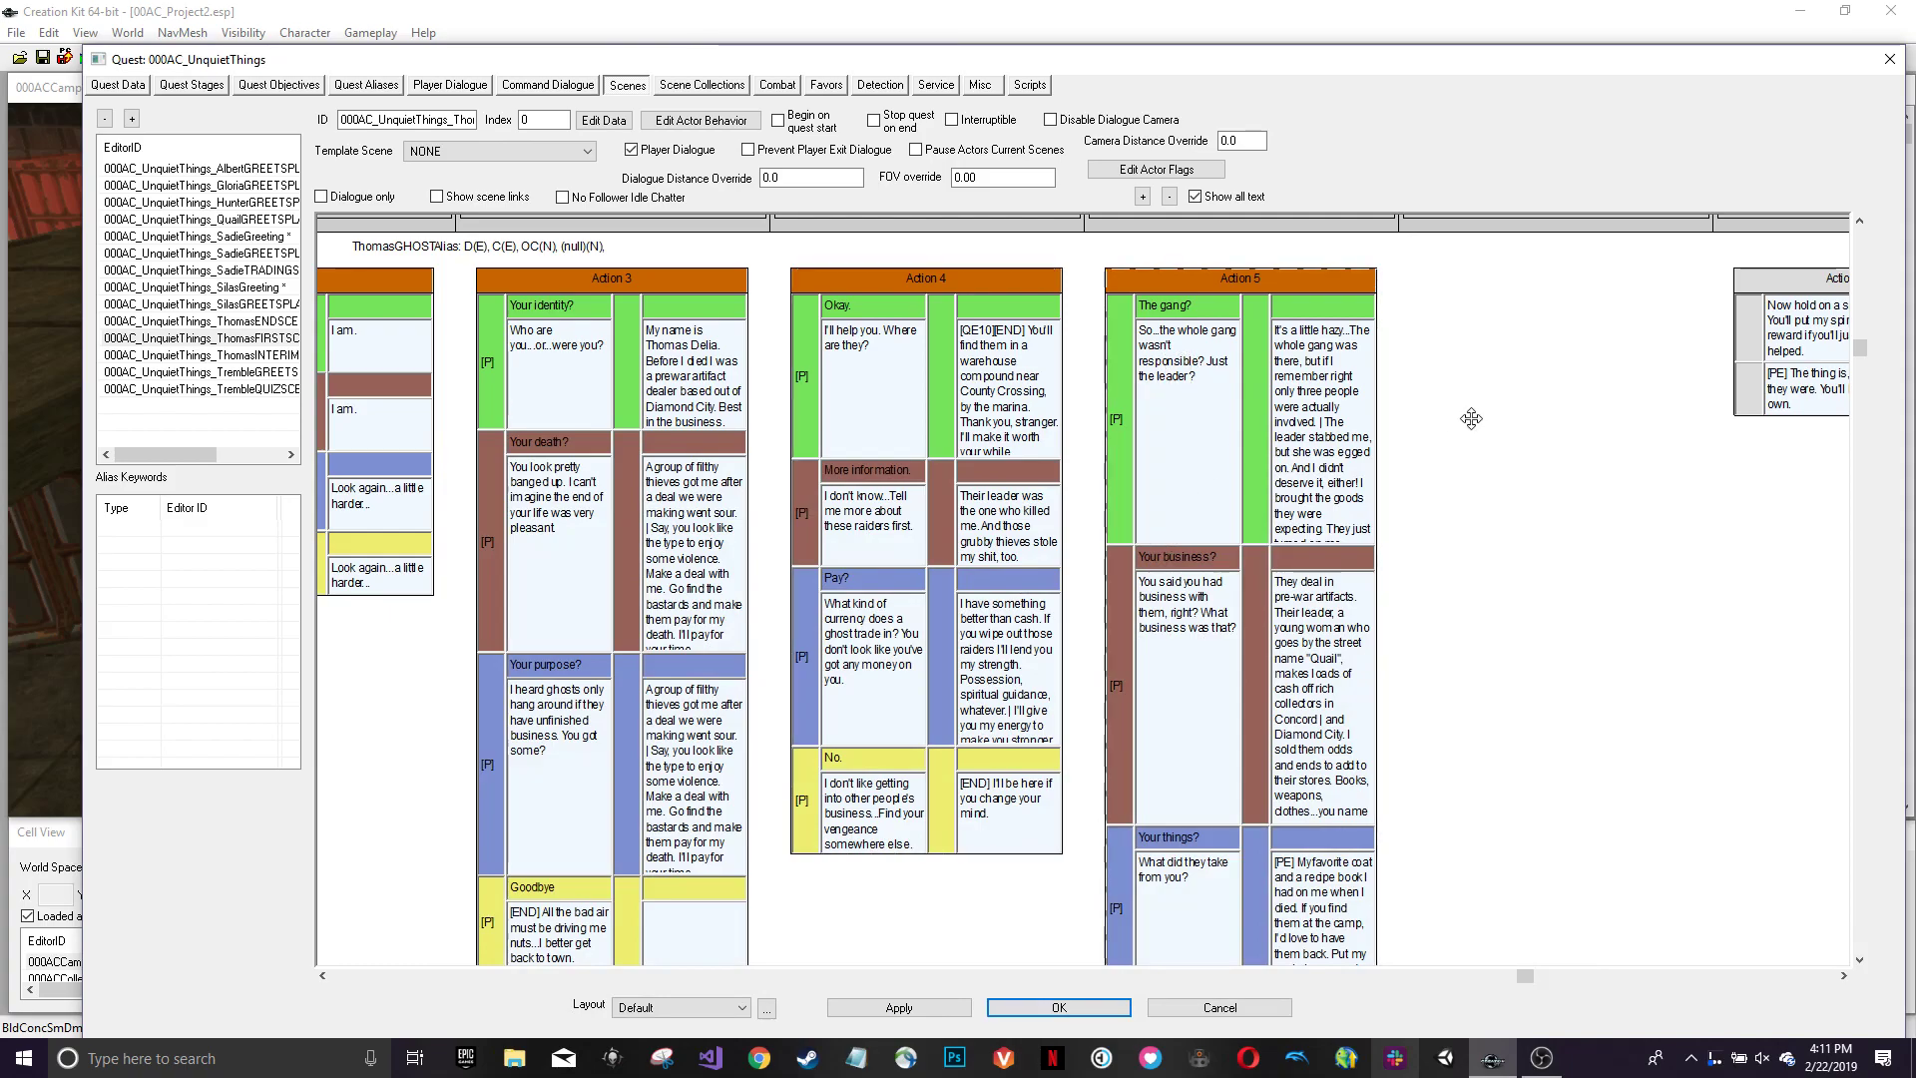
- Check the topic info of the "That's enough." player line in Action 5 and close it unchanged
scroll(1458, 564, "up", 1)
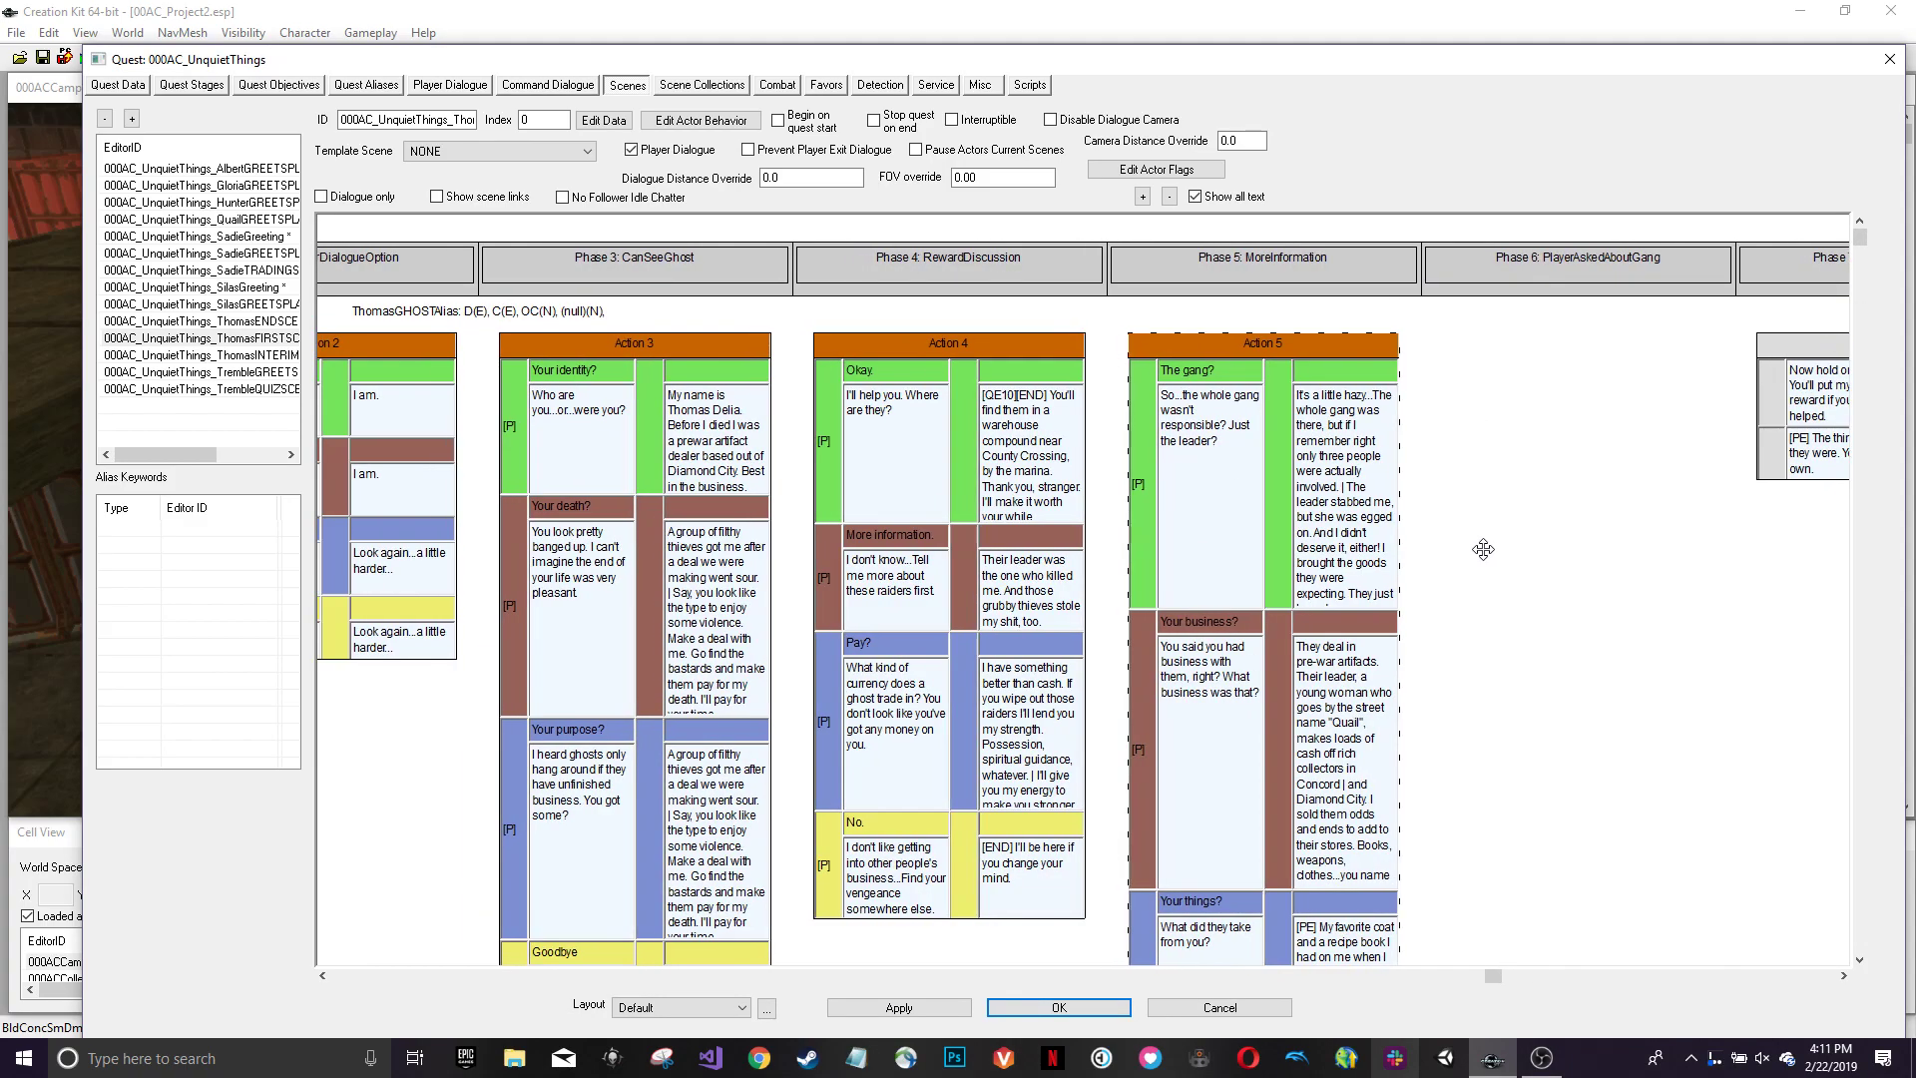
scroll(1463, 419, "down", 1)
scroll(1394, 394, "down", 6)
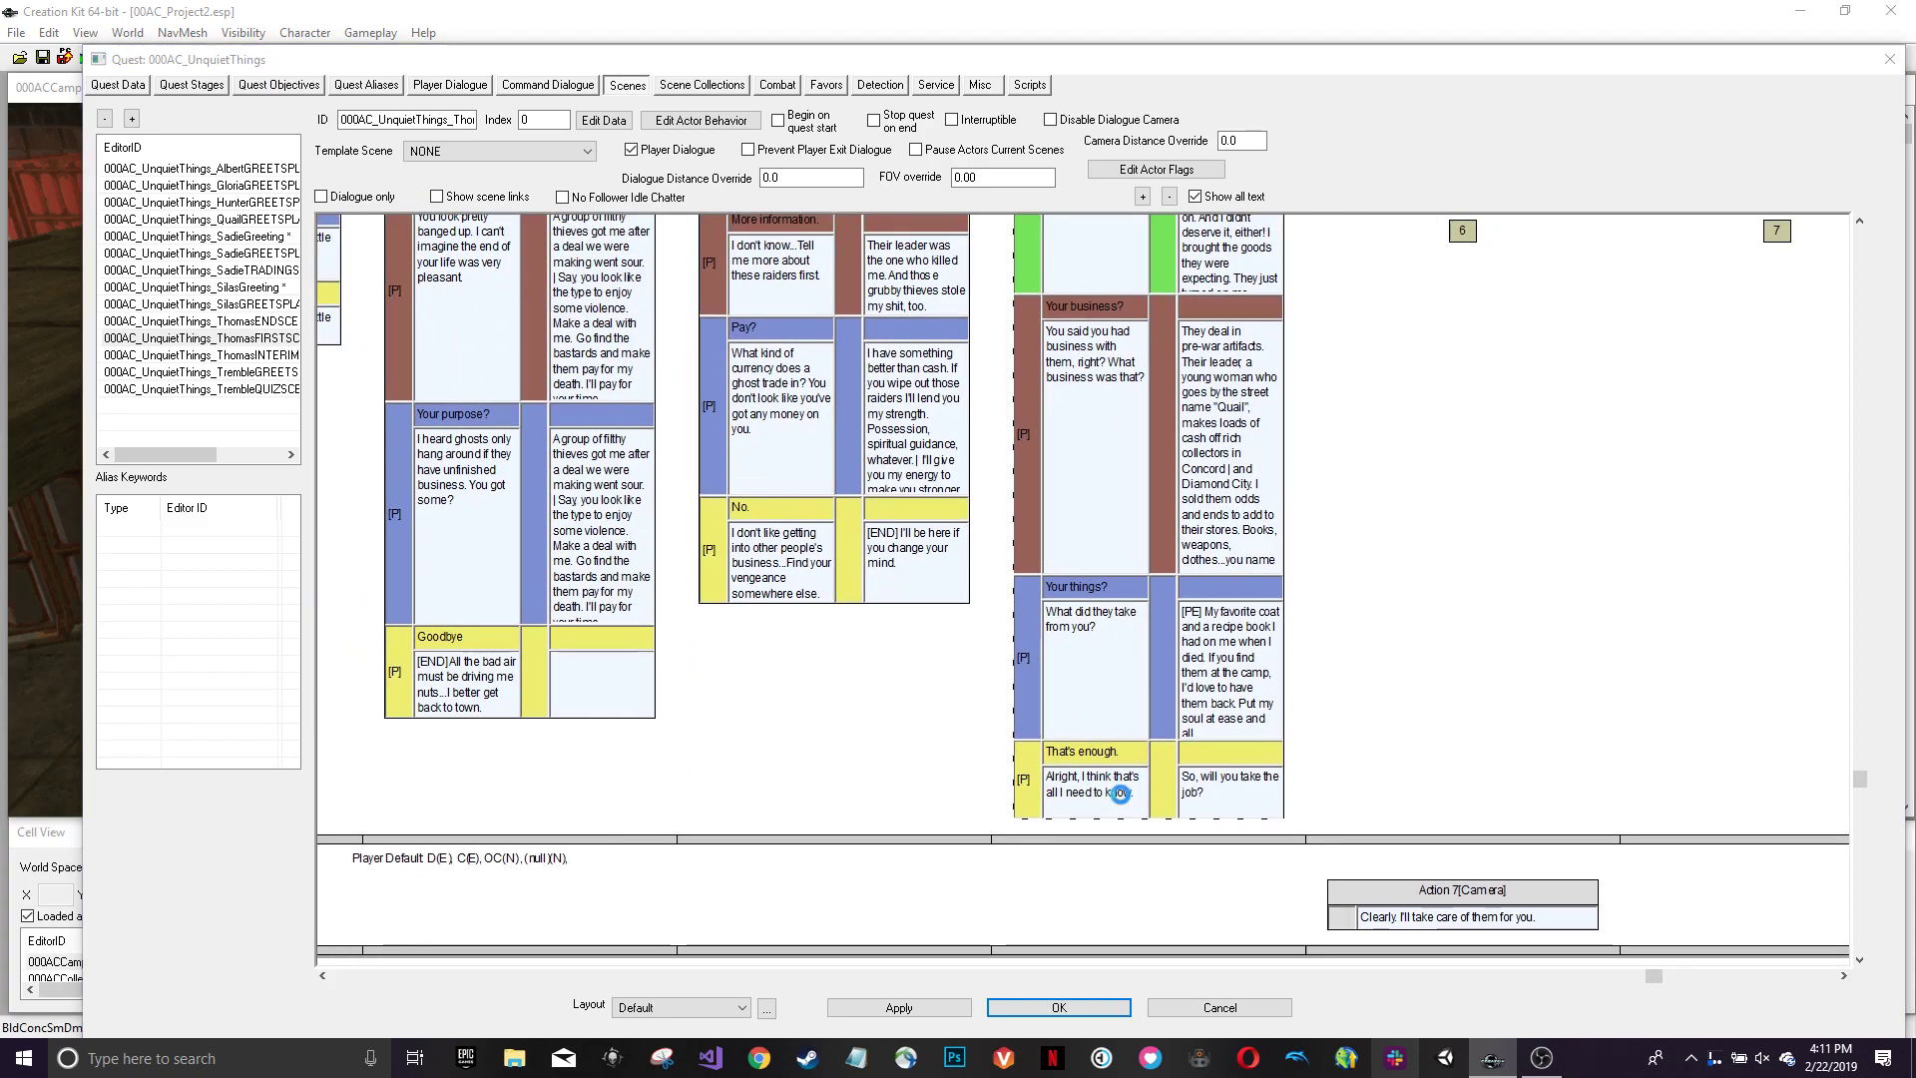
double_click(1113, 790)
left_click(1395, 91)
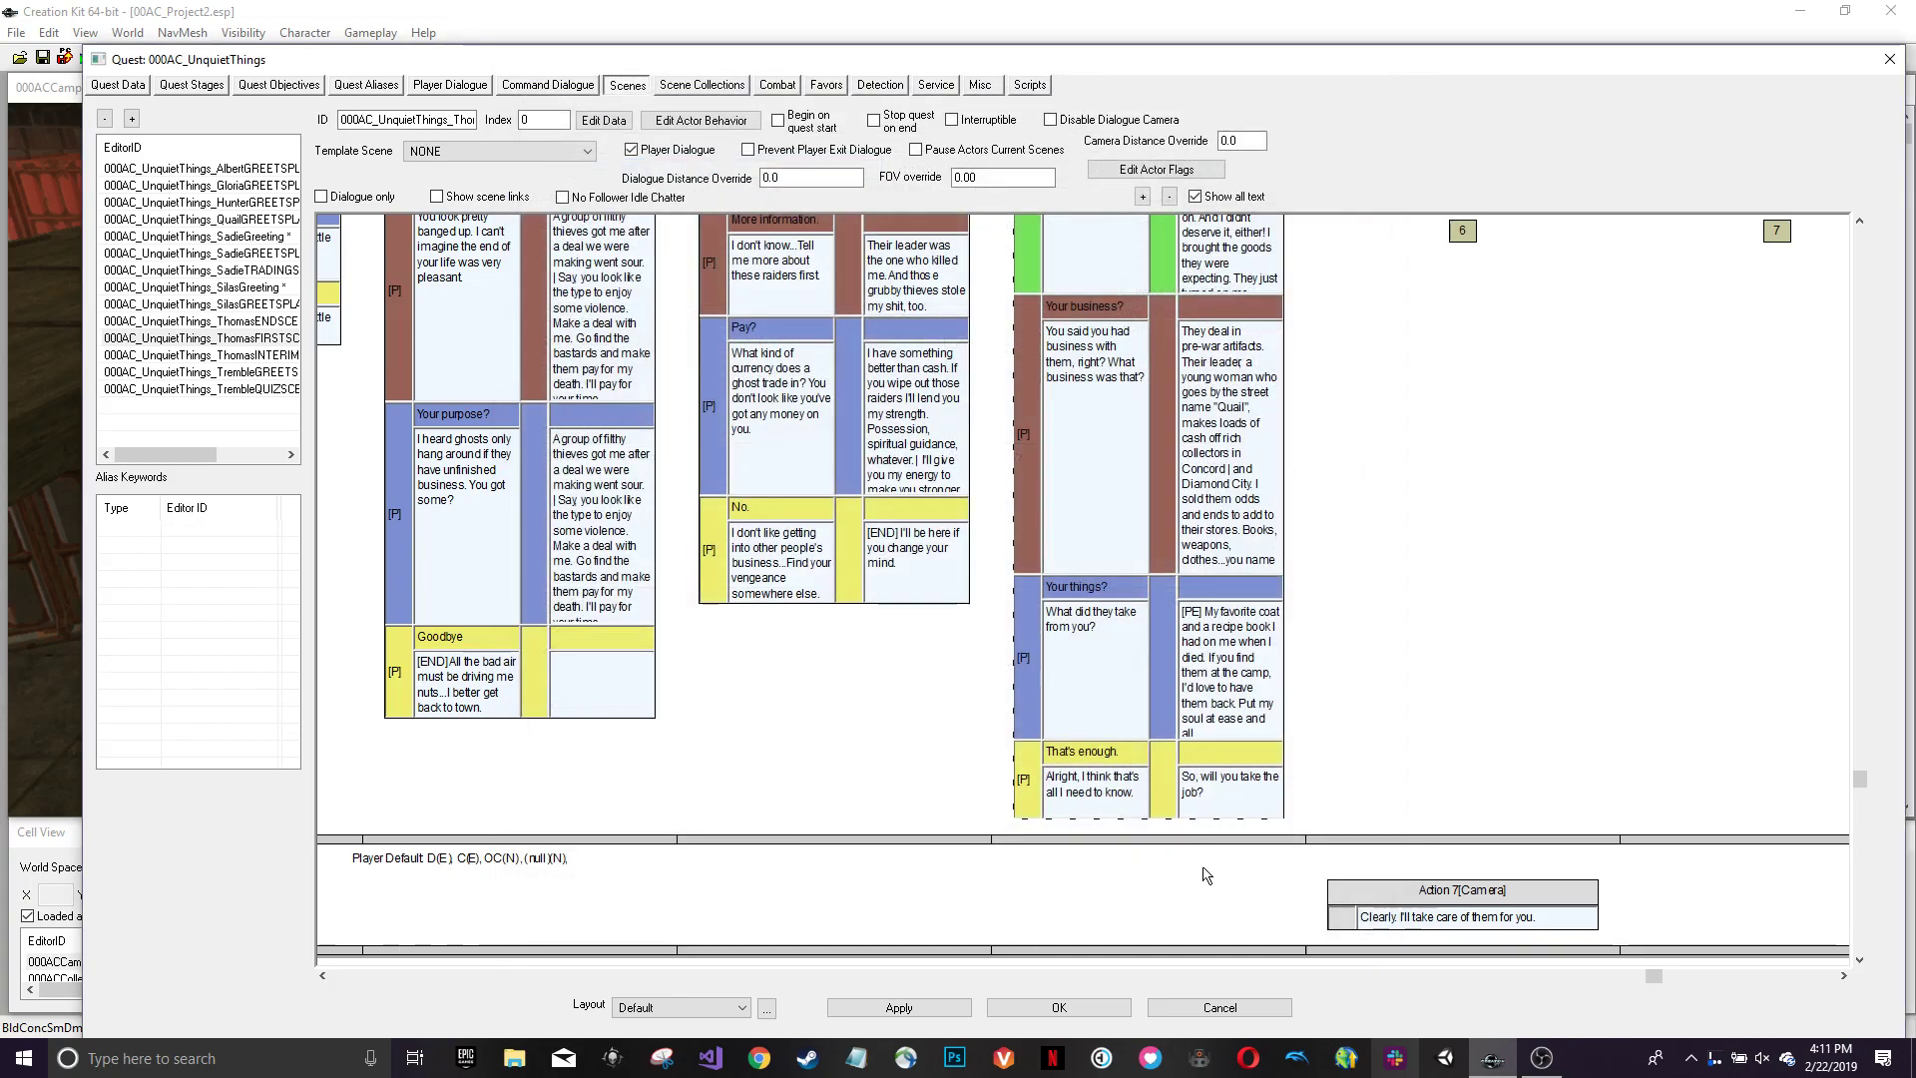
- Review the Start Scene phase choices for the "Your identity?" reply in Action 3, cancel unchanged and close the quest
left_click_drag(808, 632, 926, 842)
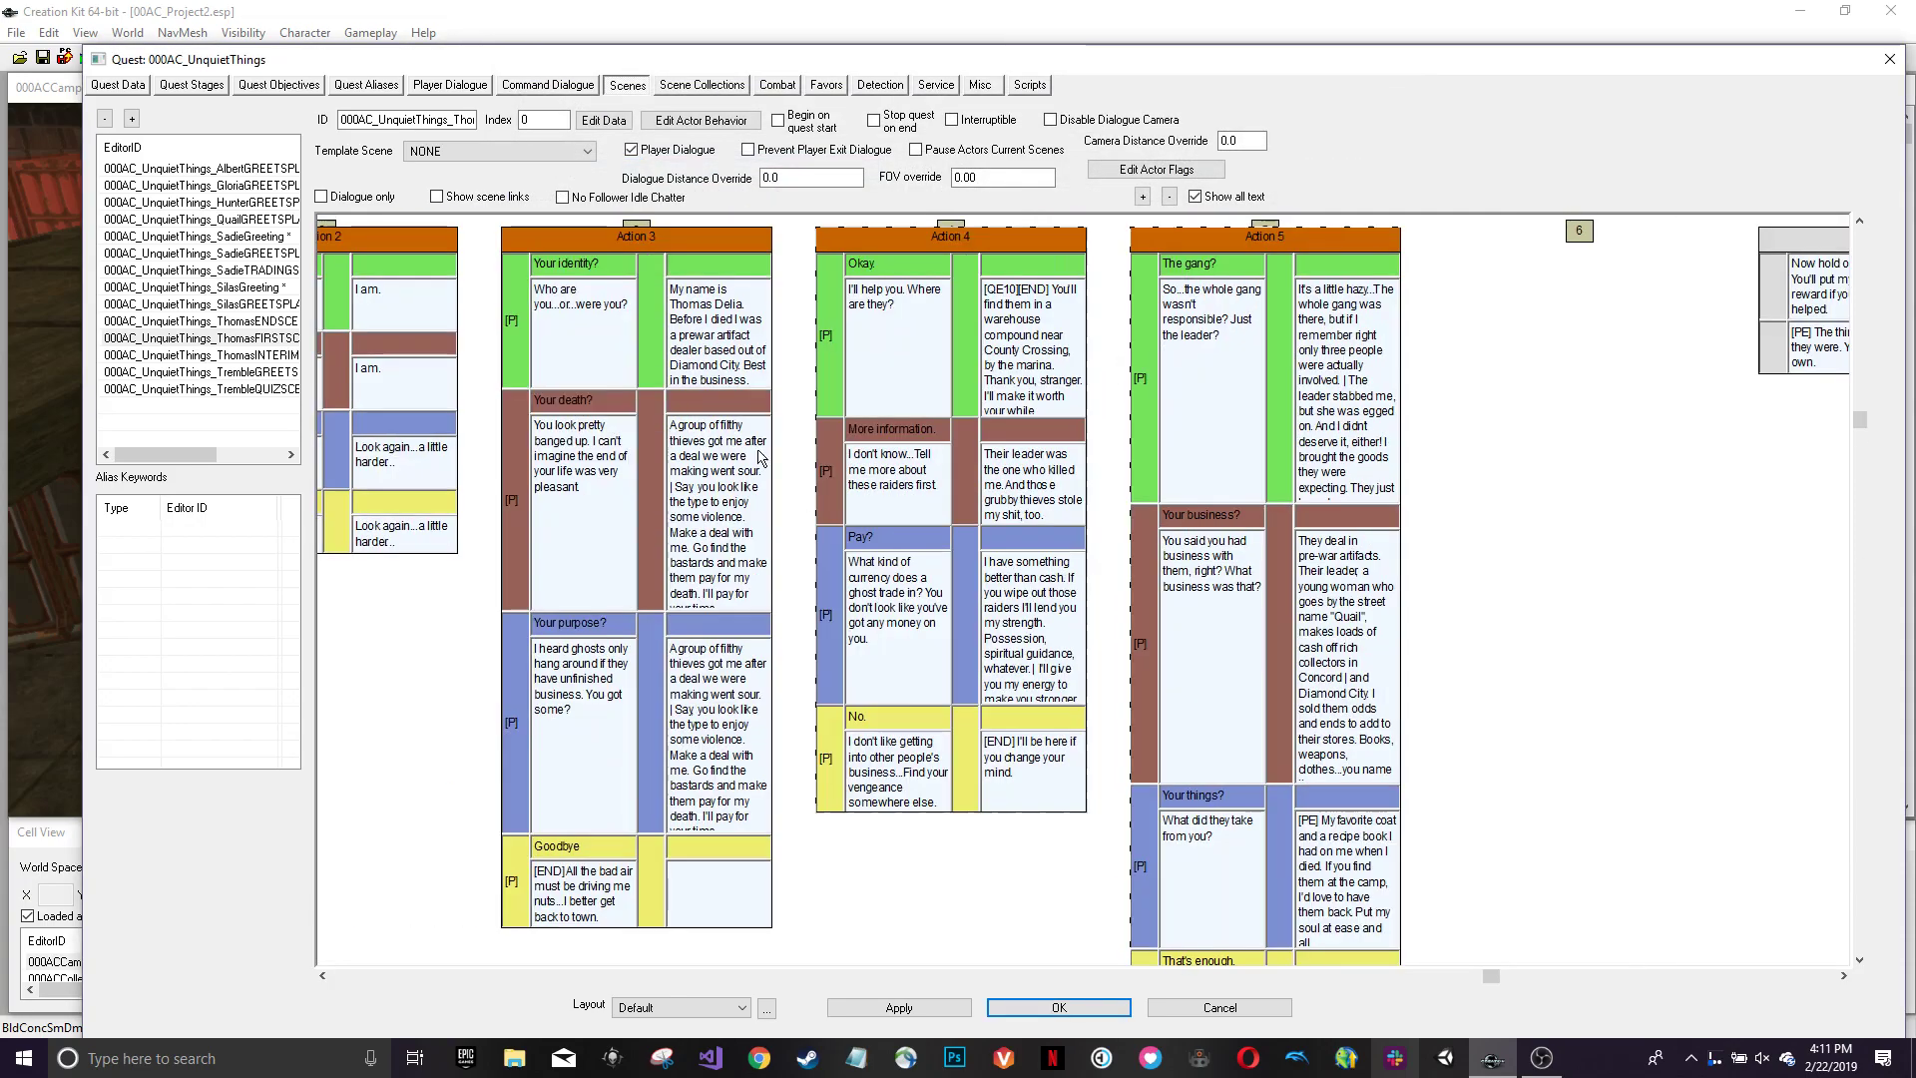
left_click_drag(792, 311, 794, 356)
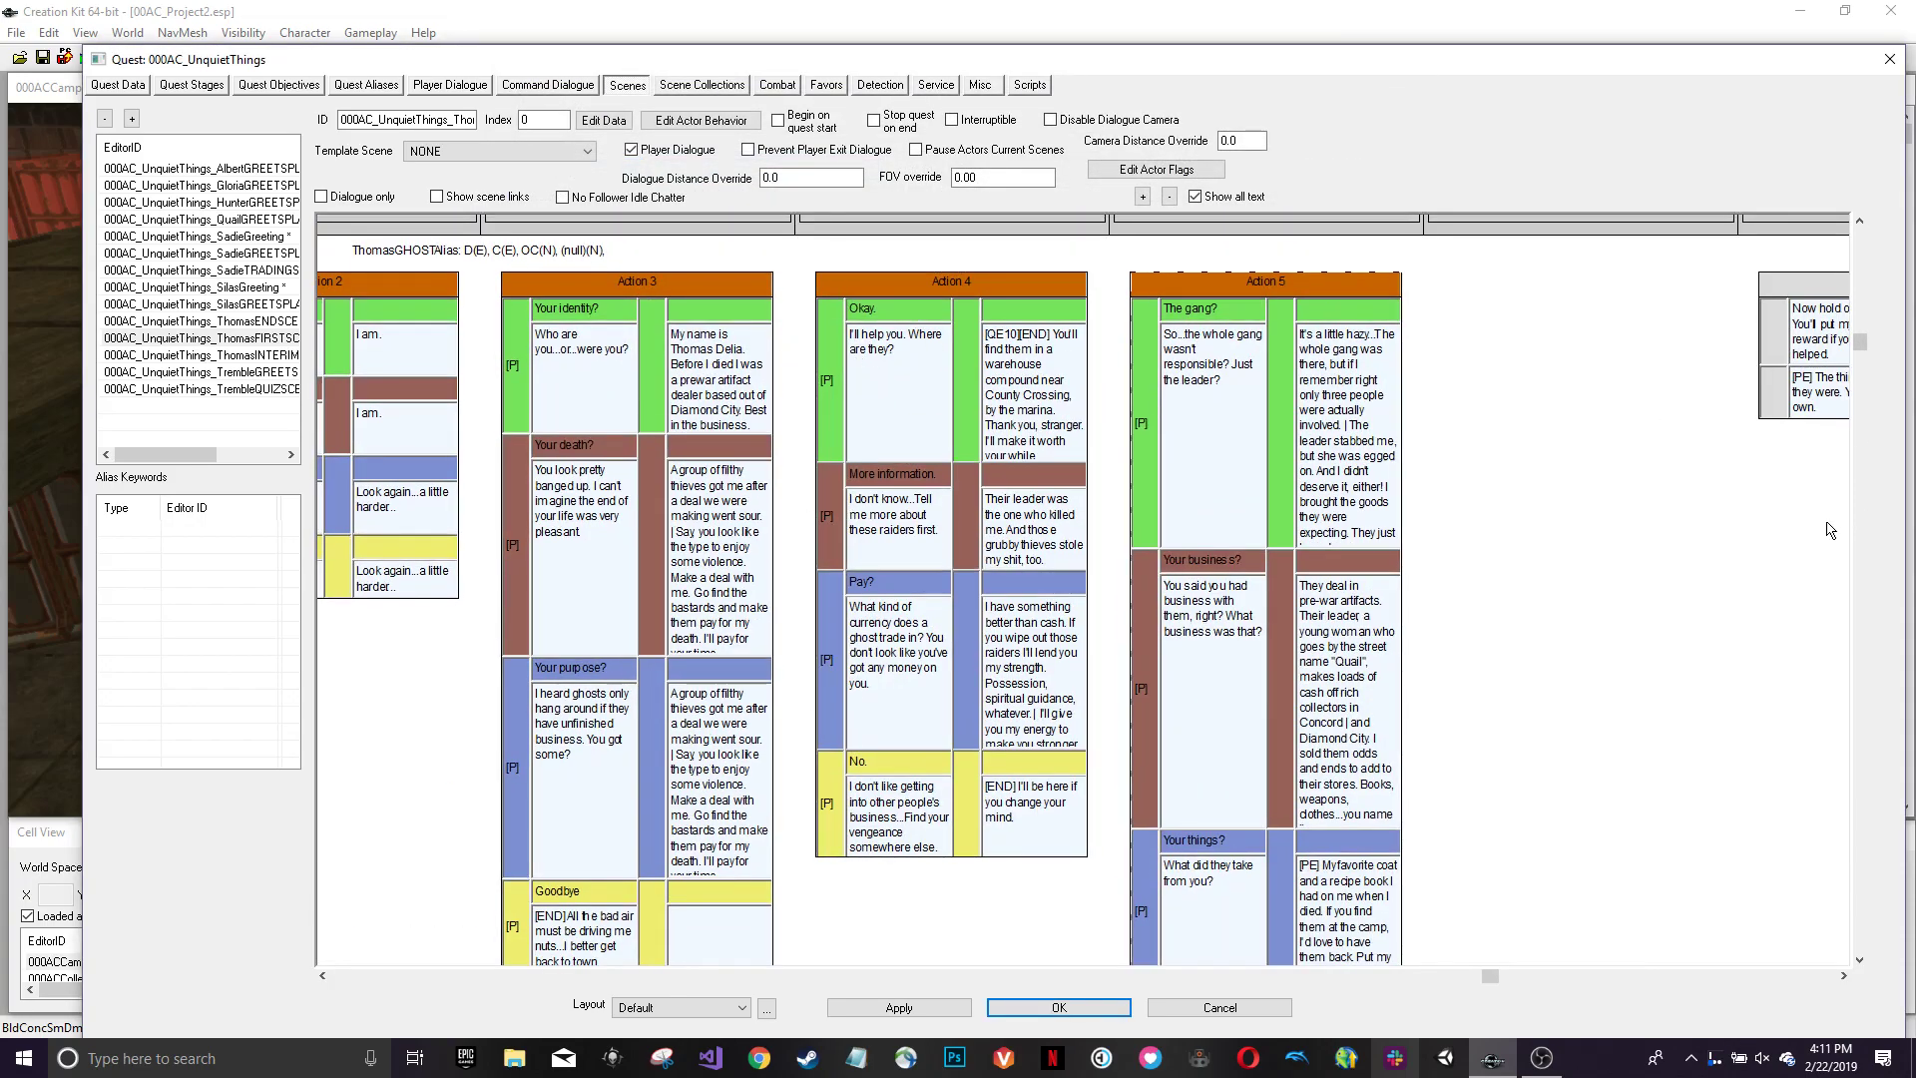
double_click(706, 352)
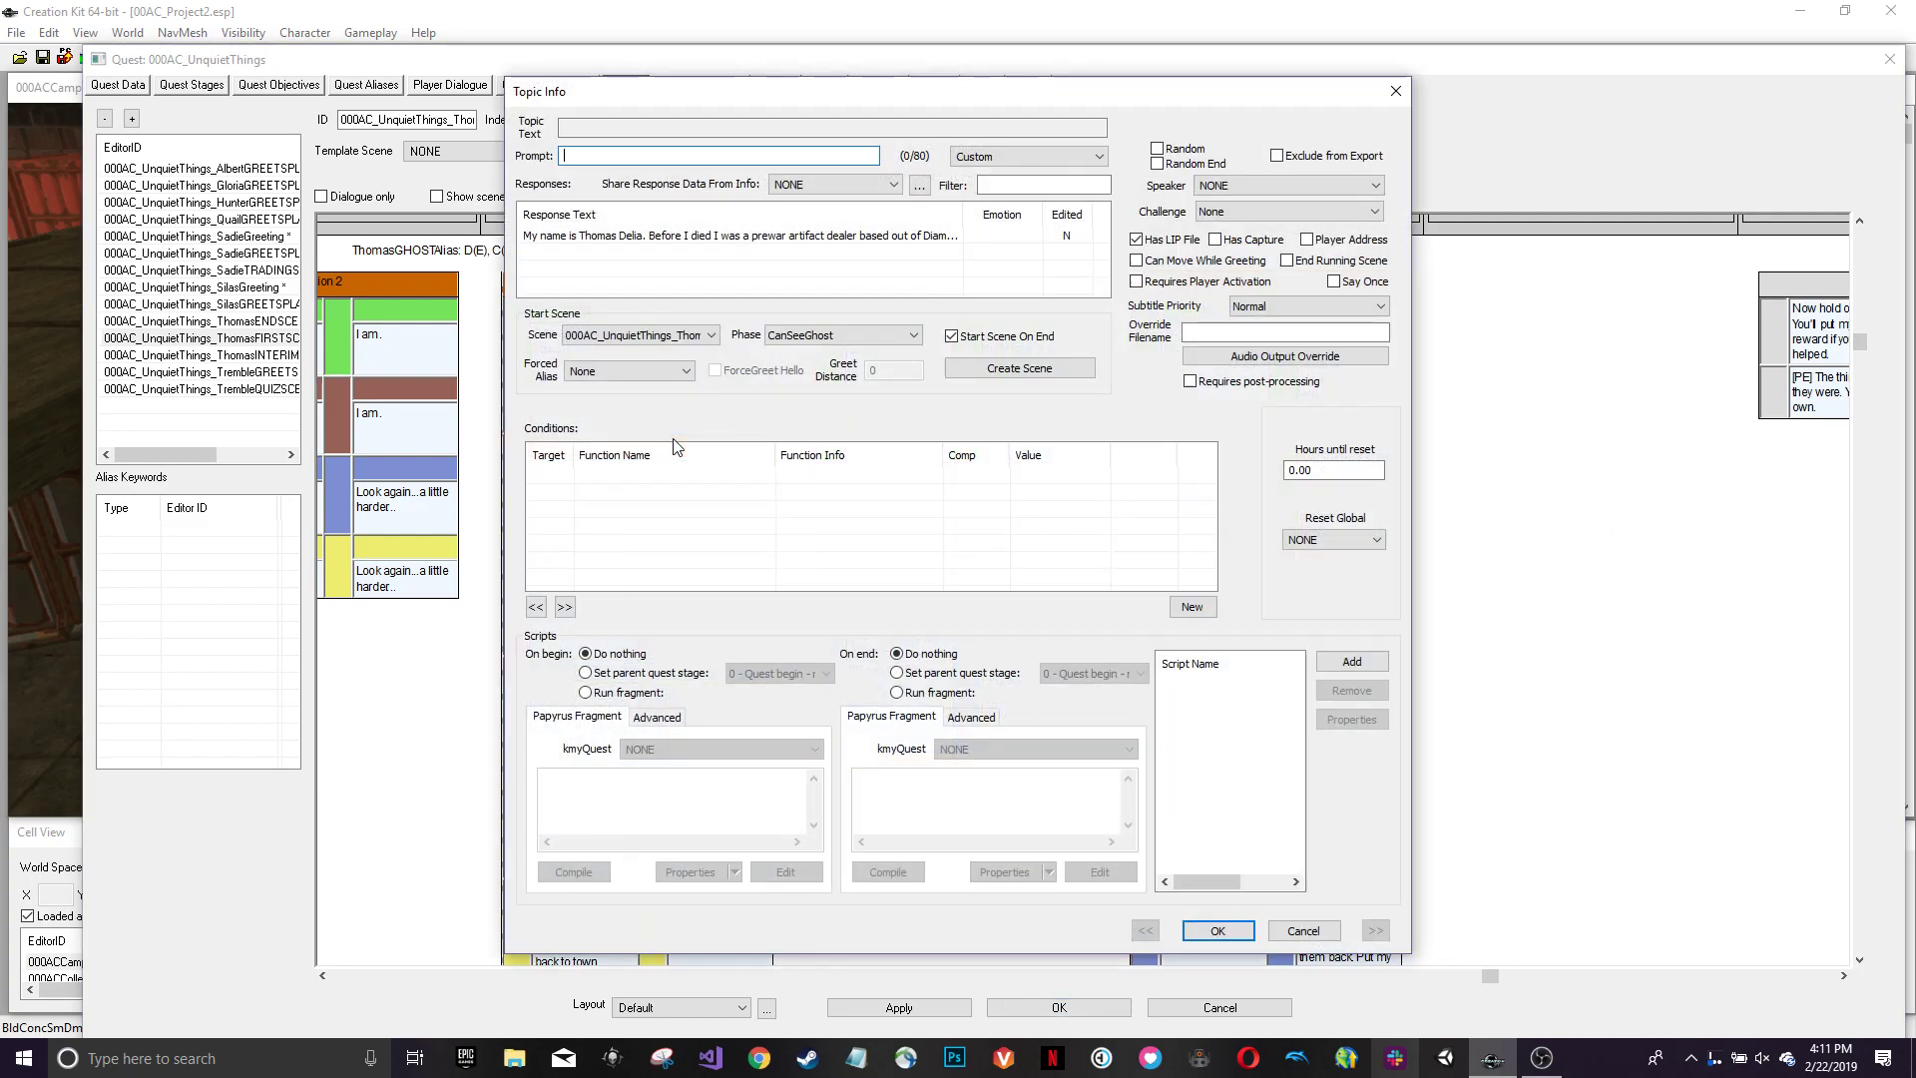
left_click(837, 338)
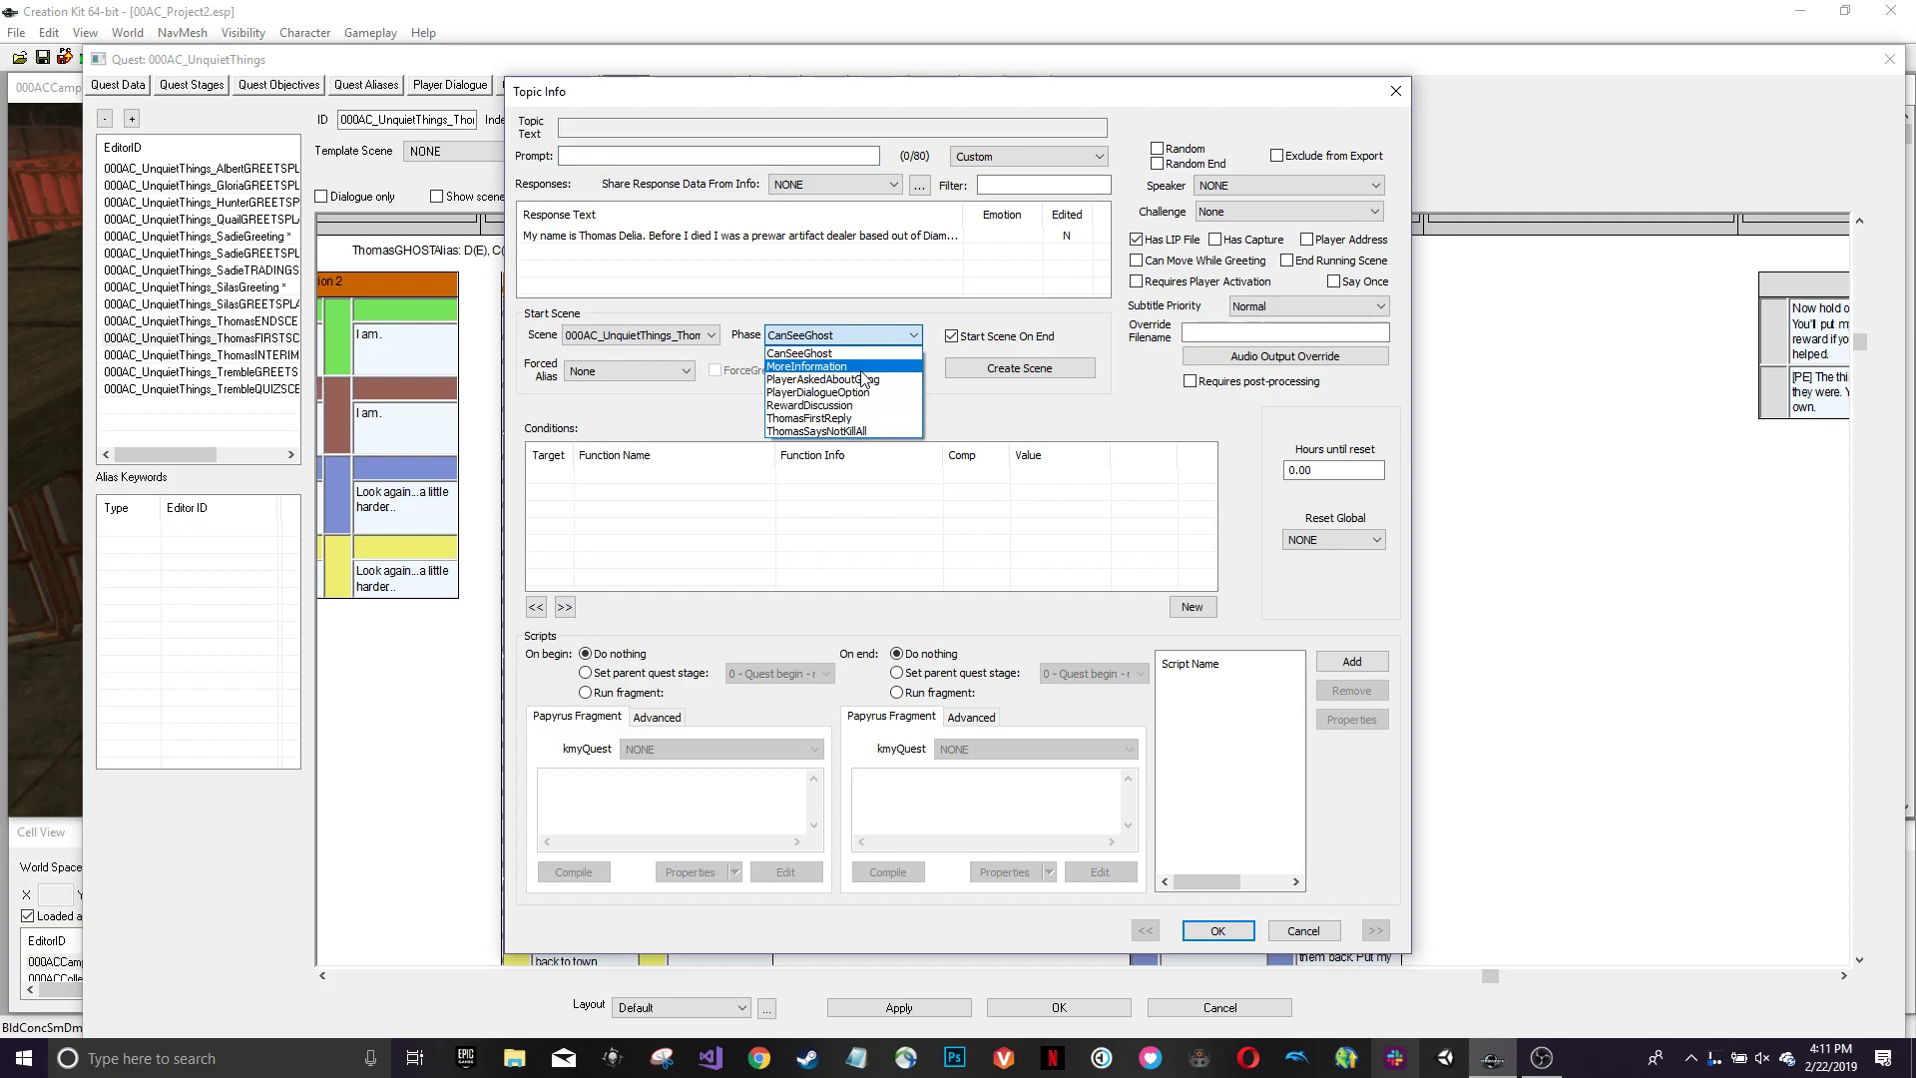
left_click(1053, 946)
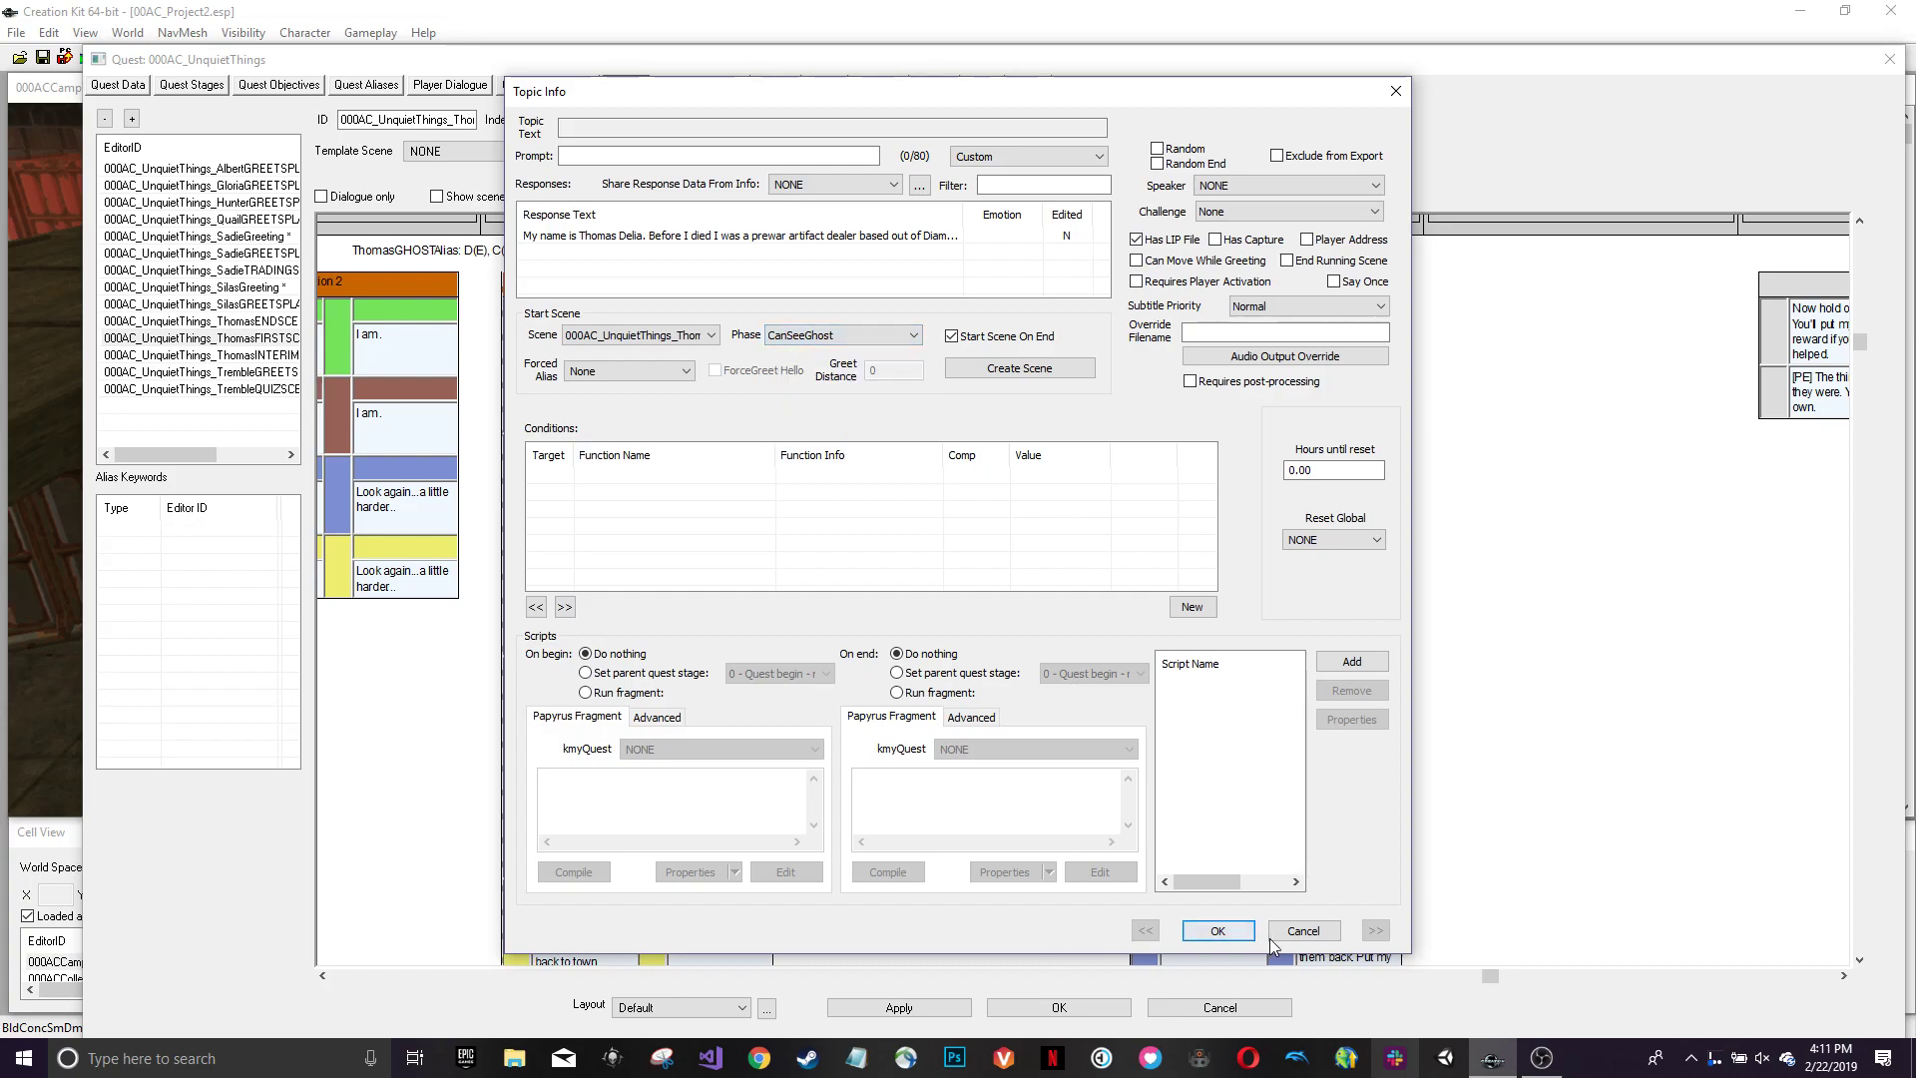
left_click(1302, 931)
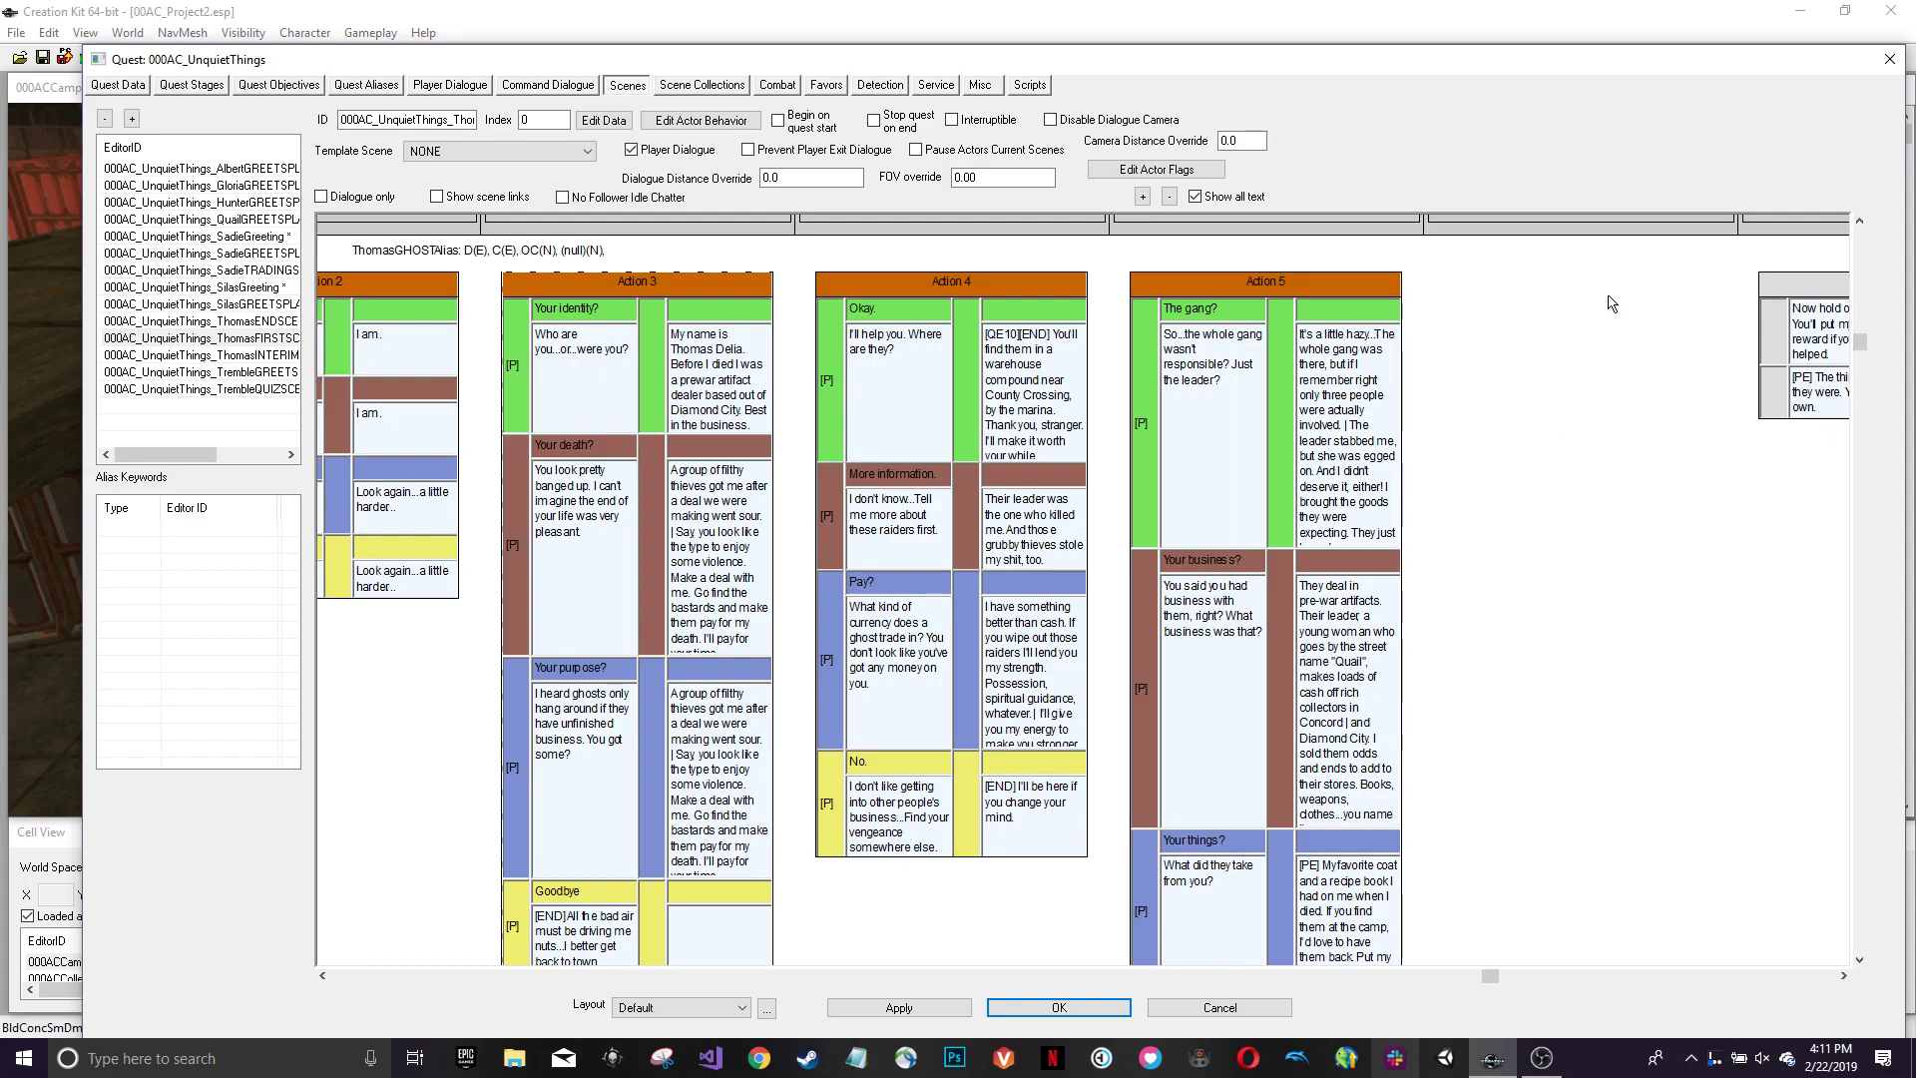
left_click(1890, 59)
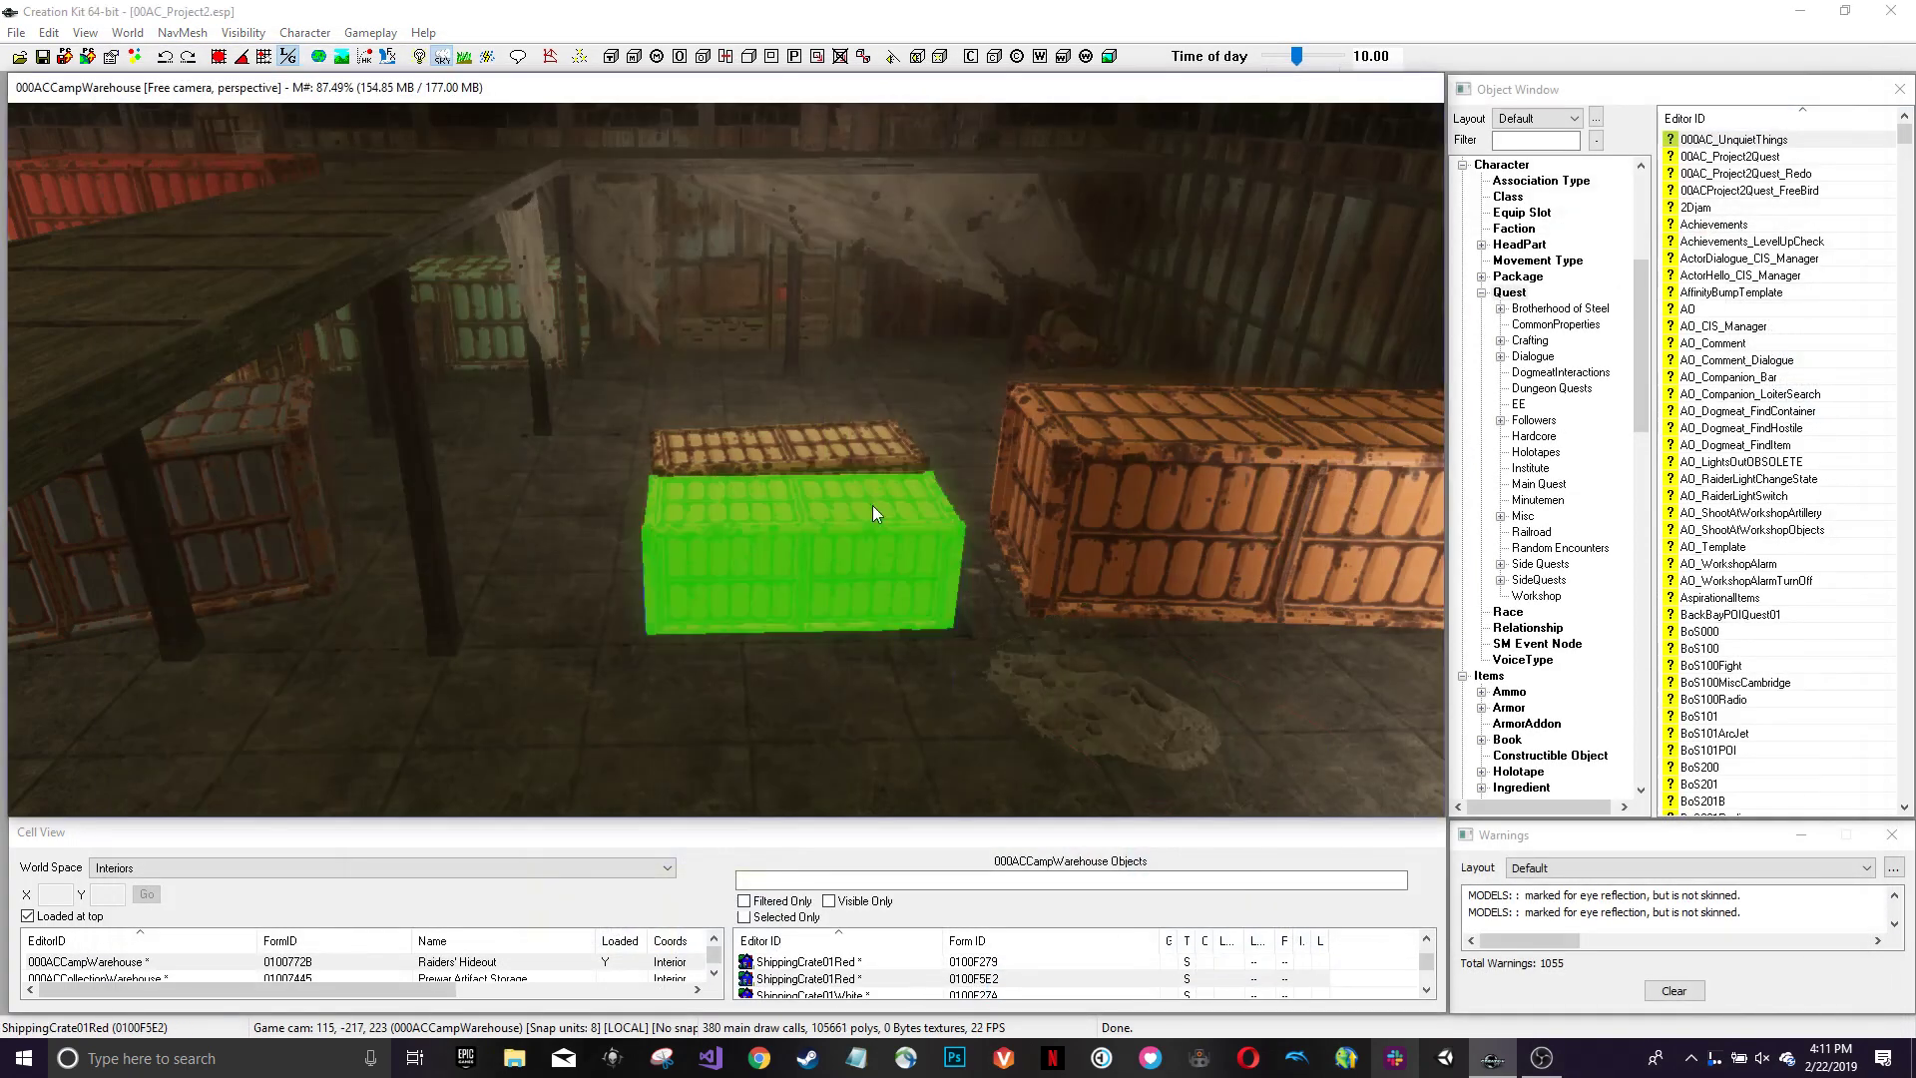
- Add the yellow crate, orange crate and floor debris to the selected red crate and create the pack-in 000AC_ManyCrates
left_click(826, 473, "ctrl")
left_click(1070, 450, "ctrl")
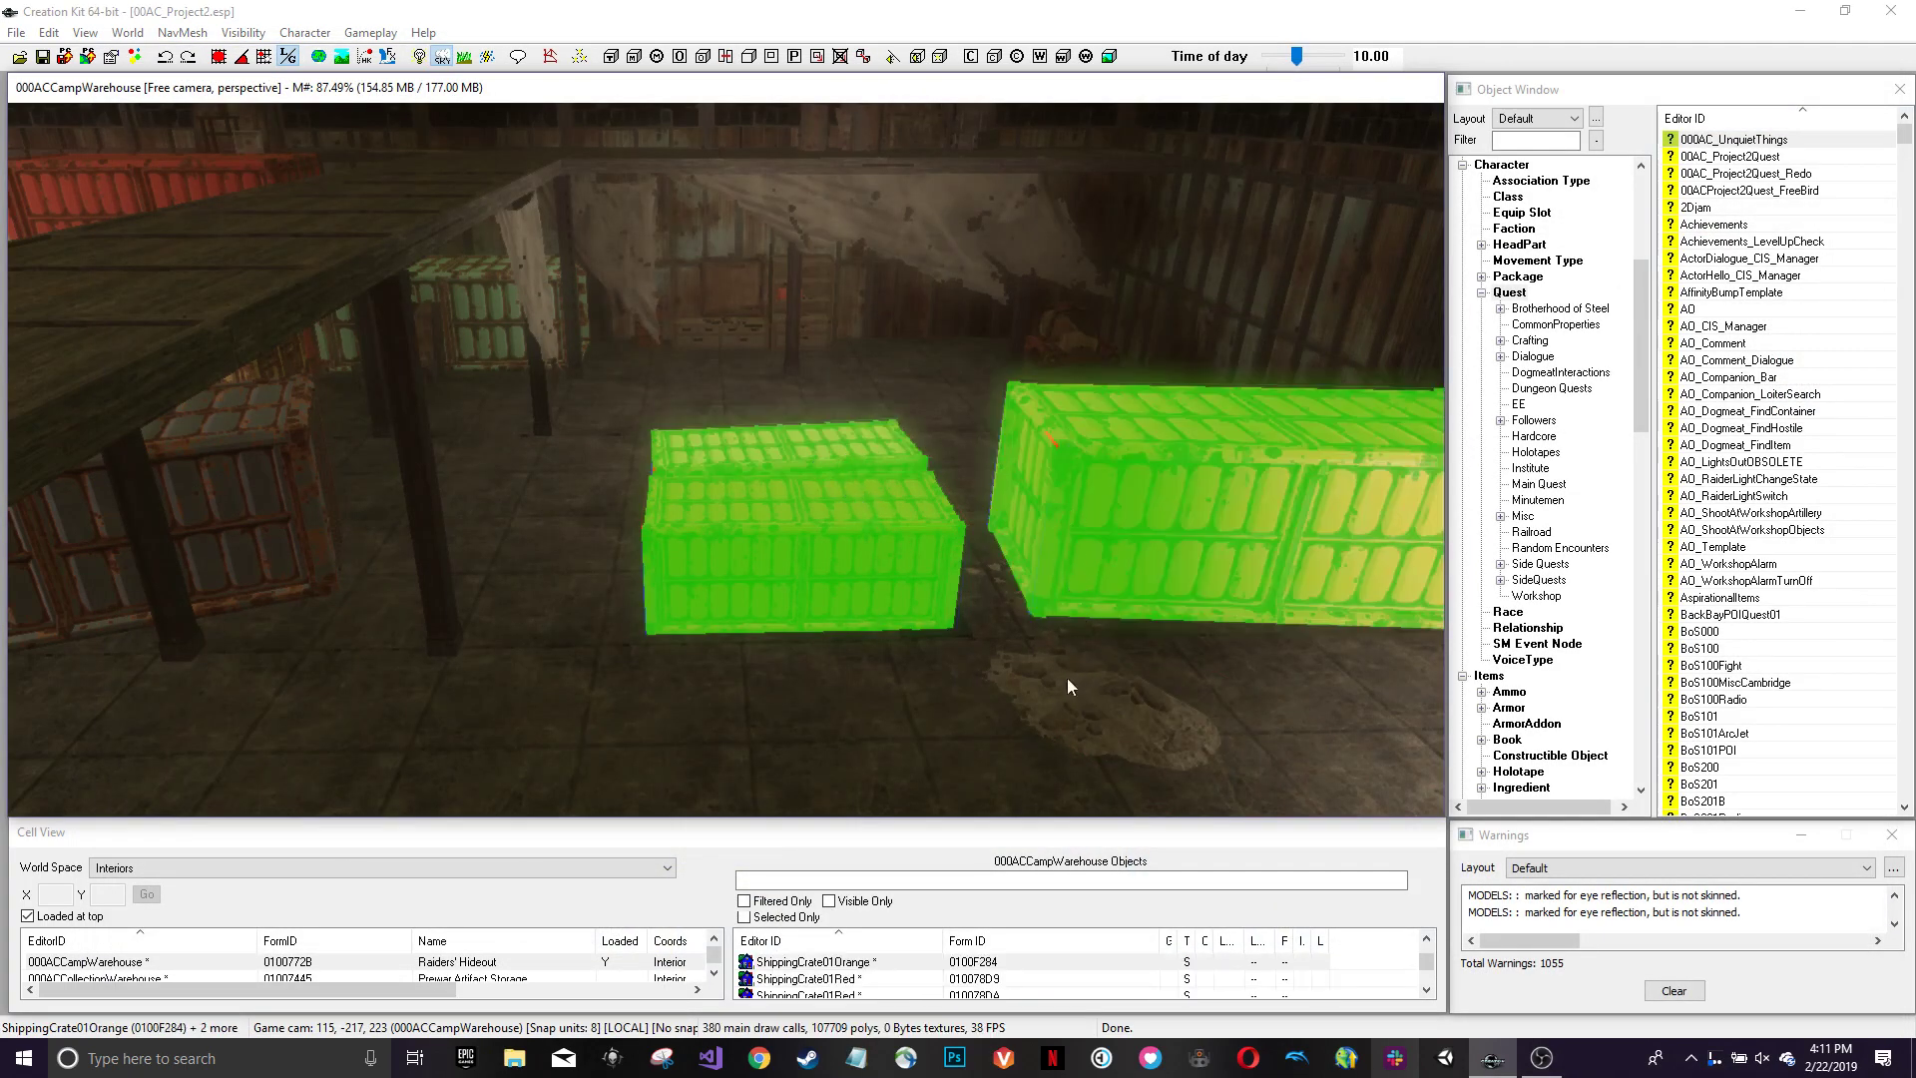
left_click(1073, 689, "ctrl")
right_click(1098, 516)
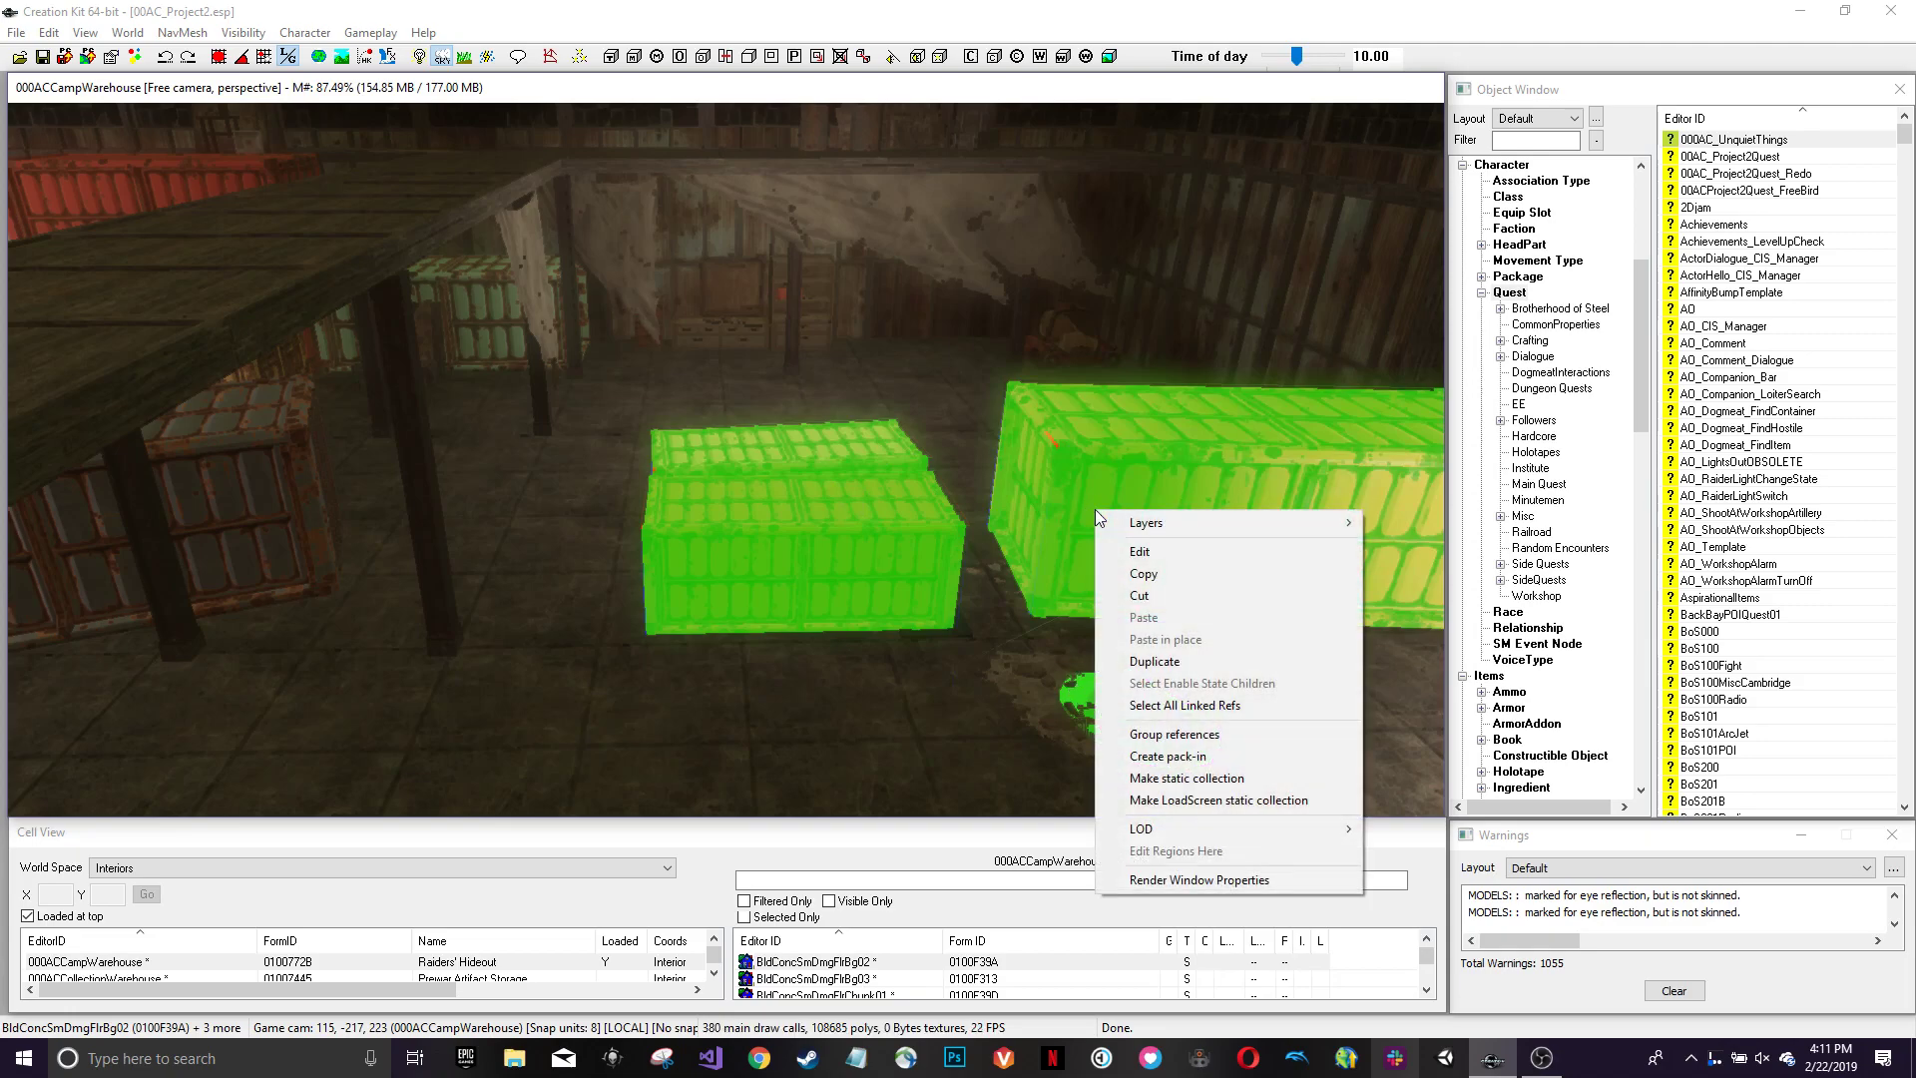
left_click(1158, 757)
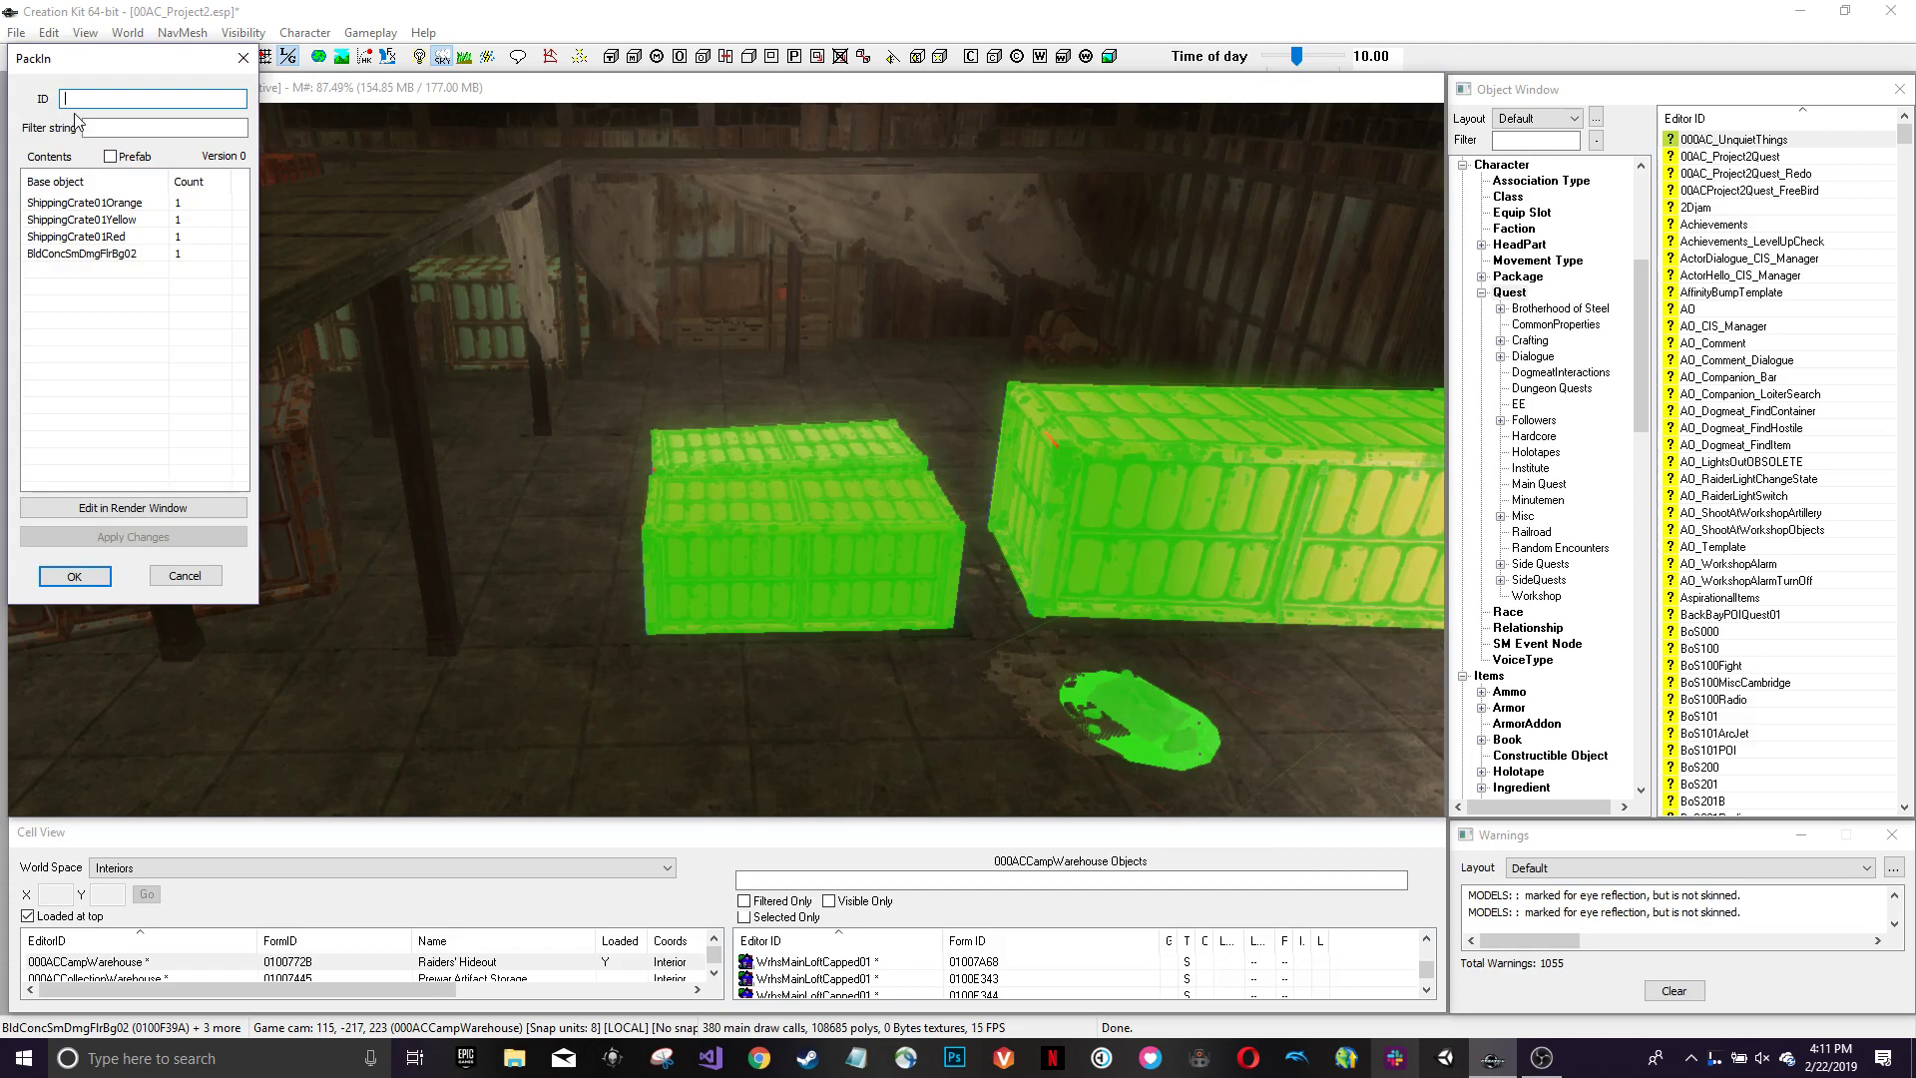
type("000AC_ManyCrates")
left_click(80, 256)
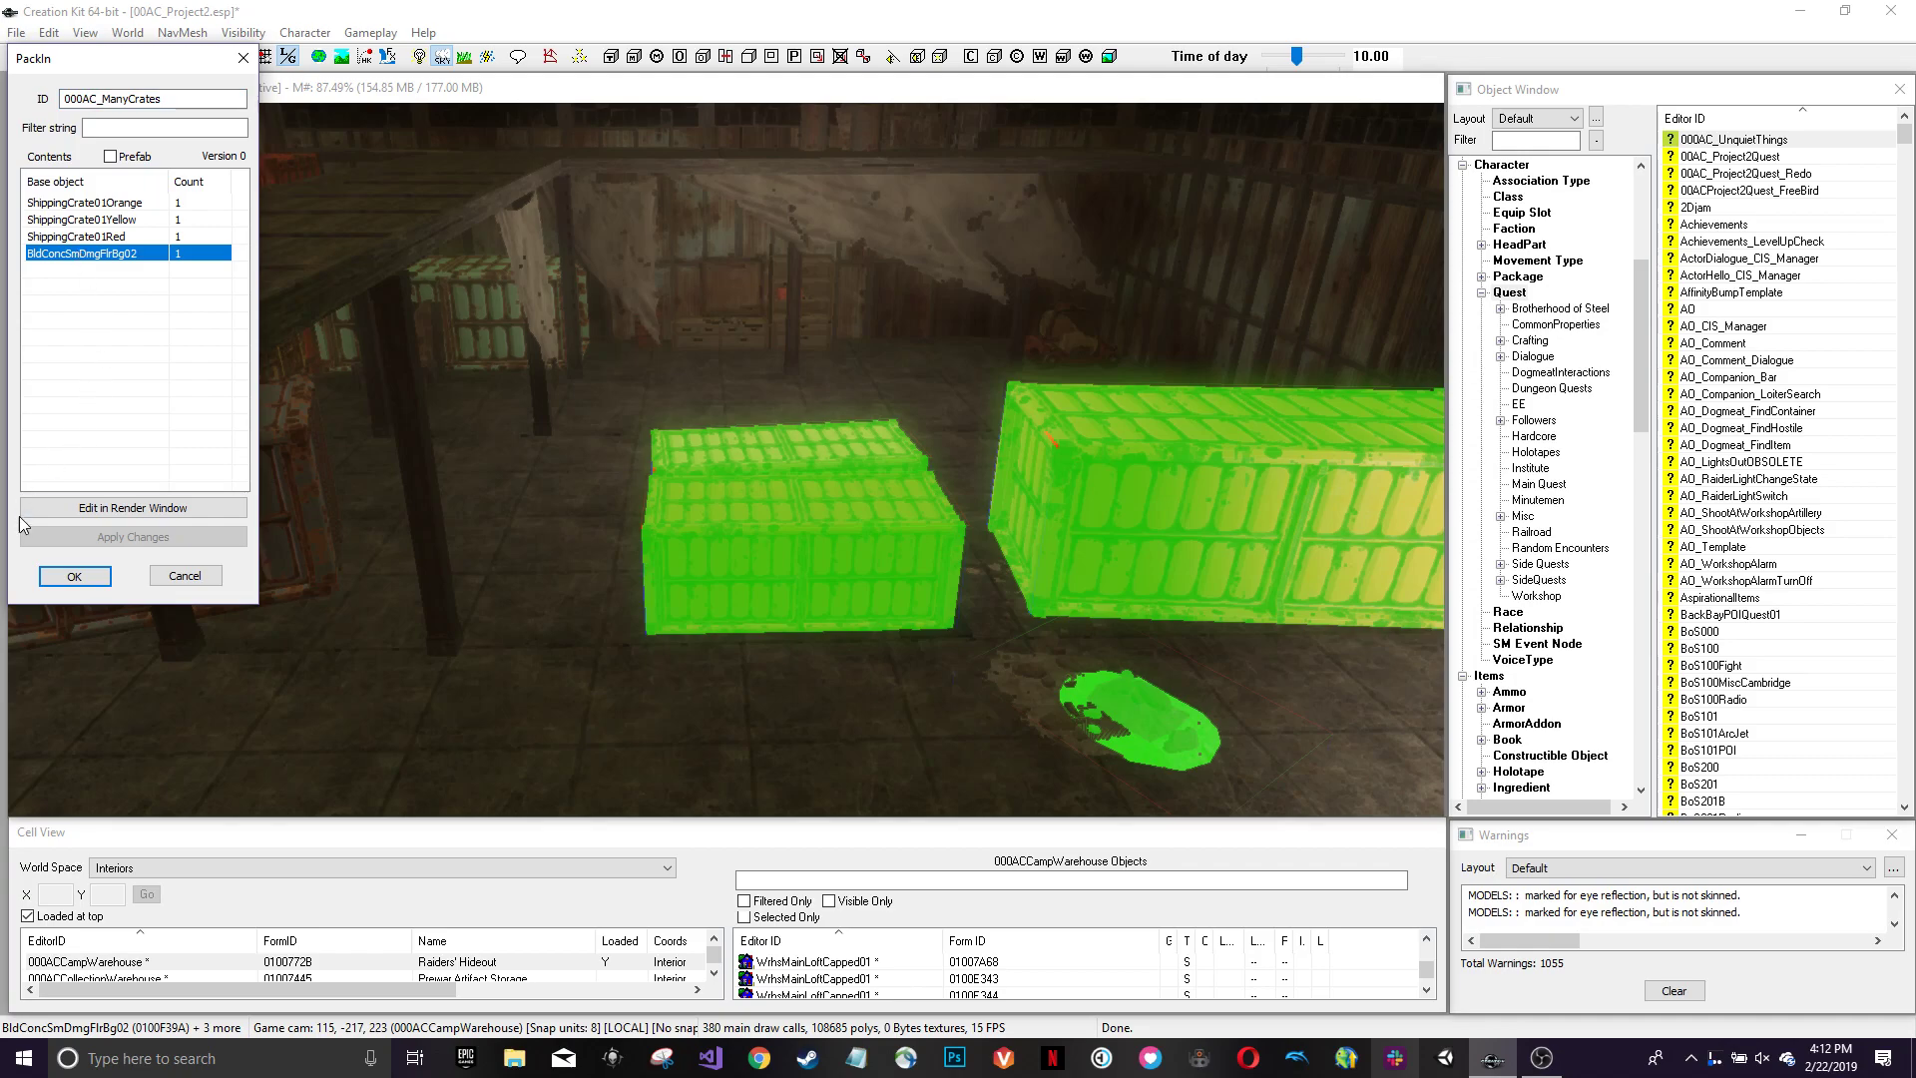
left_click(74, 577)
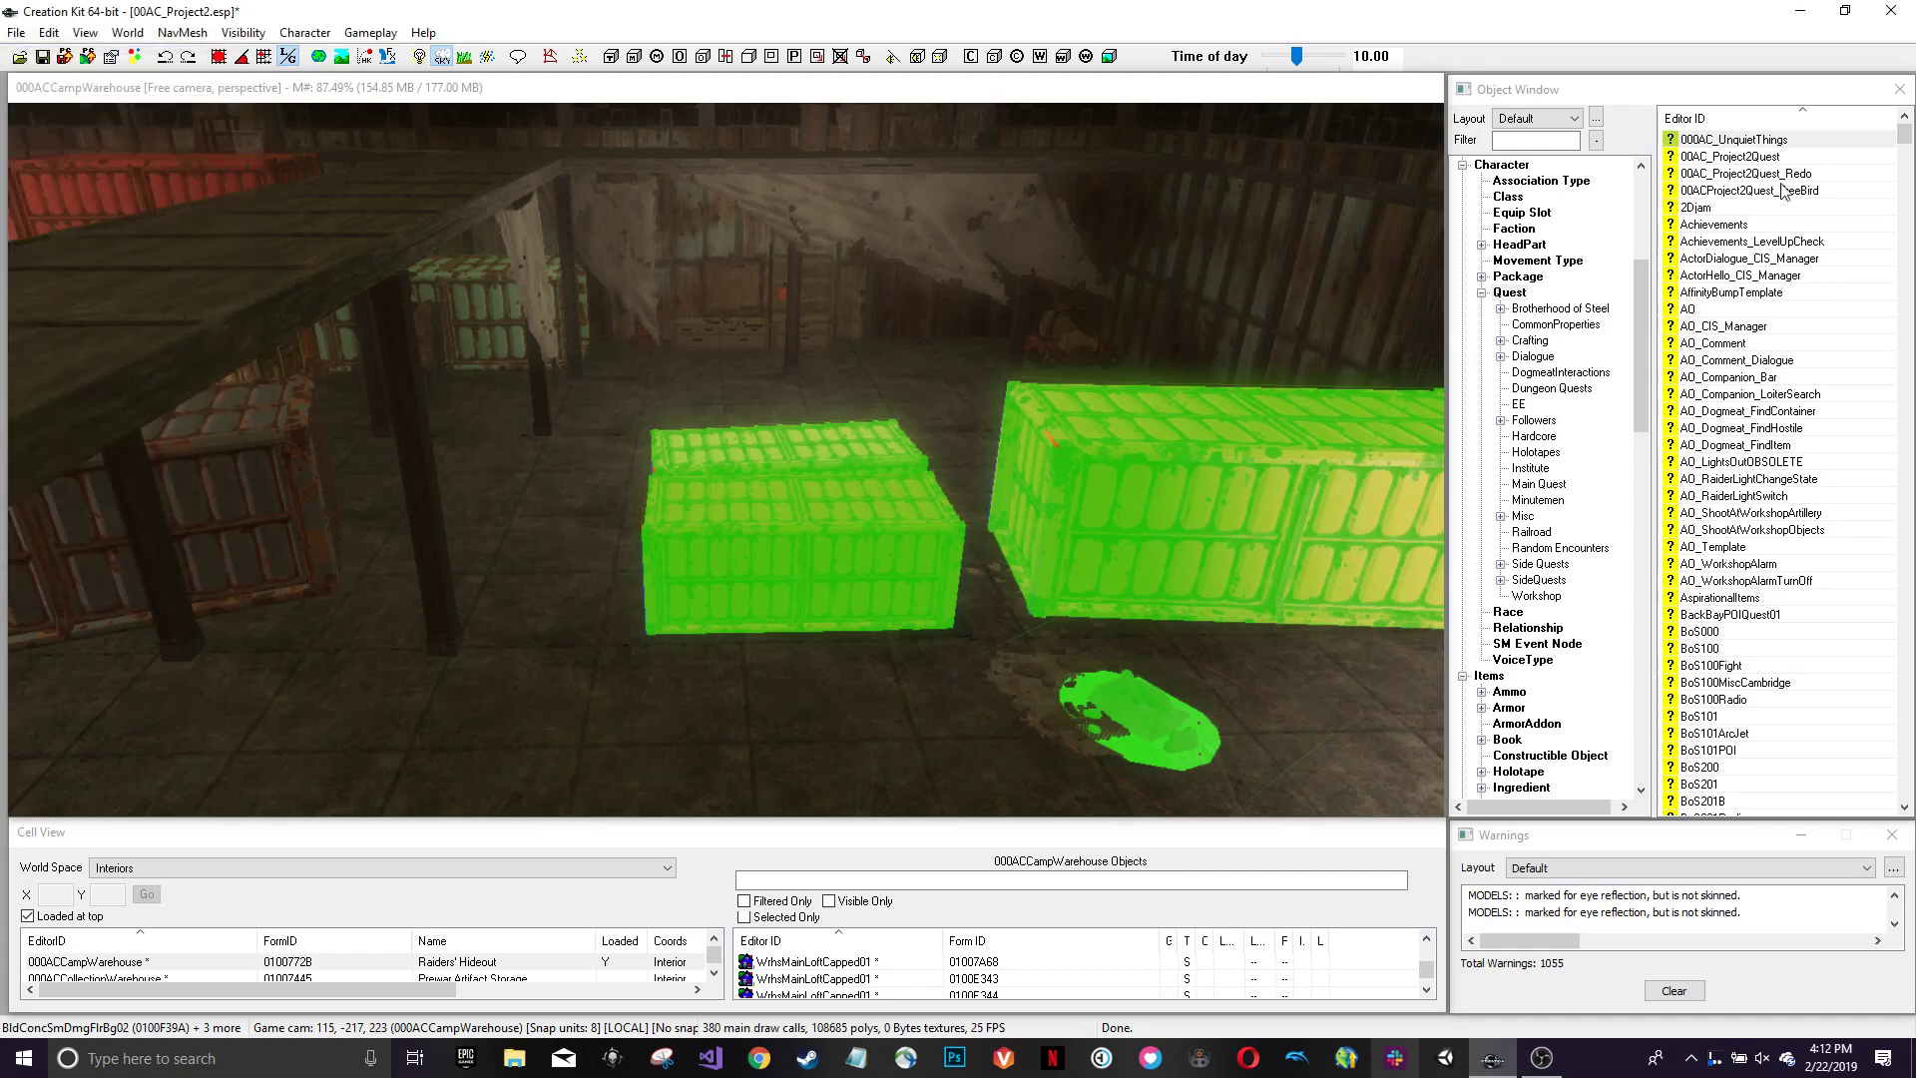
- List the PackIn objects under Miscellaneous and select 000AC_ManyCrates
scroll(1538, 678, "down", 4)
scroll(1537, 689, "down", 10)
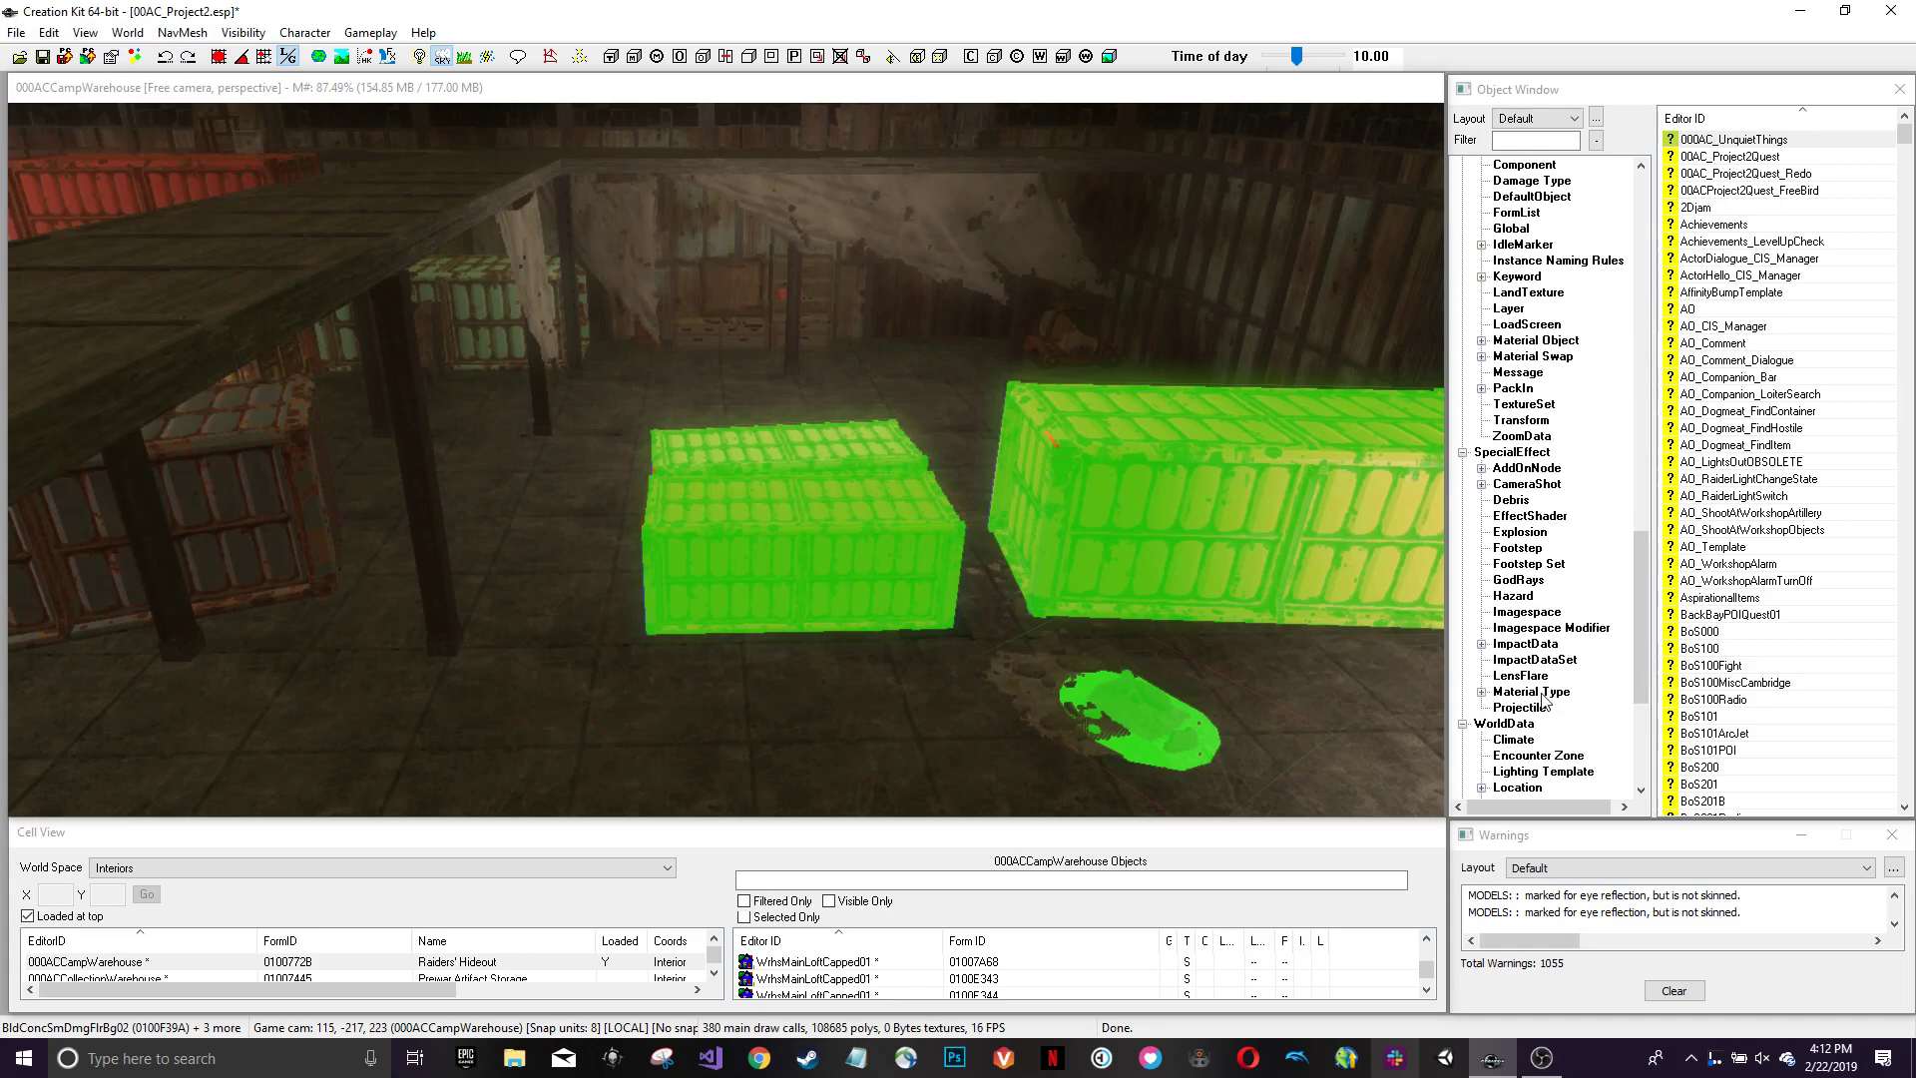
scroll(1542, 699, "down", 6)
scroll(1572, 349, "up", 6)
scroll(1582, 389, "up", 6)
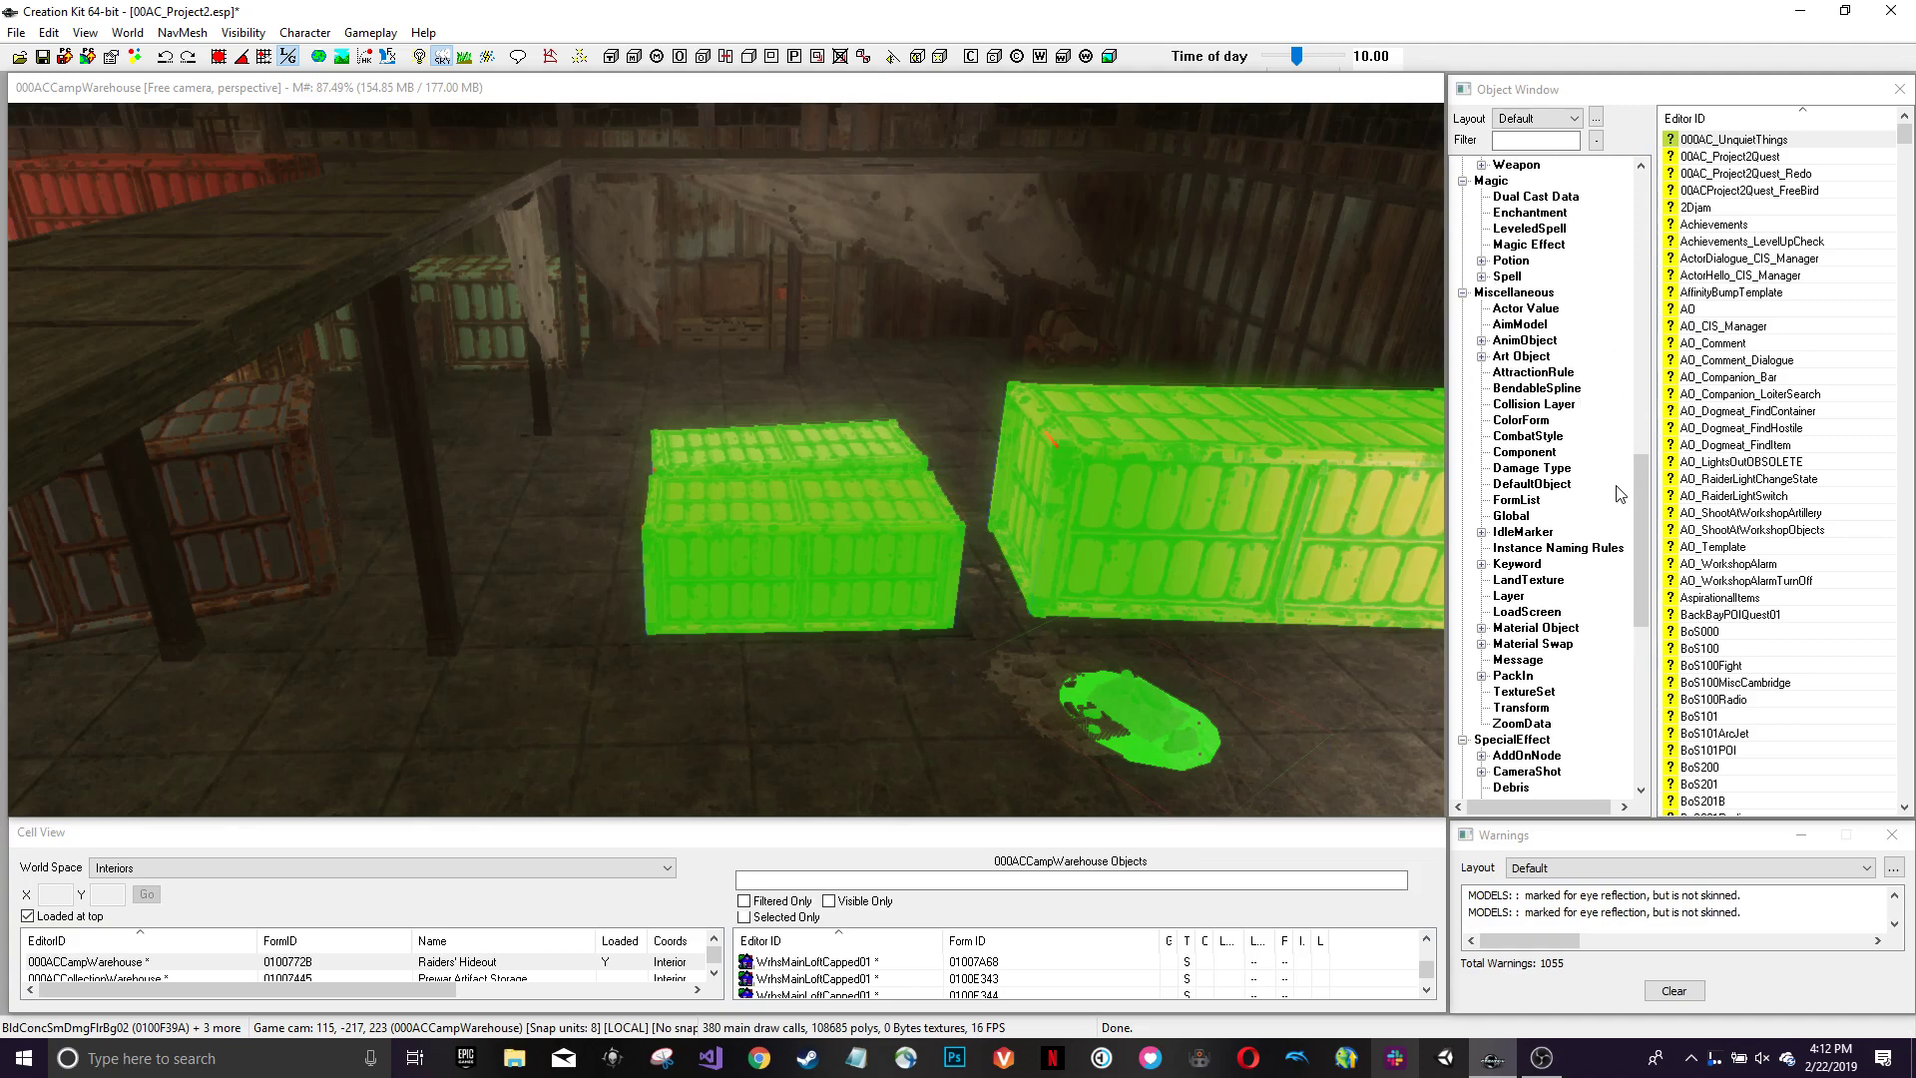
scroll(1560, 649, "down", 1)
left_click(1515, 629)
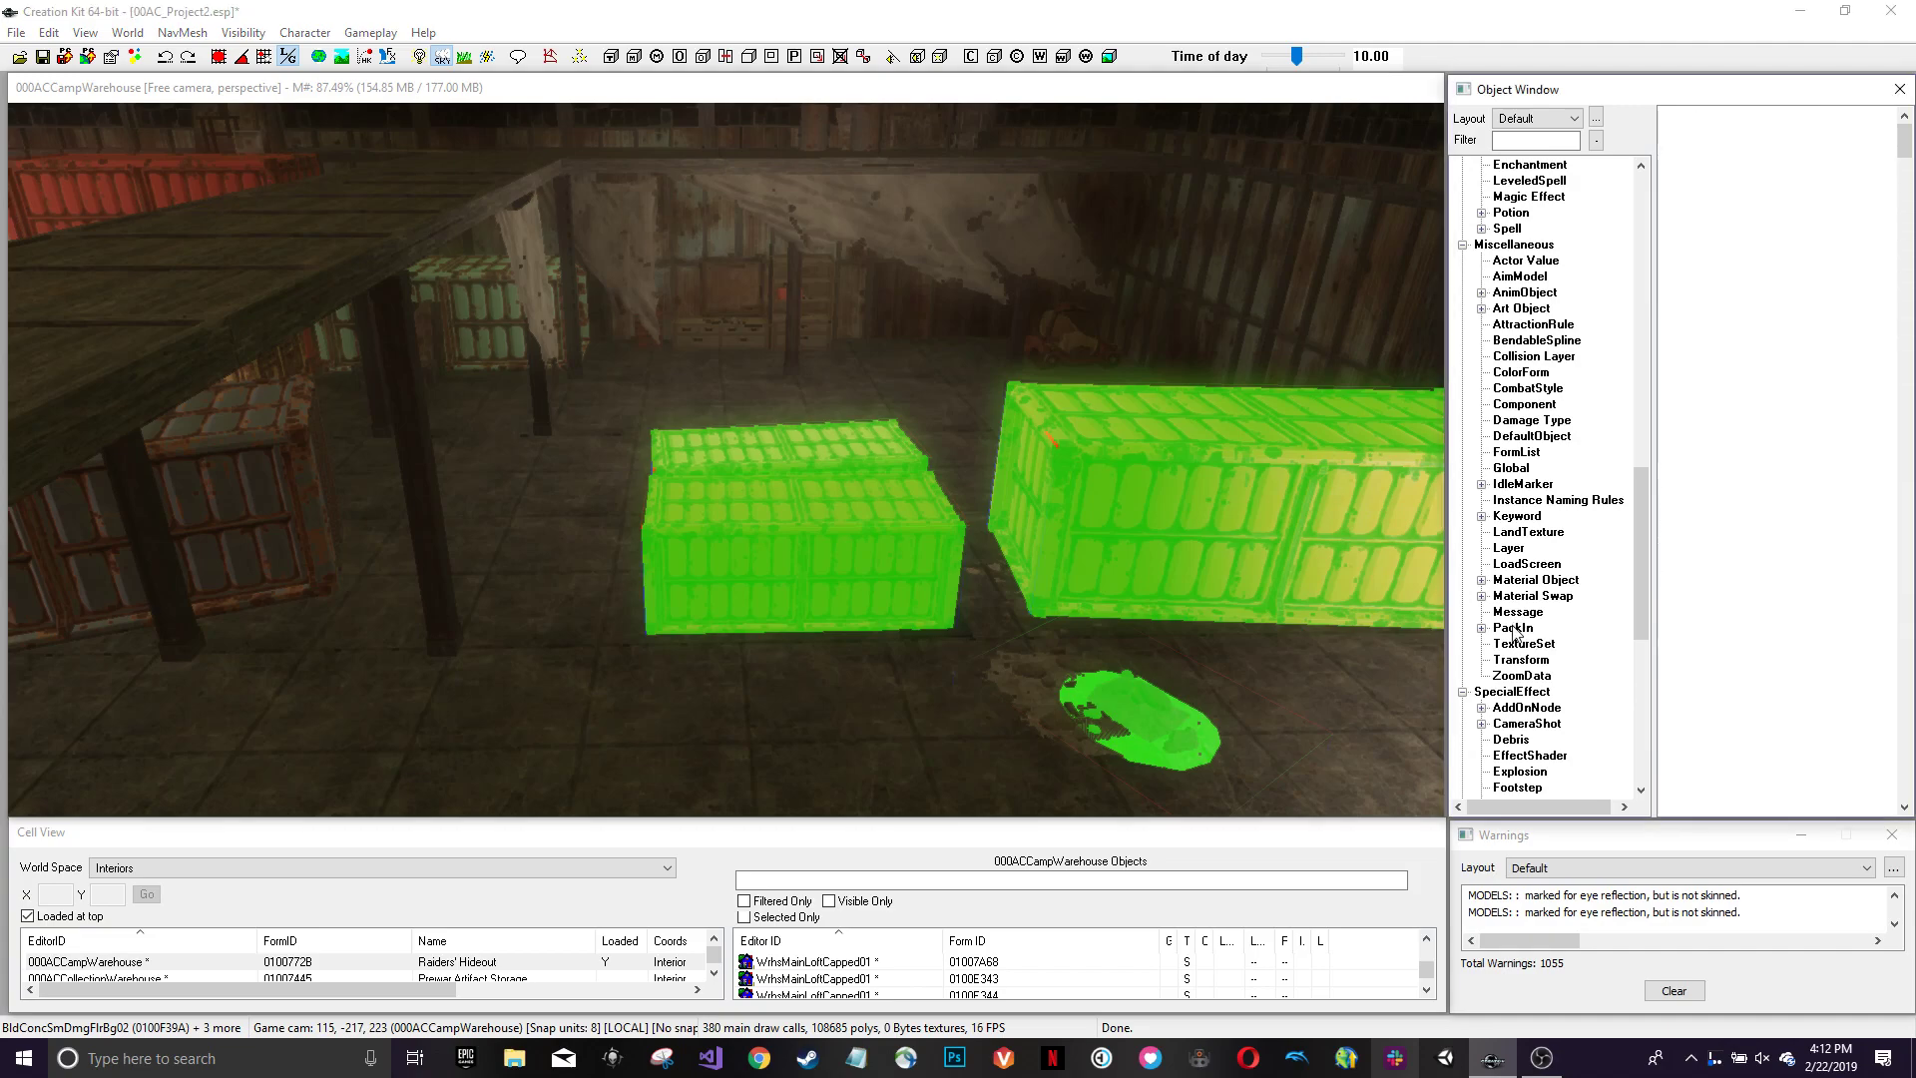
left_click(1528, 626)
left_click(1783, 156)
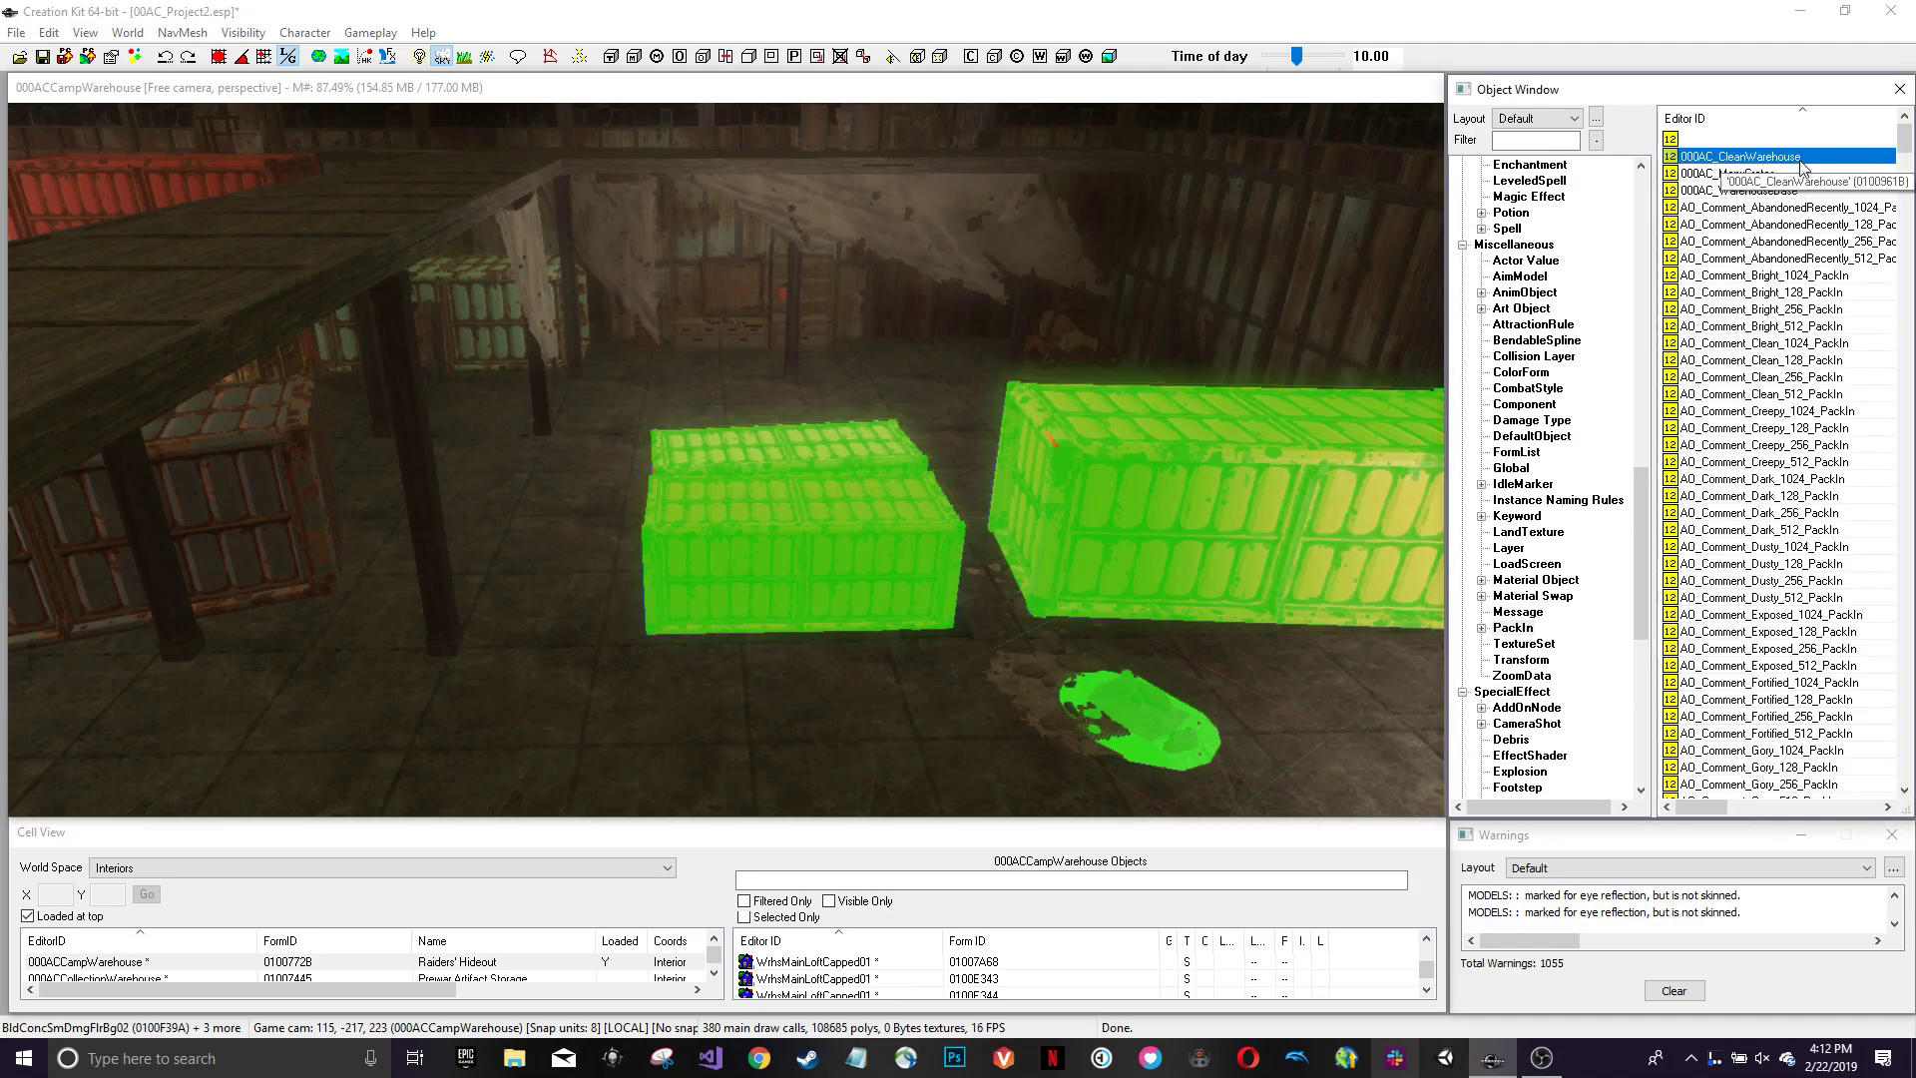
left_click(1783, 174)
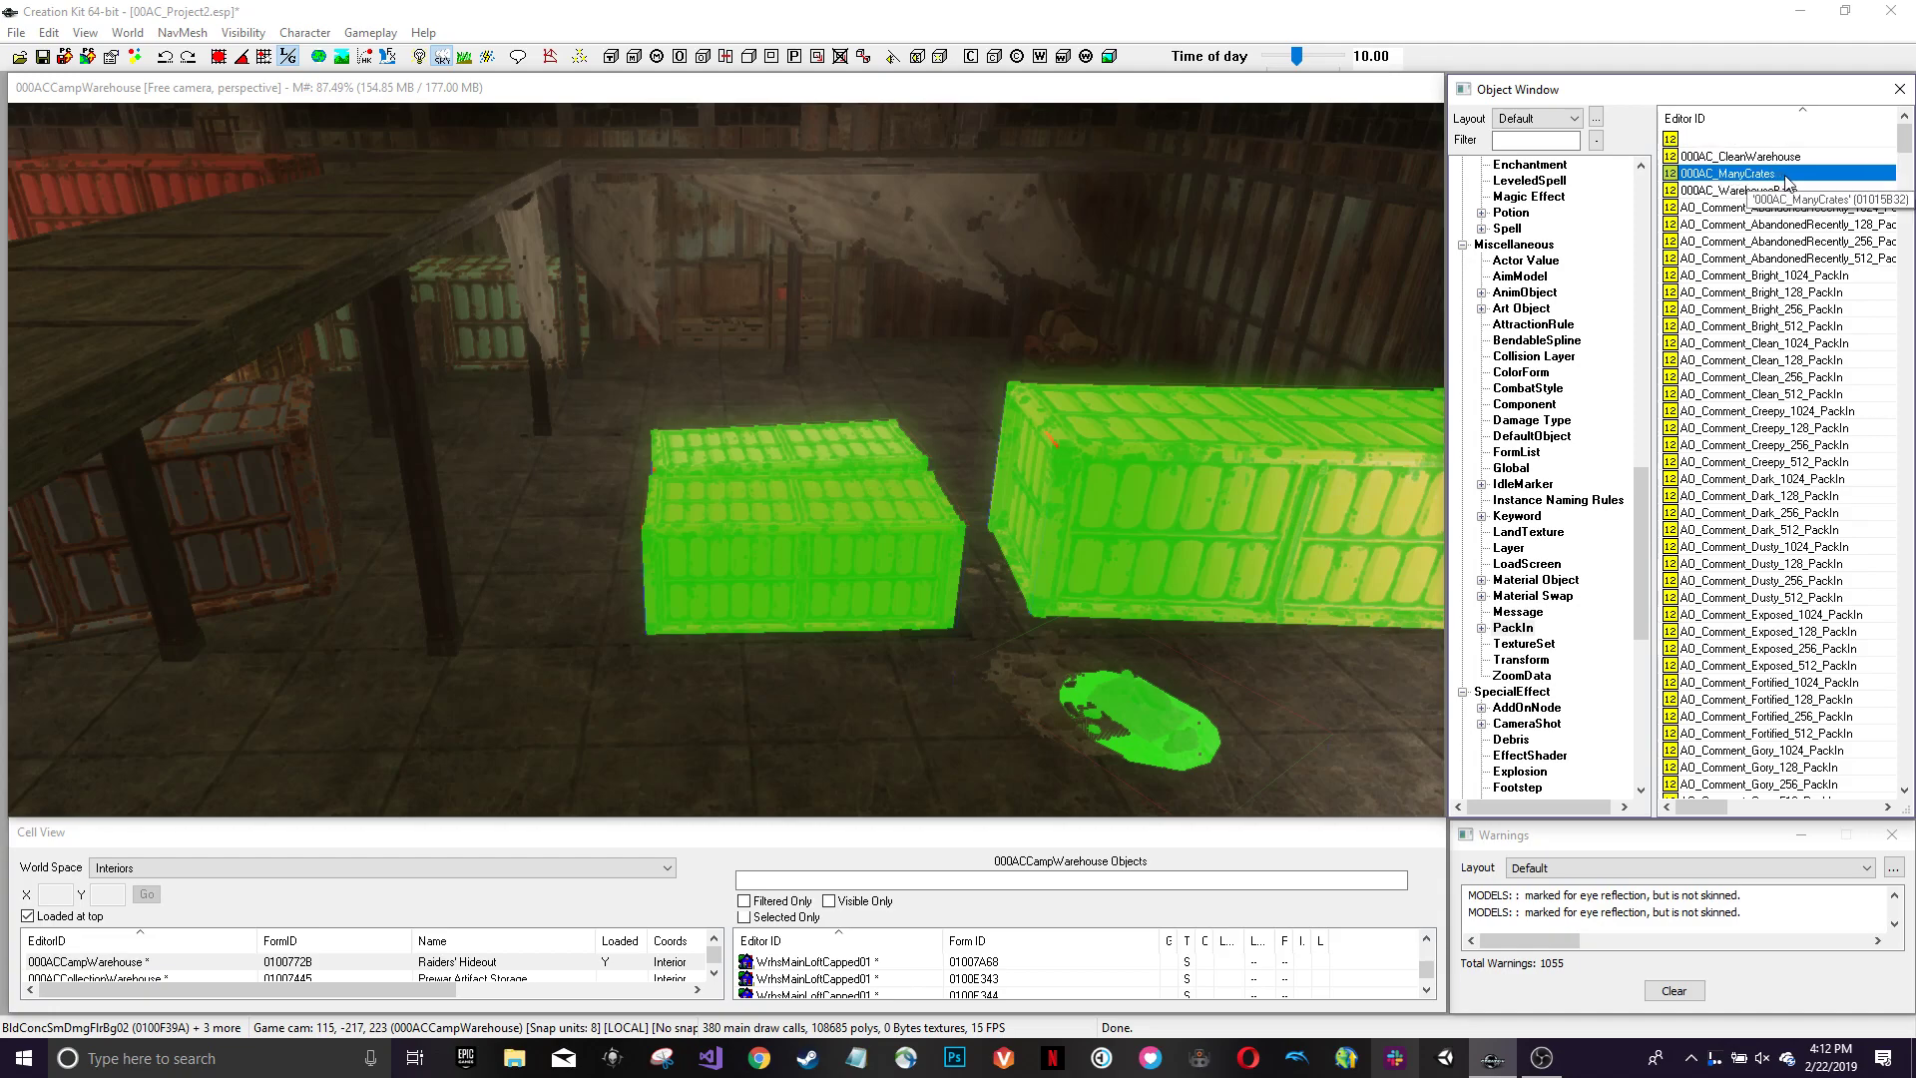
- Place the 000AC_CleanWarehouse pack-in in the empty space outside the warehouse and delete it again
scroll(943, 290, "down", 10)
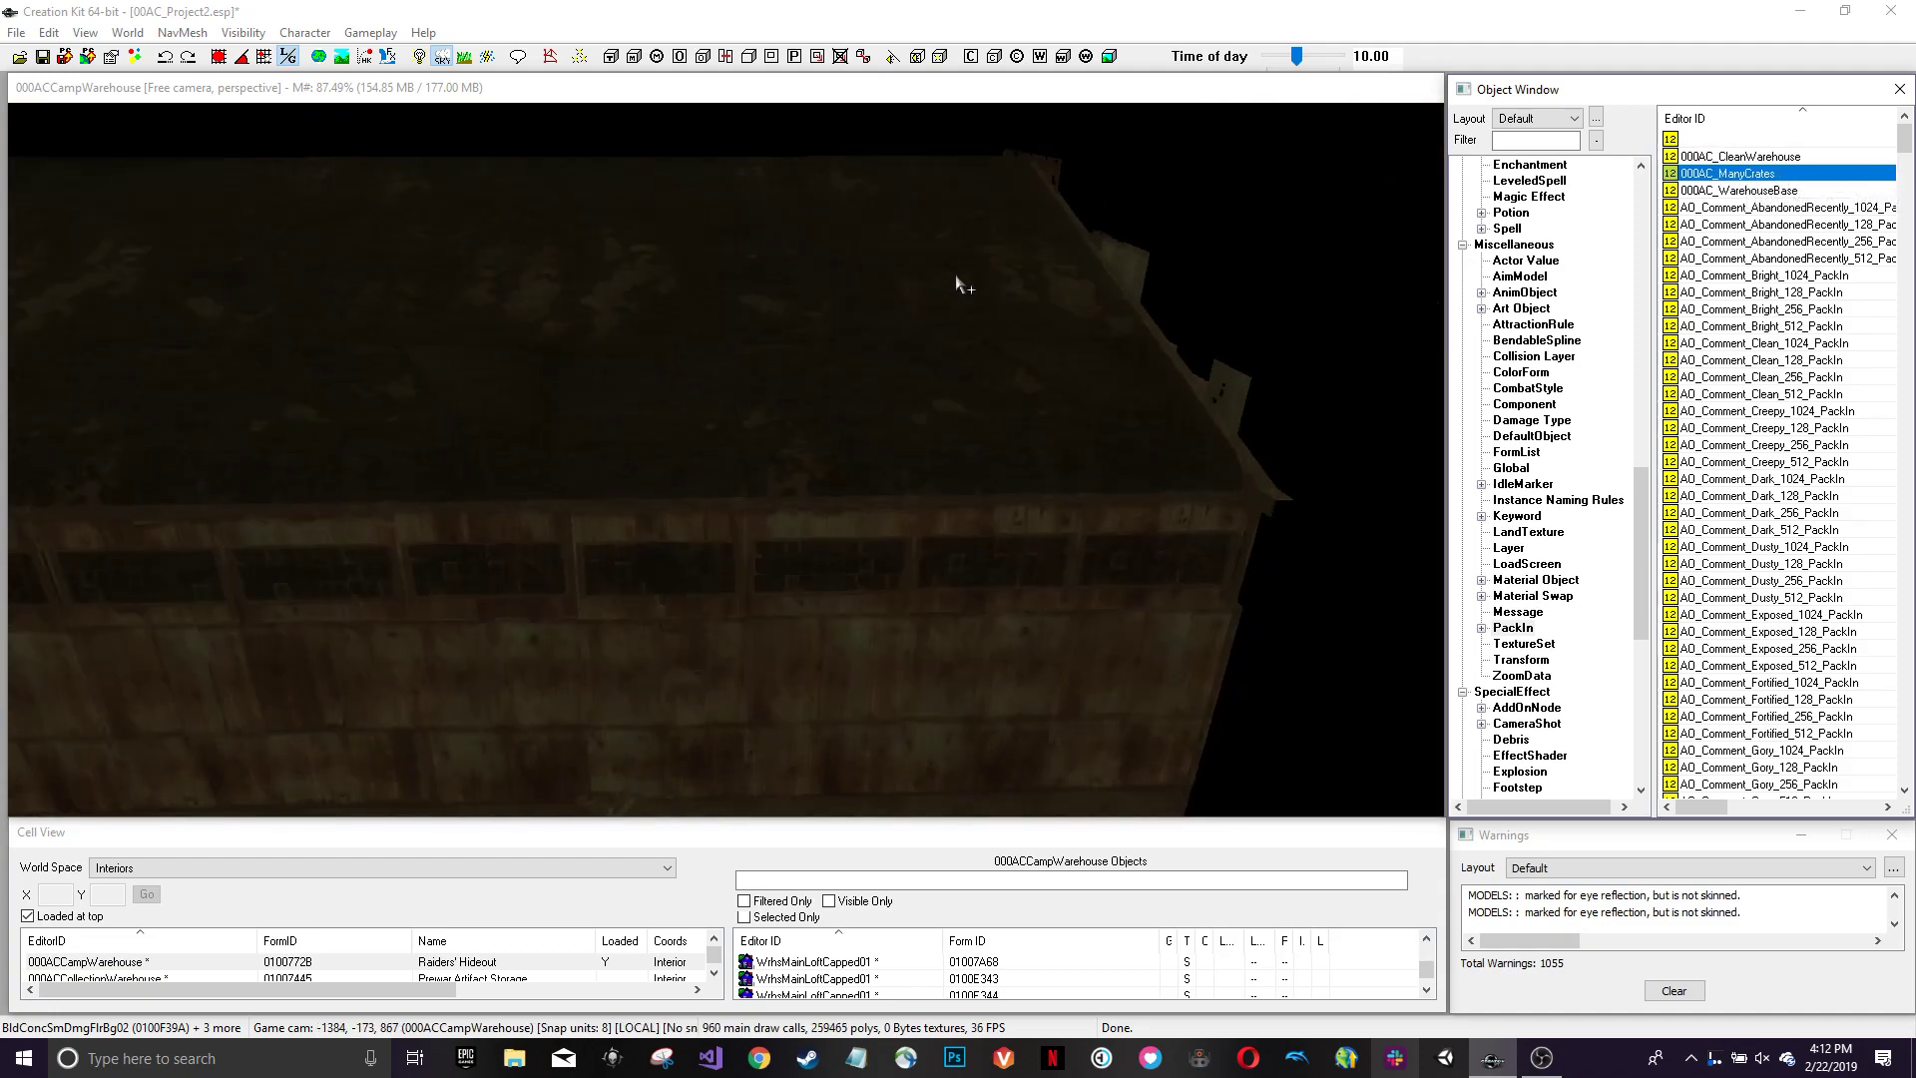
scroll(960, 290, "down", 3)
middle_click_drag(1018, 408, 560, 436)
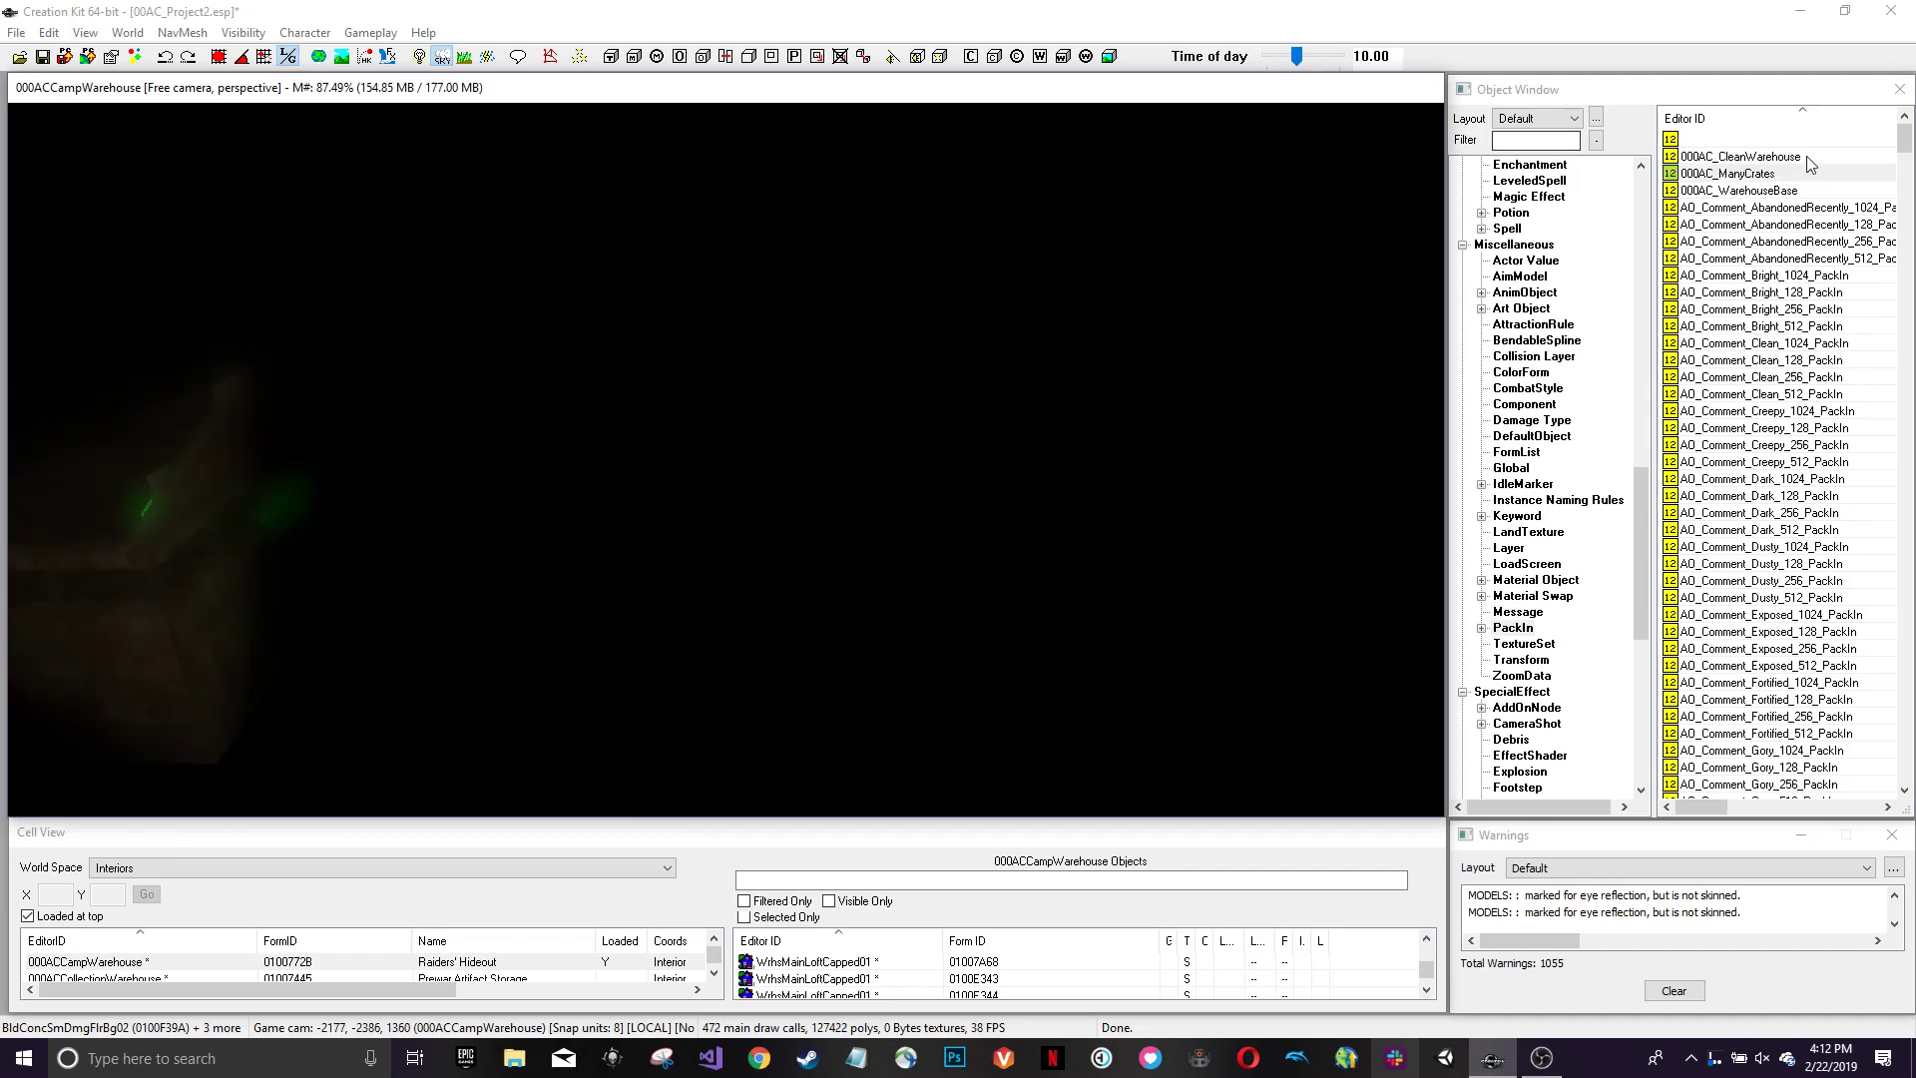
left_click(1819, 158)
left_click_drag(1820, 164, 869, 453)
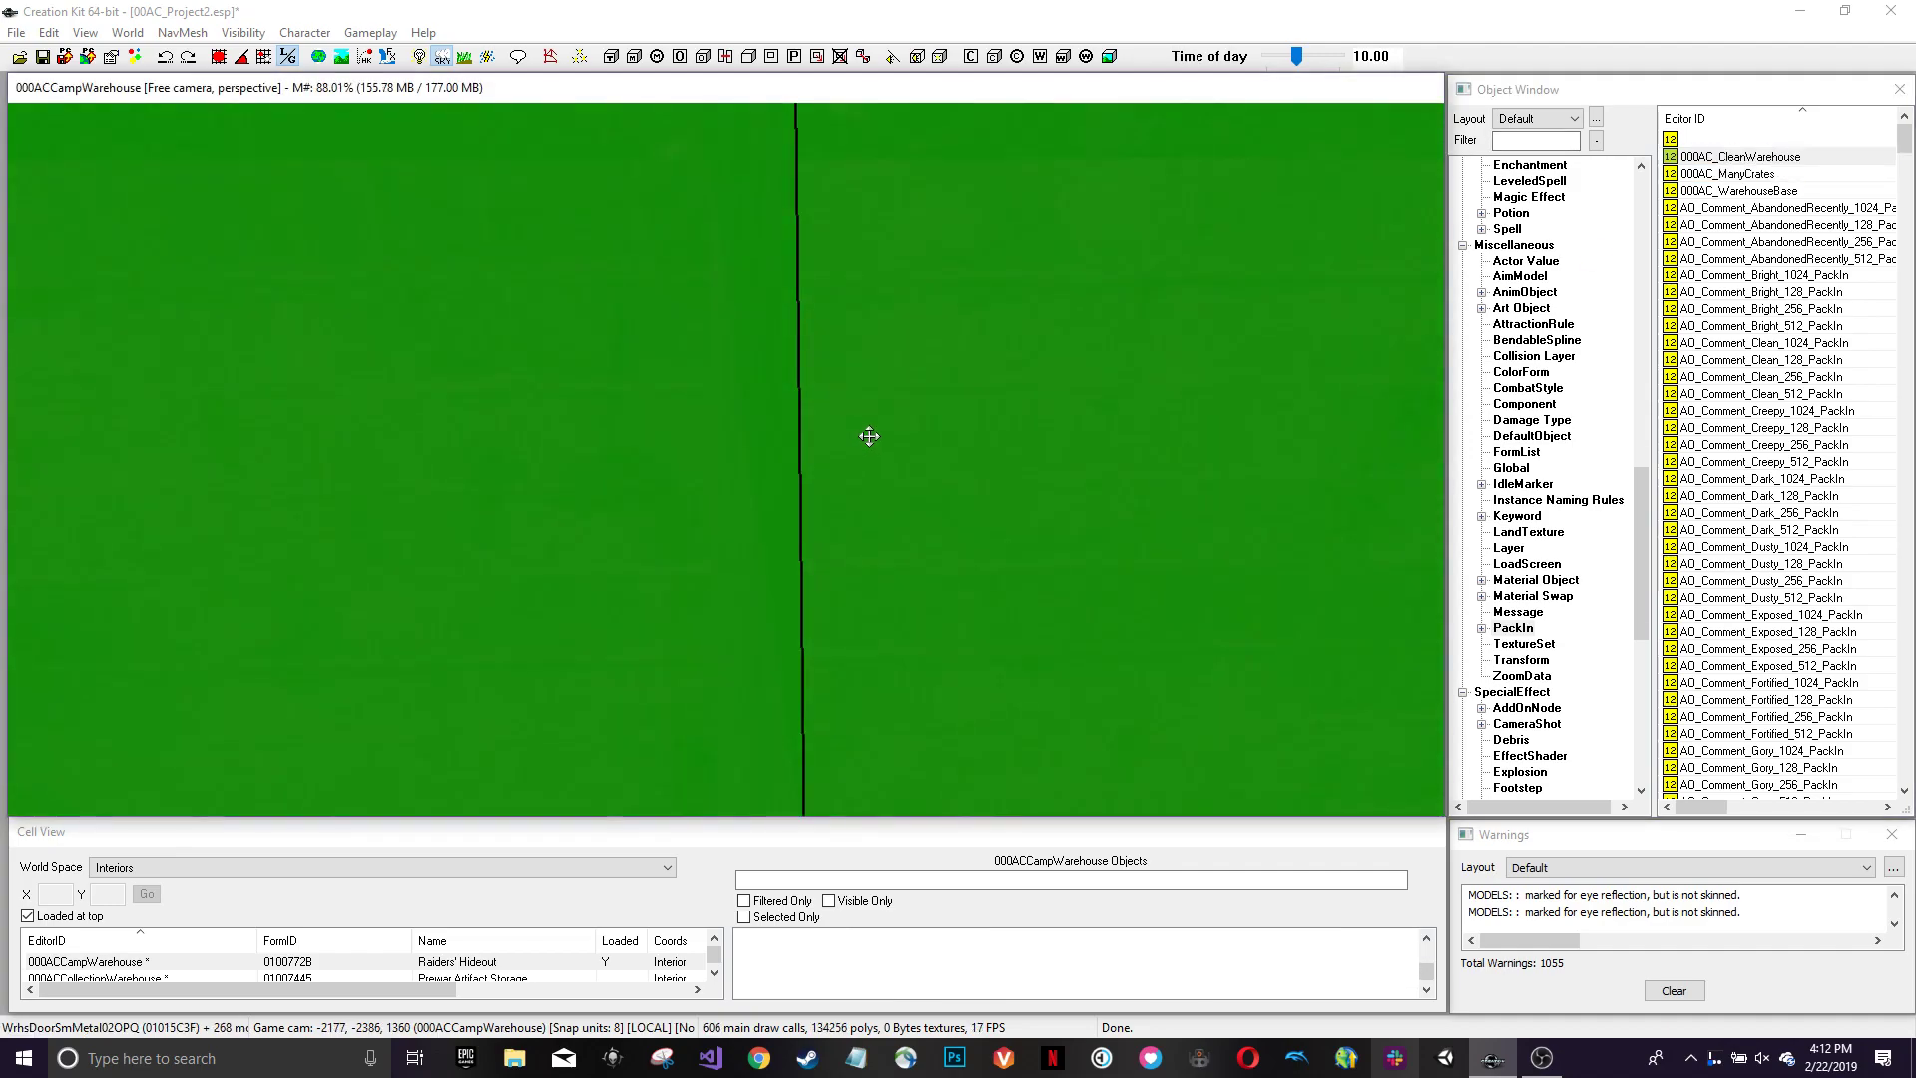
scroll(878, 379, "down", 8)
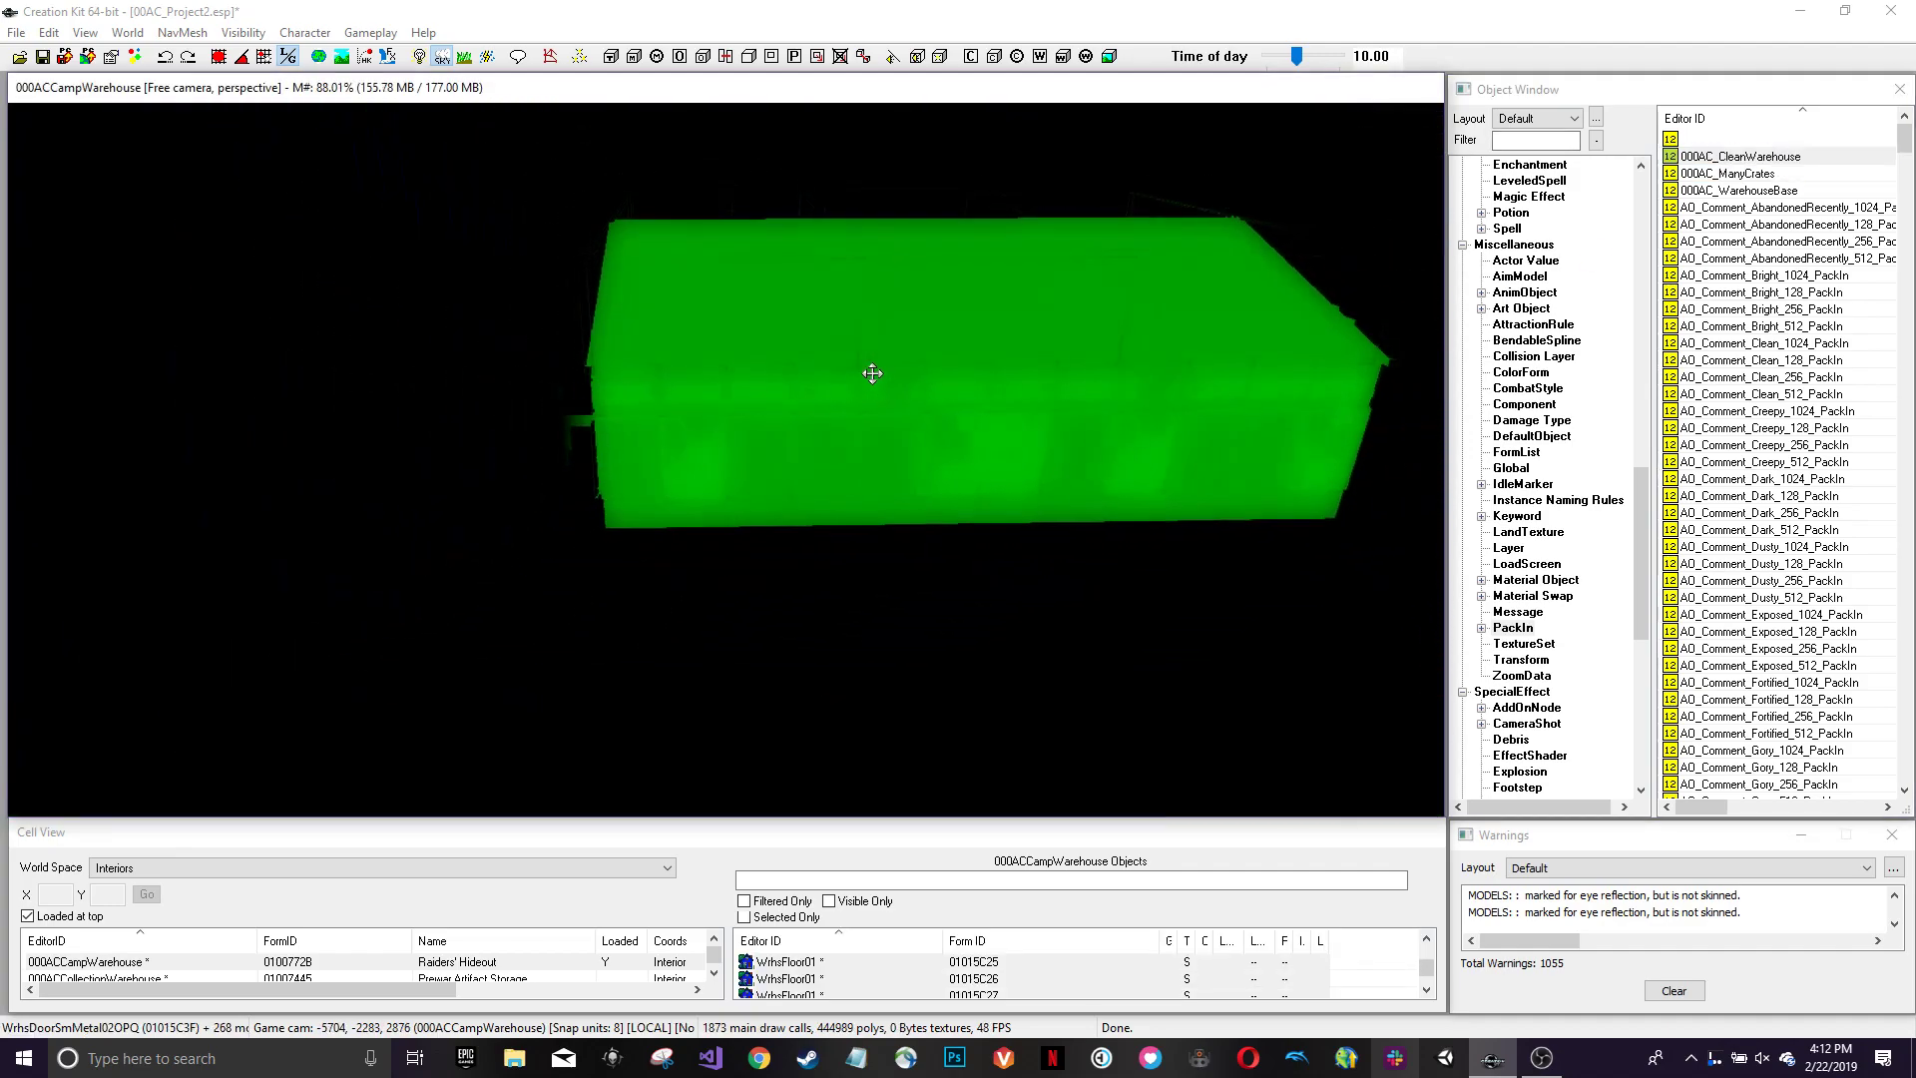
key("Delete")
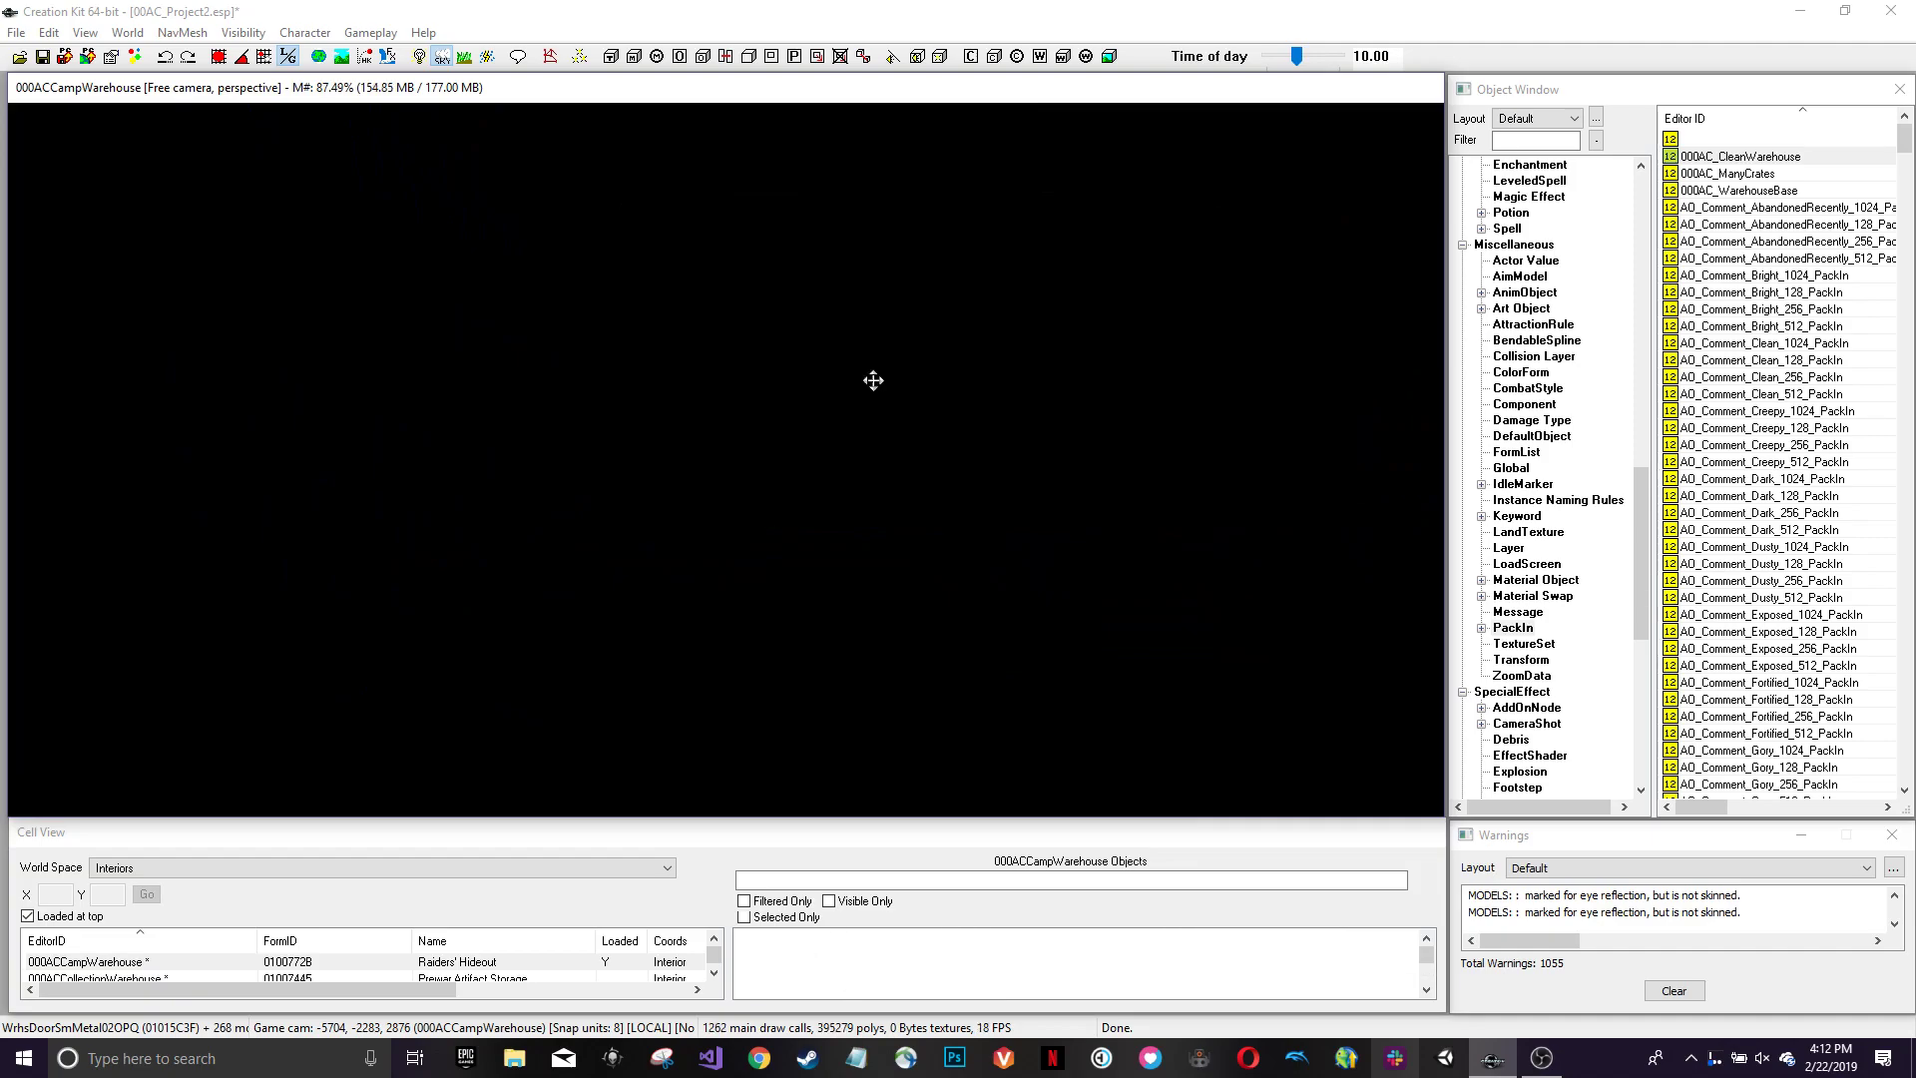
- Go to 000AC_UnquietThingsSilas inside the warehouse and try placing the 000AC_ManyCrates pack-in there
scroll(818, 973, "down", 2)
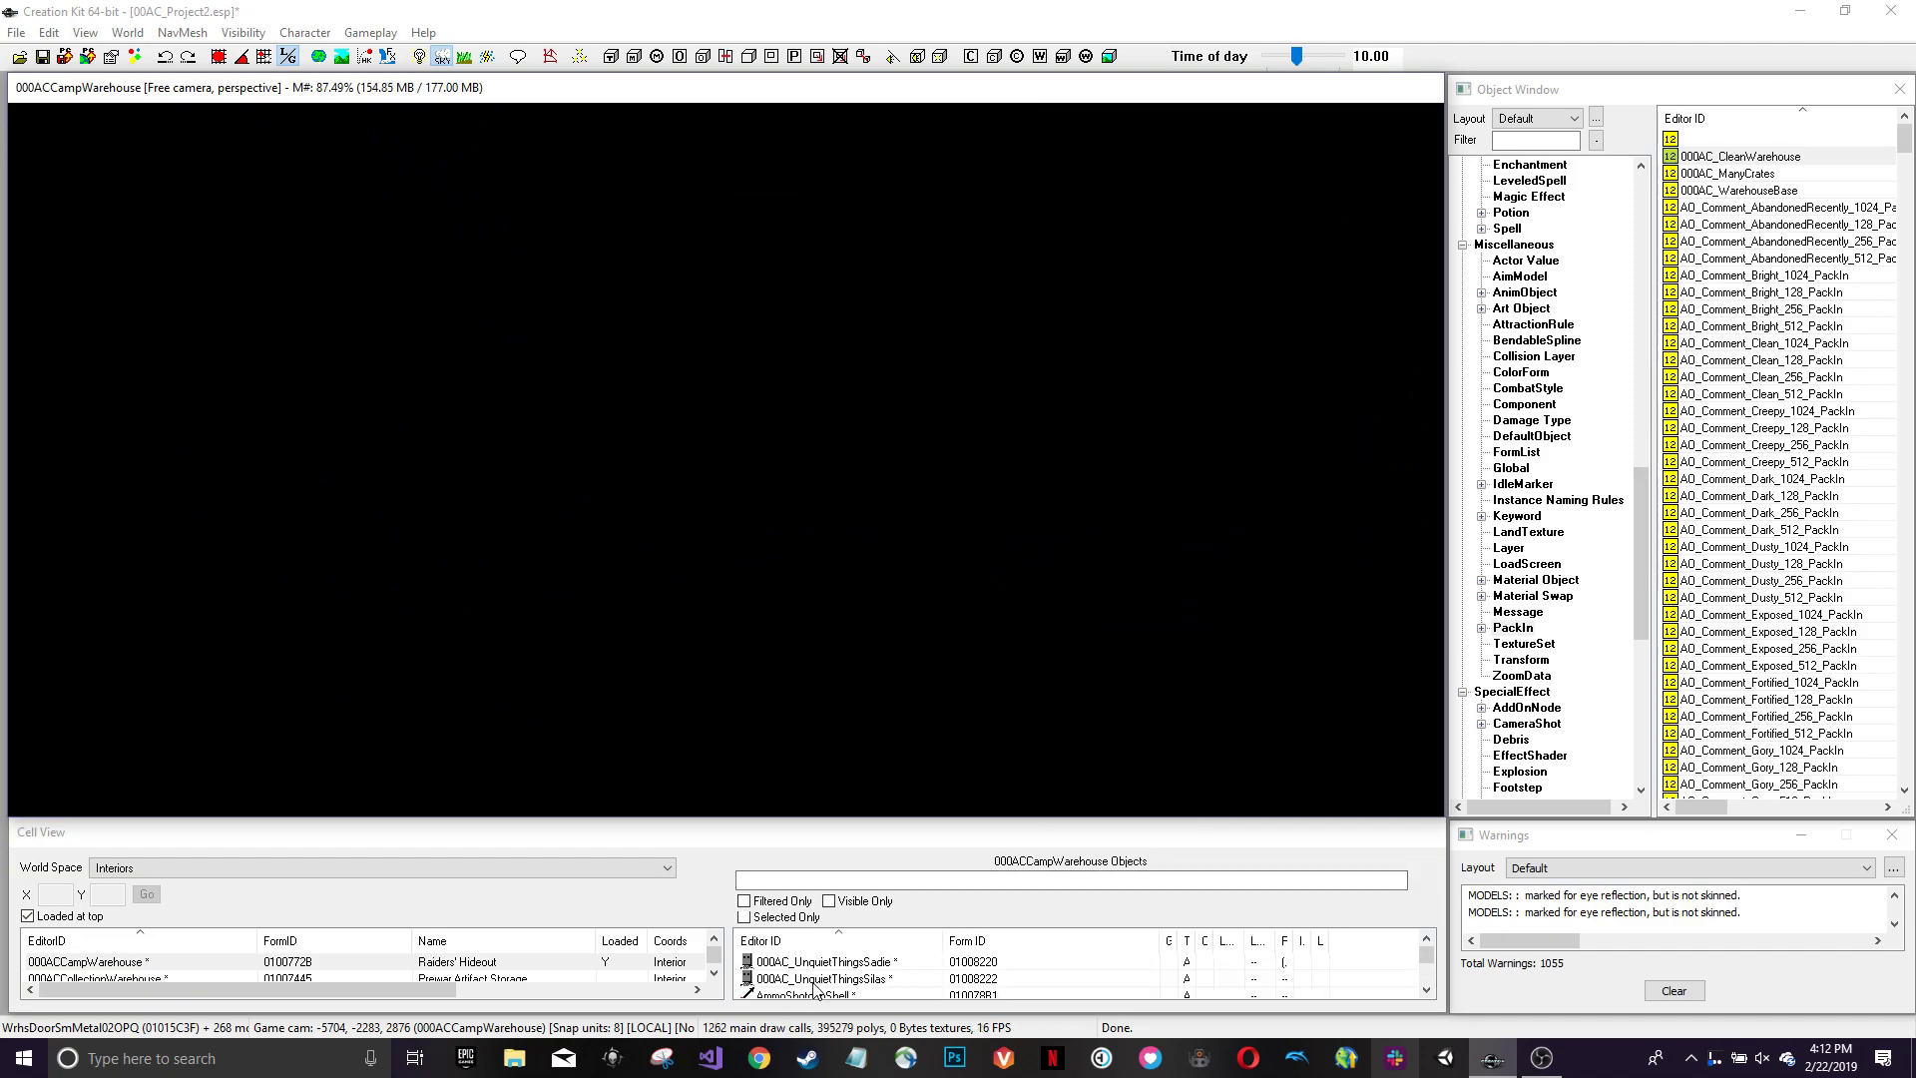
double_click(818, 980)
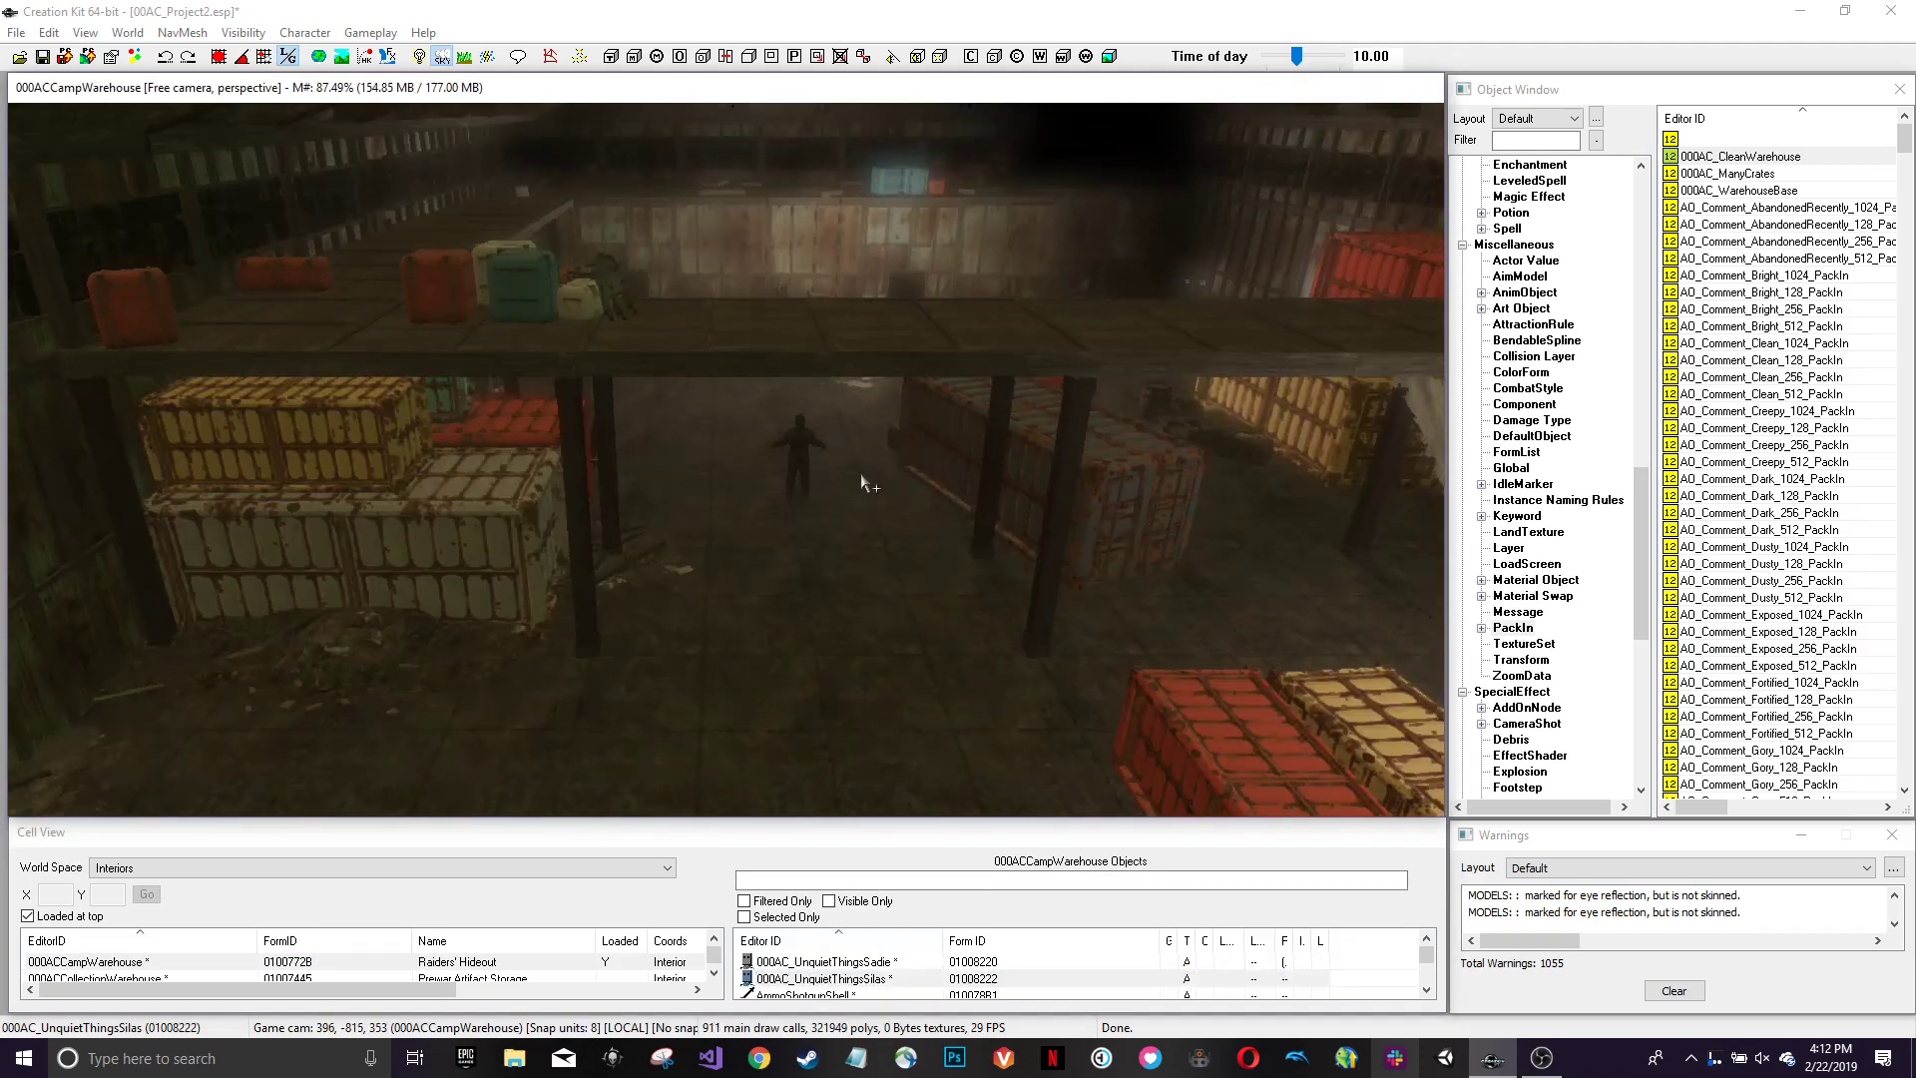
left_click_drag(1792, 174, 1504, 260)
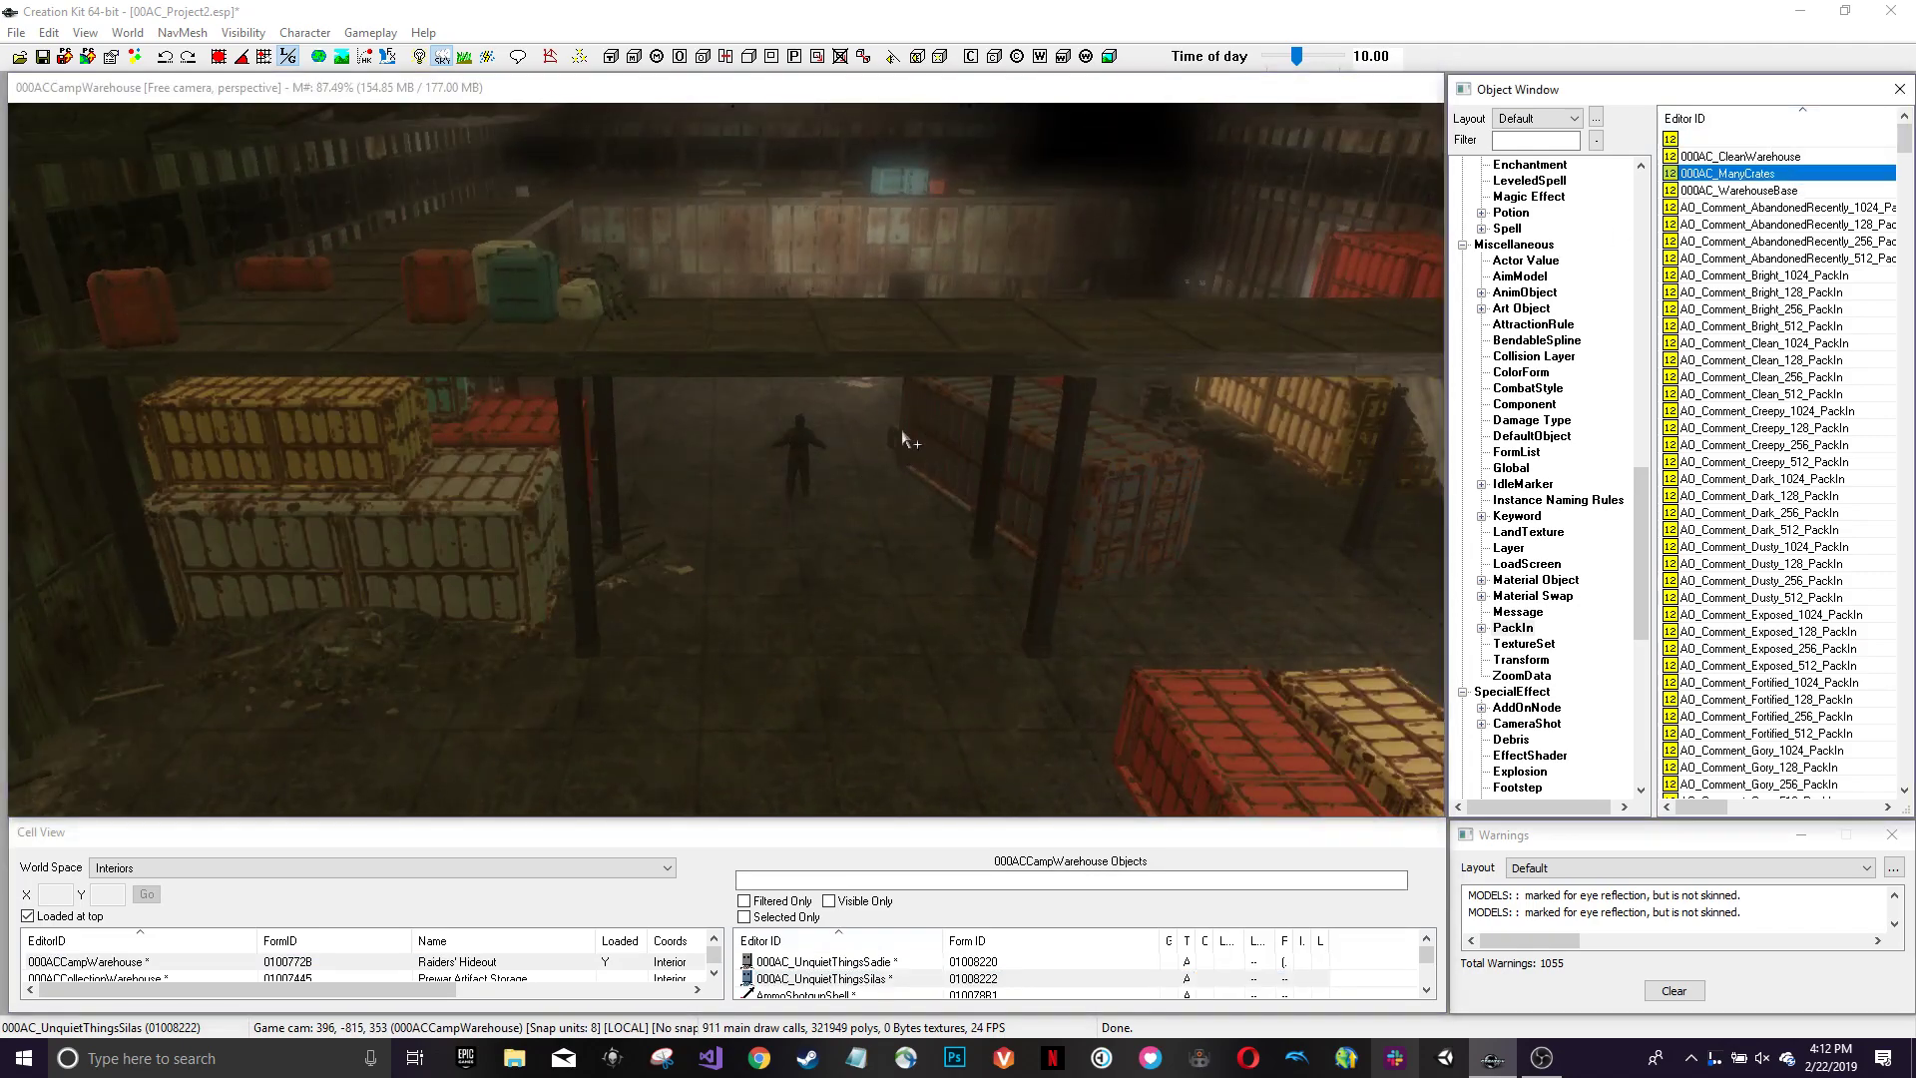
left_click_drag(888, 427, 910, 398)
left_click_drag(907, 463, 983, 464, "shift")
middle_click_drag(983, 465, 900, 460, "shift")
key("d")
- Examine the stacked shipping crates, the floor rubble and the ladder corner inside the warehouse
left_click(1114, 570)
middle_click_drag(1114, 570, 1078, 474, "shift")
scroll(1086, 489, "up", 2)
middle_click_drag(509, 424, 841, 467, "shift")
scroll(495, 513, "up", 4)
scroll(564, 544, "up", 4)
scroll(795, 483, "up", 3)
scroll(795, 482, "down", 6)
scroll(796, 483, "down", 4)
left_click(920, 642)
middle_click_drag(919, 642, 509, 548, "shift")
scroll(1113, 628, "up", 5)
scroll(1056, 569, "up", 3)
scroll(488, 559, "up", 4)
scroll(519, 542, "down", 3)
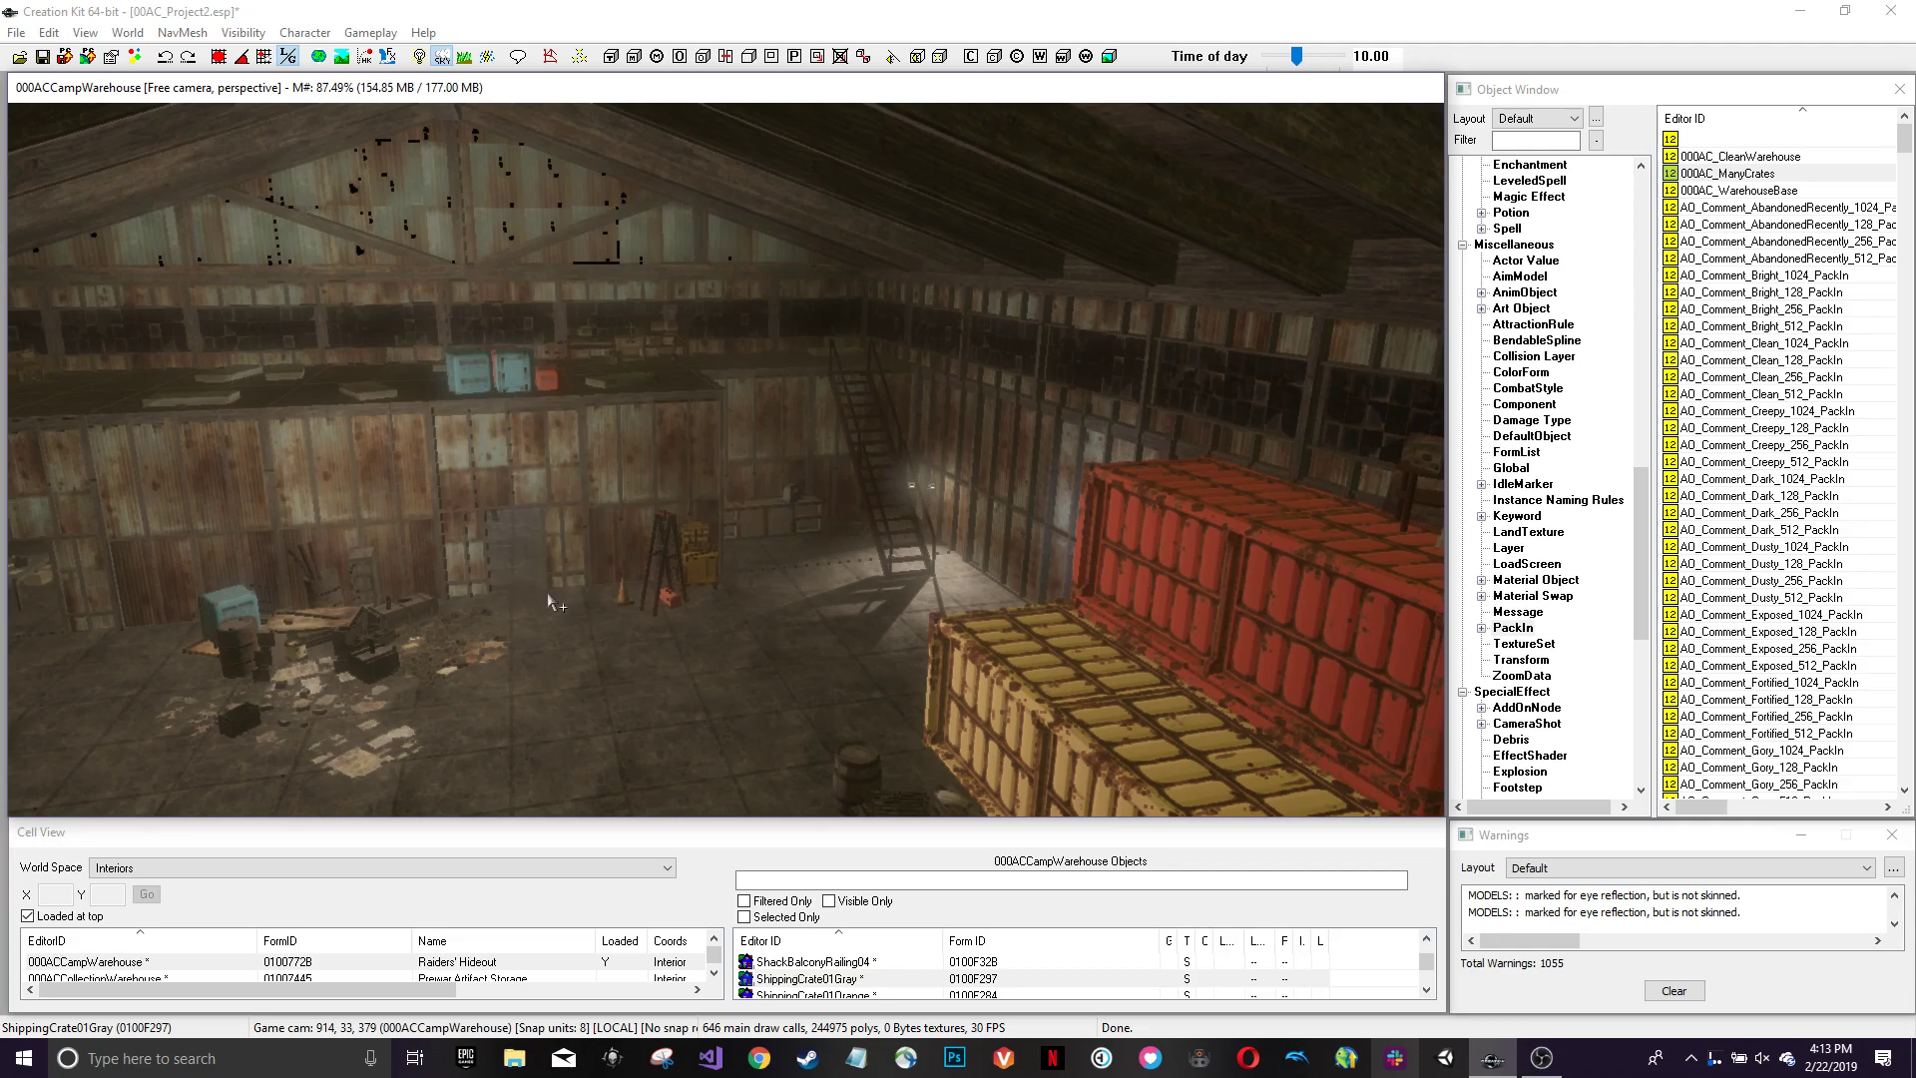
- Examine the blue vault crate and the other clutter on the raised walkway, along with the crates beneath it
scroll(802, 483, "down", 2)
middle_click_drag(865, 493, 966, 459, "shift")
middle_click_drag(1069, 506, 762, 412)
scroll(938, 424, "down", 2)
left_click(776, 393)
left_click_drag(760, 410, 846, 417, "shift")
scroll(856, 410, "up", 2)
left_click(902, 321)
middle_click_drag(903, 321, 921, 359, "shift")
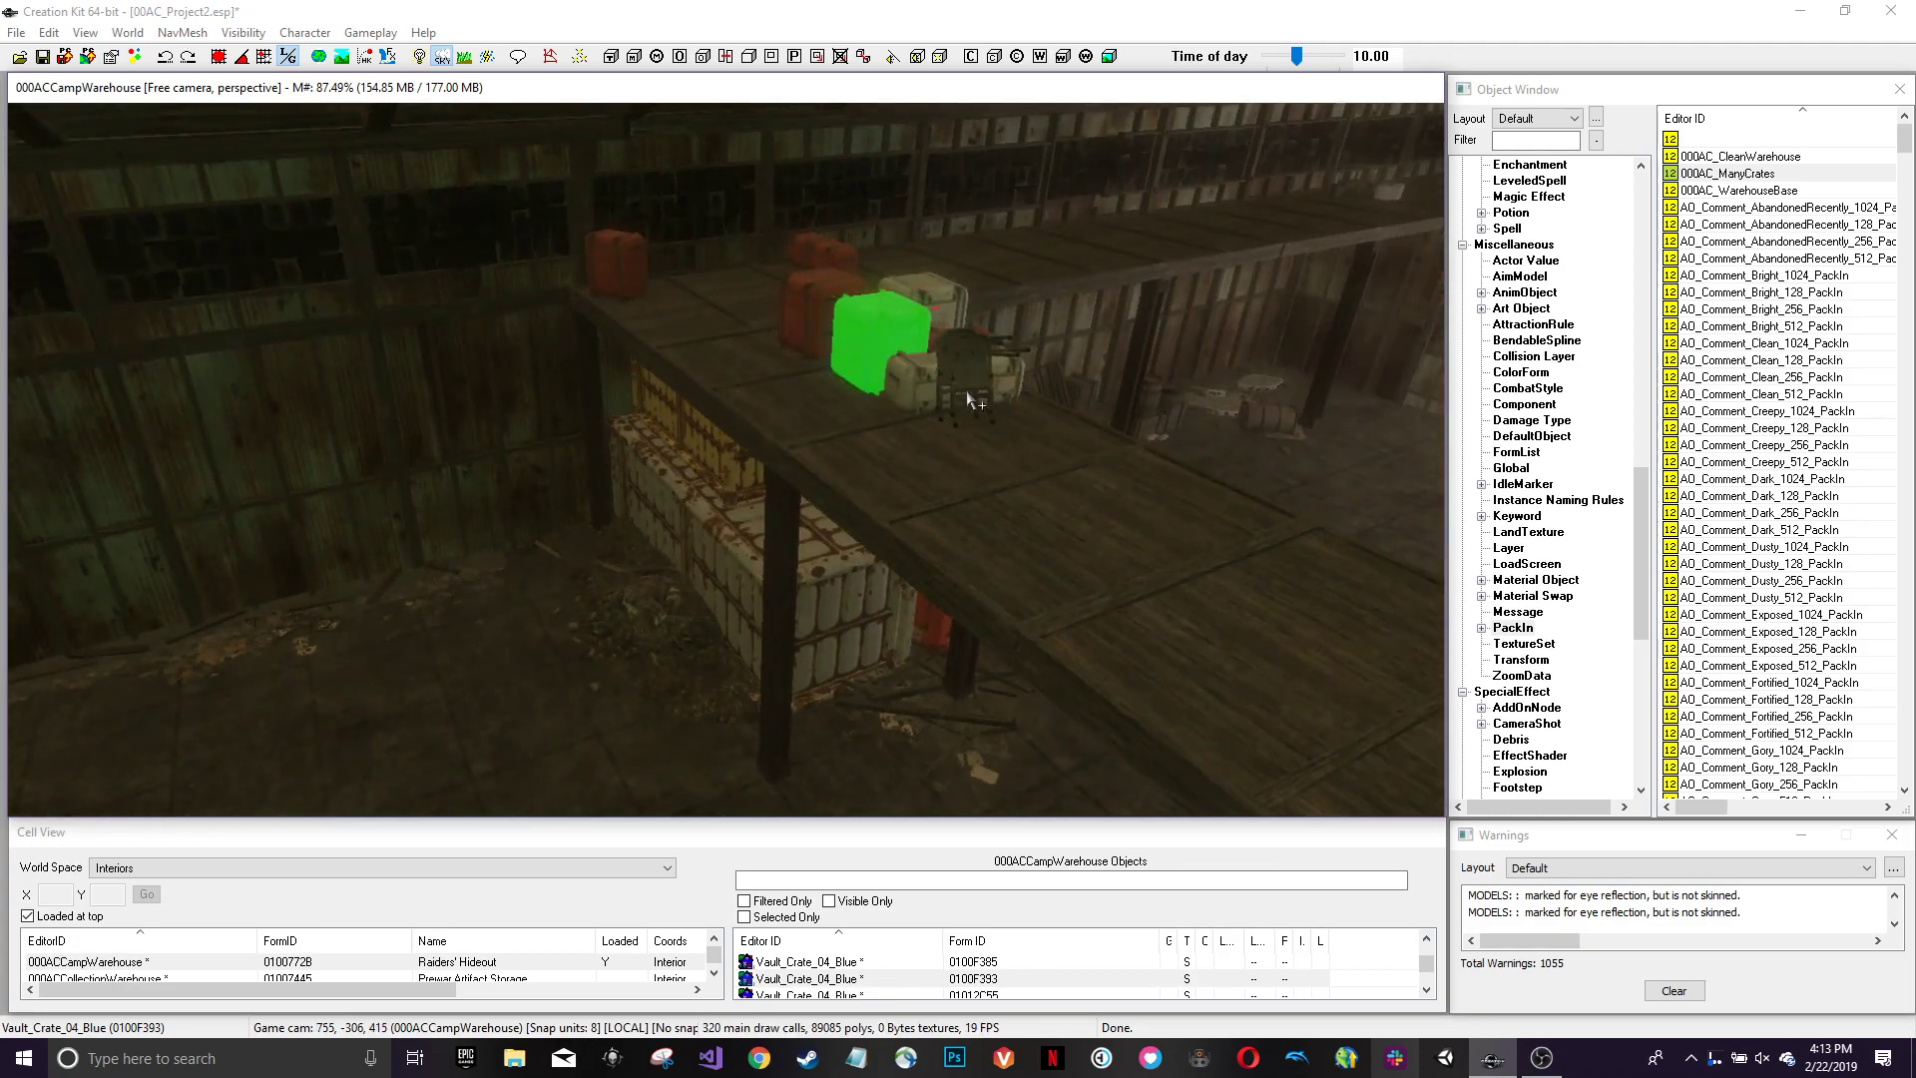
middle_click_drag(975, 410, 518, 425, "shift")
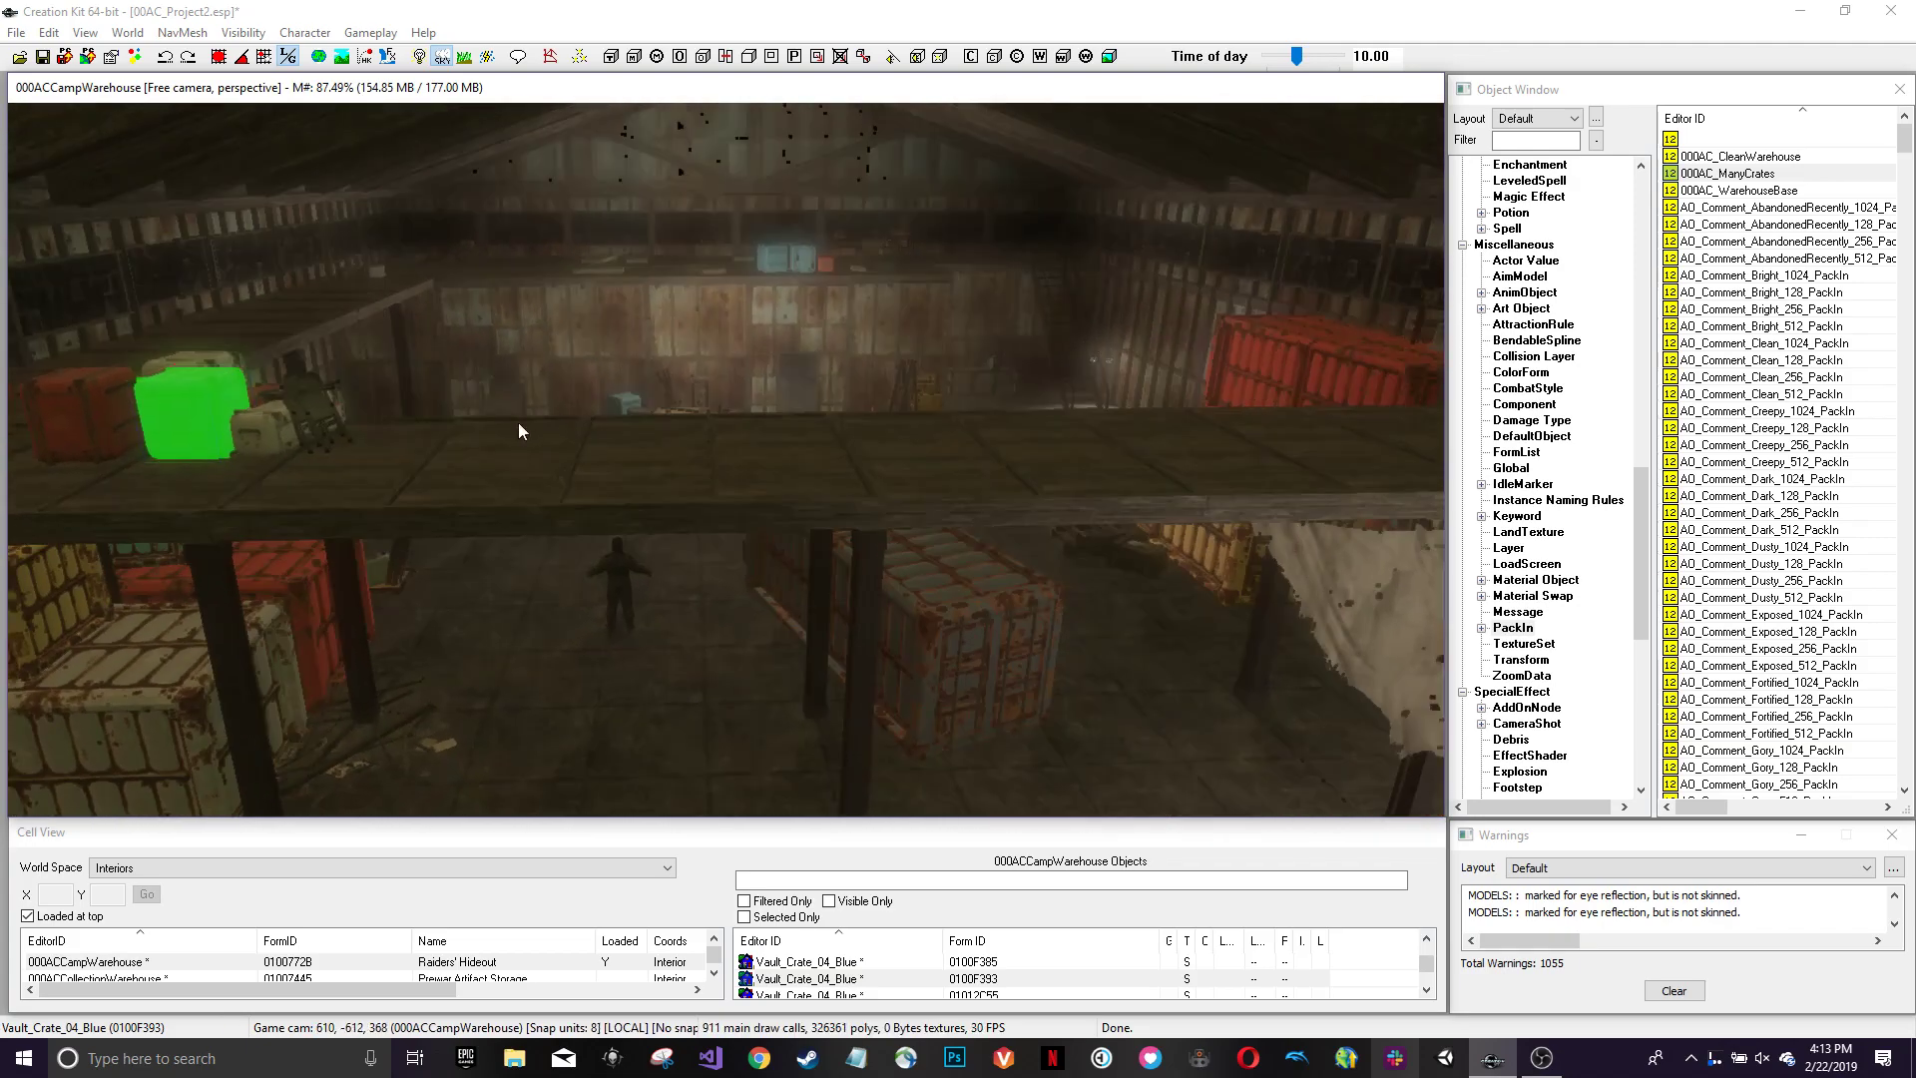
middle_click_drag(663, 448, 825, 522, "shift")
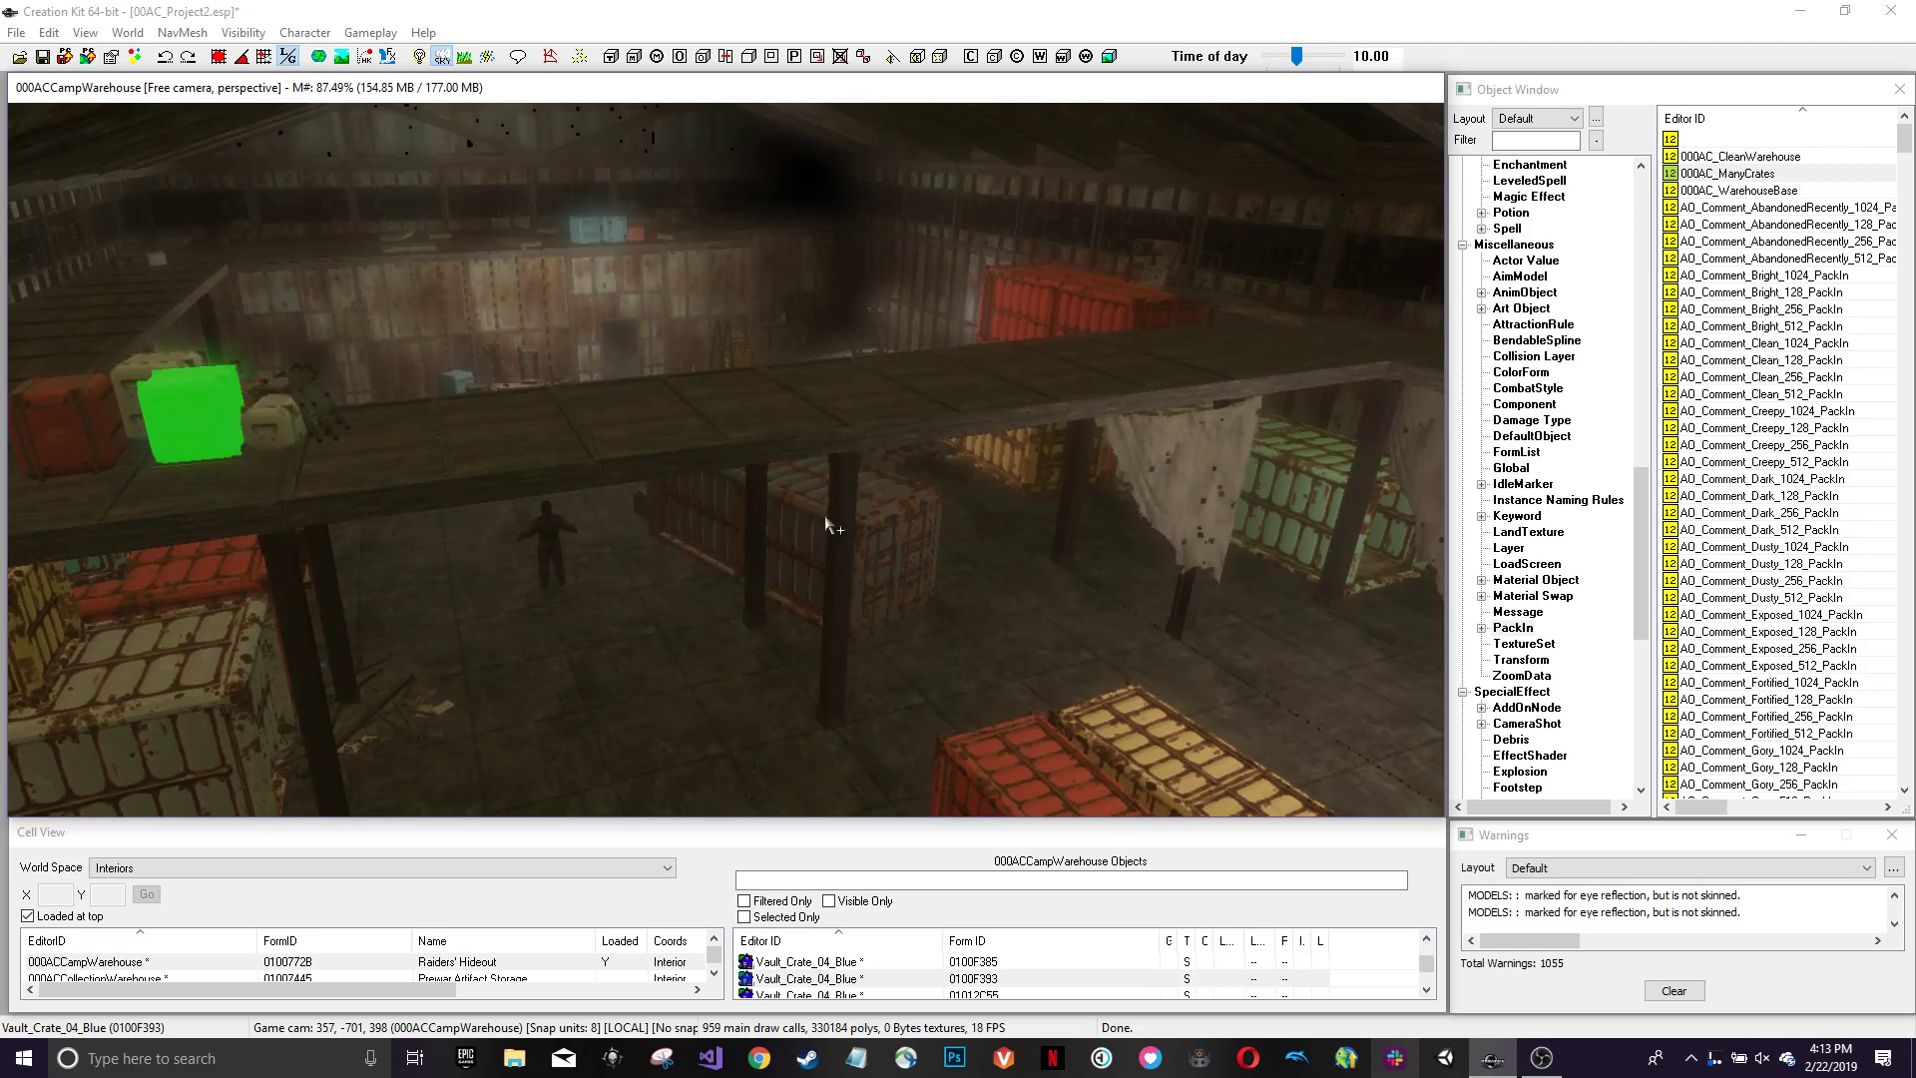
- Save the changes to the 00AC_Project2.esp plugin
key("ctrl+s")
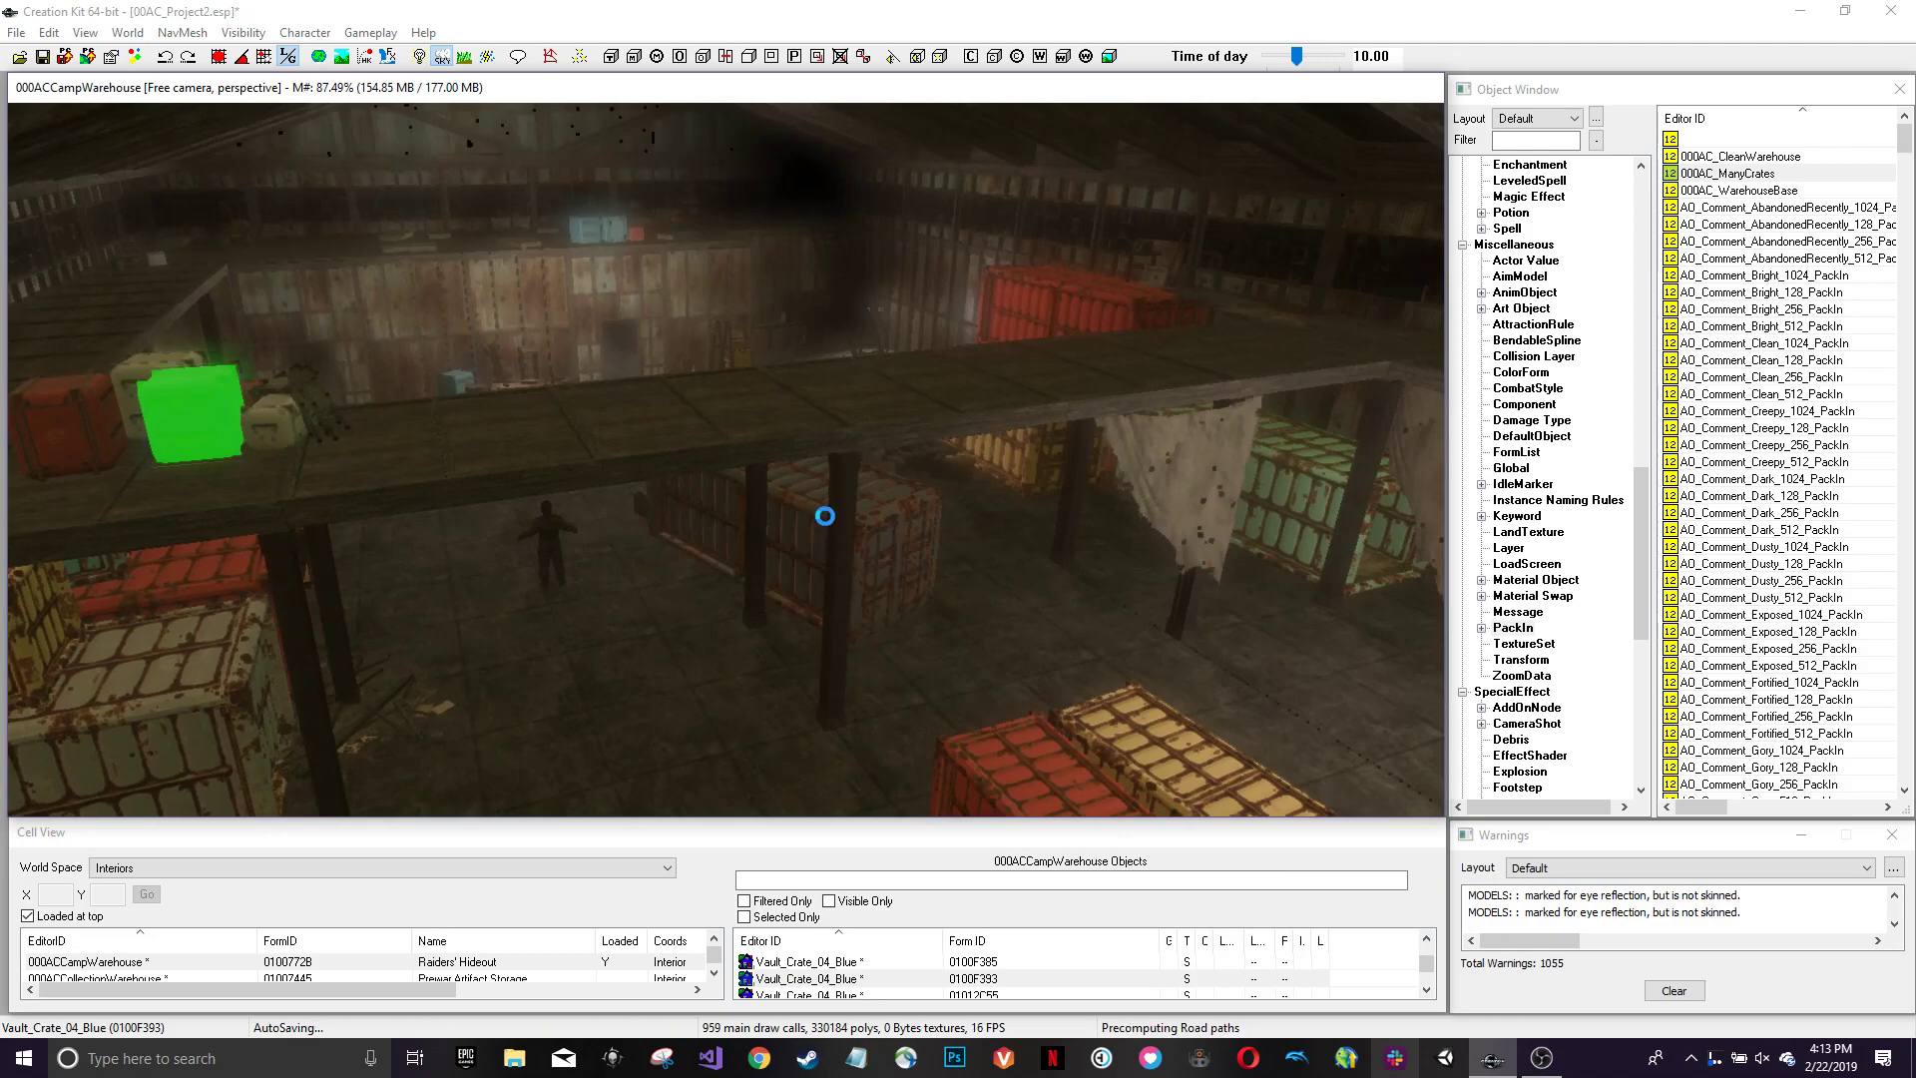
scroll(1081, 732, "down", 1)
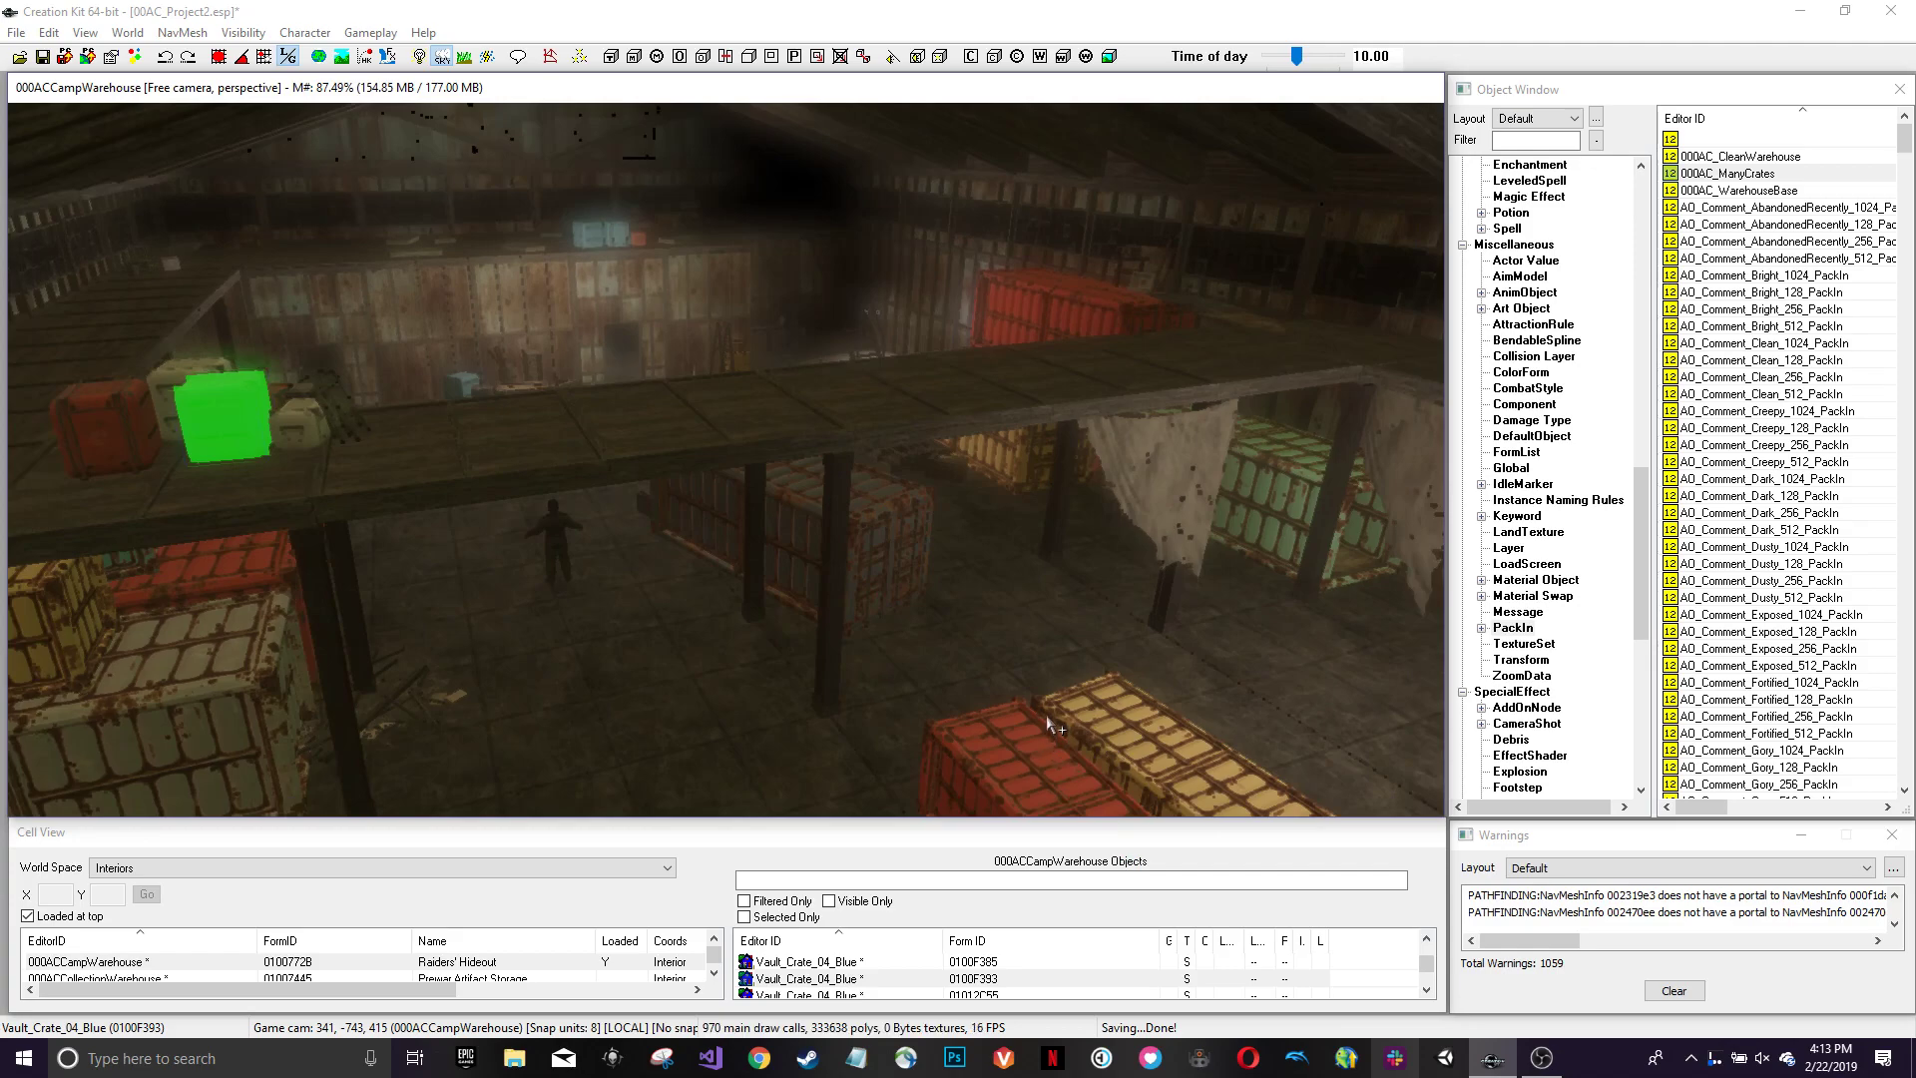
middle_click_drag(1066, 704, 1022, 650)
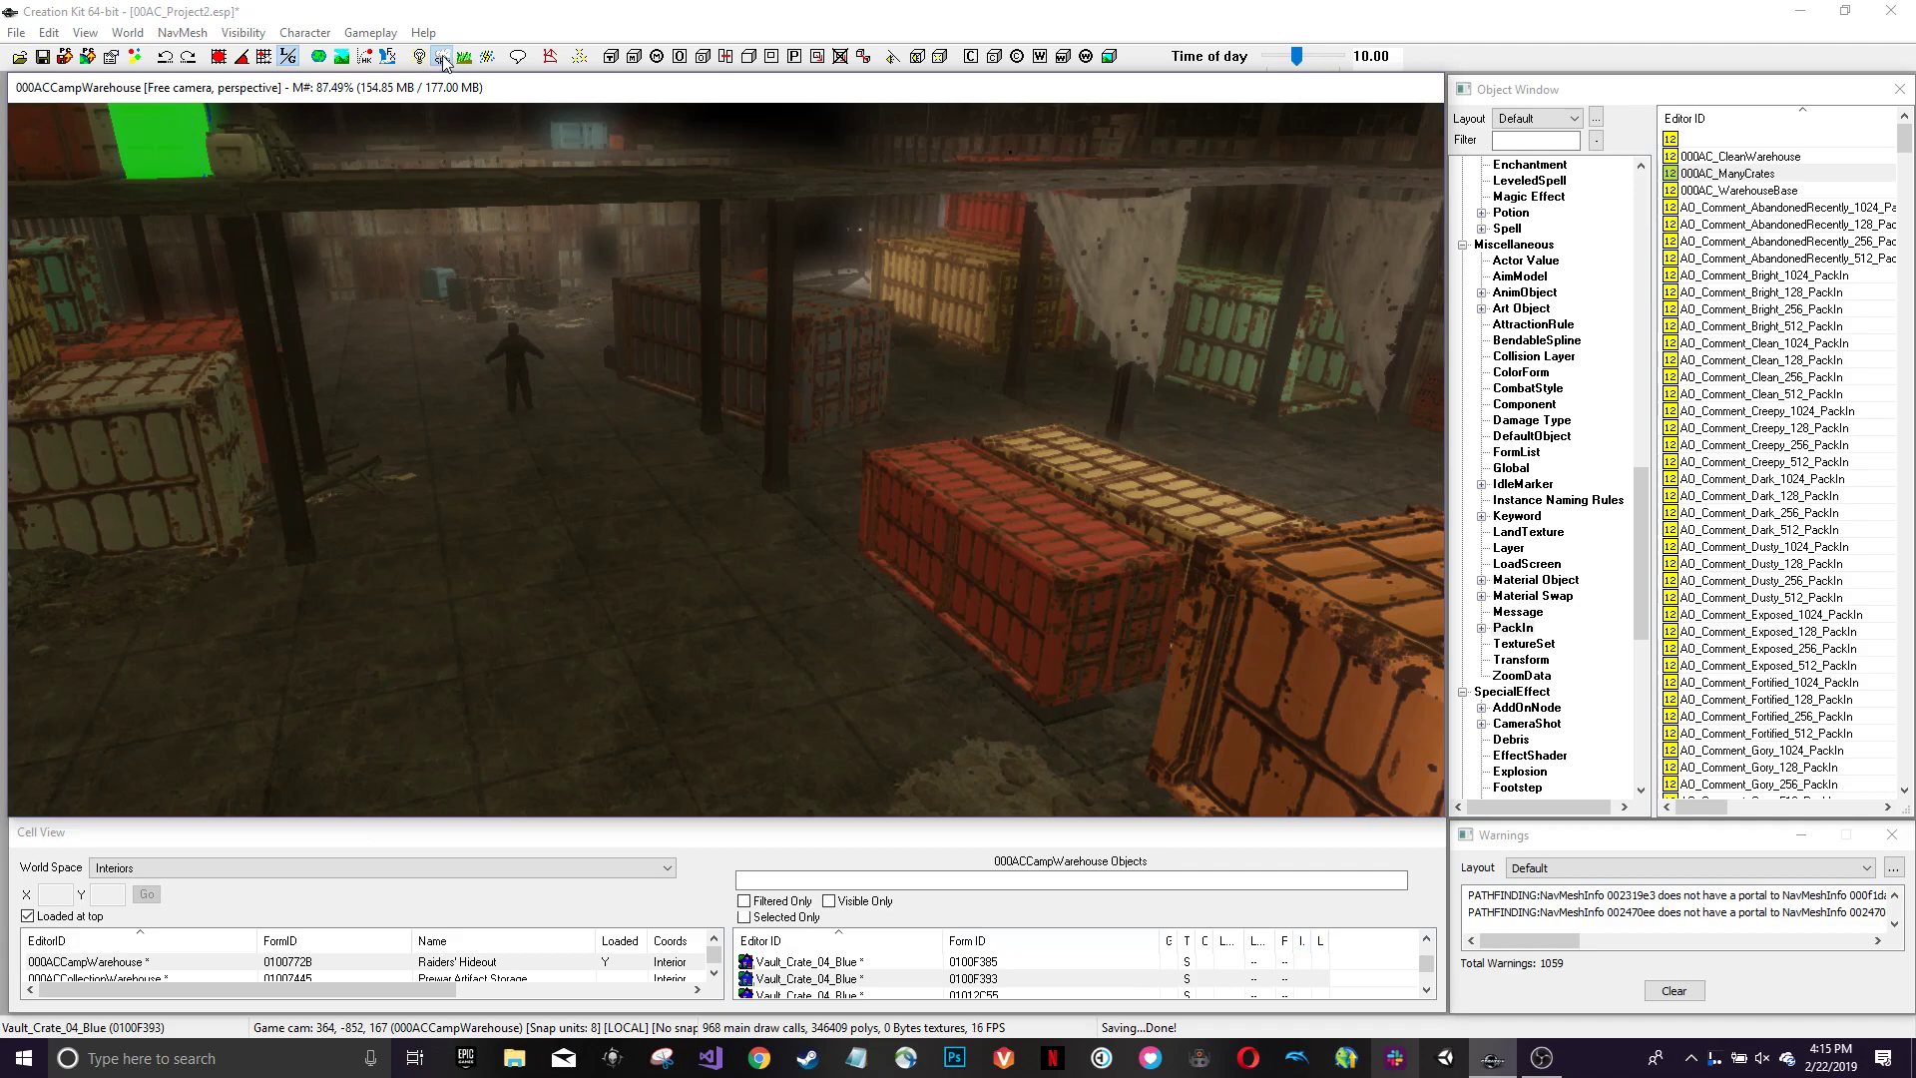
scroll(948, 449, "down", 2)
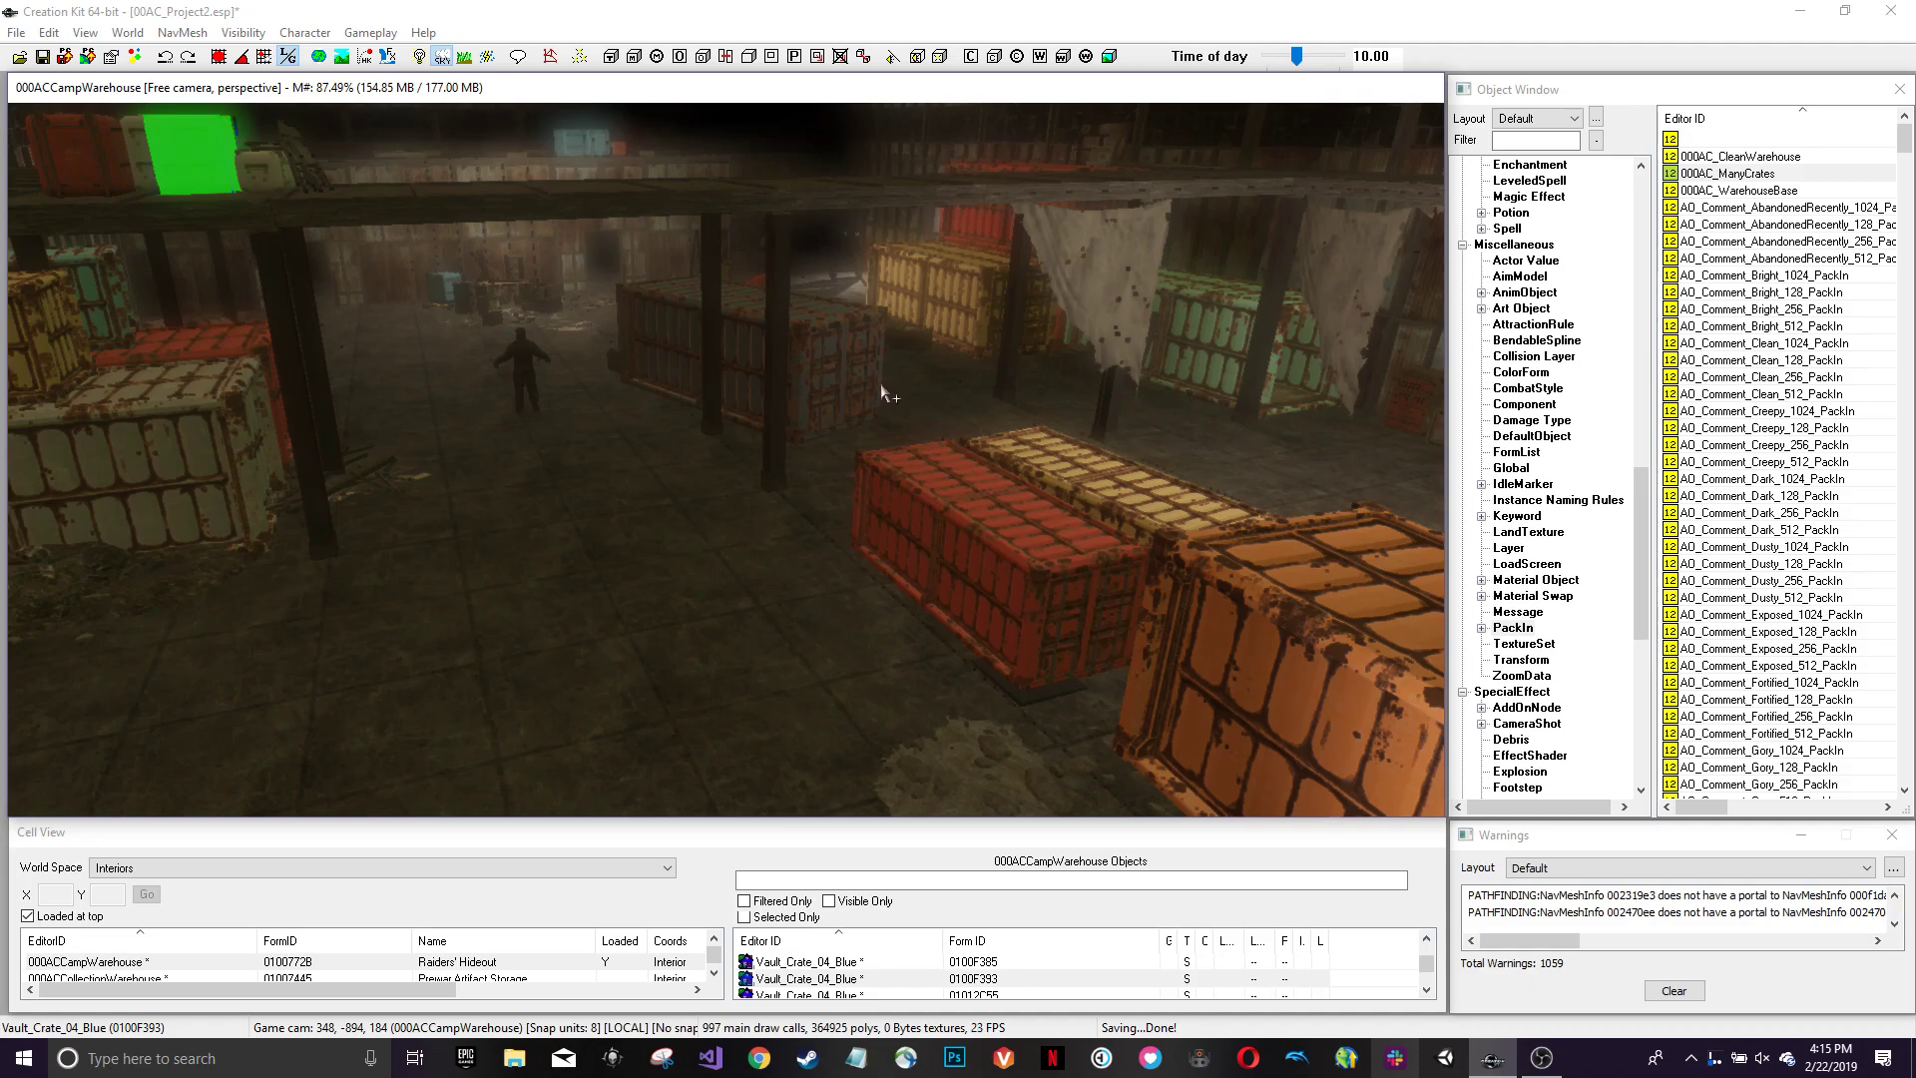
scroll(898, 414, "up", 2)
left_click(789, 329)
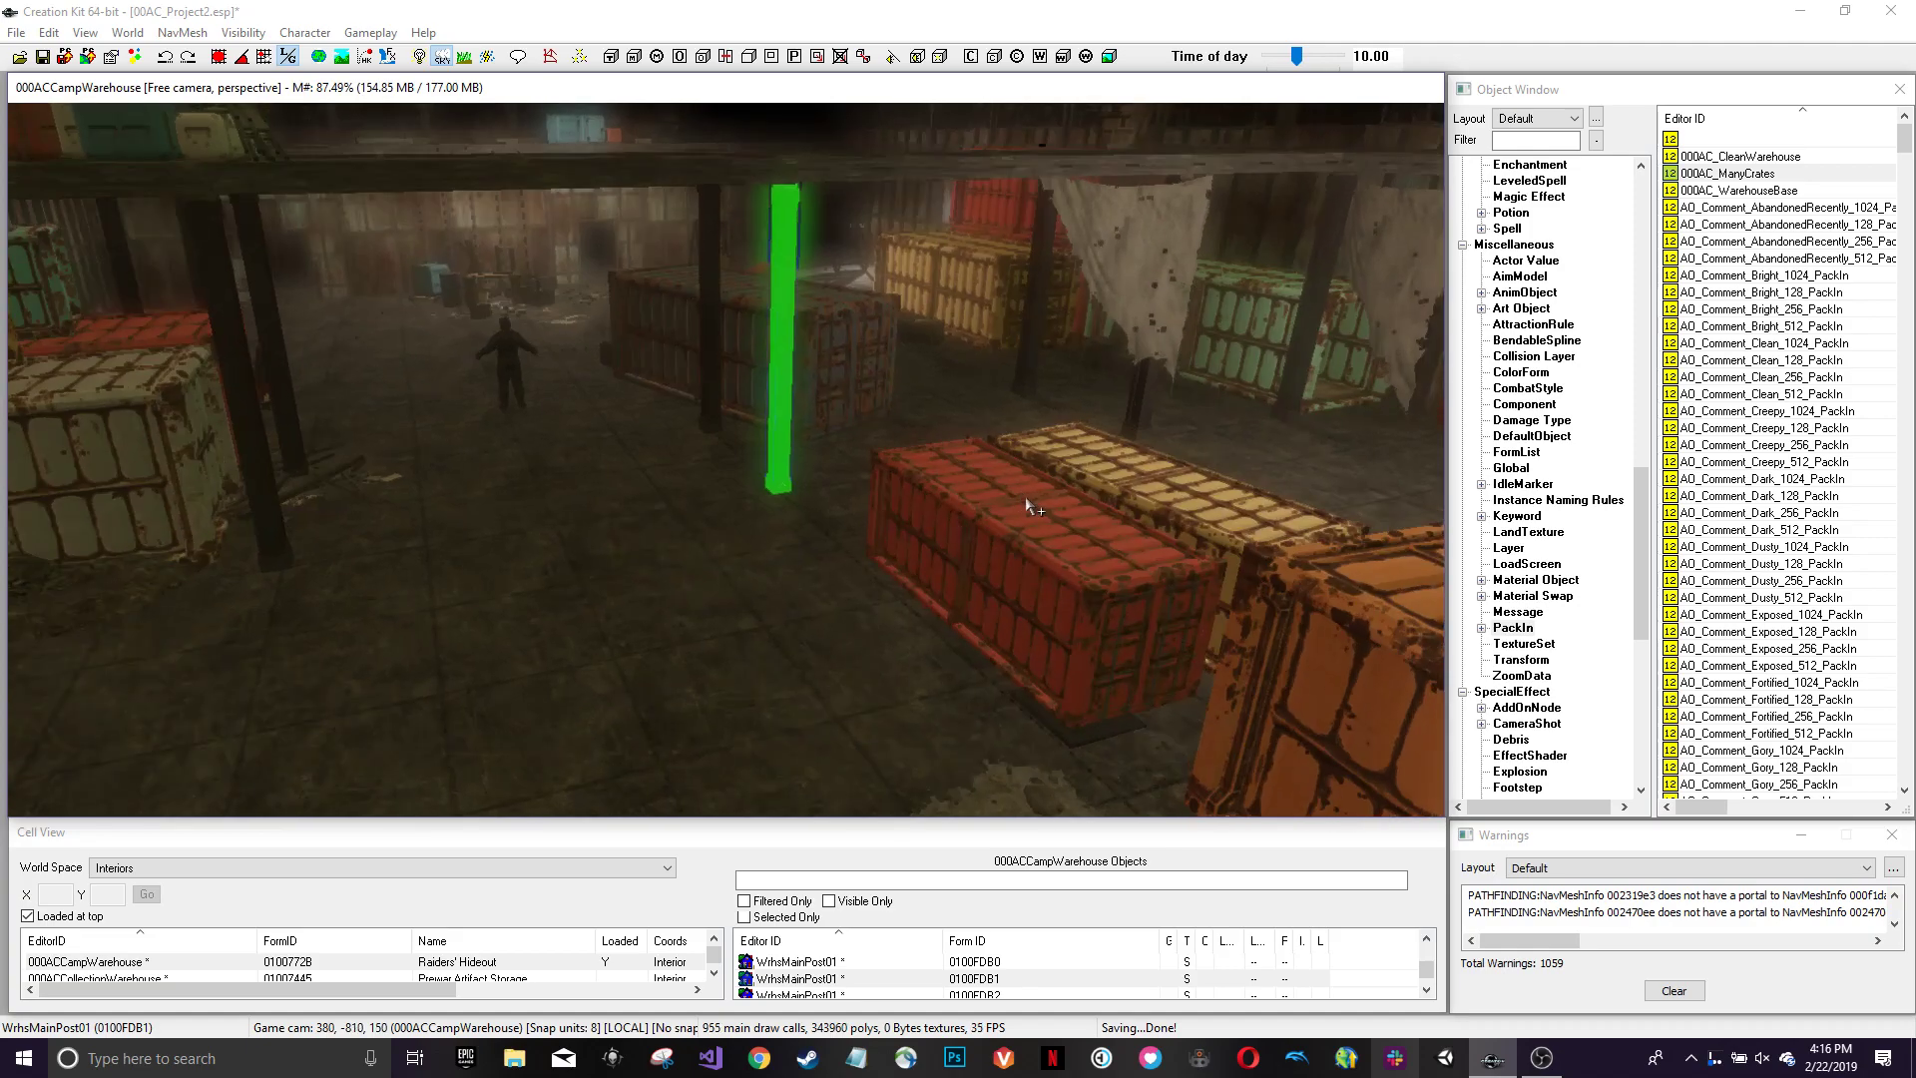
middle_click_drag(1025, 496, 1028, 524)
scroll(970, 499, "up", 1)
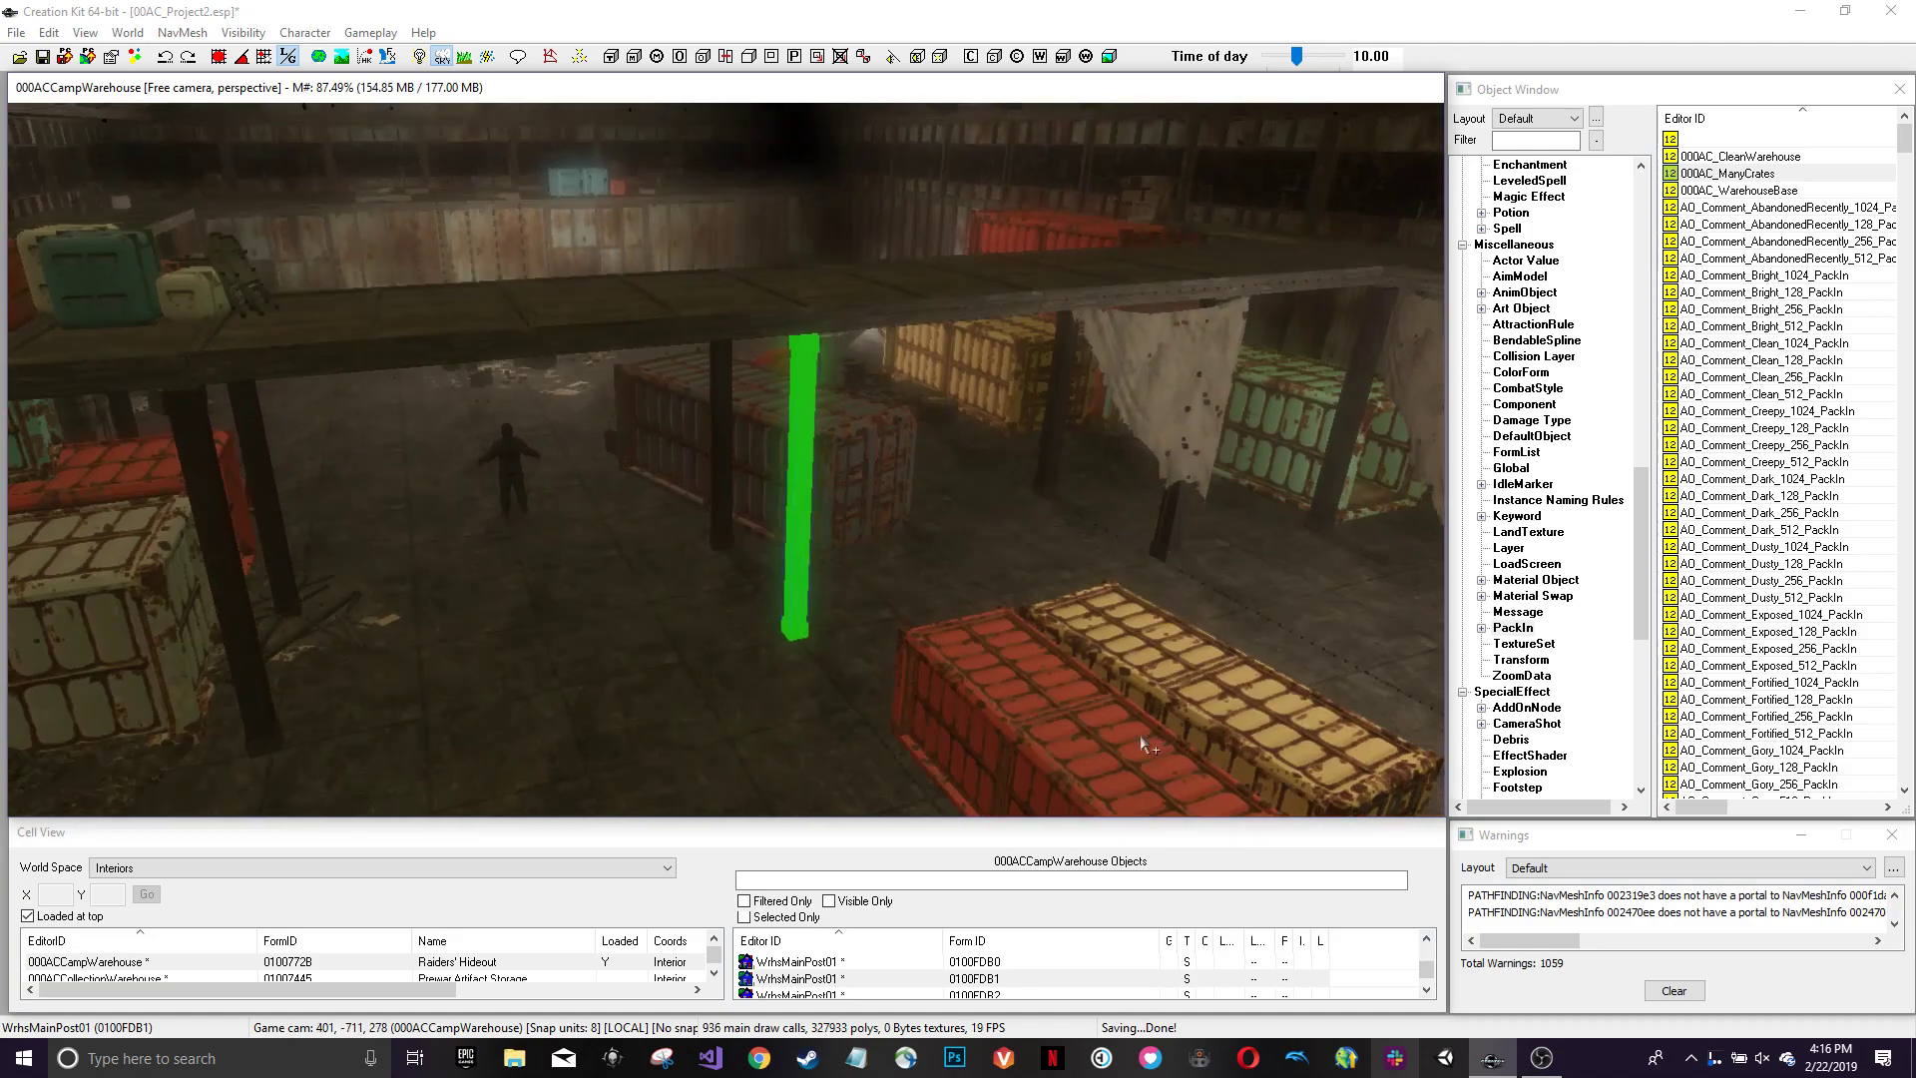
left_click(1553, 1064)
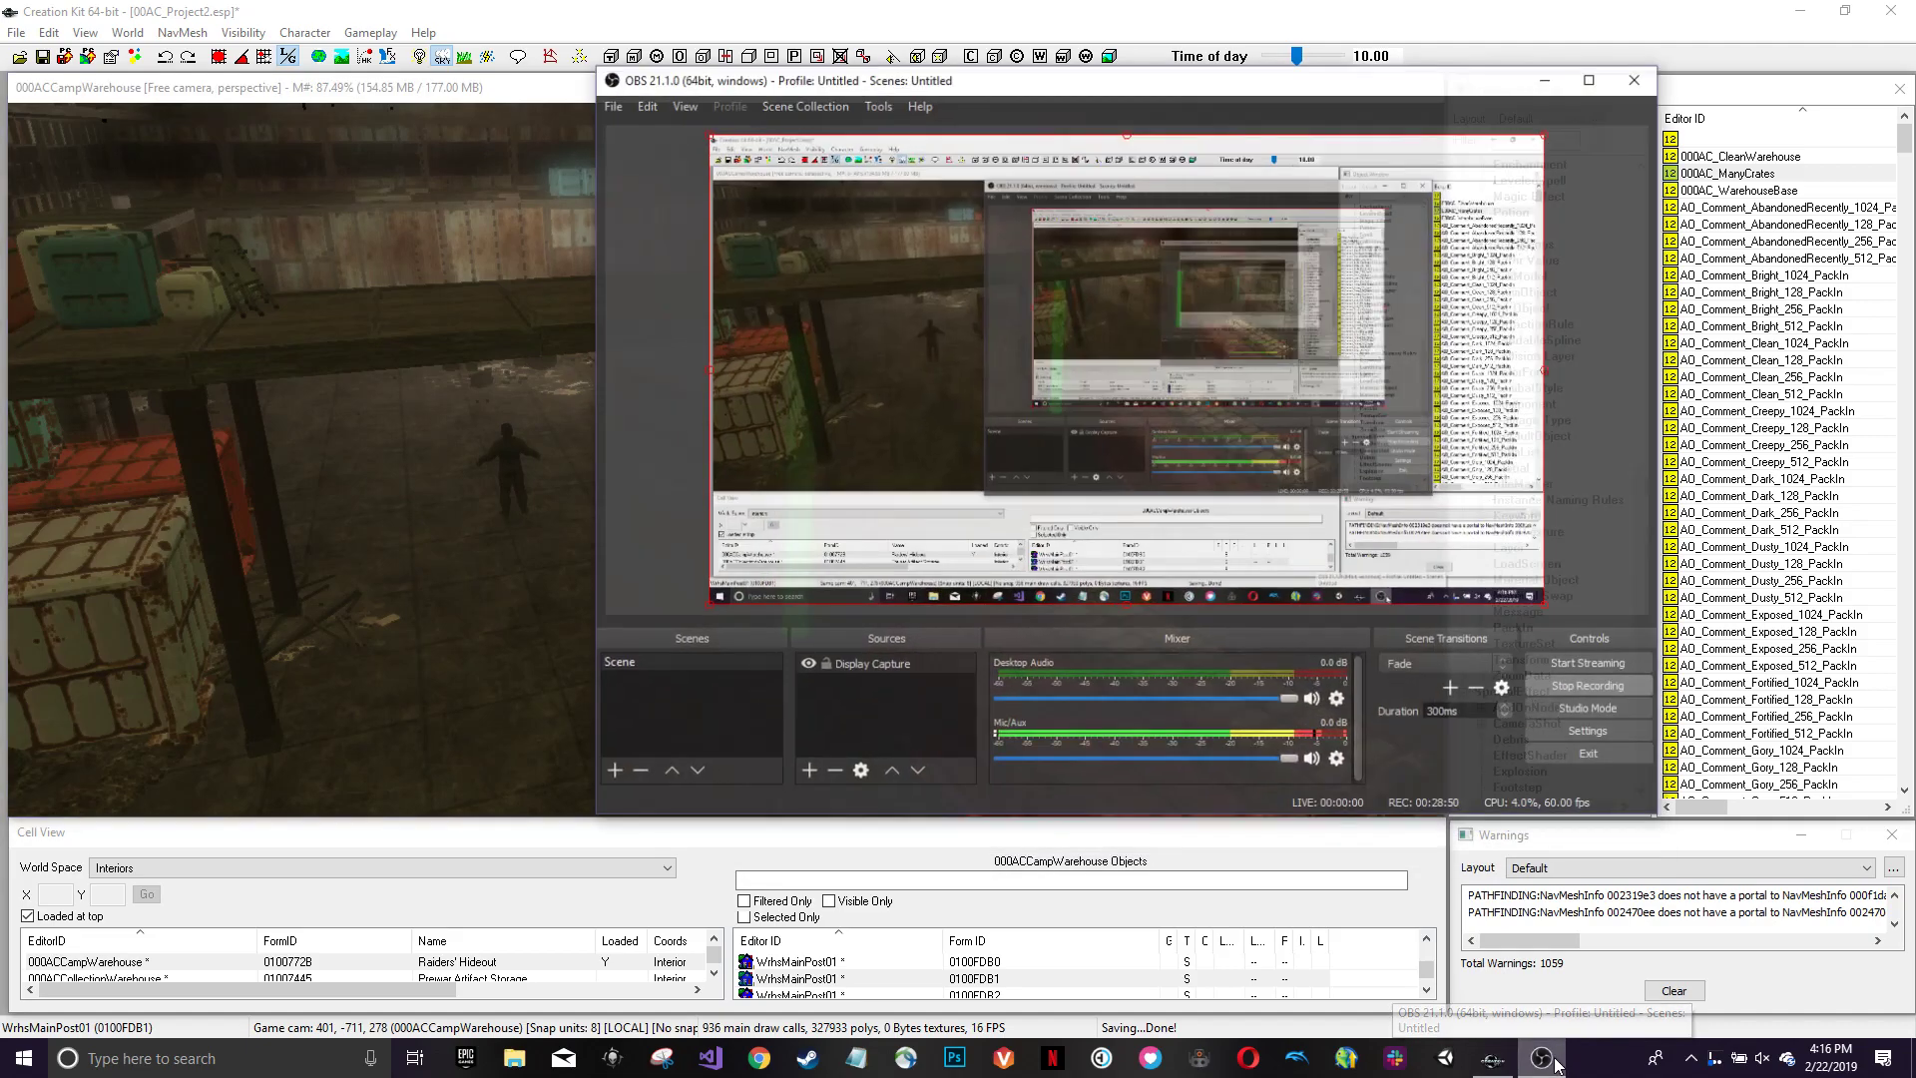